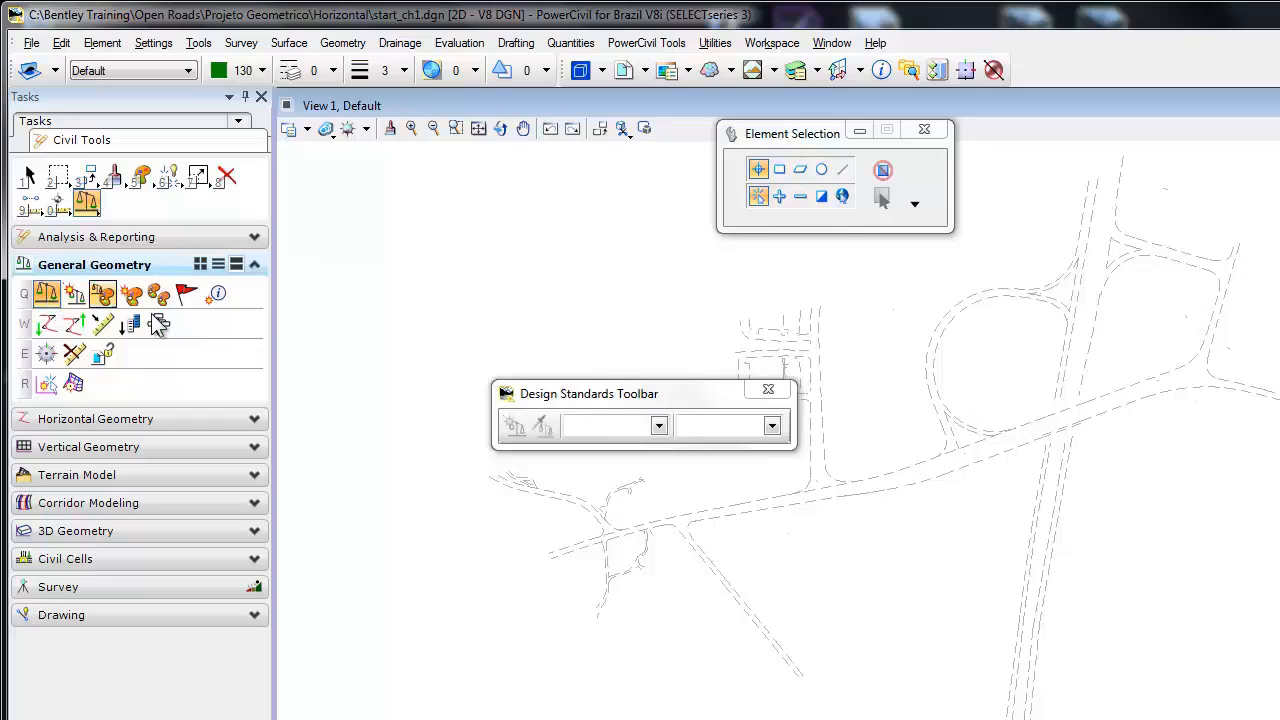
Dock the Design Standards toolbar among the main toolbars and set the design standard to 50 kph (UK DMRB TD 9-93 Design Standard Design Library)
drag(617, 393, 1055, 57)
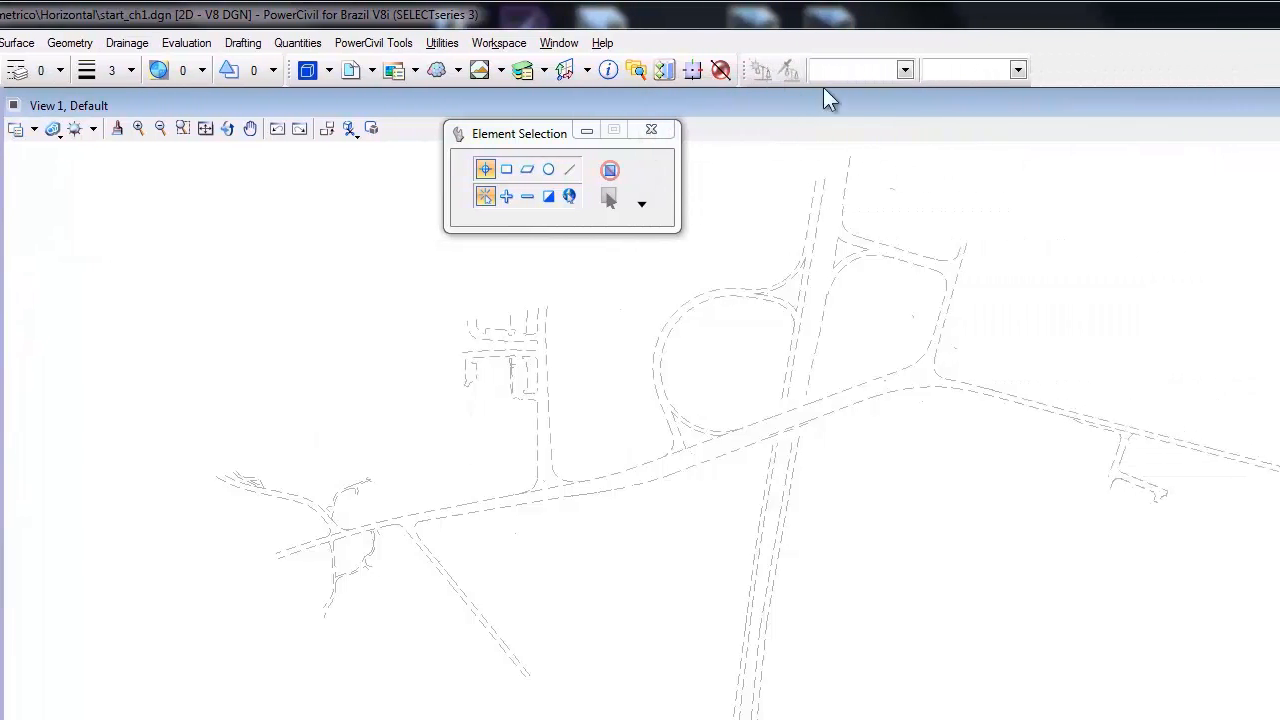
click(906, 70)
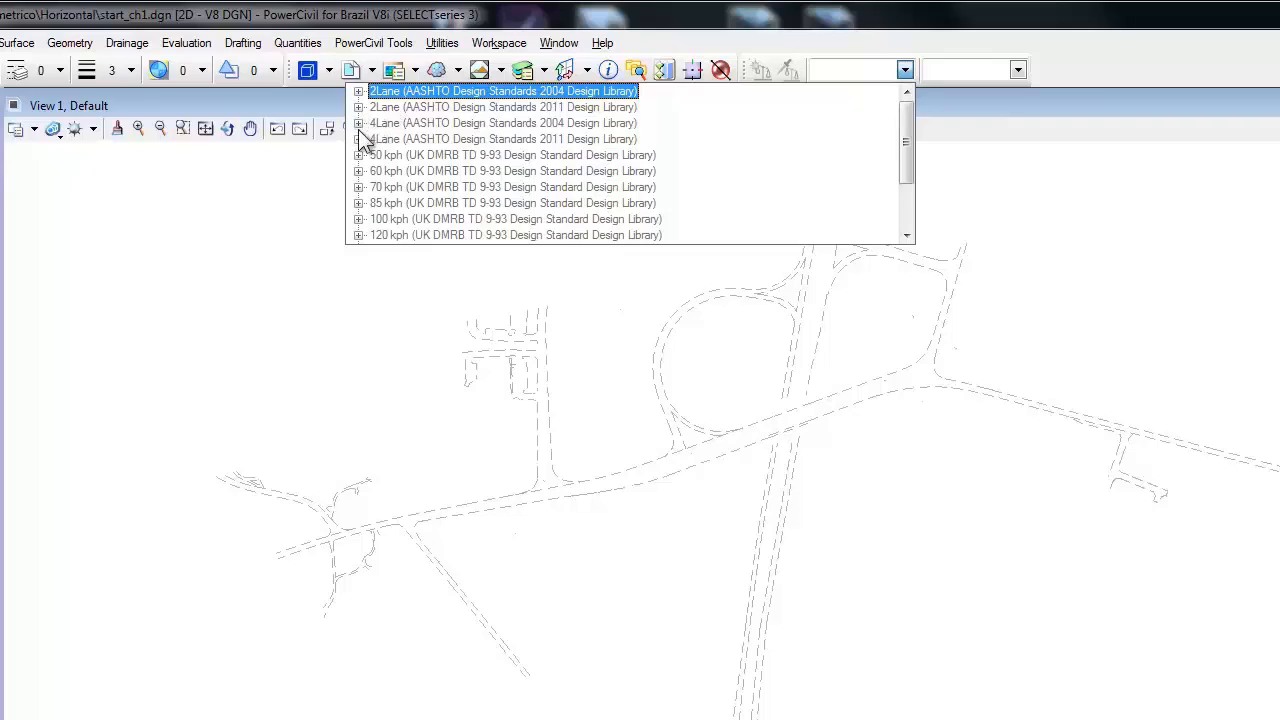
click(358, 188)
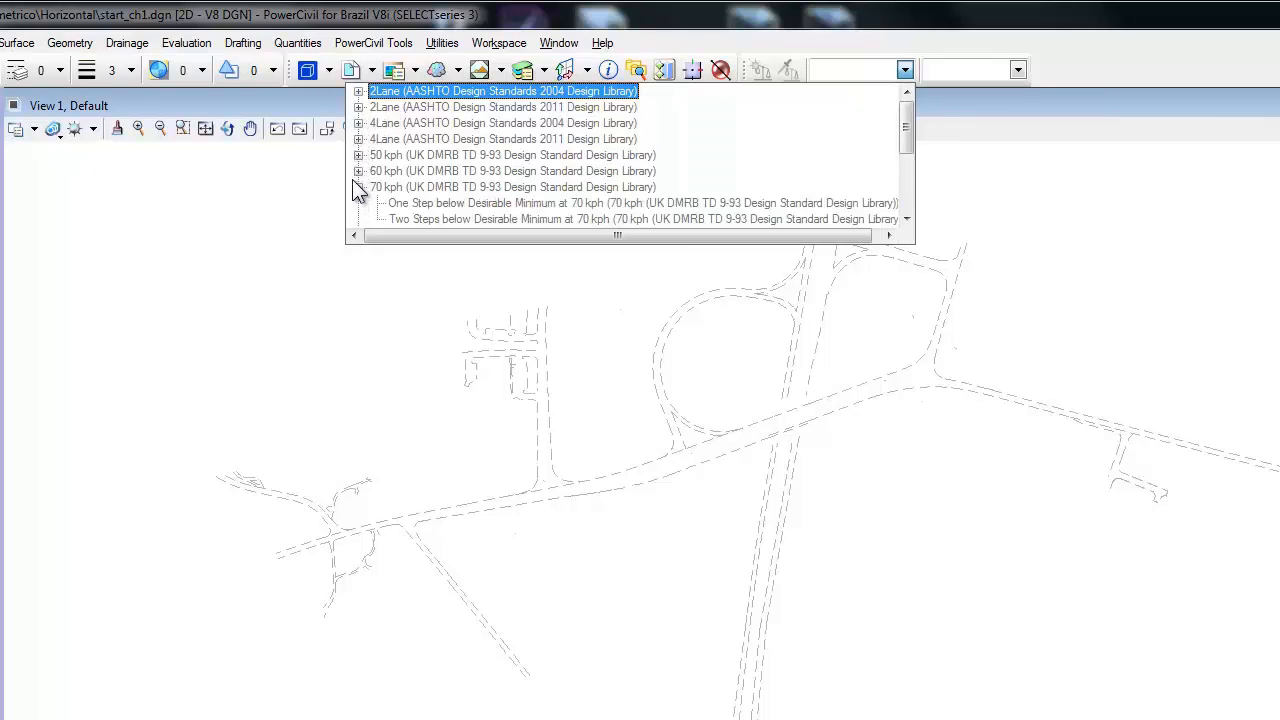
click(358, 171)
click(358, 155)
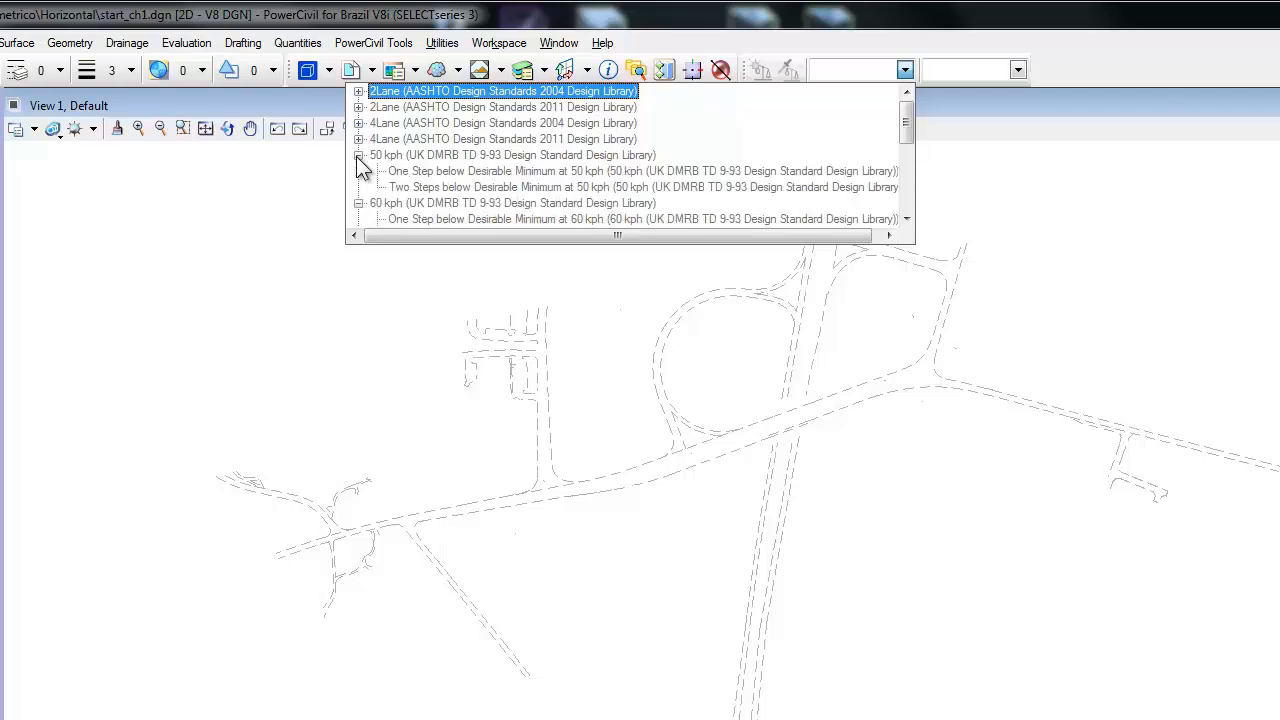
click(358, 203)
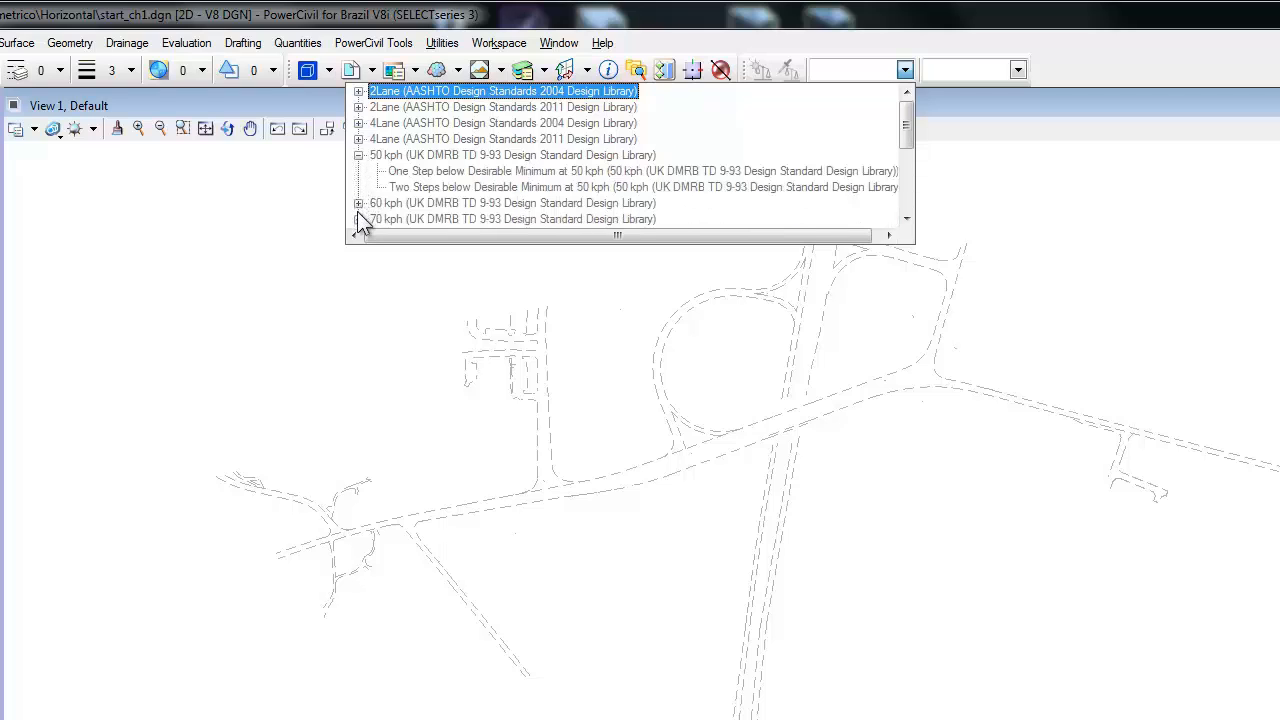
click(397, 156)
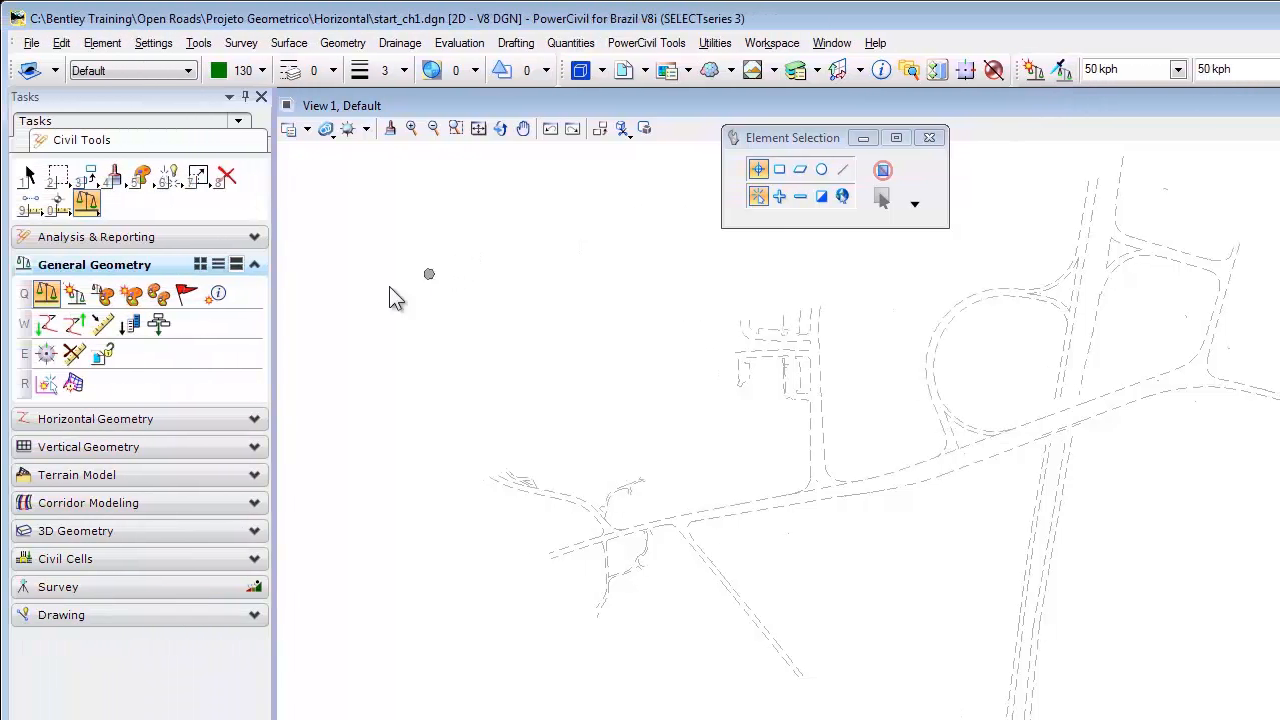
Display the Features Definition Toggle Bar and dock it beside the Design Standards toolbar
click(104, 296)
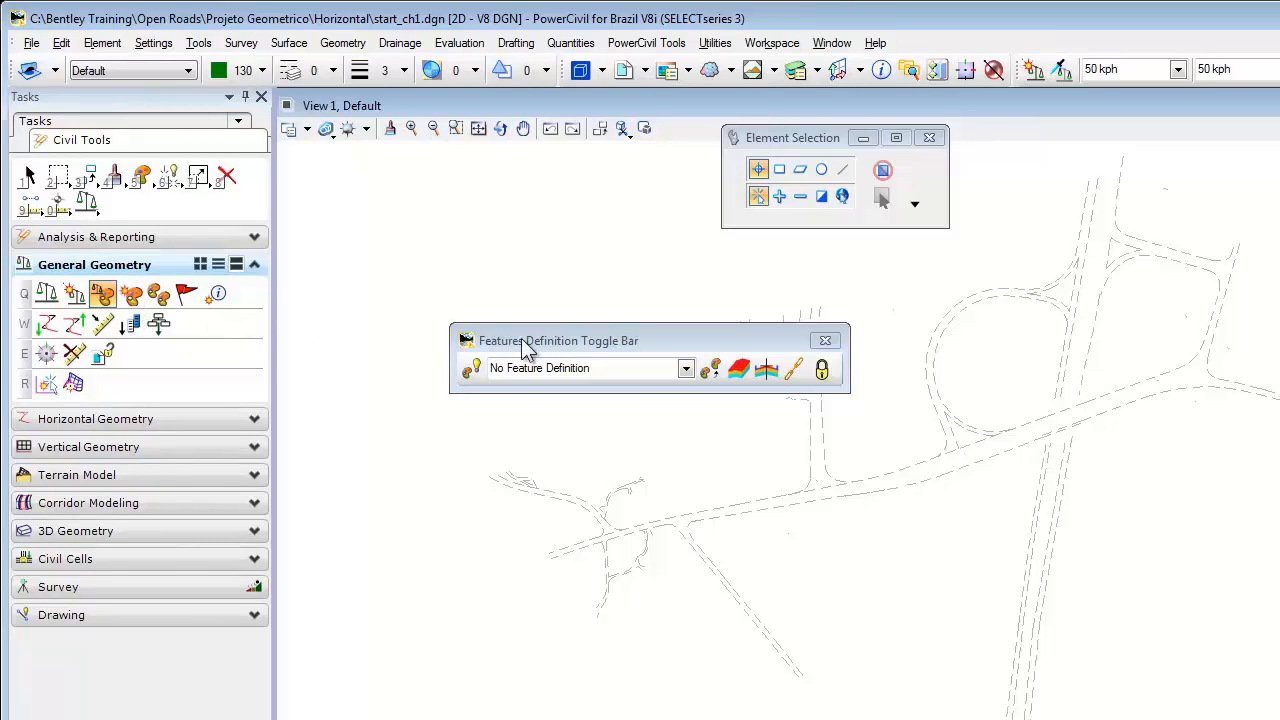
drag(568, 327, 1279, 229)
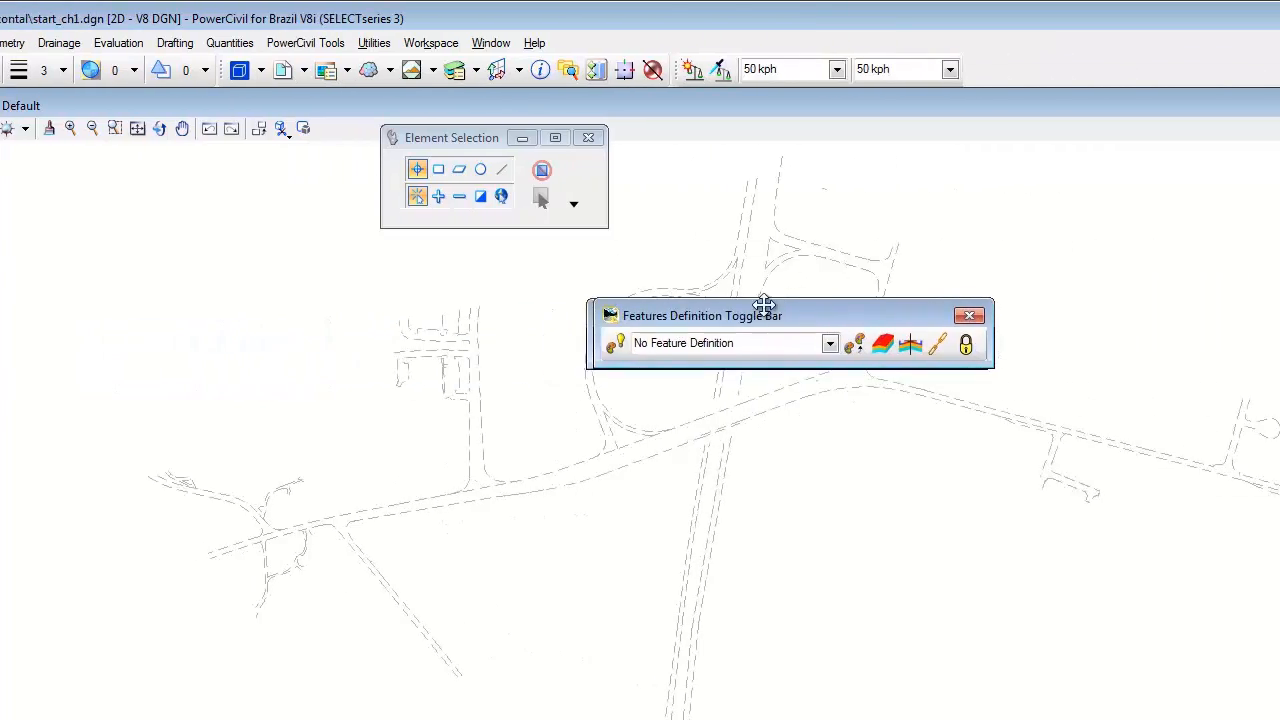
drag(752, 229, 767, 62)
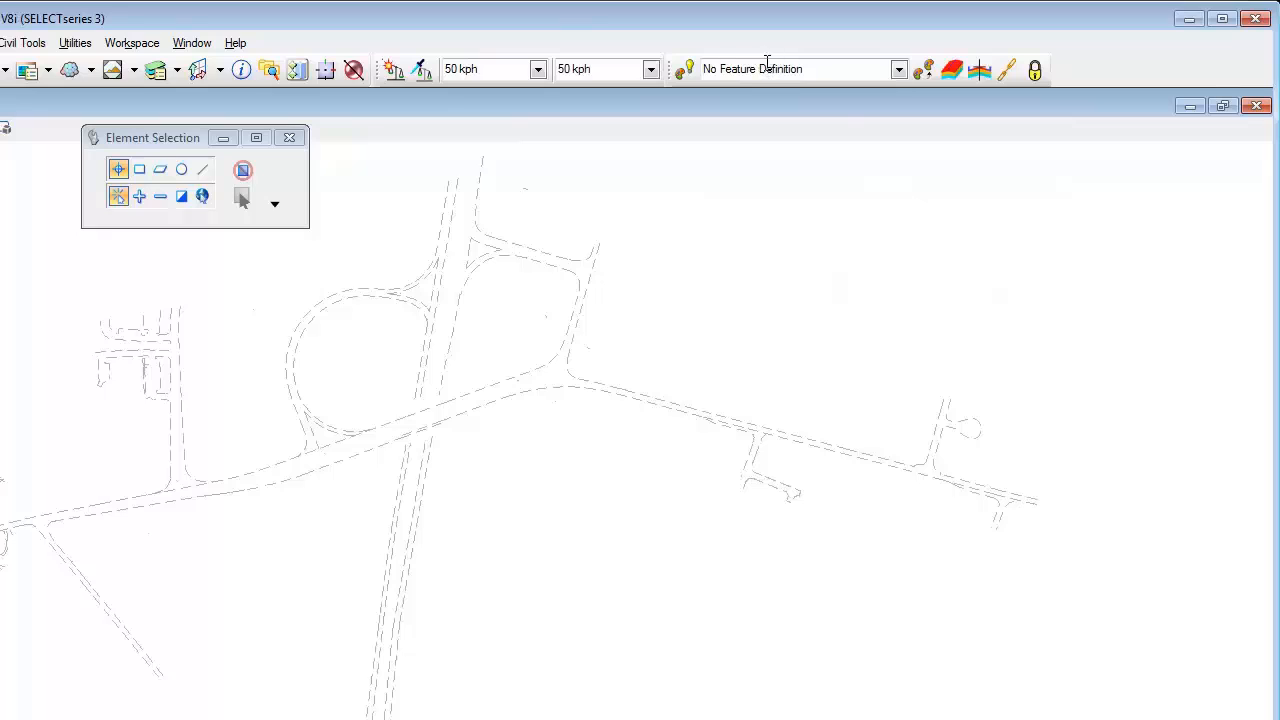
Examine the Linear feature definitions available in the Existing and Geometry groups, leaving No Feature Definition selected
click(899, 70)
click(710, 107)
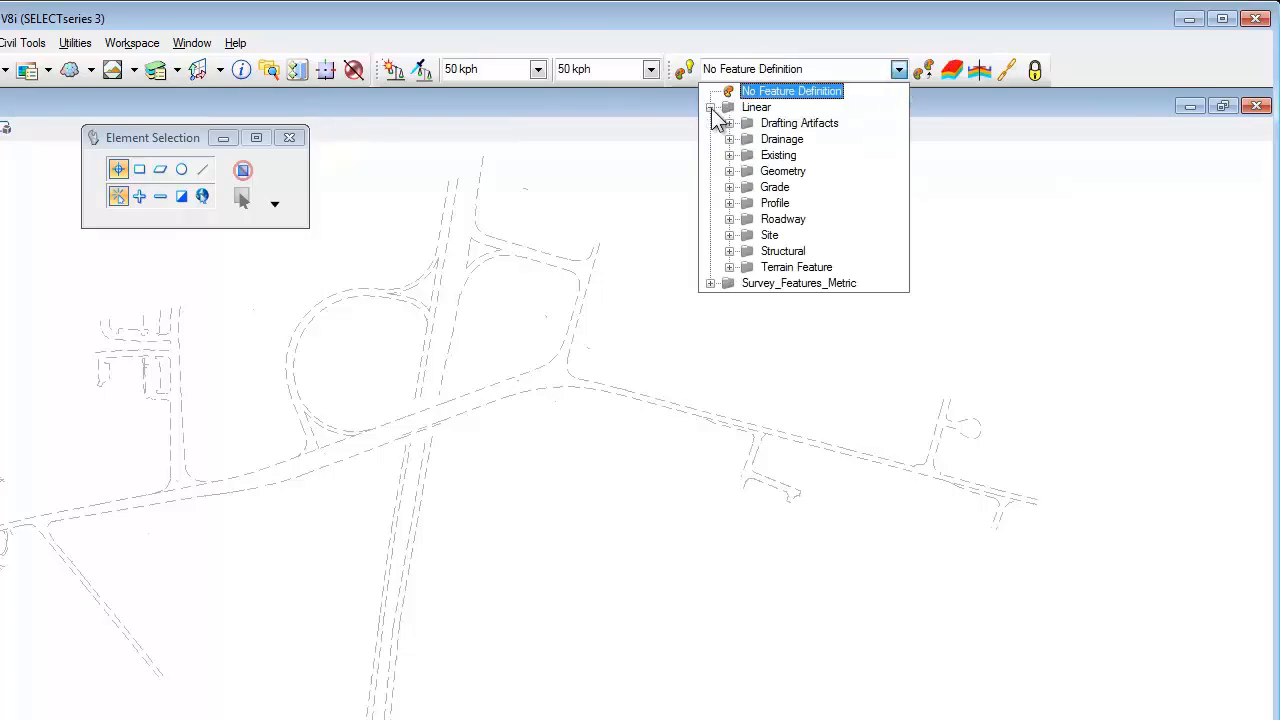
click(727, 156)
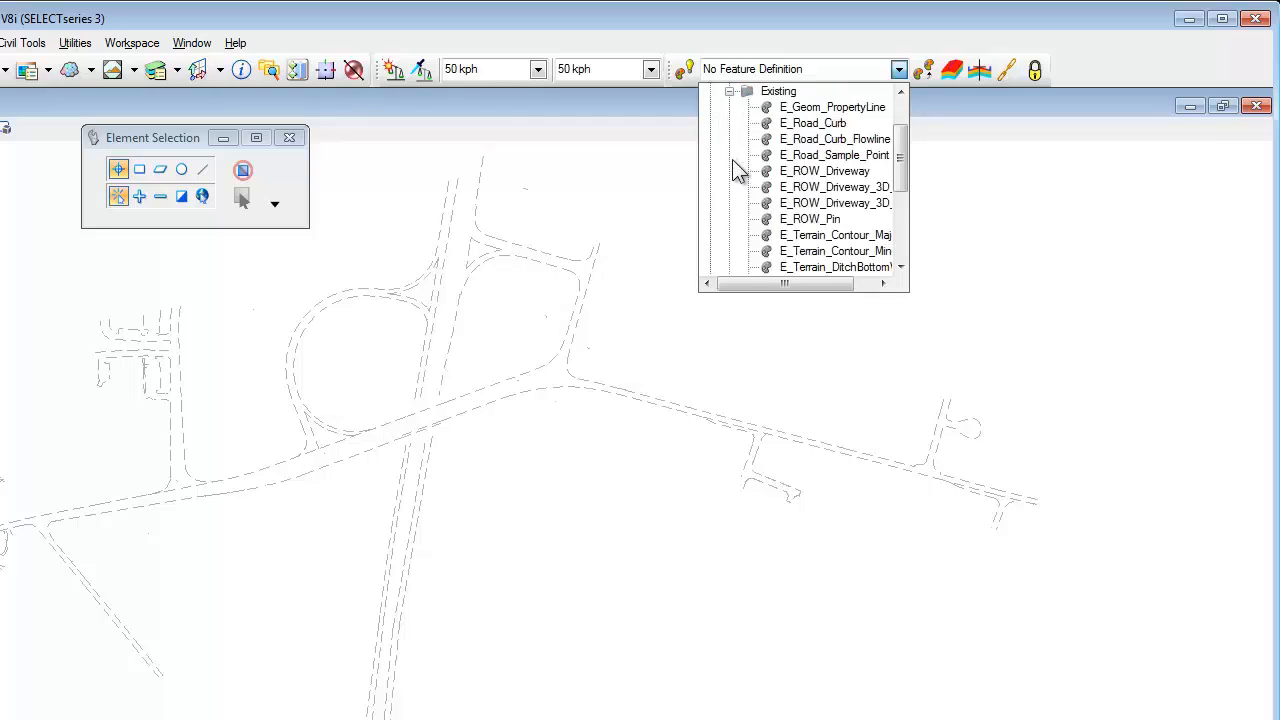
scroll(735, 168, down, 4)
click(730, 158)
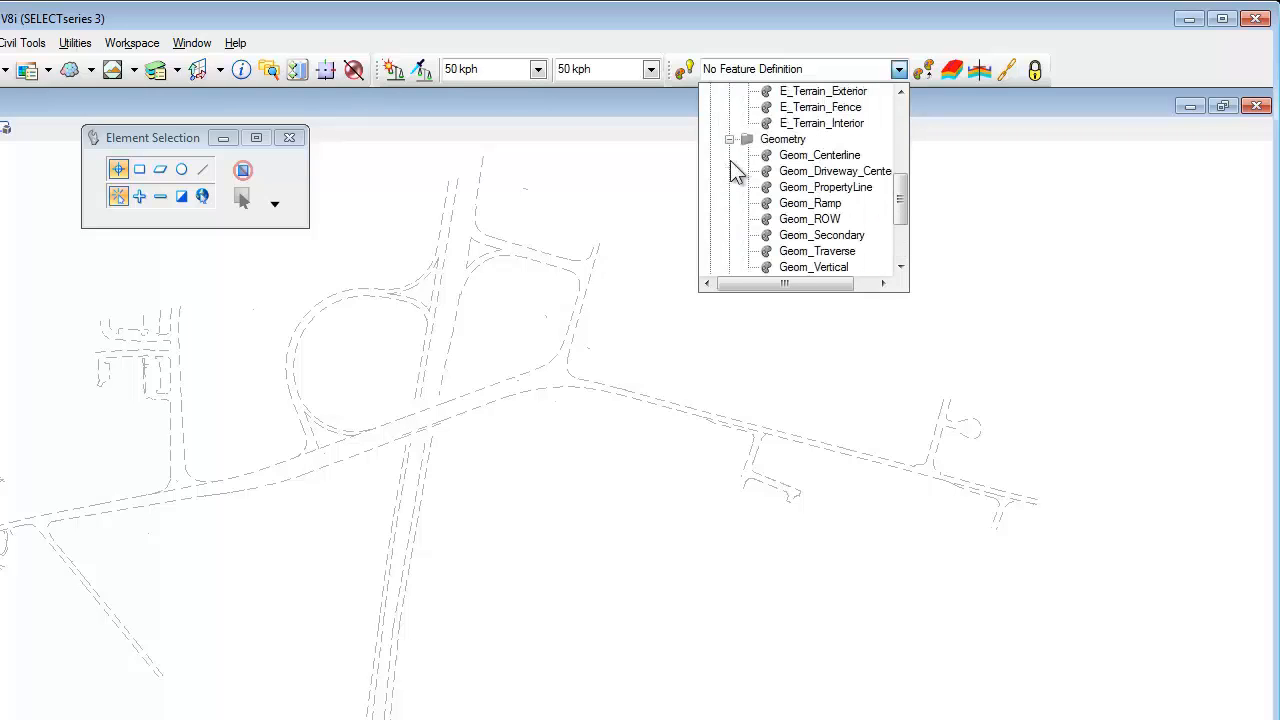
scroll(730, 162, up, 2)
scroll(730, 162, up, 5)
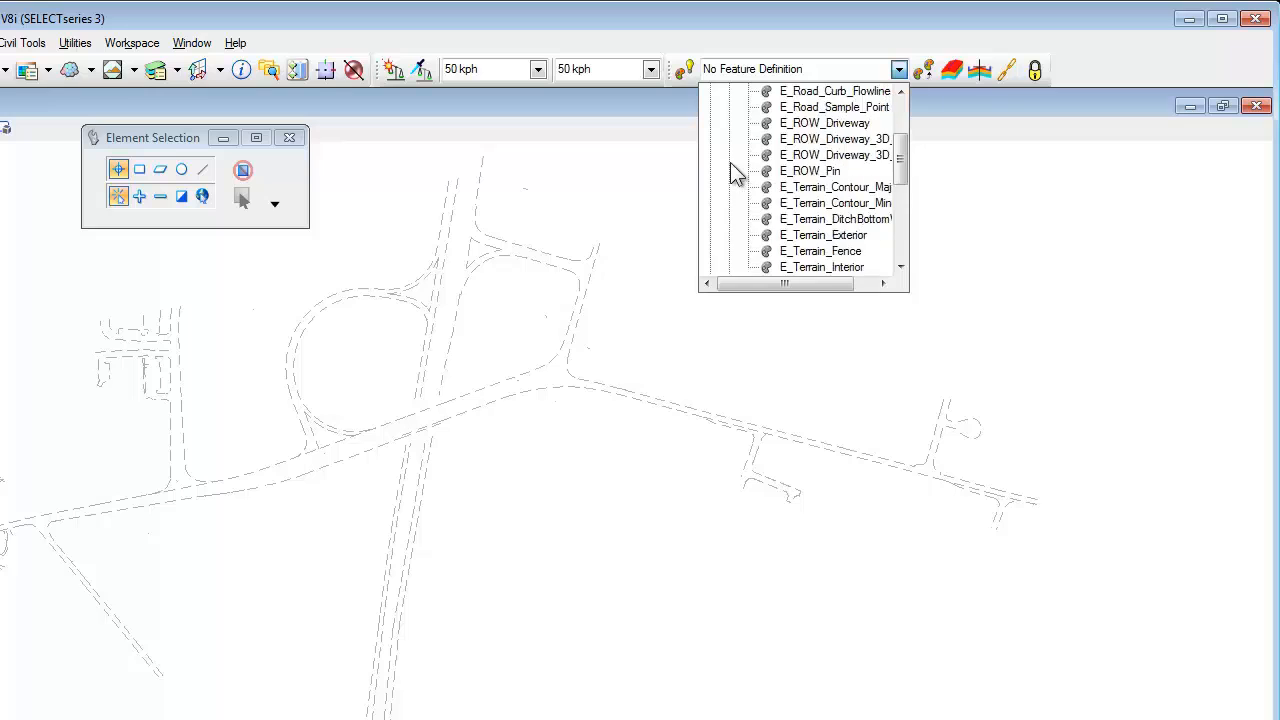
click(728, 155)
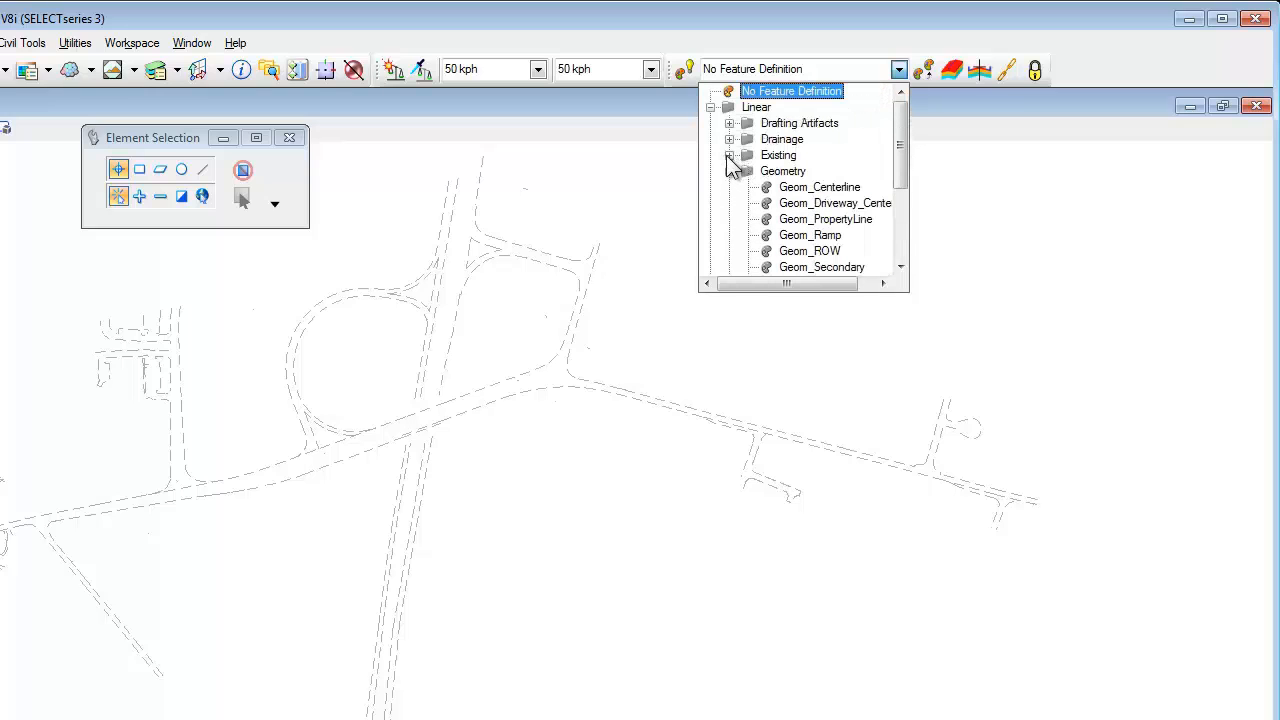
click(729, 171)
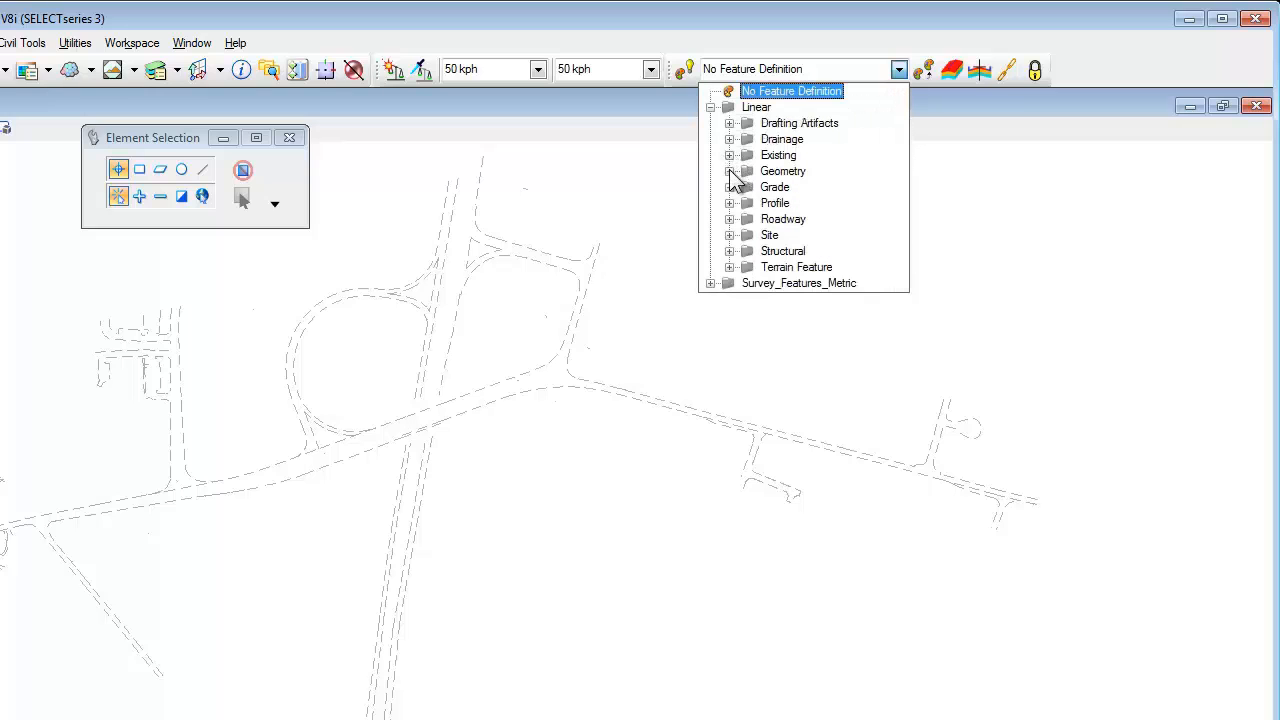
click(710, 107)
click(731, 66)
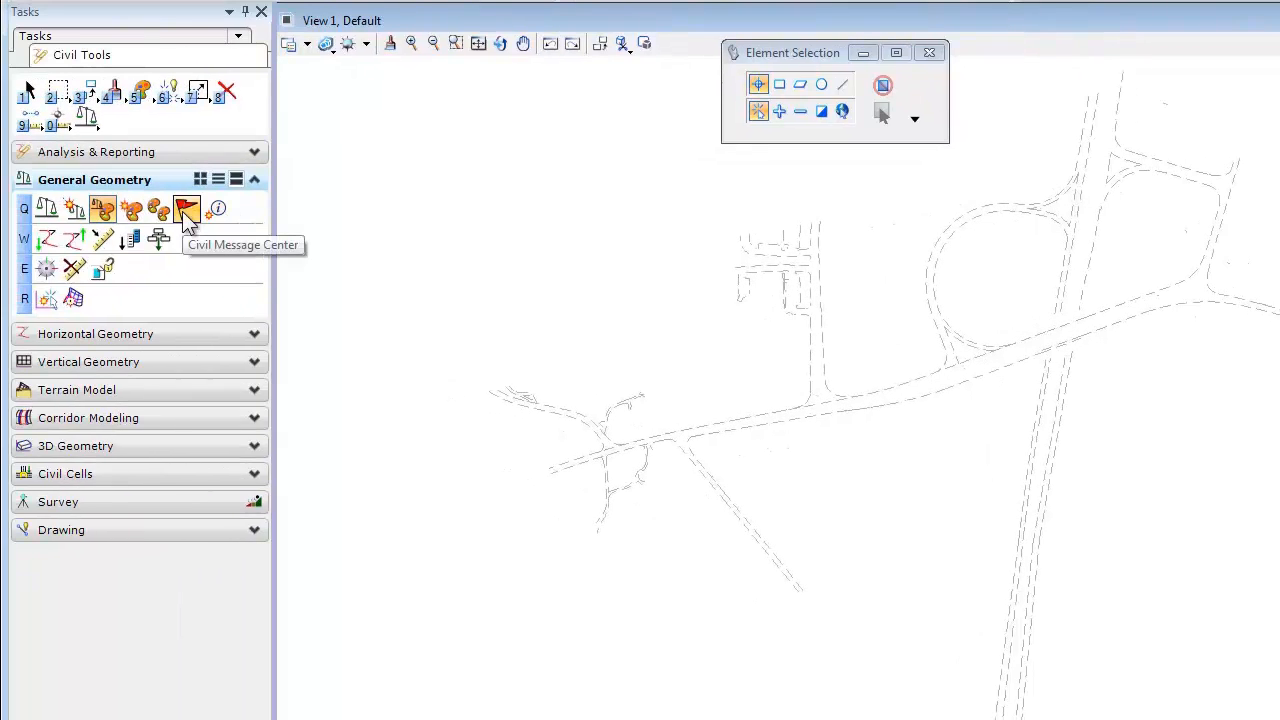
Open the Civil Message Center and switch its message category filters off and back on
click(188, 210)
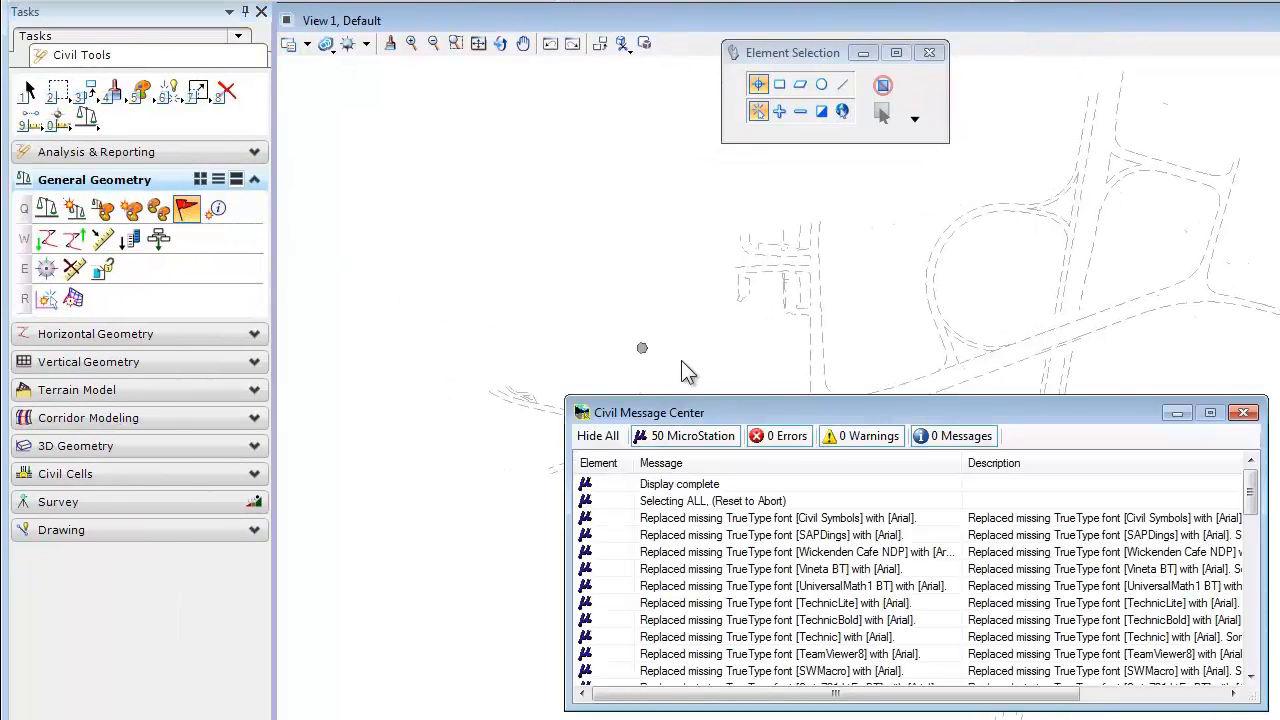
drag(778, 409, 748, 405)
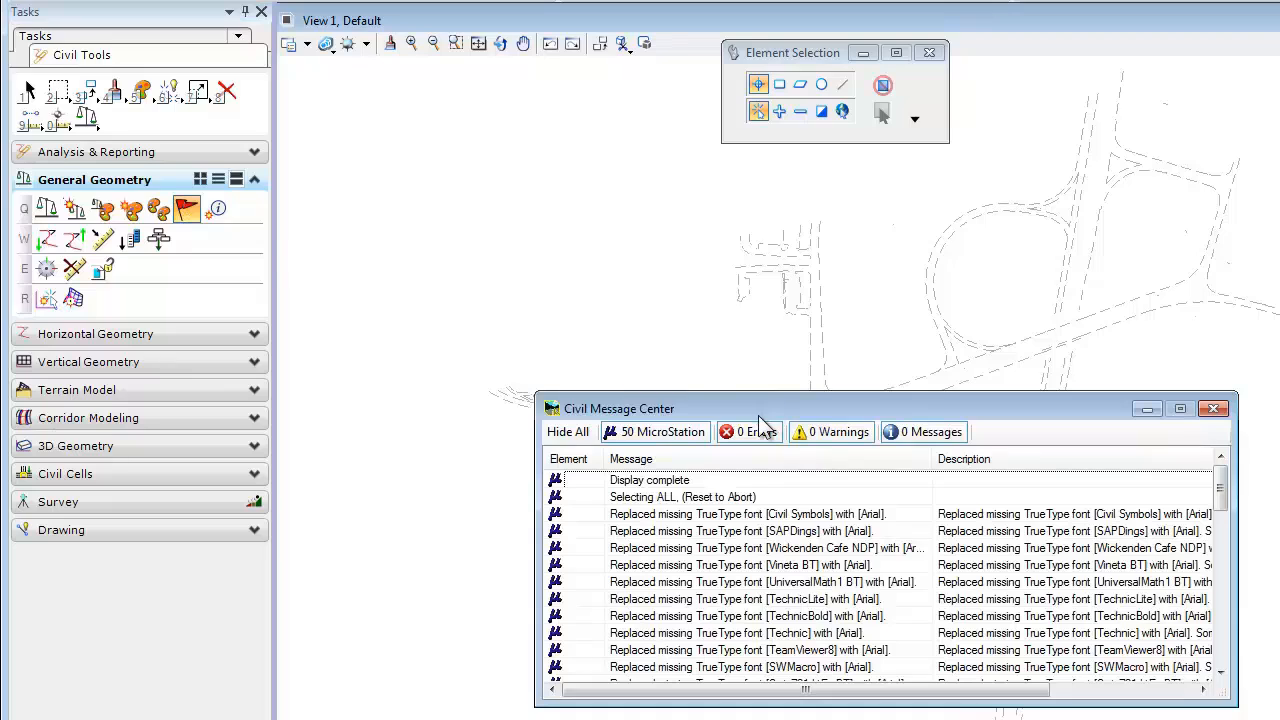
click(672, 433)
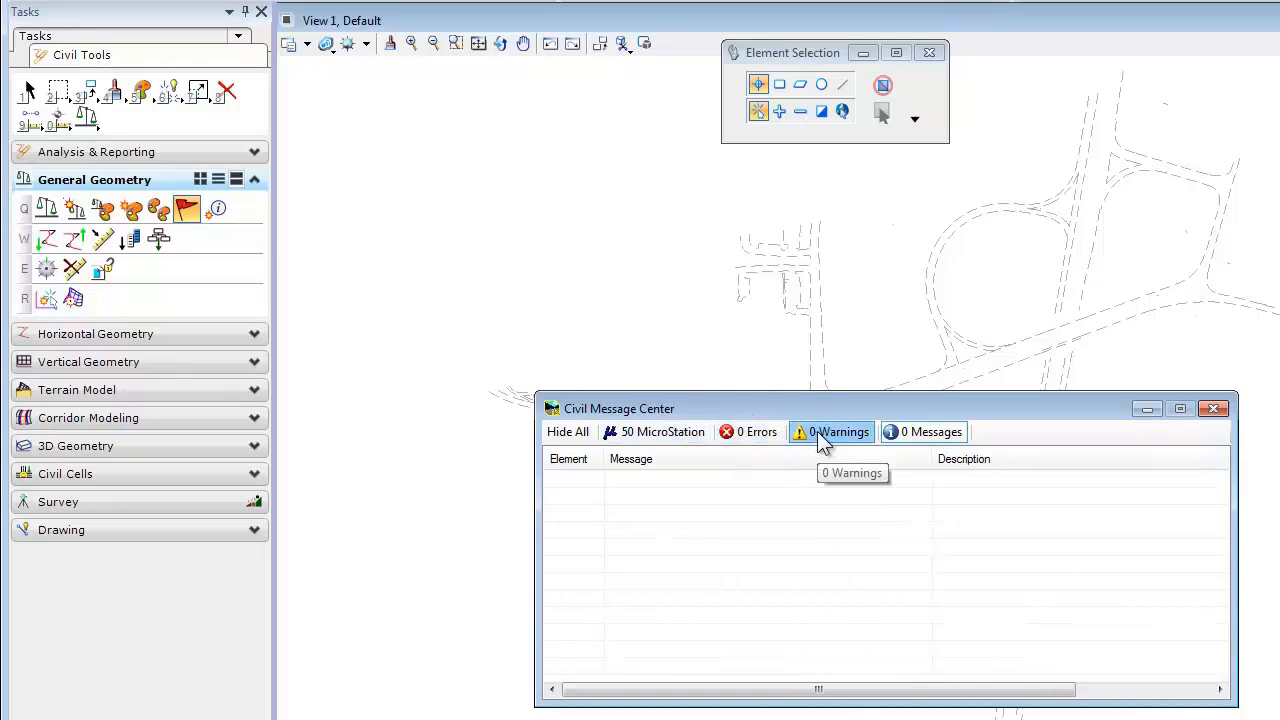
click(897, 431)
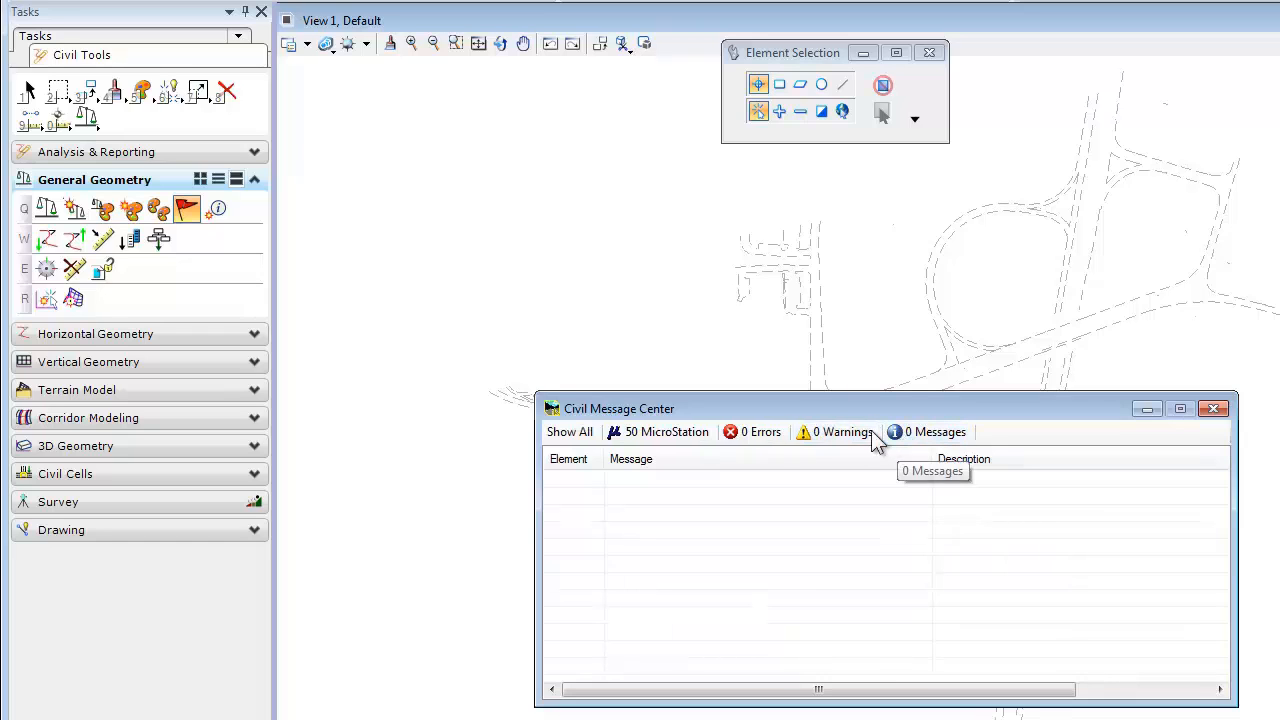
click(586, 436)
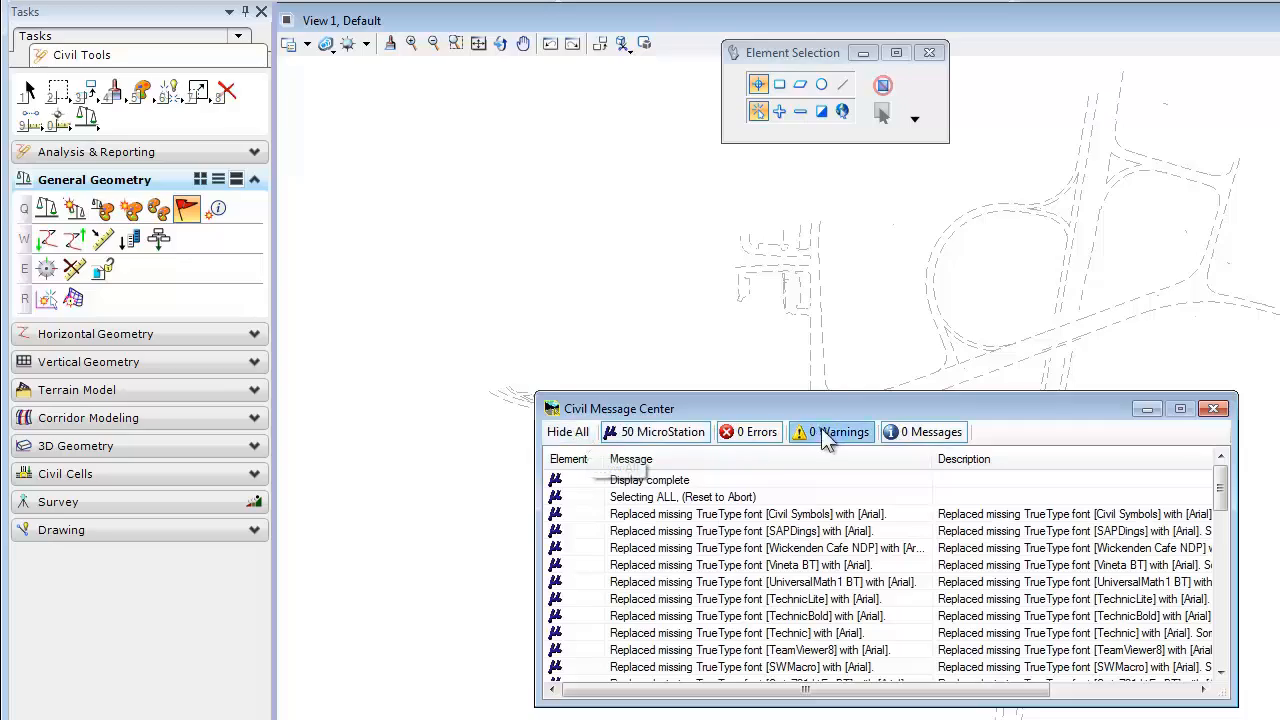
Dock the Civil Message Center below the drawing view and set it to auto-hide
drag(864, 412, 1098, 496)
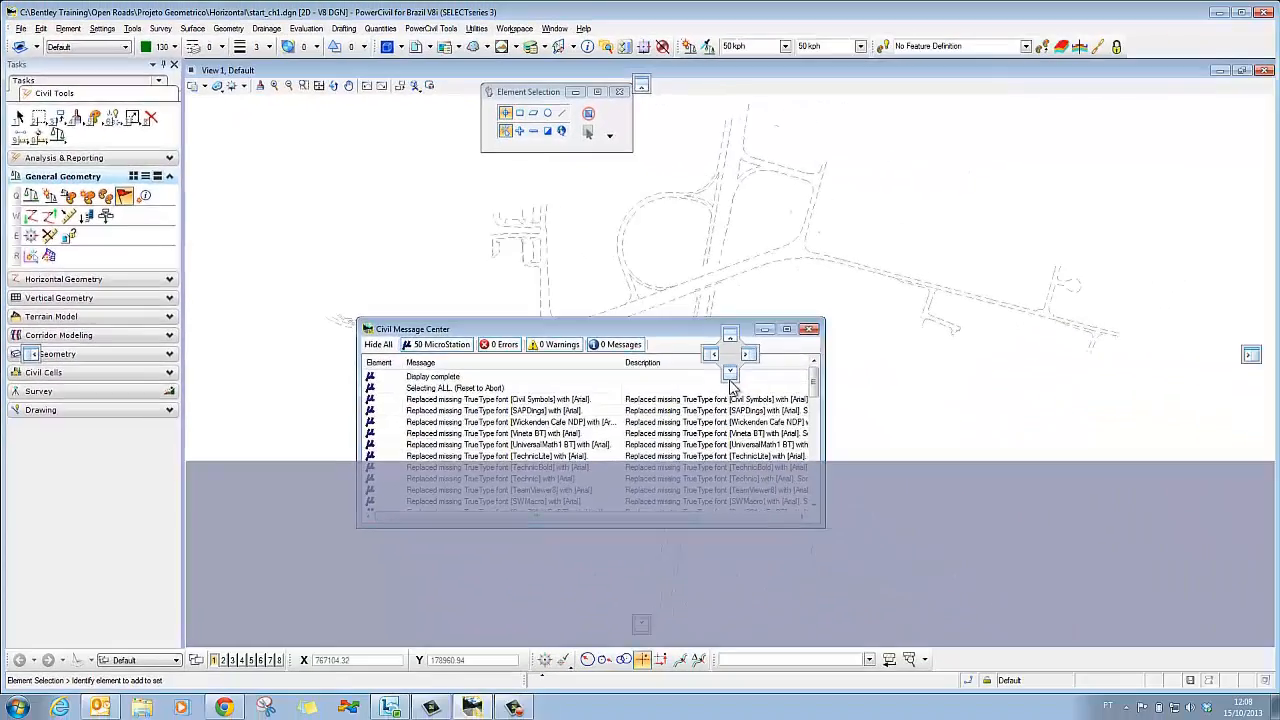
drag(731, 383, 730, 376)
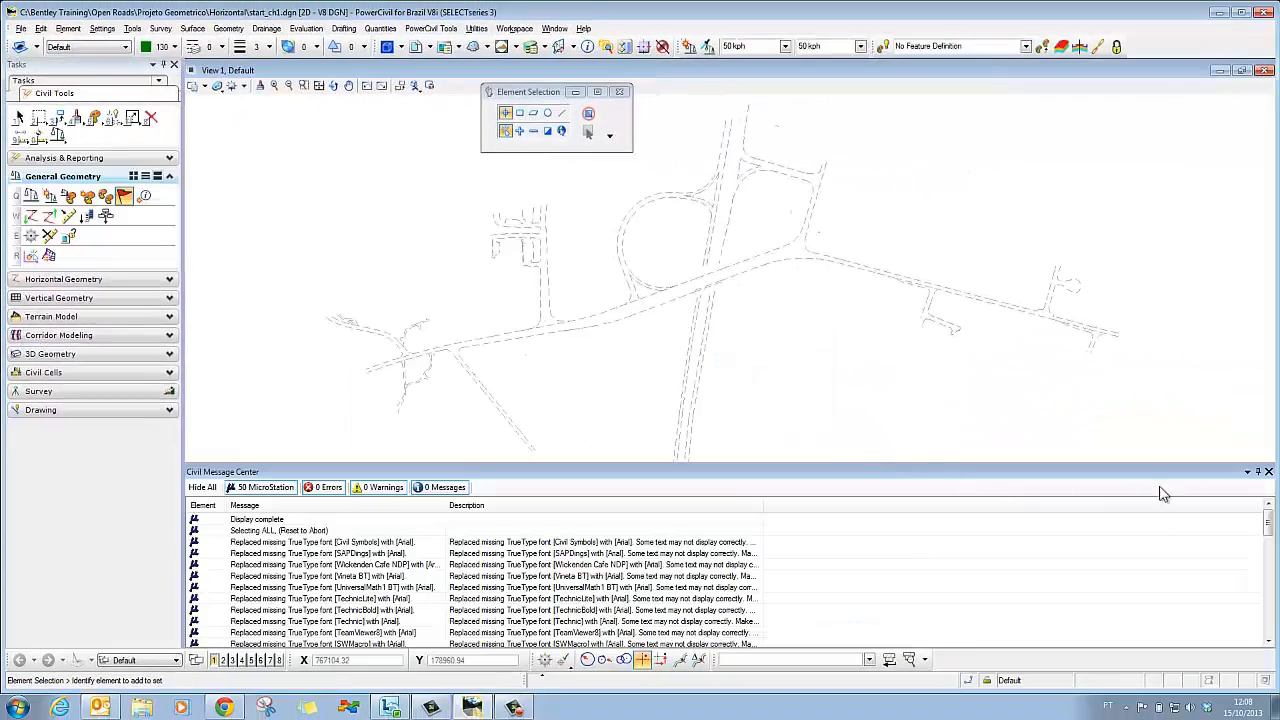
click(1258, 473)
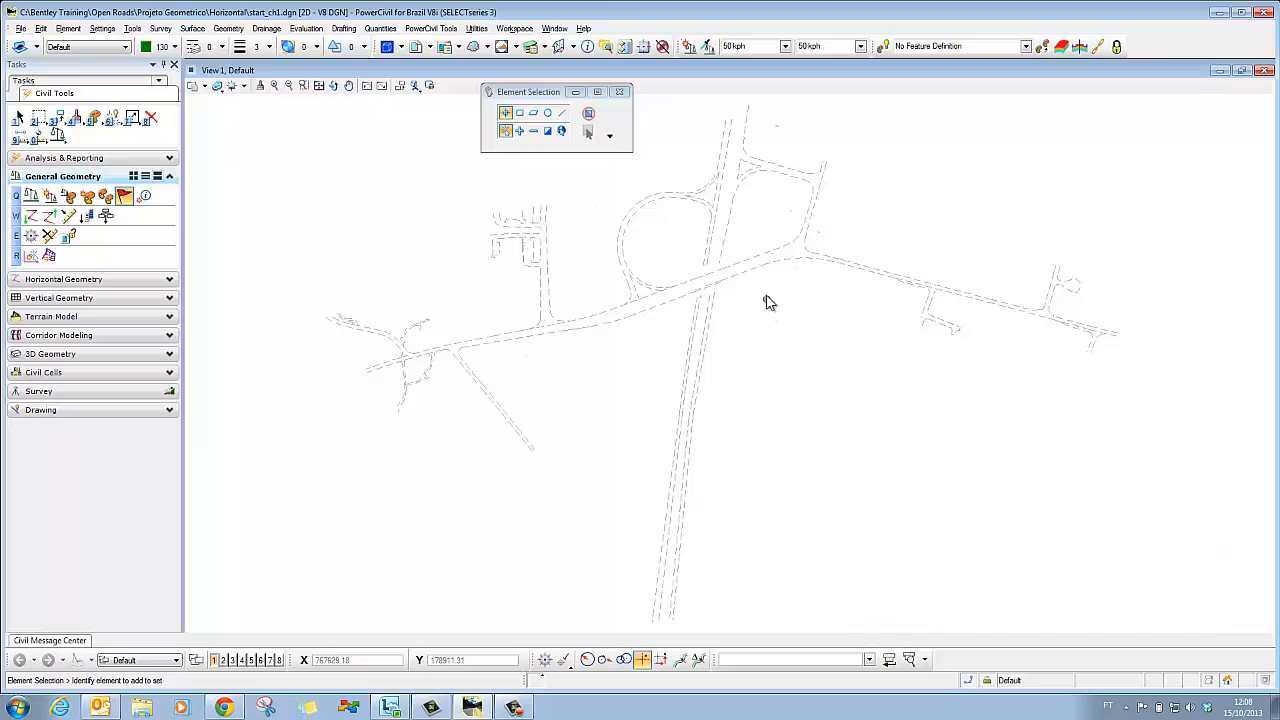
Open the Element Information window, dock it to the right of the drawing view and set it to auto-hide
click(588, 47)
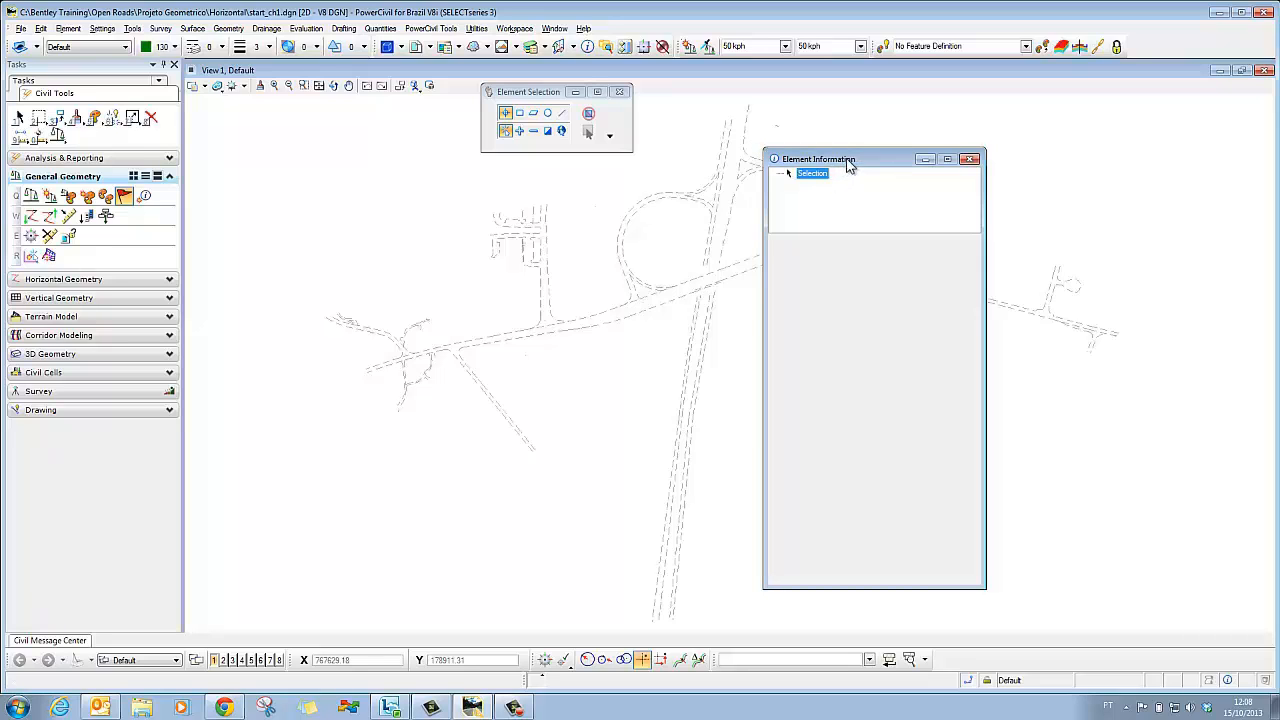
drag(848, 167, 1256, 357)
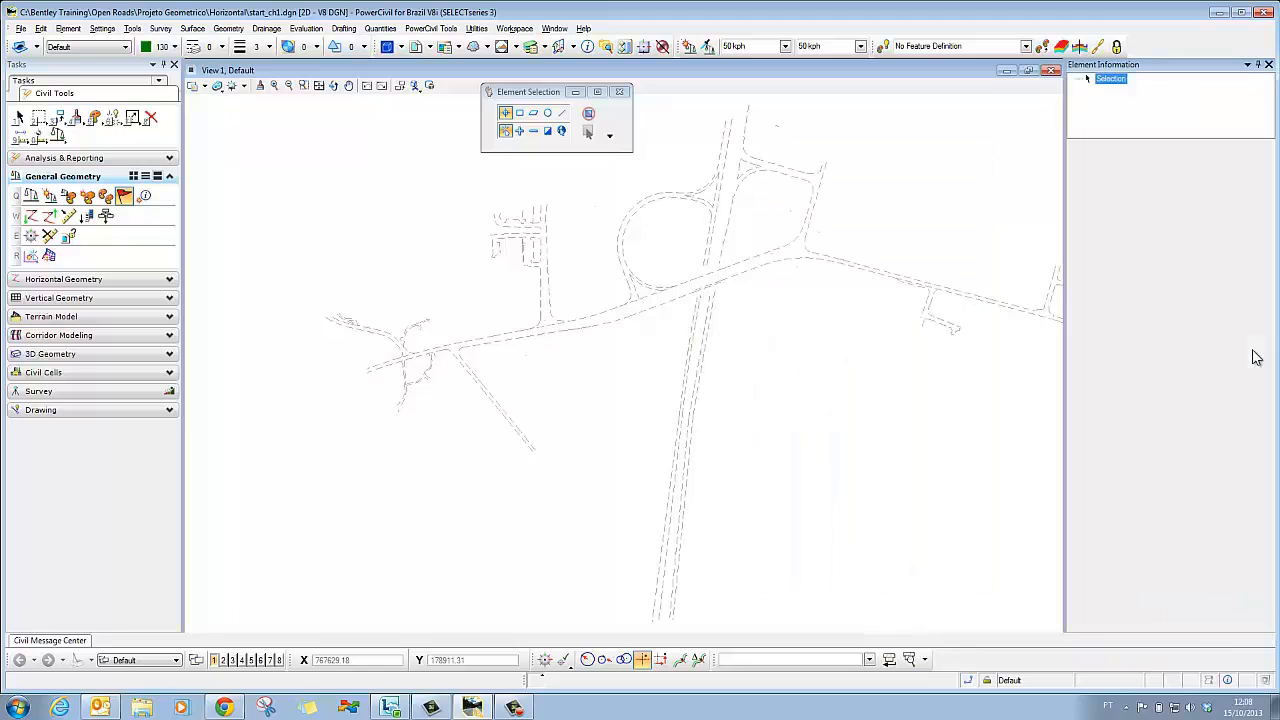
click(1258, 65)
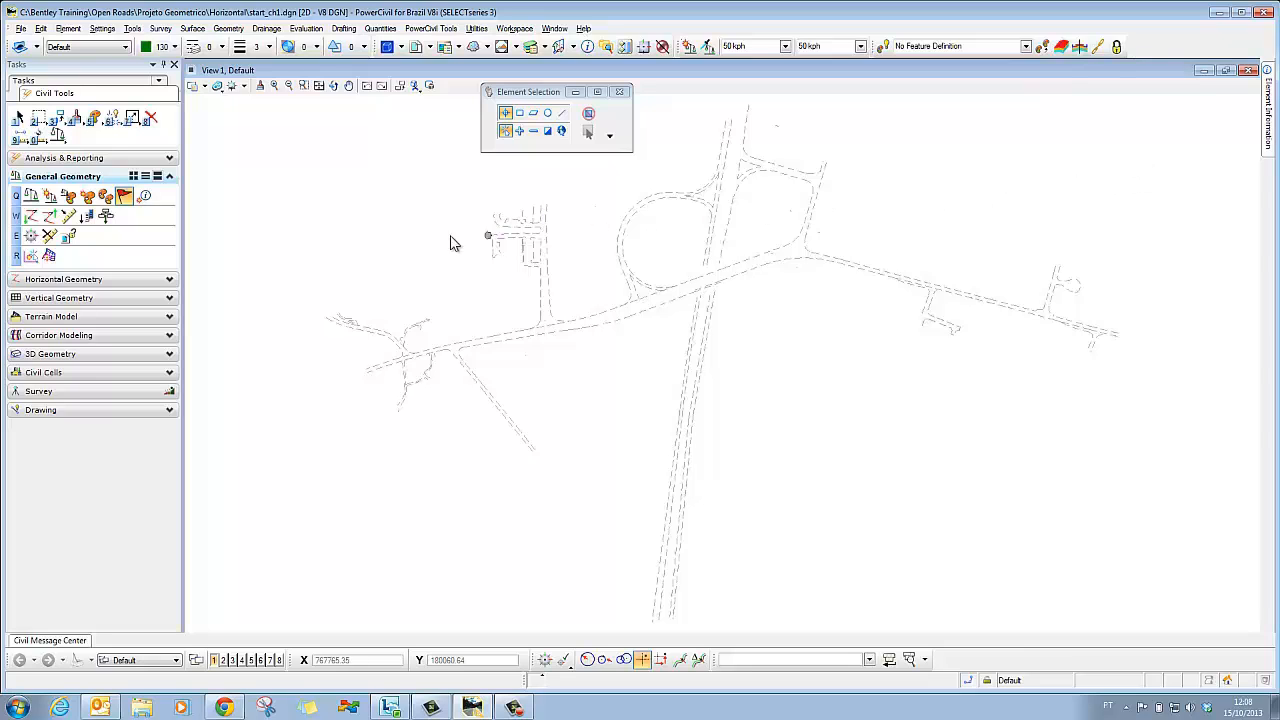
Open the Project Explorer and dock it to the right of the drawing view
click(19, 30)
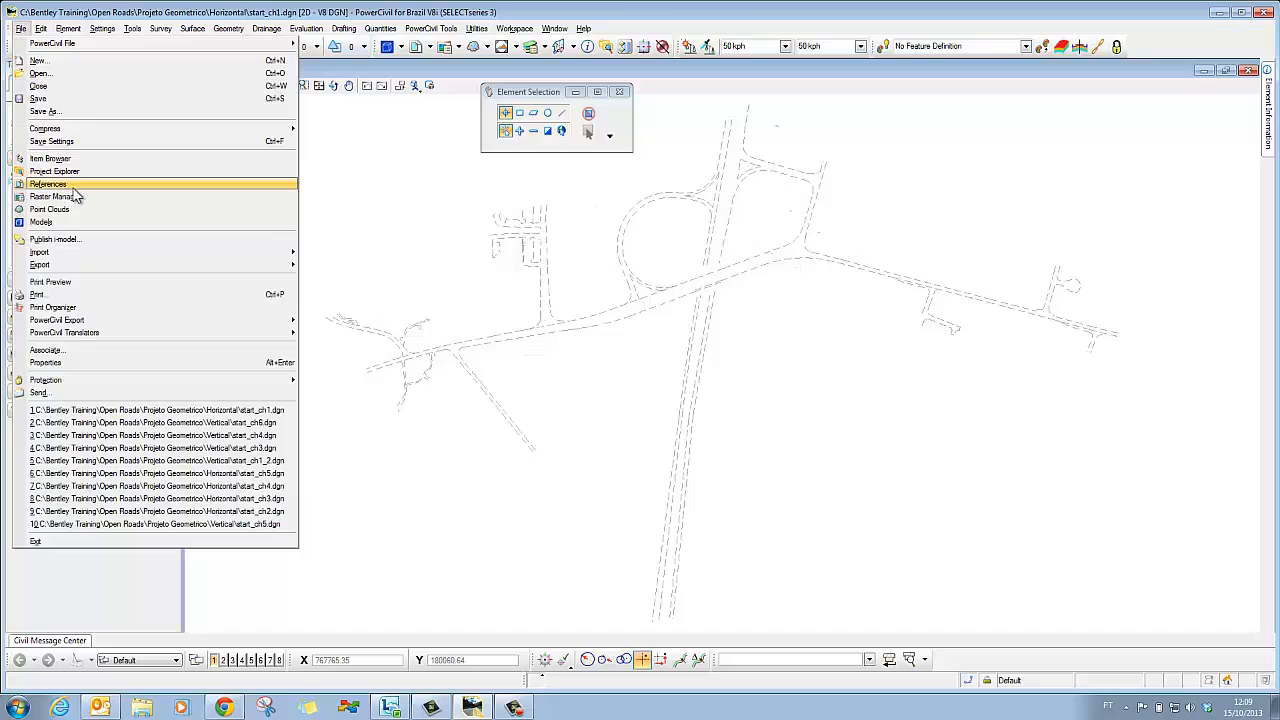
click(113, 173)
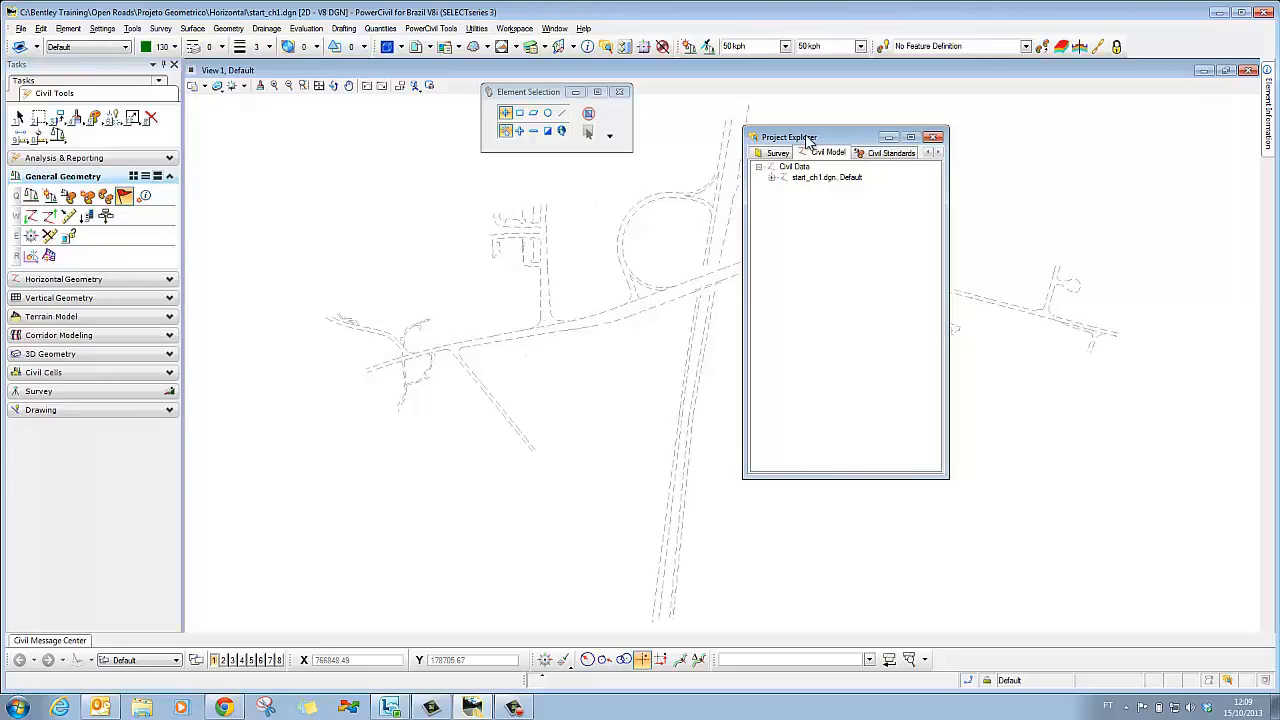
drag(808, 140, 1212, 346)
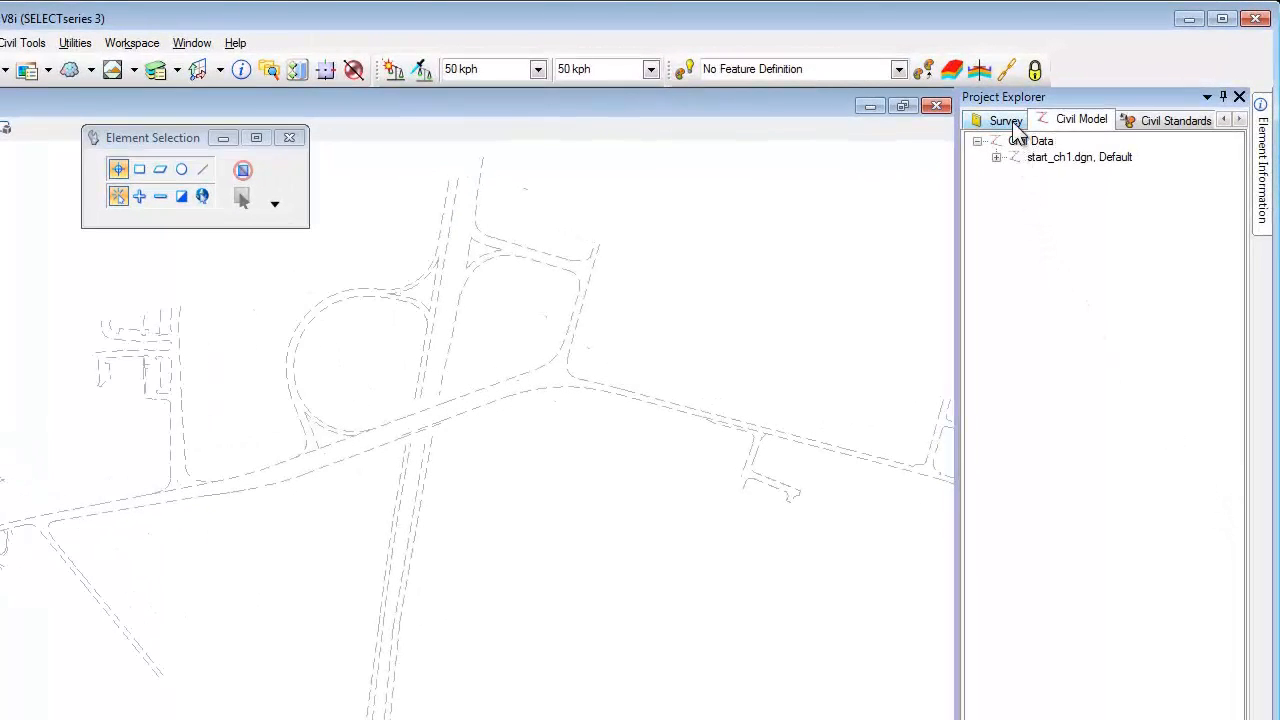
Review the Links, File, Survey and Civil Model contents of the Project Explorer
click(1221, 122)
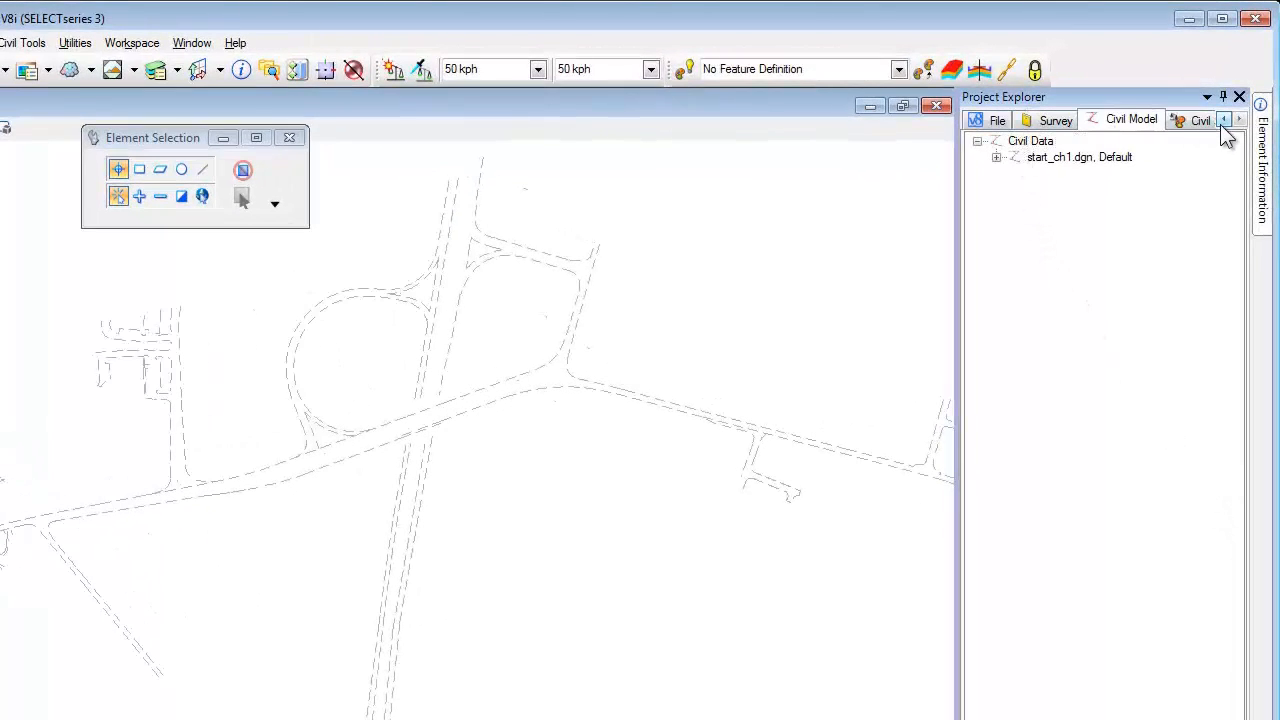
click(1221, 122)
click(993, 122)
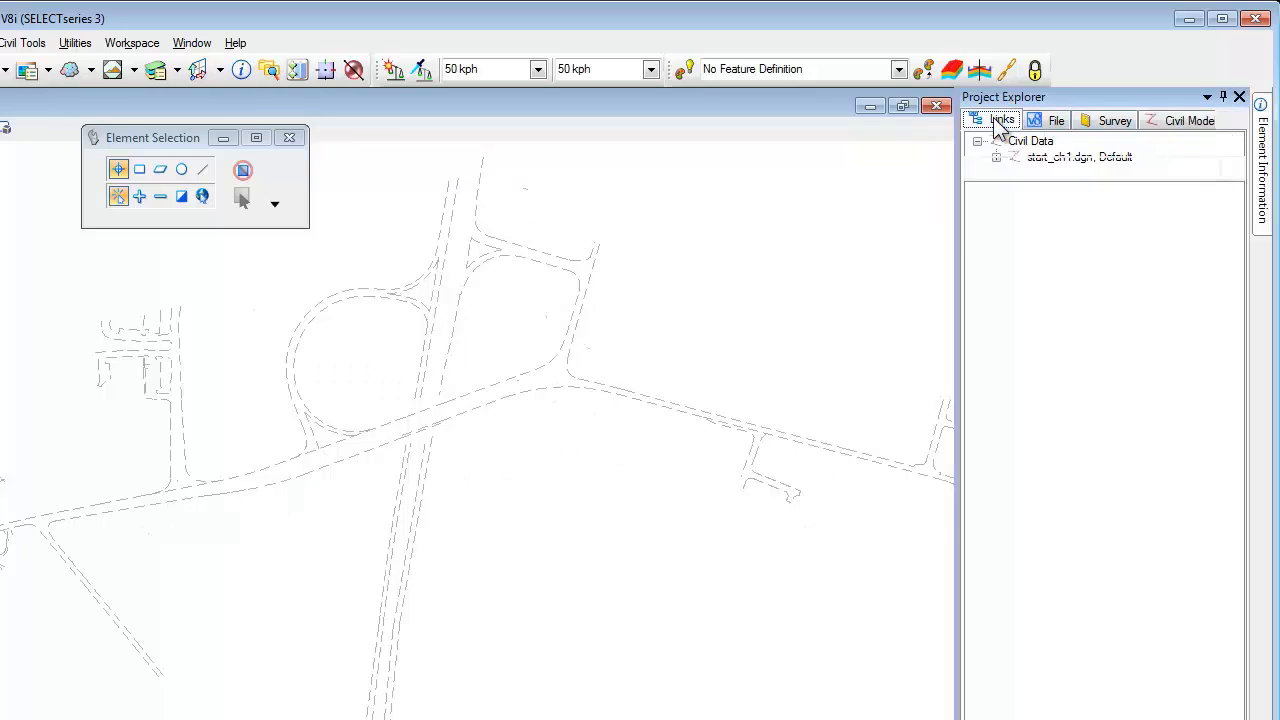
click(1049, 126)
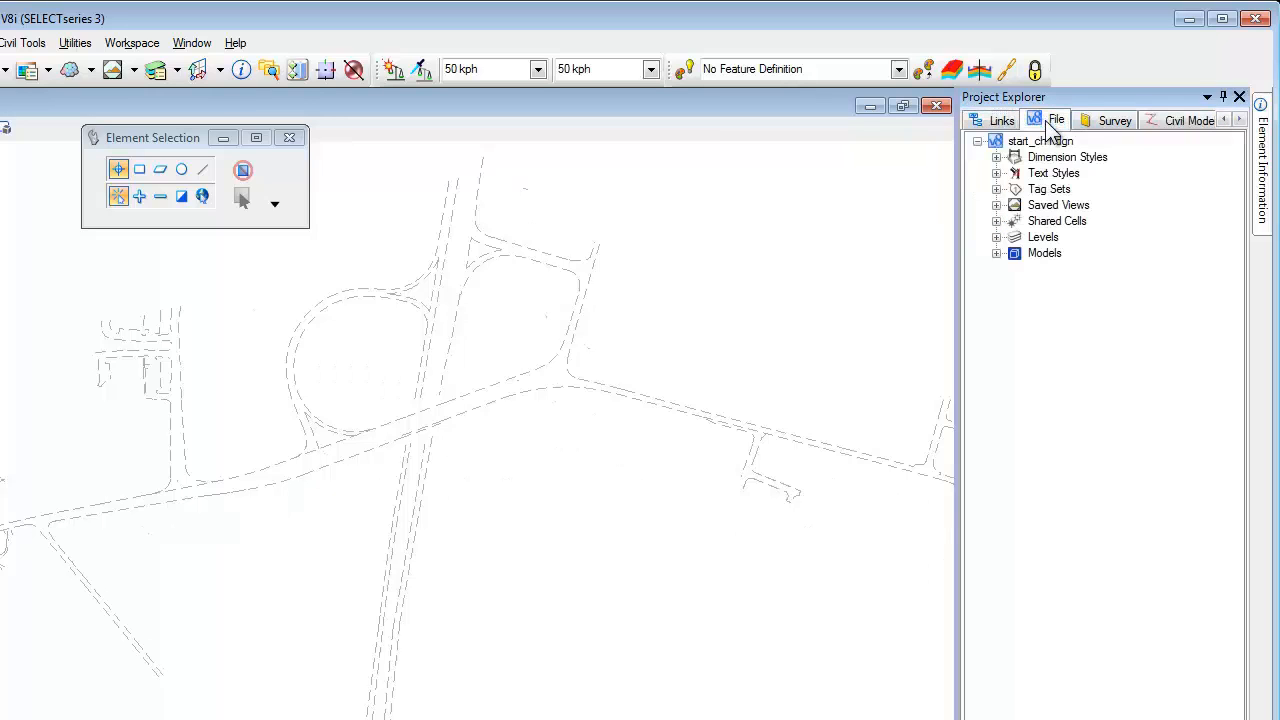
click(1104, 128)
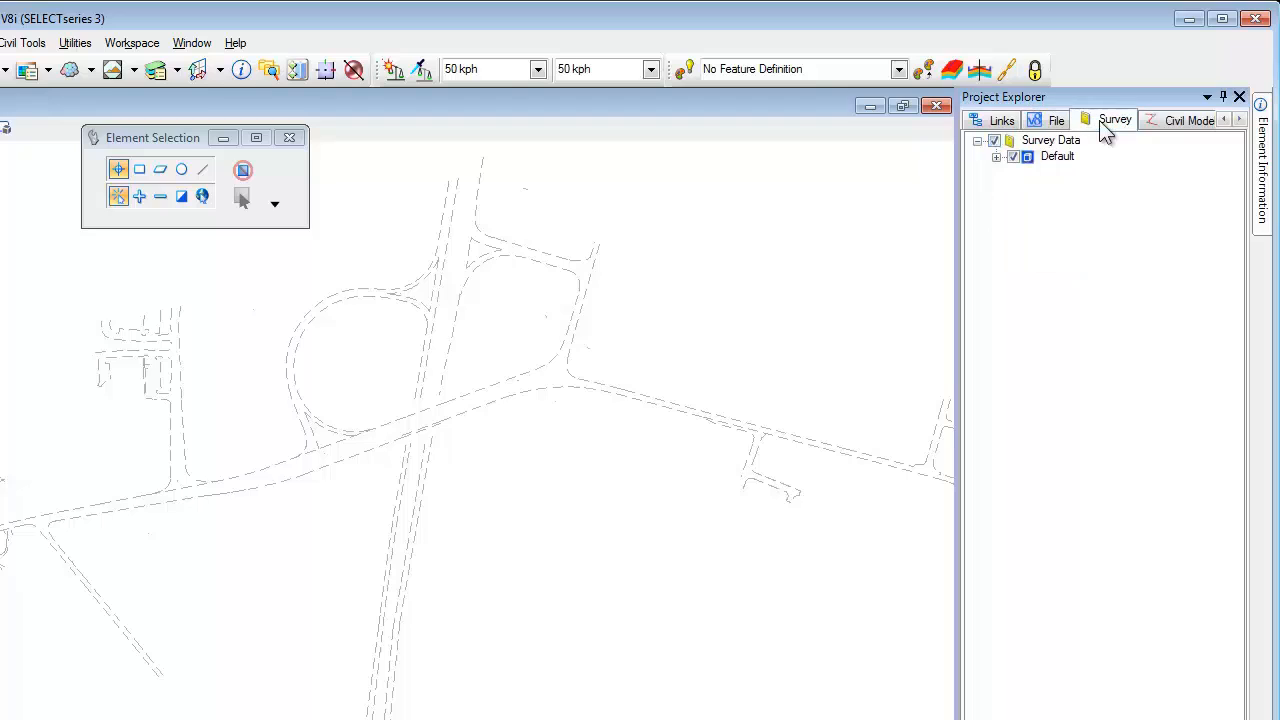
click(1161, 126)
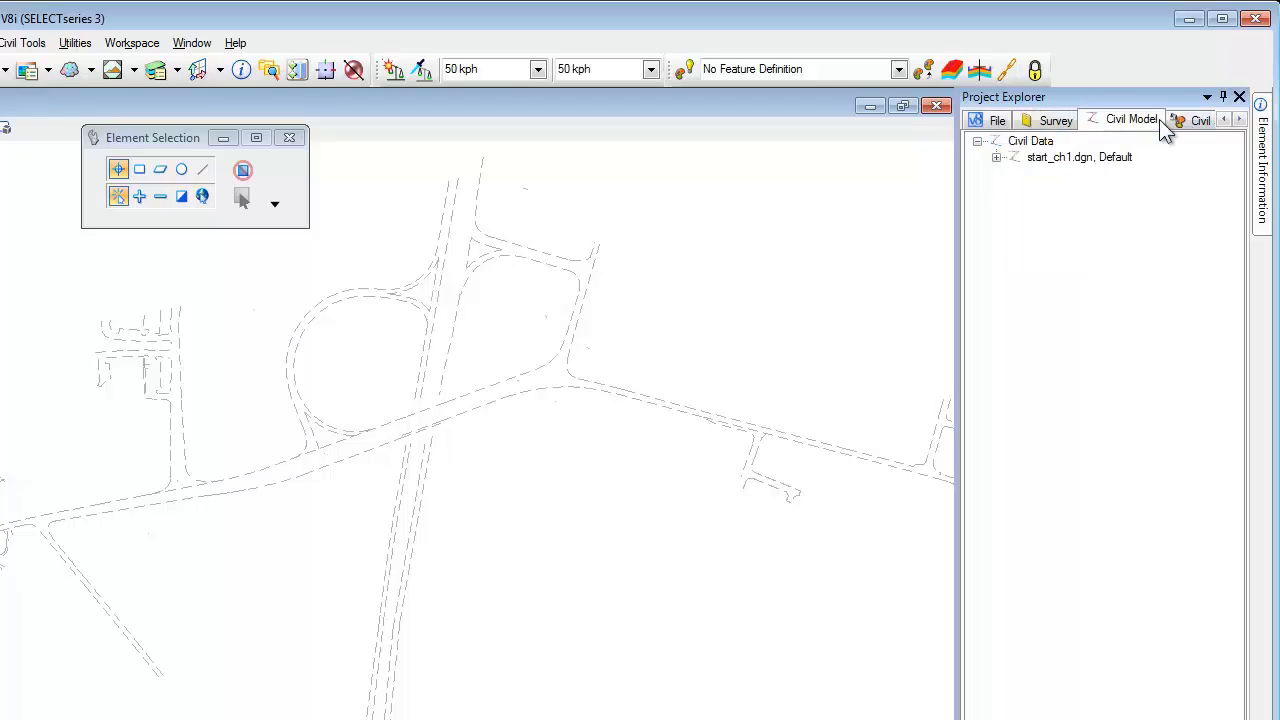
Examine the Civil Model categories of start_ch1.dgn and the file and library branches of the Civil Standards
click(997, 158)
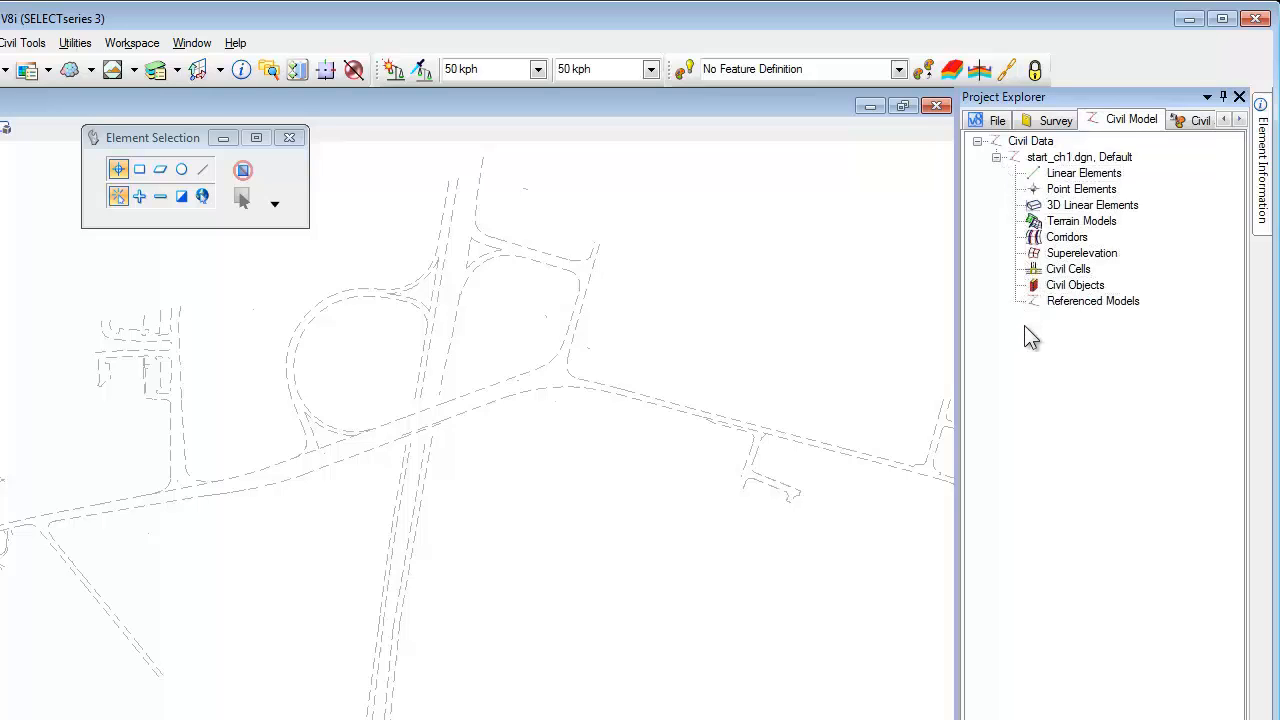
click(1189, 121)
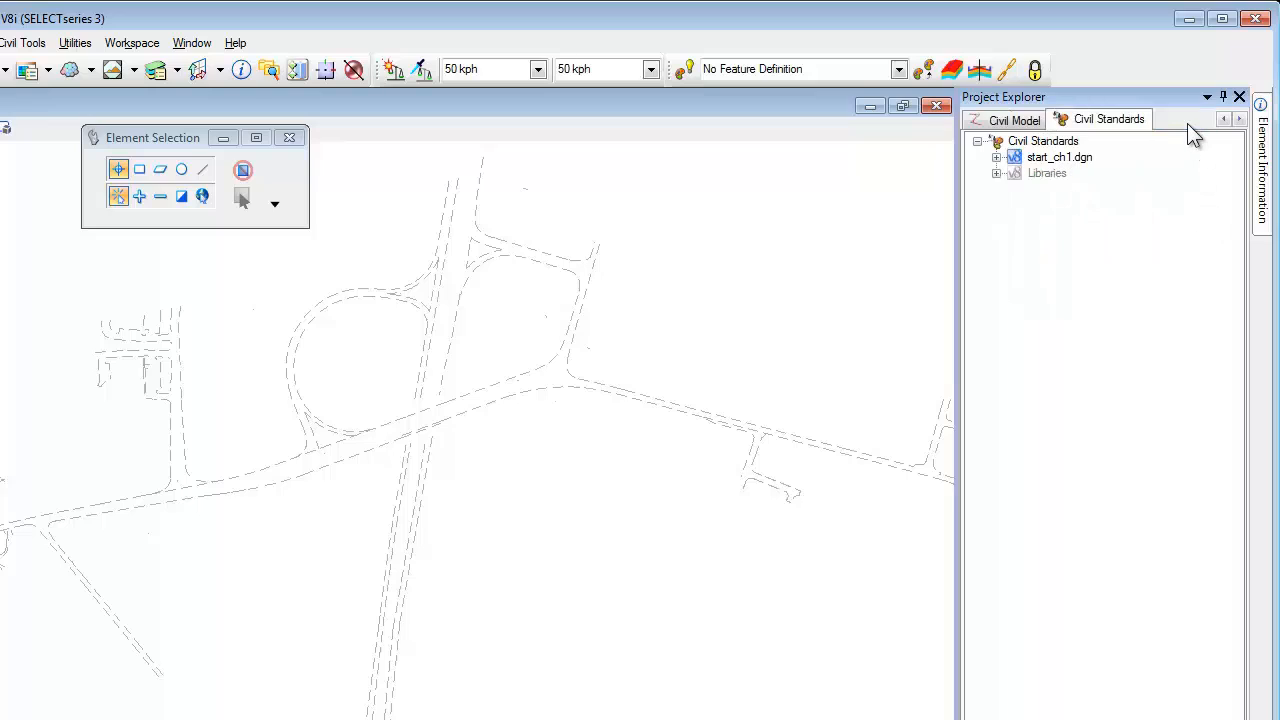
click(997, 174)
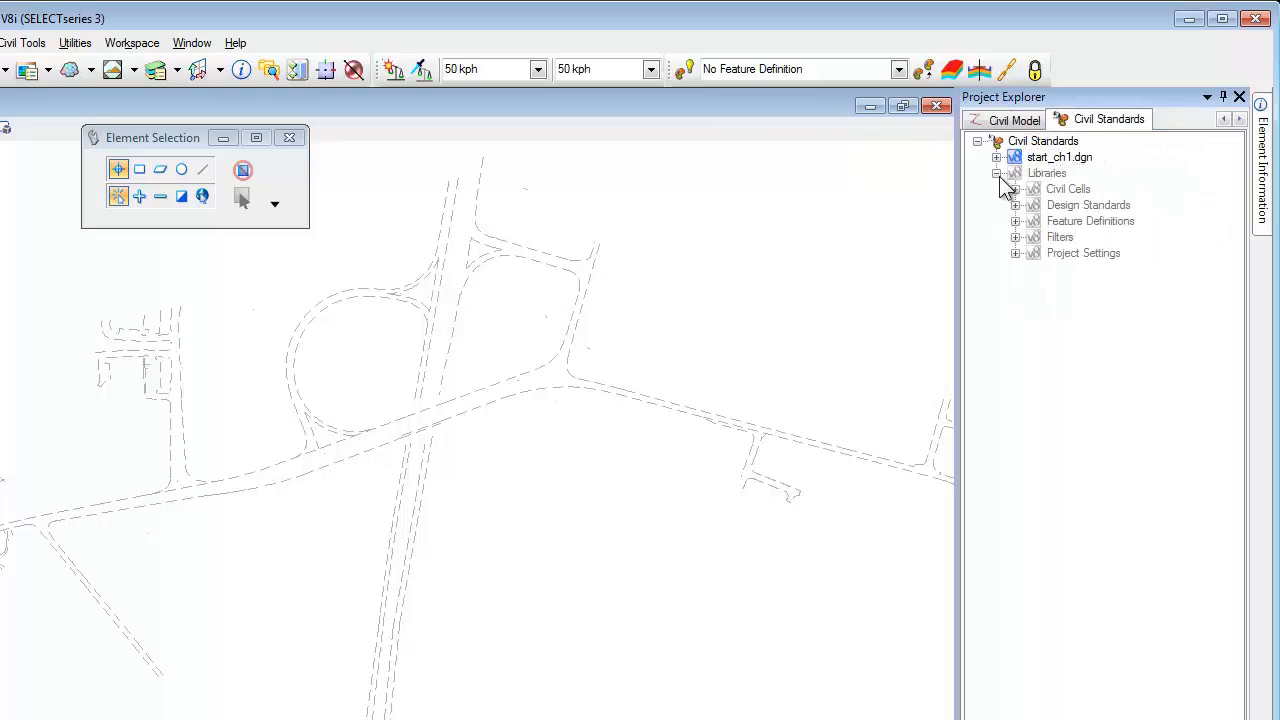
click(997, 158)
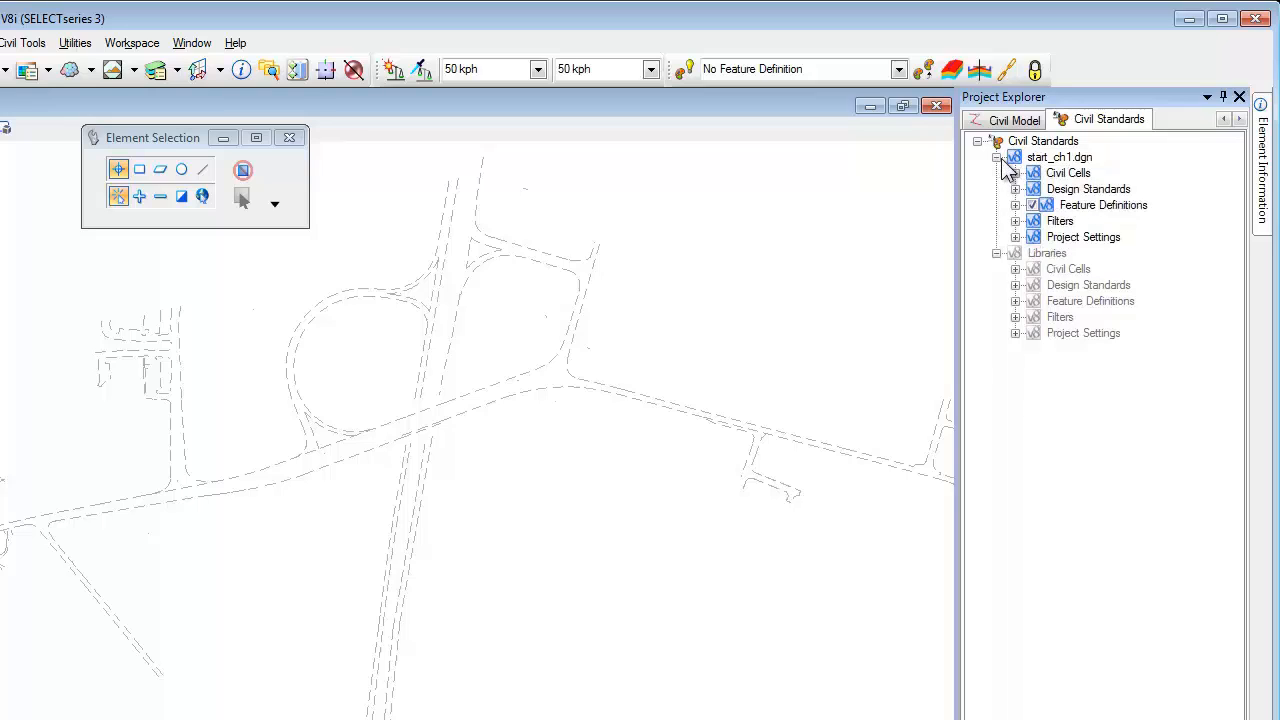
Review the library design standards and the selectable design standards list, and set the Project Explorer to auto-hide
click(1015, 285)
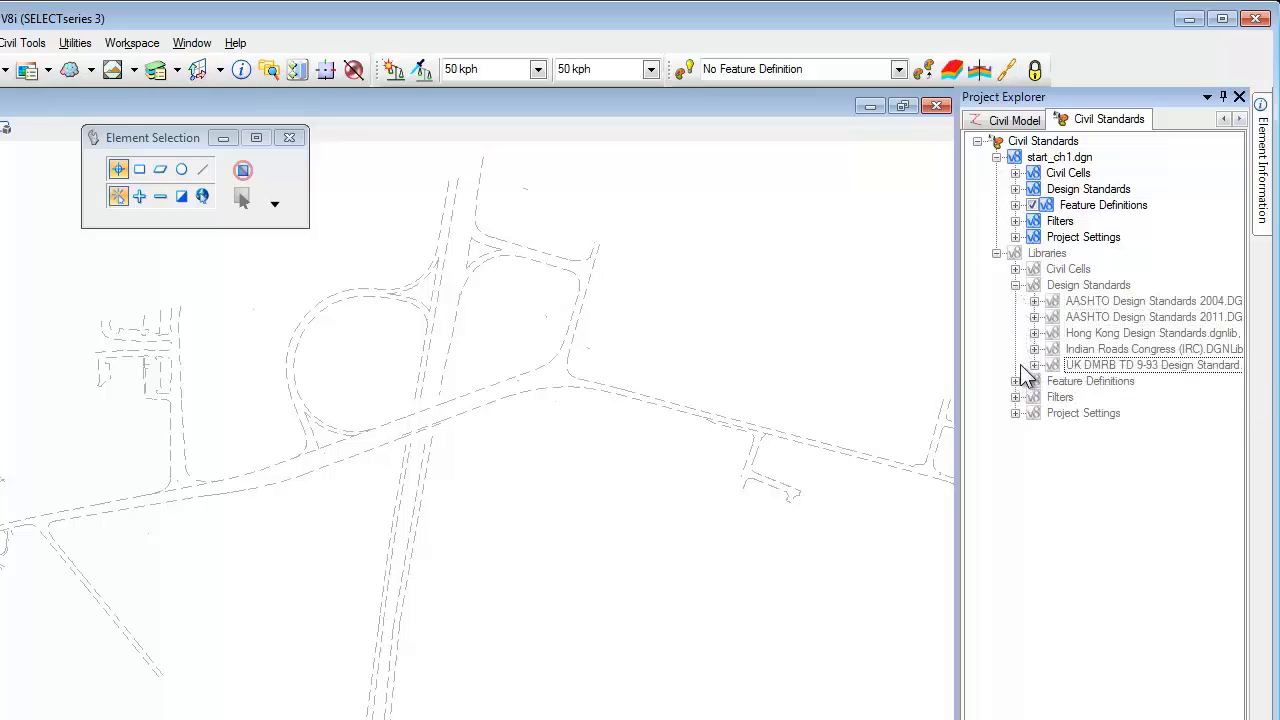
click(539, 72)
click(539, 72)
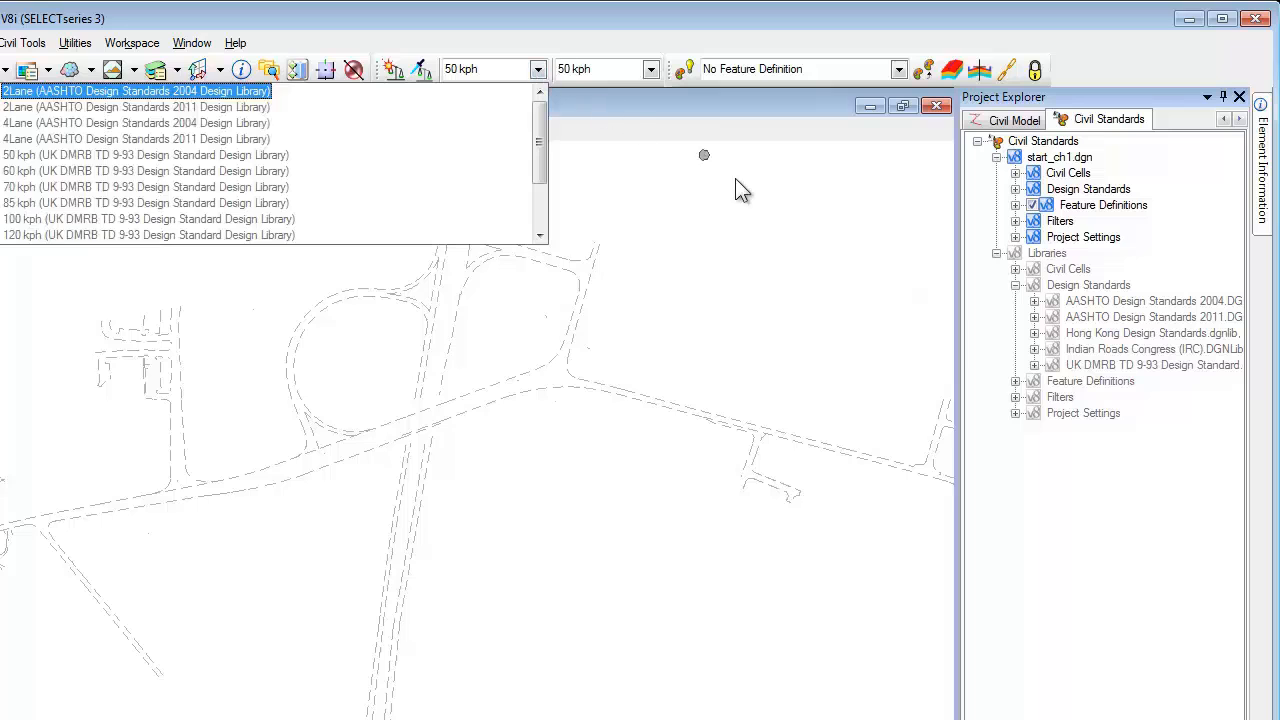
click(990, 329)
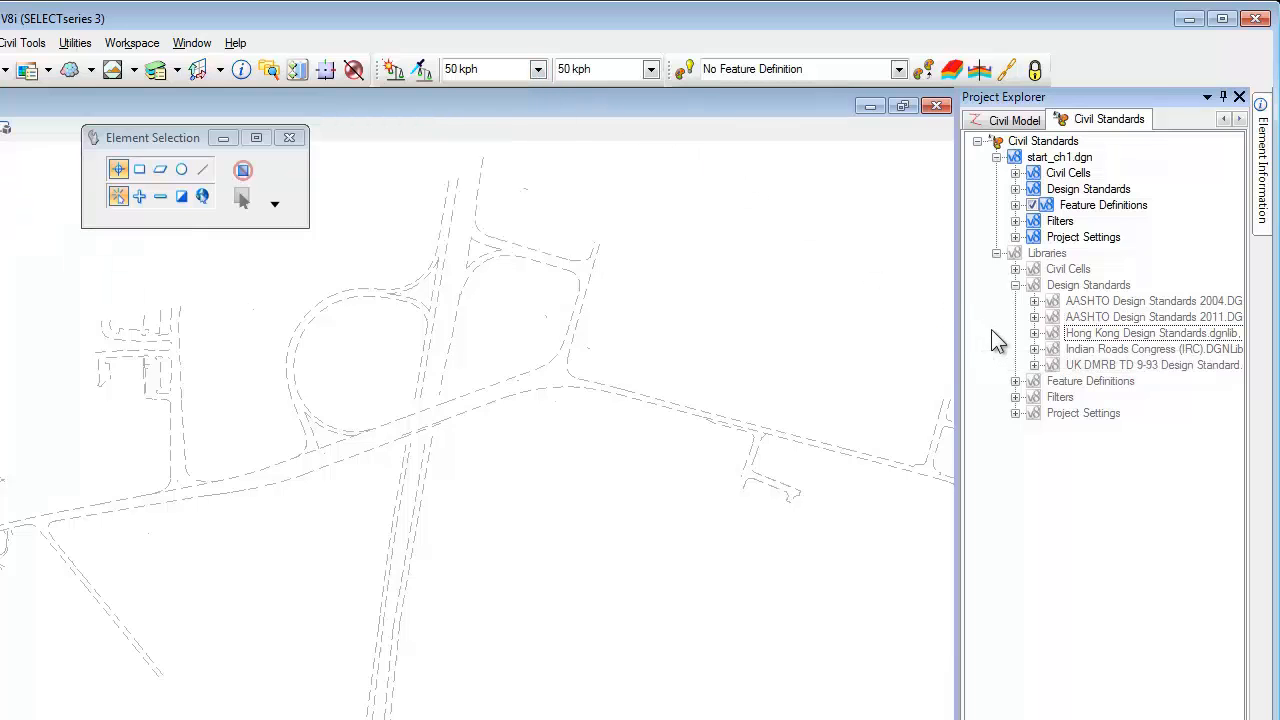
click(1222, 96)
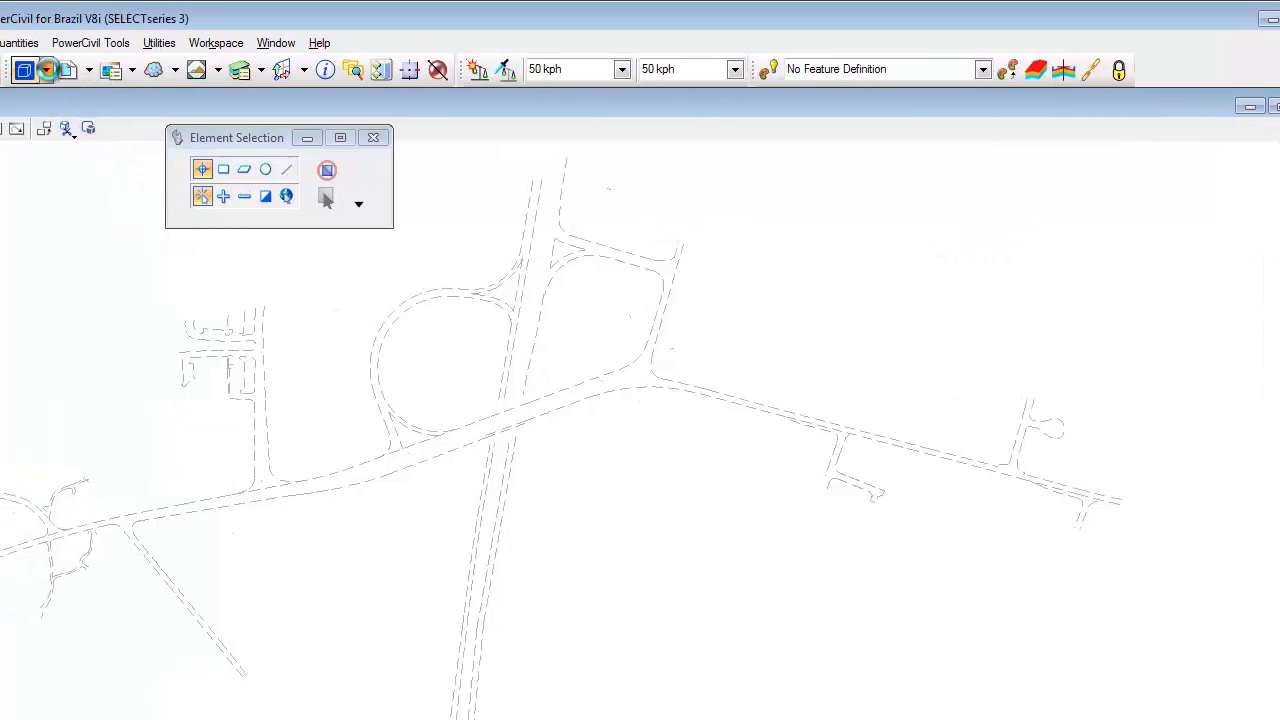
Check the models in the active file and its attached references
click(46, 70)
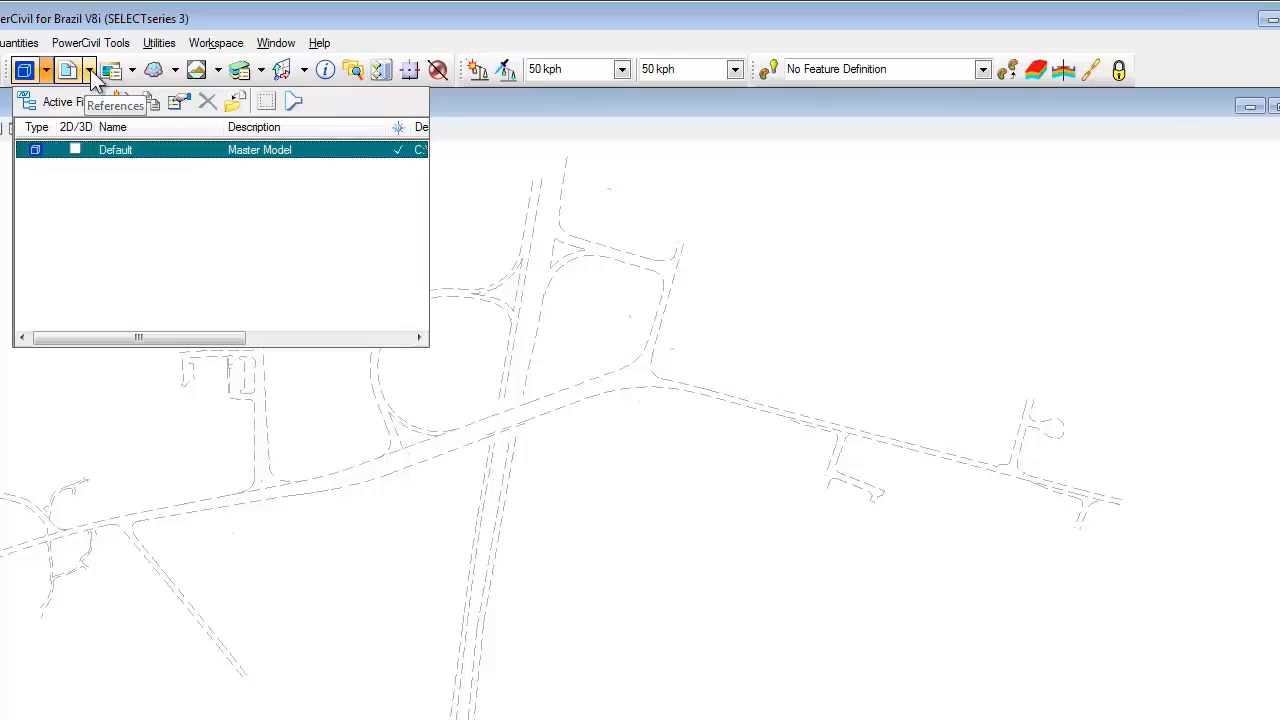
click(91, 72)
click(90, 74)
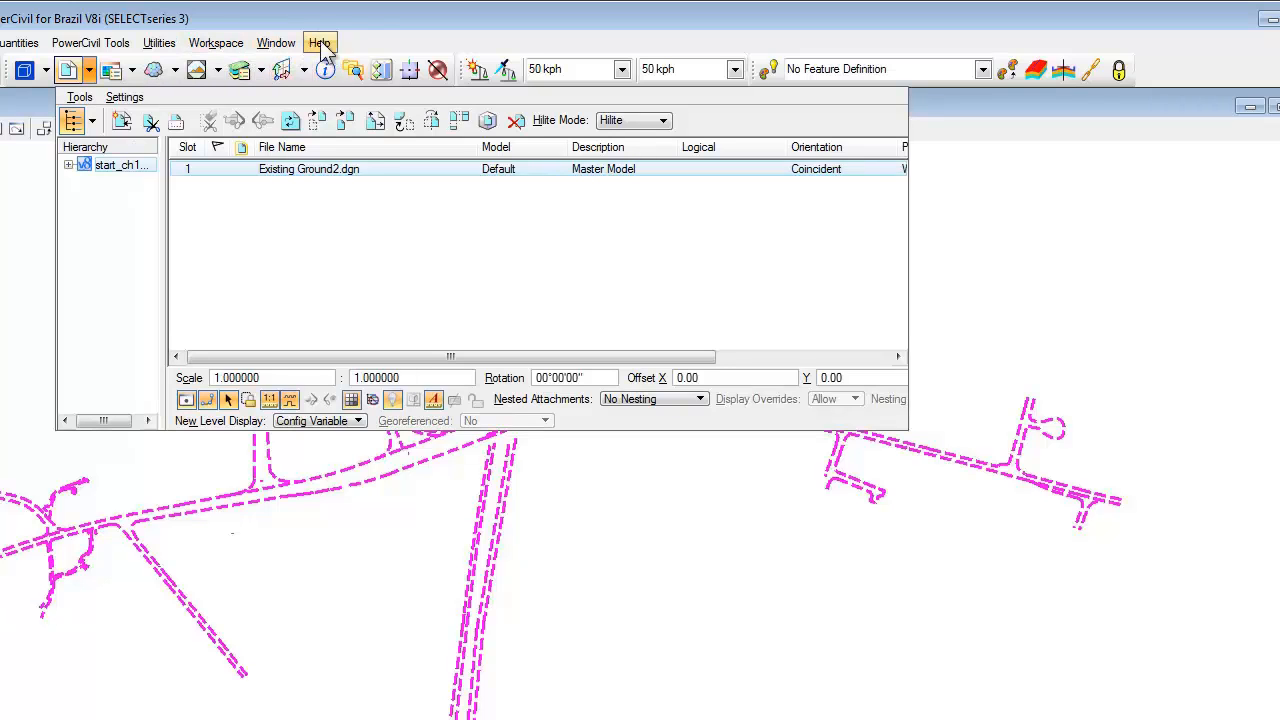
click(381, 70)
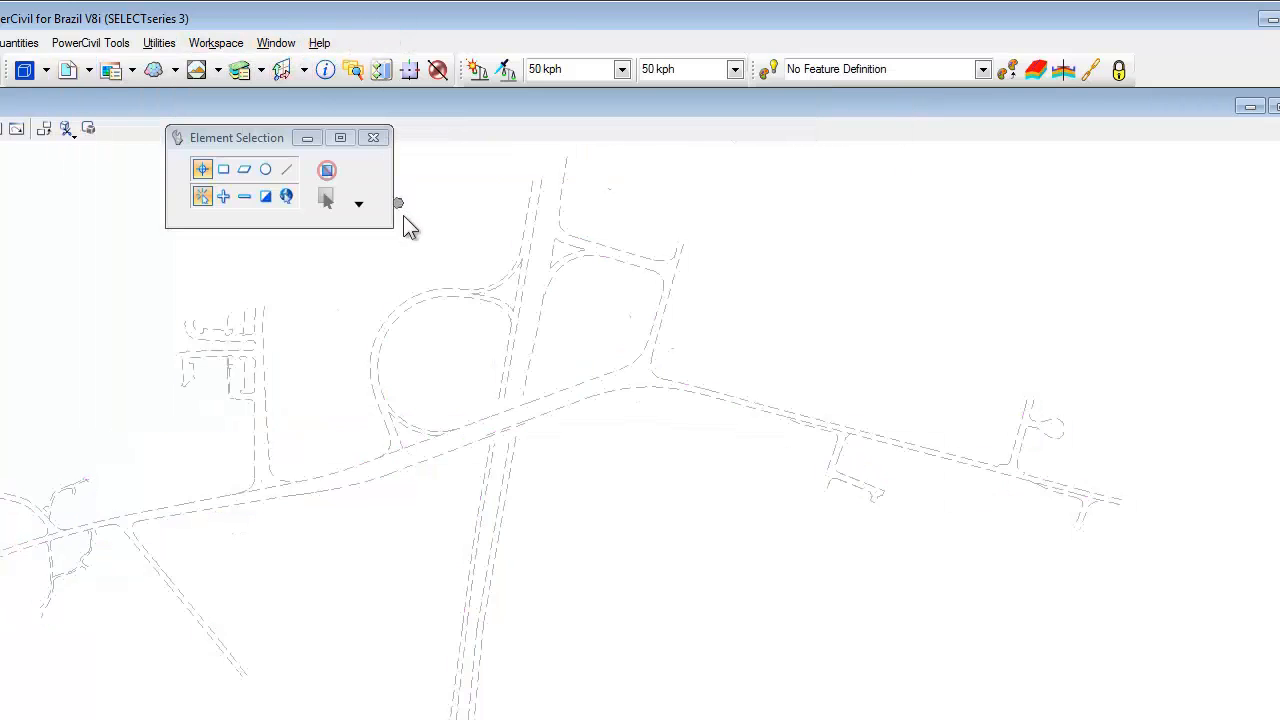
Open the Level Display window, dock it to the right of the drawing view and set it to auto-hide
key(ctrl+e)
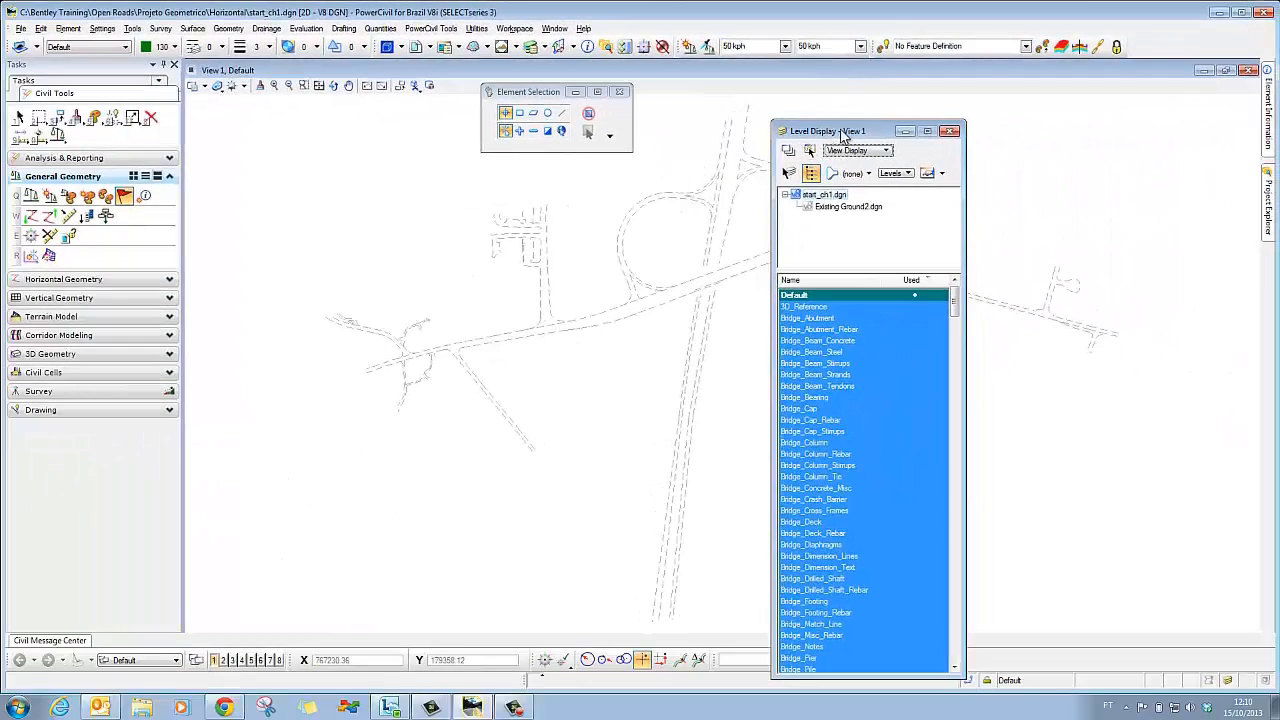
drag(842, 133, 1216, 345)
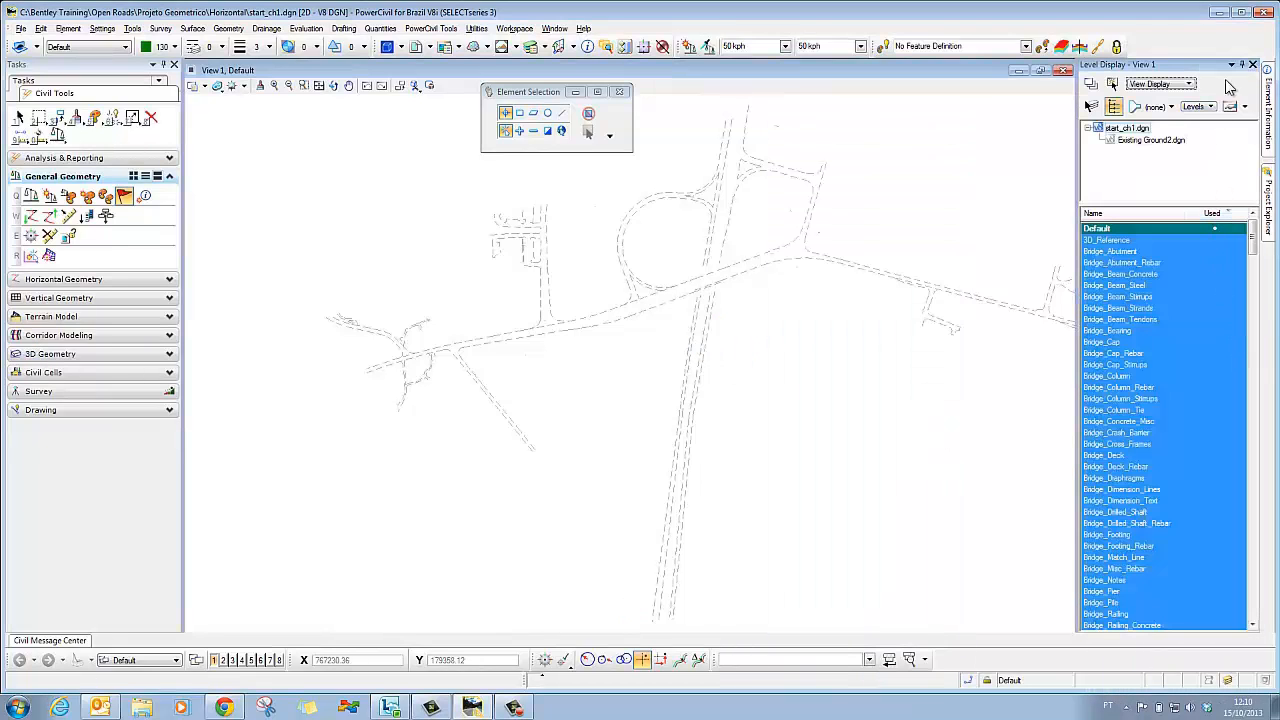
click(1241, 64)
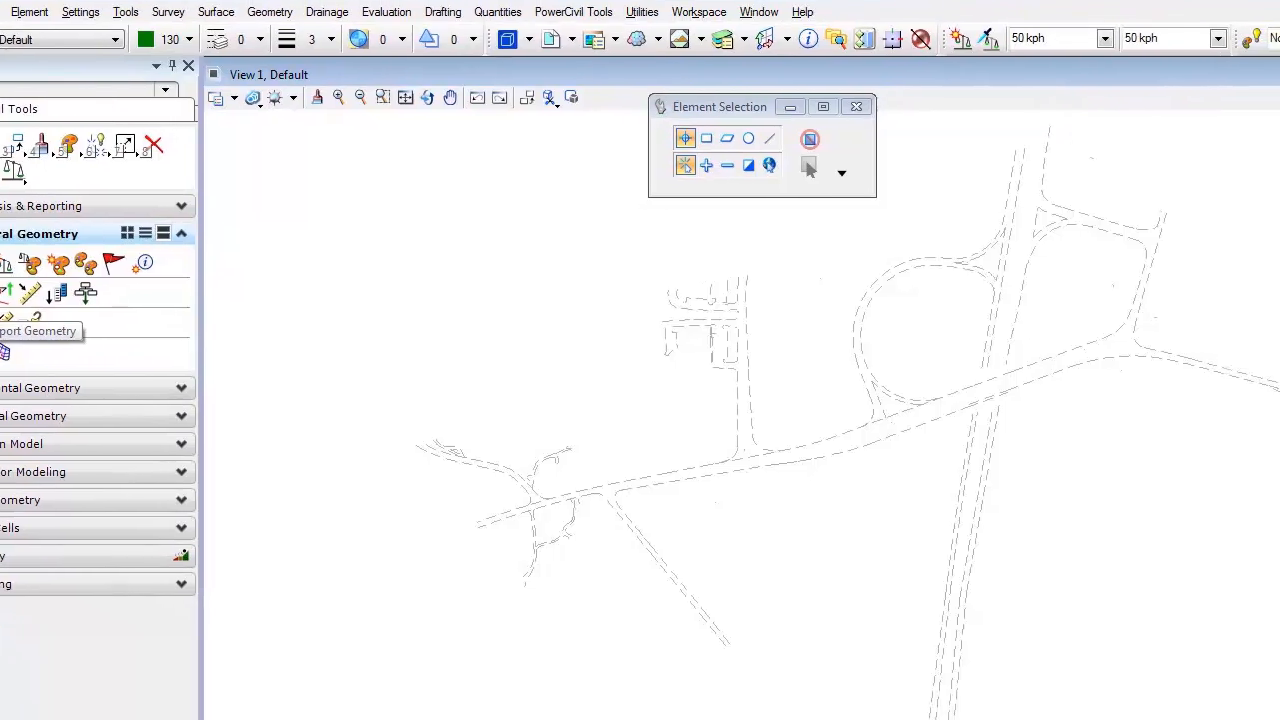
Import the MAINLINE alignment and its profile from Mainline.alg with Create Civil Rules enabled
click(47, 325)
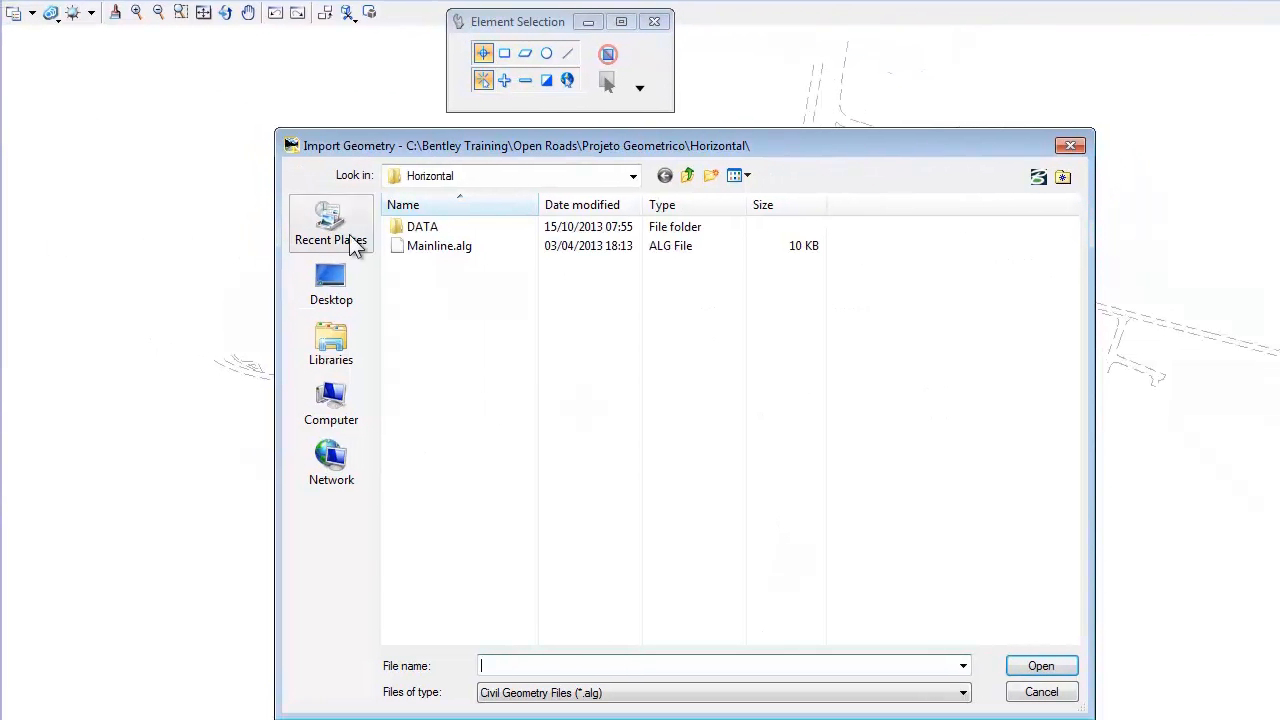
click(443, 245)
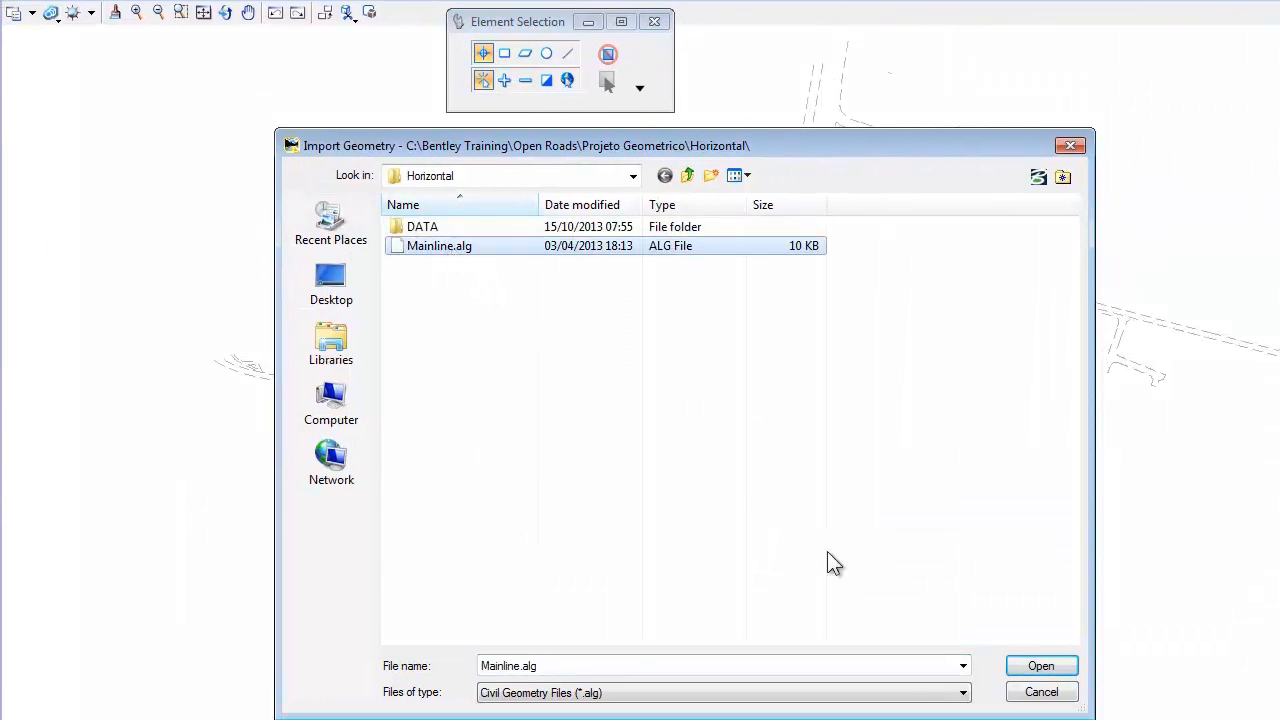
click(1040, 668)
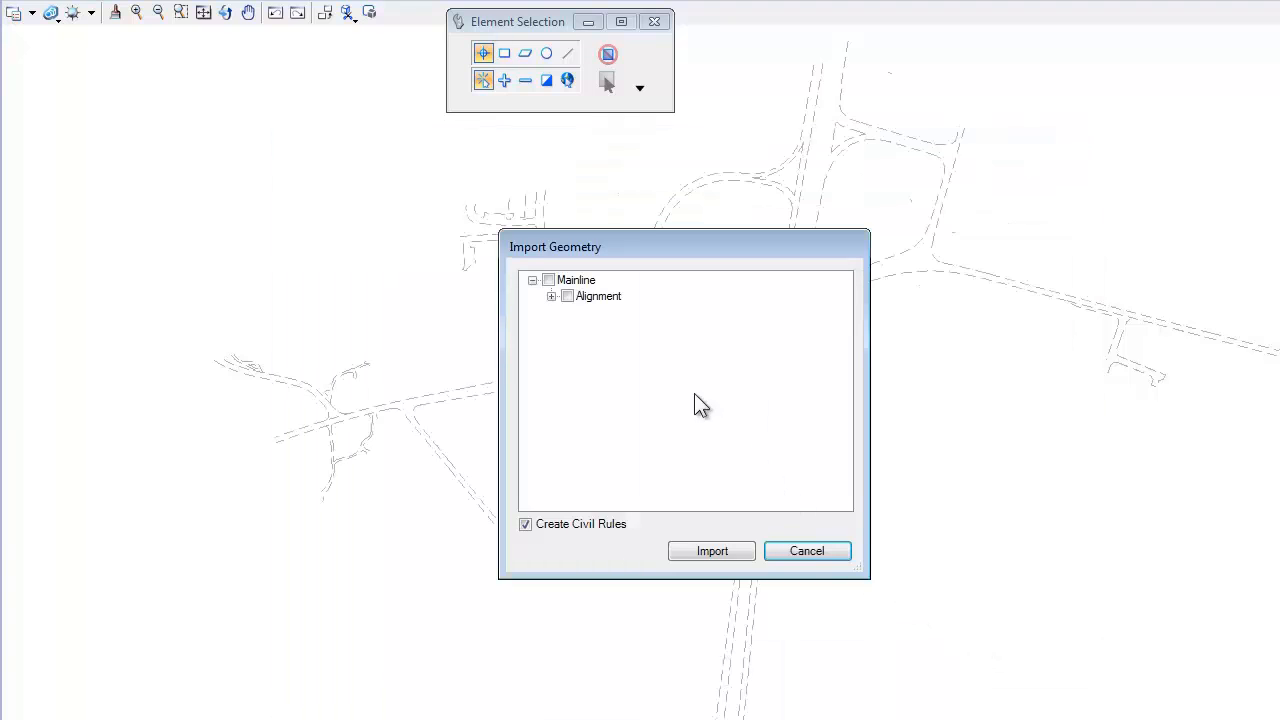
click(551, 296)
click(570, 312)
click(589, 328)
click(589, 360)
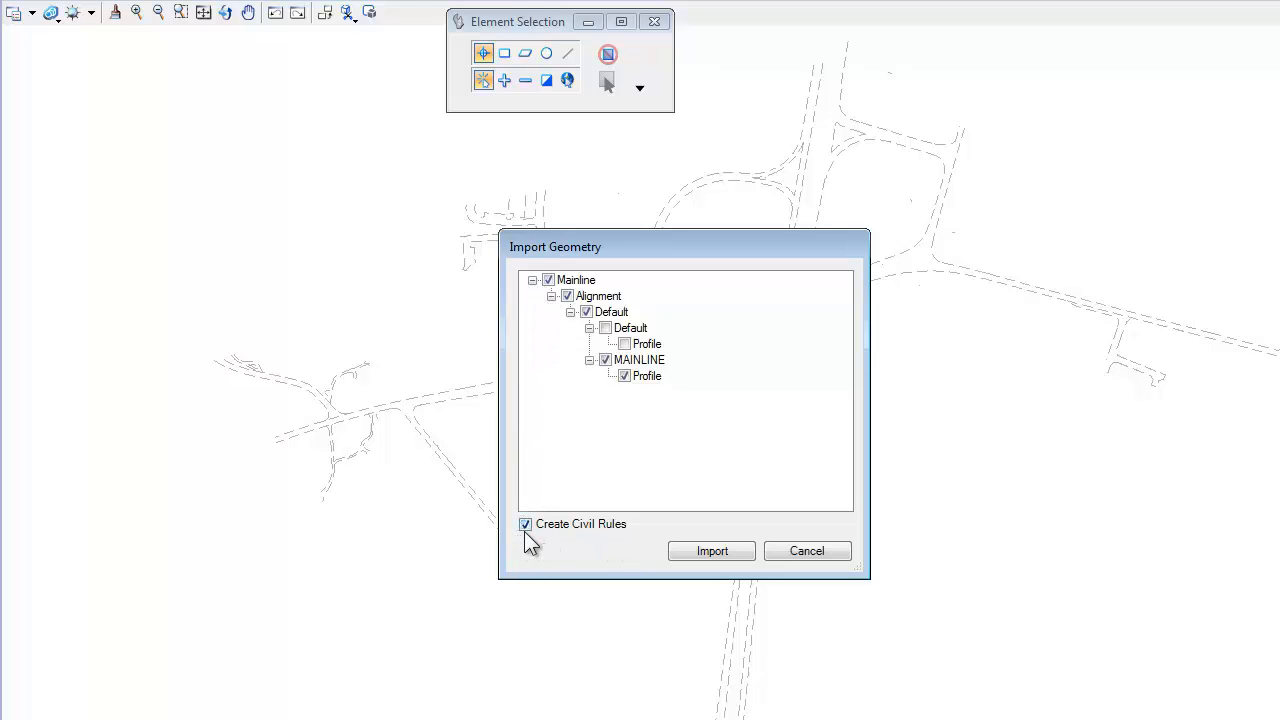
click(702, 553)
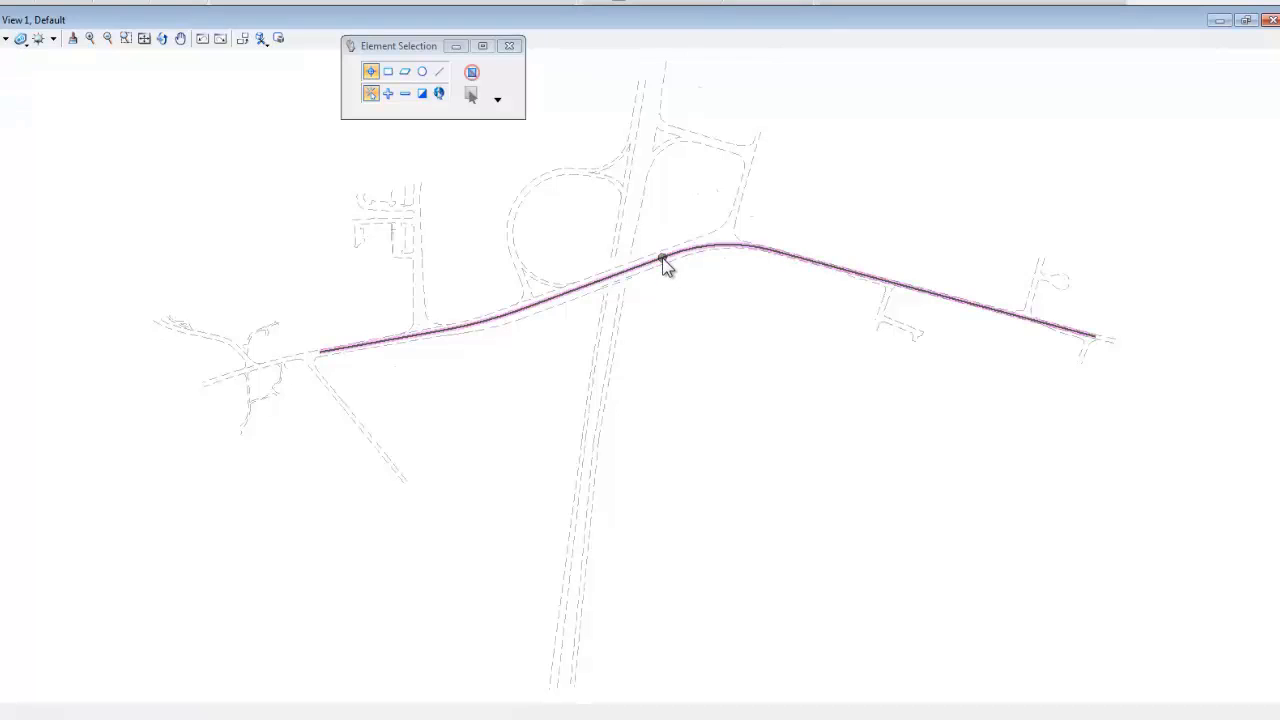
Select the imported alignment and try moving its start point and changing the length of its first tangent
click(665, 263)
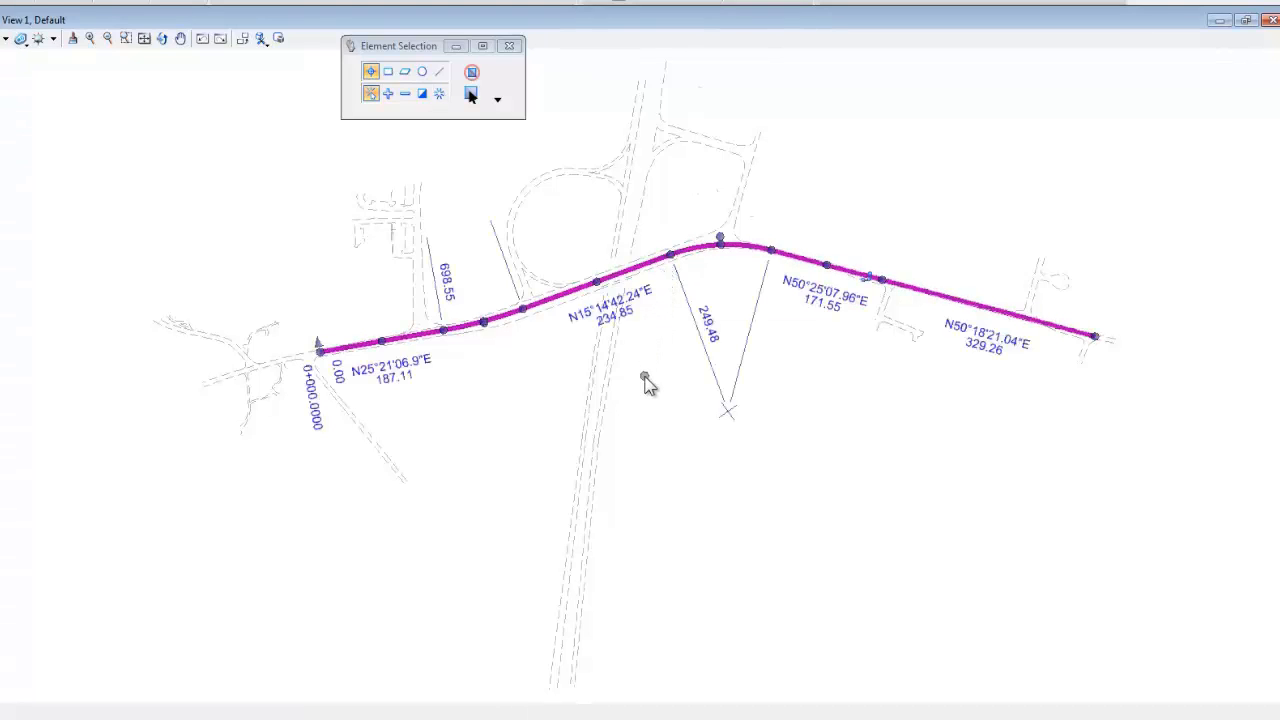
scroll(352, 337, up, 2)
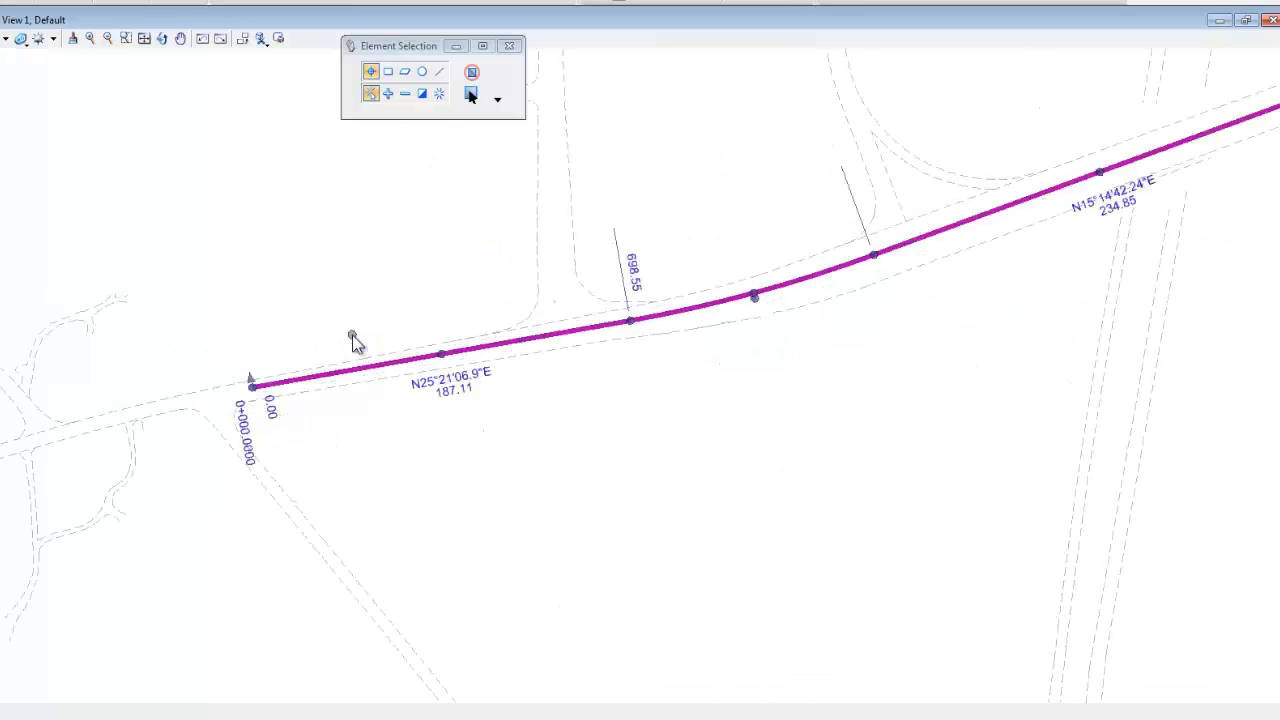
click(252, 383)
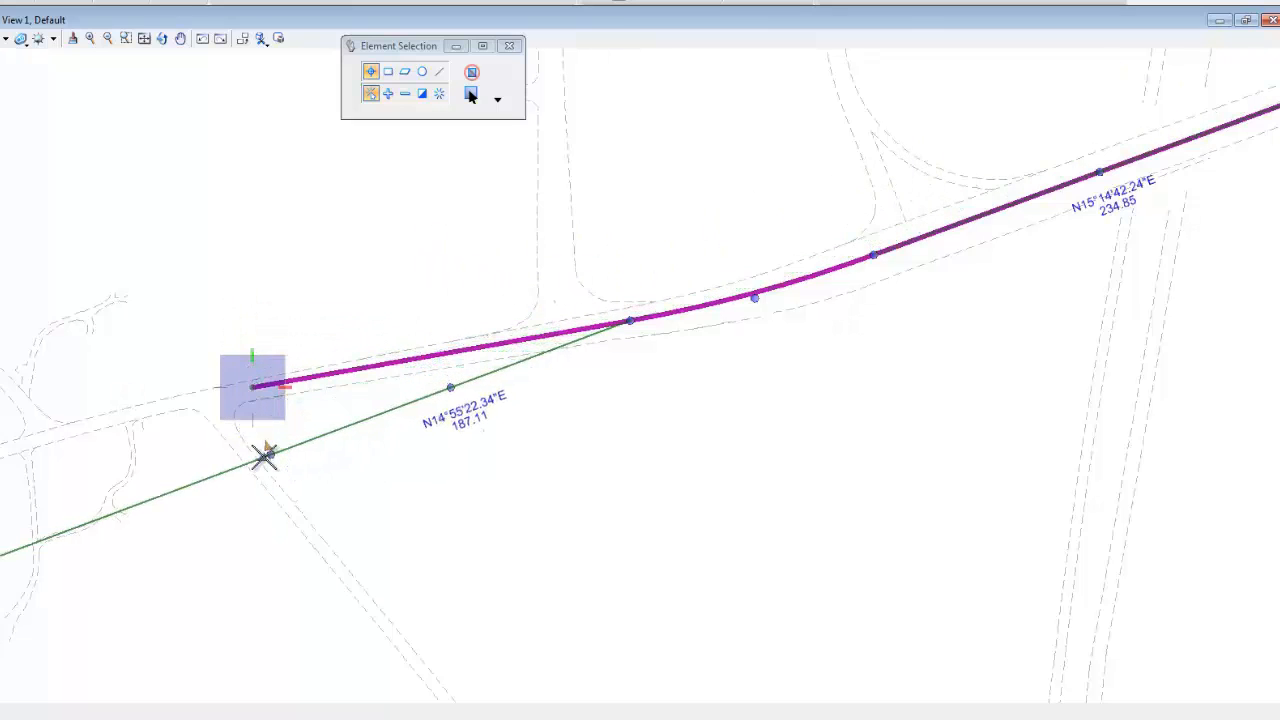
click(251, 339)
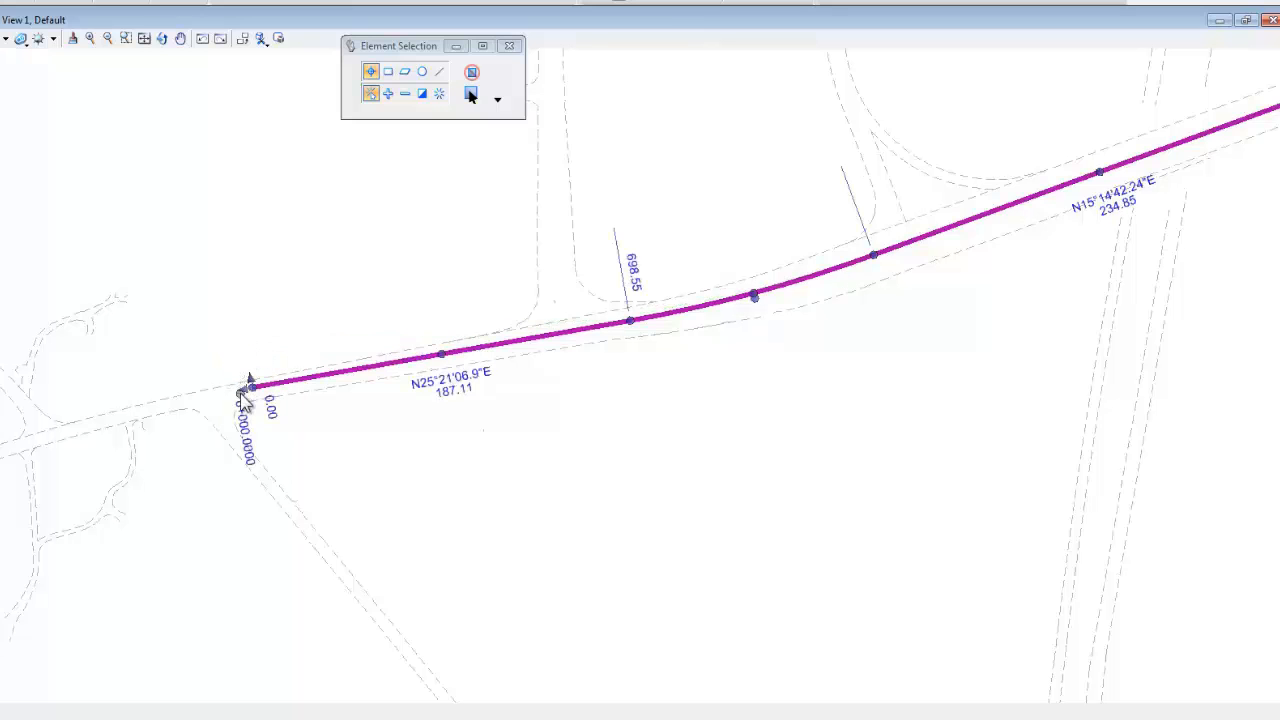
click(247, 390)
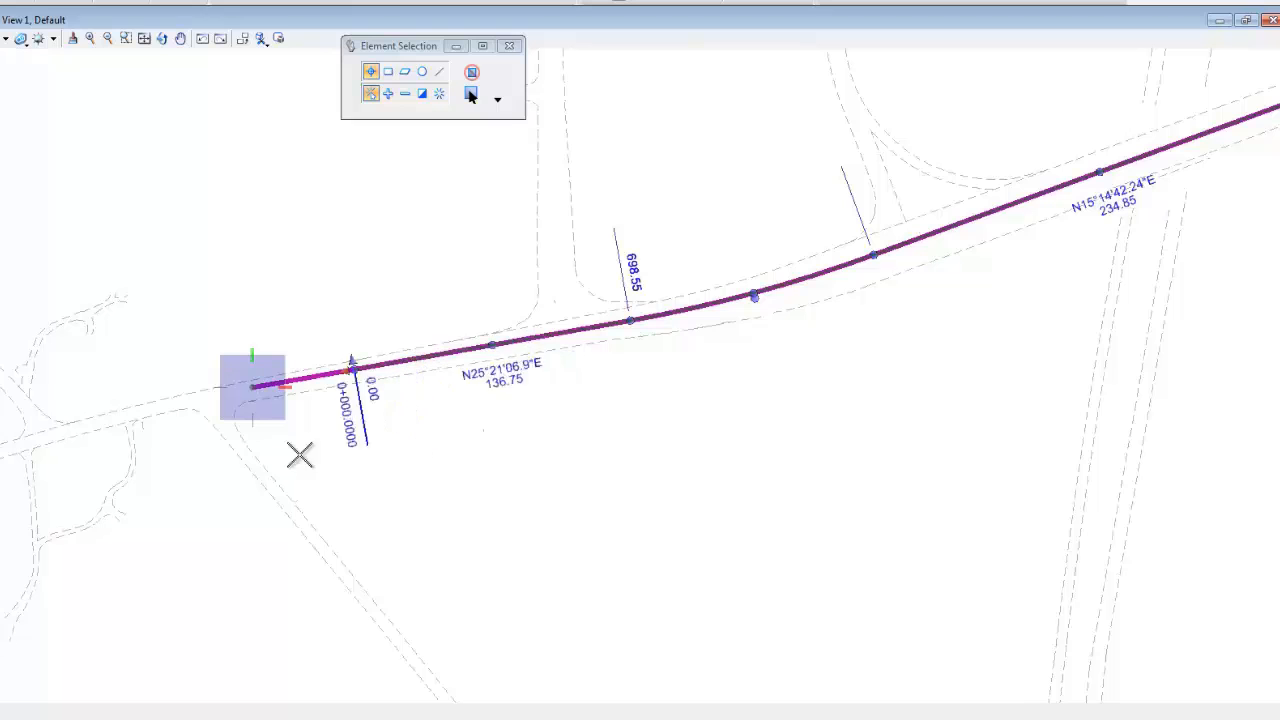
right_click(124, 467)
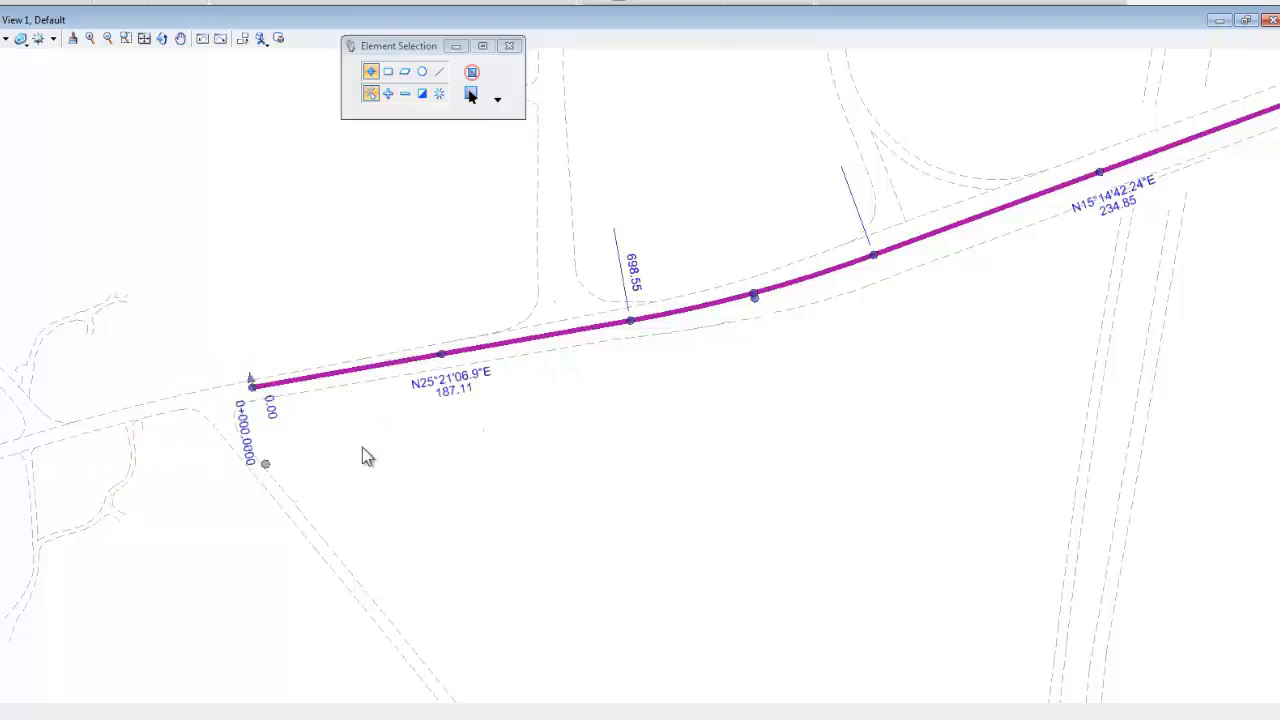
Try to move the alignment's first tangent by its midpoint and adjust the first curve by its middle handle
click(443, 347)
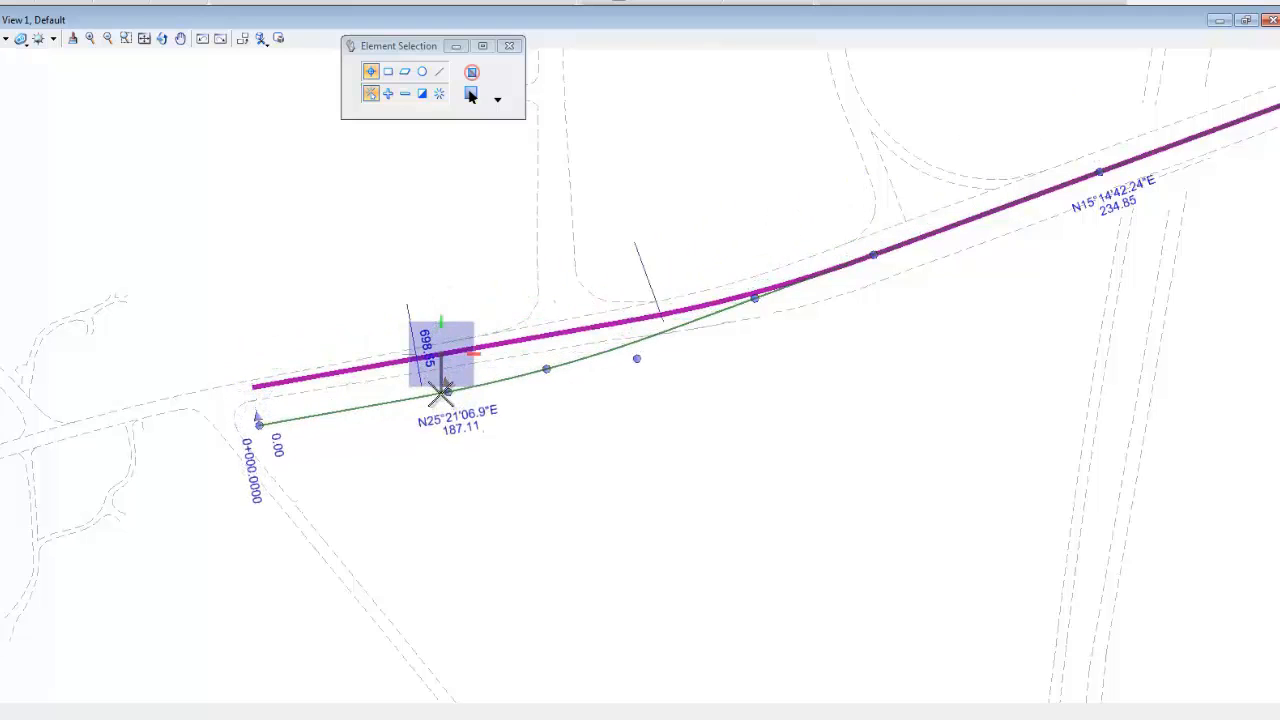
right_click(443, 393)
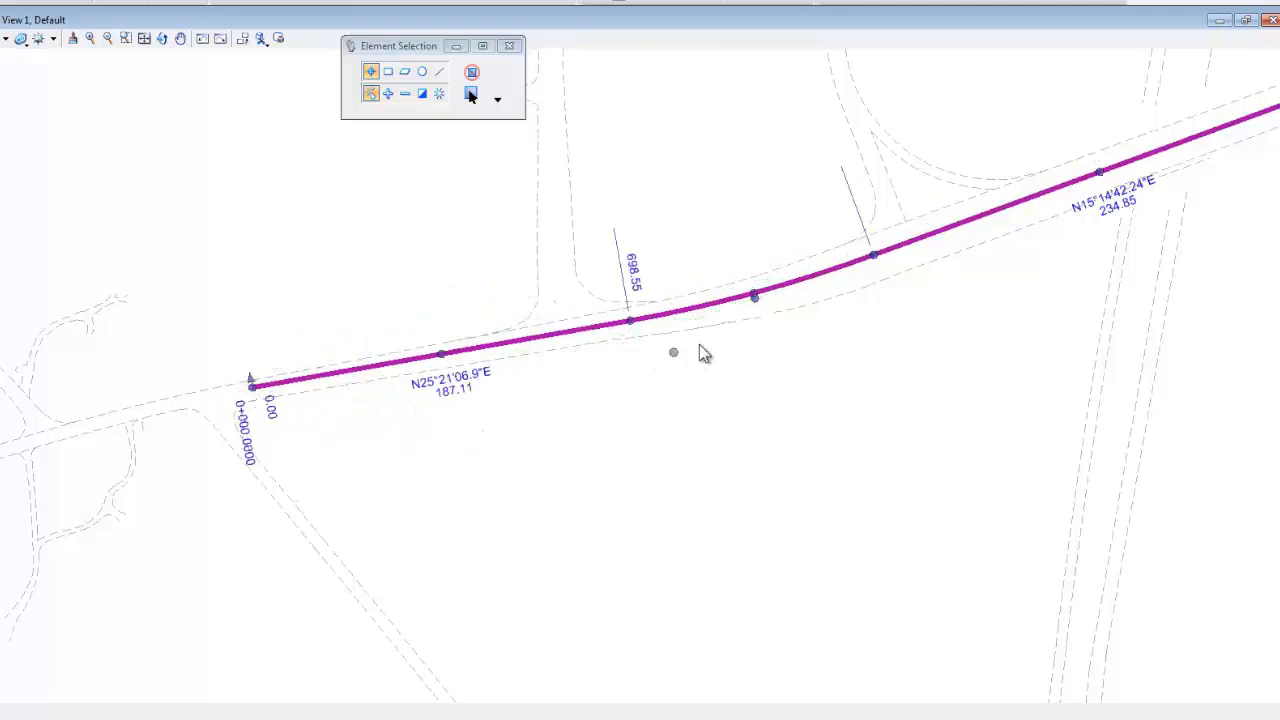
click(756, 298)
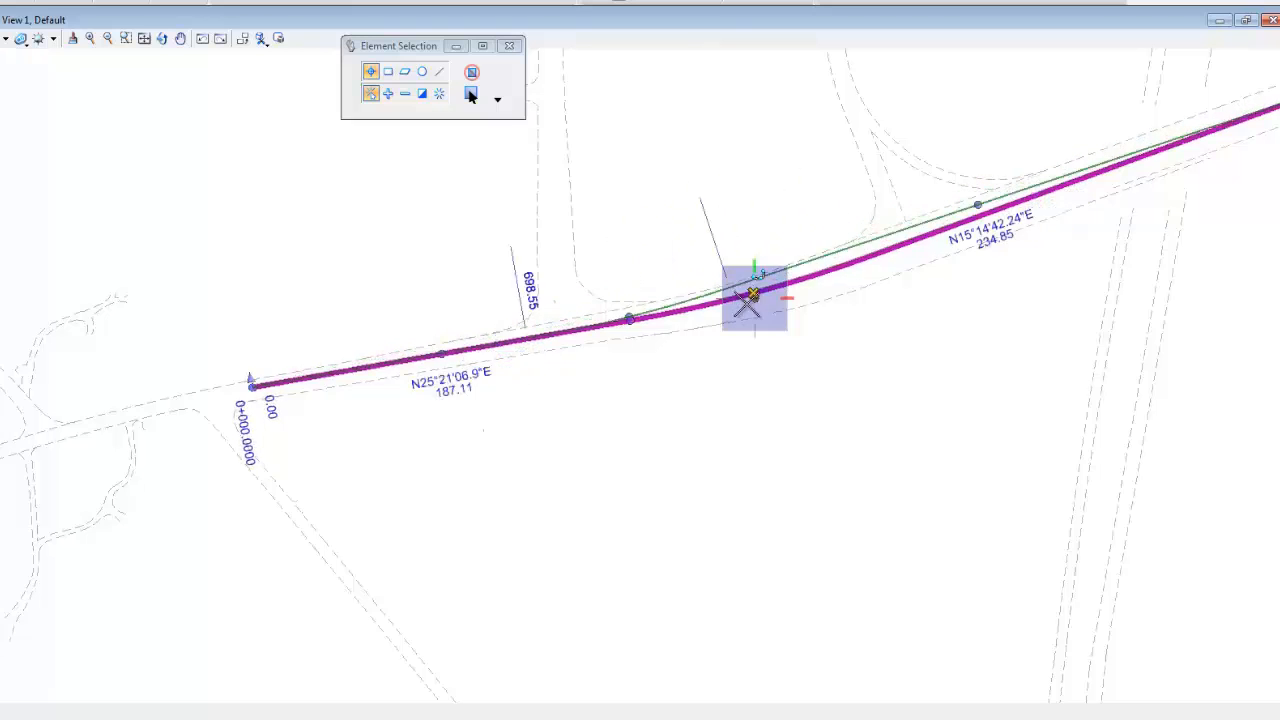
click(750, 294)
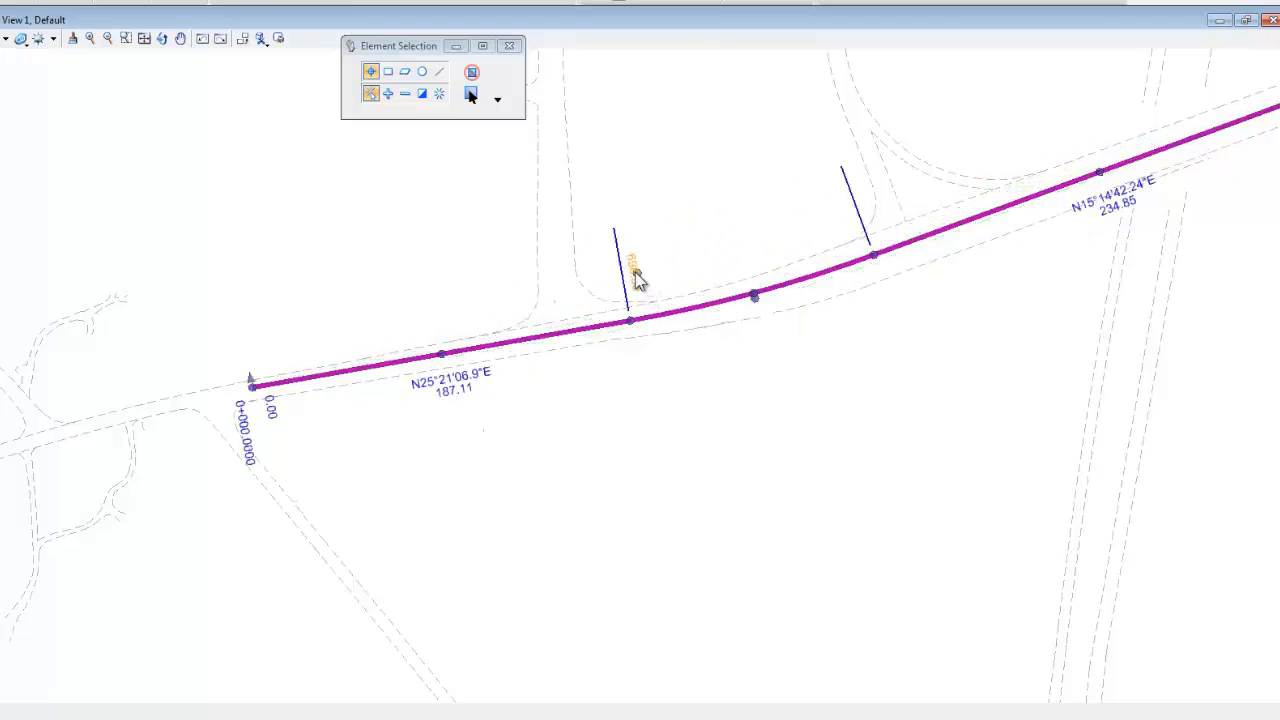
Check that the first curve's radius and the first tangent's length and direction can be edited, and deselect the alignment
click(635, 272)
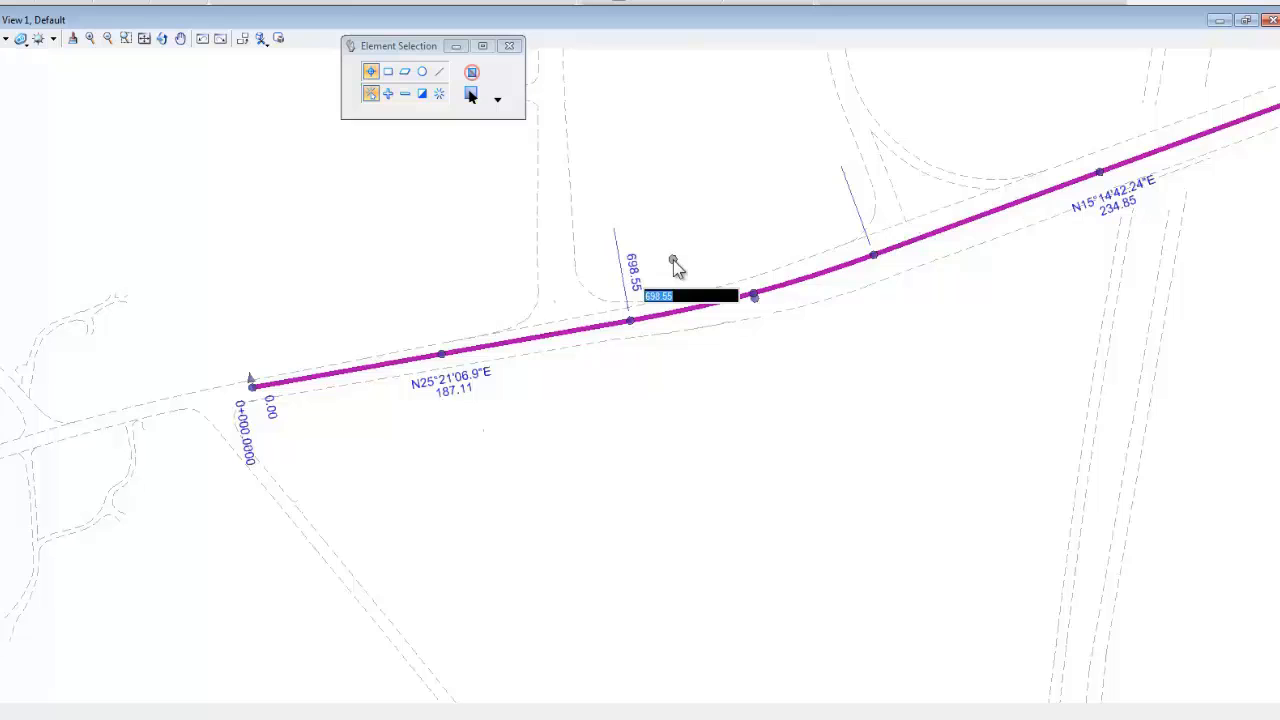
click(446, 392)
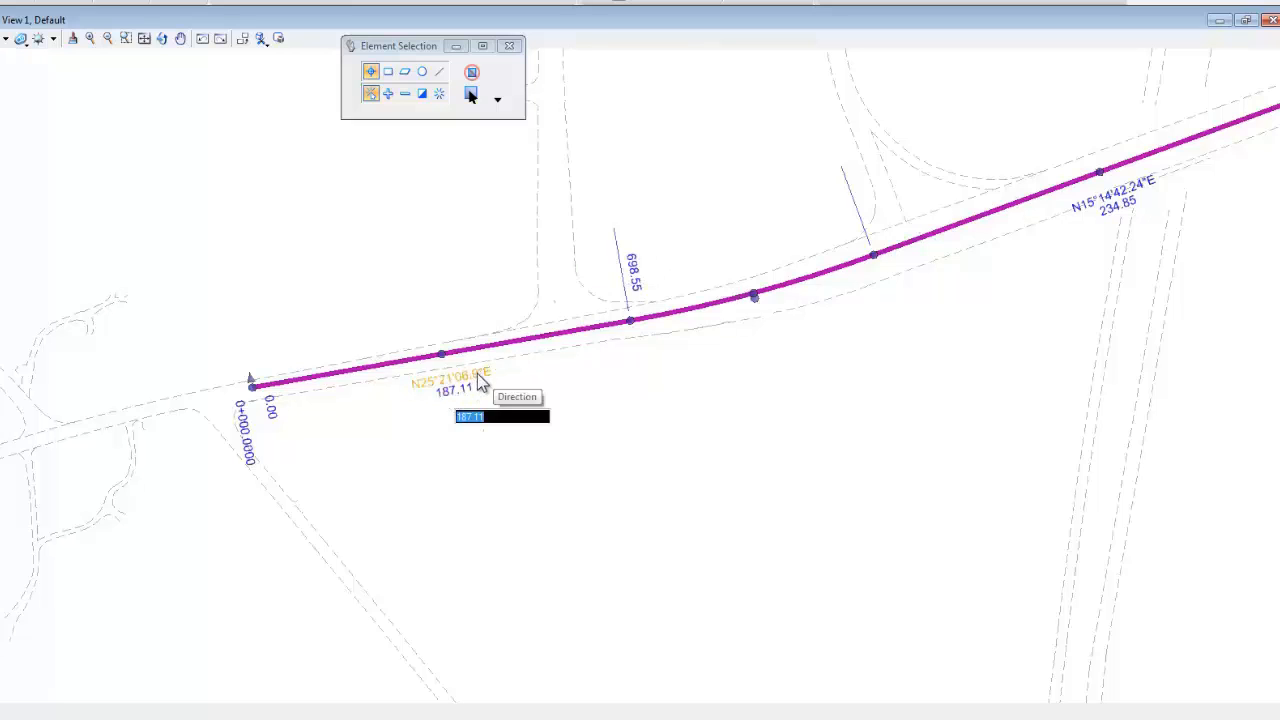
click(477, 374)
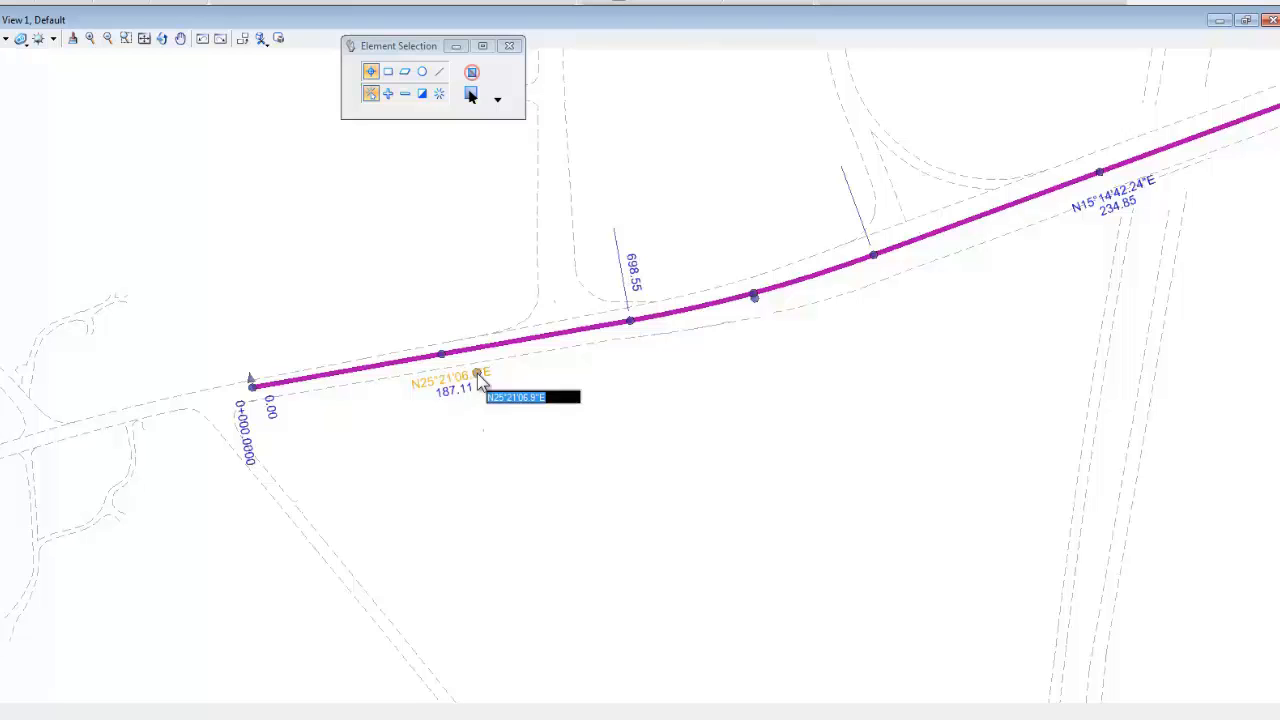
click(700, 386)
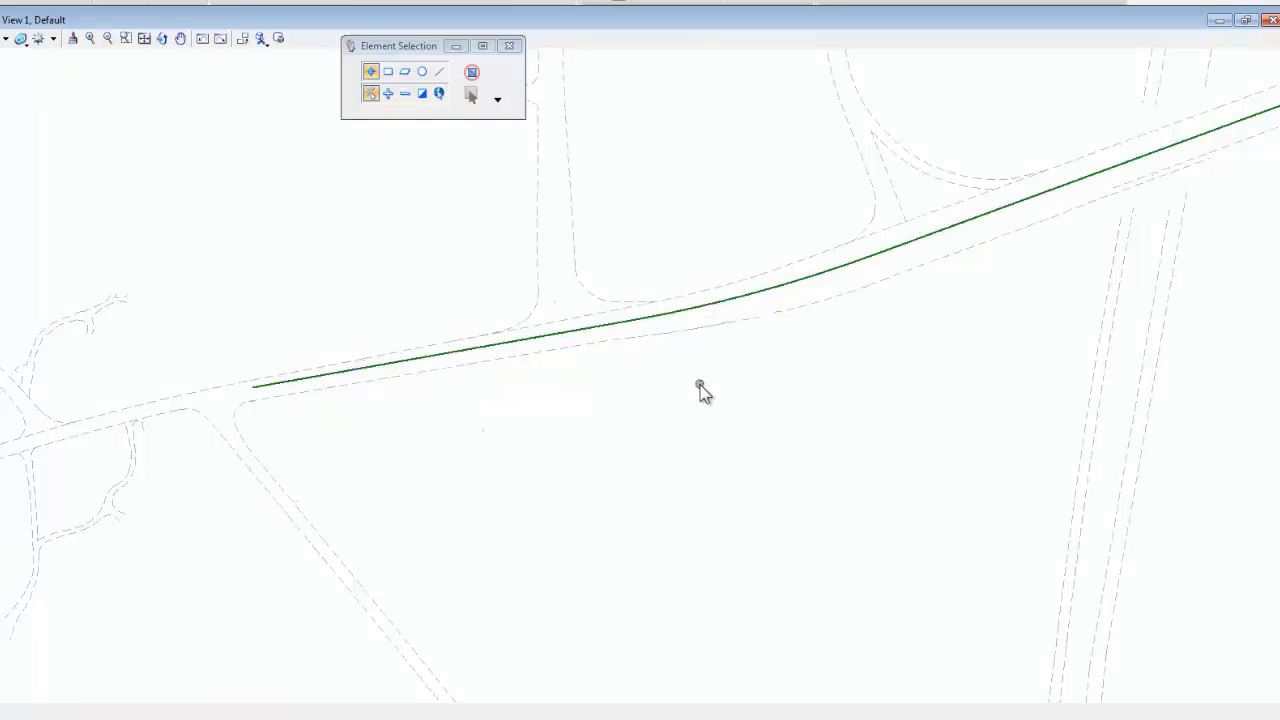
Place a horizontal geometry point named P1 with feature definition Geom_PI at xy=767641.50,179118.90
scroll(700, 386, down, 3)
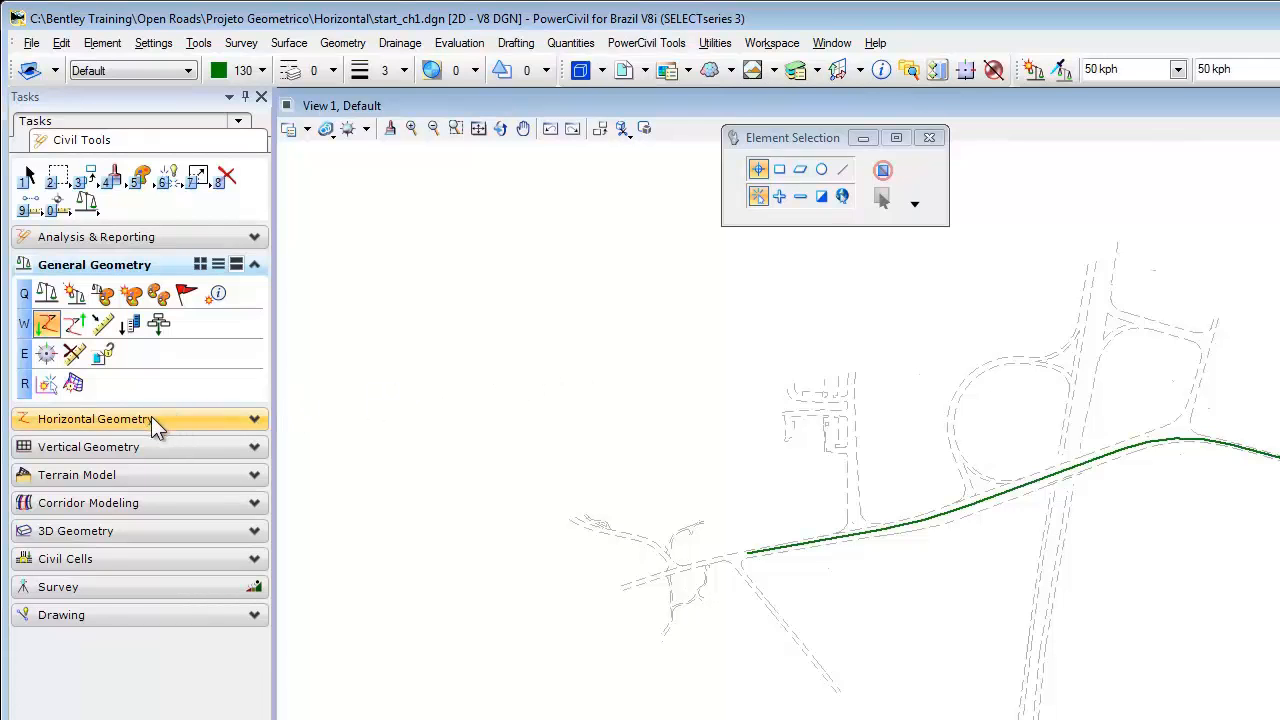
click(151, 419)
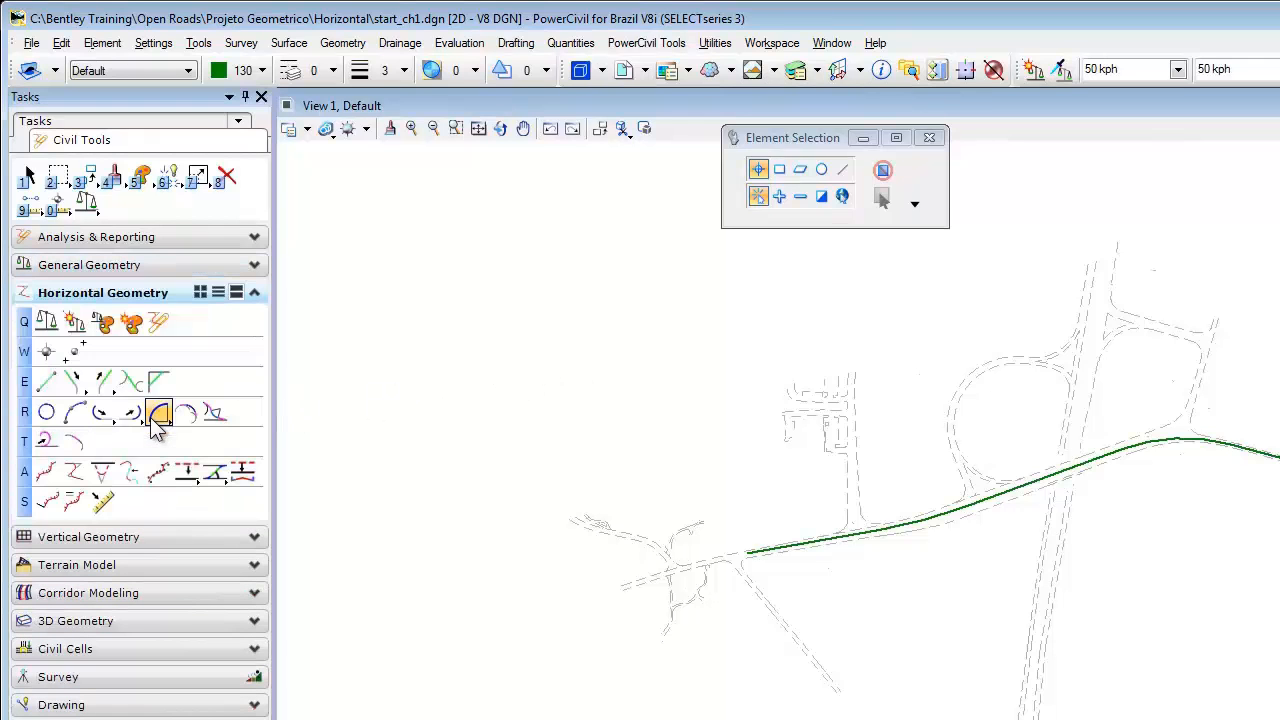
click(48, 353)
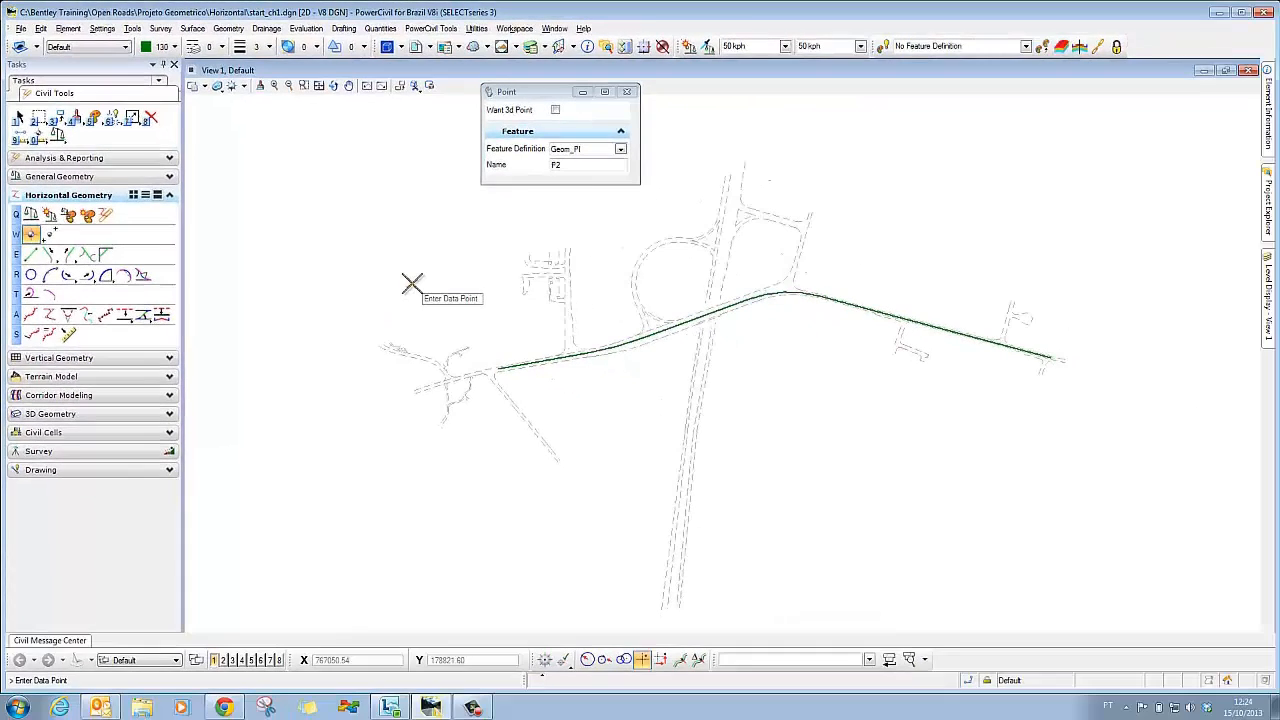
double_click(560, 164)
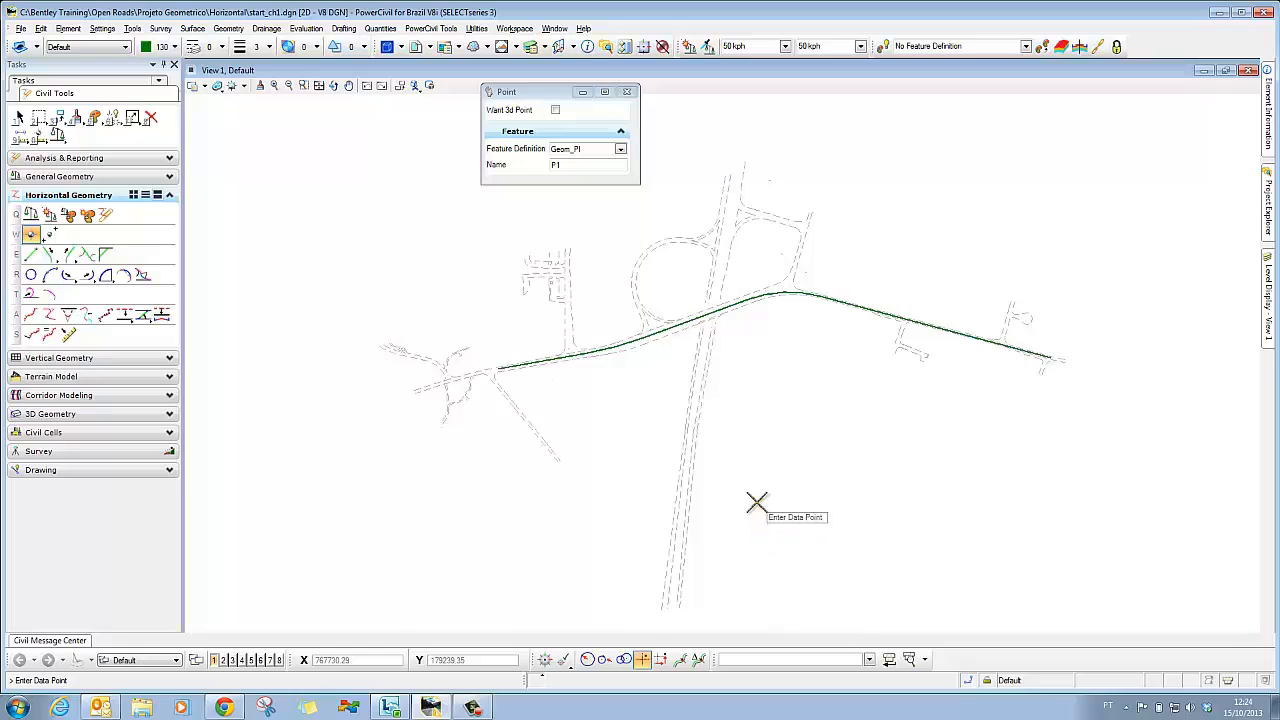
text(xy=767641.50,179118.90)
key(Return)
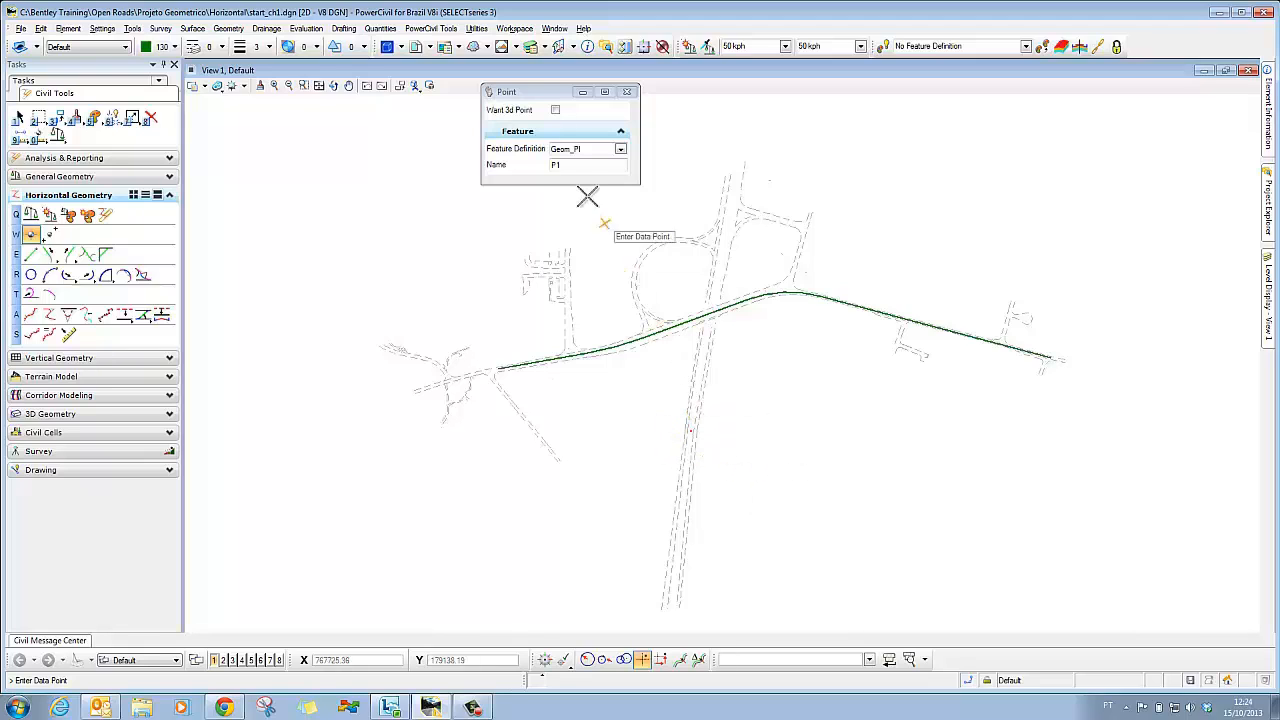
Place a second Geom_PI point named P2 at xy=767283.123,179478.032 and end point placement
click(577, 165)
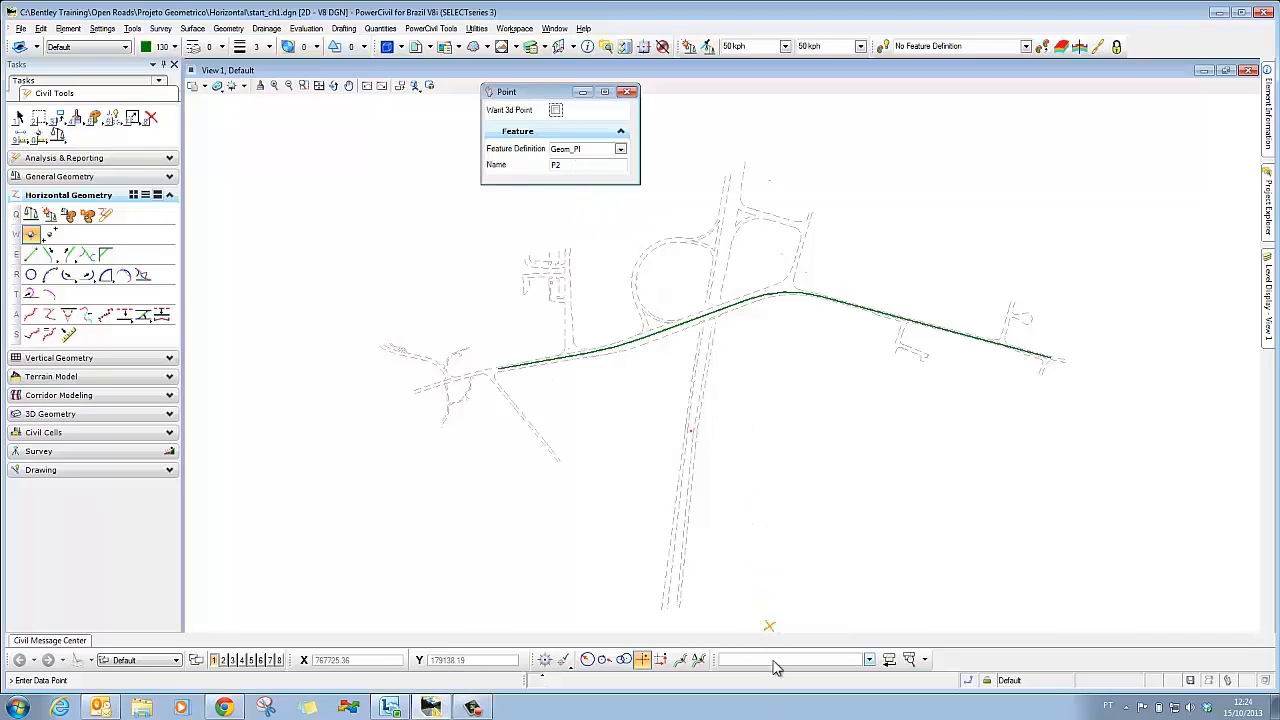
text(xy=767283.123,179478.032)
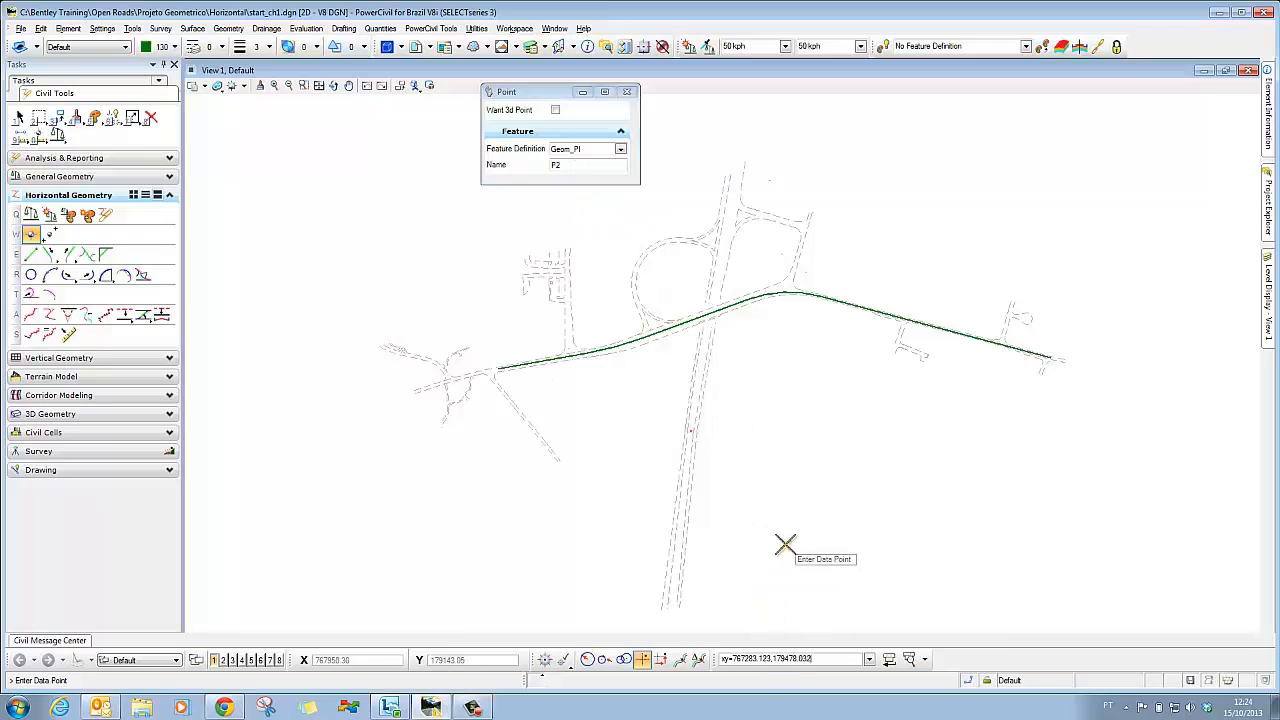
key(Return)
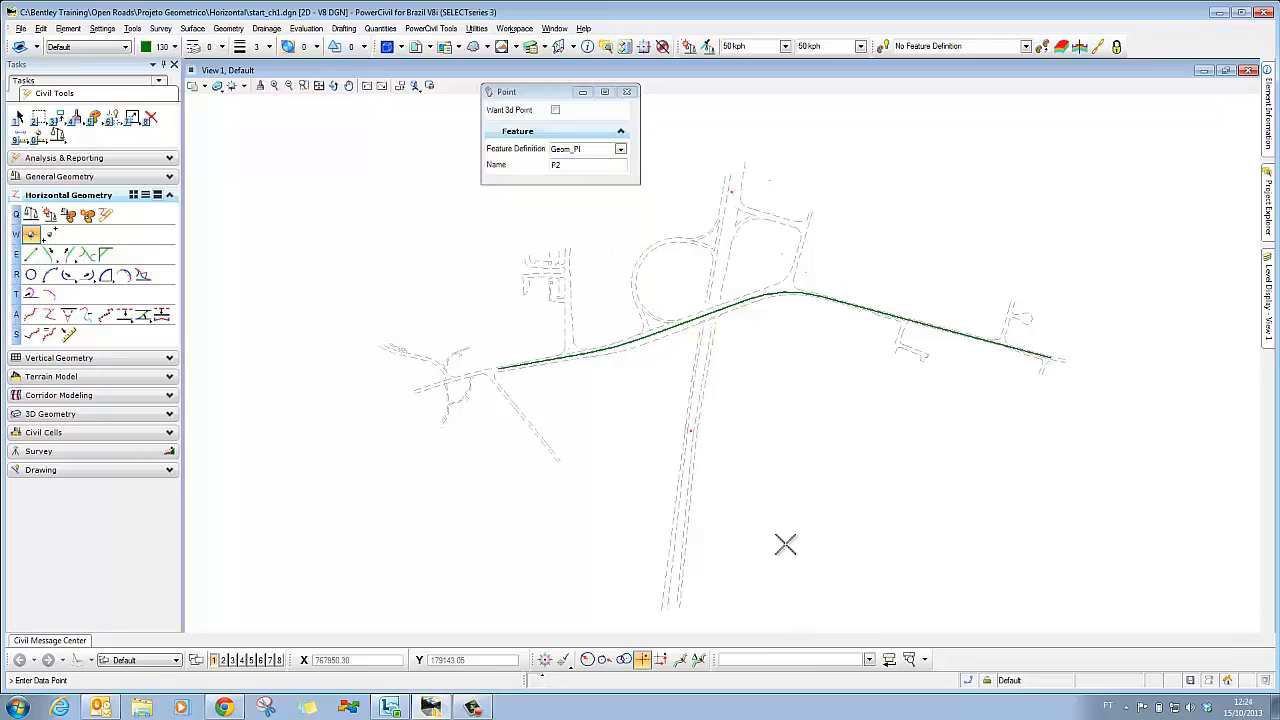
right_click(785, 544)
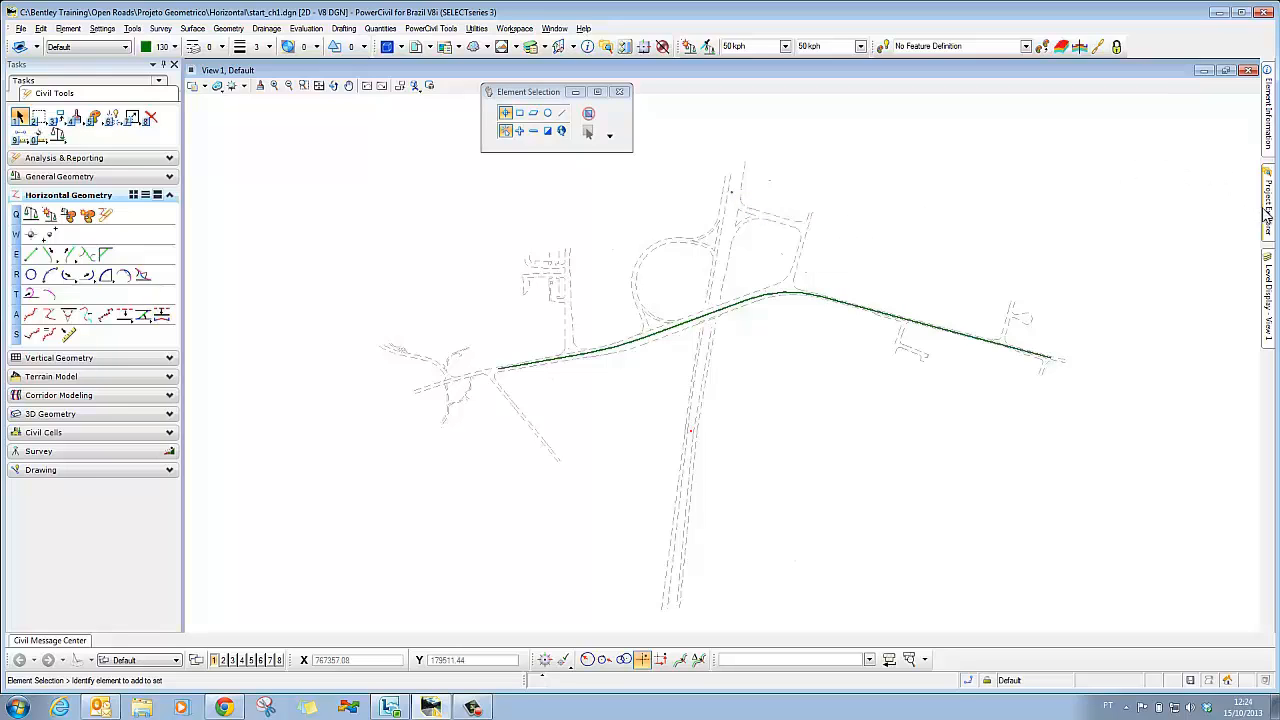
Examine the two placed points and the MAINLINE complex element in the Project Explorer's Civil Model tree
mouse_move(1267, 205)
click(1099, 80)
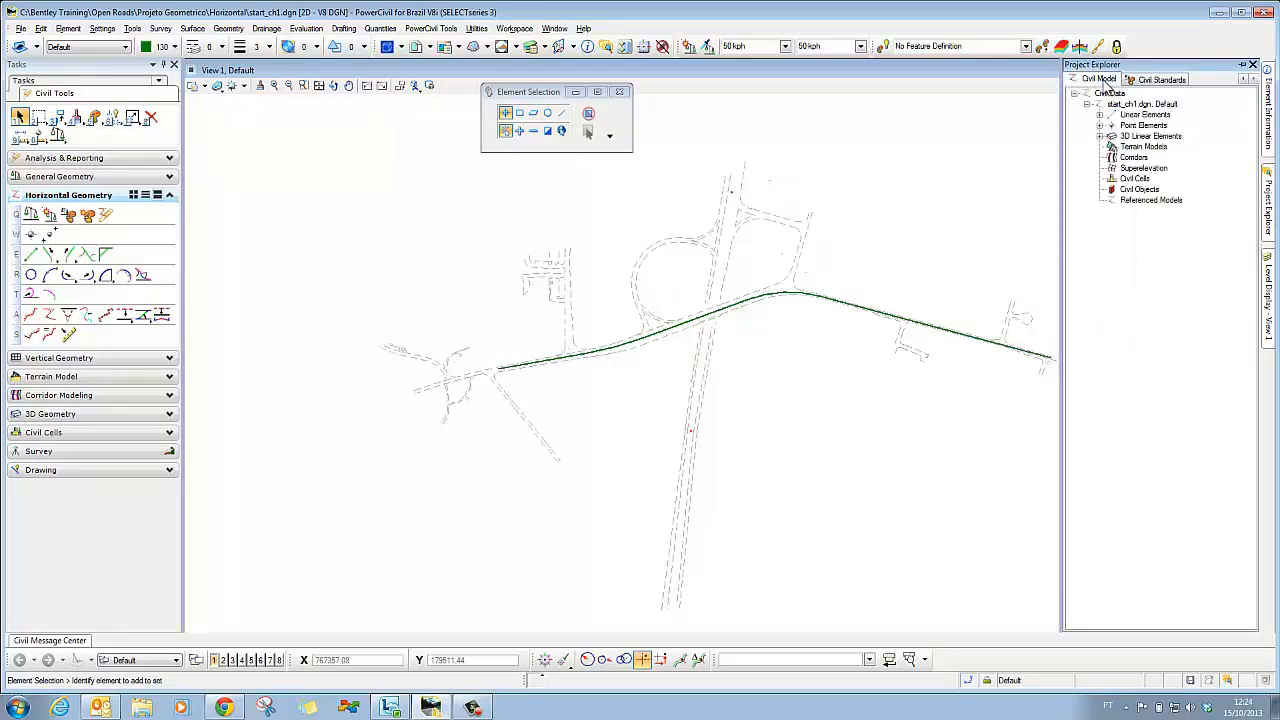
click(1100, 125)
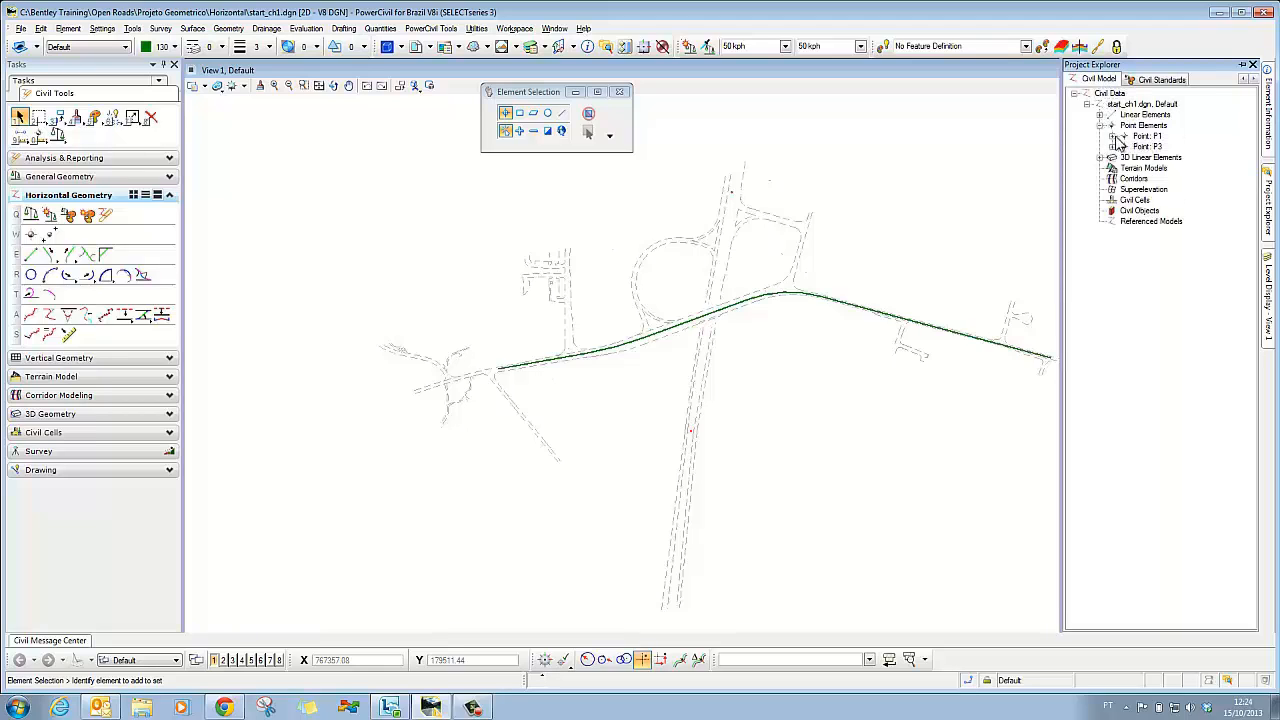
click(1147, 136)
click(1146, 147)
click(1100, 115)
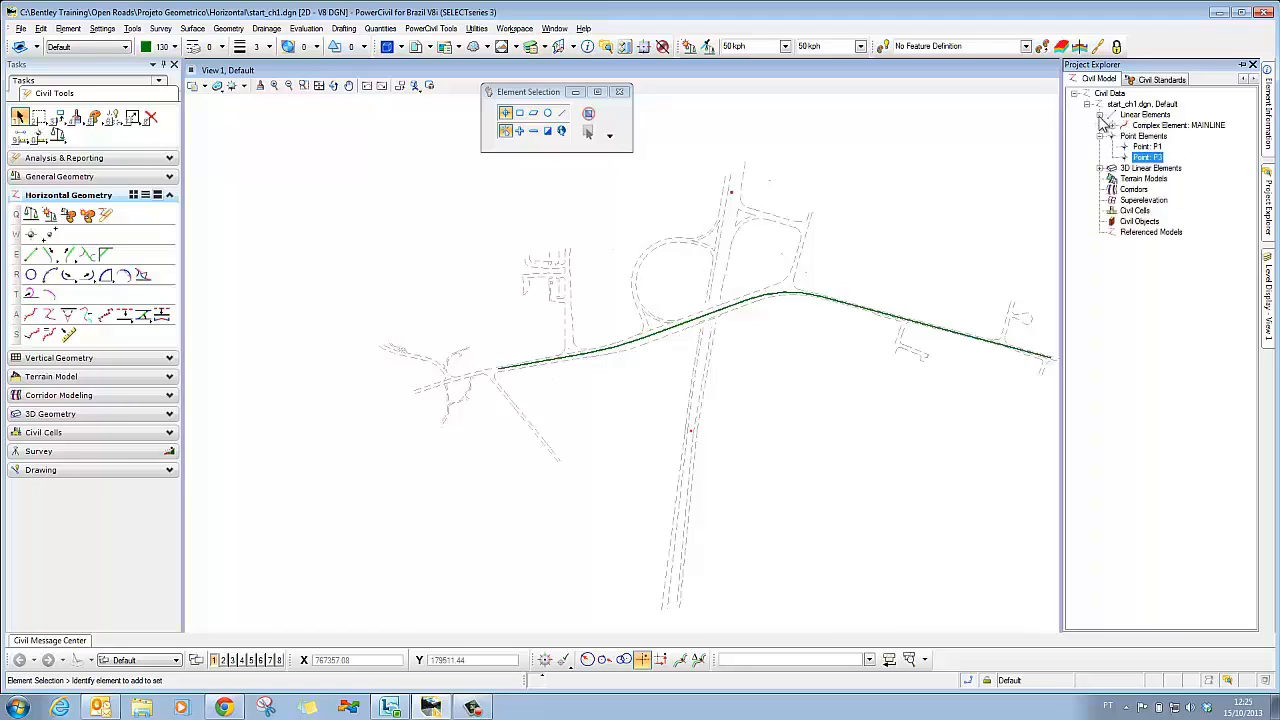
click(1112, 125)
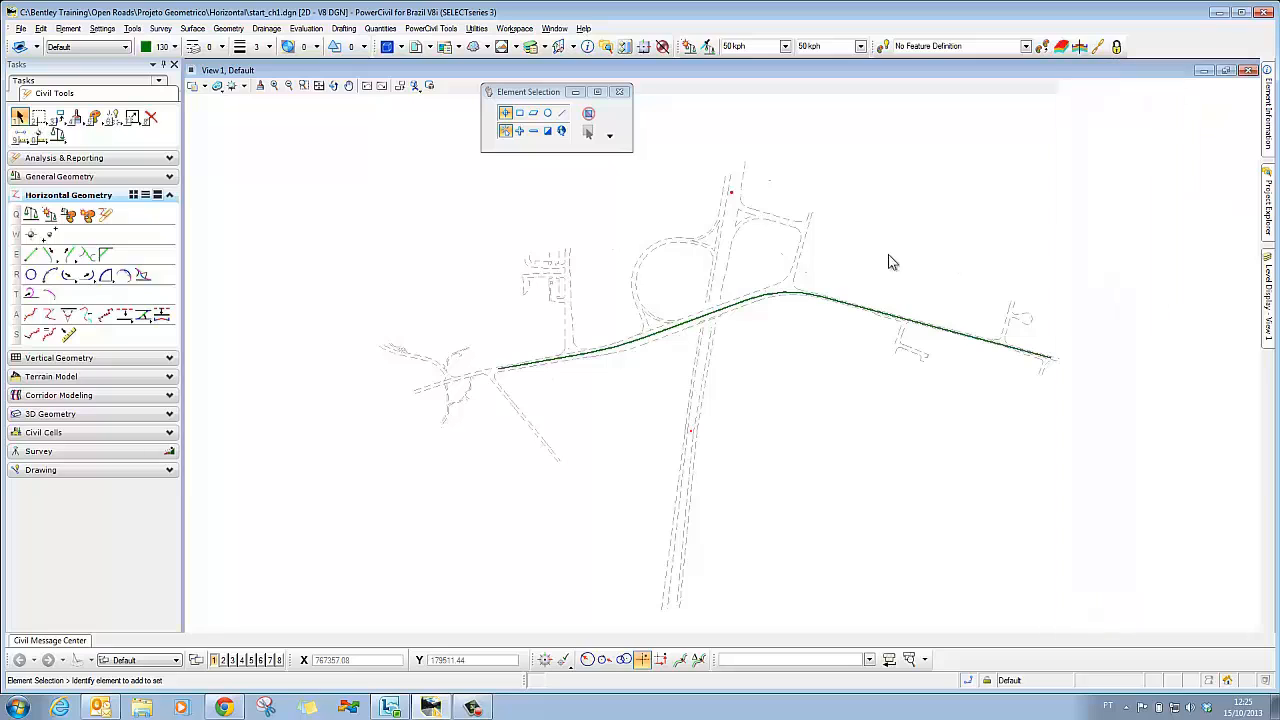
Inspect the upper point and MAINLINE in Element Information, including the alignment's lines, fillet and stationing, and clear the selection
click(733, 195)
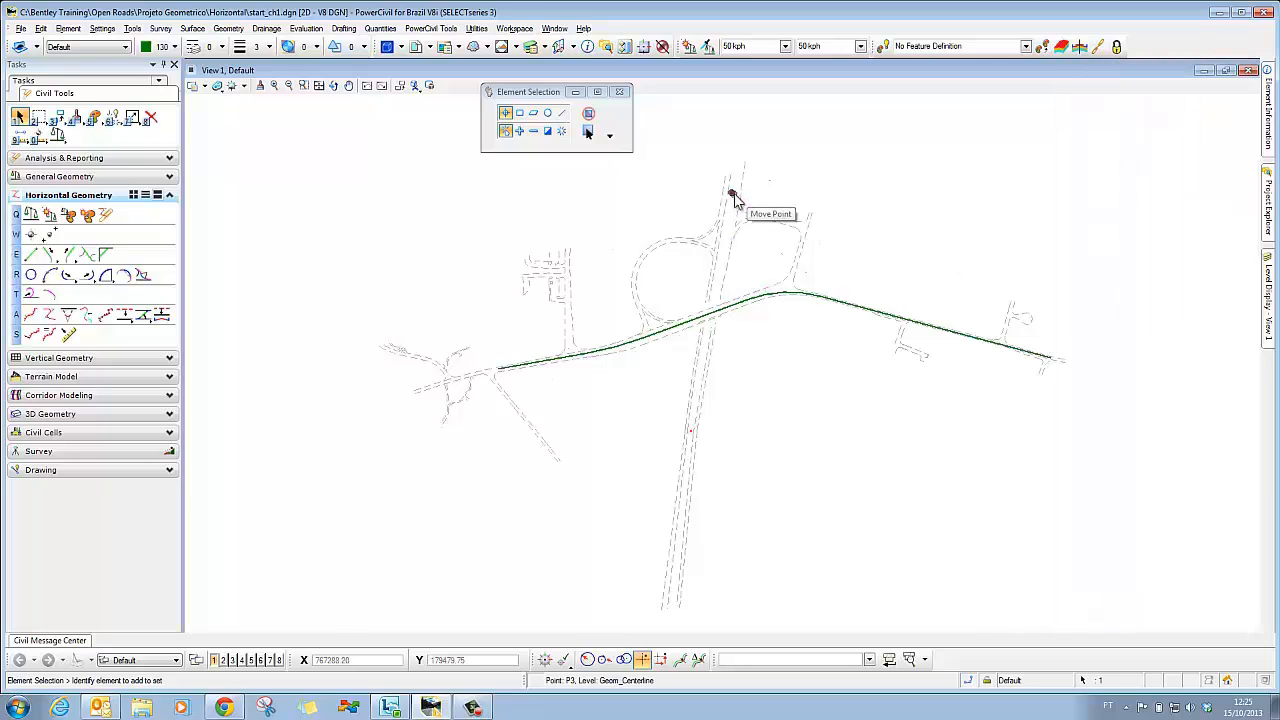
mouse_move(1268, 140)
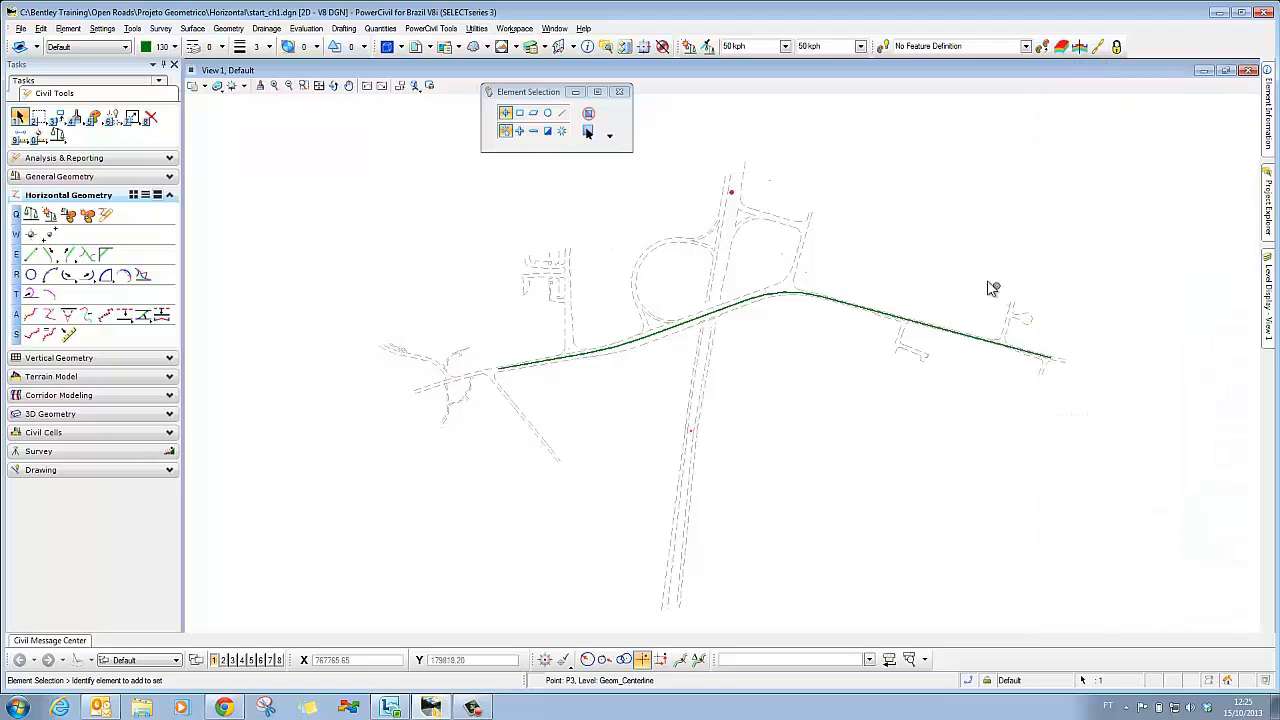
click(794, 296)
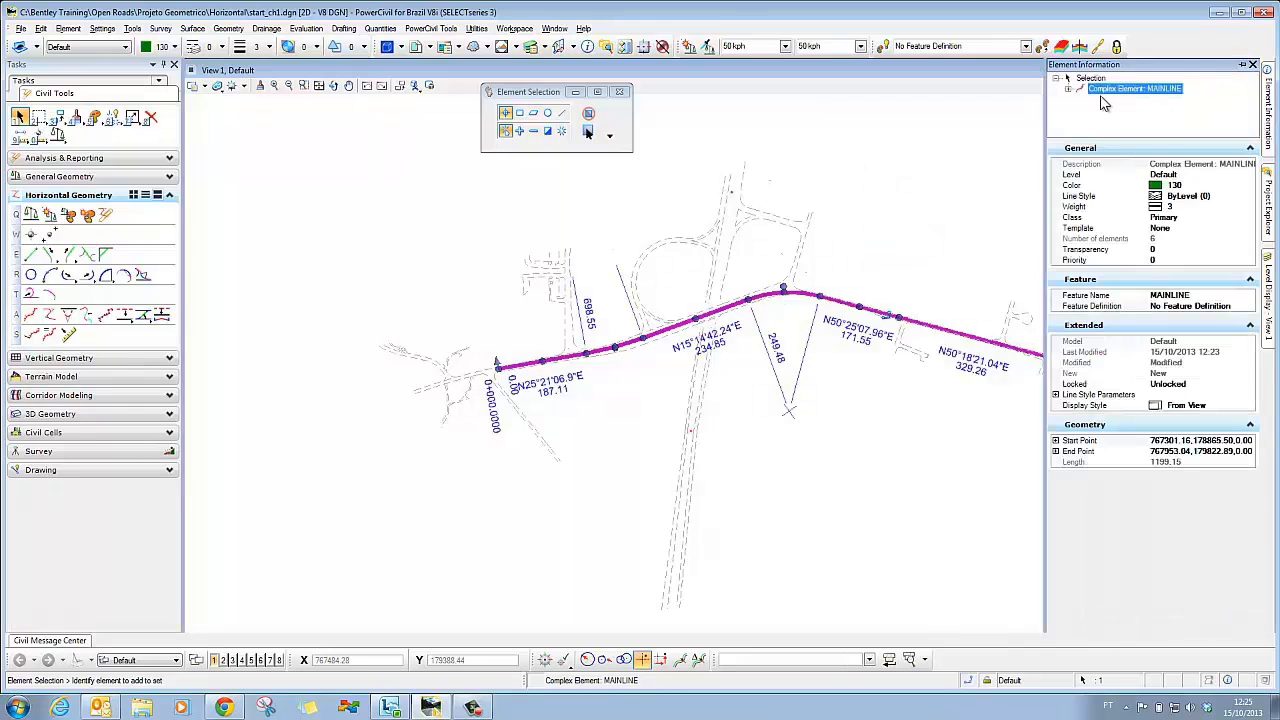
click(1069, 90)
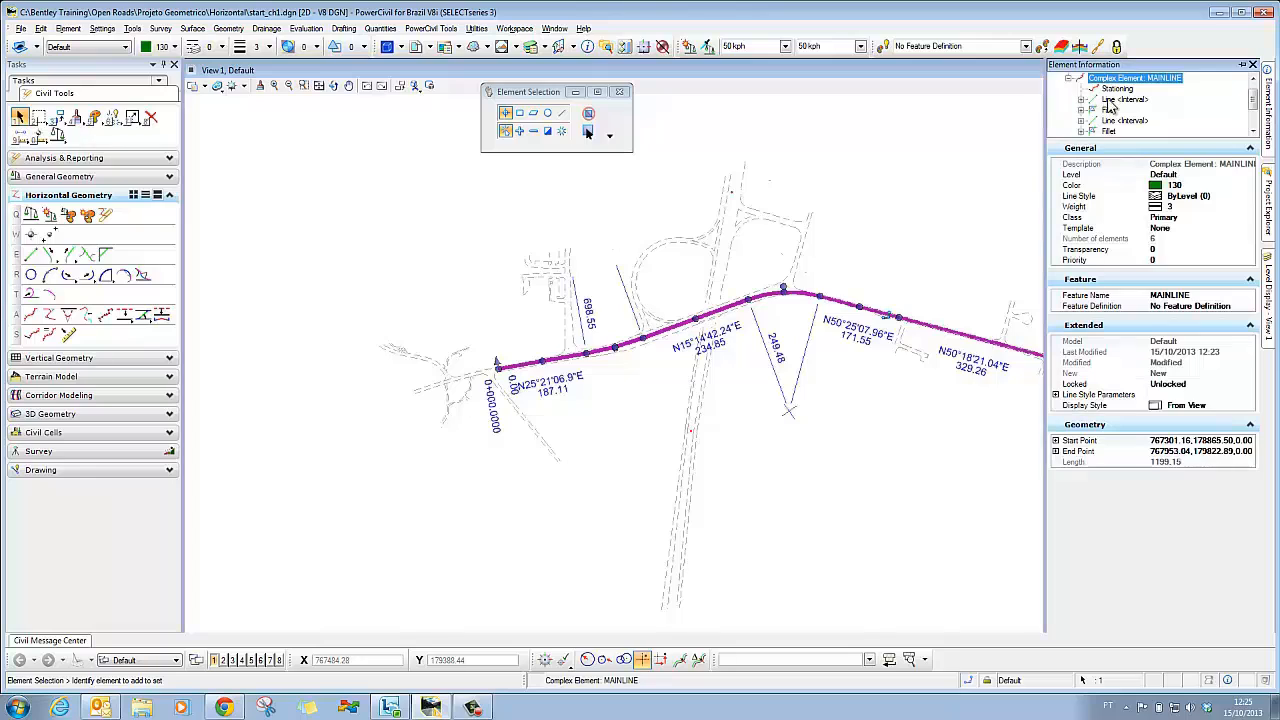
click(1122, 100)
click(1110, 110)
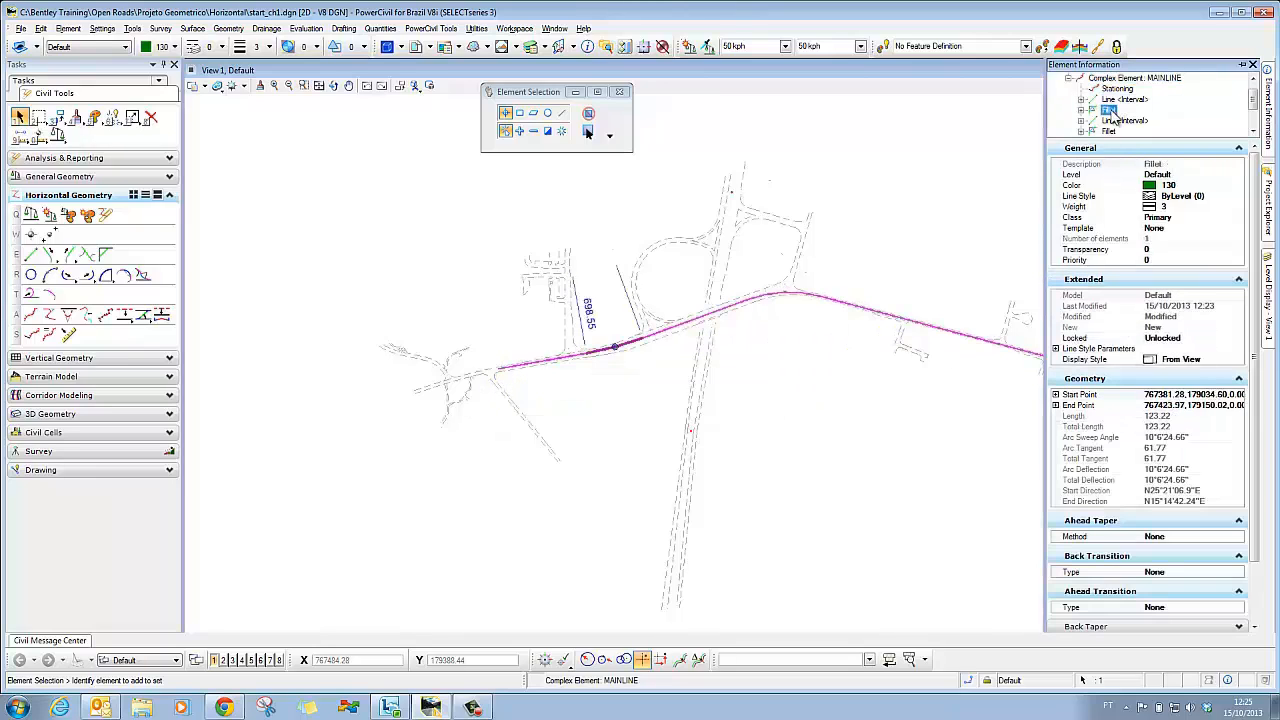
click(1116, 121)
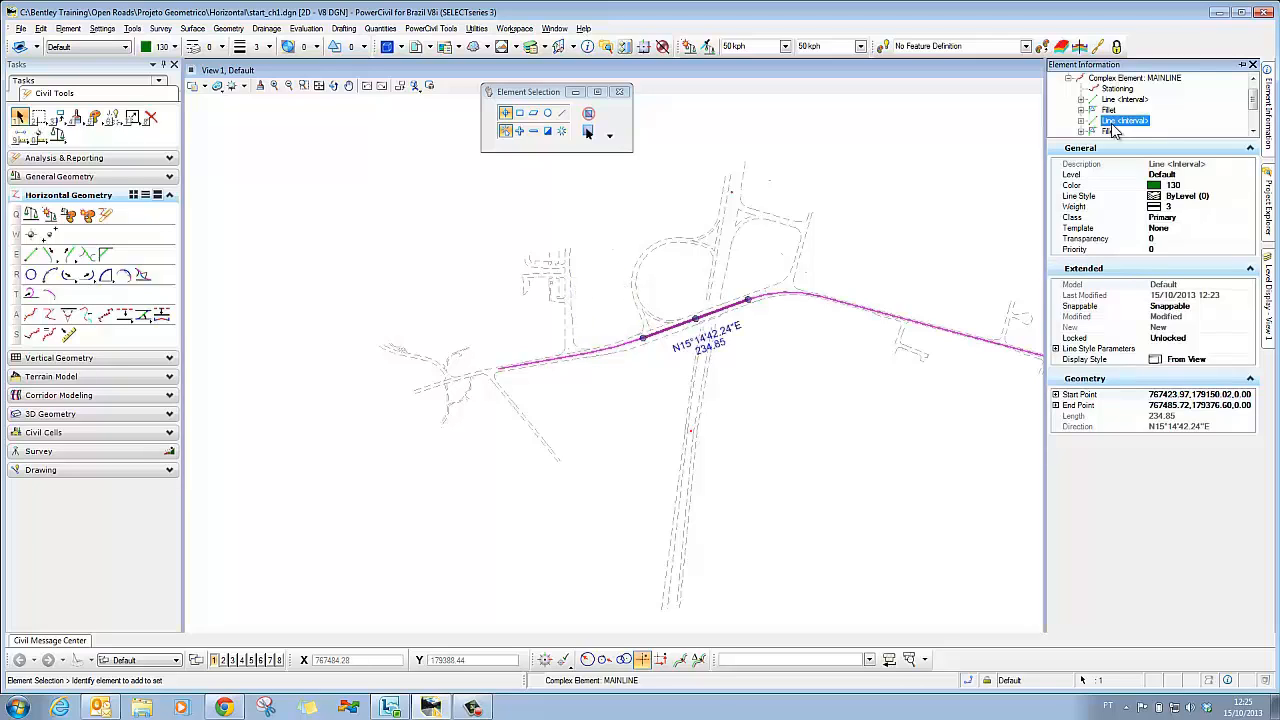
click(1117, 89)
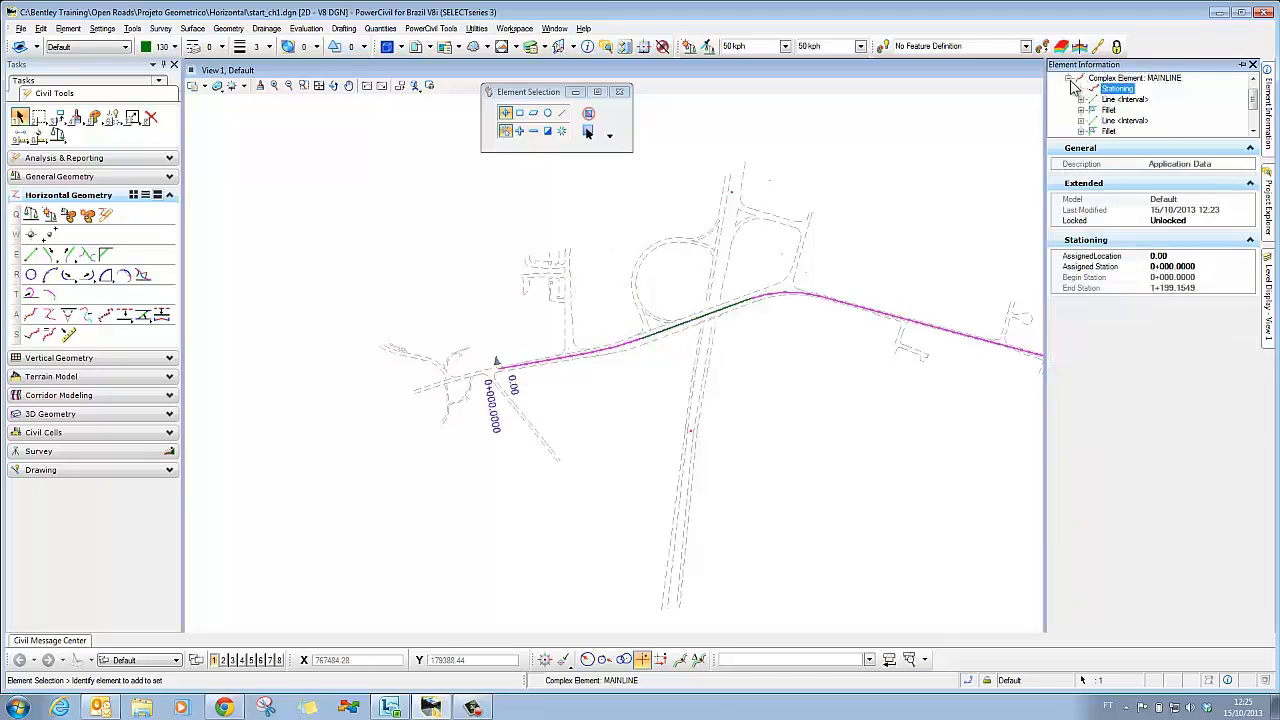
click(1069, 79)
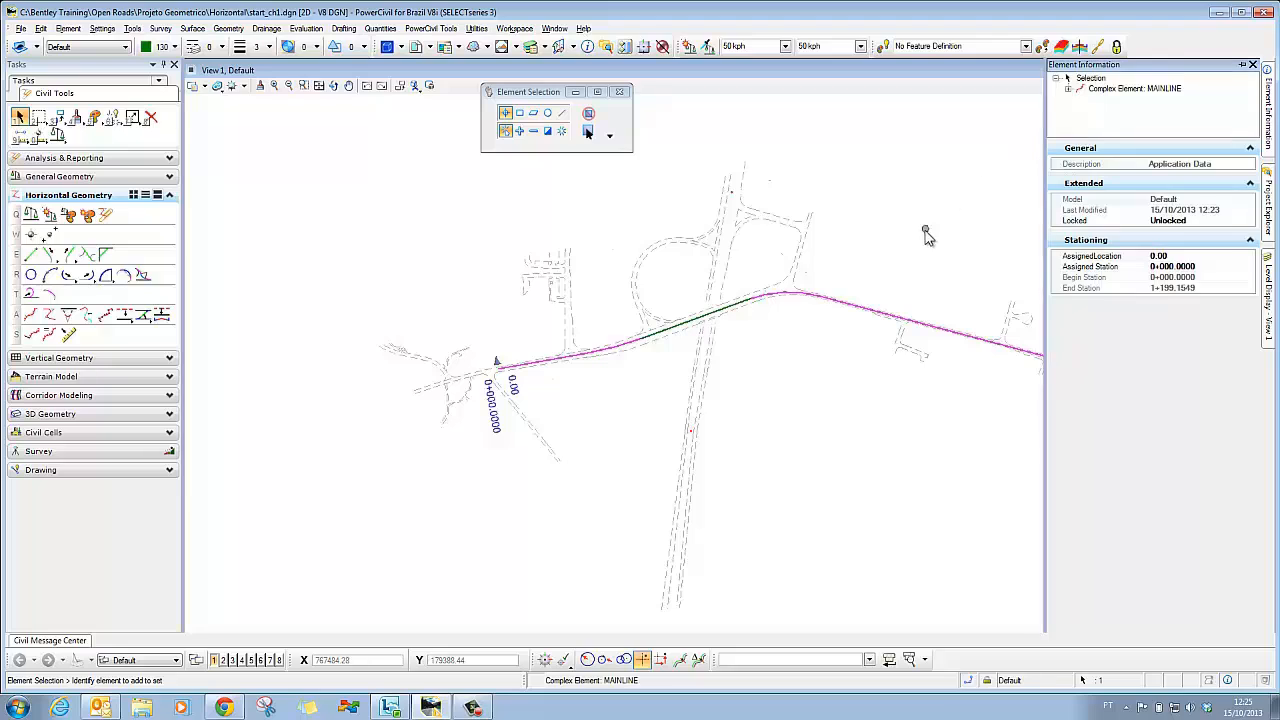
click(910, 262)
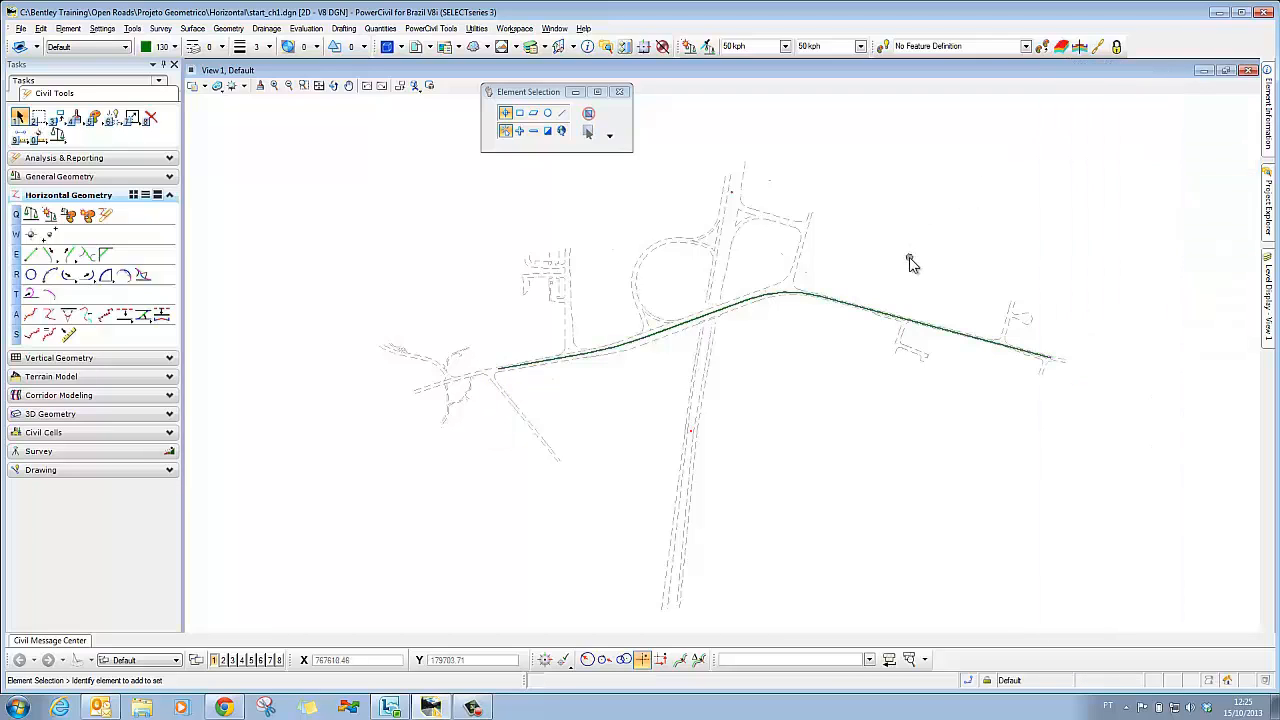
Draw a line from the lower placed point to the upper one, crossing MAINLINE, and check its end-point snaps
click(31, 255)
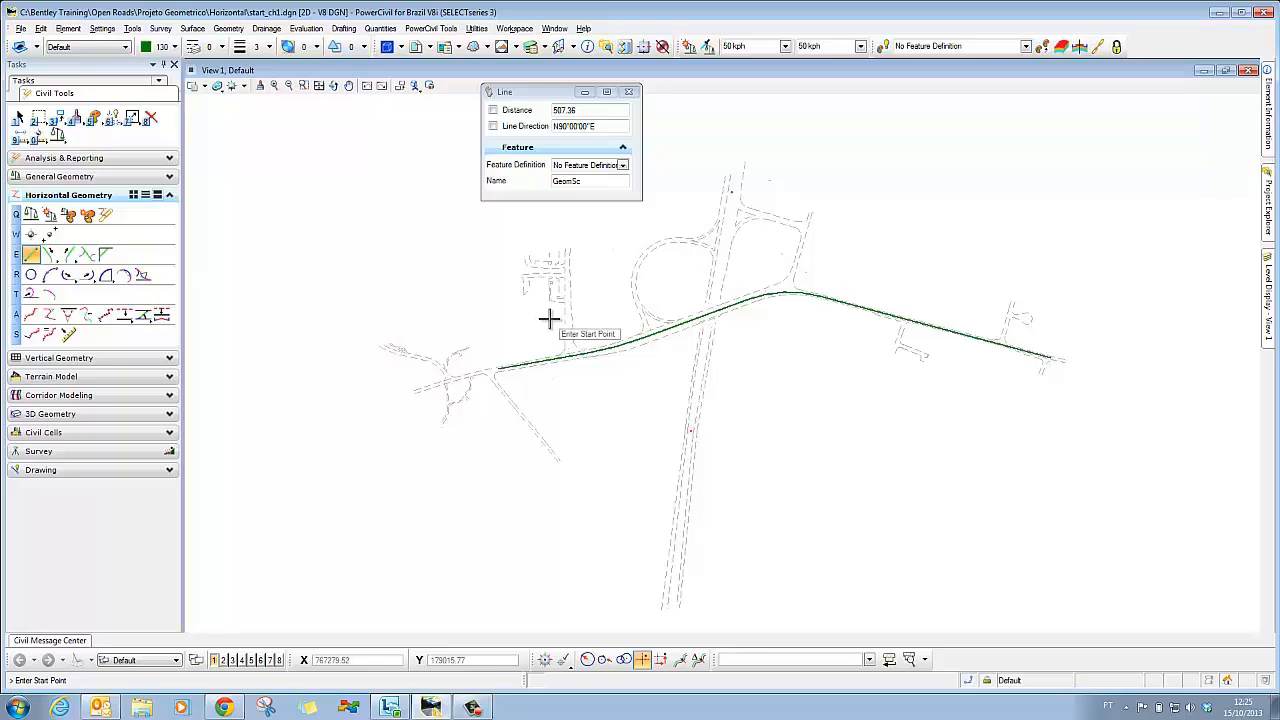
click(690, 432)
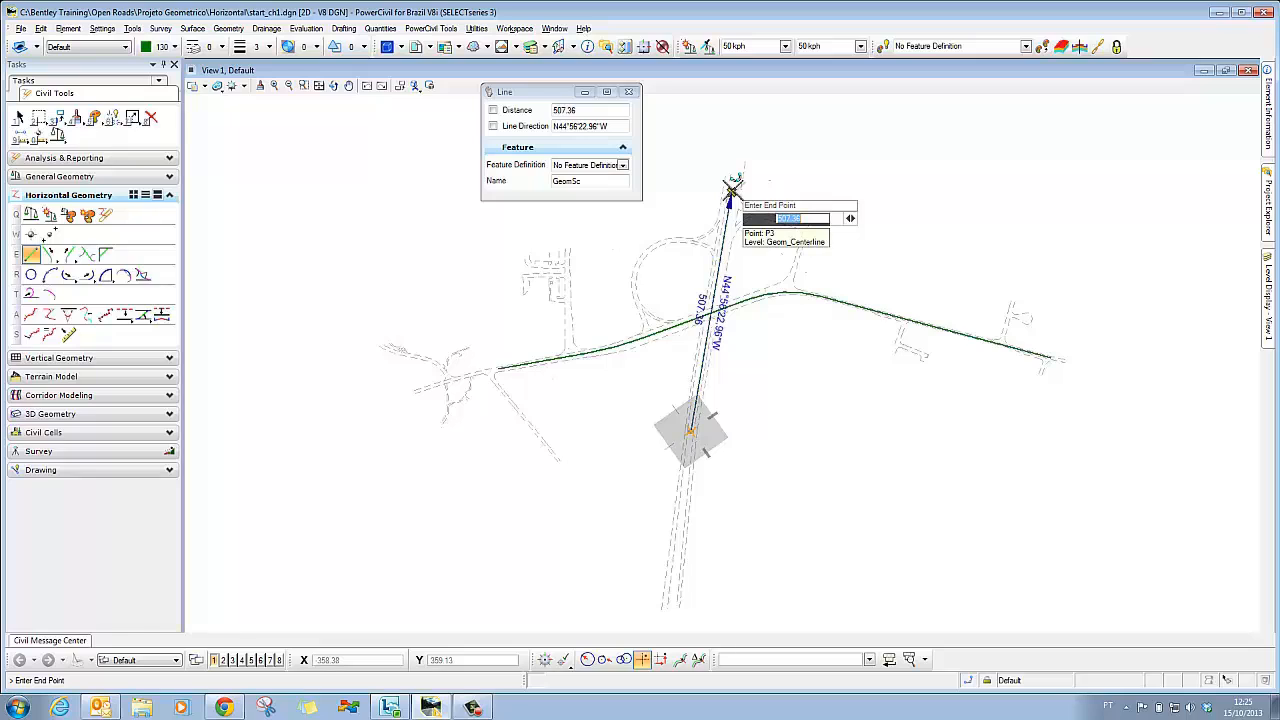
click(731, 189)
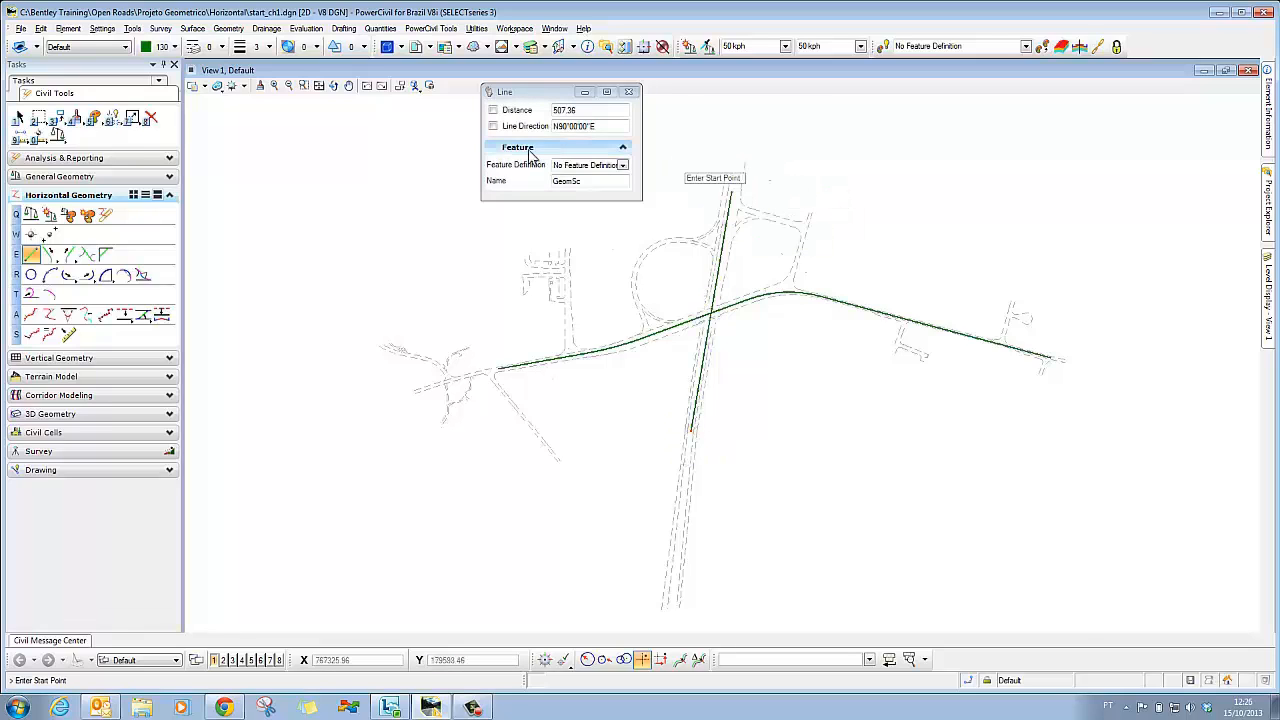
click(18, 117)
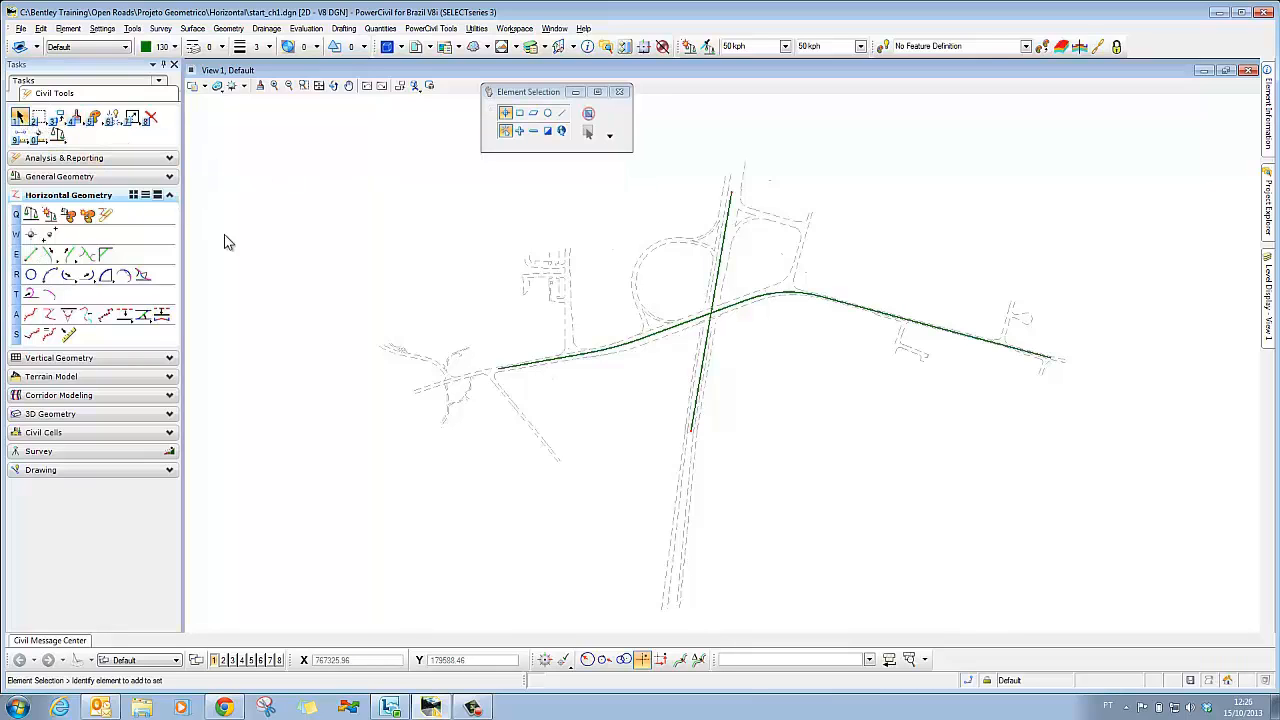
click(696, 402)
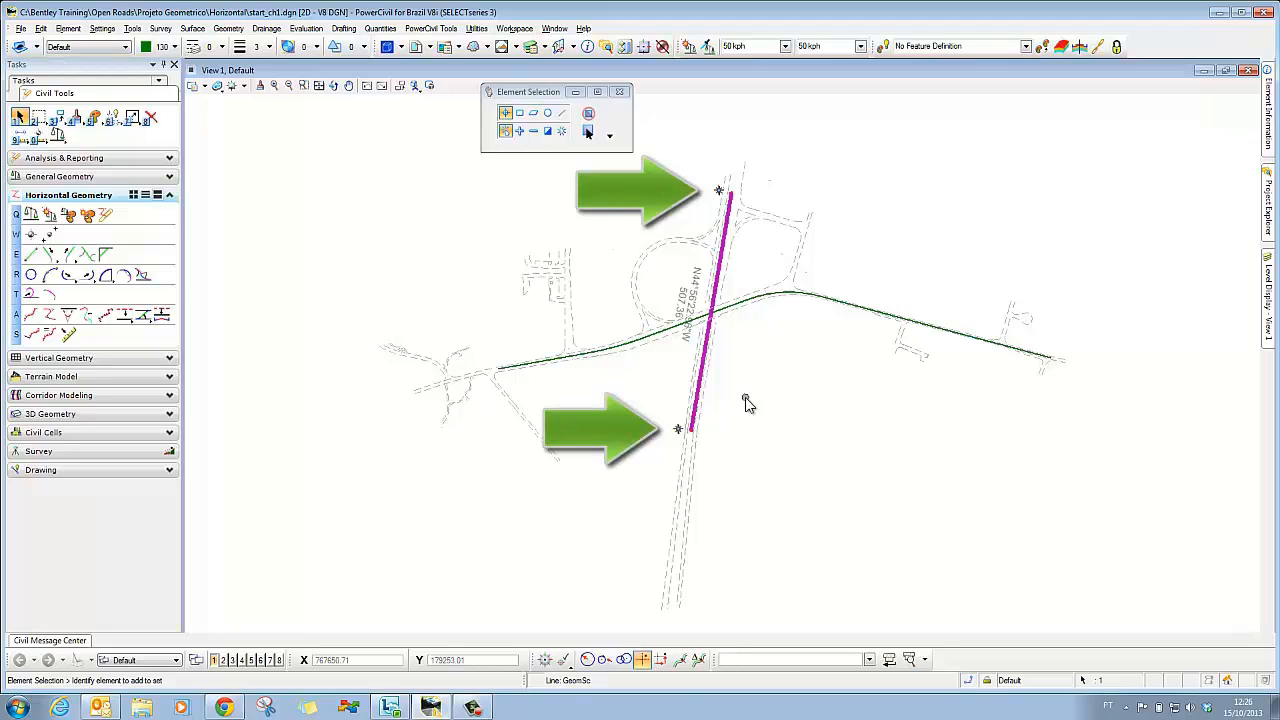
click(735, 406)
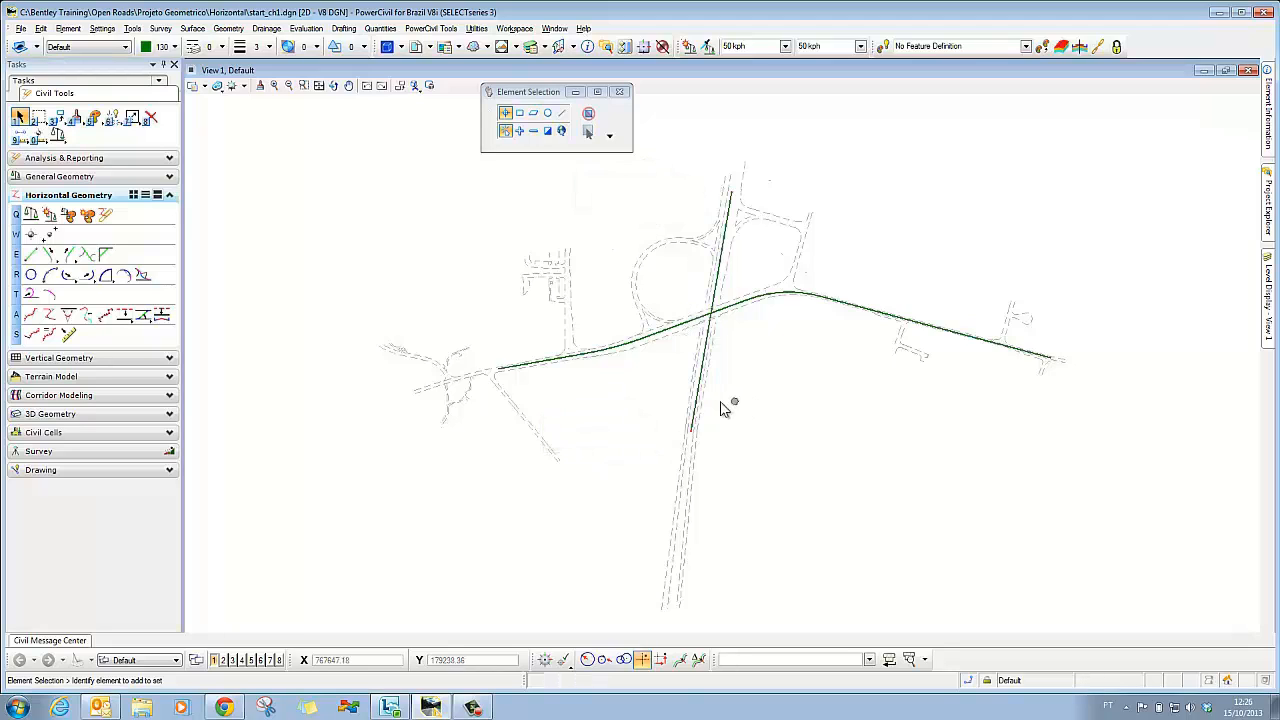
Define the start station 1+000.0000 at the lower end of the new line and select the line to check its stationing
click(31, 334)
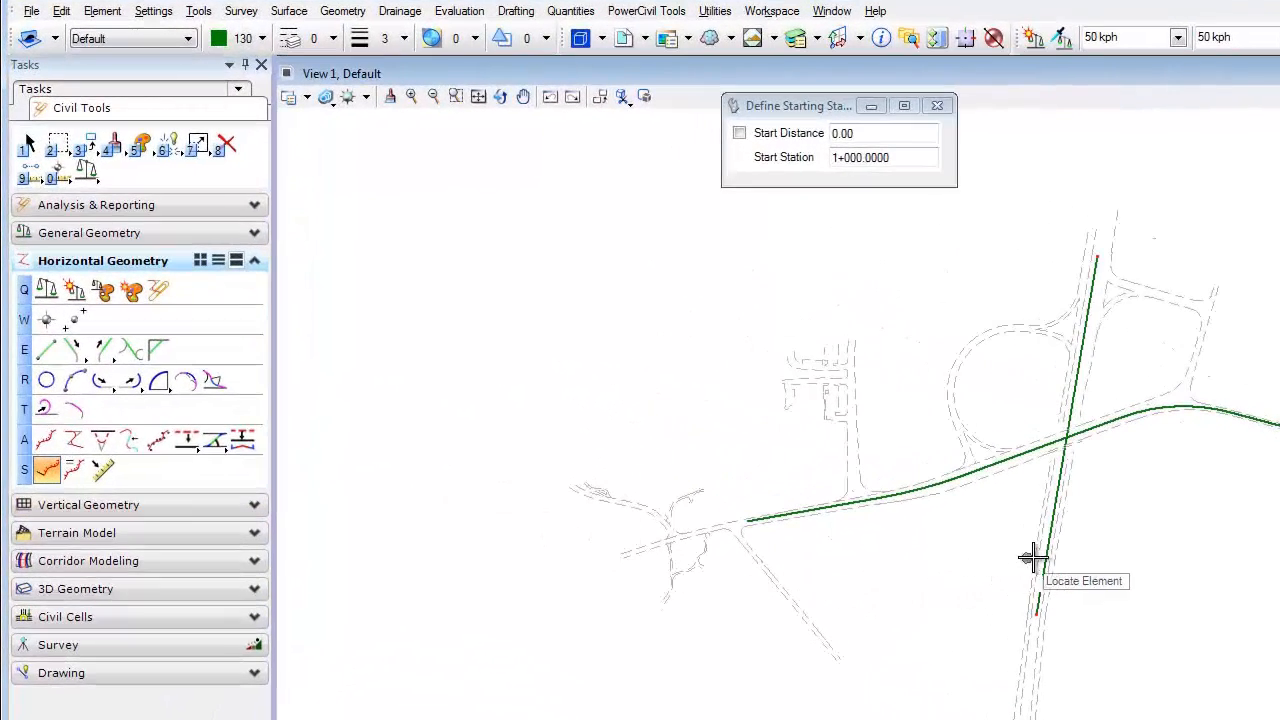
click(1050, 550)
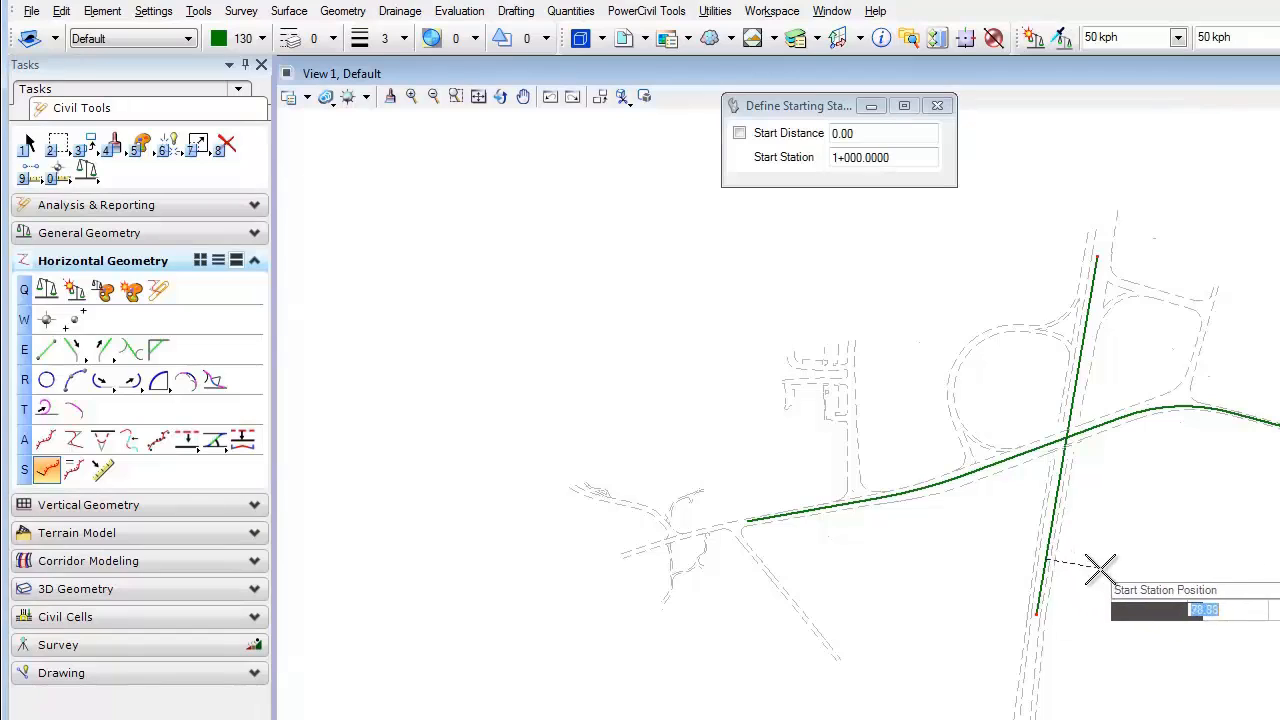
click(1064, 684)
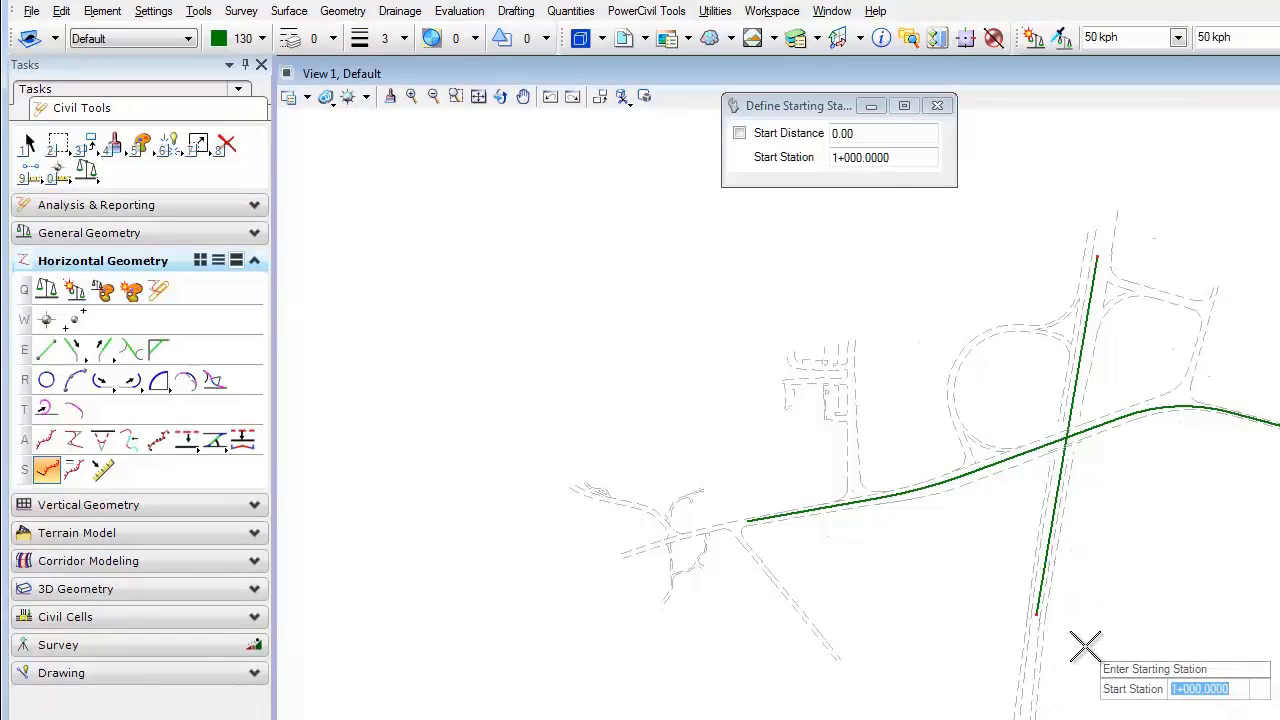
text(10+00)
key(Return)
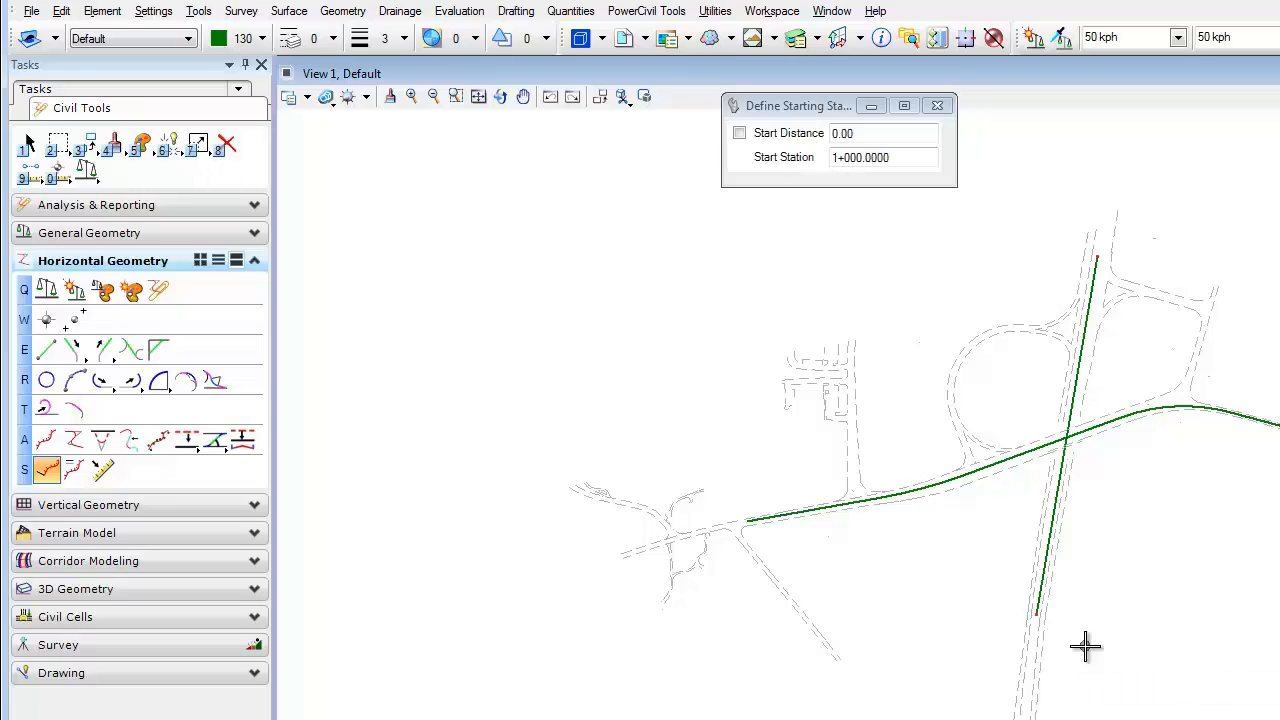
right_click(1086, 650)
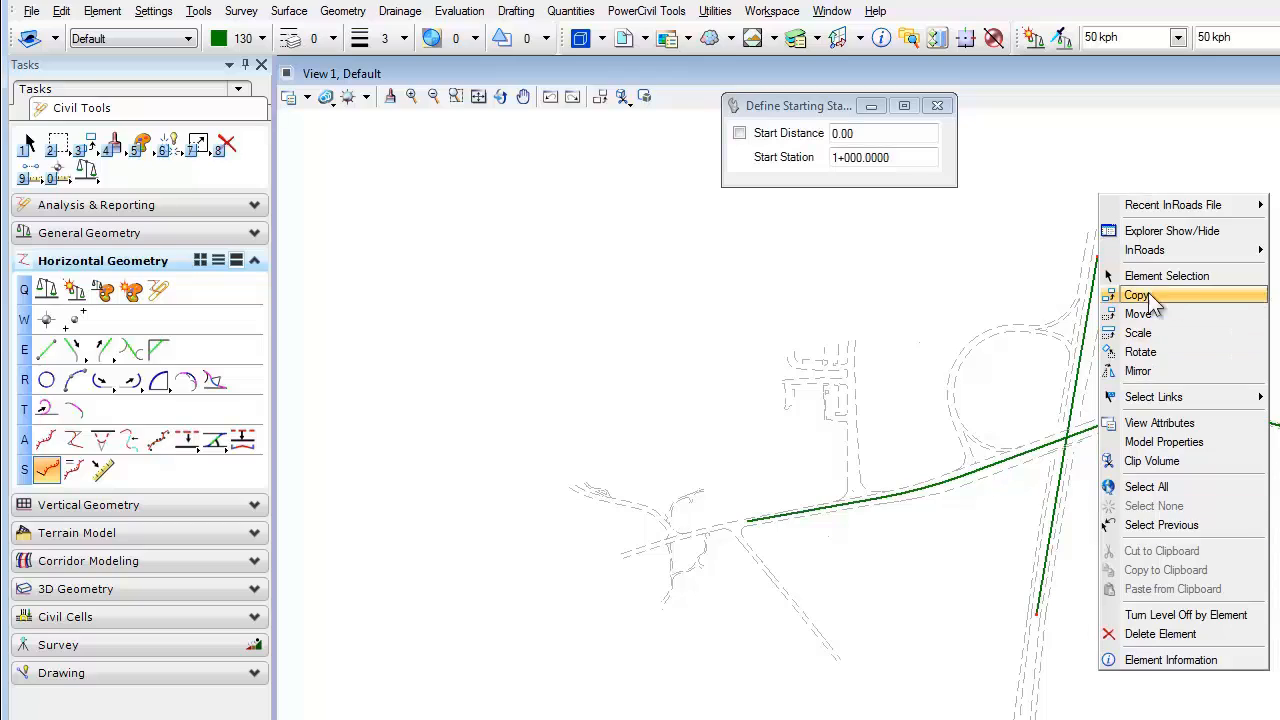
click(1150, 287)
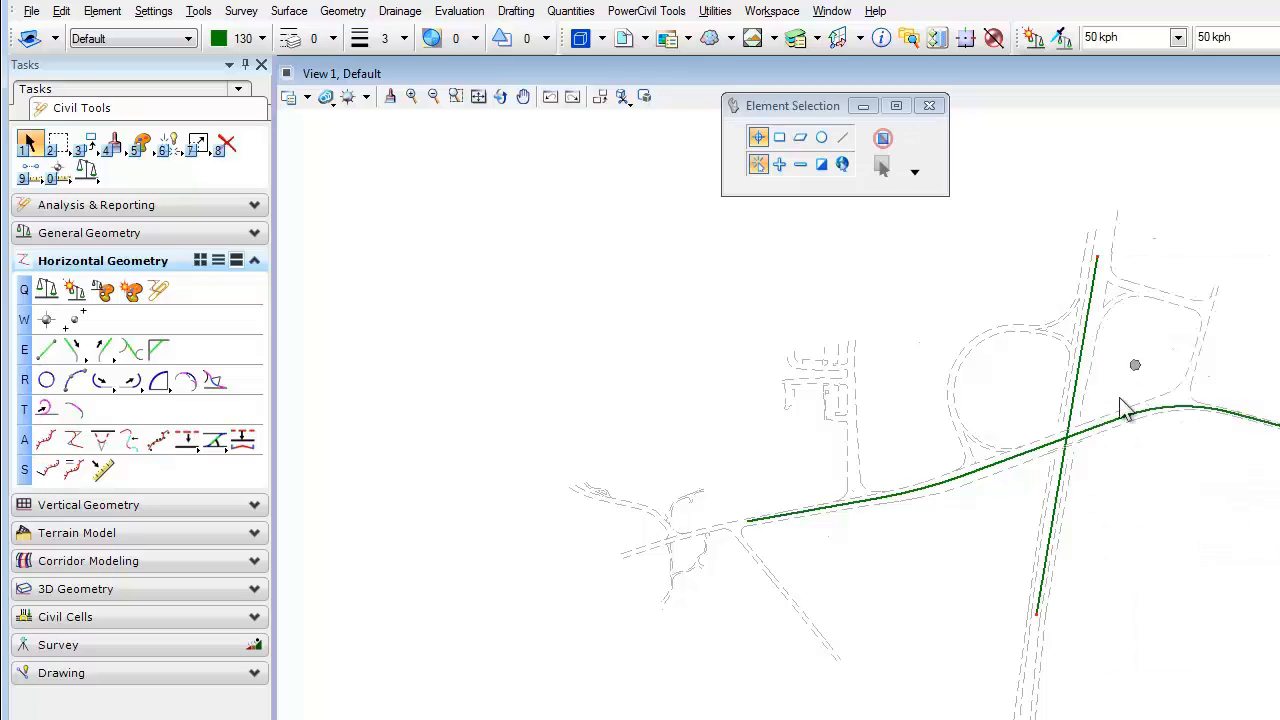
click(1052, 540)
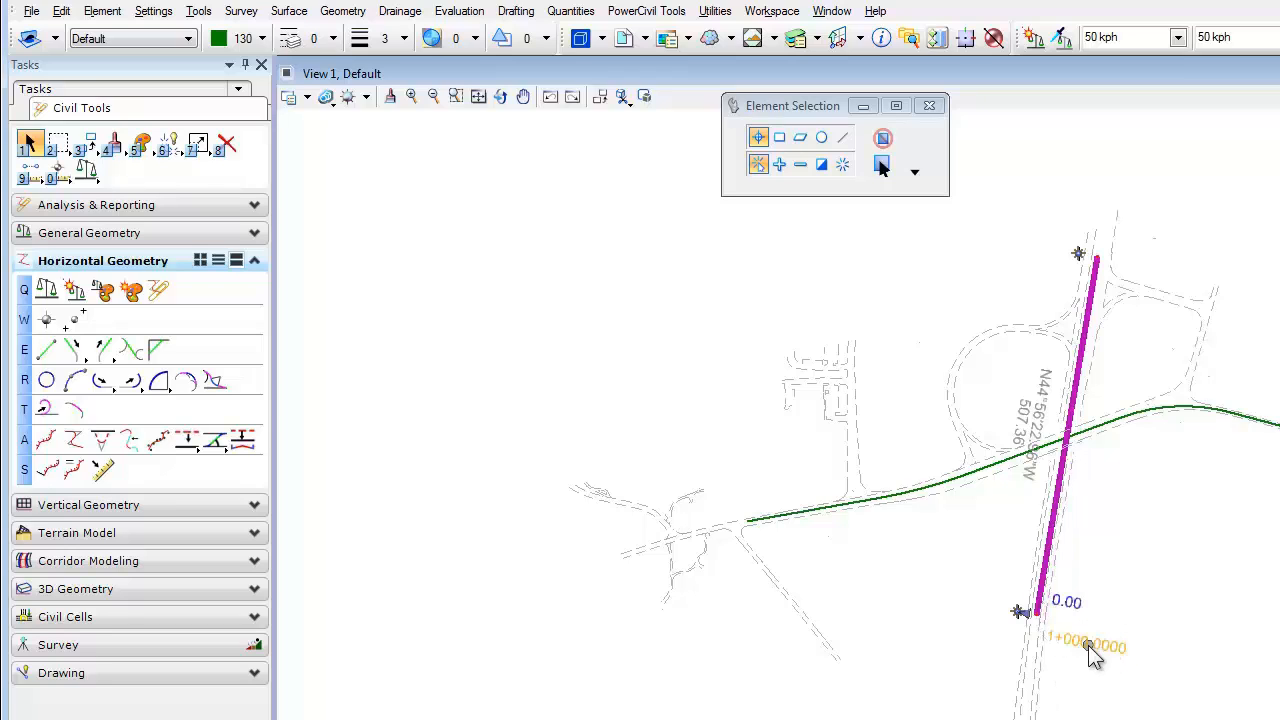
Change the station format to ss+ss in the design file's Civil Formatting settings and check the crossing line's stationing
click(148, 12)
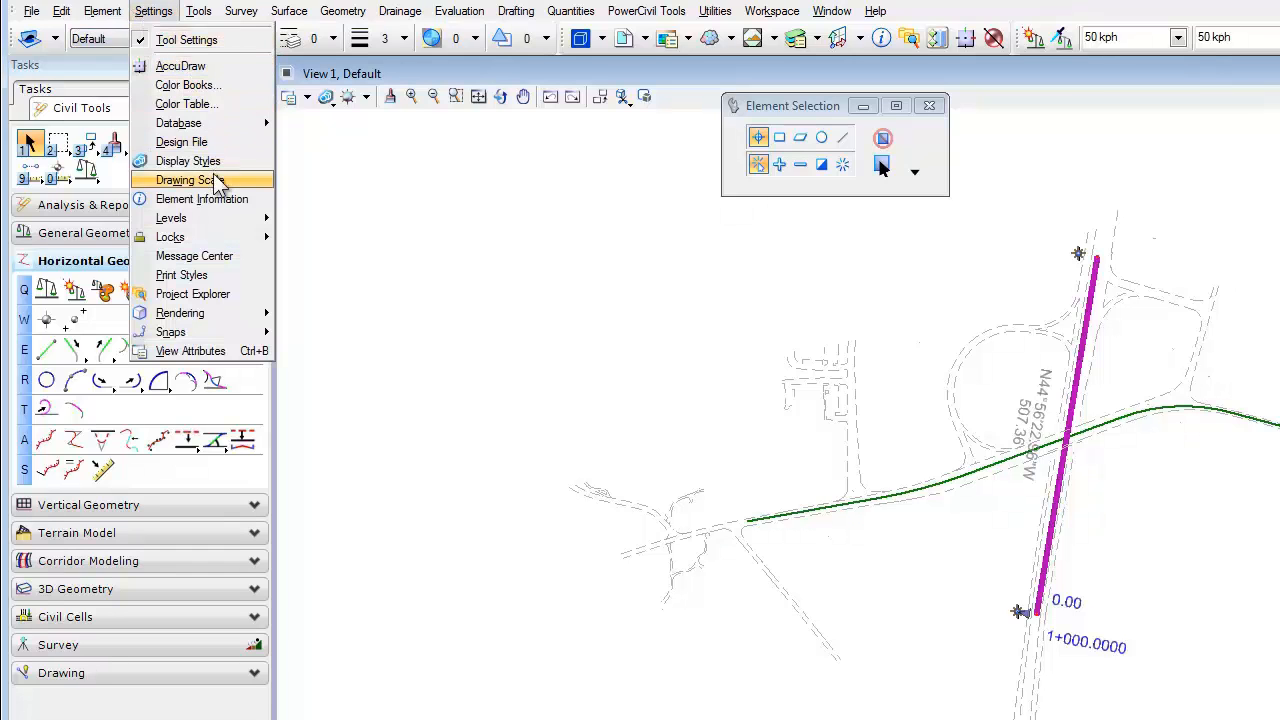
click(183, 142)
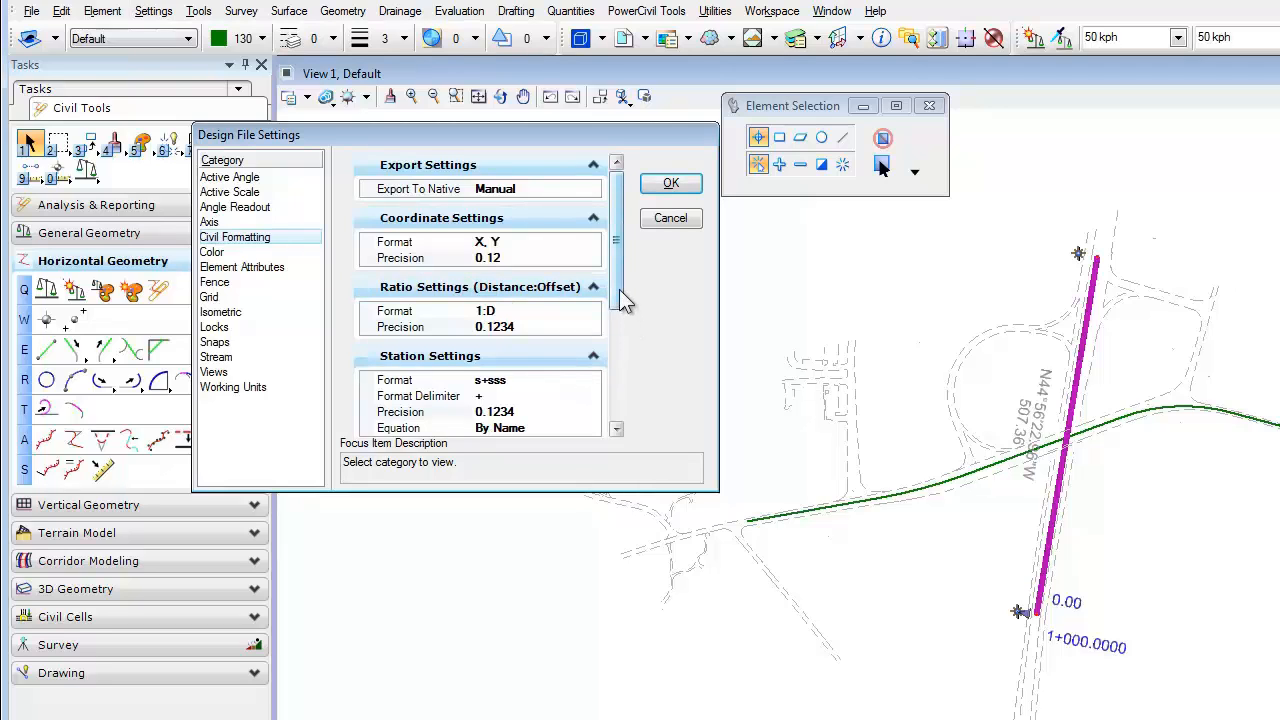
drag(622, 300, 621, 322)
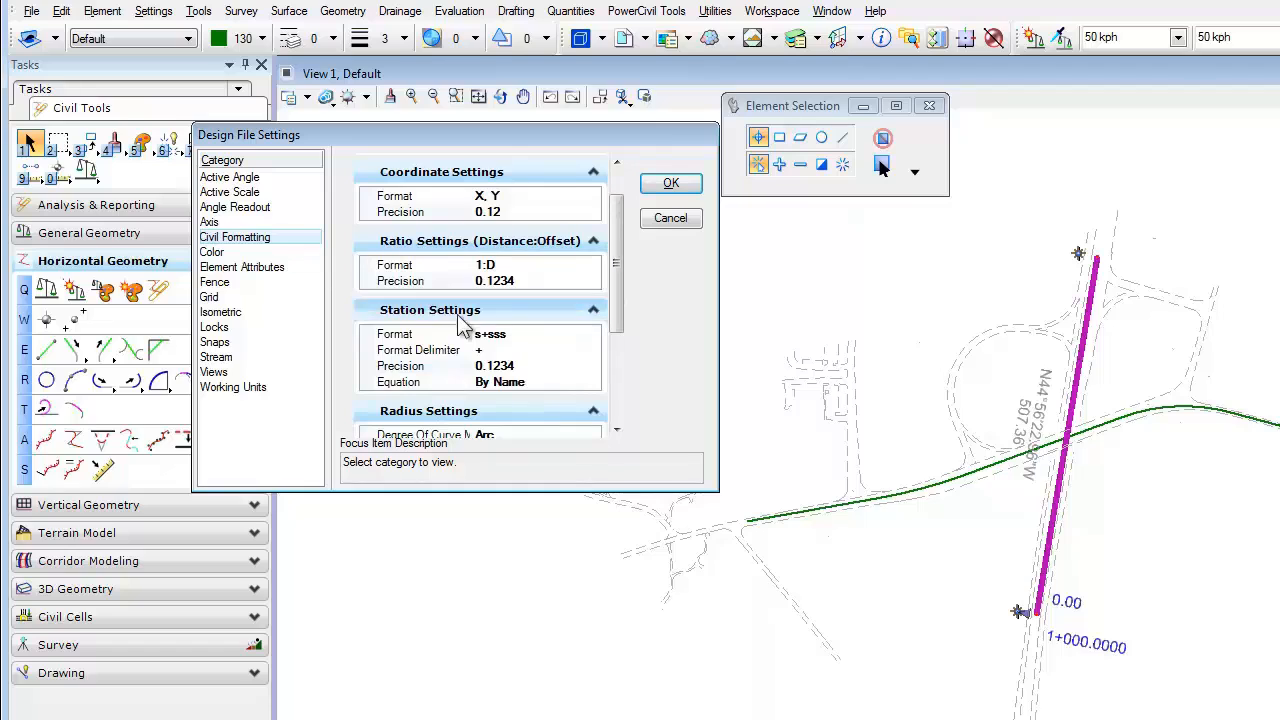
click(550, 340)
click(592, 338)
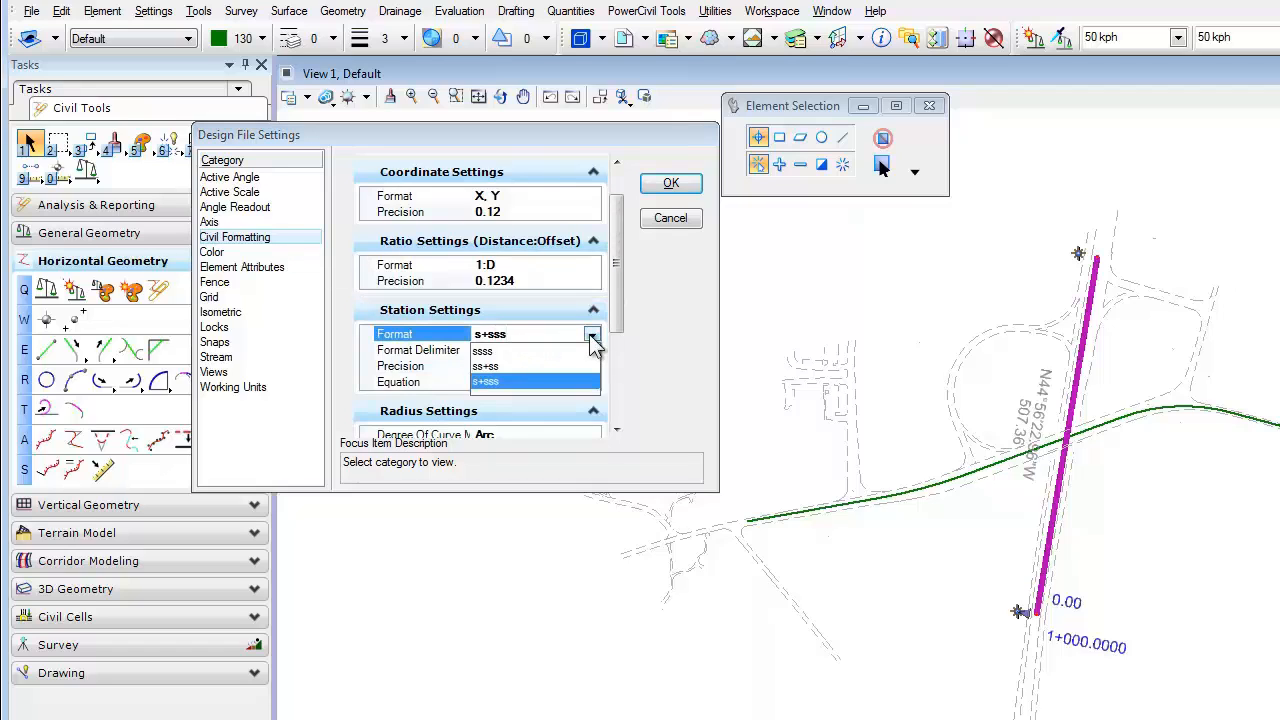
click(505, 366)
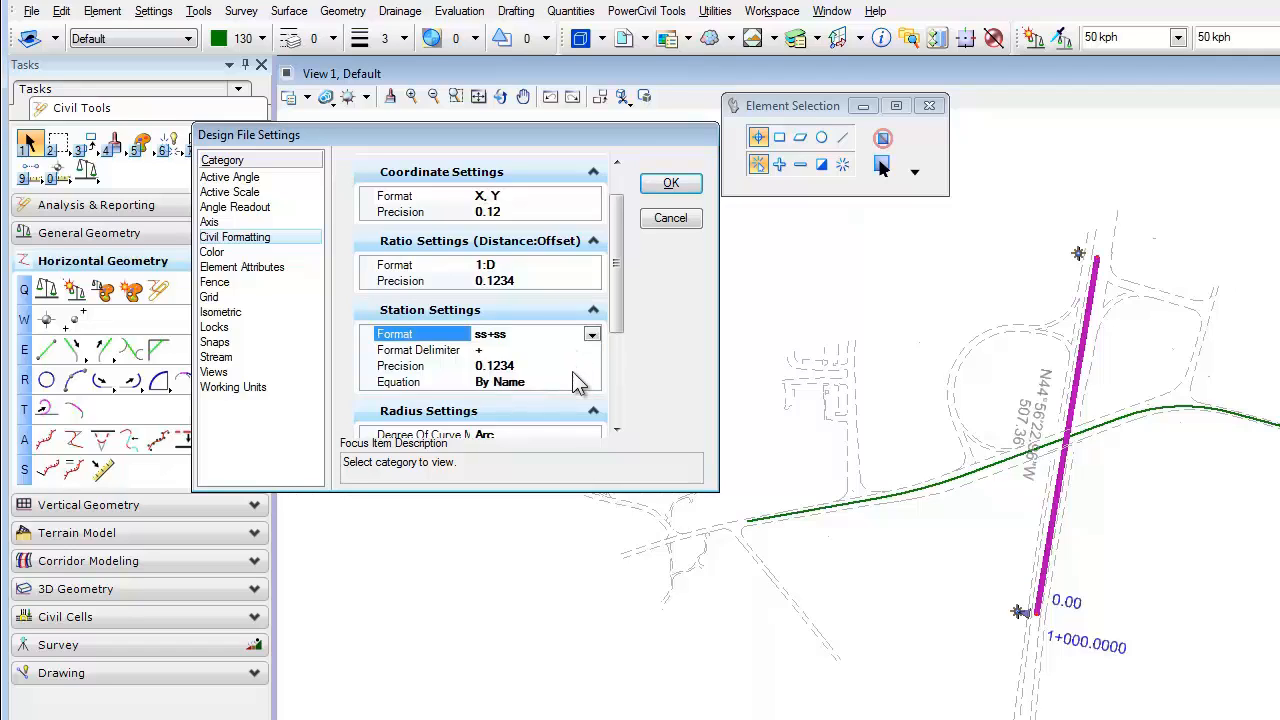
click(670, 184)
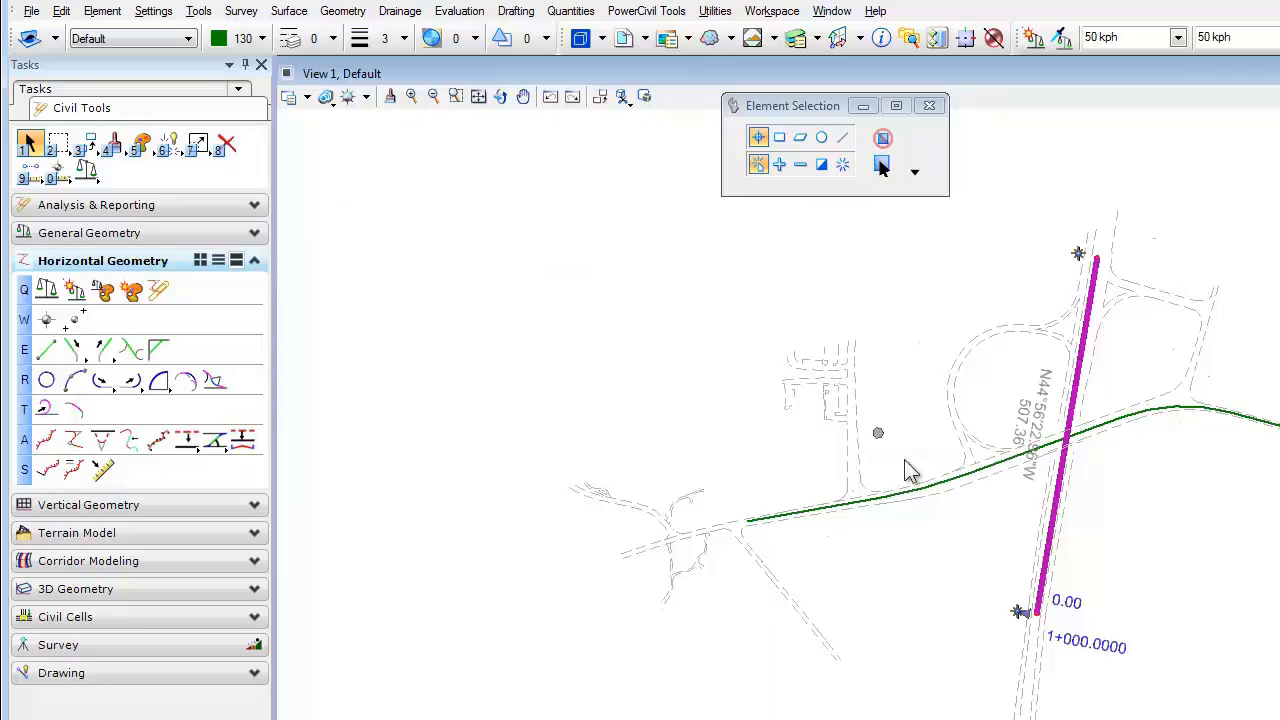
click(1048, 566)
Set the manipulators' Read-Only Color to cyan [0,255,255] in the civil view preferences, keeping the selected line in sight
click(771, 12)
click(778, 33)
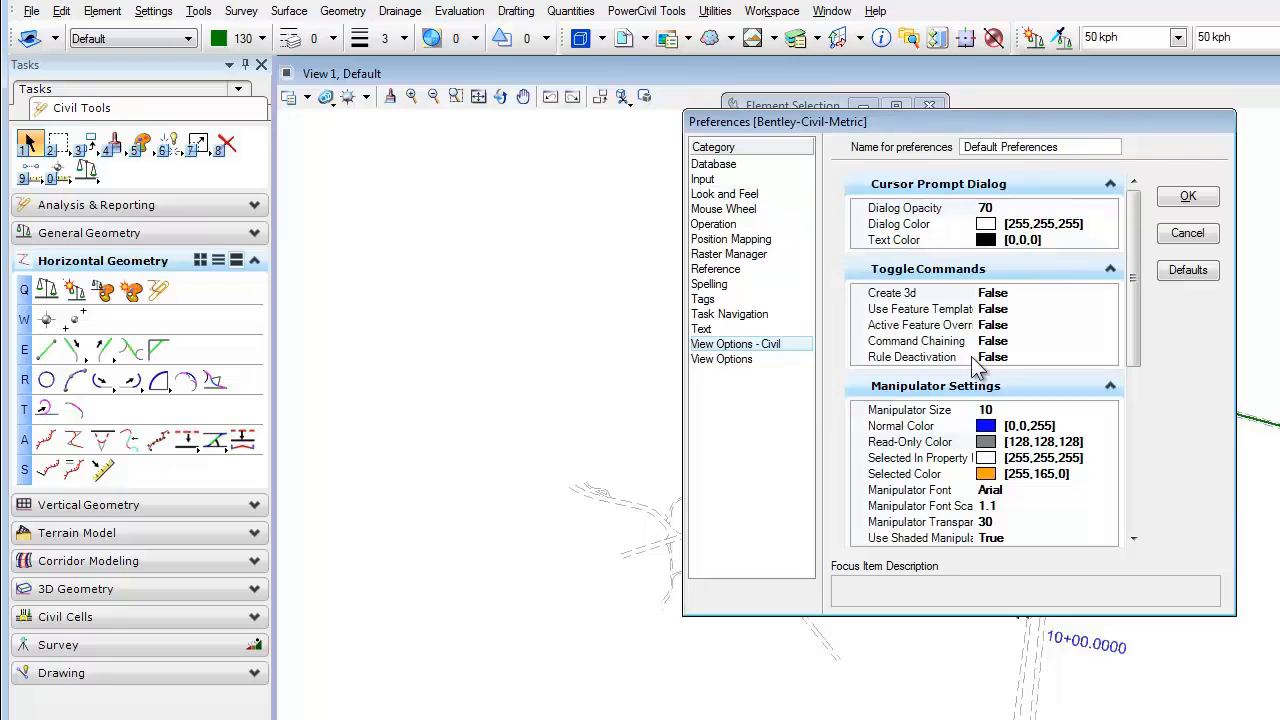
click(1106, 442)
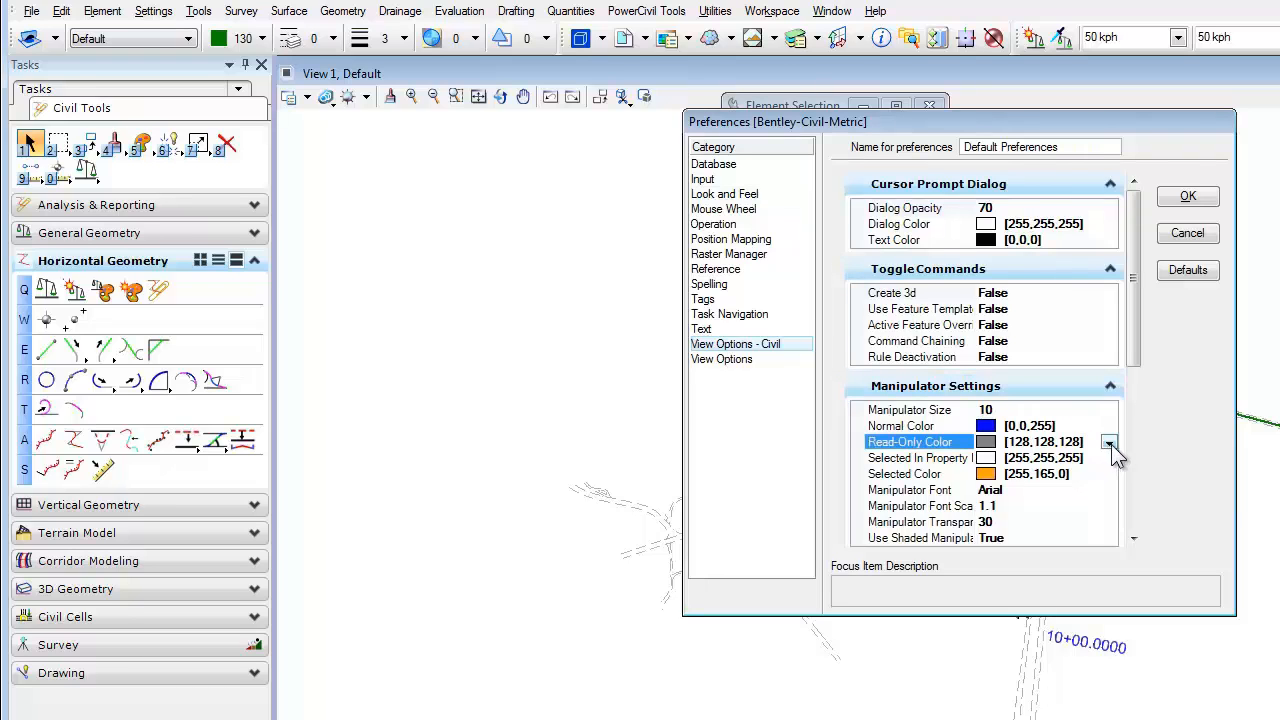
click(1109, 443)
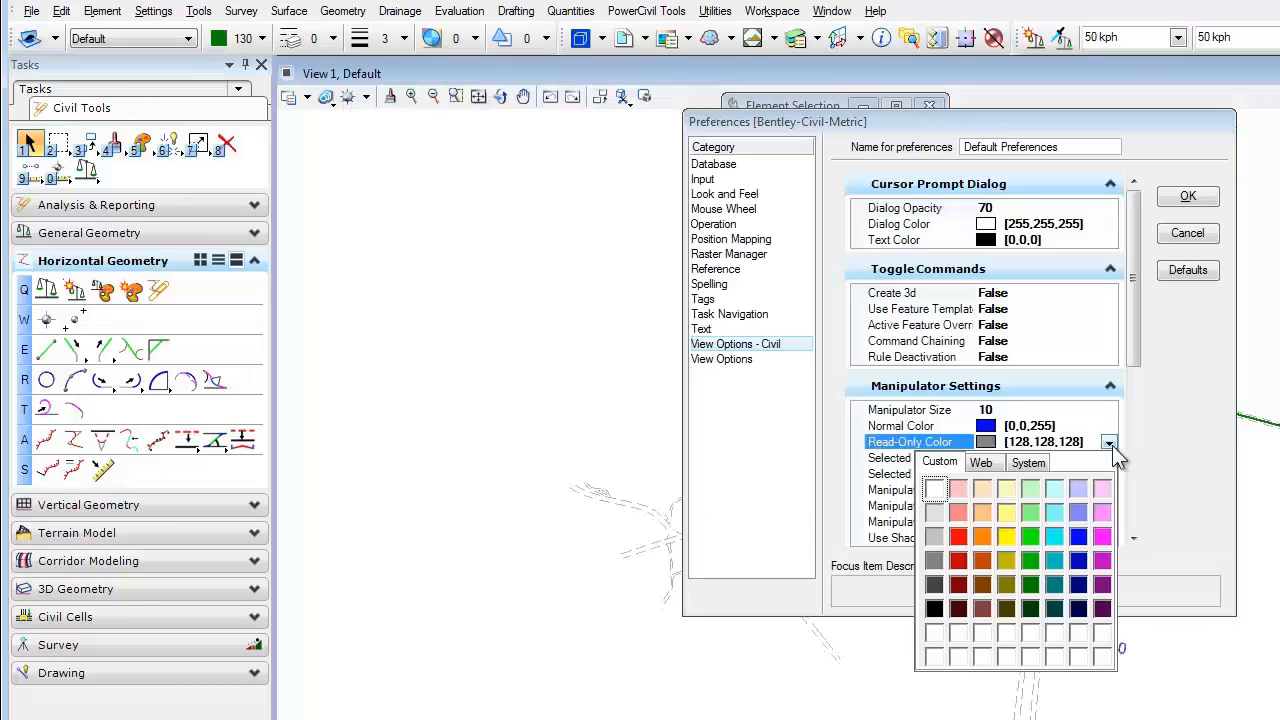
click(1053, 538)
drag(982, 128, 686, 140)
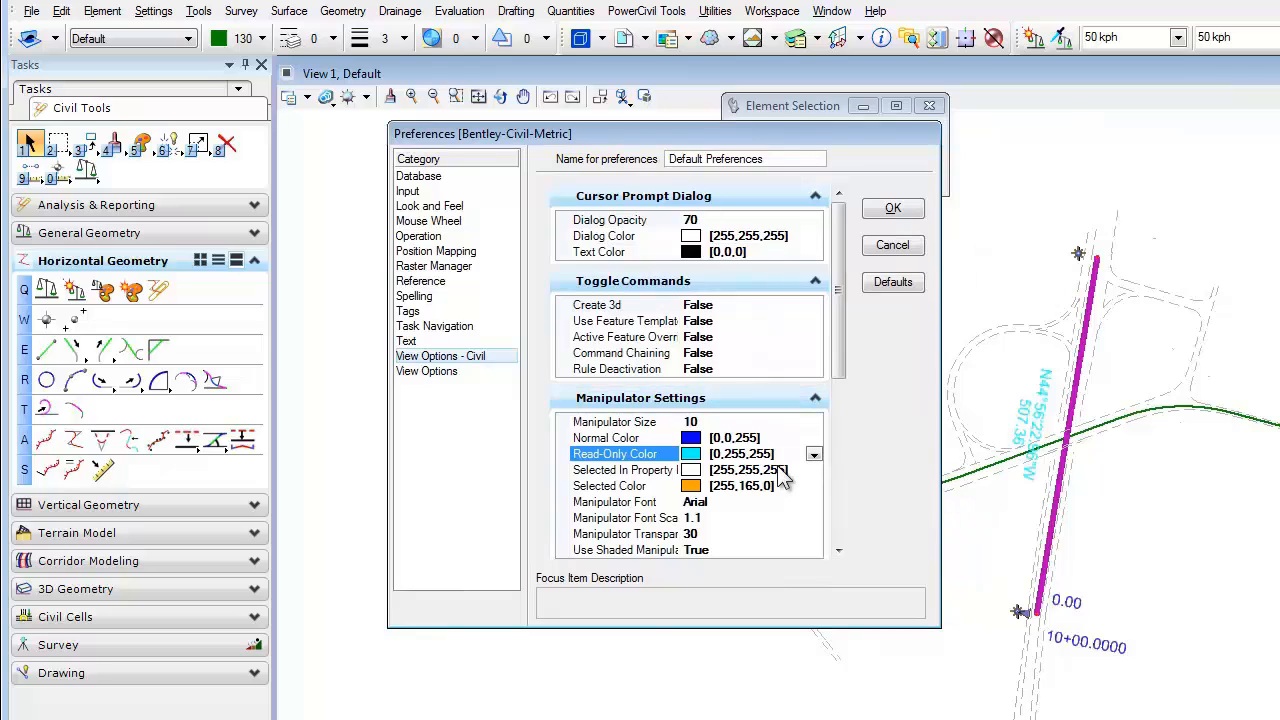
Return the manipulators' Read-Only Color to grey [128,128,128] and accept the preferences
click(814, 455)
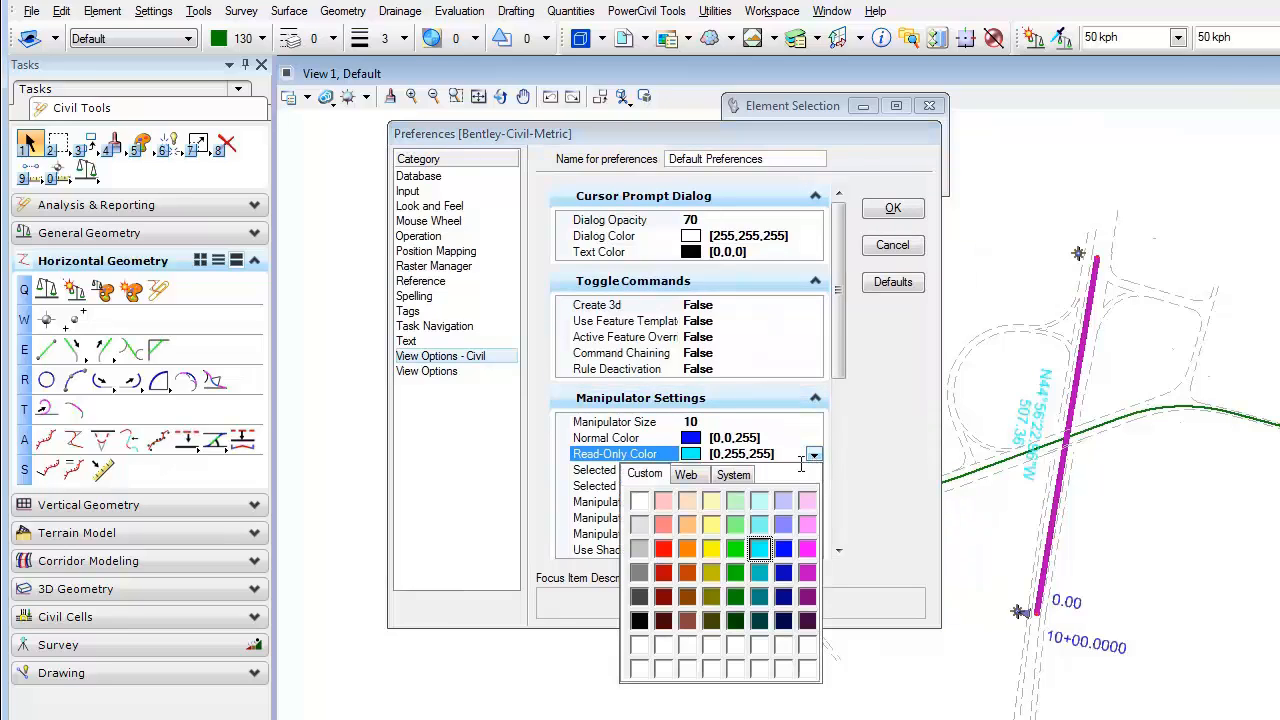
click(639, 570)
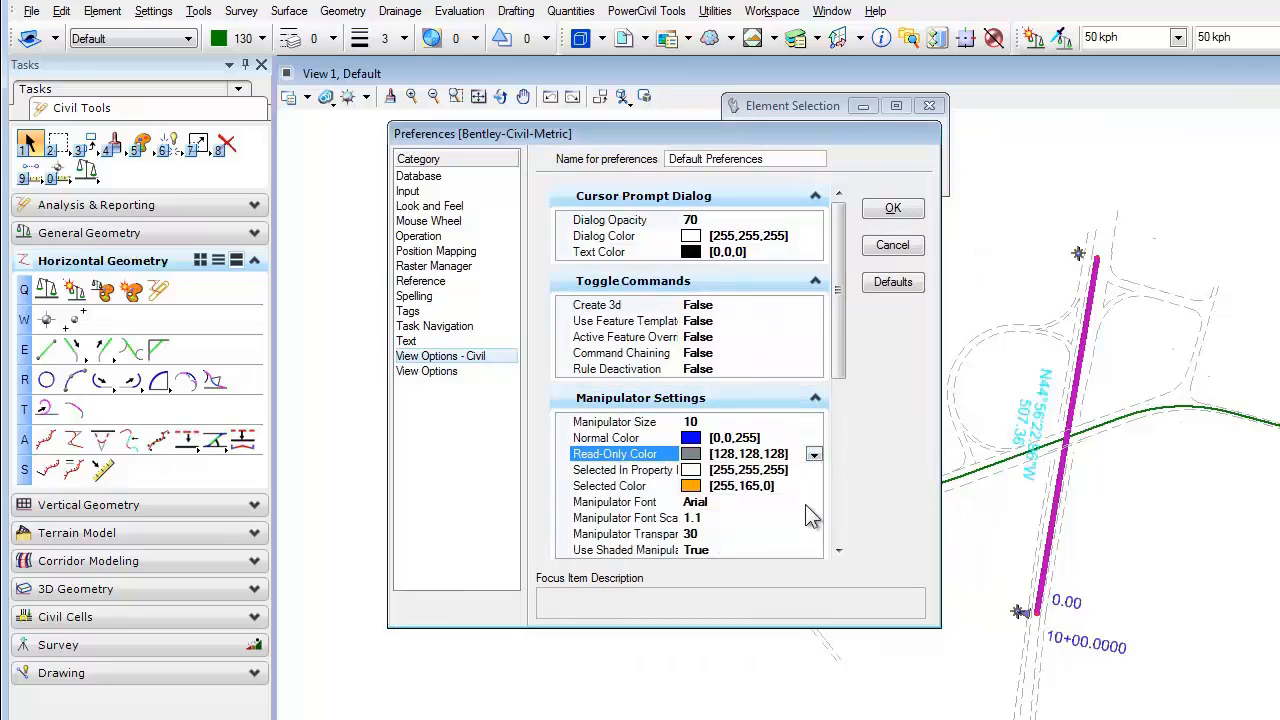
click(893, 210)
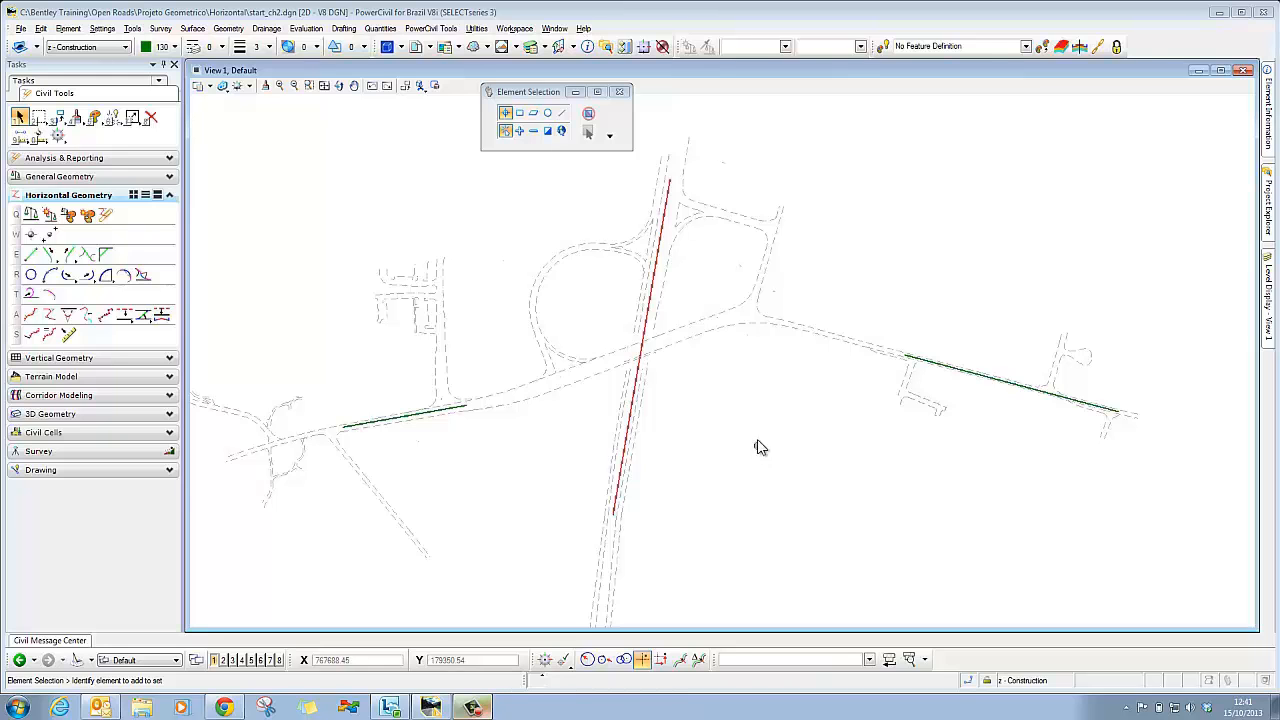
Make the 70 kph UK DMRB TD 9-93 design standard the active one in start_ch2.dgn
click(785, 46)
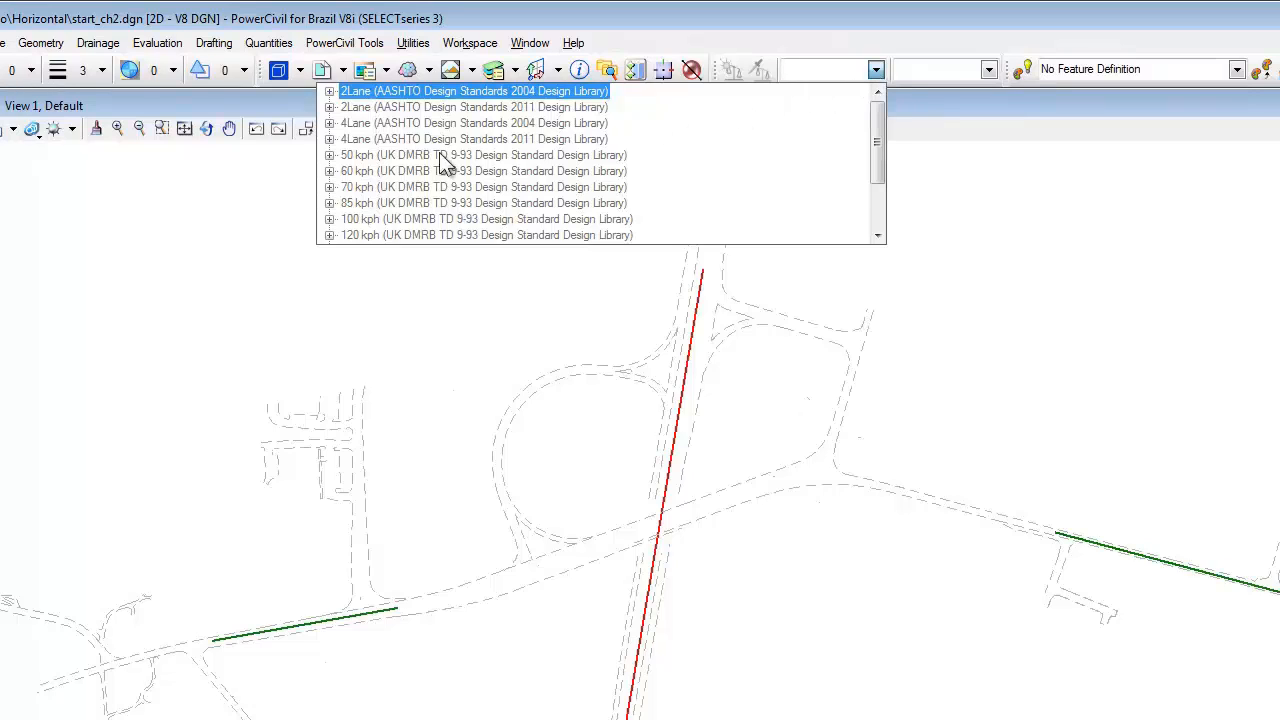
click(365, 187)
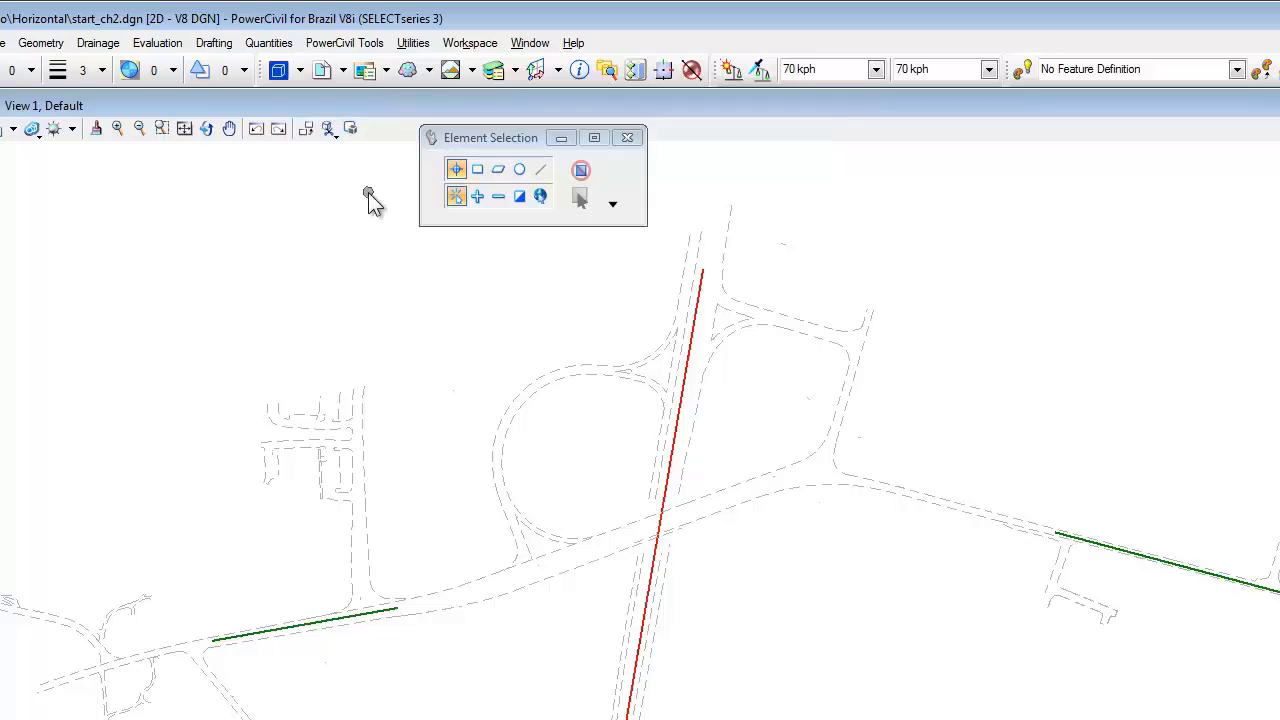
click(760, 72)
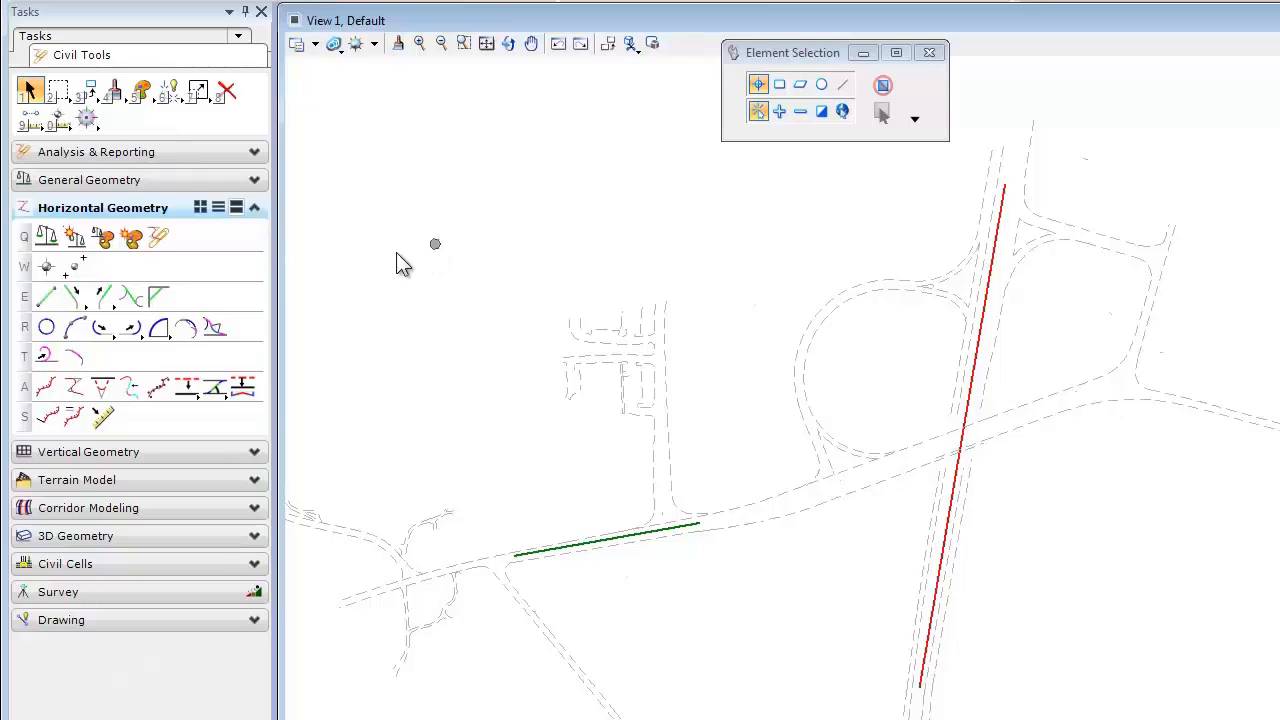
Draw a Simple Arc From Element off the east end of the western green line with radius 510, arc length 250 and Back trimming
drag(131, 337, 235, 346)
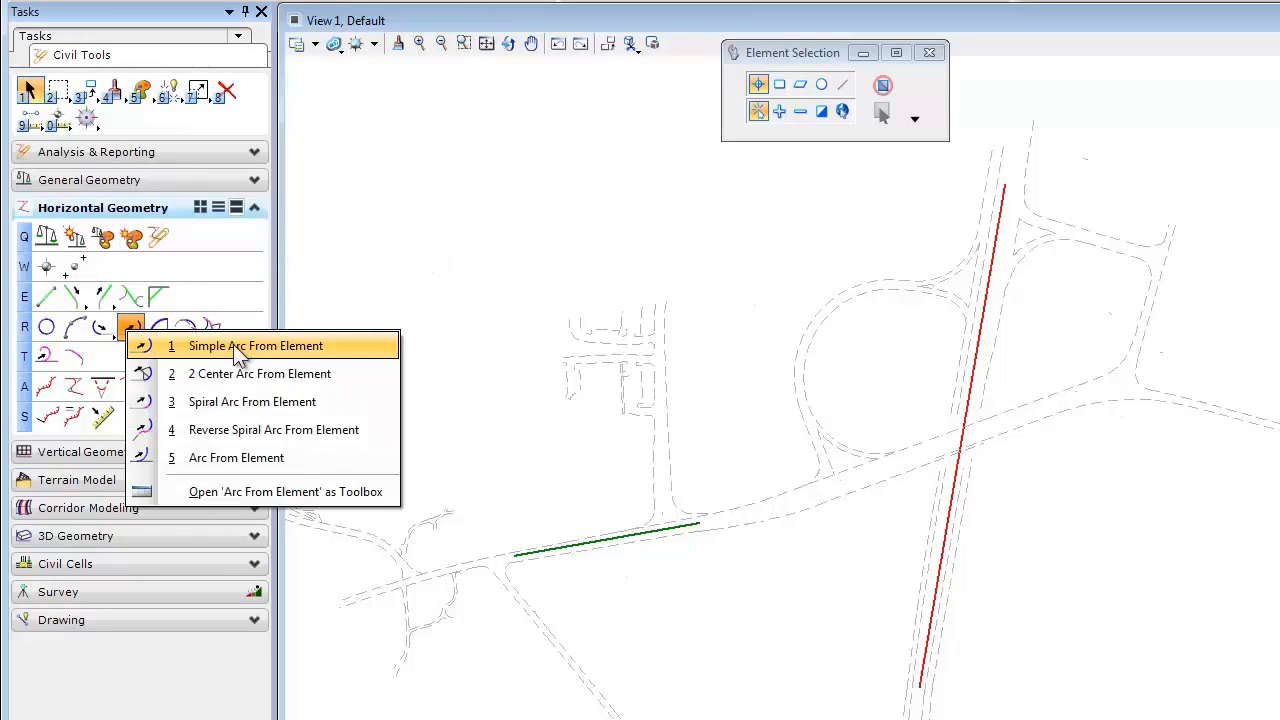
click(313, 347)
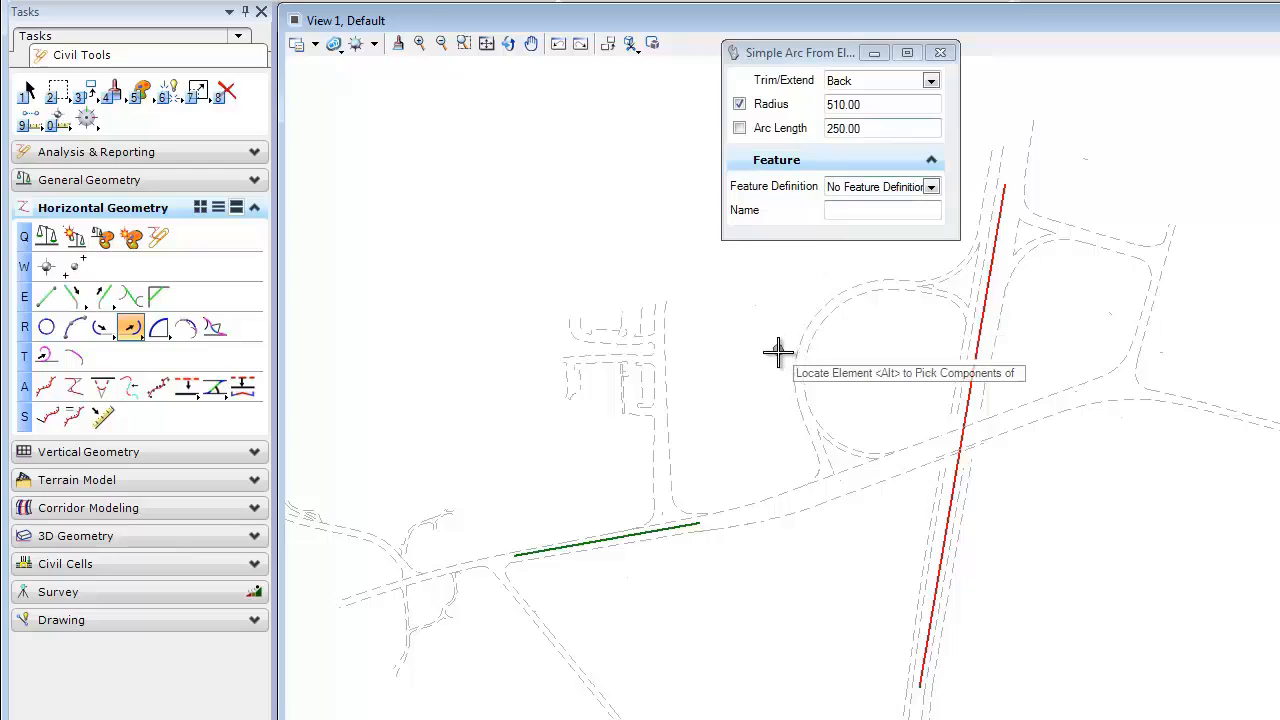
click(700, 522)
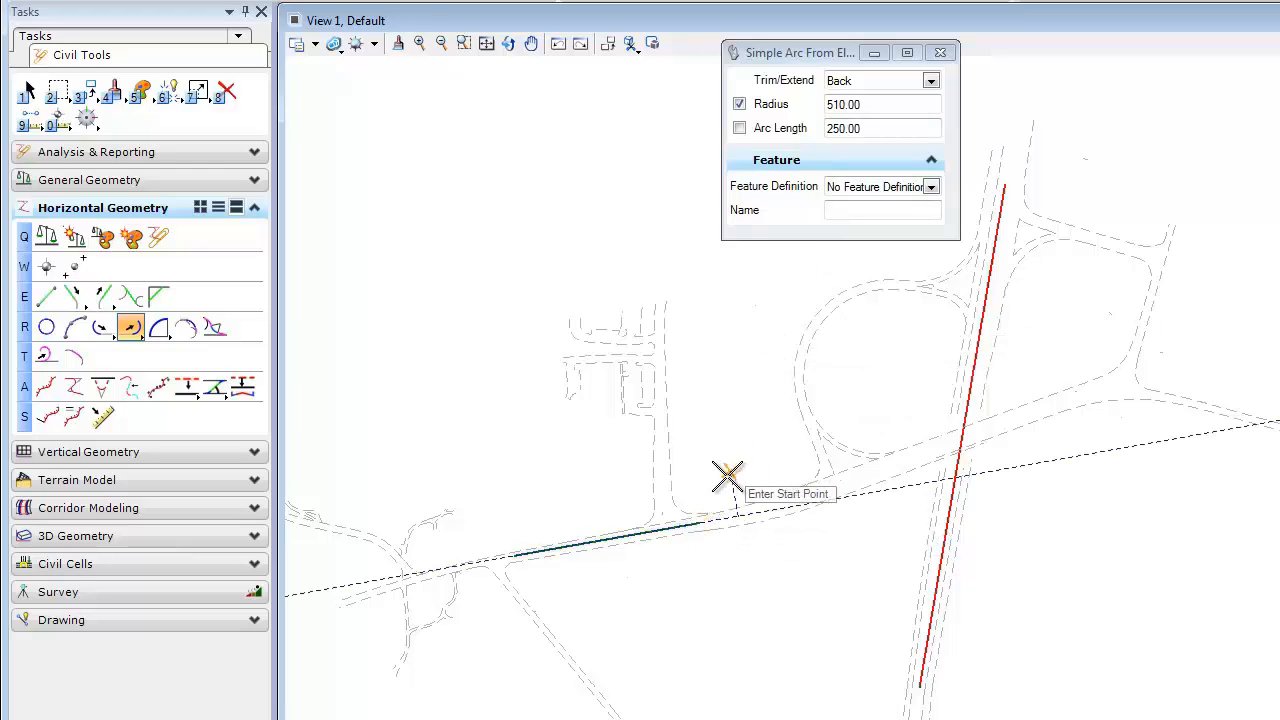
click(697, 524)
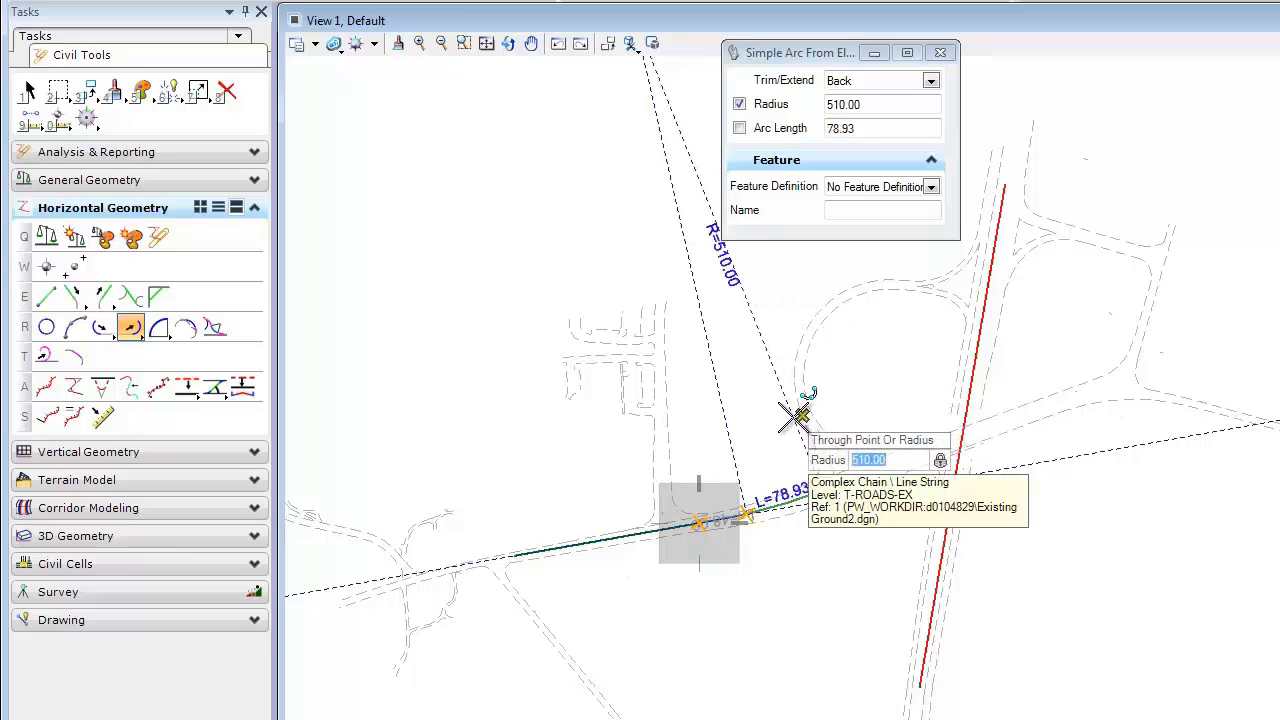
click(857, 393)
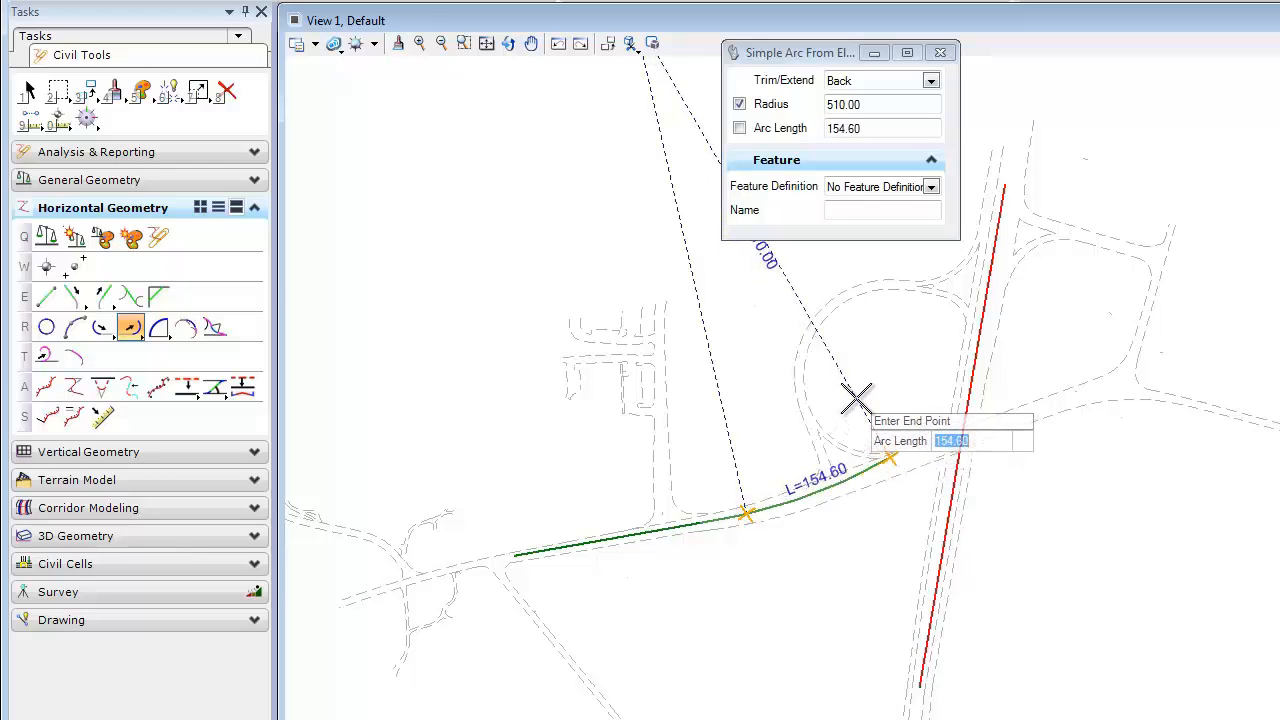
text(250)
key(Return)
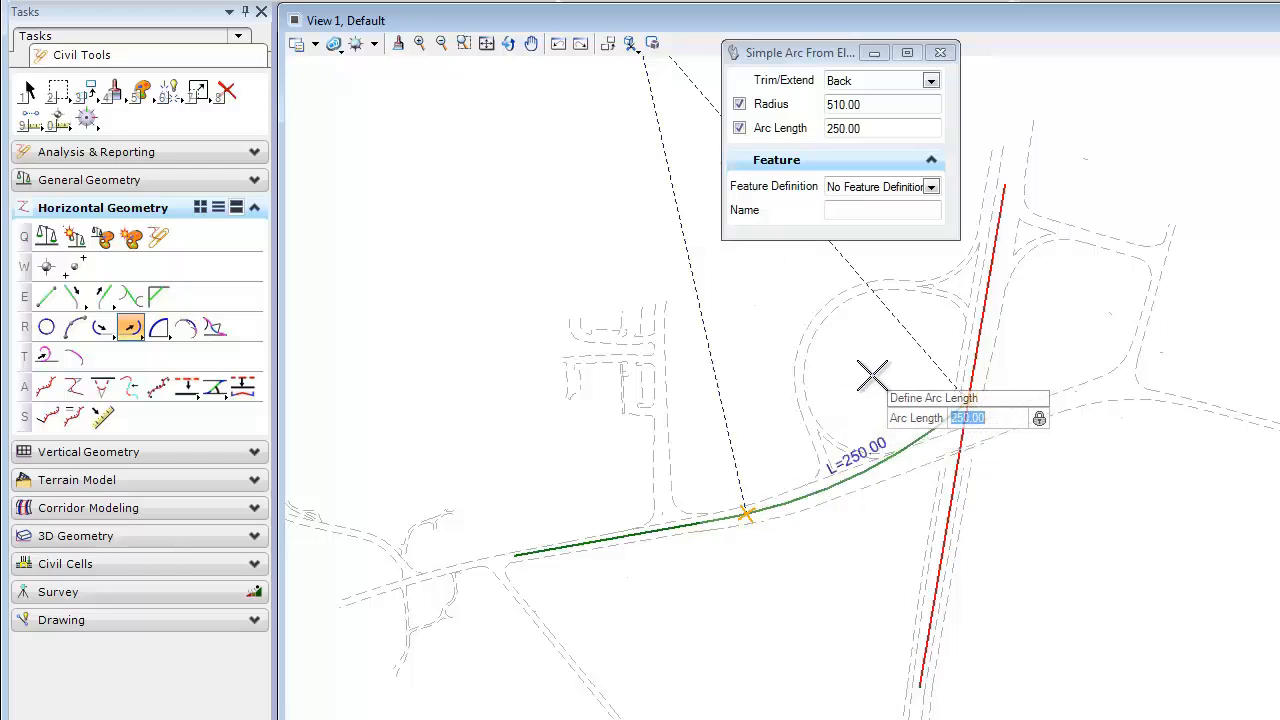
click(871, 375)
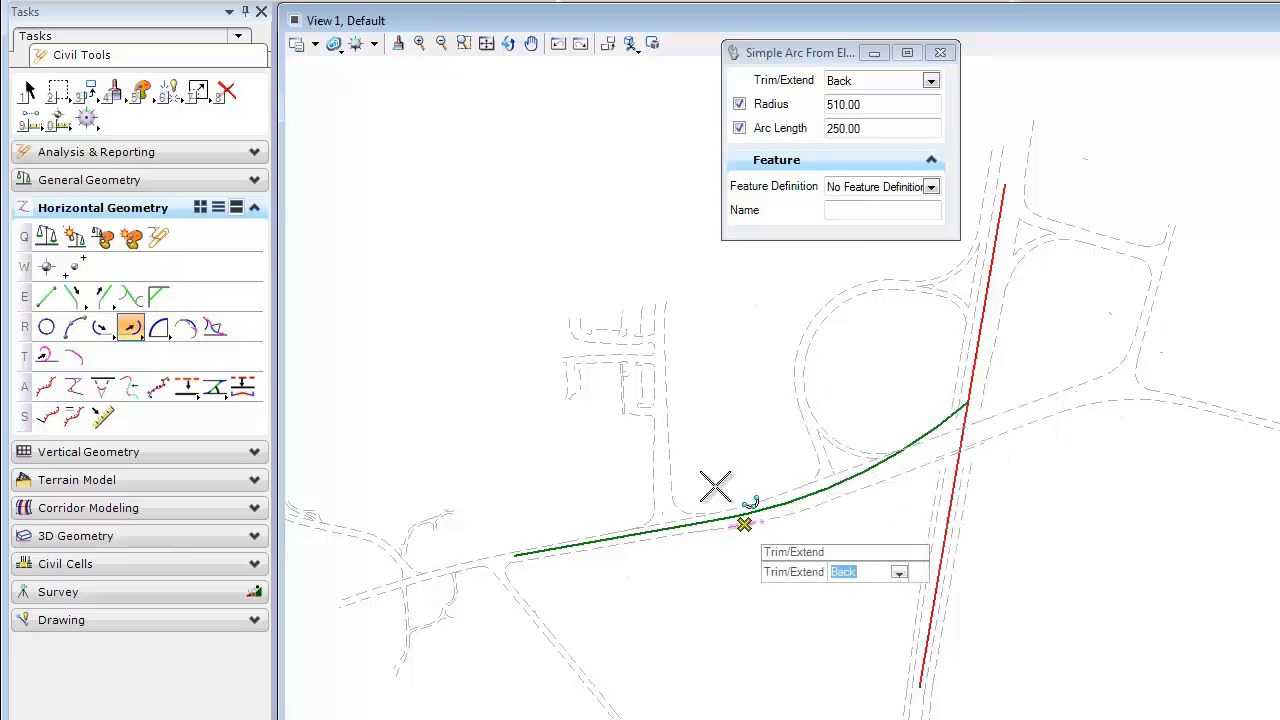
click(770, 566)
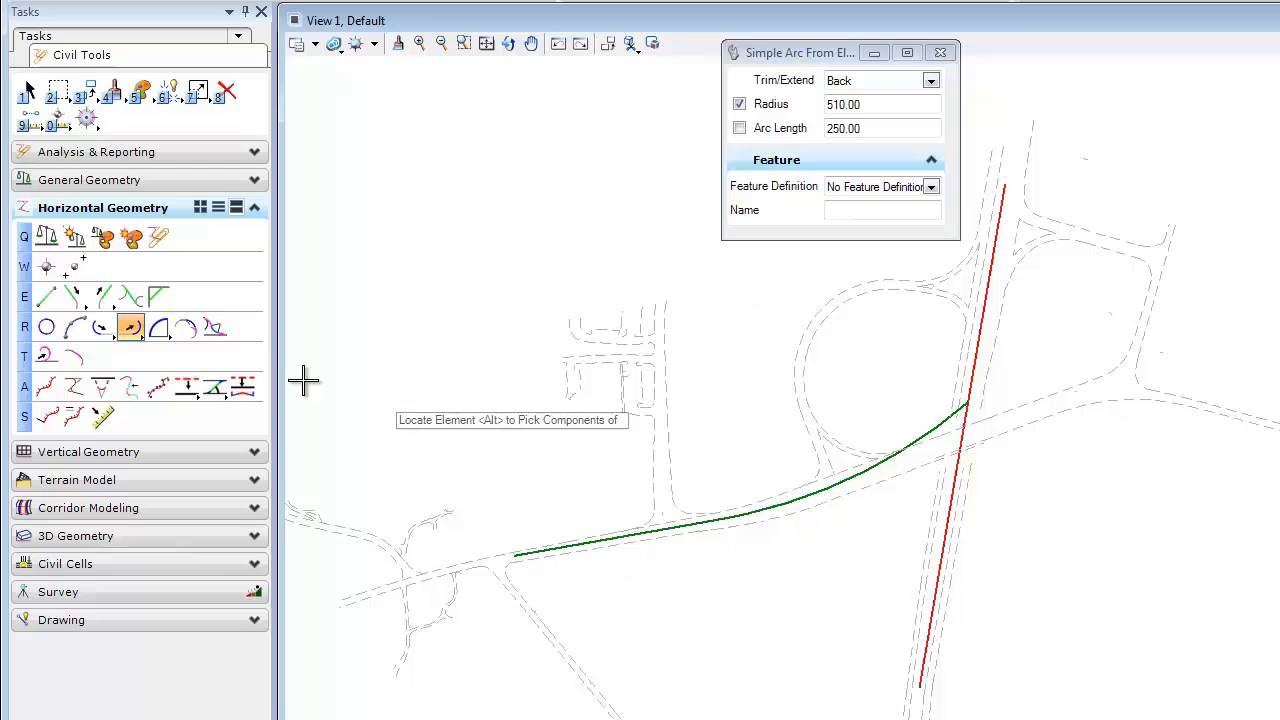
Draw a counter-clockwise Arc From Element off the eastern line's west end: offset 0, radius 510, arc length 300, spiral length 48, Back trimming
click(128, 327)
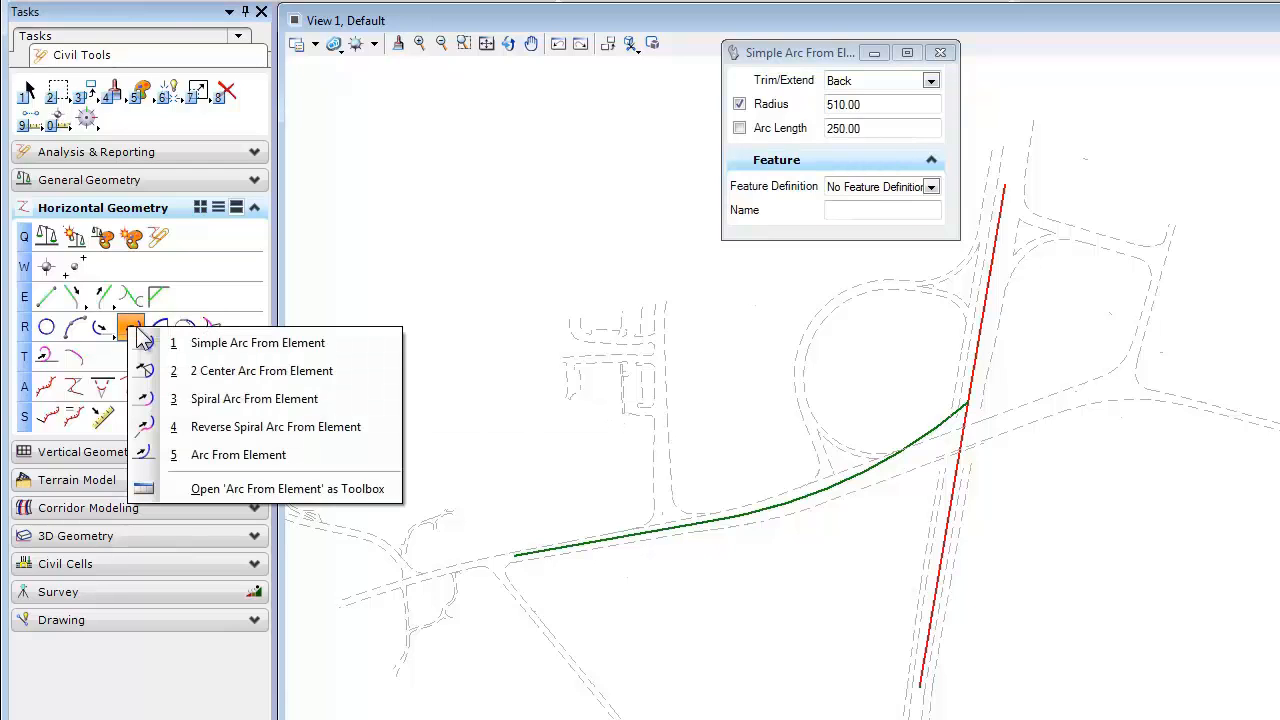
click(317, 453)
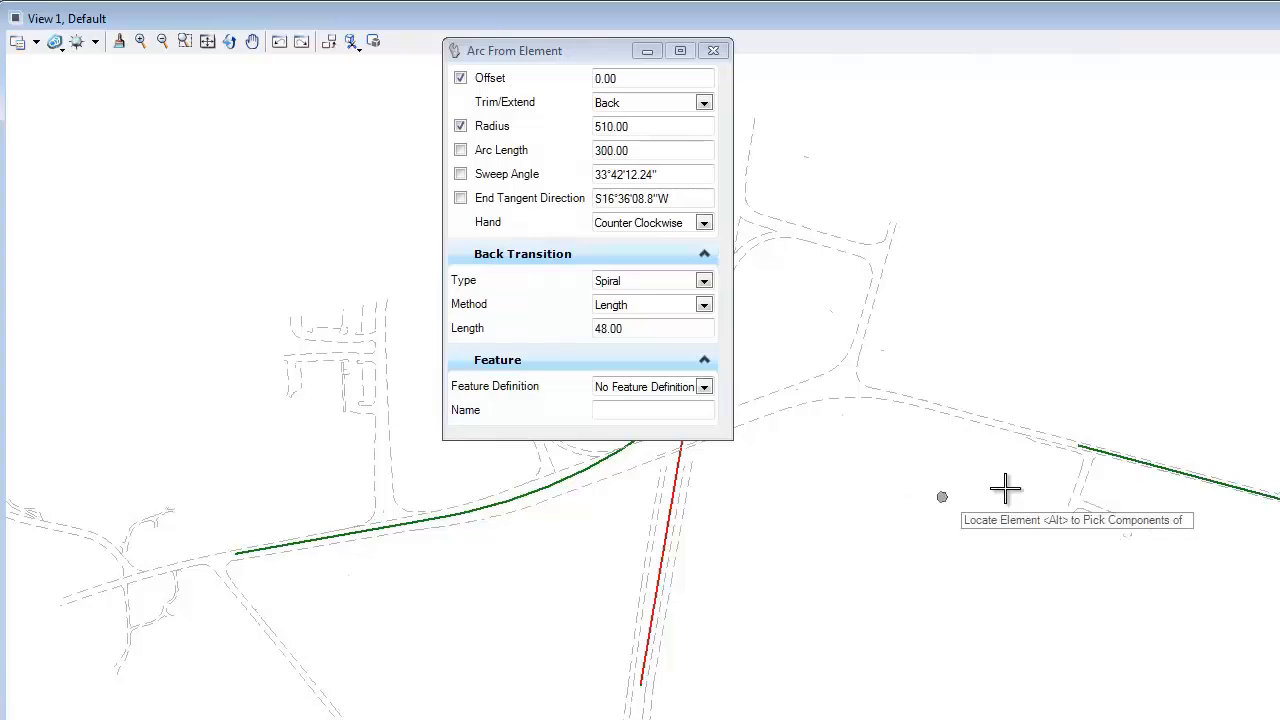
click(1105, 455)
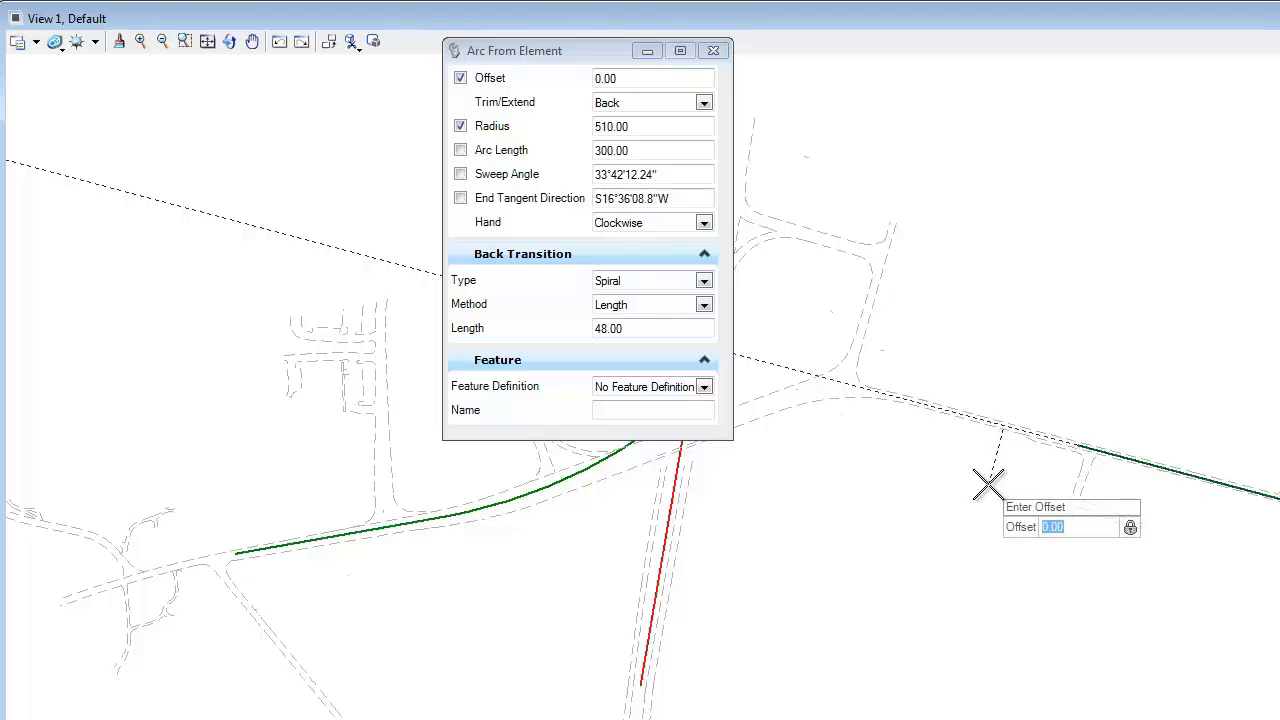
right_click(995, 482)
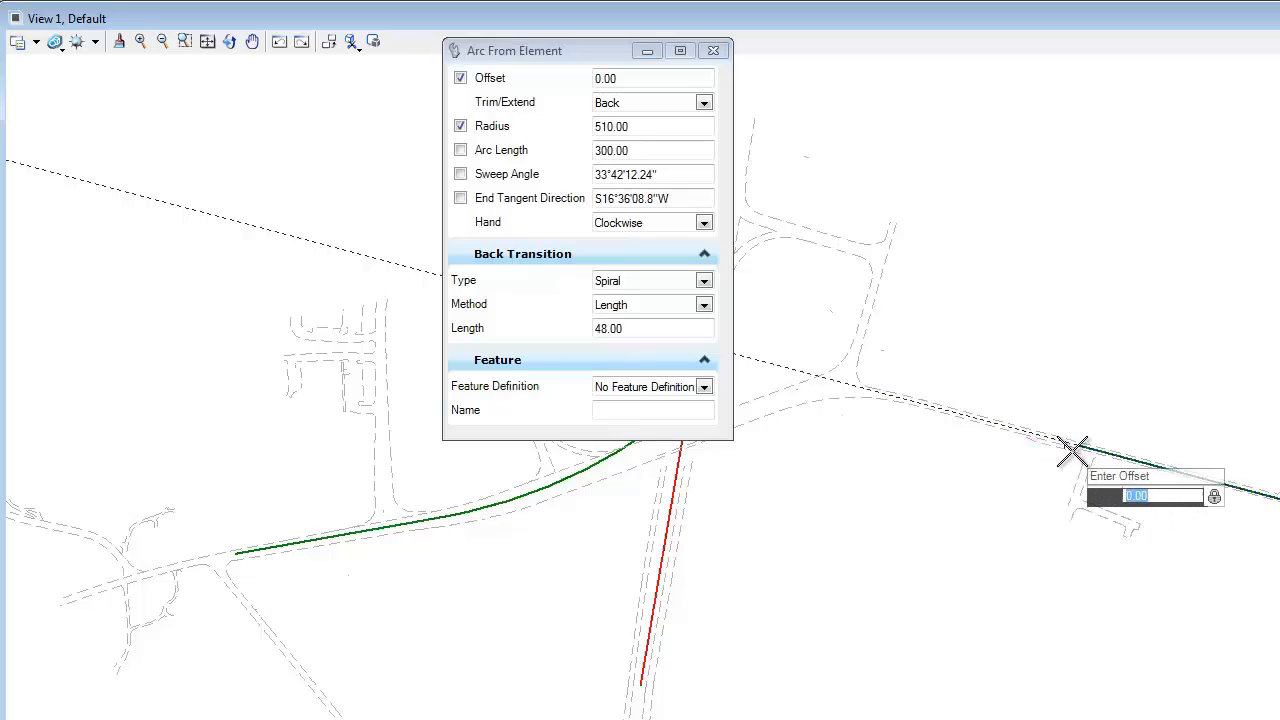
click(1075, 447)
click(1076, 450)
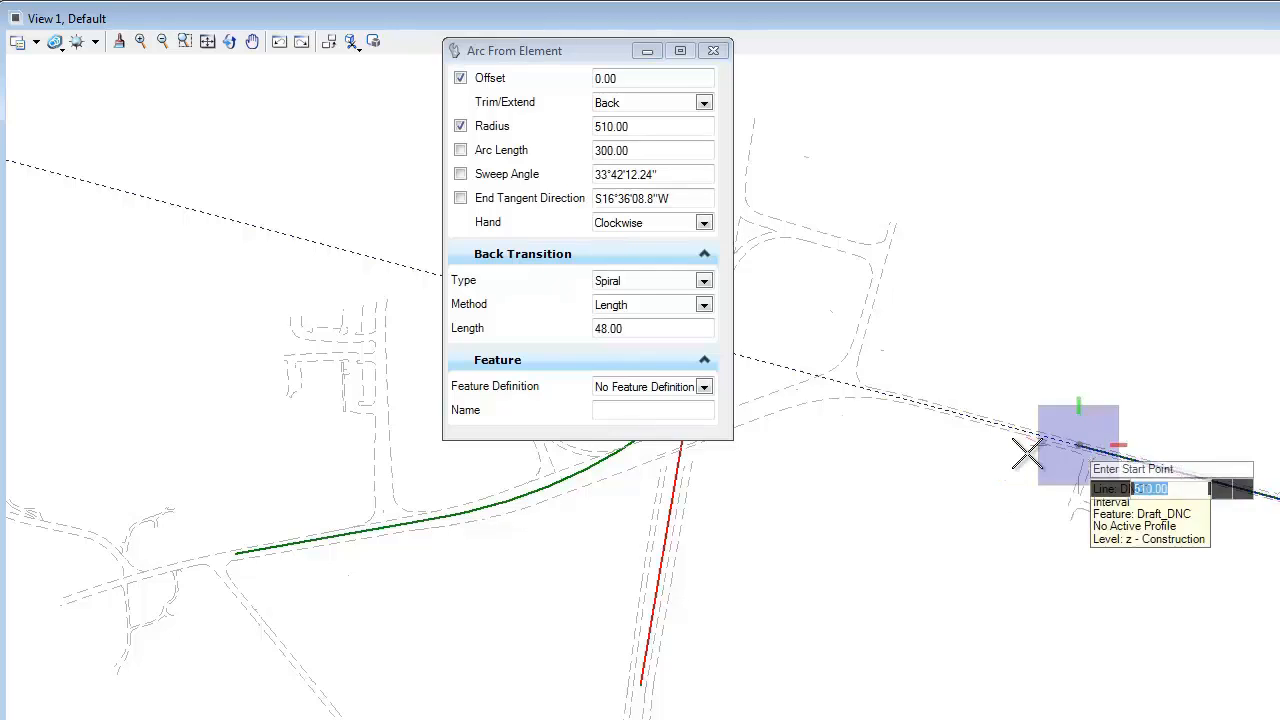
click(1078, 447)
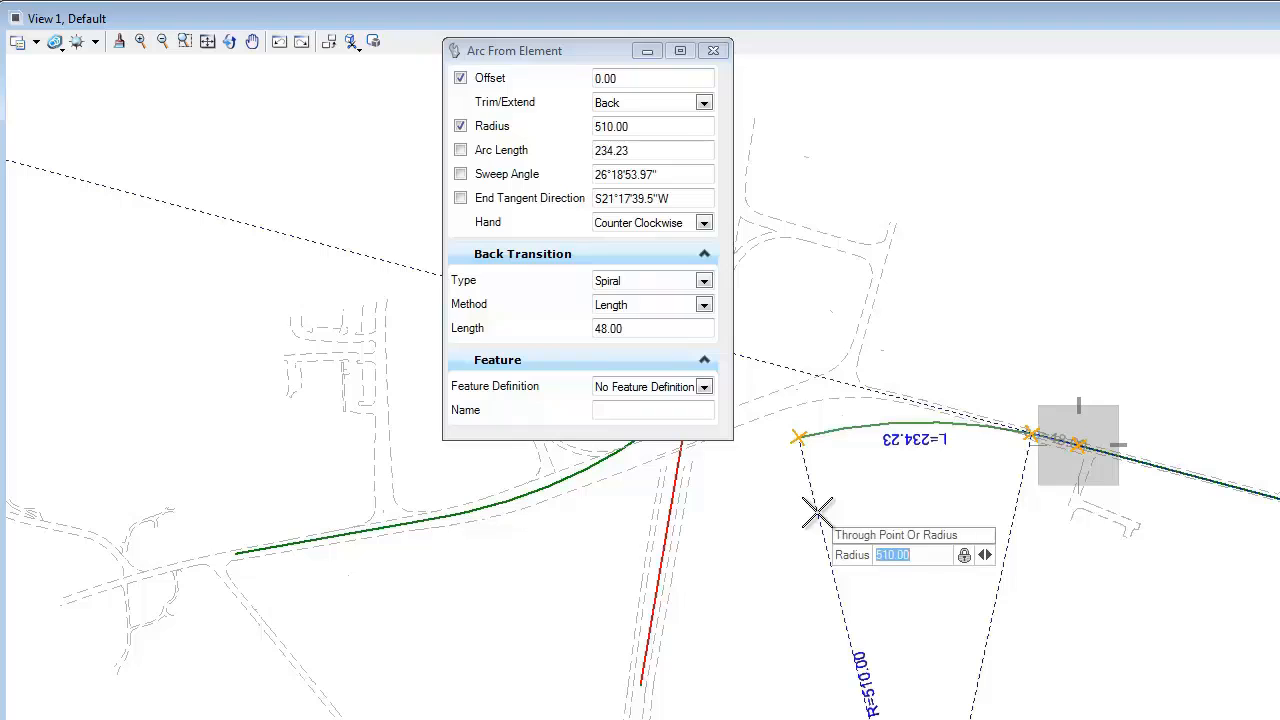
click(817, 512)
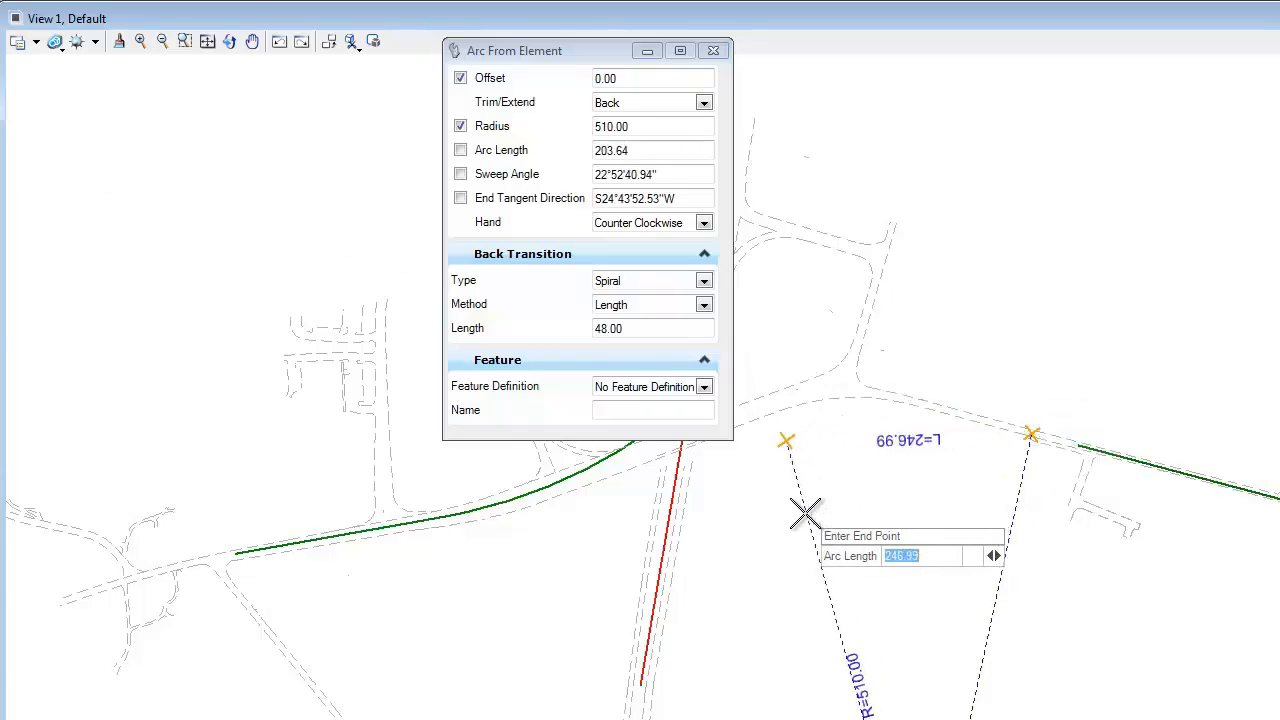
key(Return)
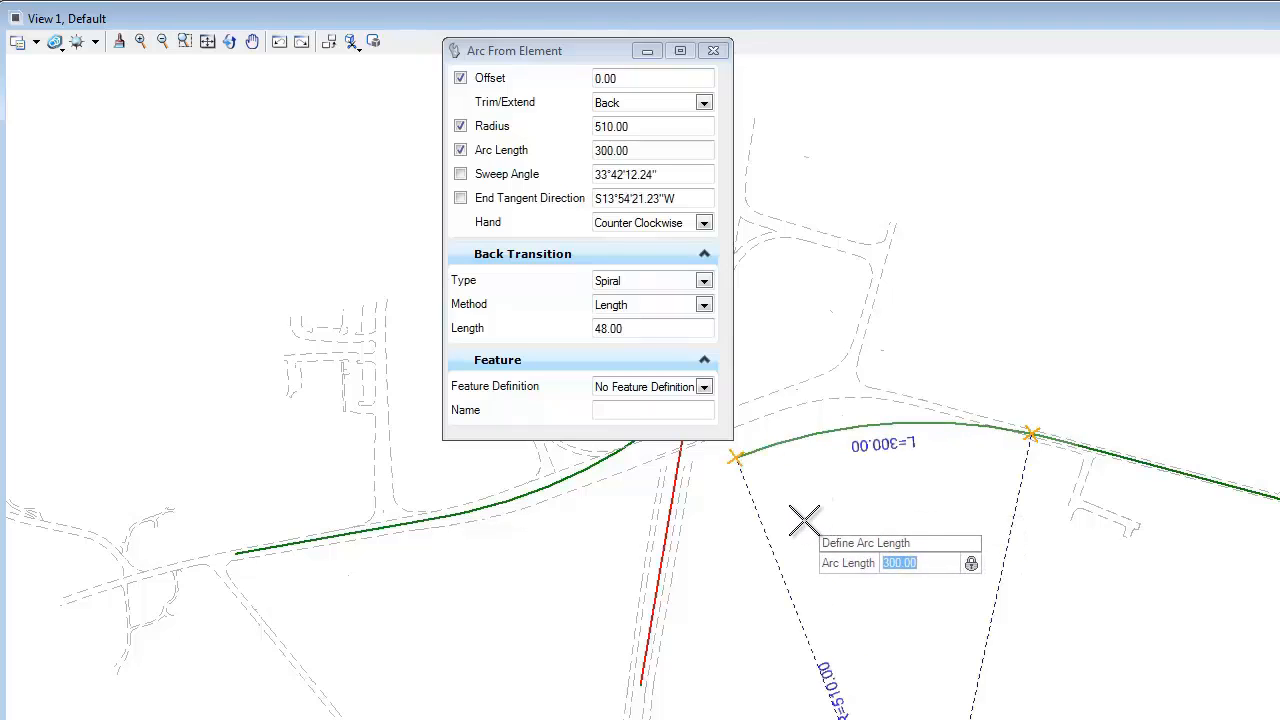
key(Return)
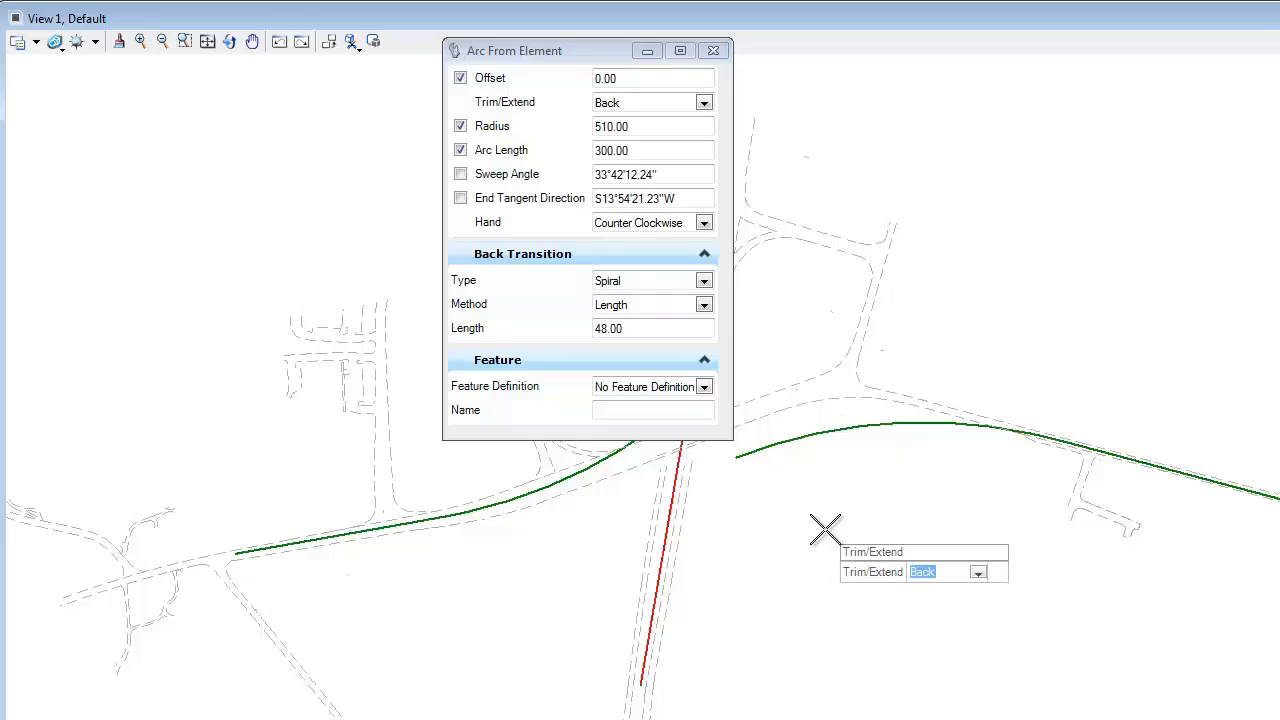
click(826, 528)
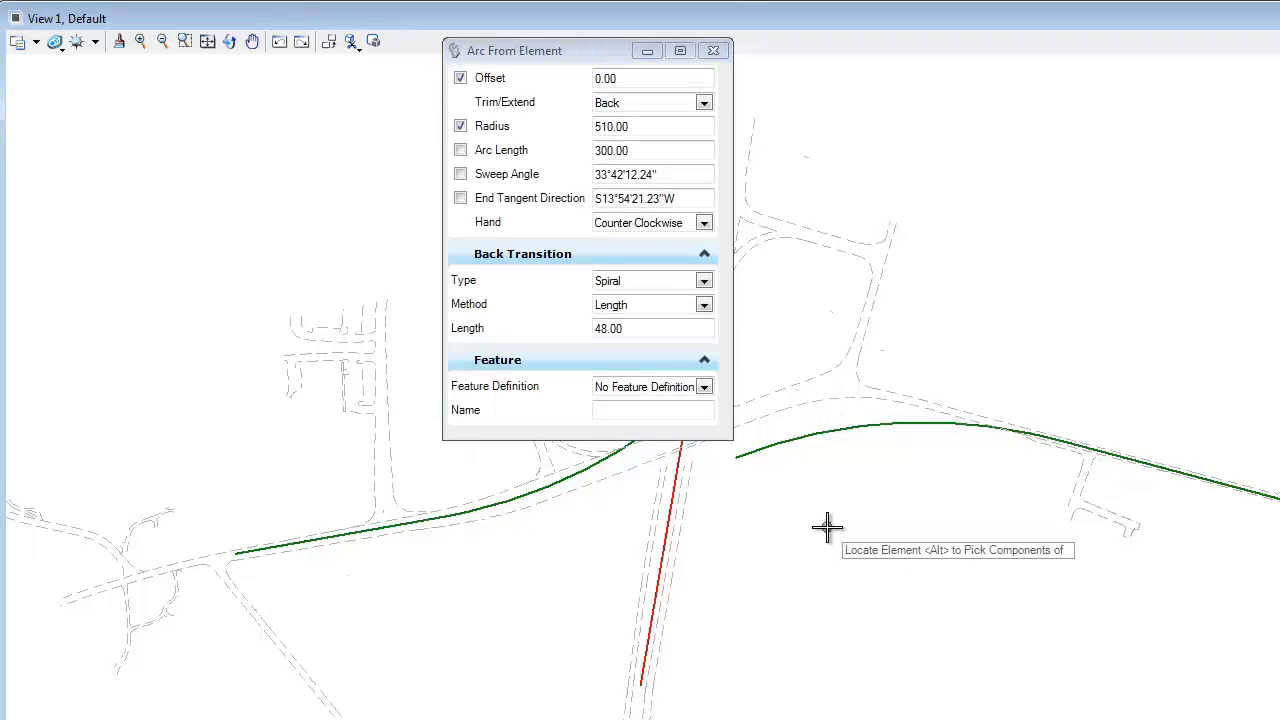
right_click(827, 527)
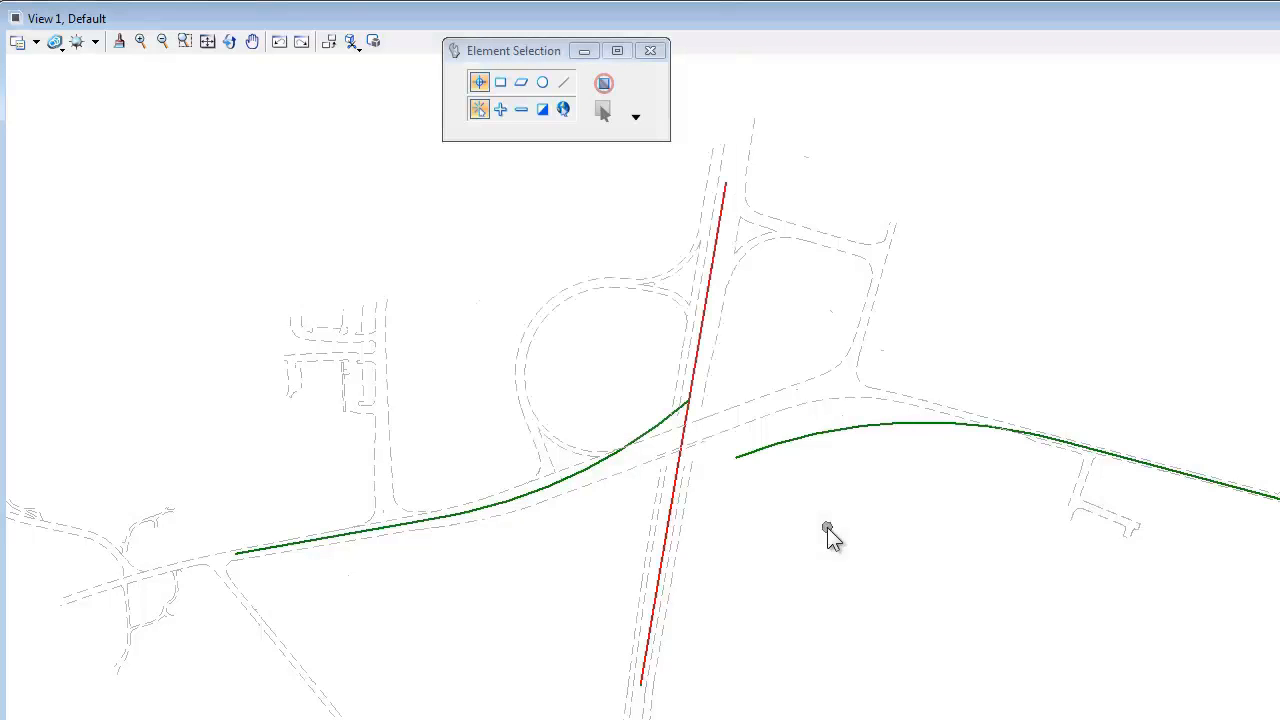
Set the spiral transition length of the eastern arc to 0
click(915, 430)
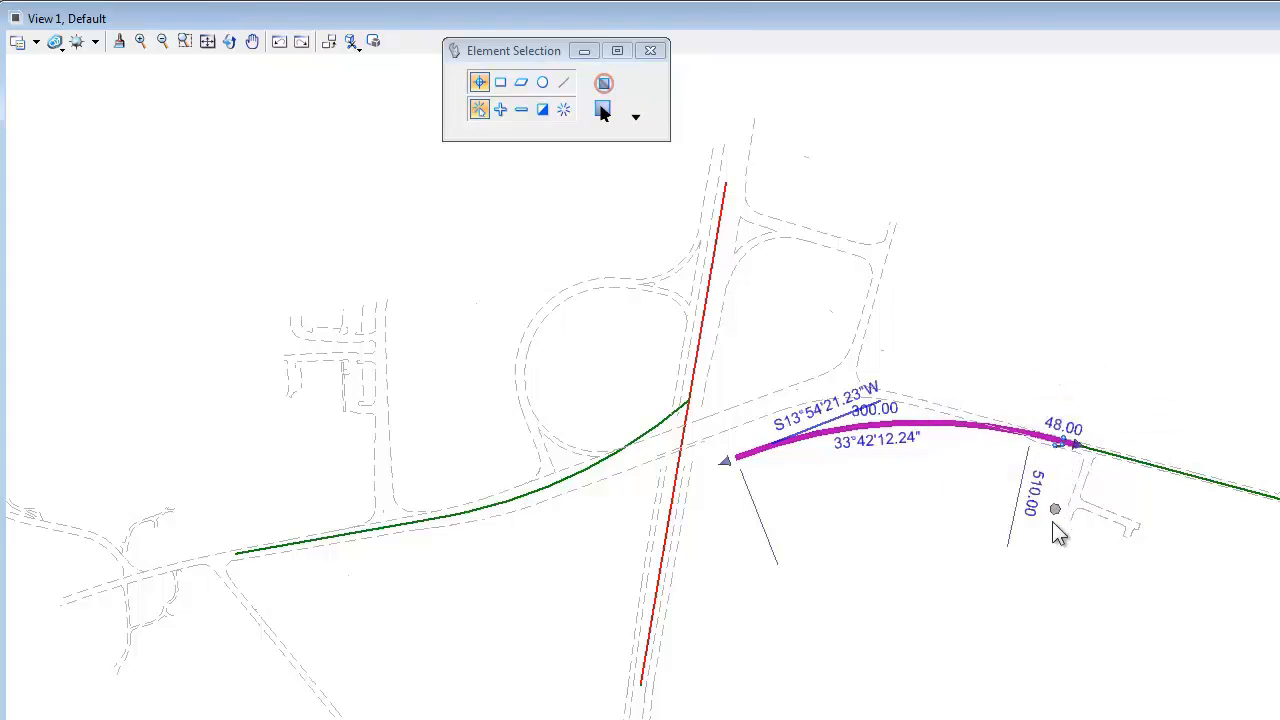
click(1066, 436)
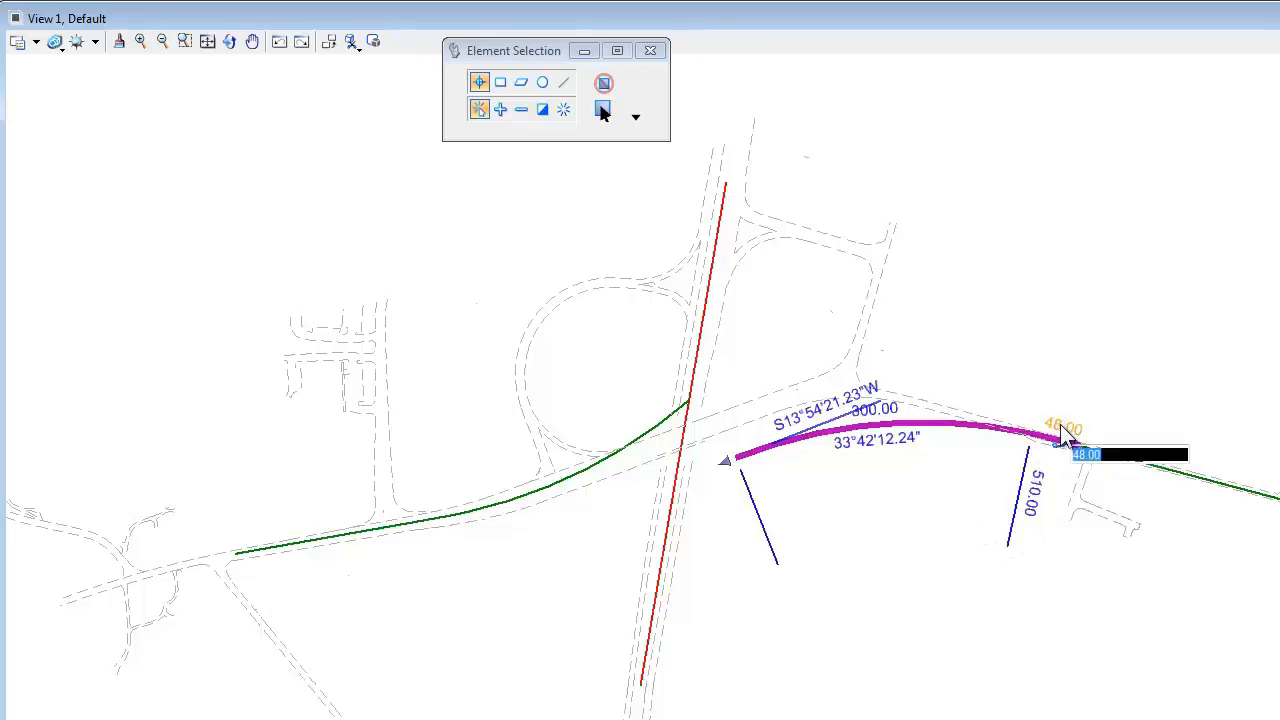
text(0)
key(Return)
click(1097, 372)
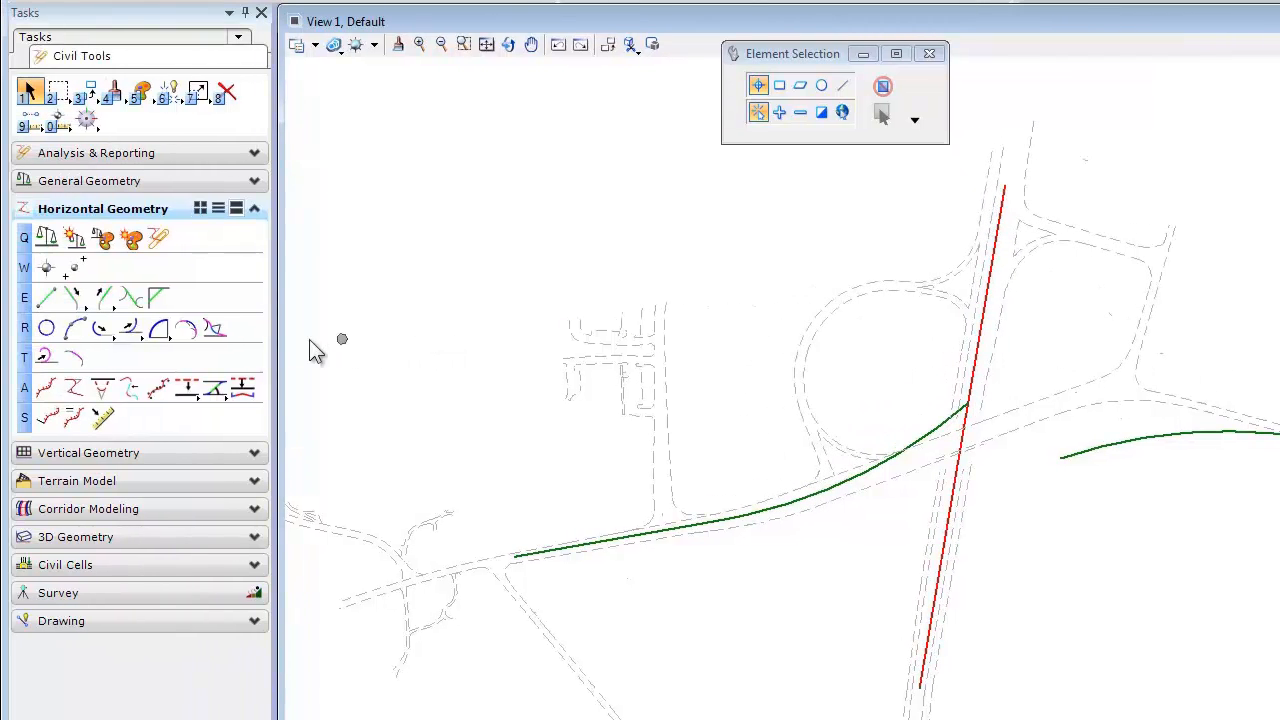
Draw a Line Between Arcs from the western arc to the eastern arc with offsets 0, transition lengths 0, solution 3 and Both trimming
click(137, 306)
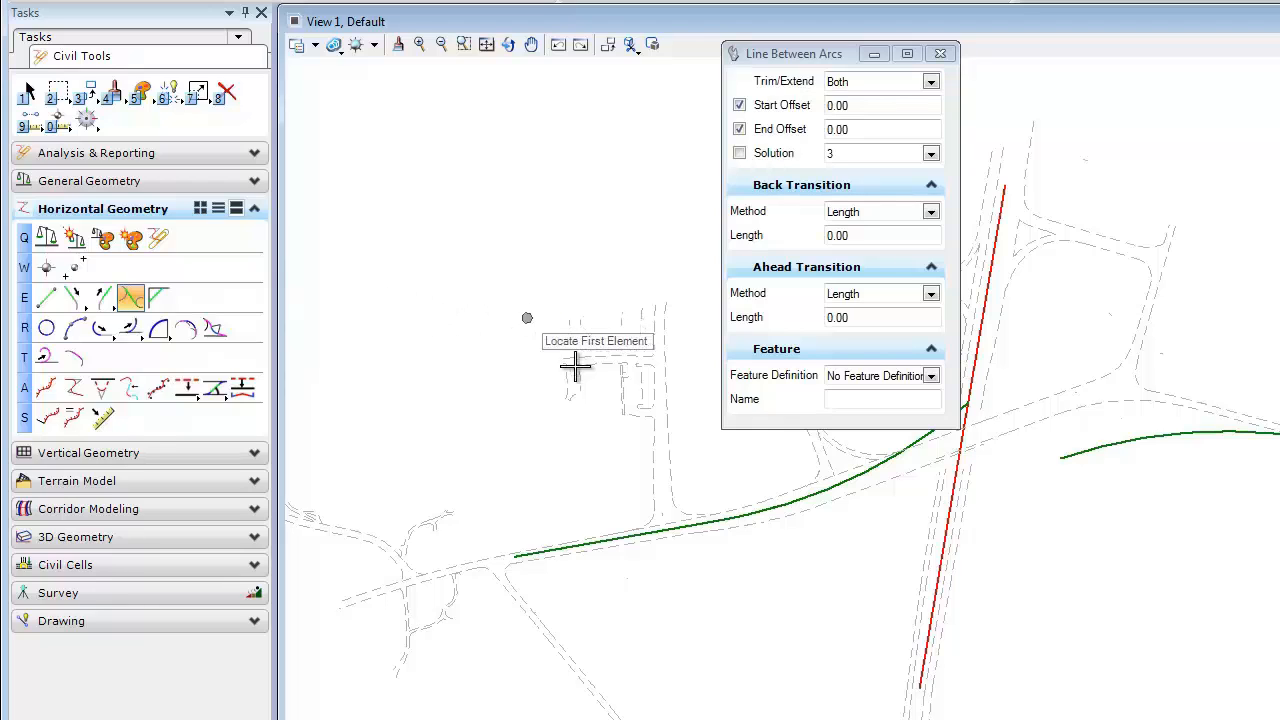
click(813, 492)
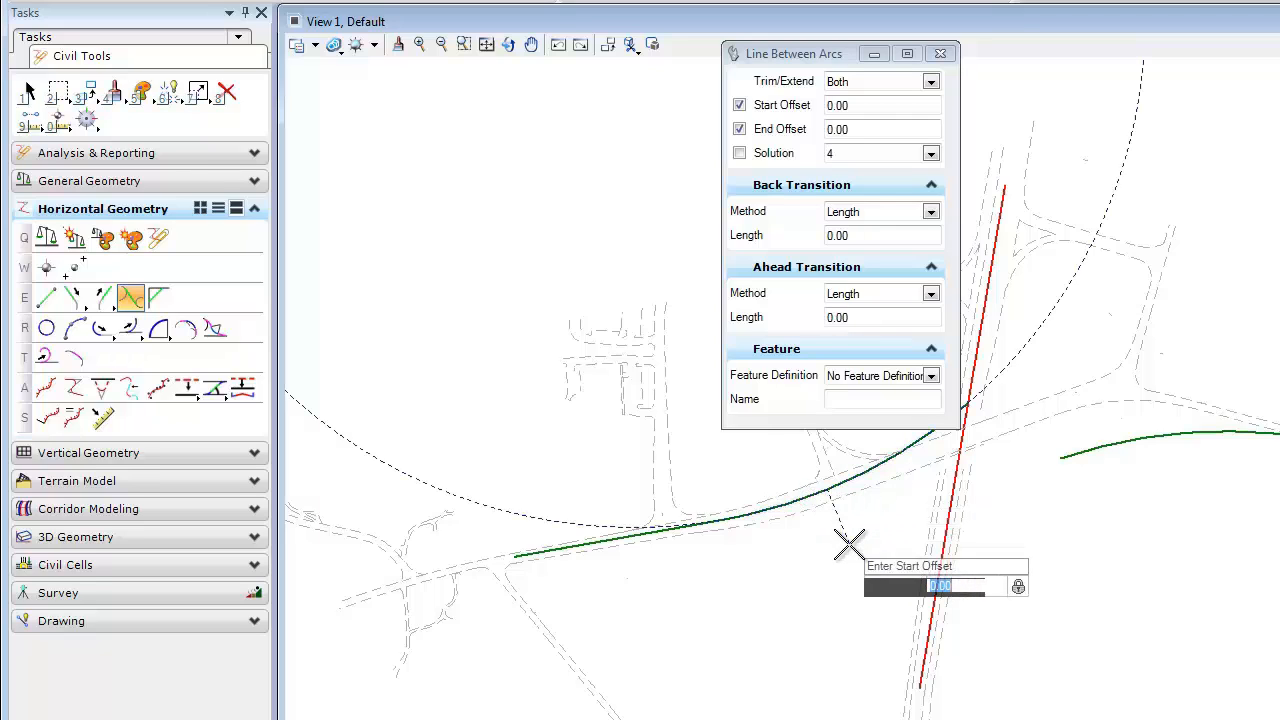
click(849, 541)
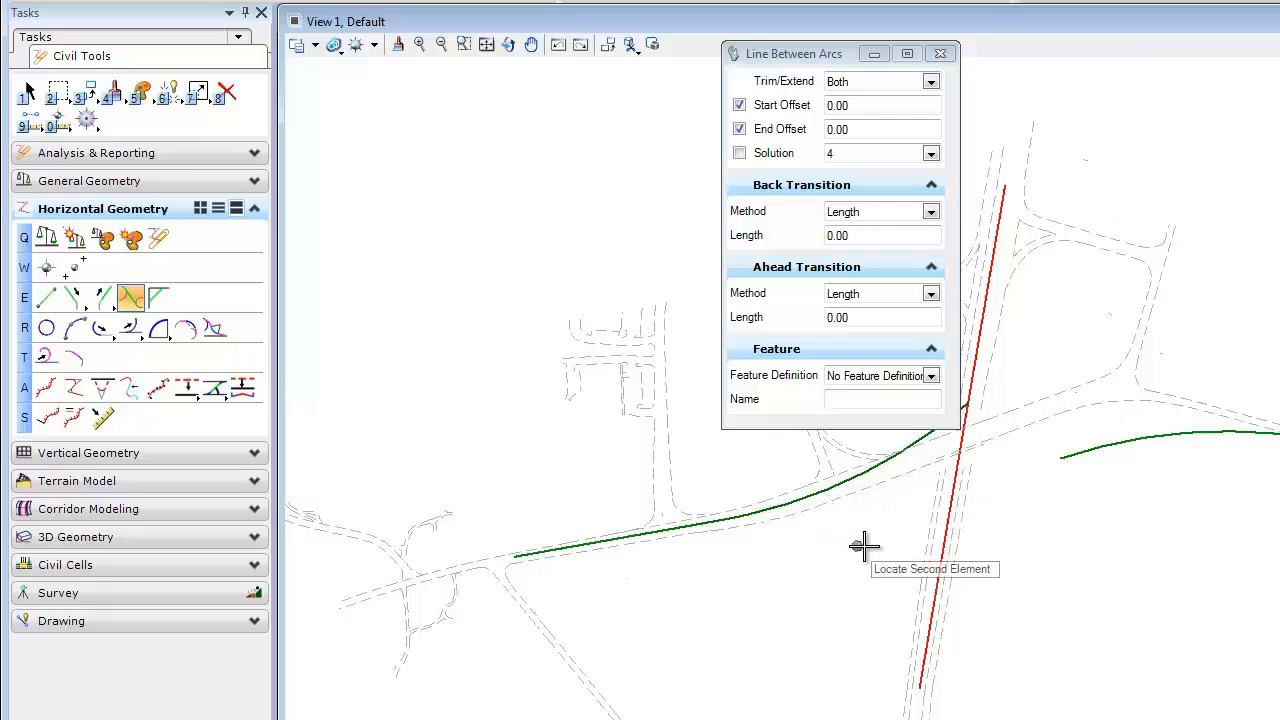
click(1099, 450)
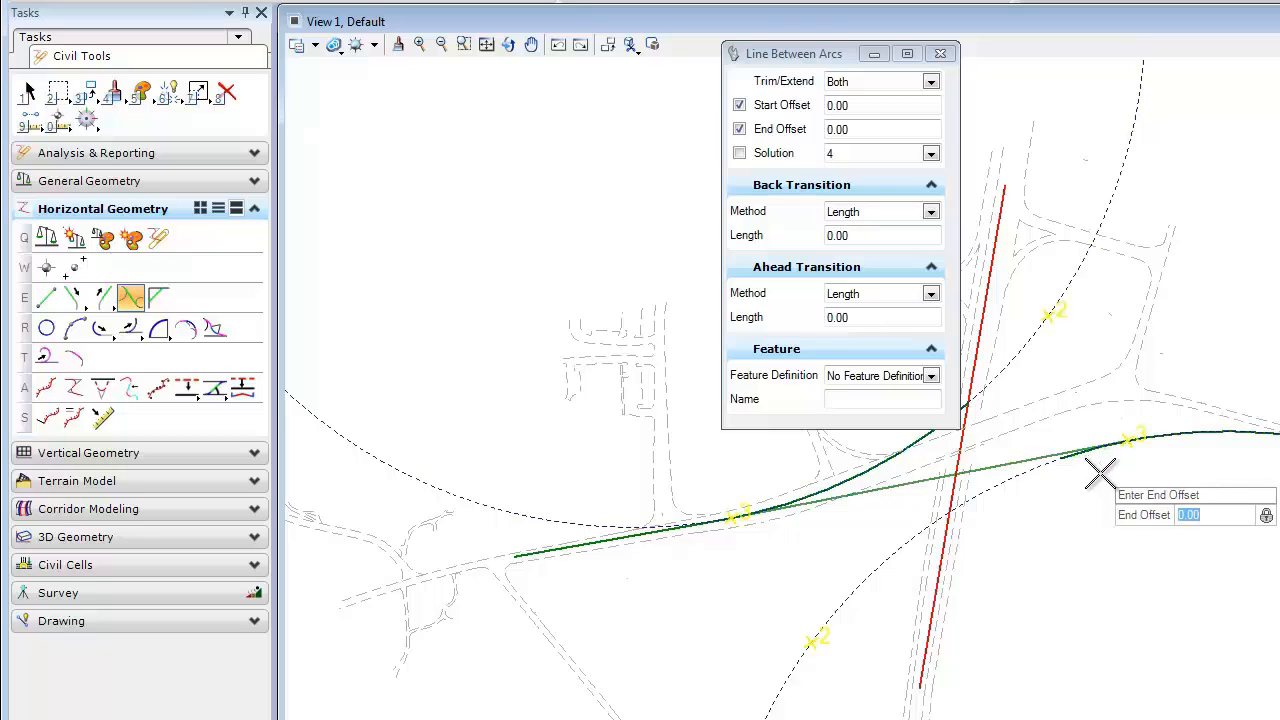
click(1103, 482)
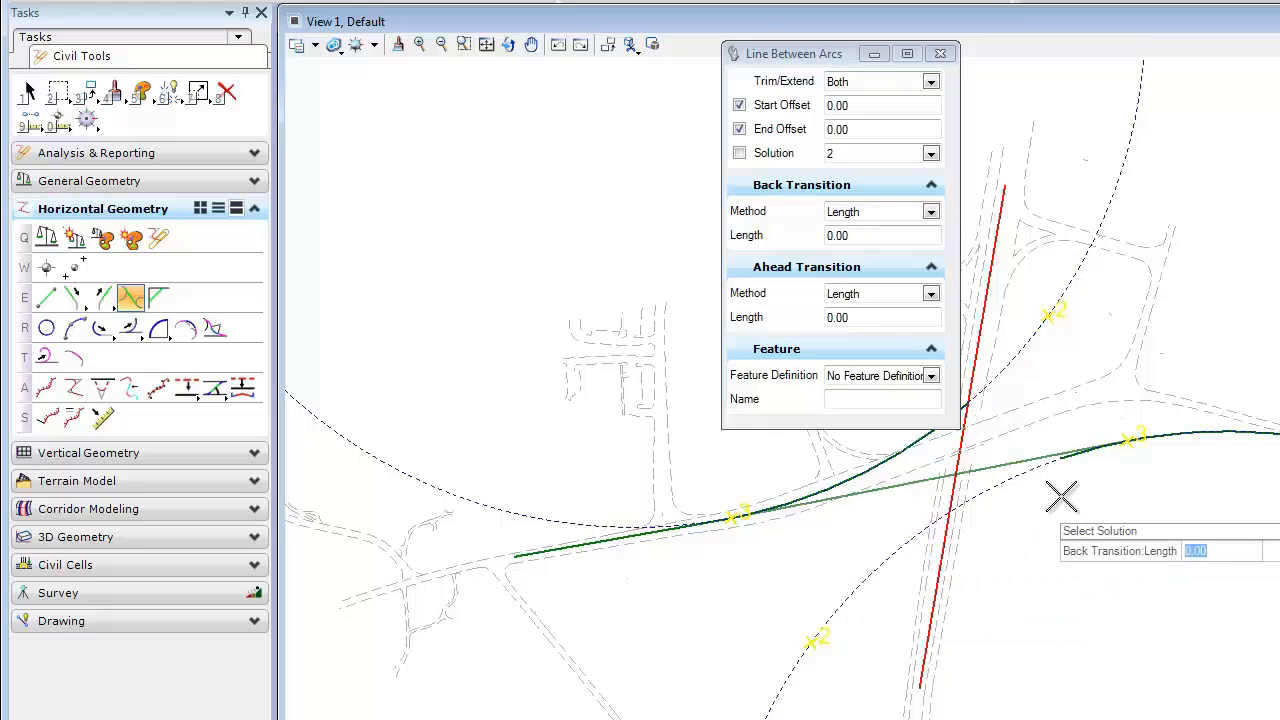
click(1118, 471)
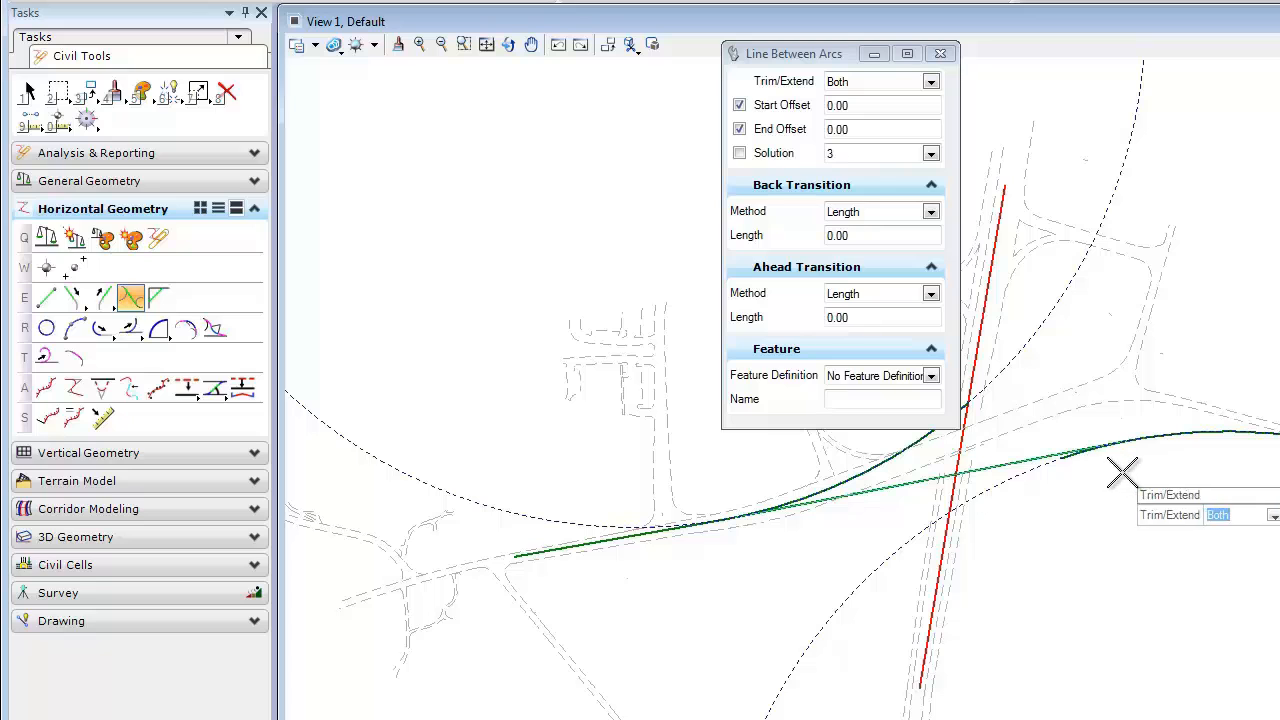
click(1121, 472)
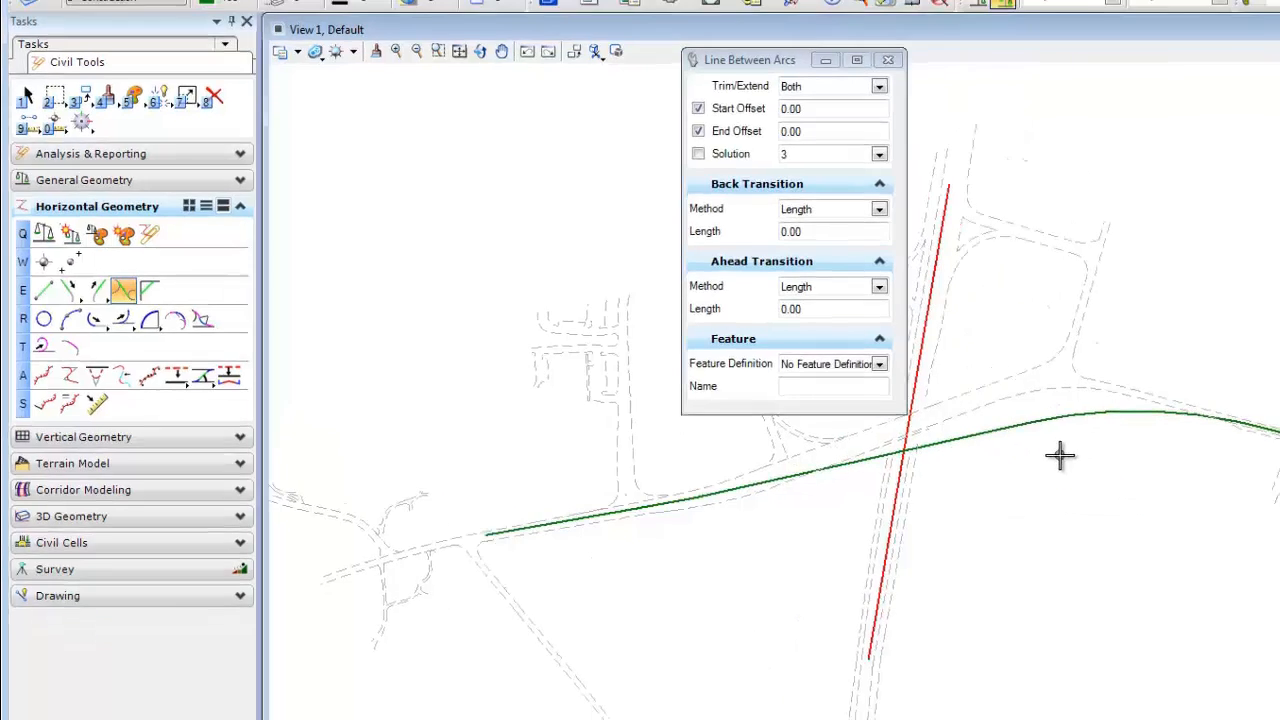
key(Escape)
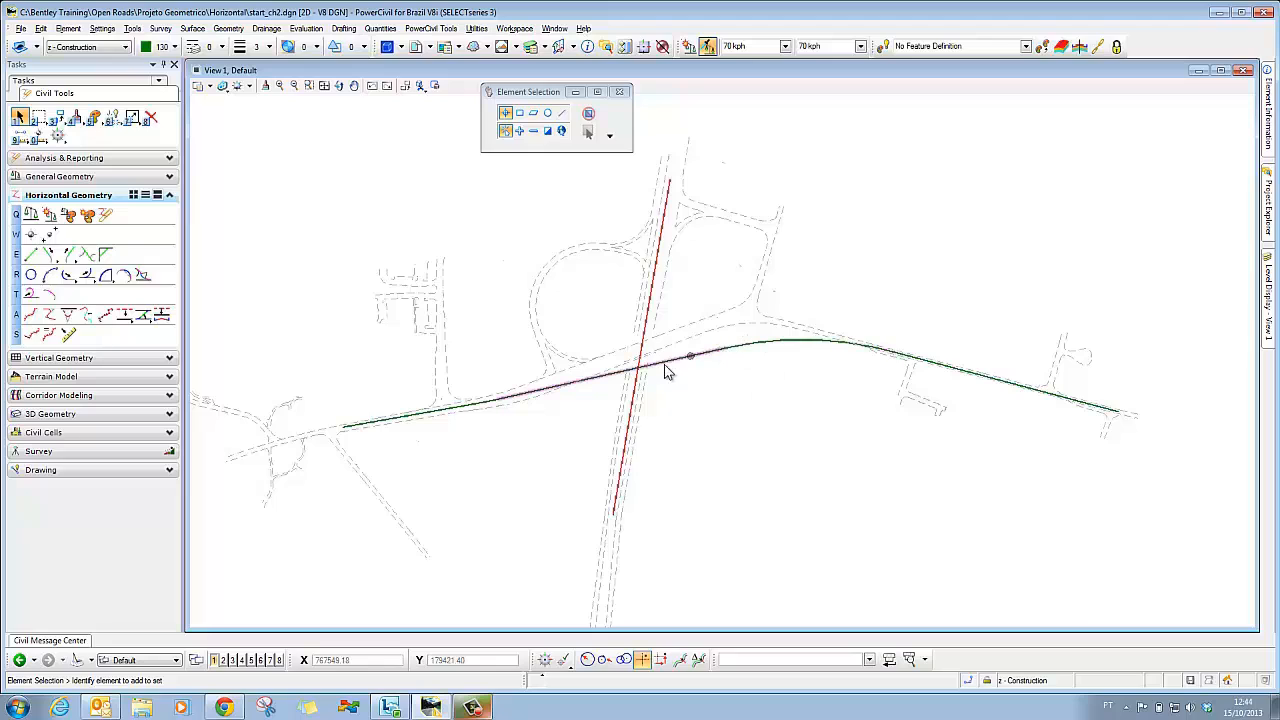
Create an Automatic complex element named Via Principal from the connected green elements, with feature definition Geom_Centerline and maximum gap 0.03
mouse_move(491, 400)
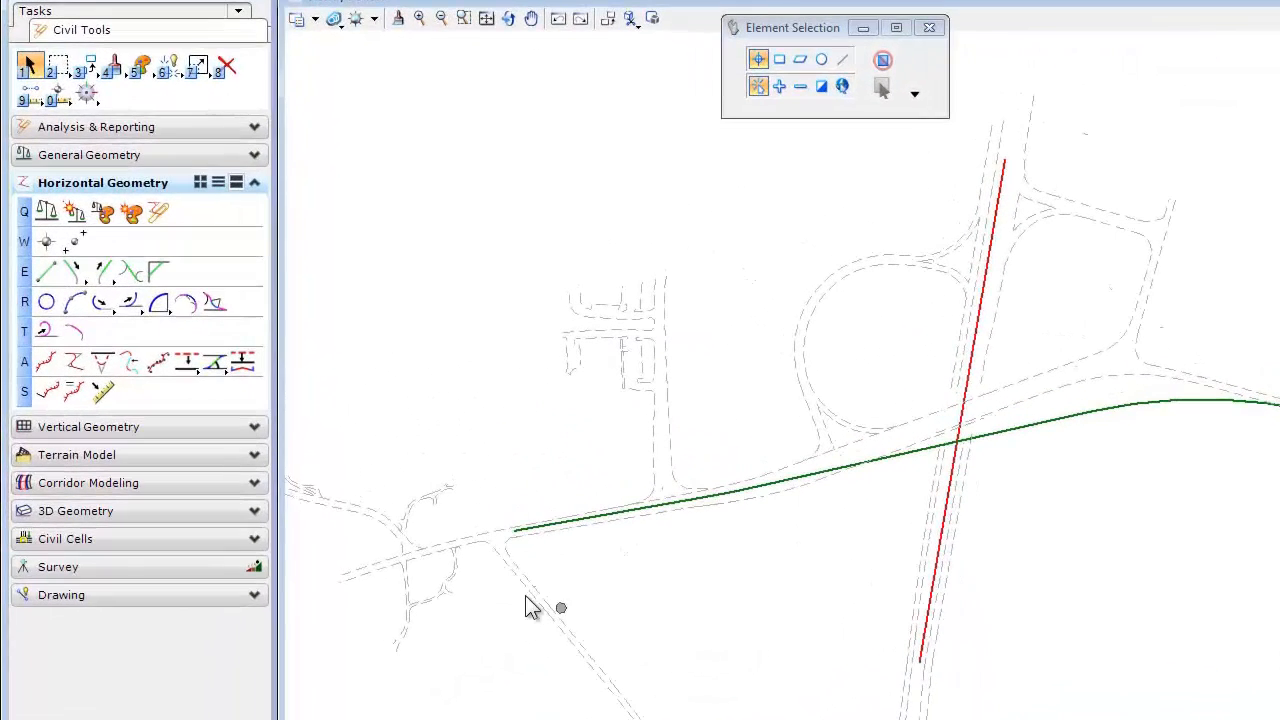
click(46, 364)
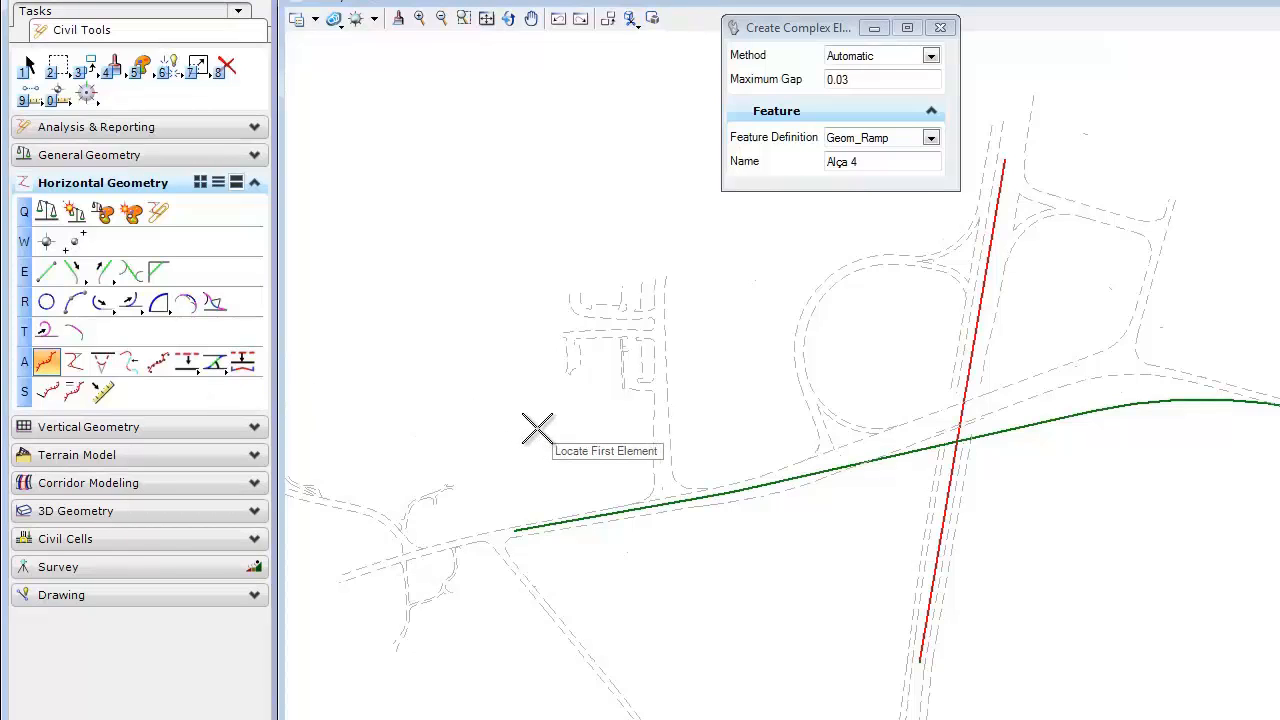
click(930, 138)
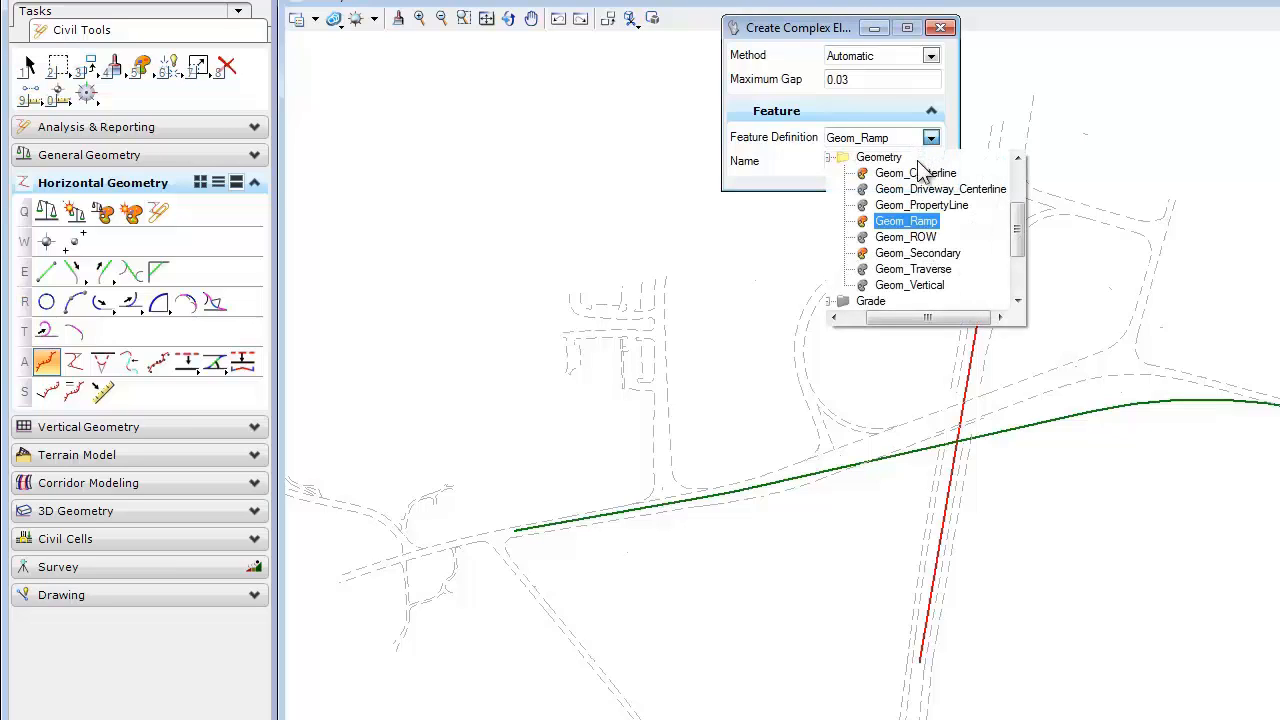
click(915, 173)
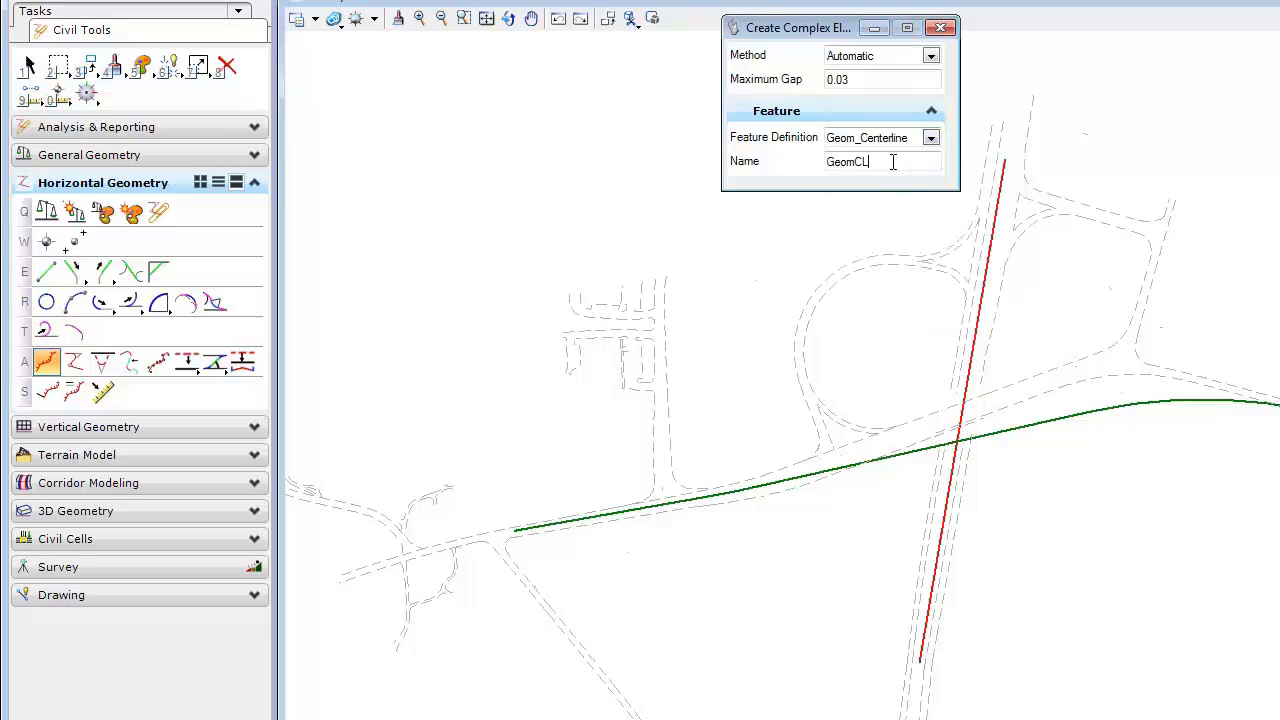
drag(891, 161, 797, 175)
text(Via Principal)
key(Tab)
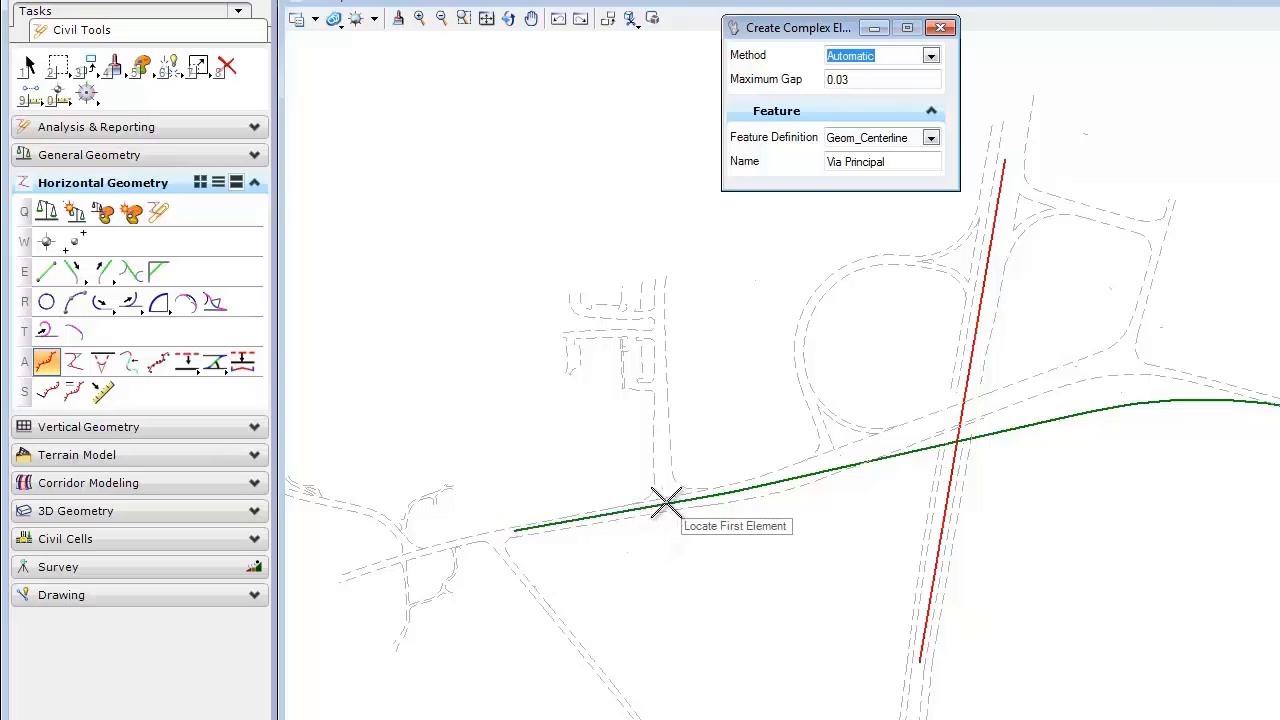
click(537, 526)
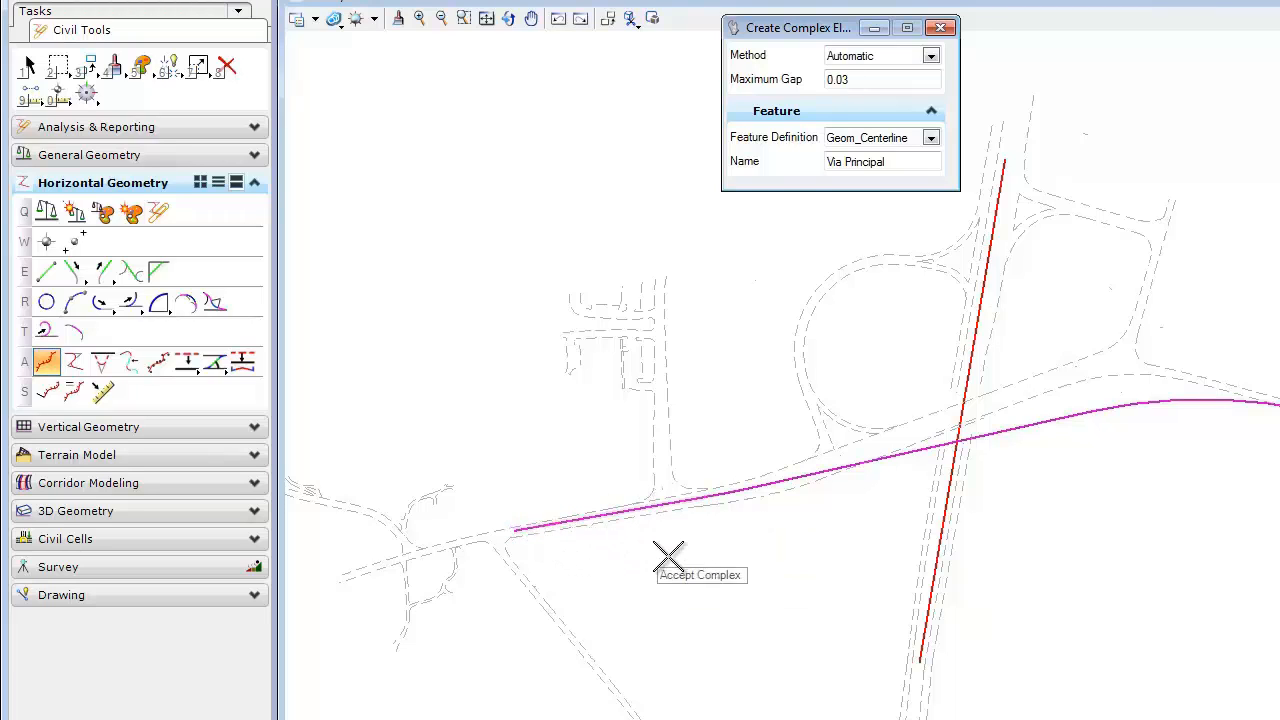
click(760, 562)
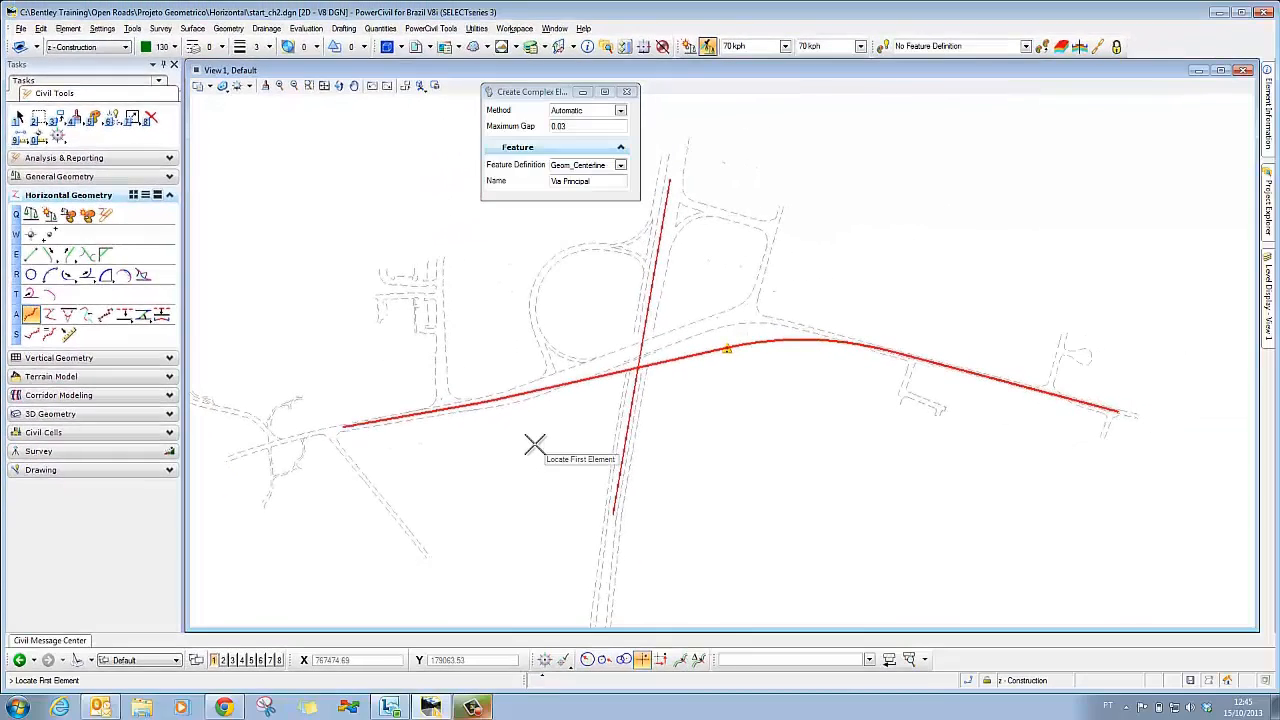
key(Escape)
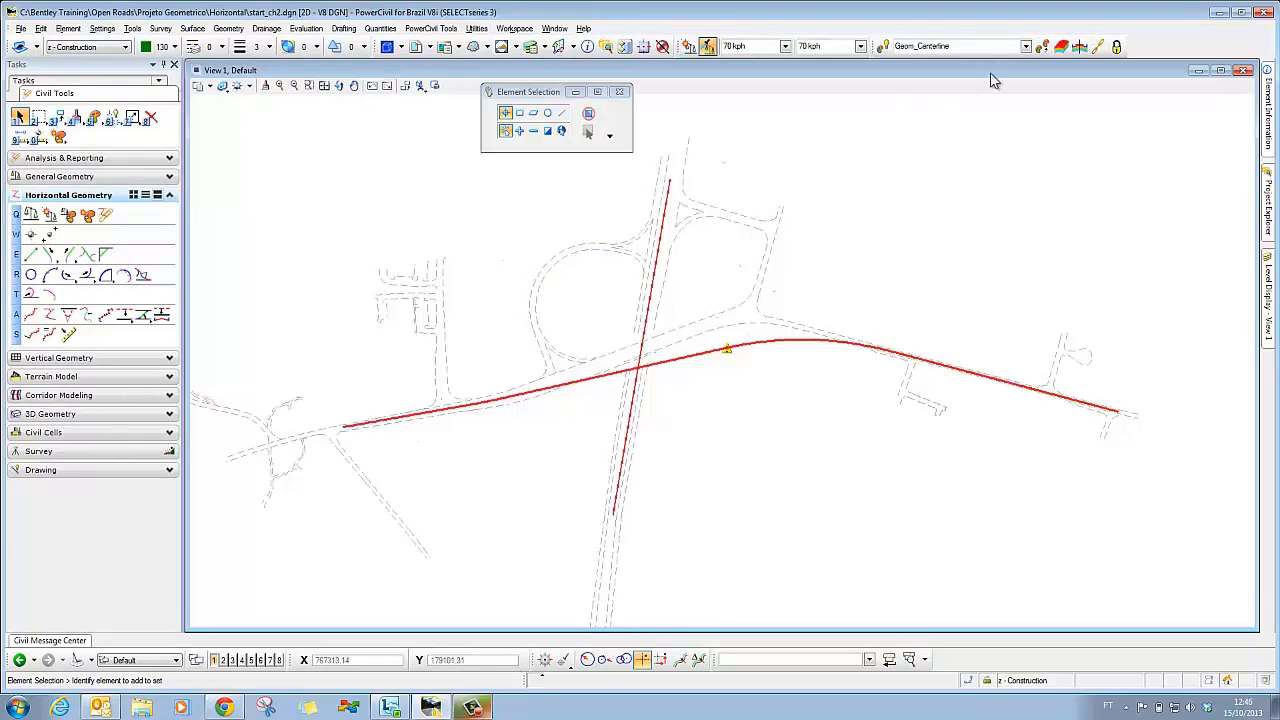
Make the Roadway feature definition Road_Shoulder_Inside the active one
click(1026, 47)
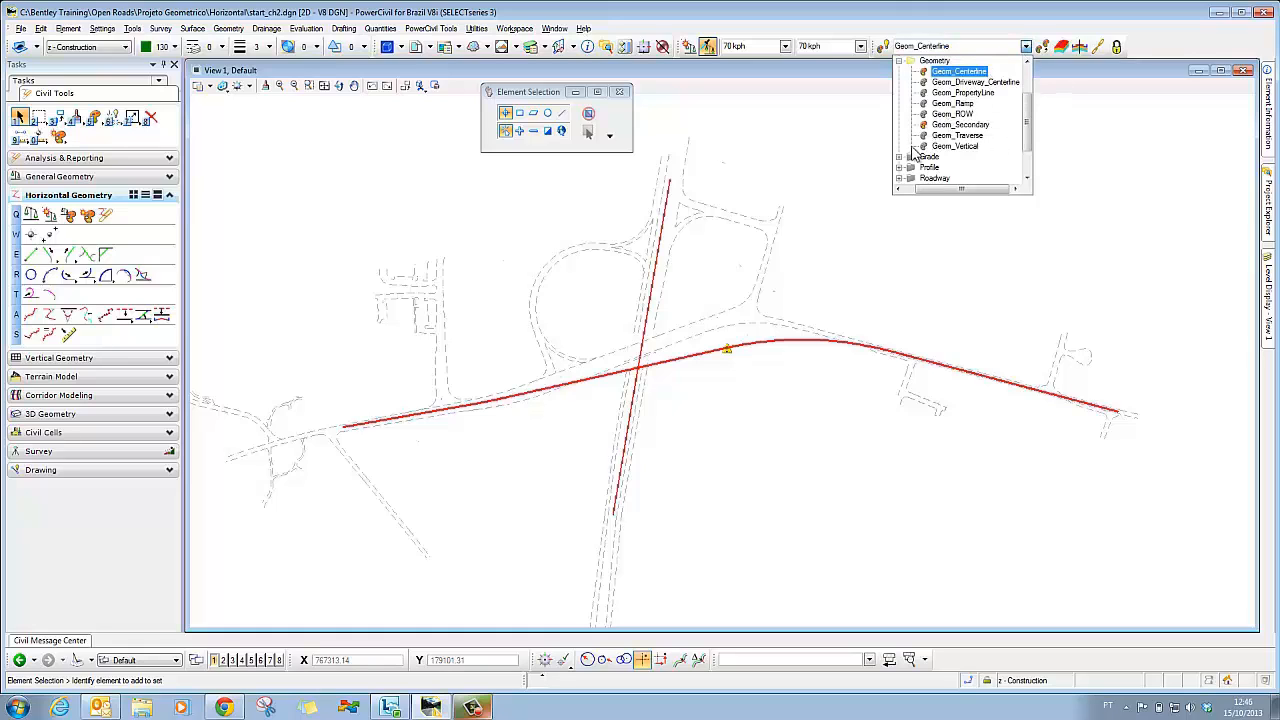
click(908, 179)
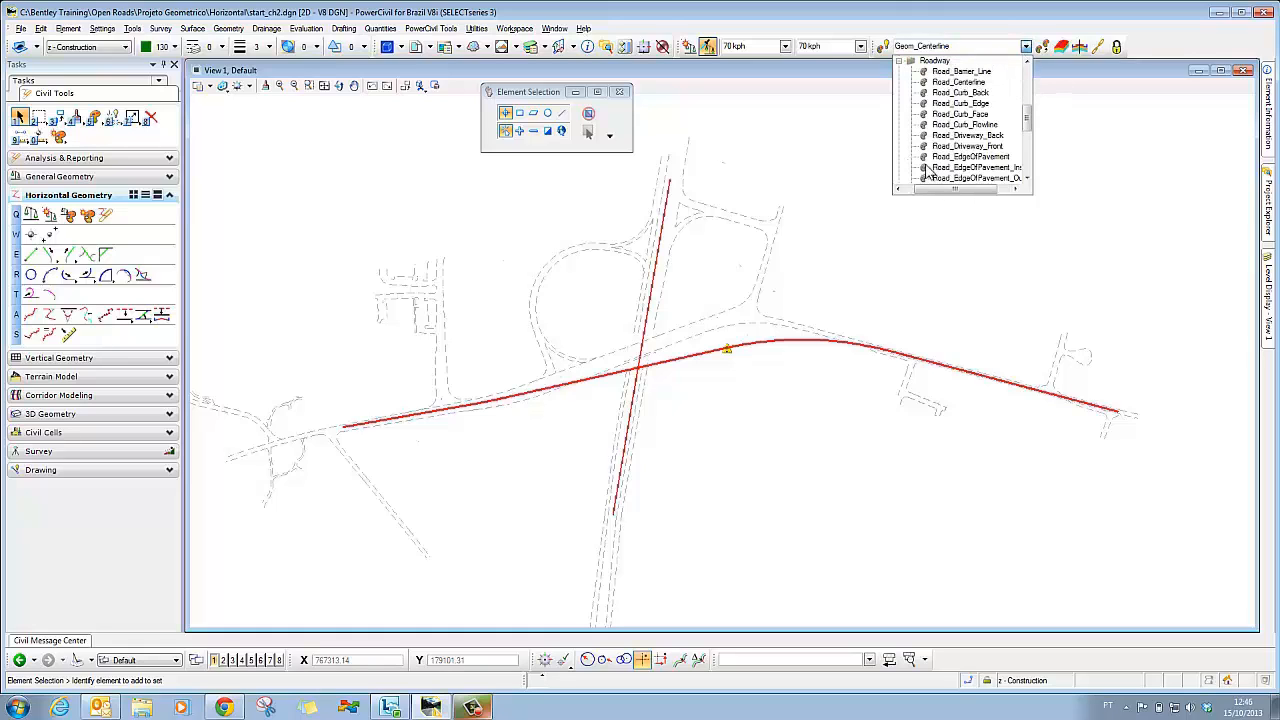
drag(1032, 125, 1036, 155)
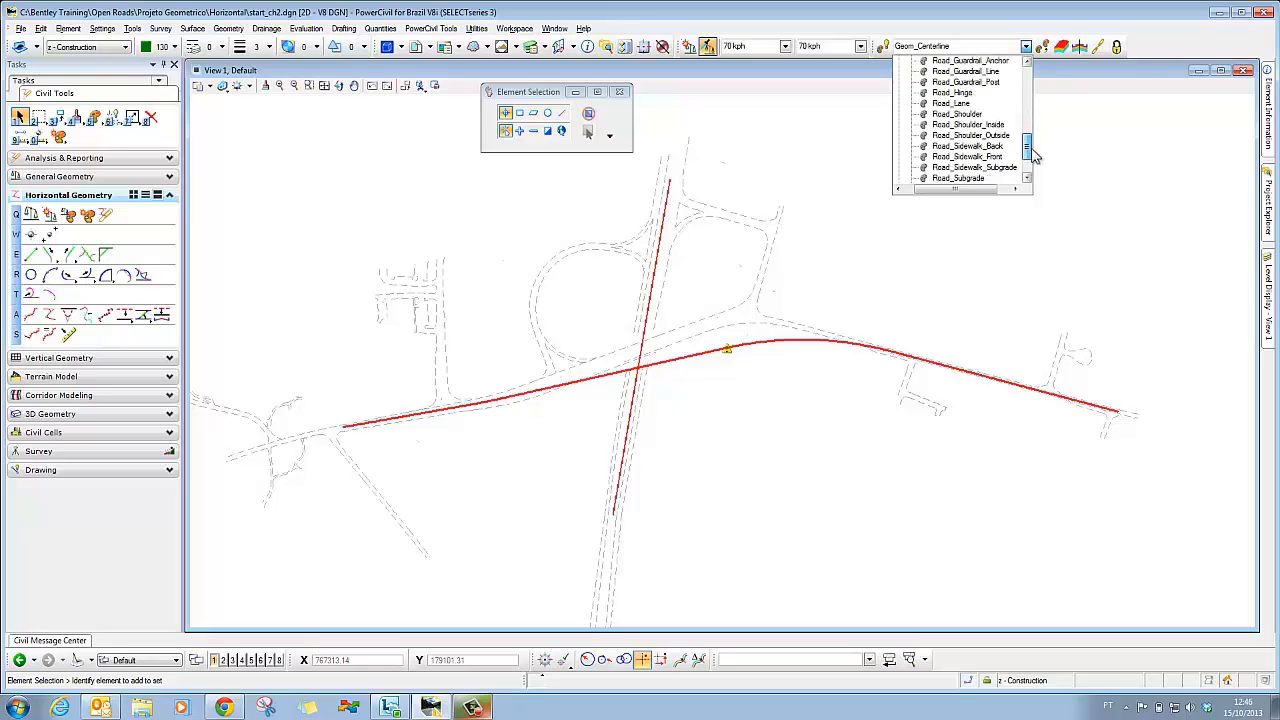
click(957, 114)
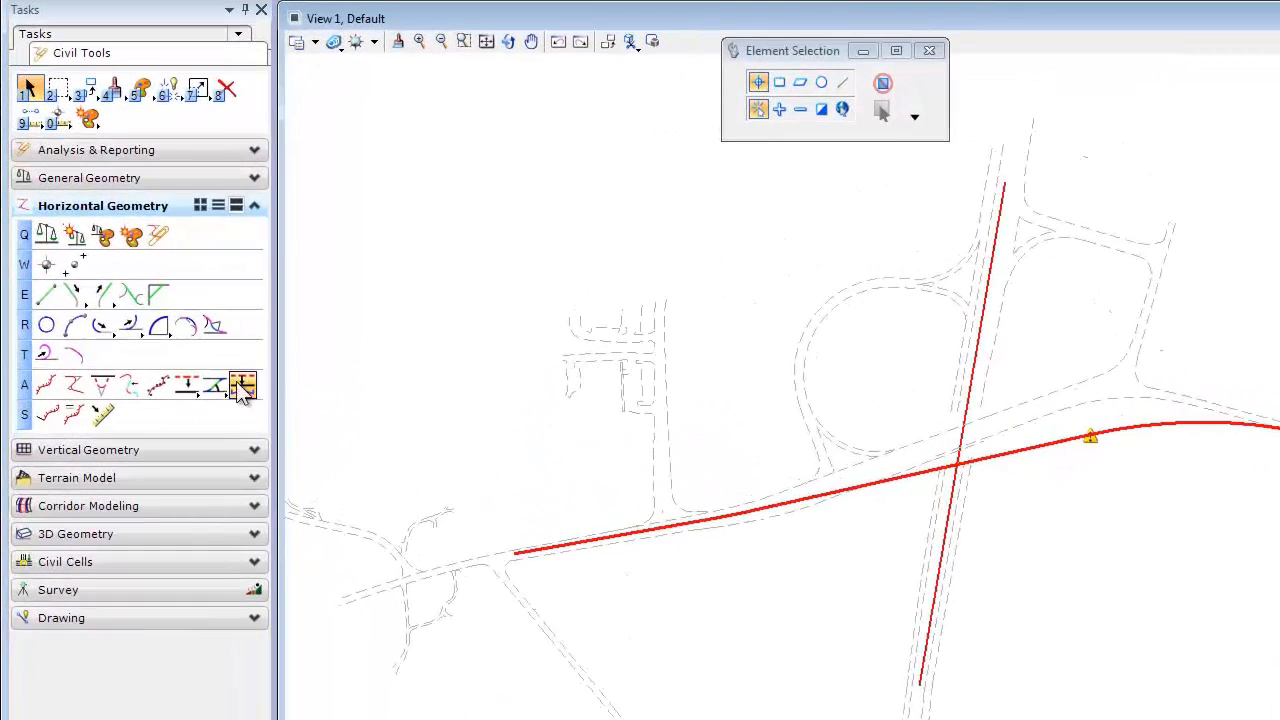
Offset the entire Via Principal centerline by 3.50 with Mirror on, using Single Offset Entire Element
click(186, 384)
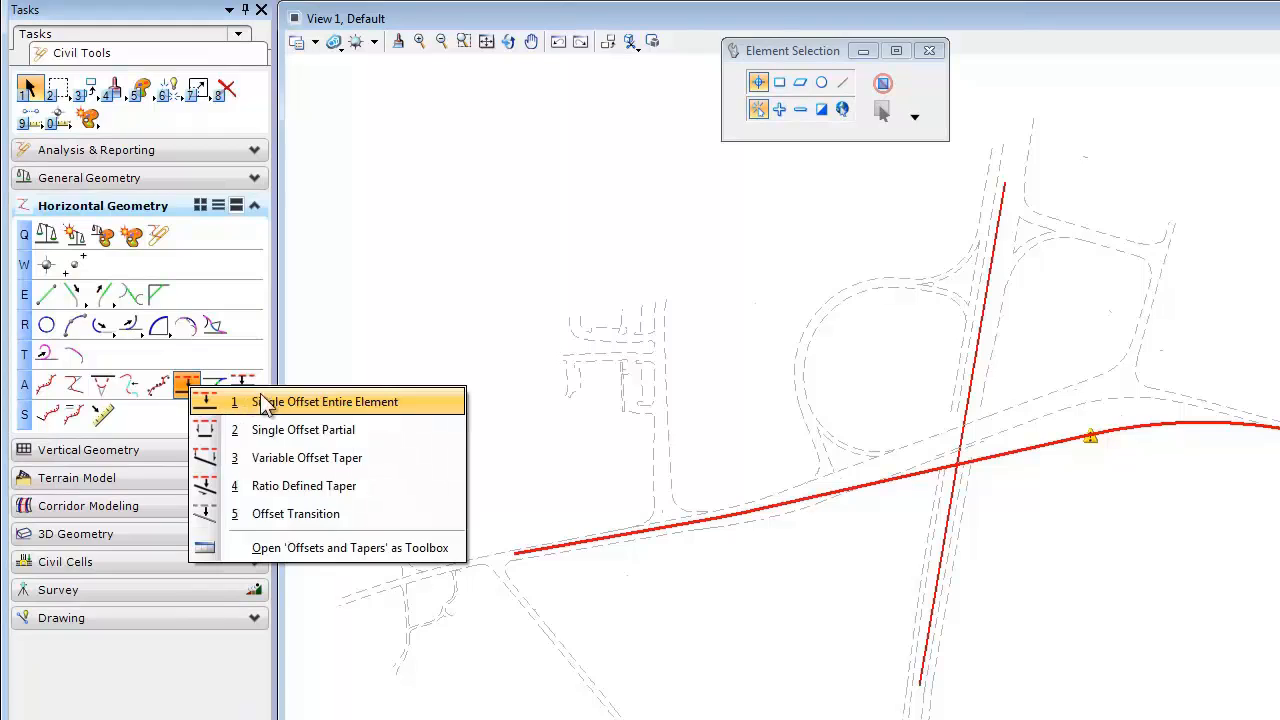
click(369, 404)
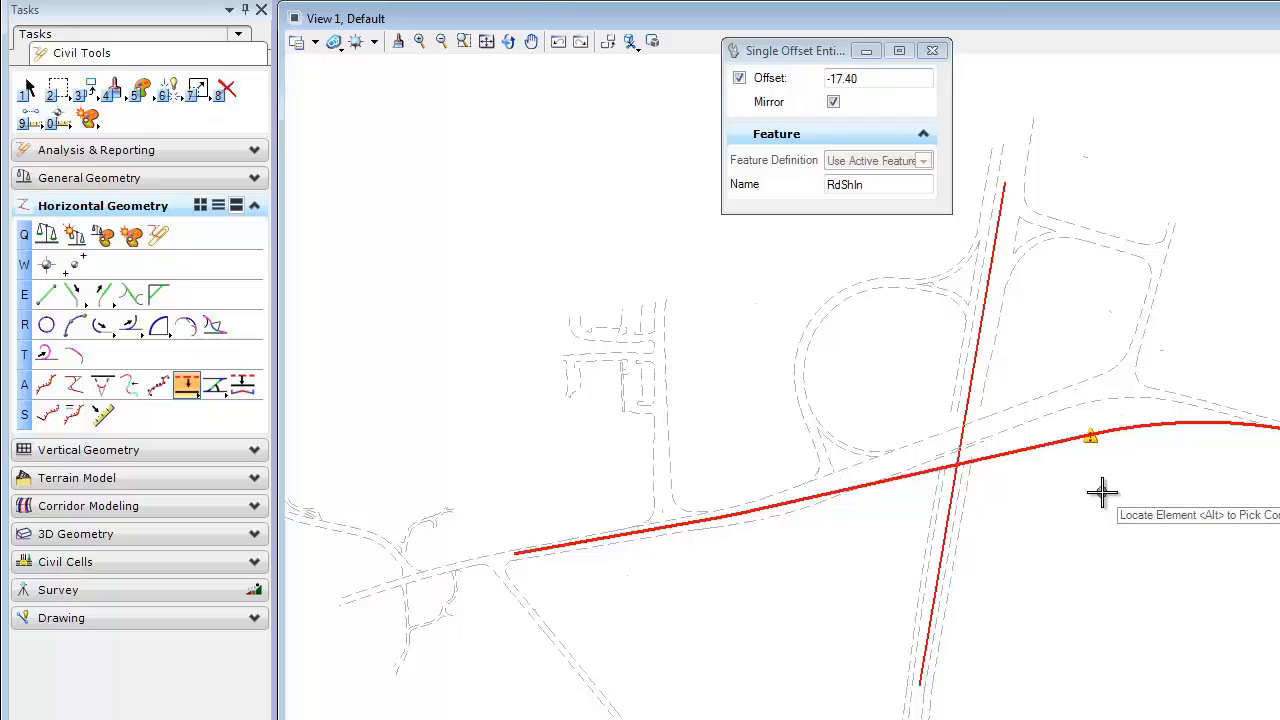
click(1192, 424)
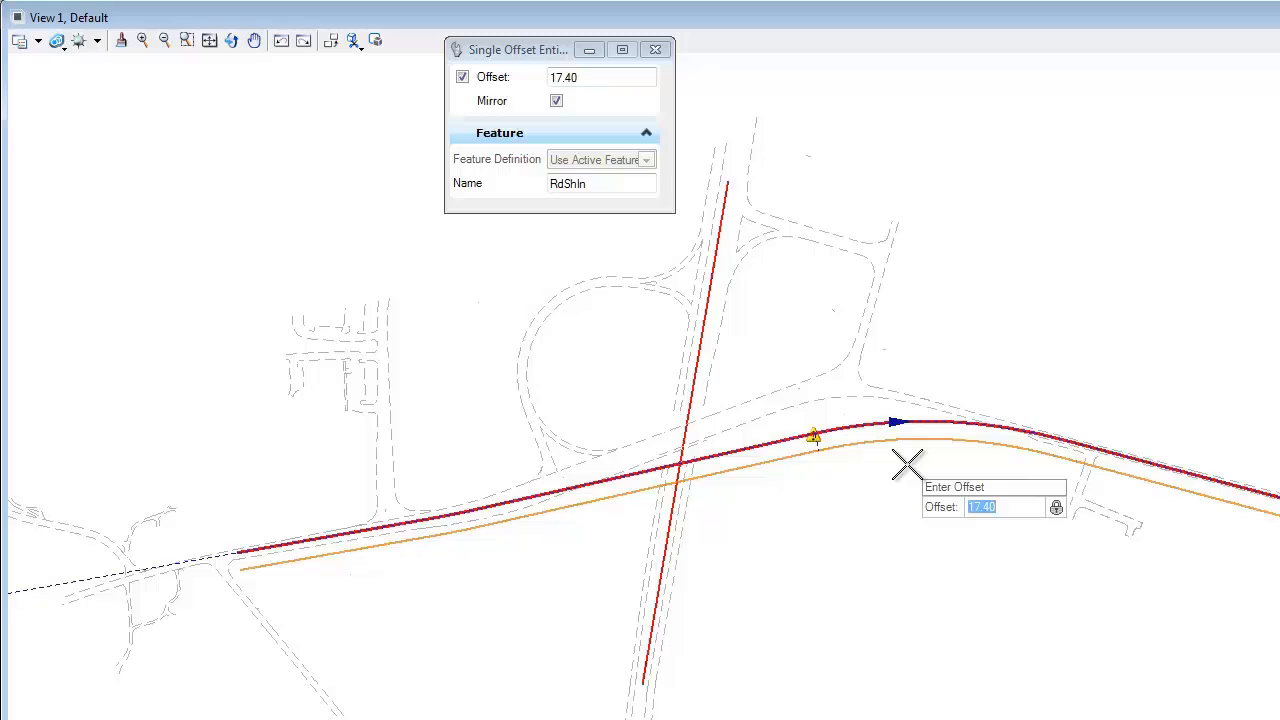
text(3.5)
key(Return)
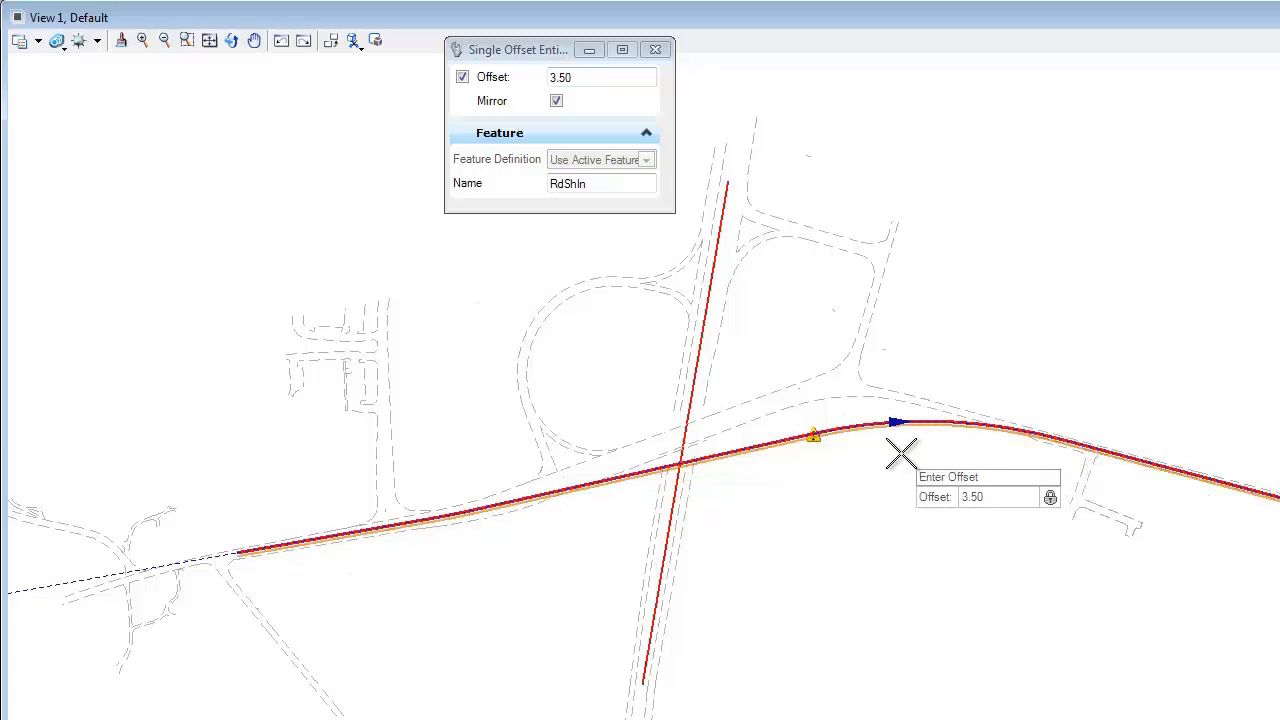
click(900, 453)
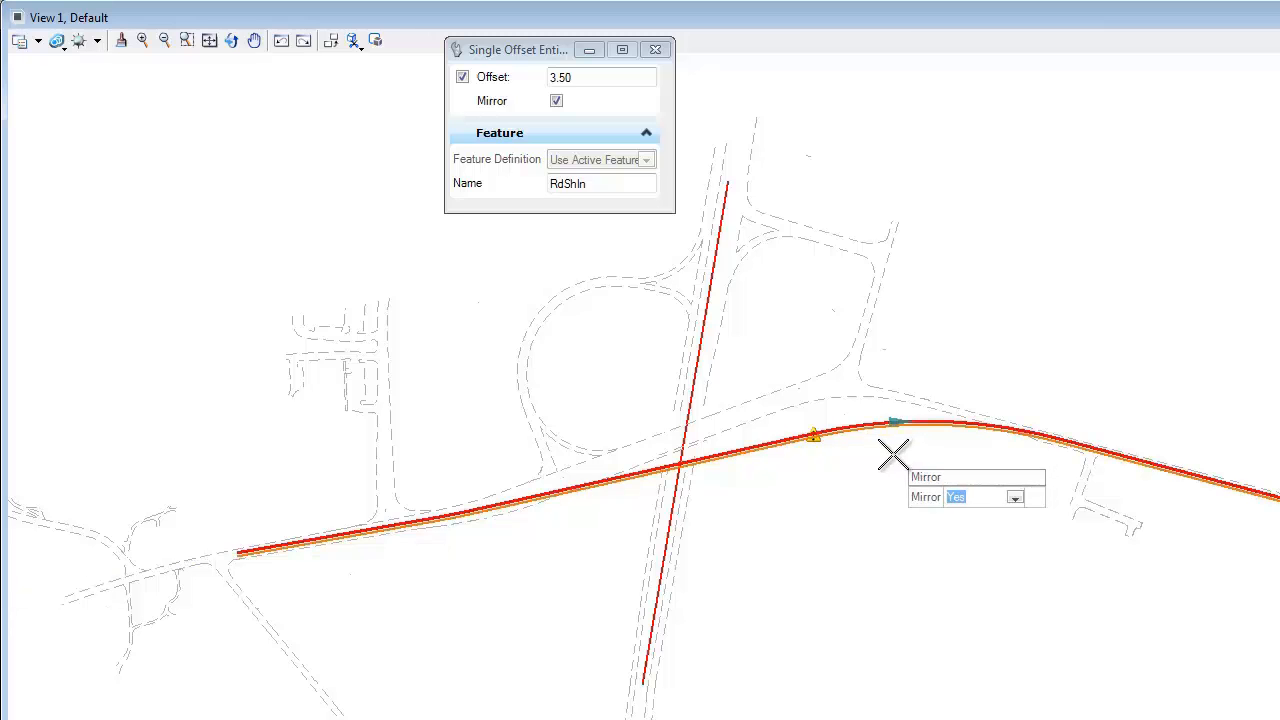
click(892, 450)
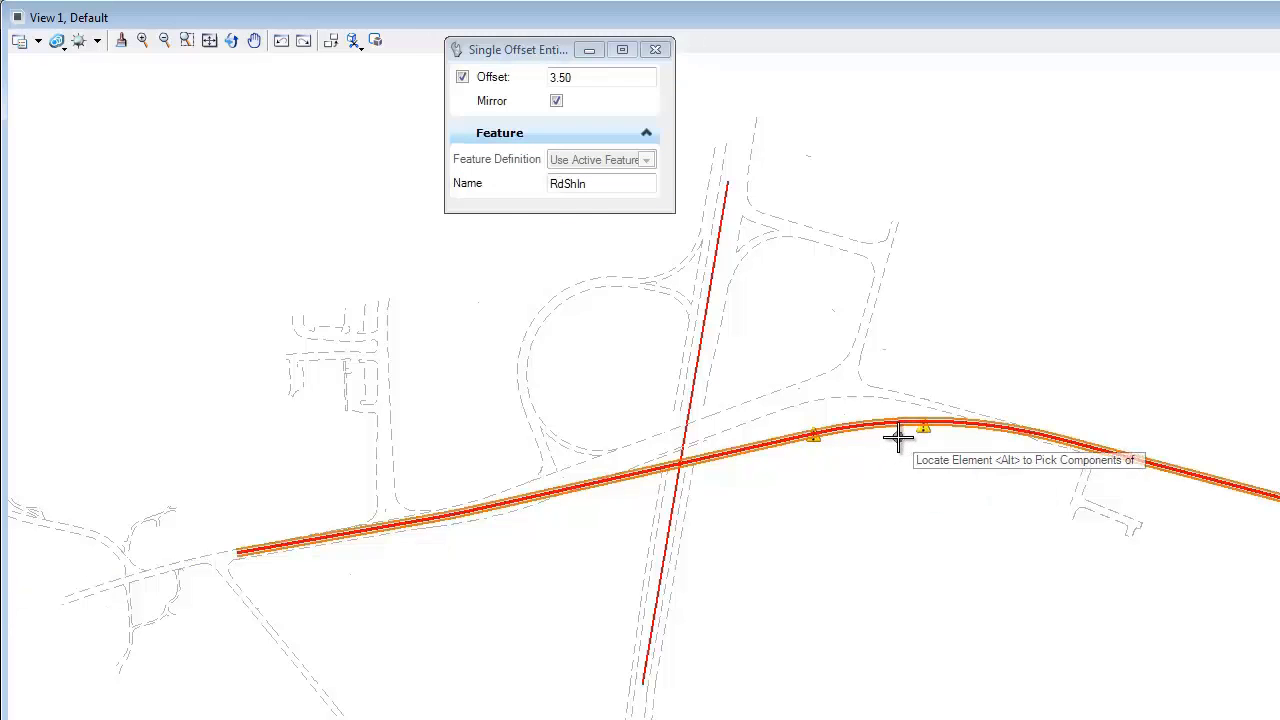
Make the Roadway feature definition Road_EdgeOfPavement the active one
scroll(895, 438, up, 2)
scroll(897, 437, up, 2)
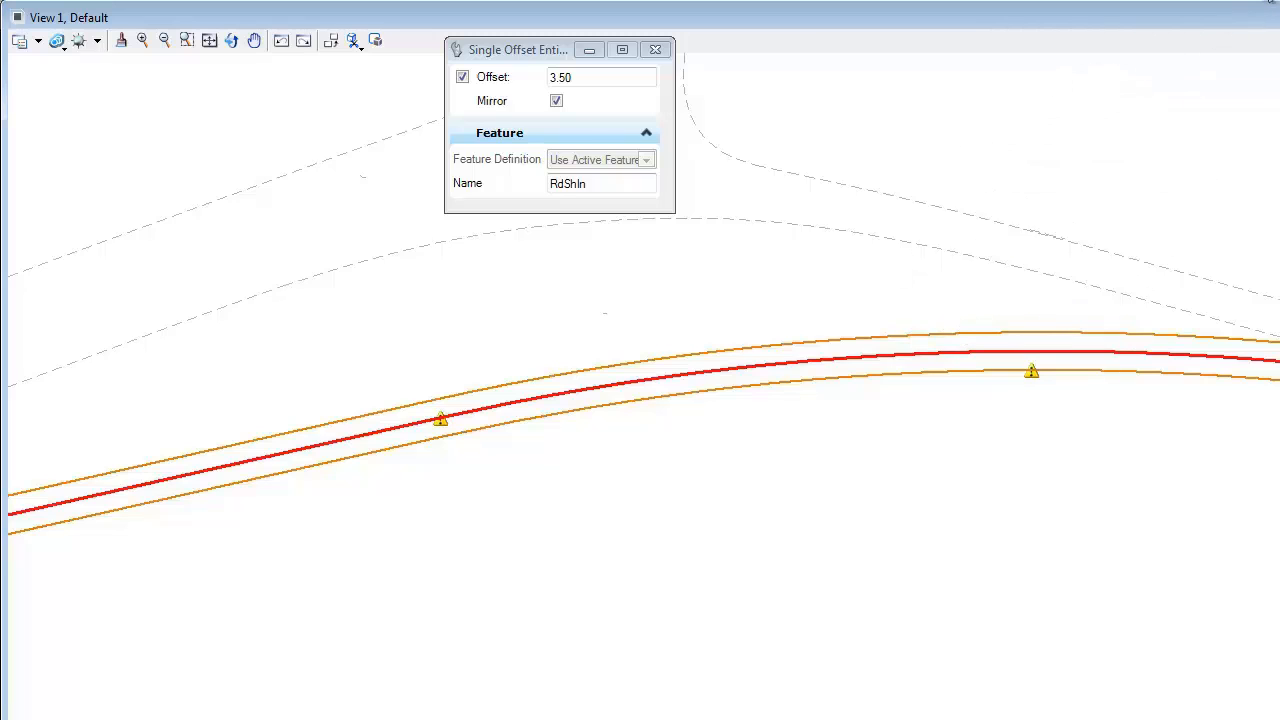
click(1073, 19)
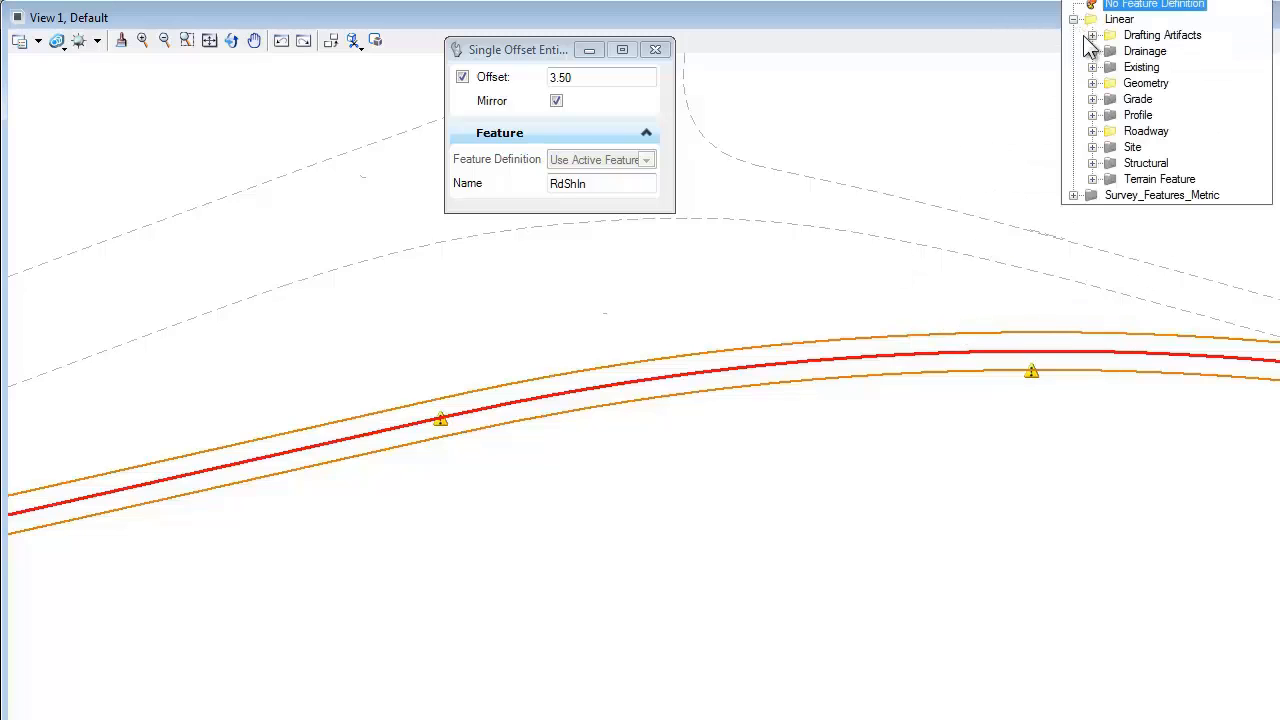
click(1092, 131)
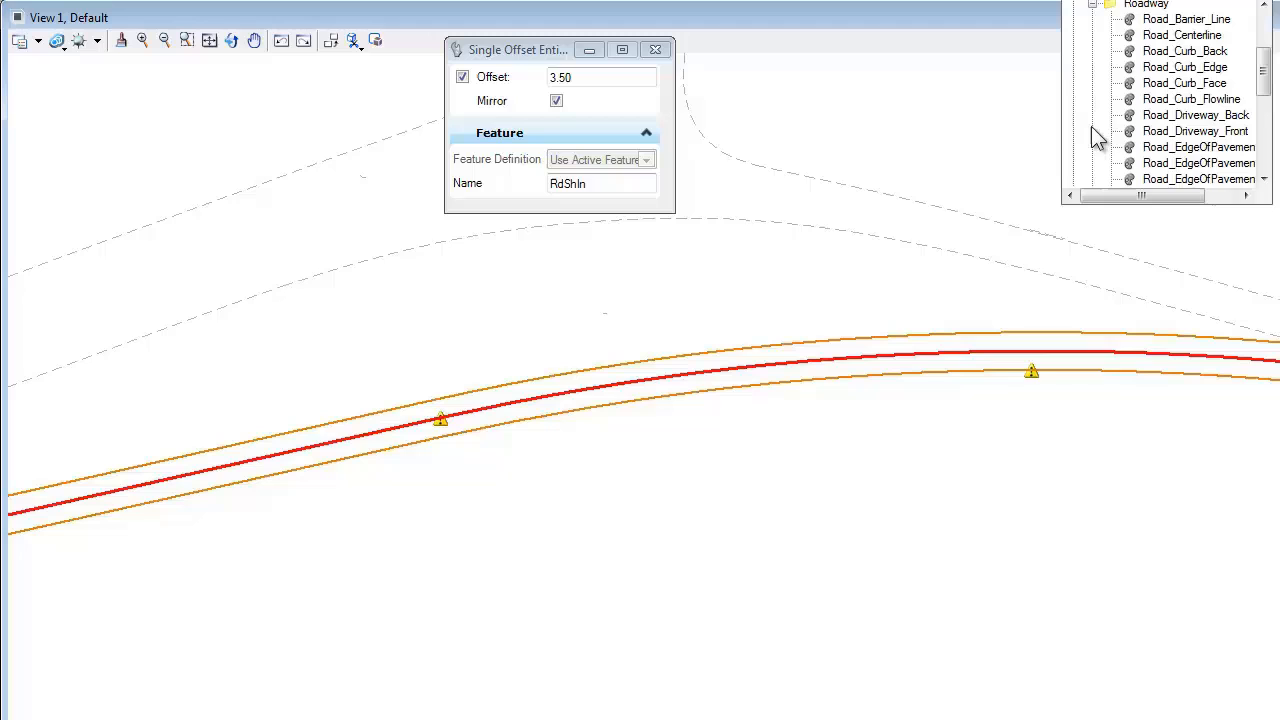
click(1203, 148)
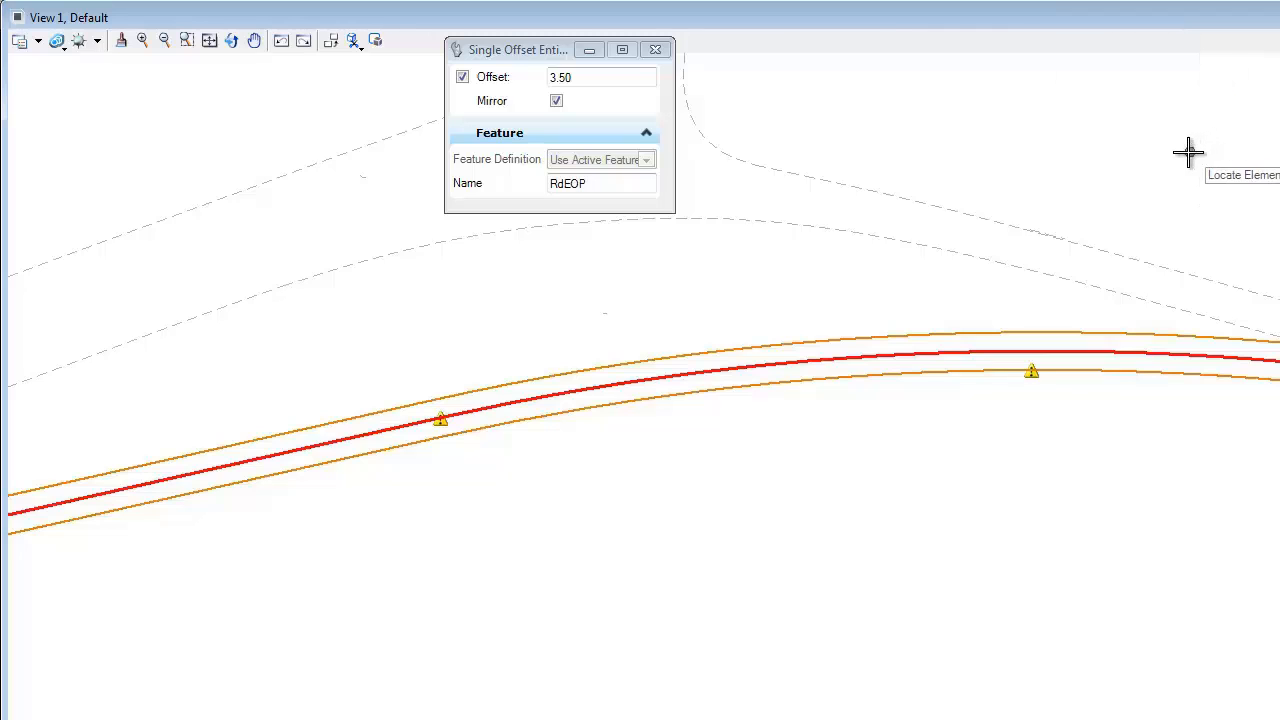
Offset the entire Via Principal centerline by 17.40 with Mirror on to create the edges of pavement on both sides
click(935, 352)
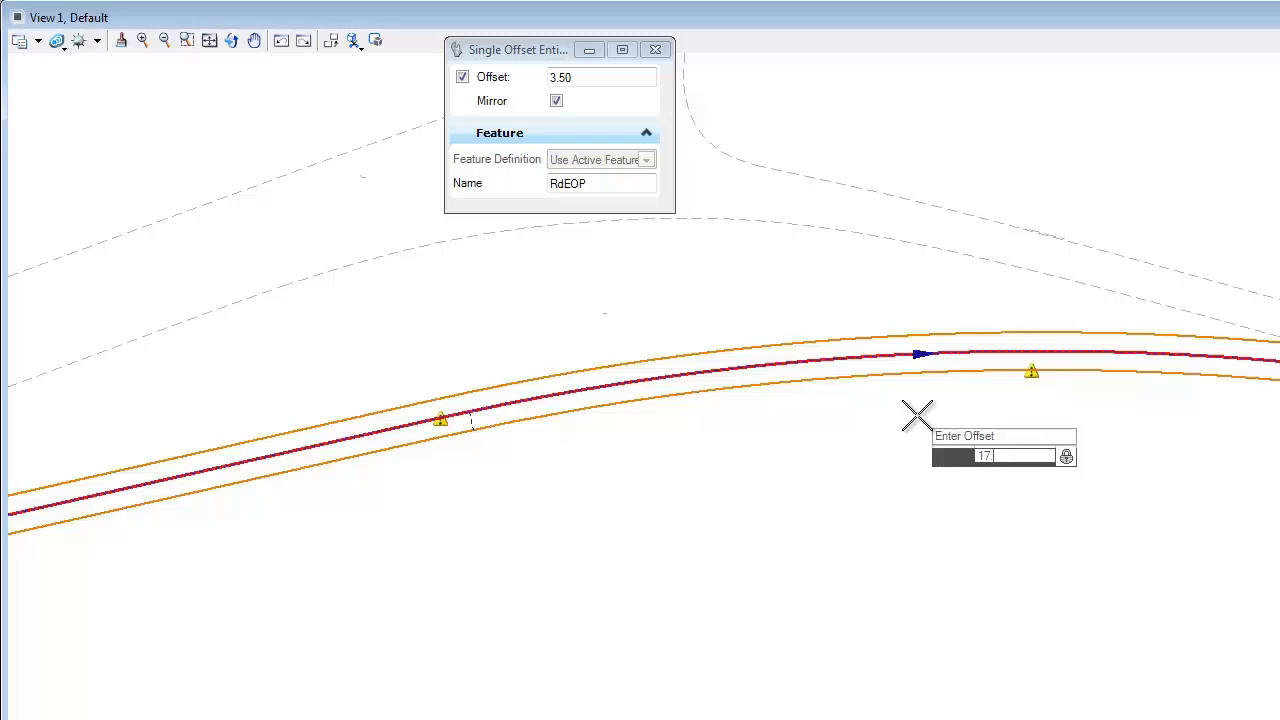
text(17.40)
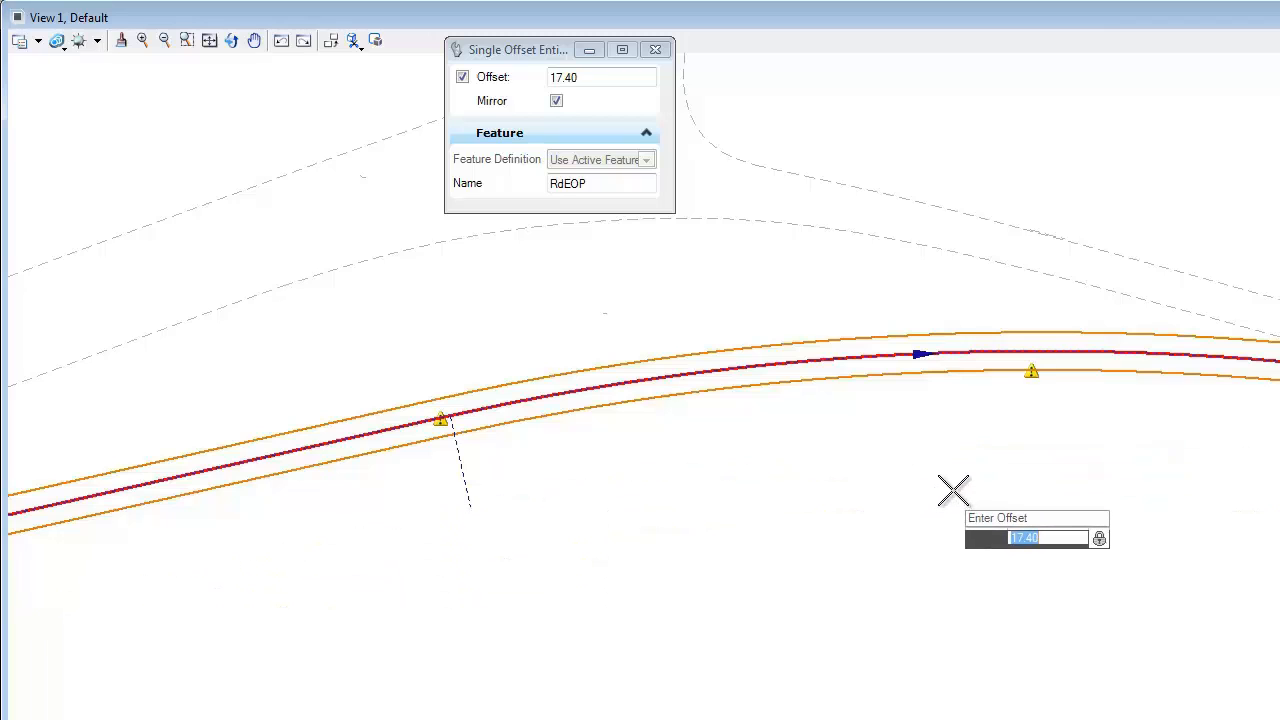
click(954, 485)
click(953, 480)
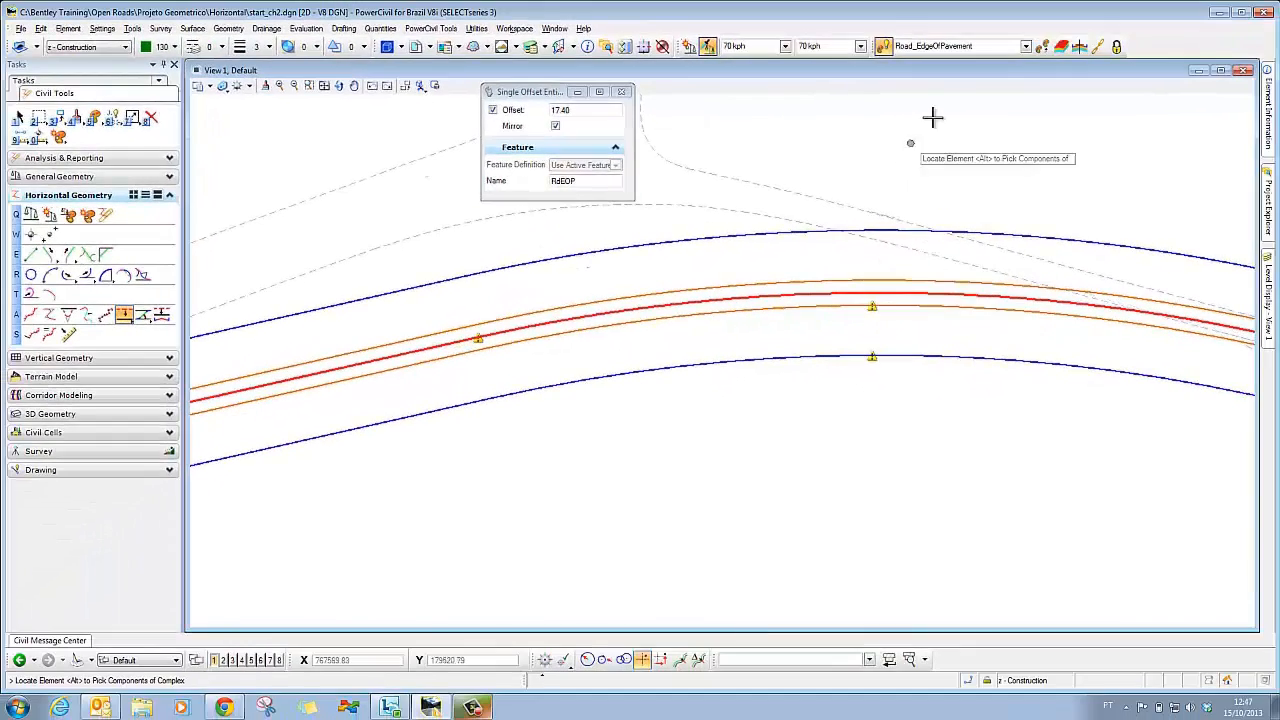
Make the Geometry feature definition Geom_Ramp the active one
click(1025, 47)
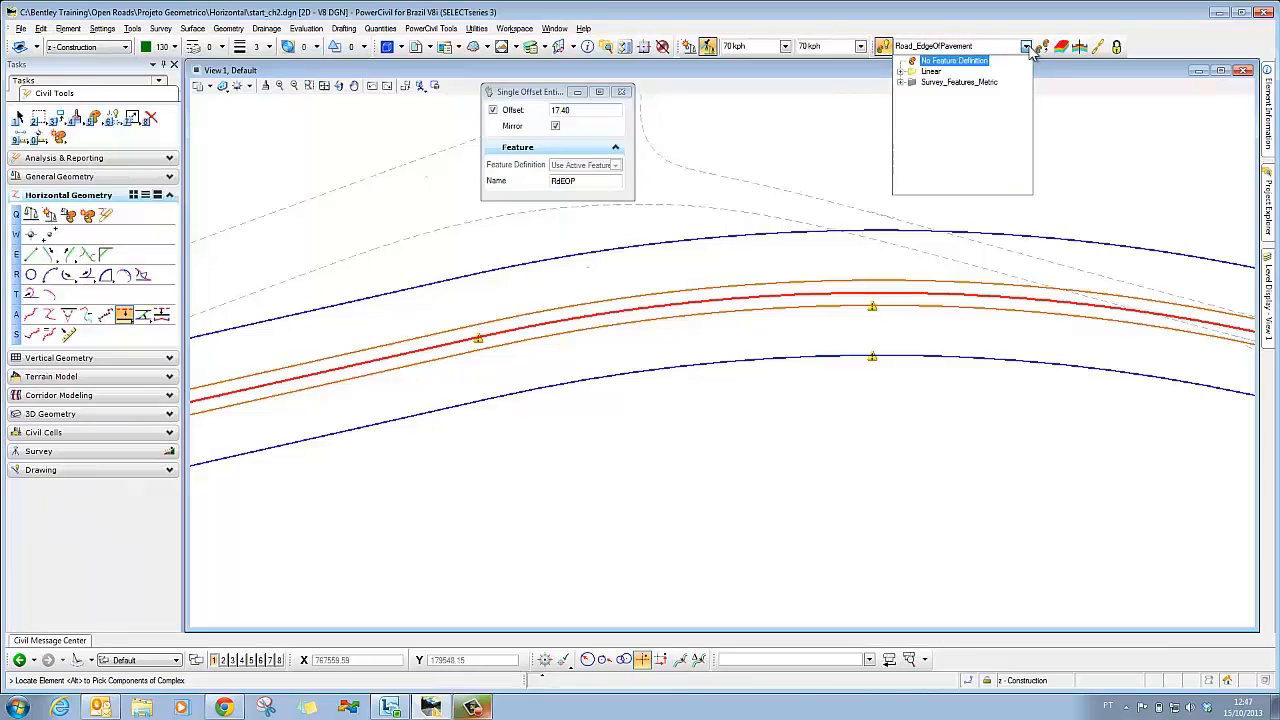
click(902, 72)
click(912, 114)
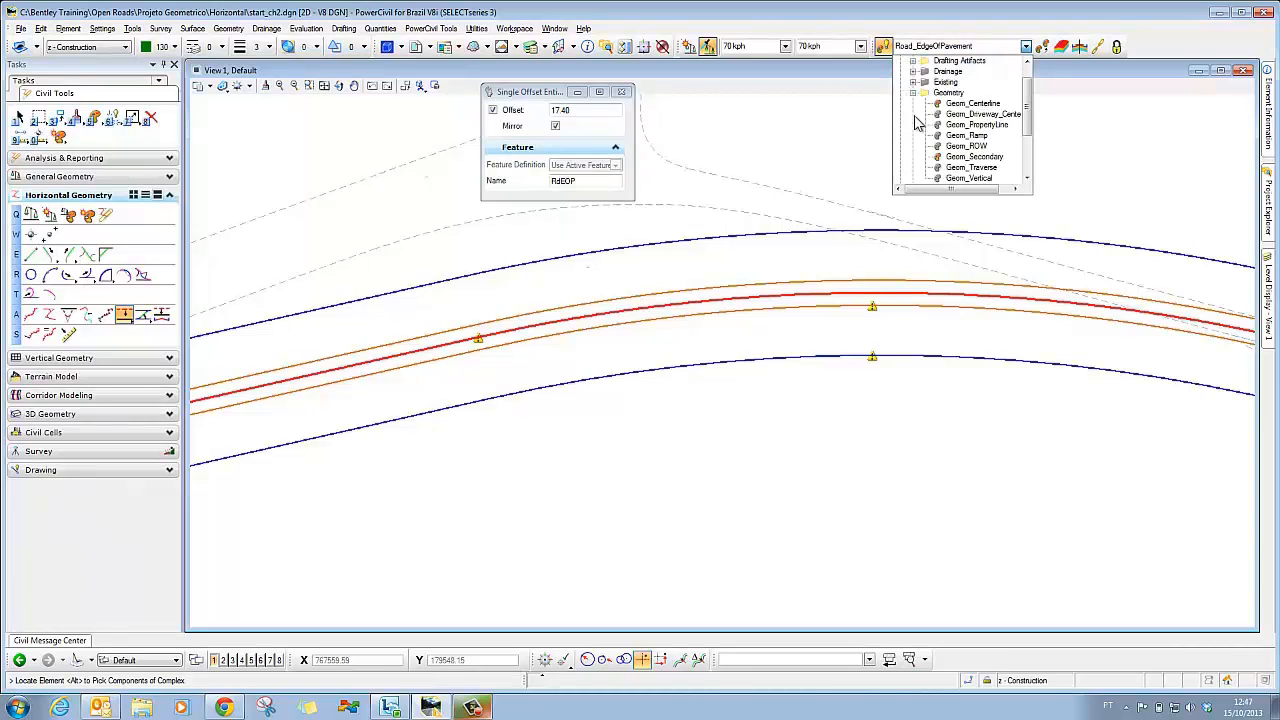
click(966, 135)
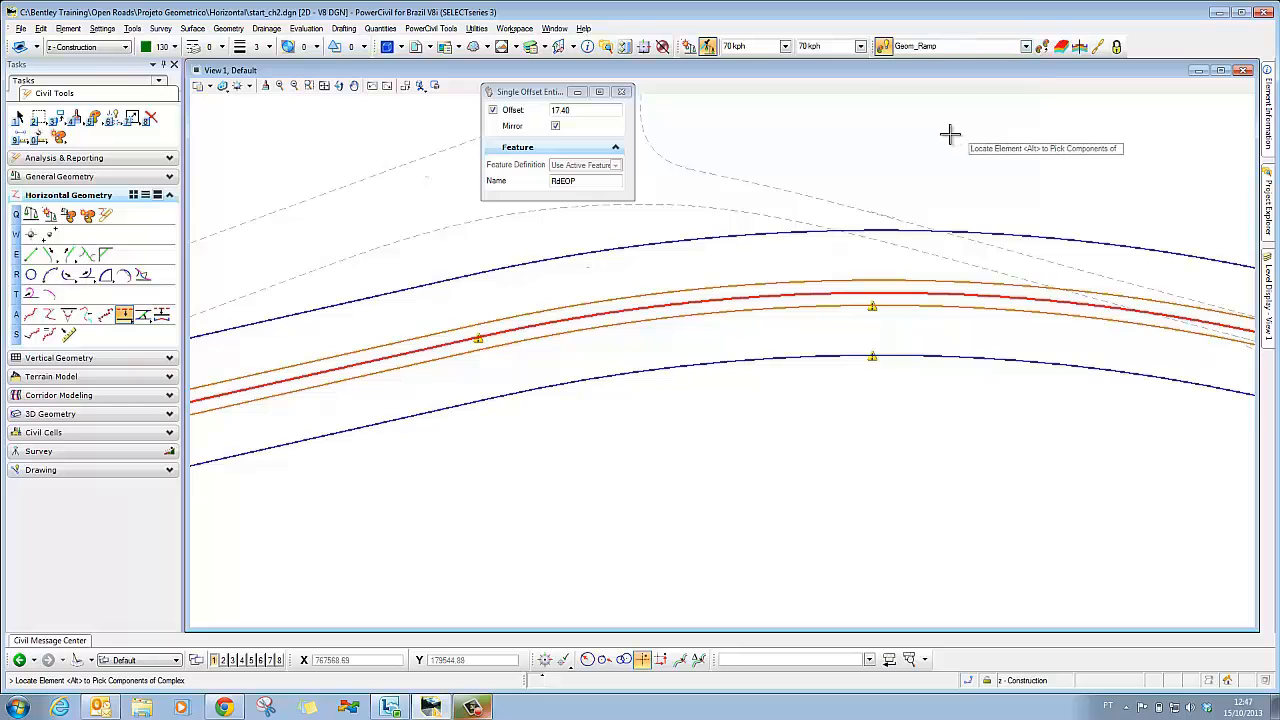
Create a Single Offset Partial of 22.30 below the lower edge of pavement, from about 0+184 to about 0+740, without mirroring
scroll(946, 134, down, 2)
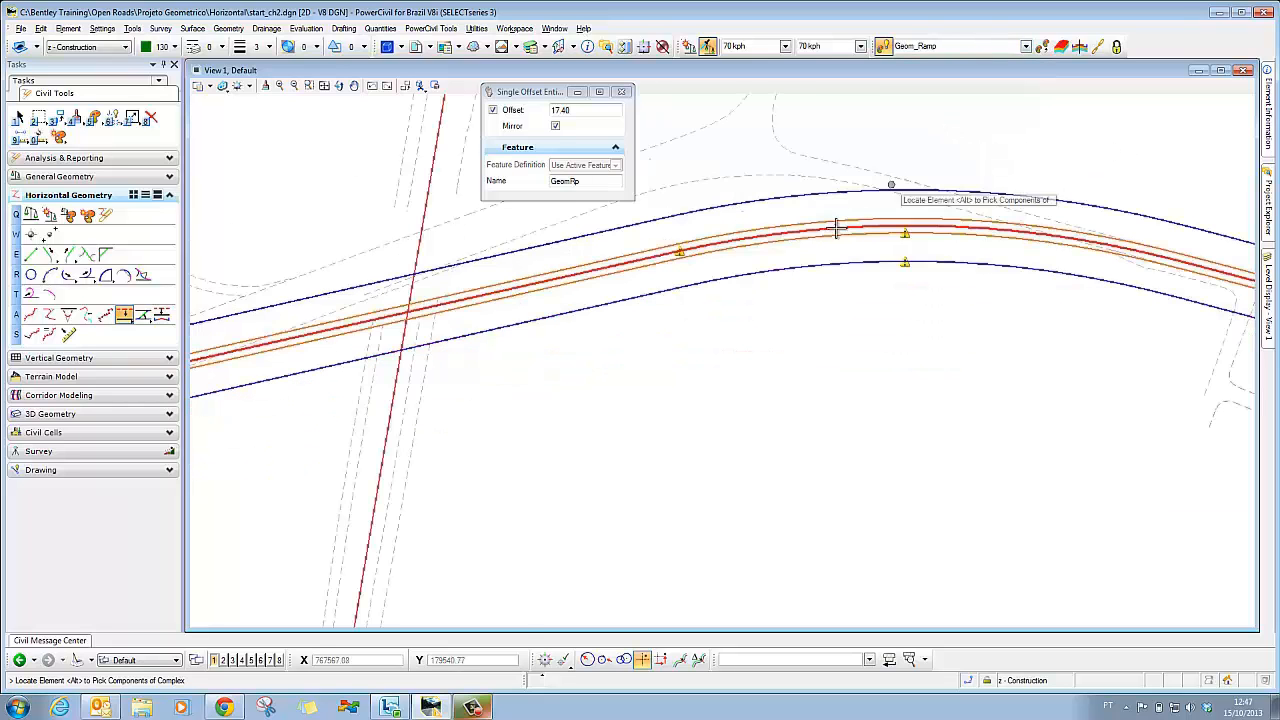
scroll(771, 271, down, 2)
middle_drag(641, 318, 771, 329)
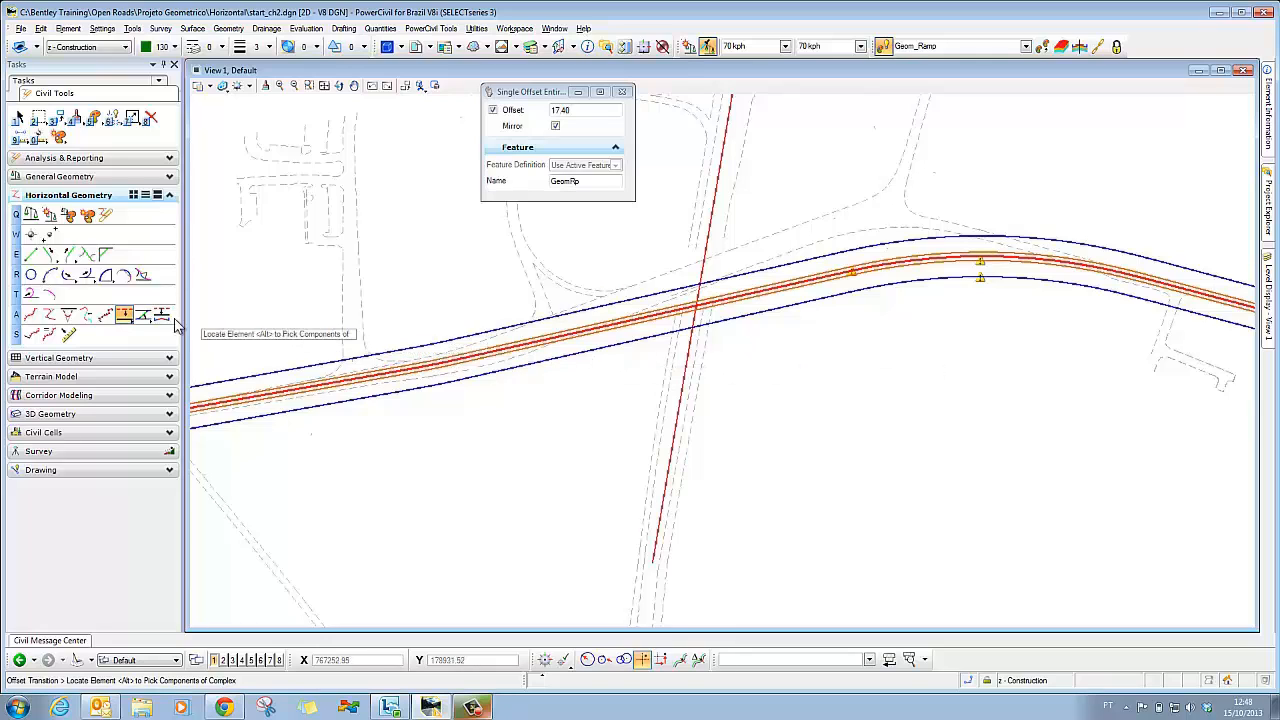
click(124, 314)
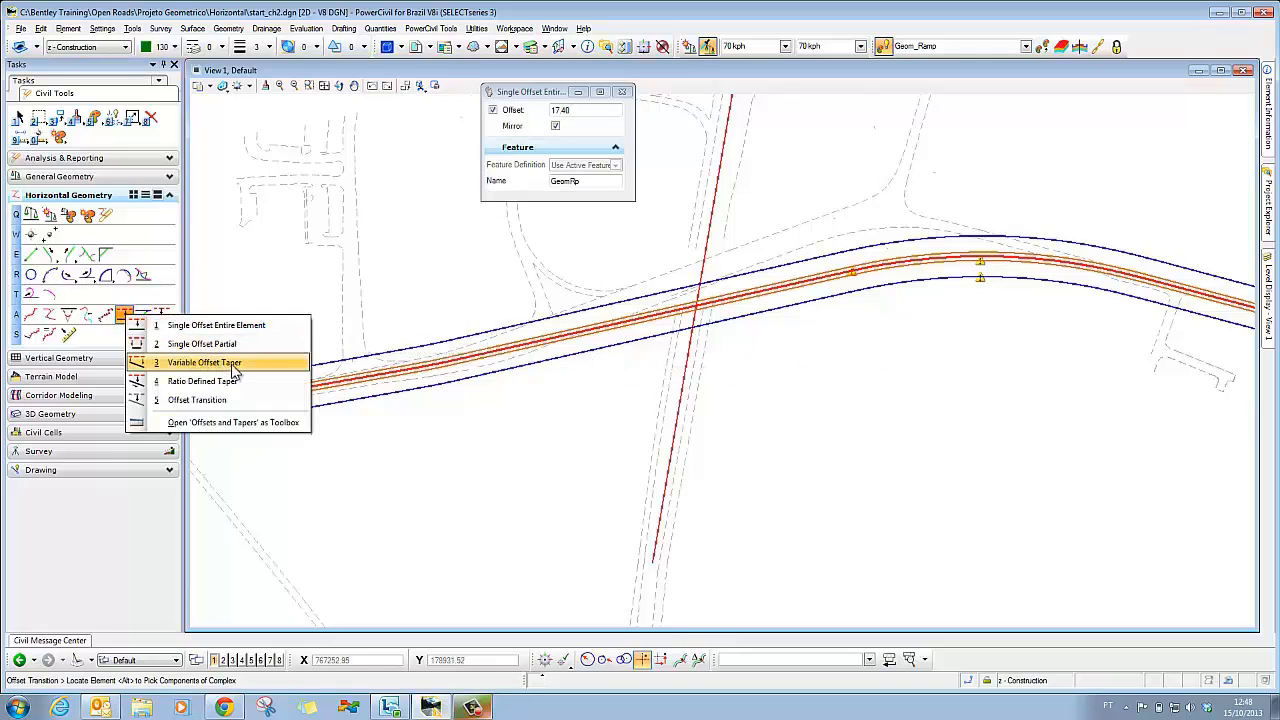
click(270, 344)
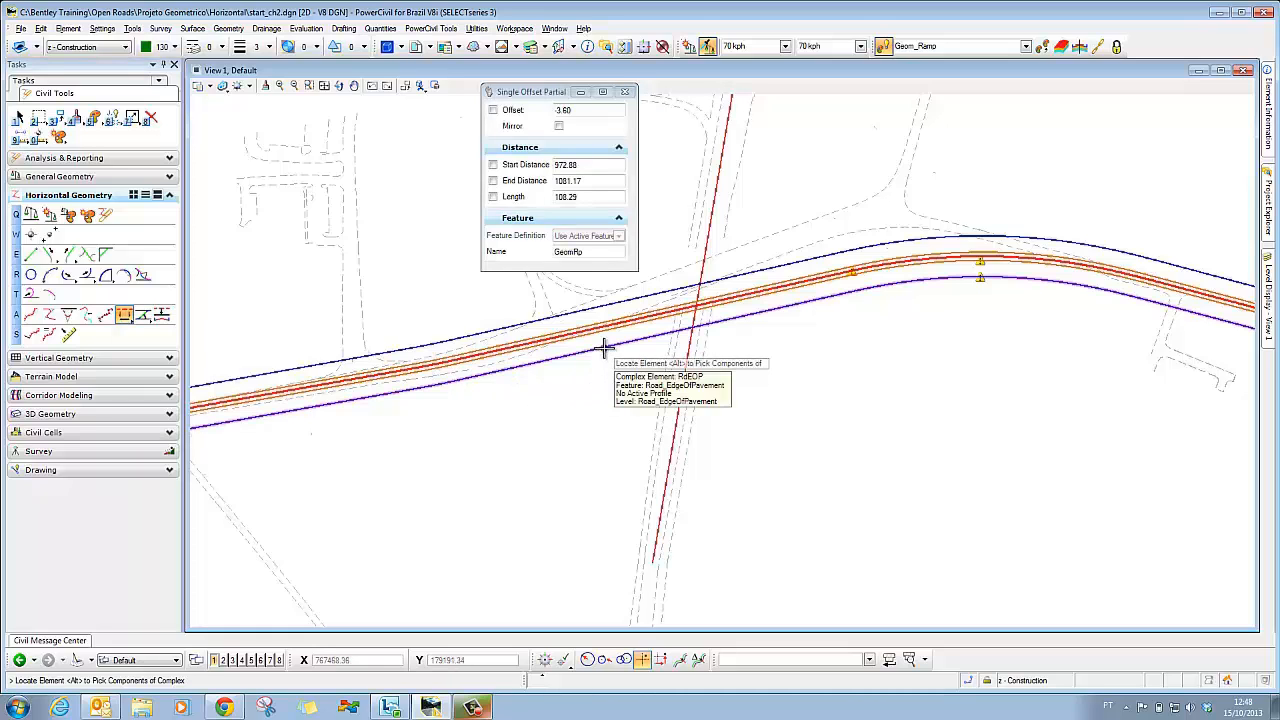
click(606, 349)
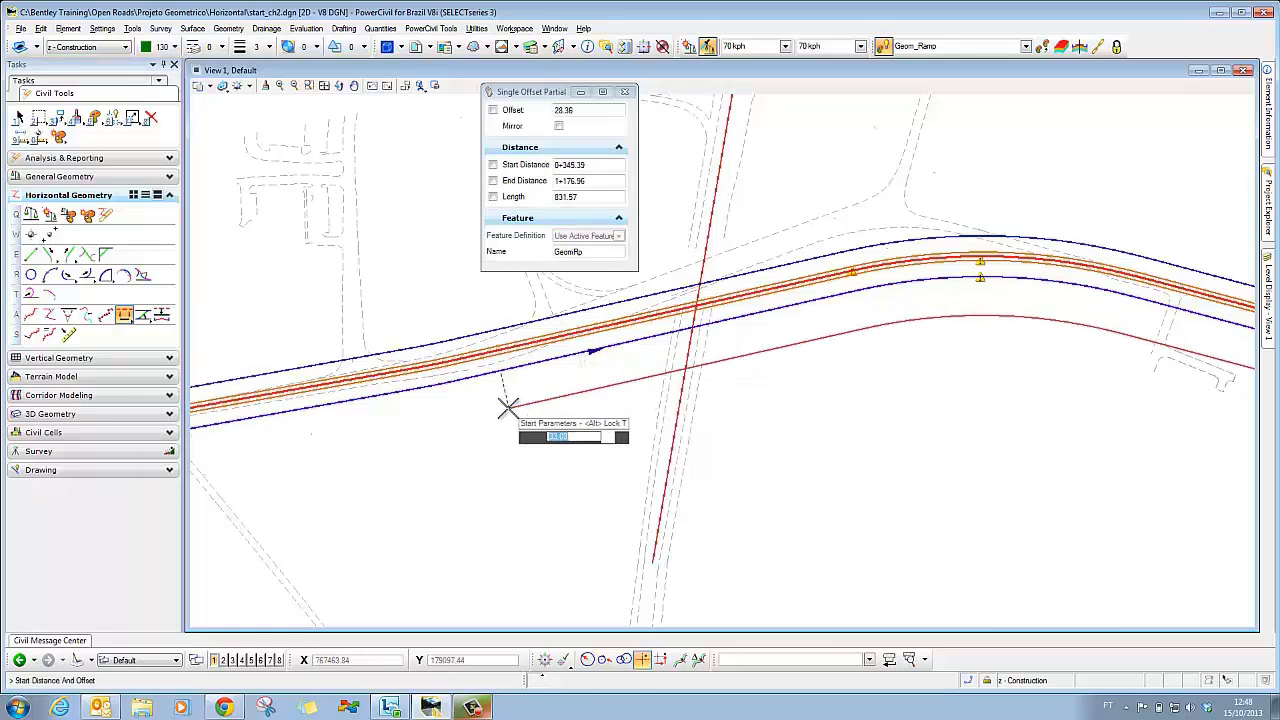
text(22.3)
key(Return)
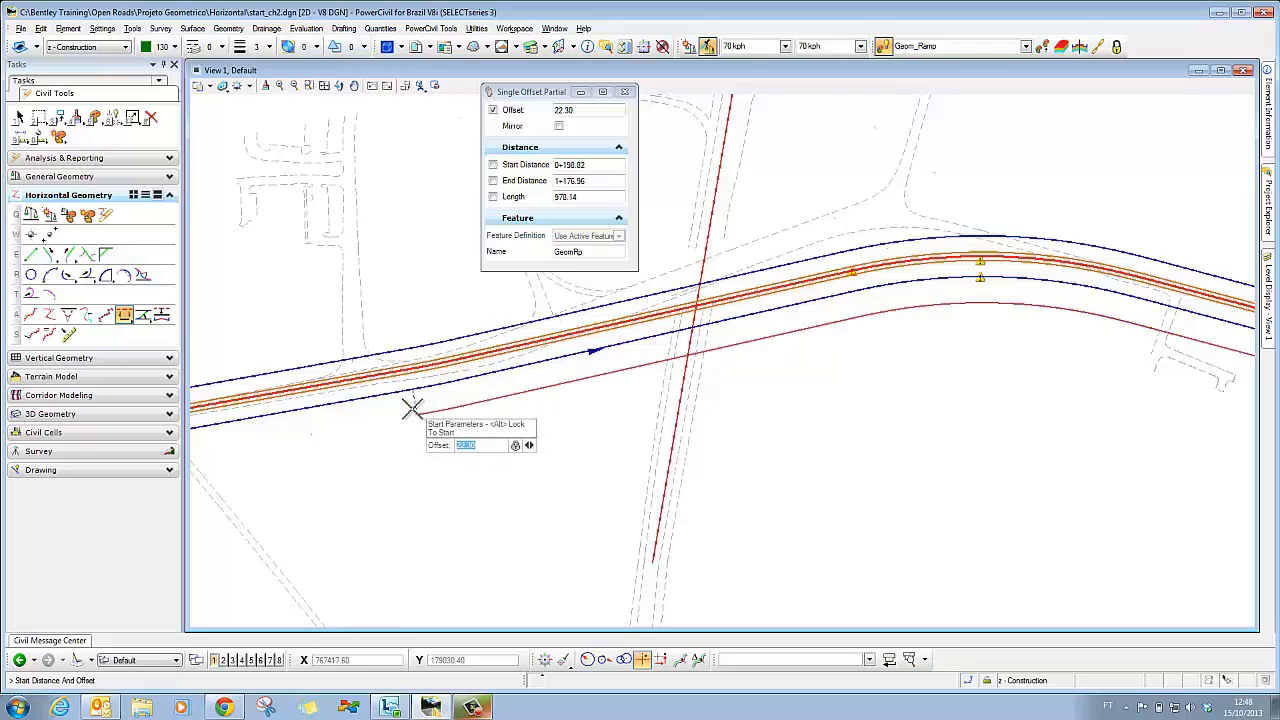
click(399, 416)
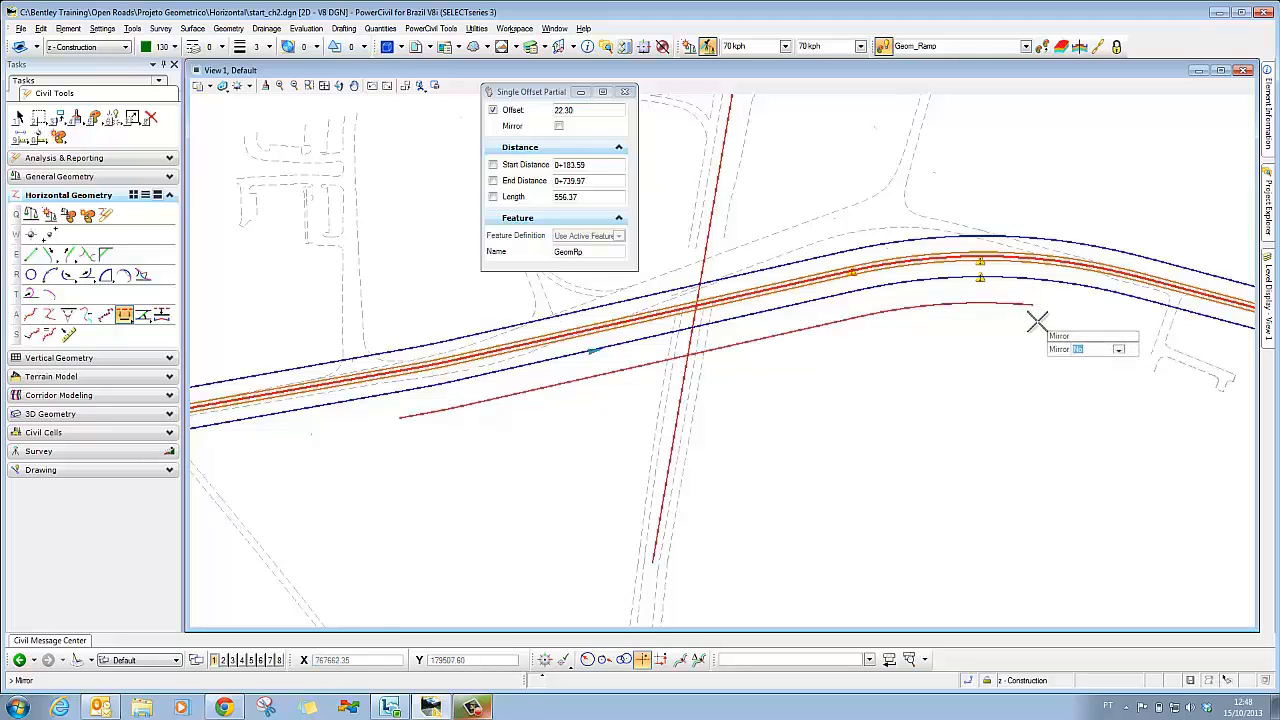
click(1030, 315)
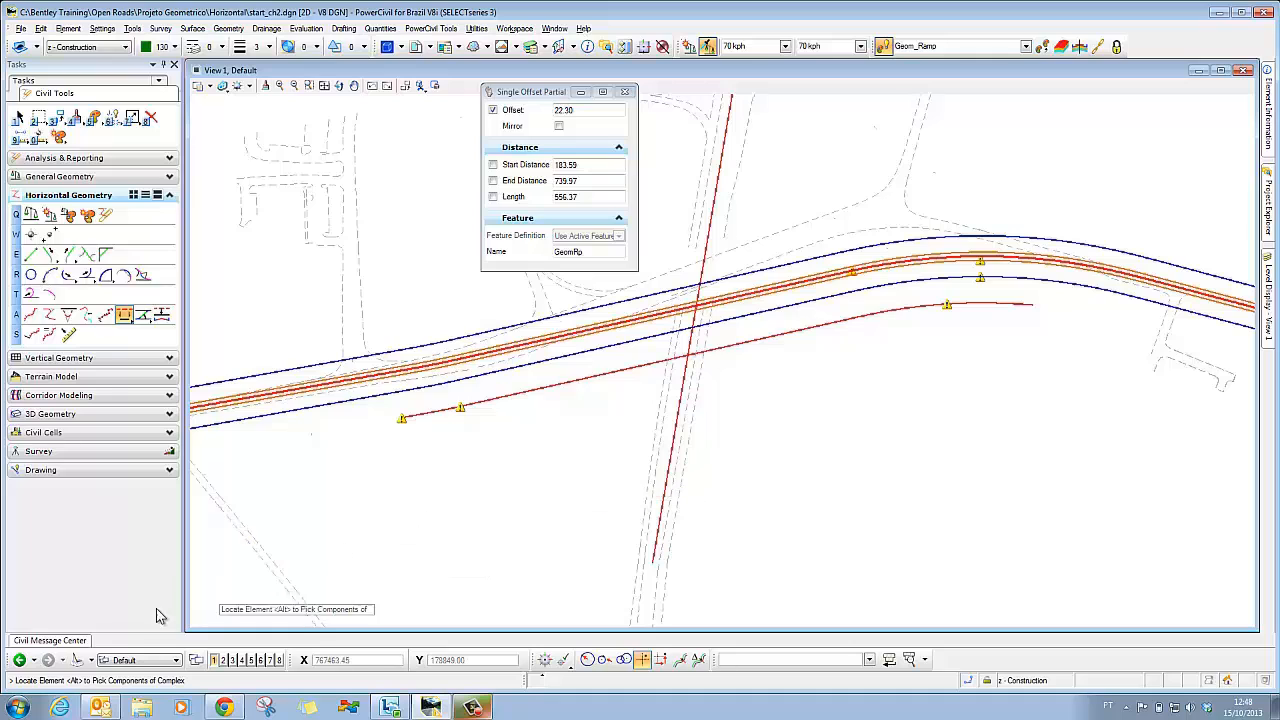
Show only the warnings in the Civil Message Center, review their descriptions, and zoom to the arc-radius warning on the lower edge of pavement
mouse_move(78, 645)
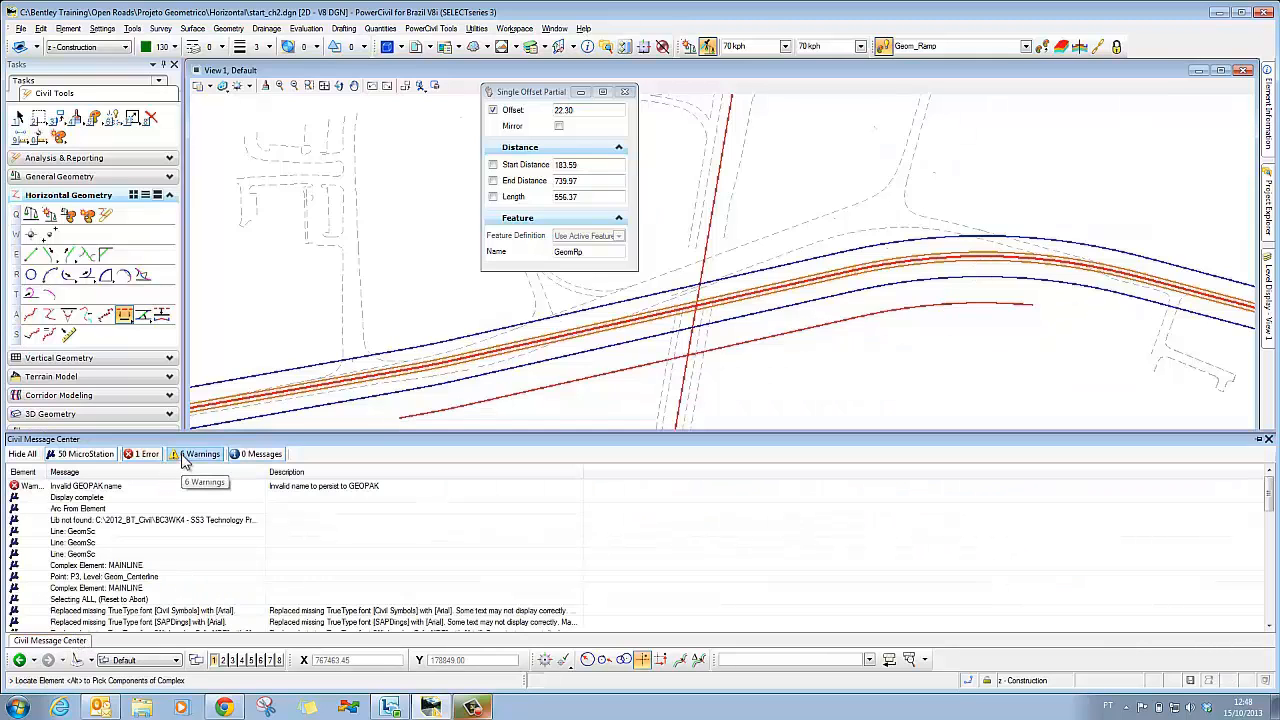
click(24, 454)
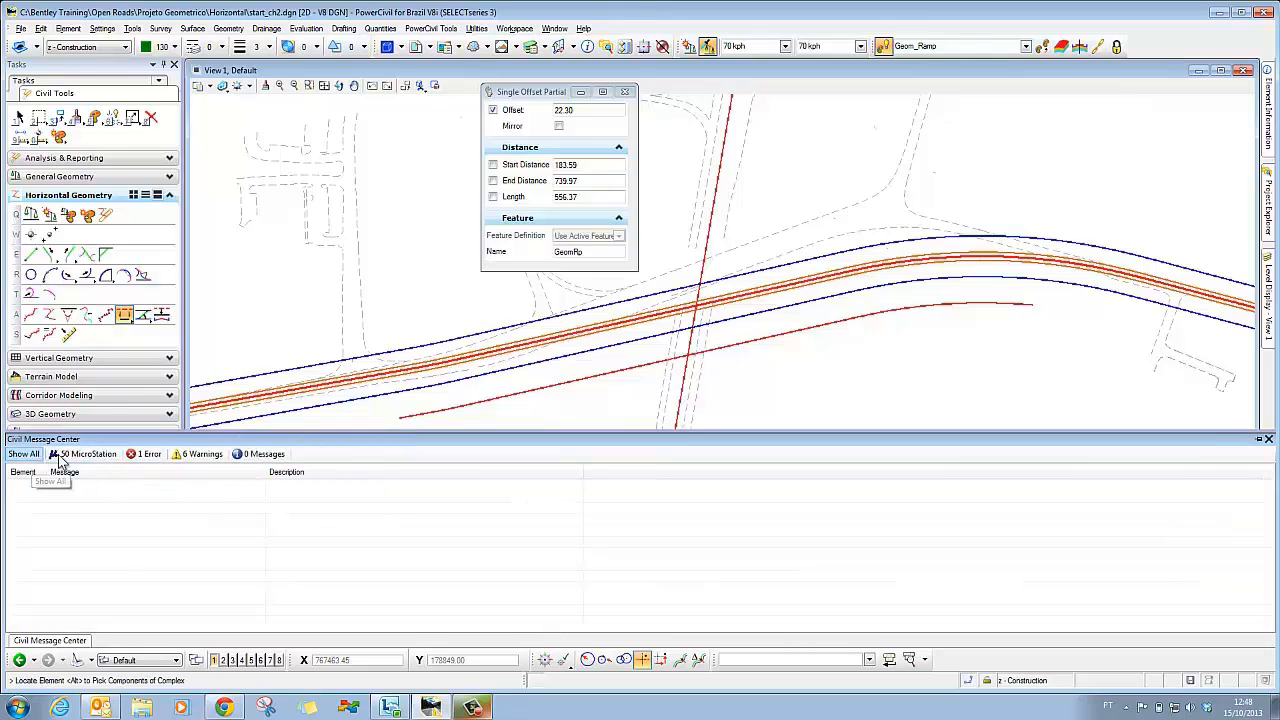
click(192, 456)
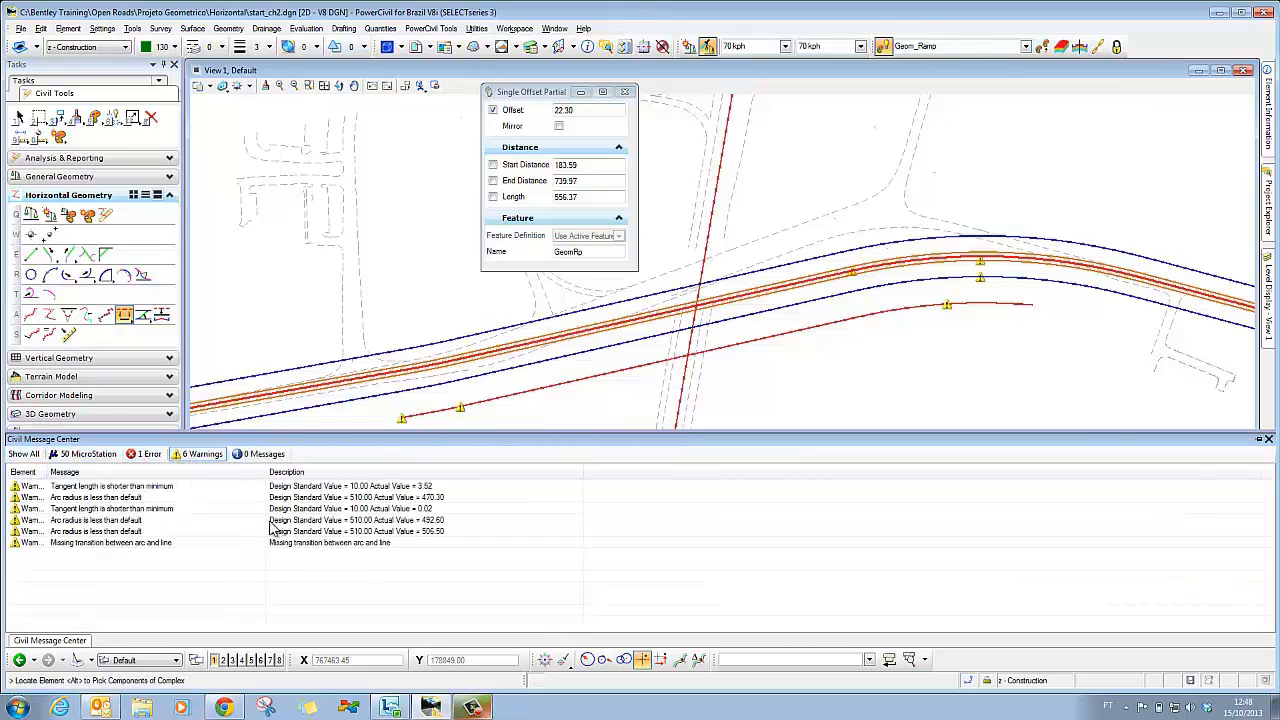
click(352, 487)
click(357, 498)
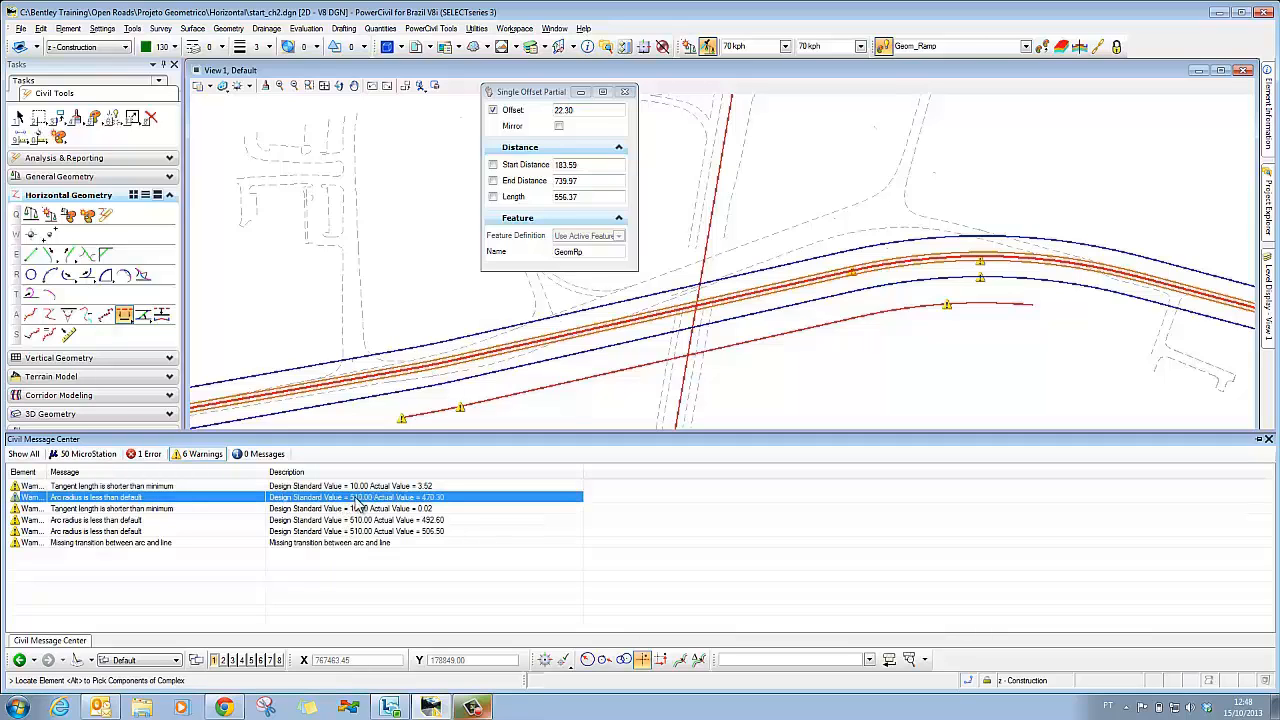
click(359, 521)
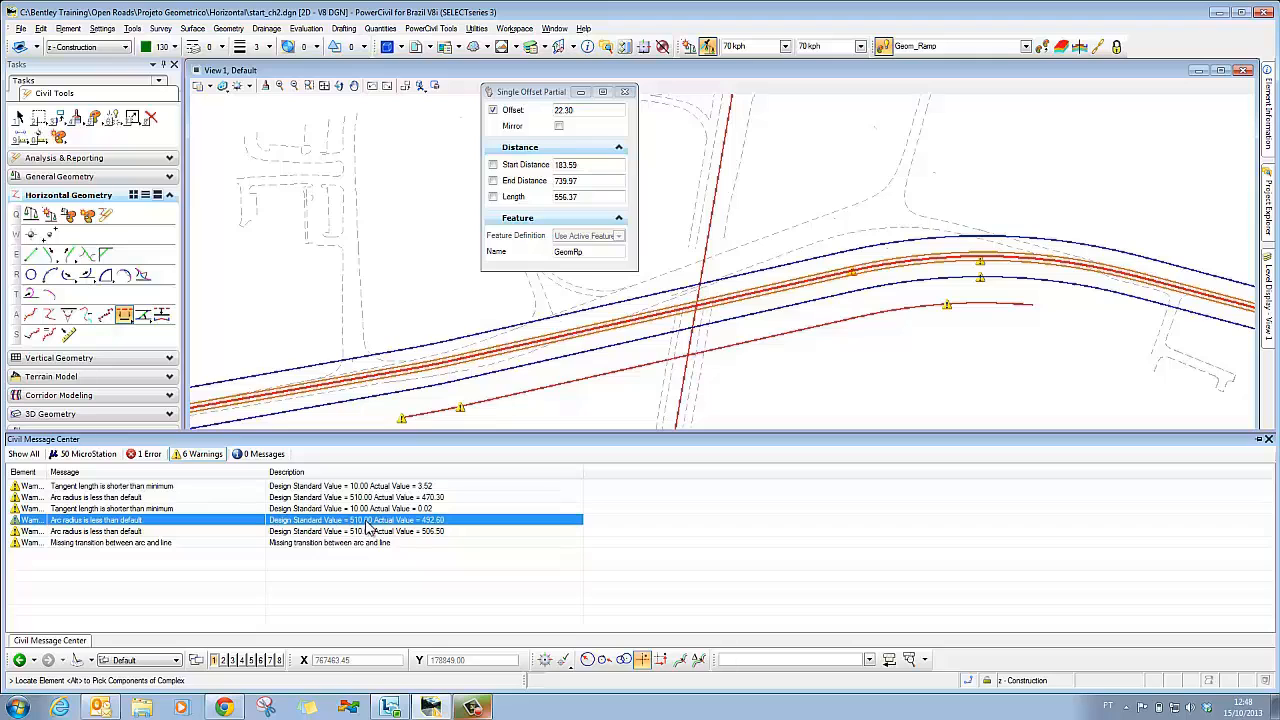
right_click(366, 528)
click(408, 533)
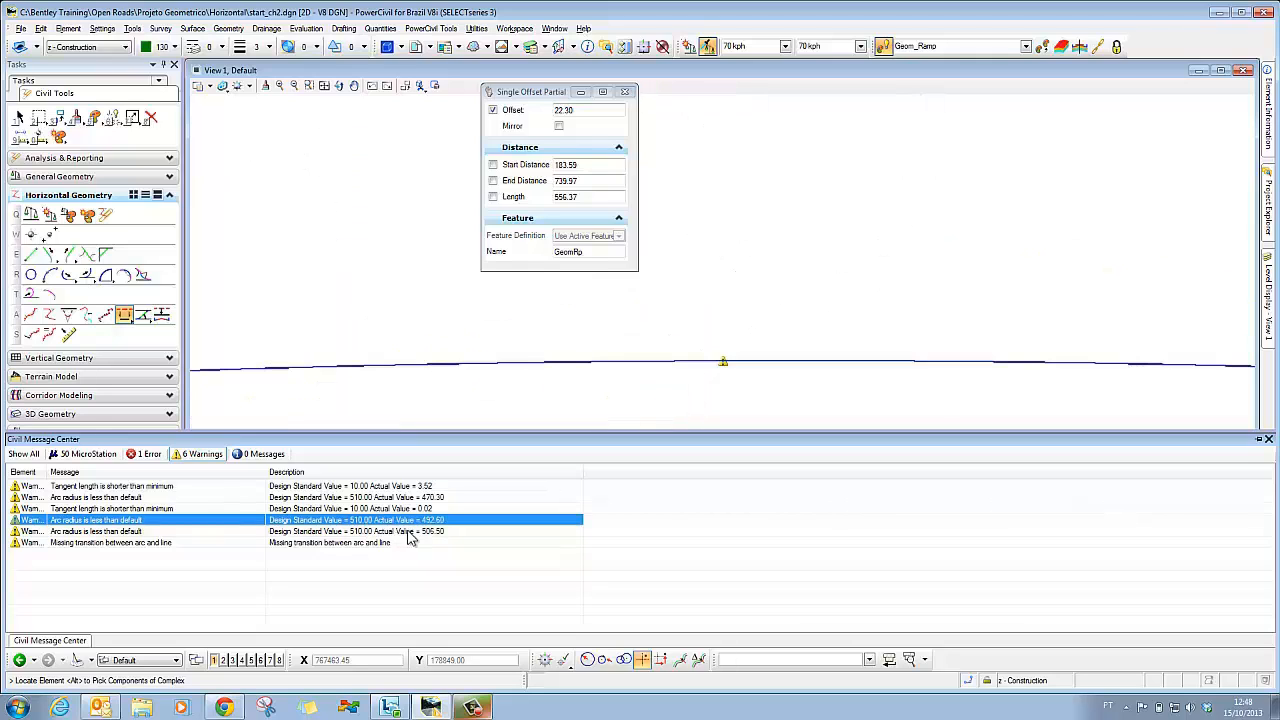
Examine the warning markers along the centerline, the offset edges and the partial ramp offset
scroll(723, 393, down, 3)
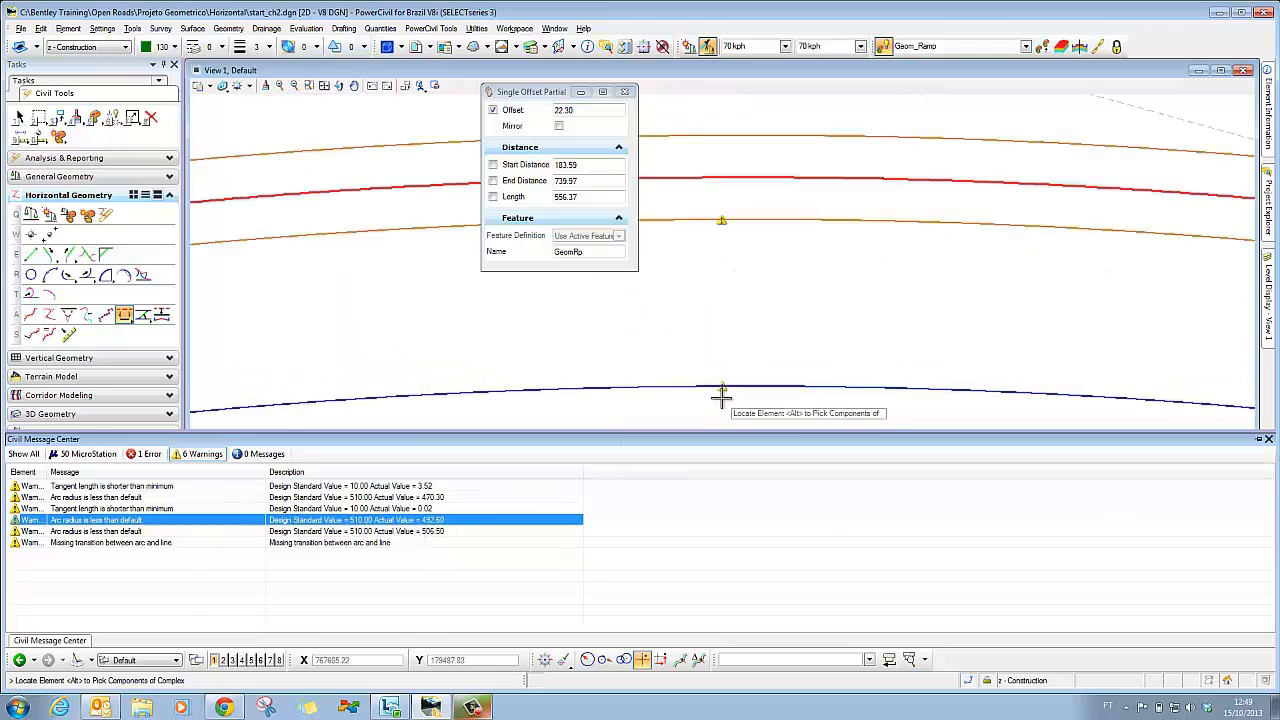
middle_drag(722, 390, 723, 360)
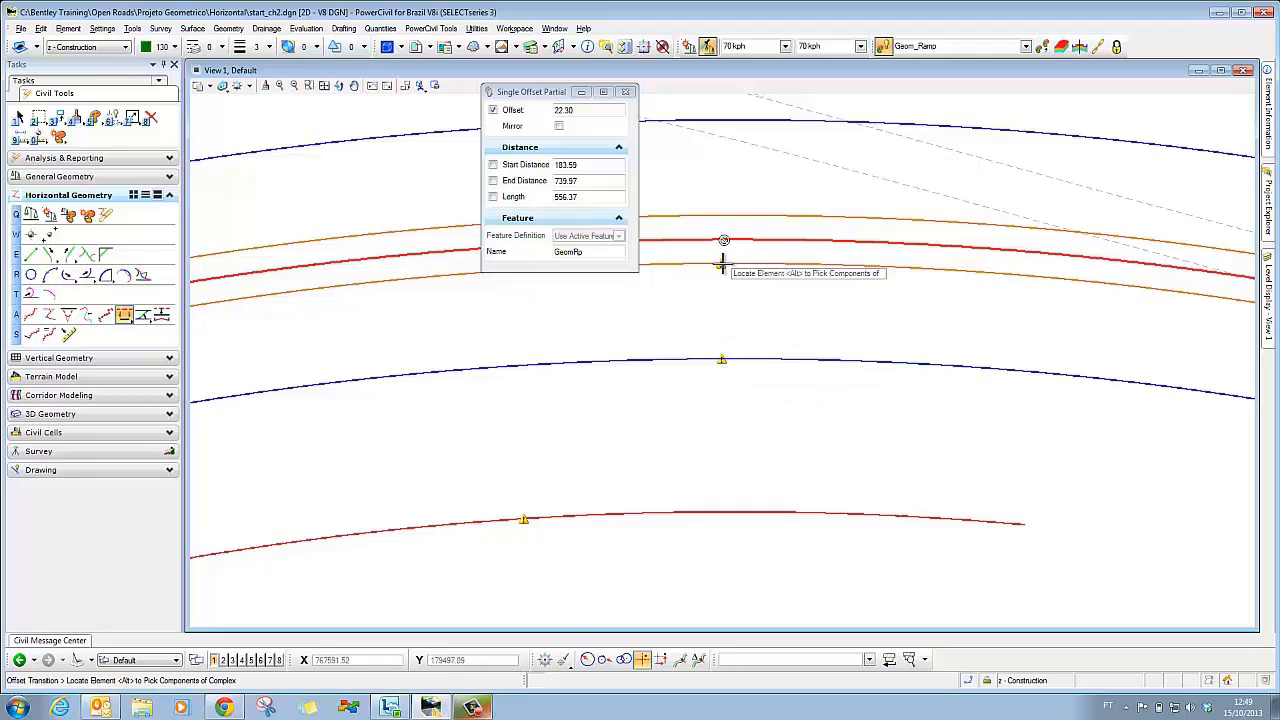
scroll(727, 409, down, 3)
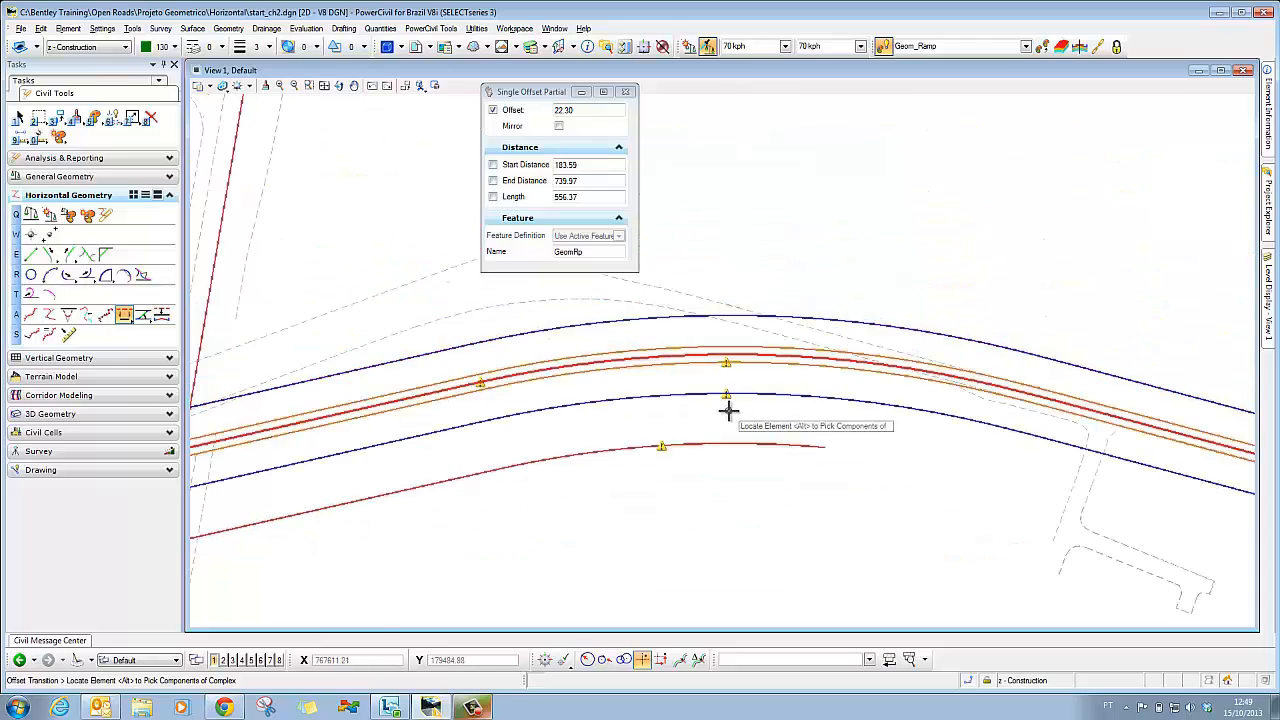
scroll(728, 411, down, 2)
mouse_move(568, 453)
middle_down()
mouse_move(811, 341)
mouse_move(834, 345)
middle_up()
scroll(834, 346, up, 2)
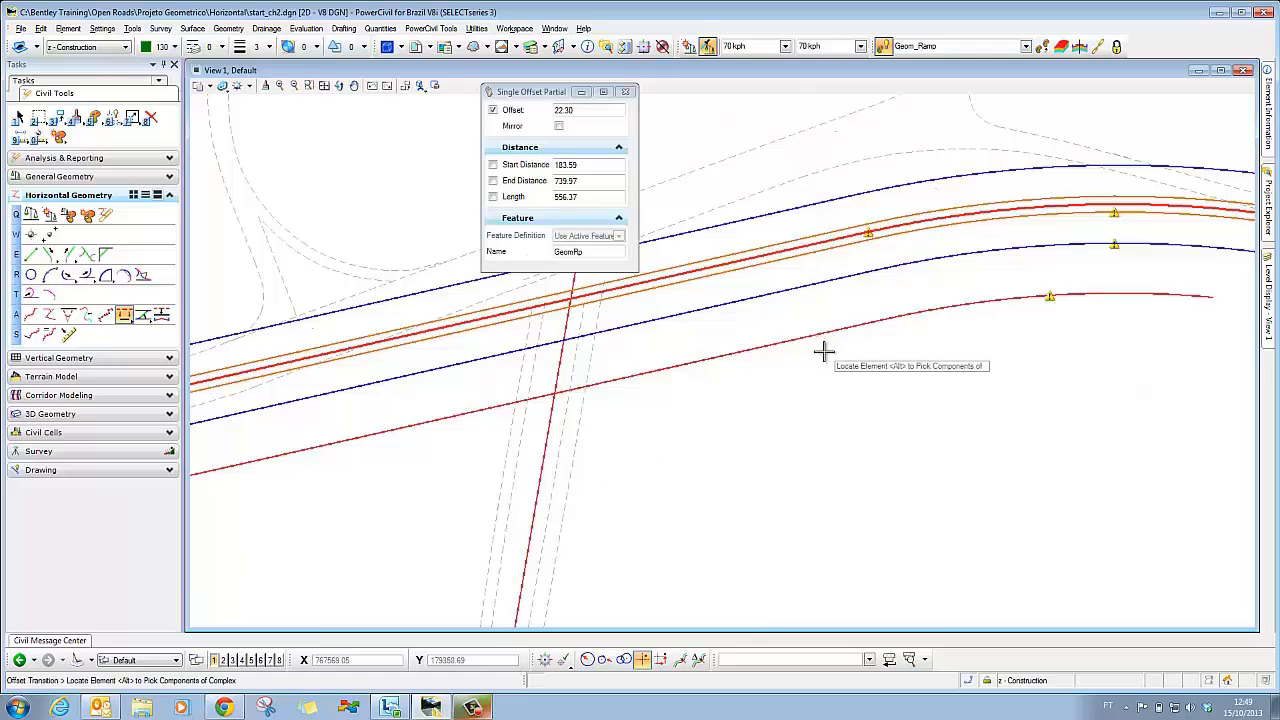
scroll(851, 360, down, 3)
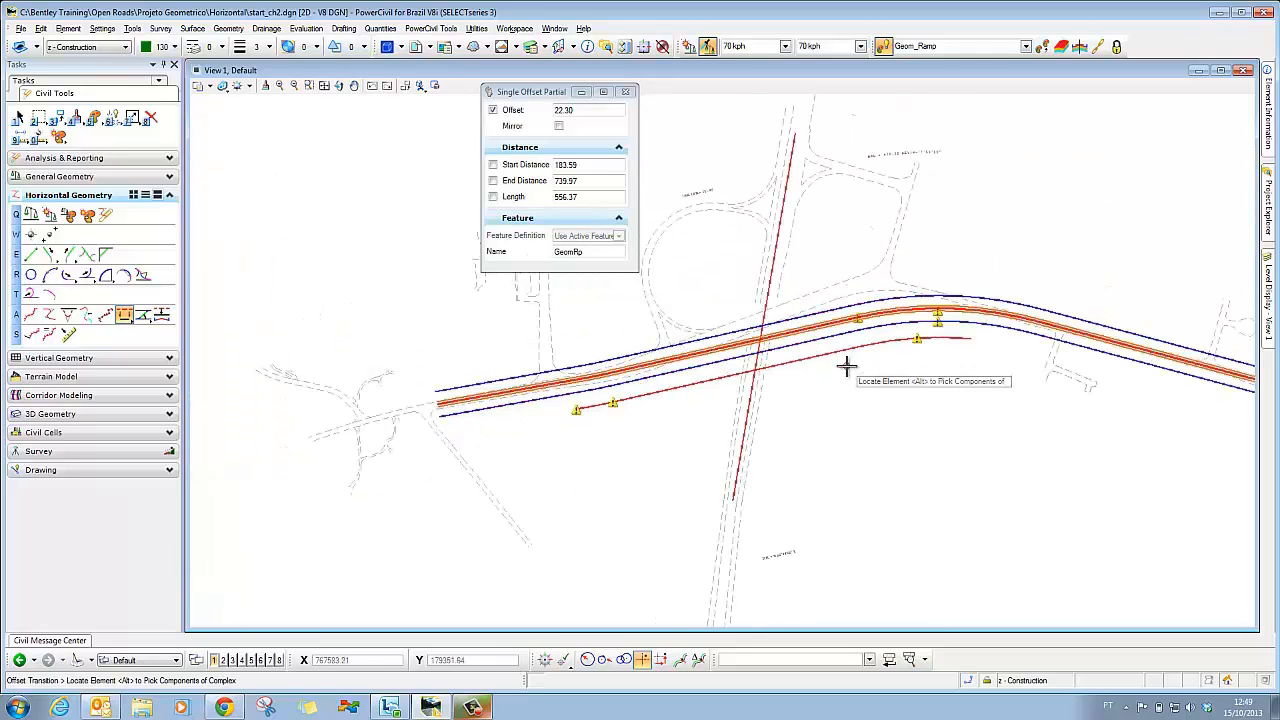
scroll(848, 365, up, 2)
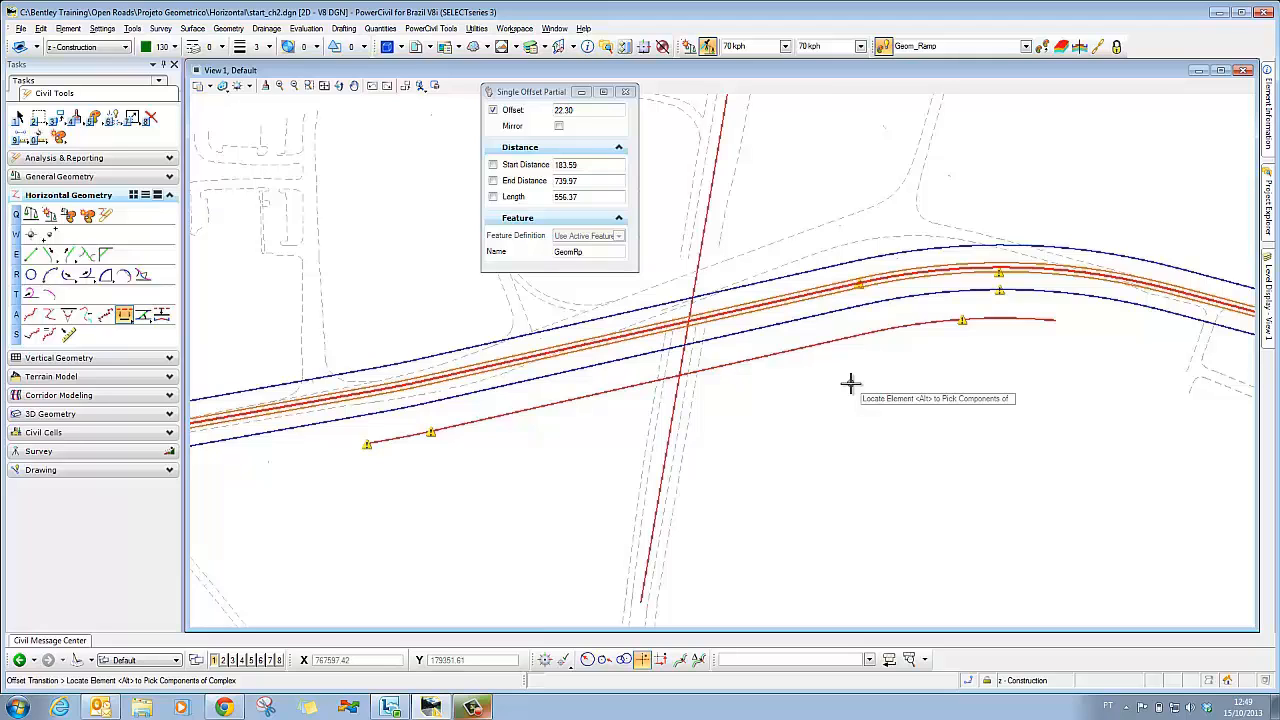
Select the lower edge of pavement and set its offset from the centerline to 14.3
click(19, 117)
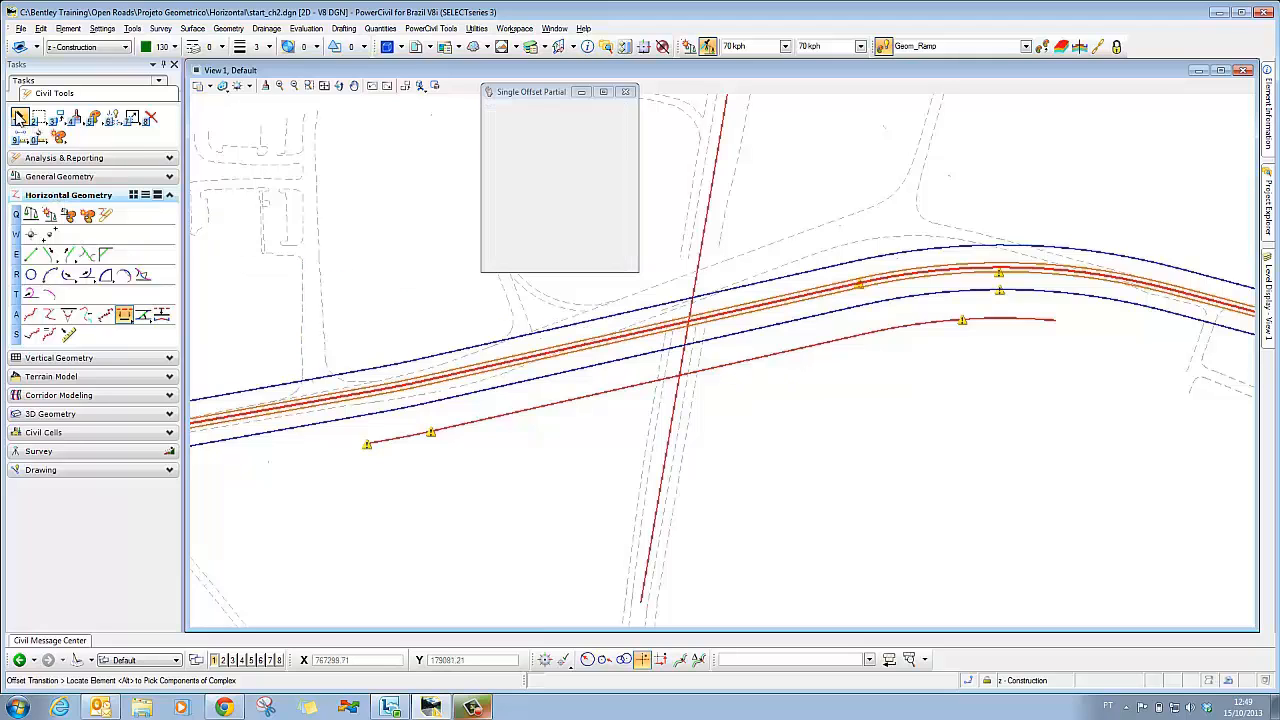
click(946, 294)
scroll(873, 305, up, 2)
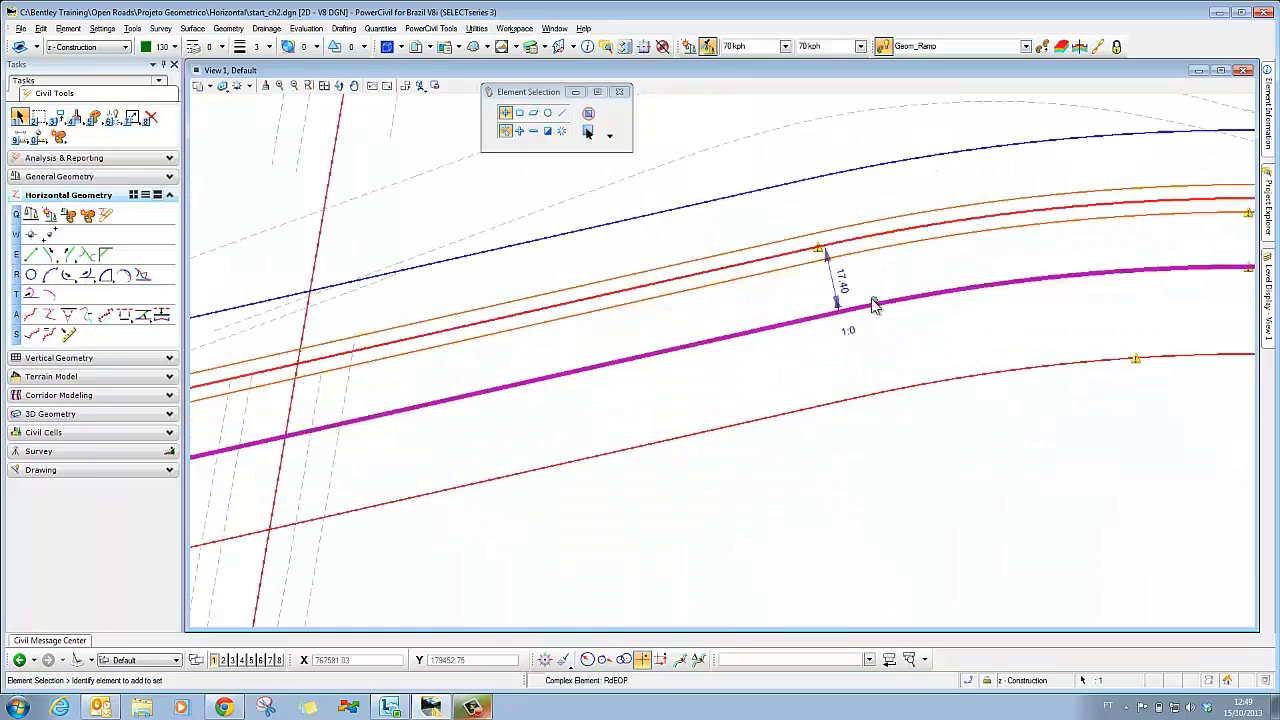
click(843, 289)
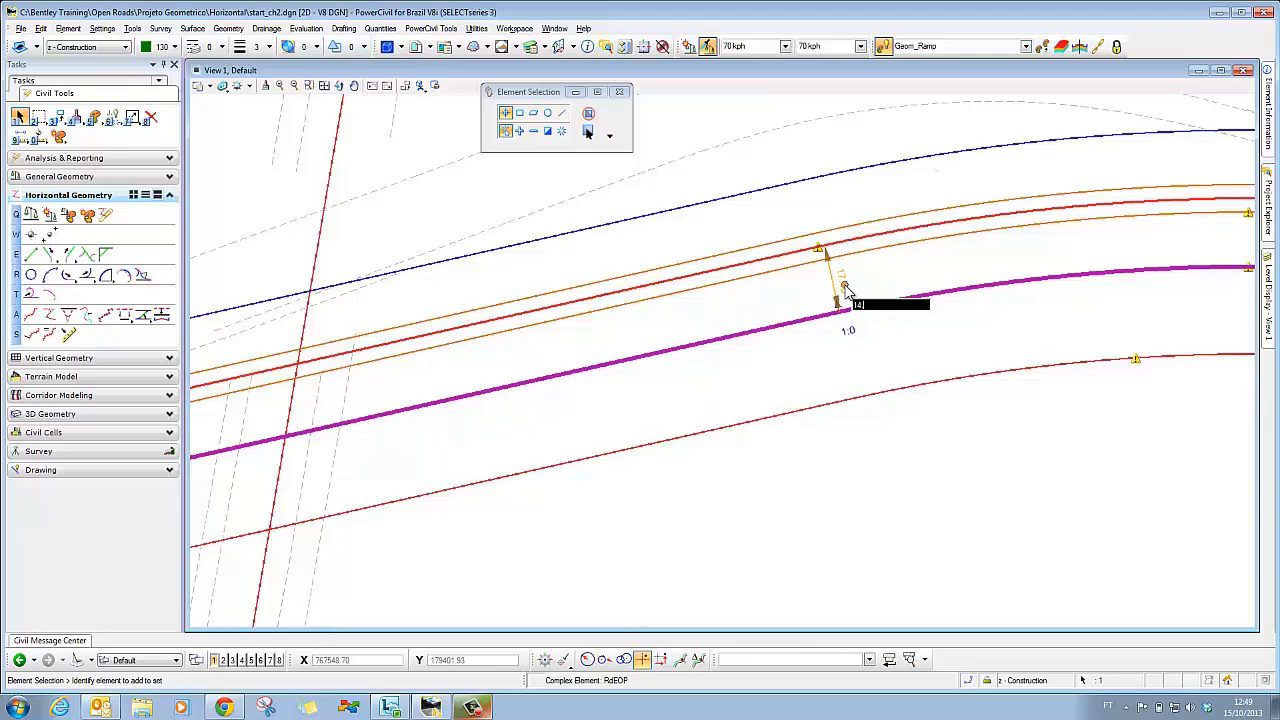
text(14.3)
key(Return)
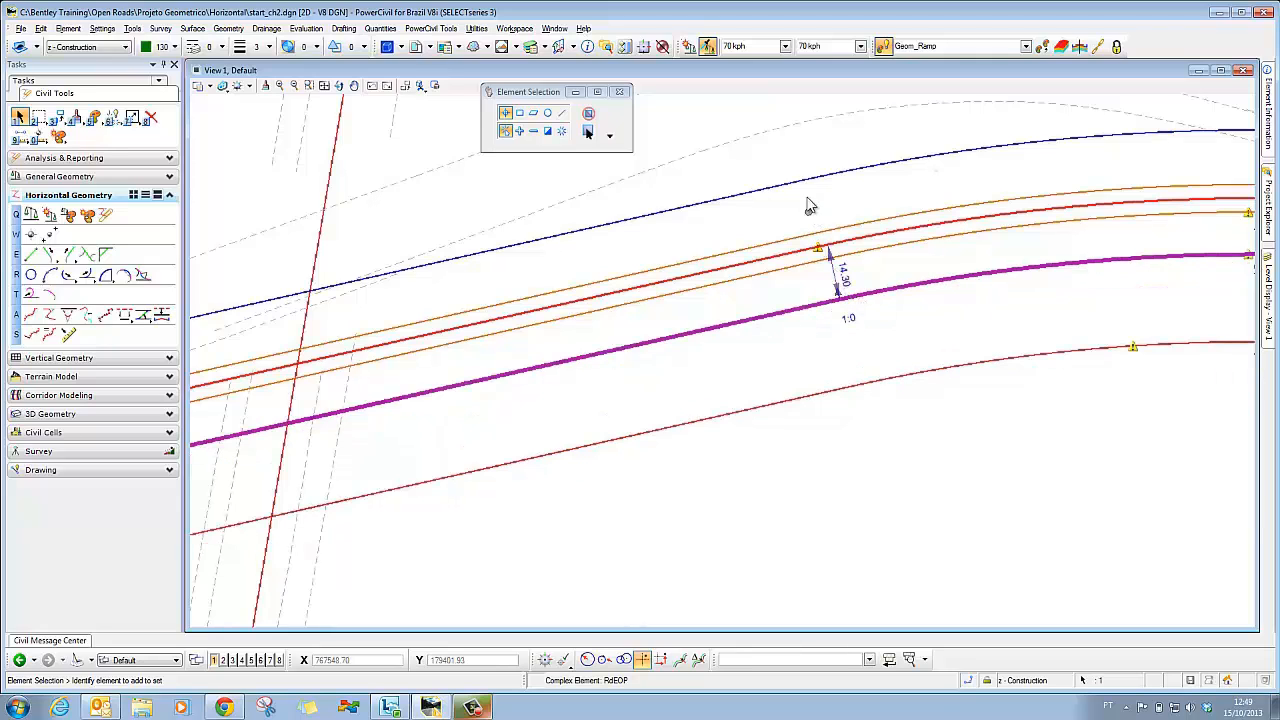
Change the upper edge of pavement's negative offset to match the 14.3 offset on the other side, and clear the selection
click(806, 186)
click(865, 205)
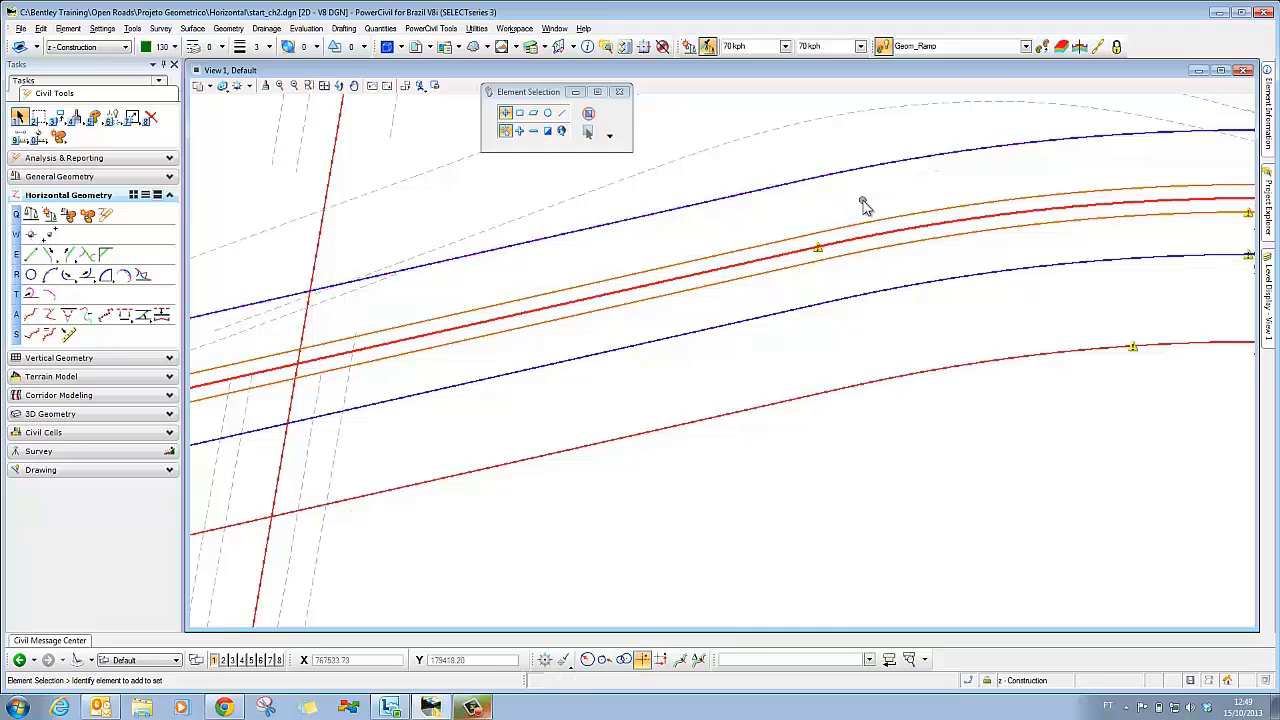
click(848, 178)
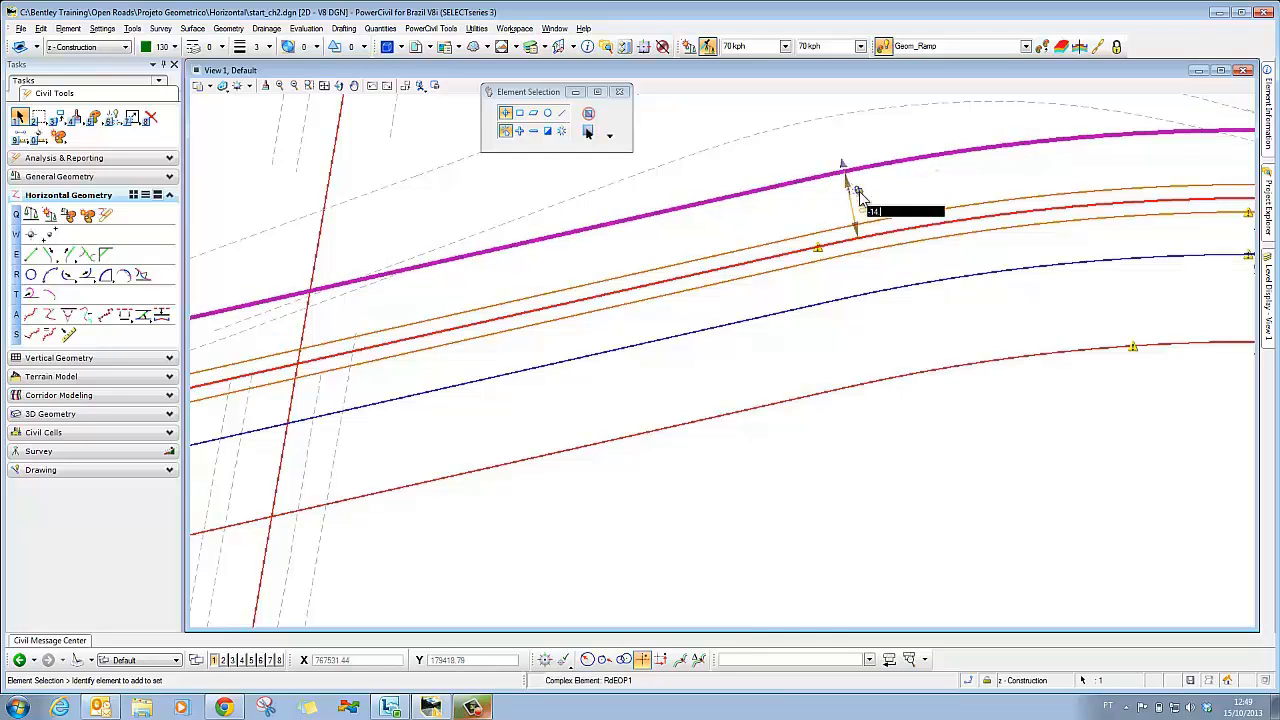
text(-14)
key(Return)
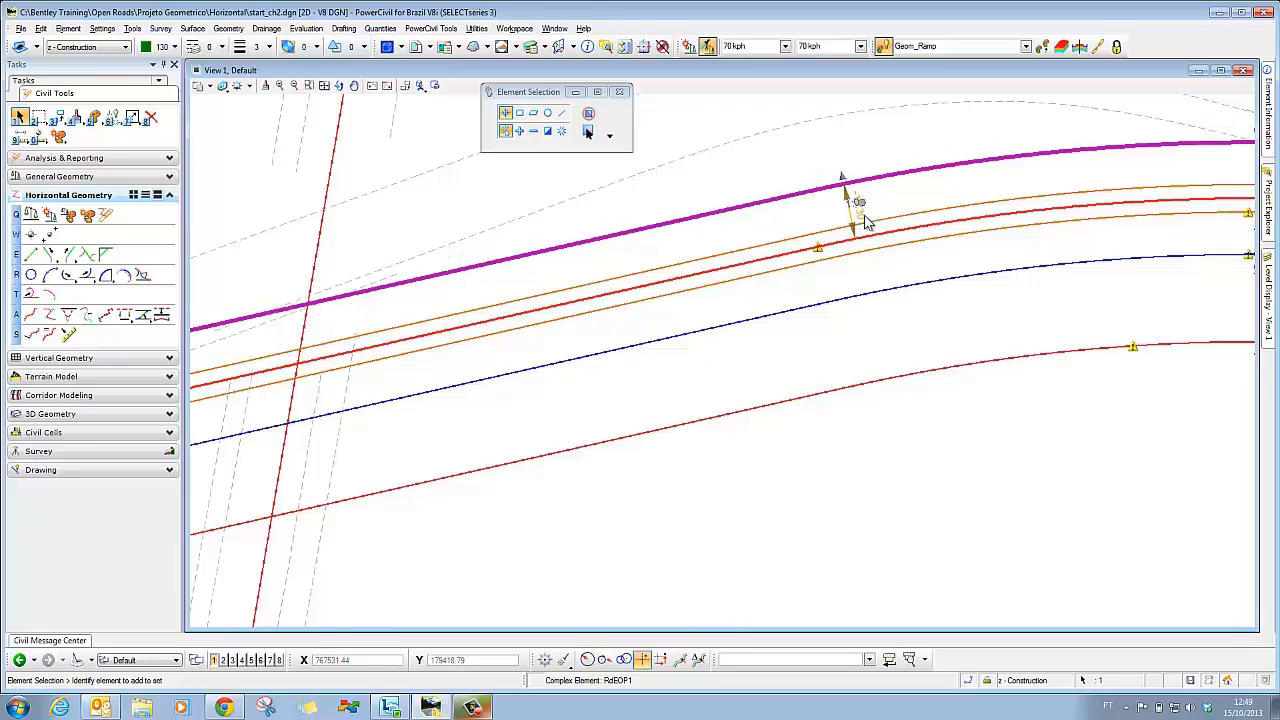
click(879, 316)
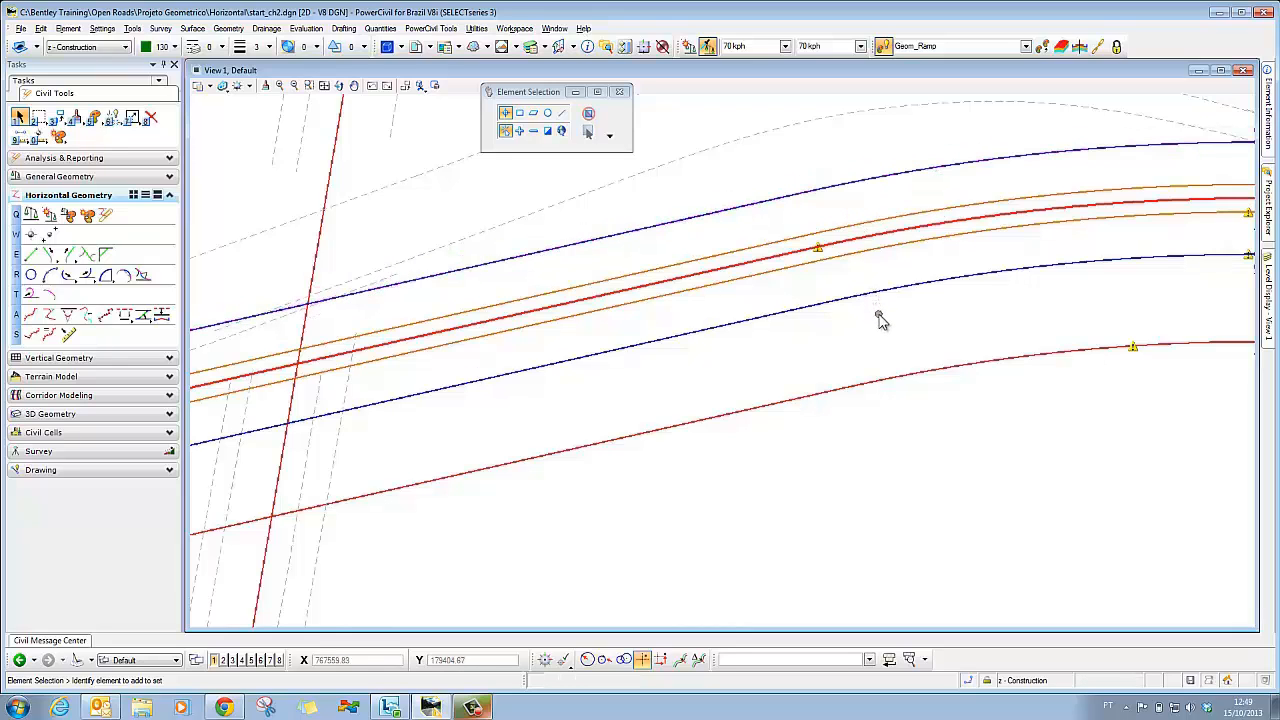
scroll(879, 316, down, 4)
scroll(910, 314, up, 2)
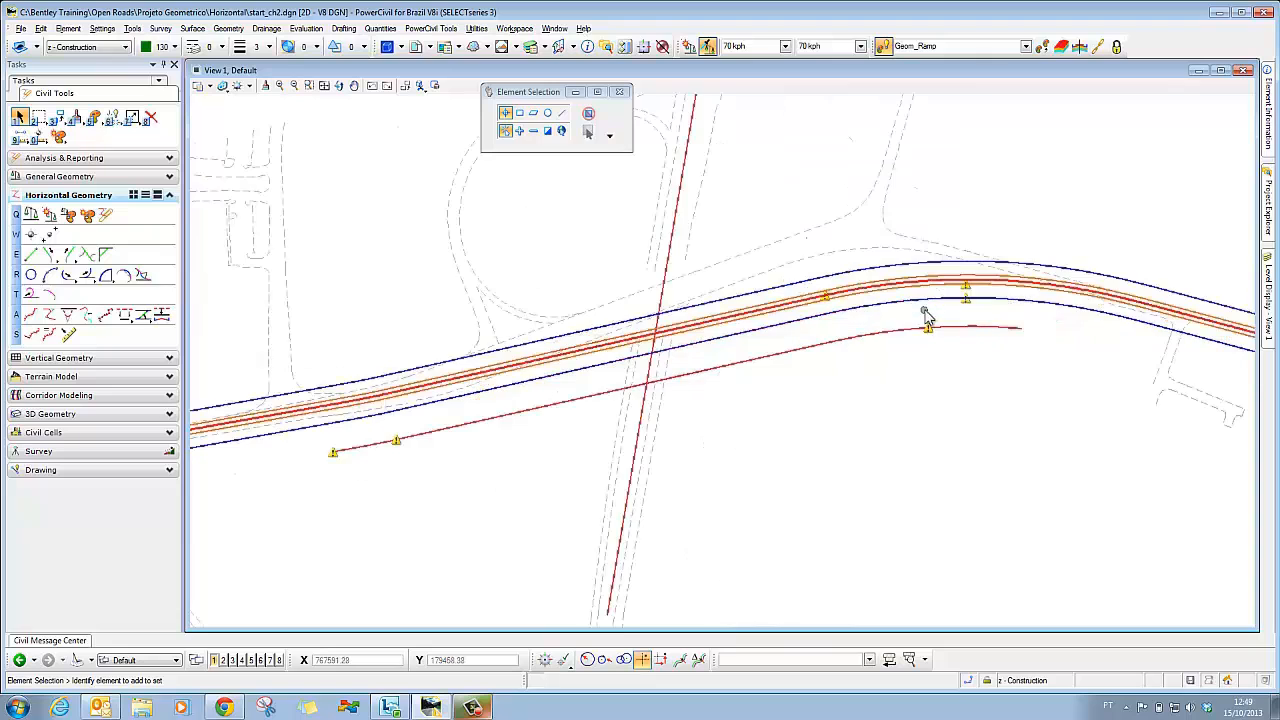
Select the Via Principal centerline and change the radius of its curve to 250
middle_drag(936, 307, 766, 314)
scroll(766, 314, up, 2)
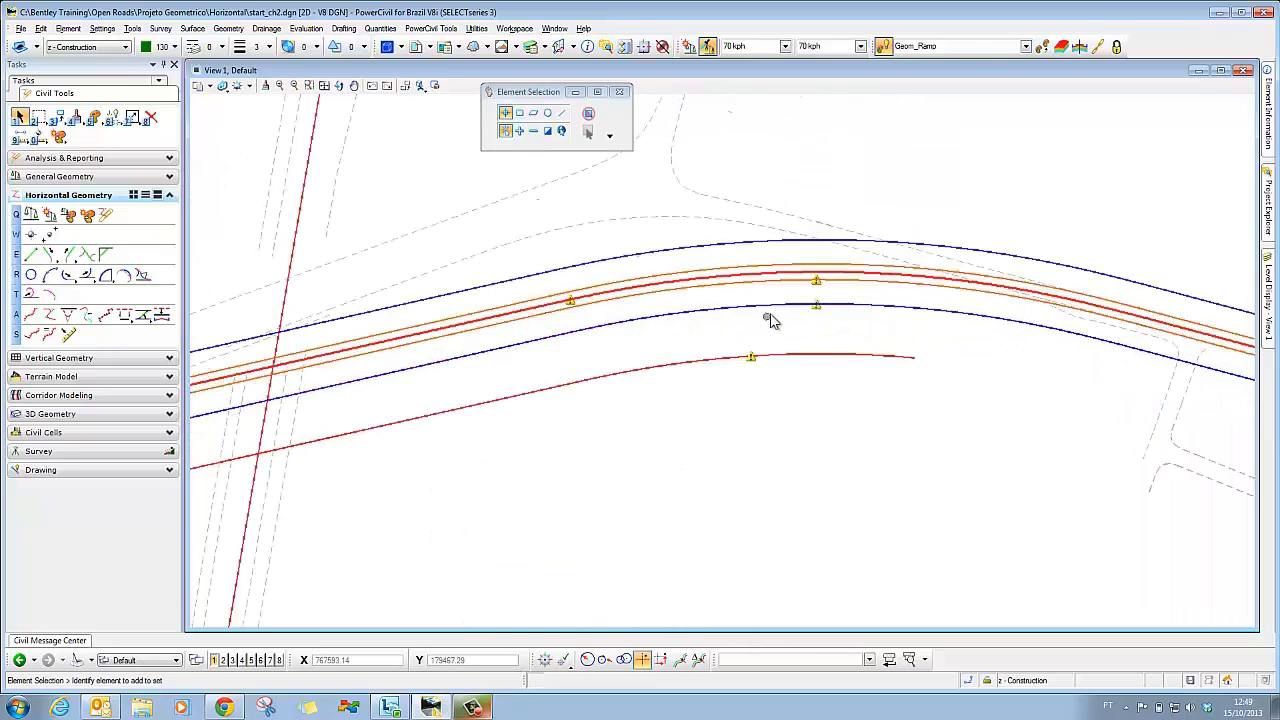
click(764, 279)
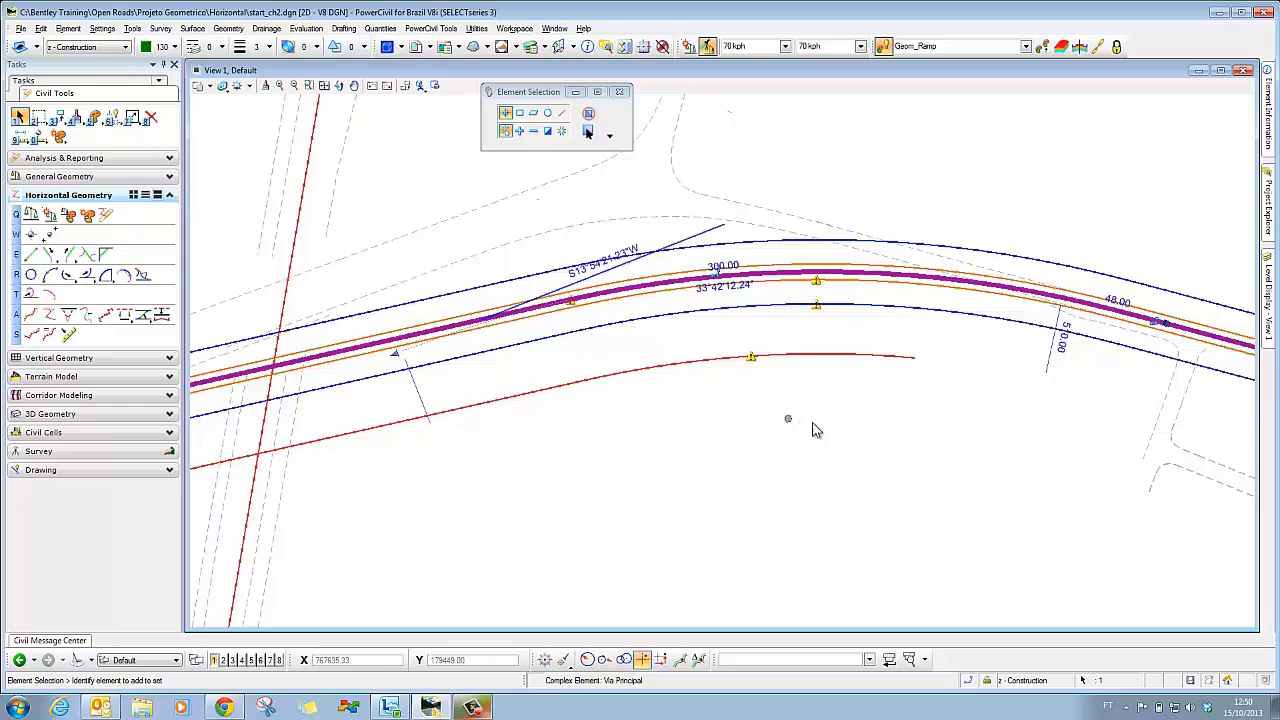
click(1054, 386)
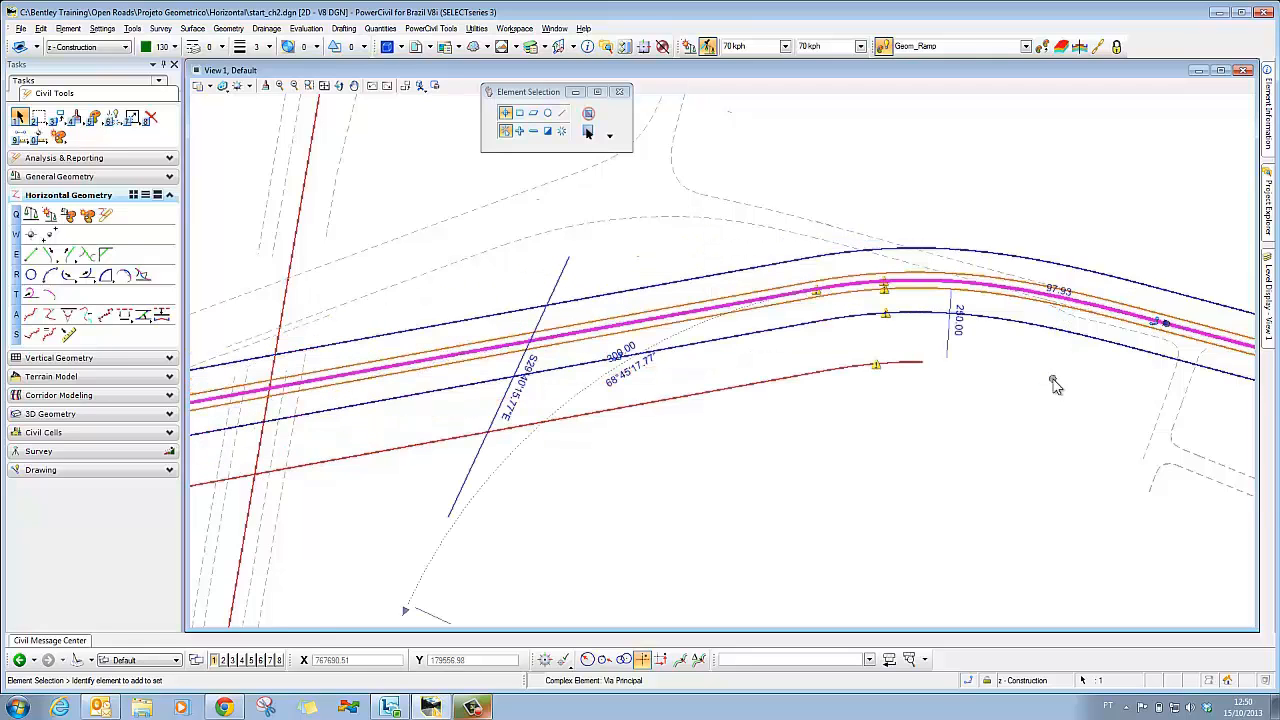
Set the Via Principal curve's radius back to 510 and clear the selection
click(958, 340)
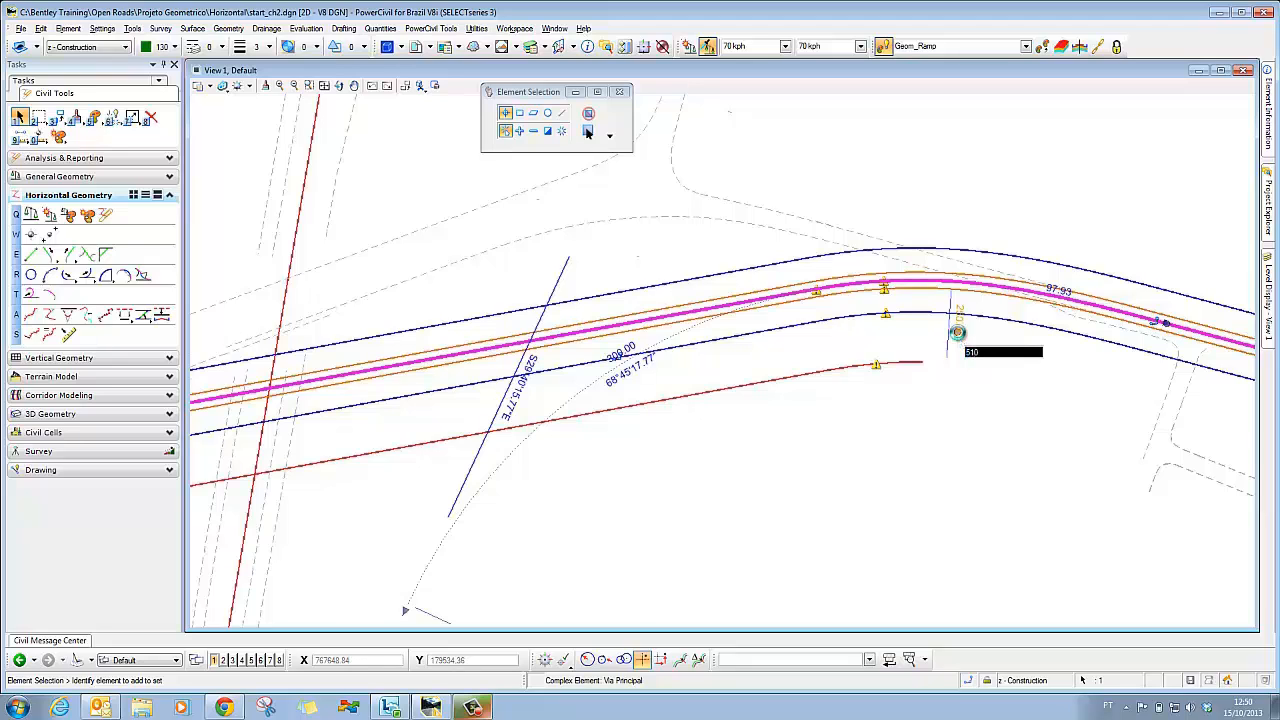
key(Return)
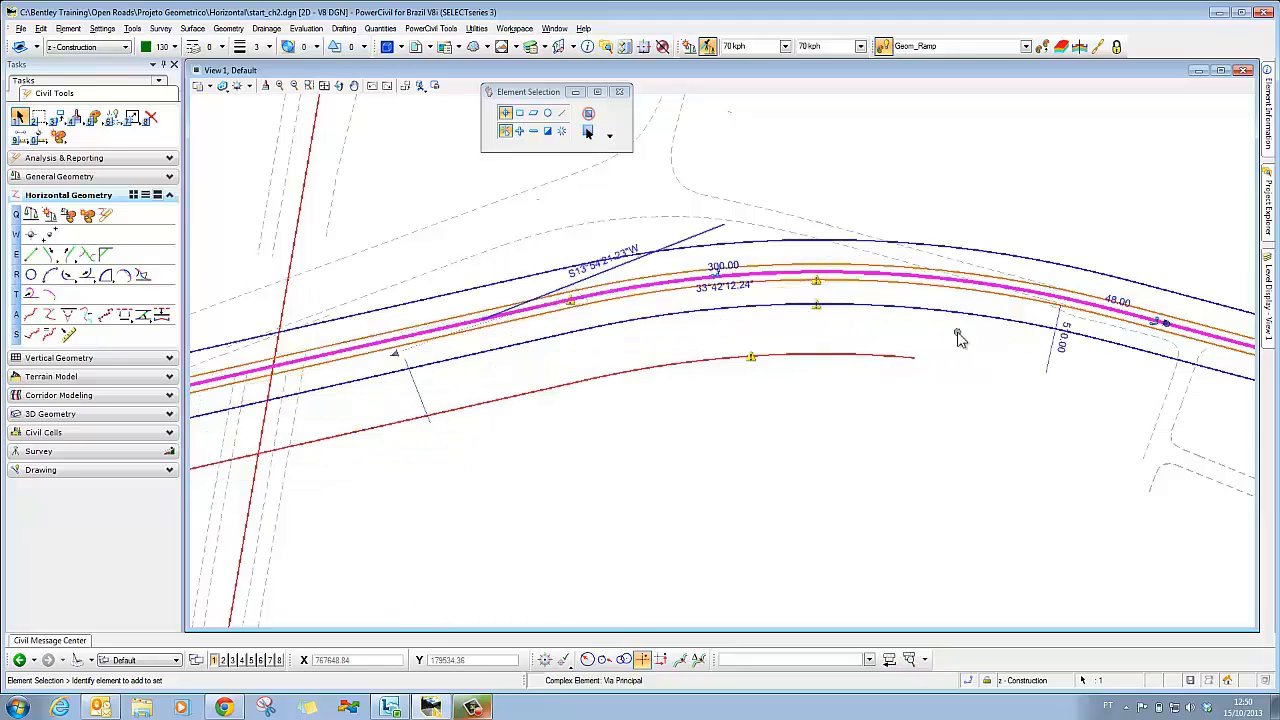
click(928, 404)
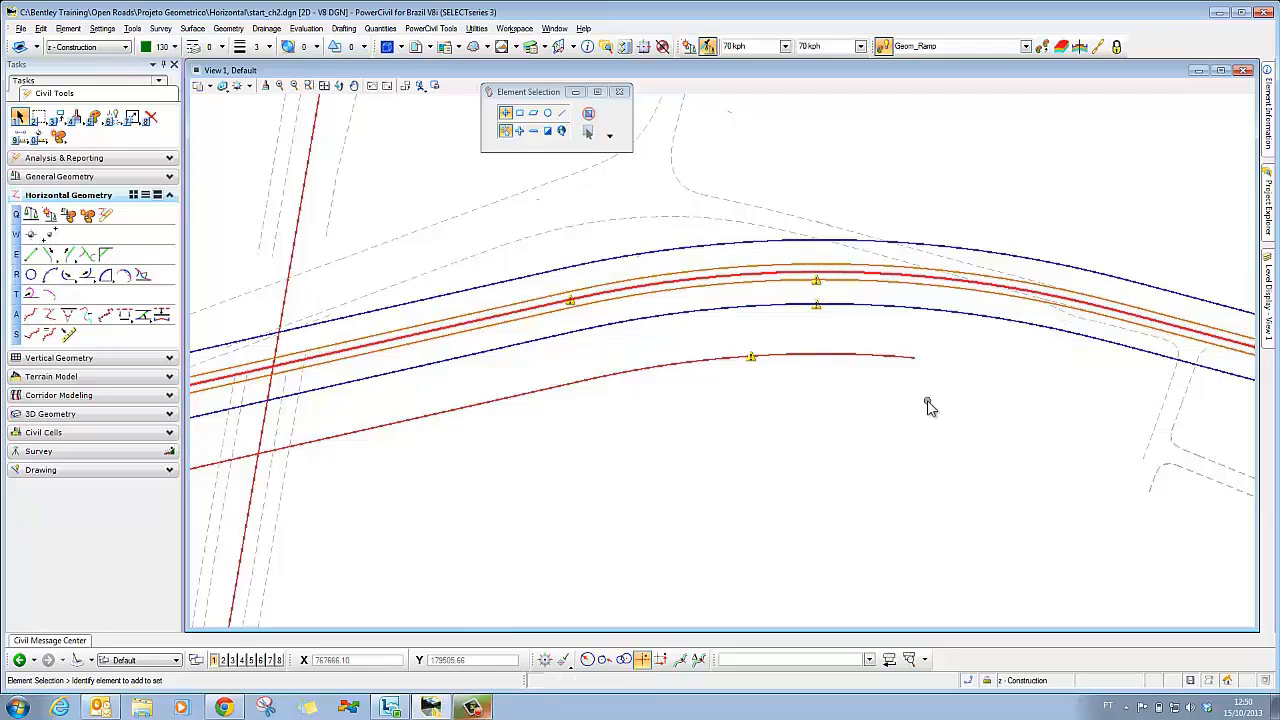
scroll(927, 400, down, 3)
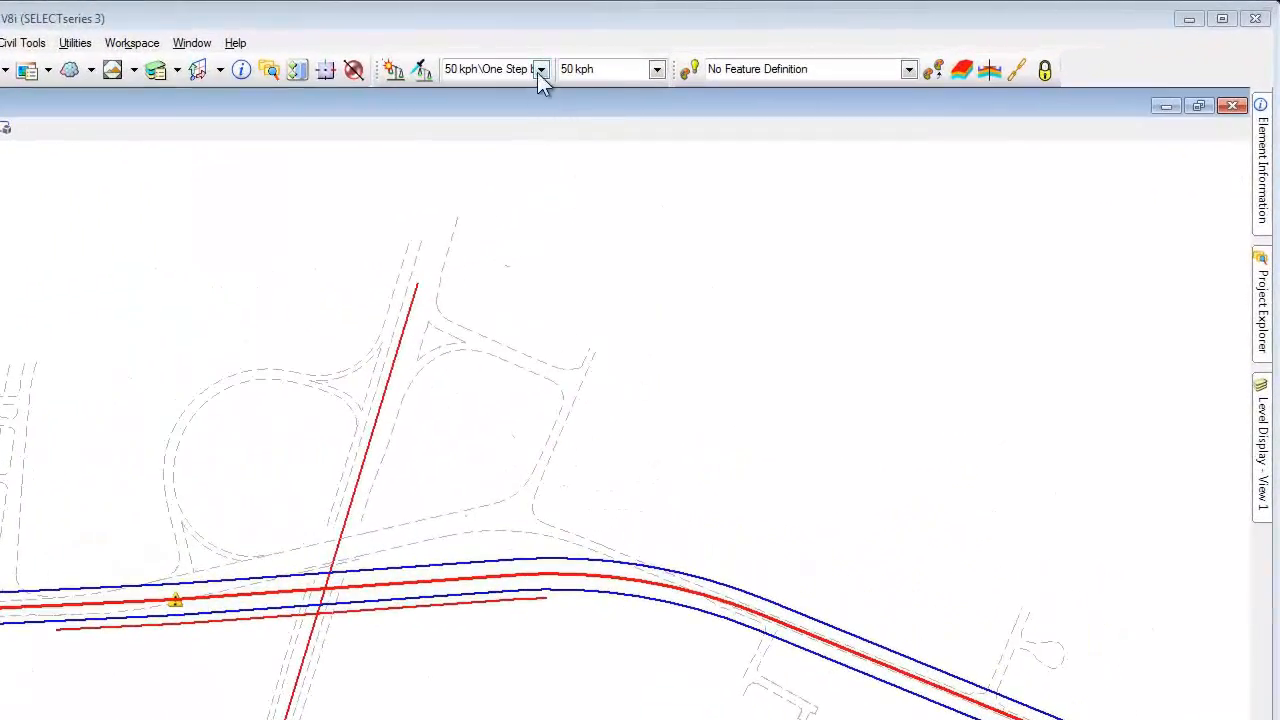
Activate the One Step below Desirable Minimum at 50 kph design standard and make Geom_Ramp the active feature definition
click(540, 70)
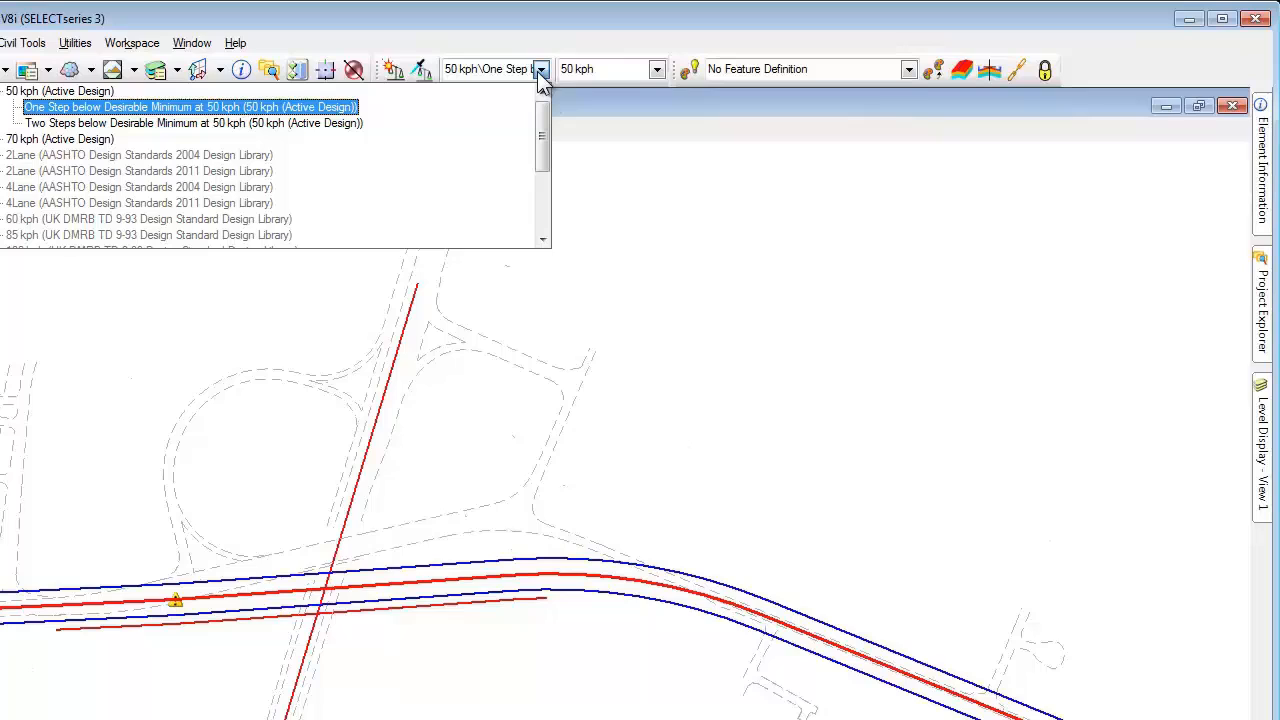
click(146, 107)
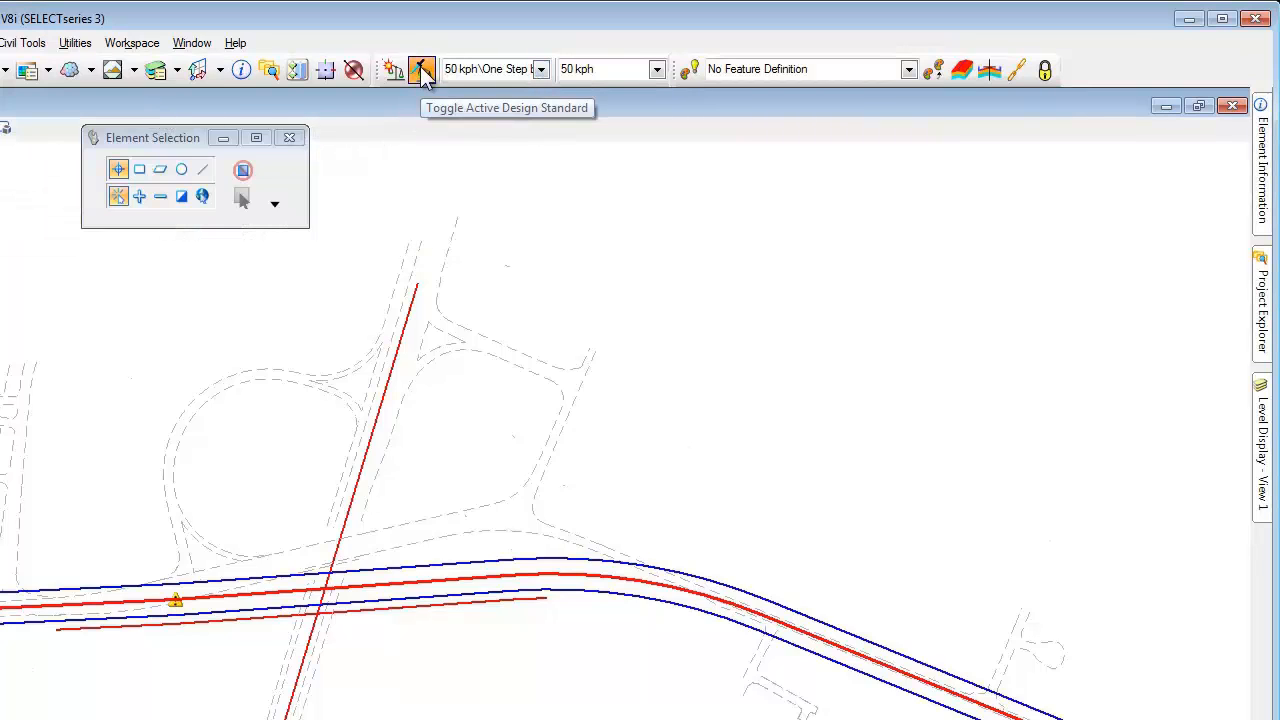
click(910, 70)
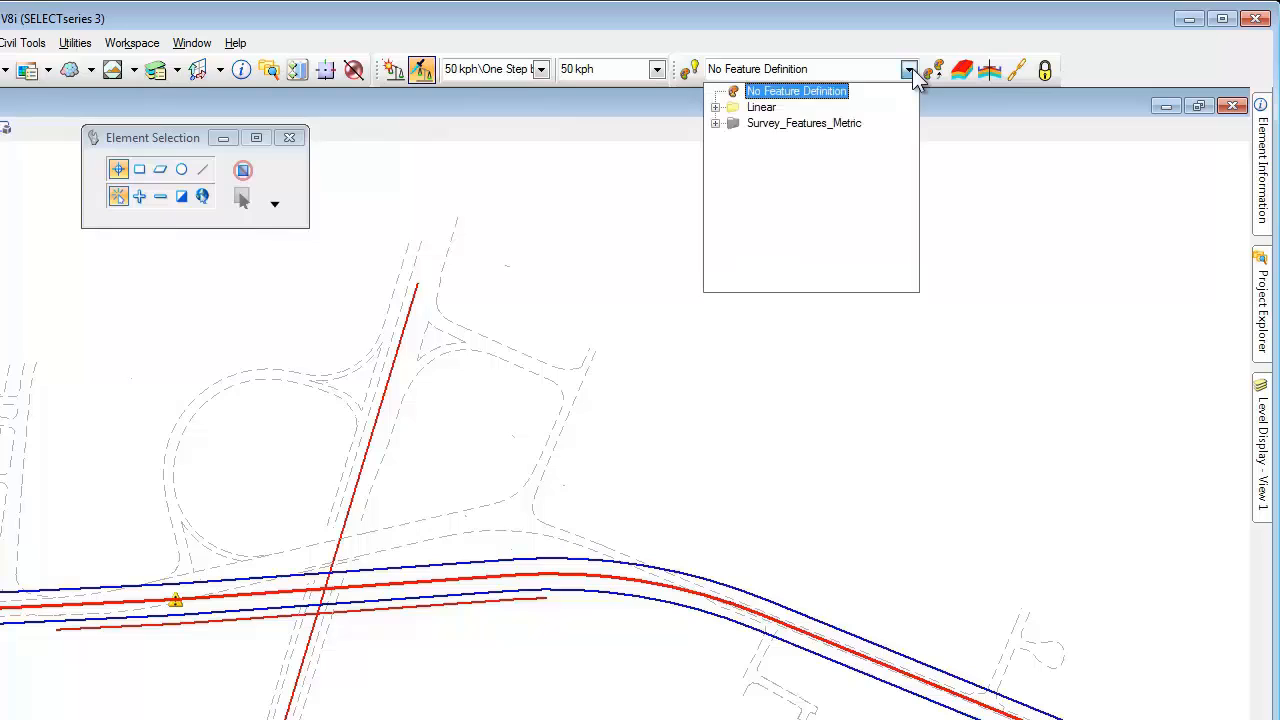
click(715, 107)
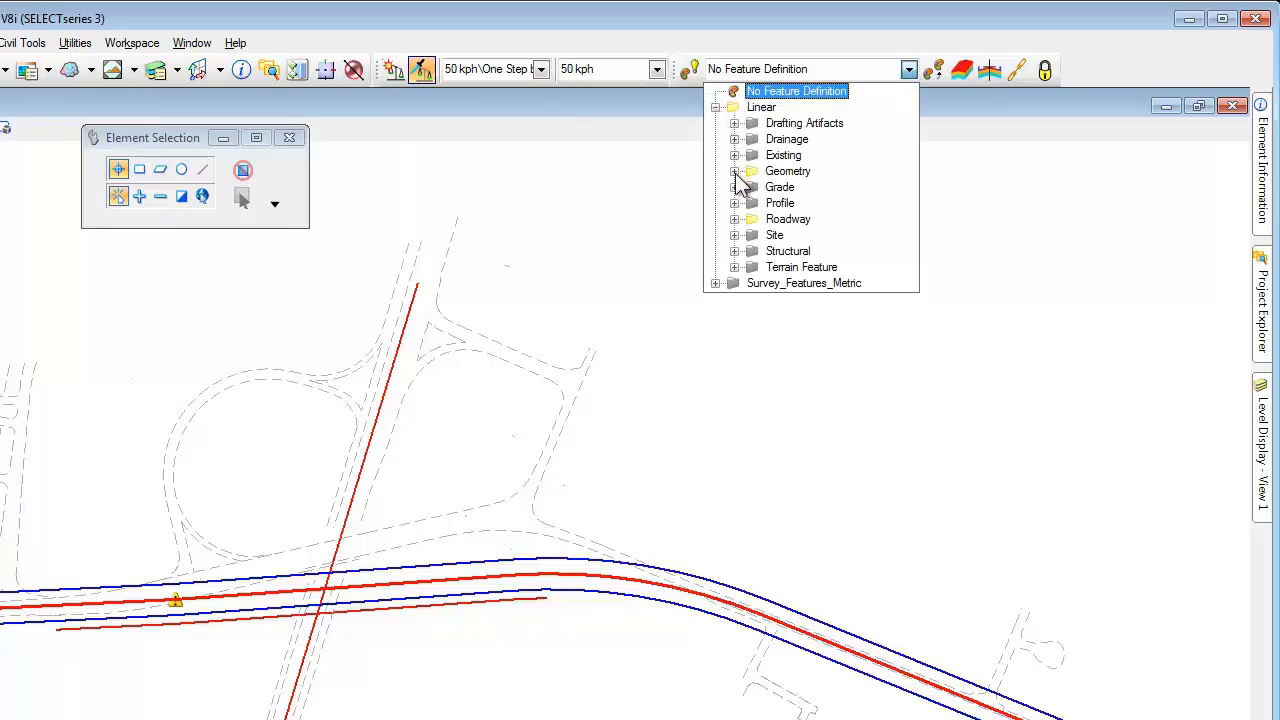
click(735, 171)
click(815, 218)
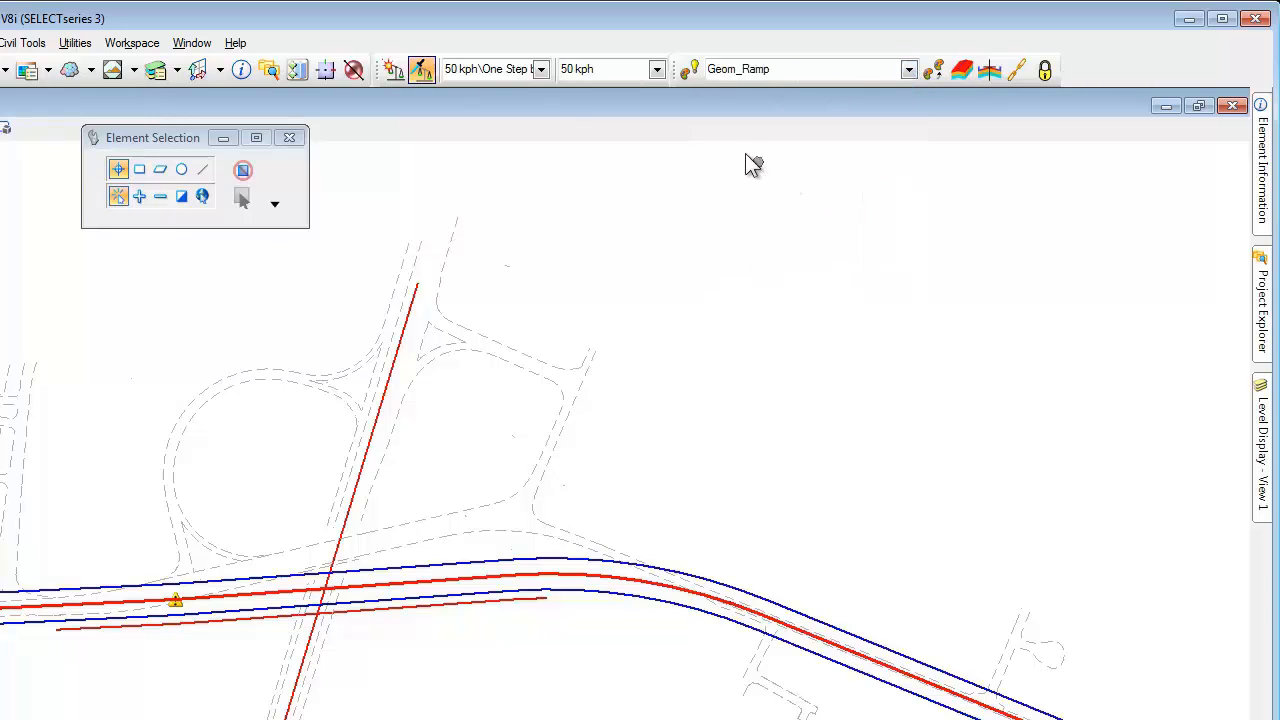
click(686, 69)
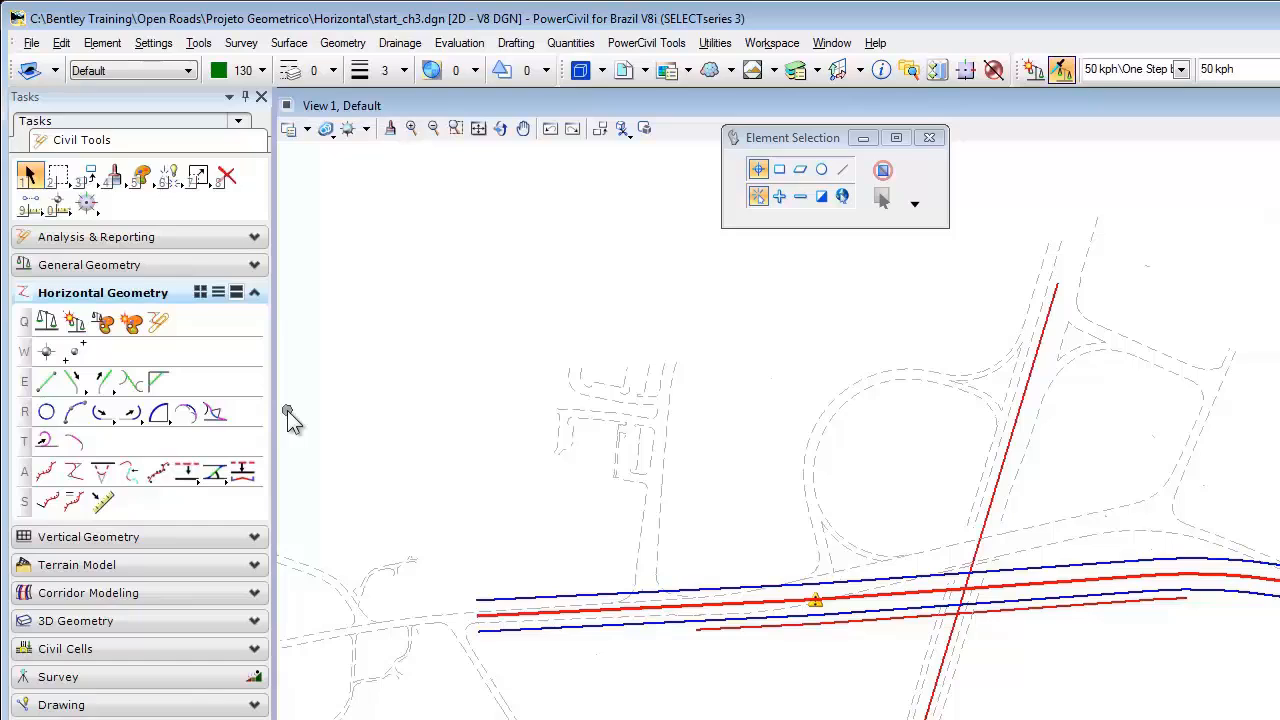
Begin an Arc Between Elements with no back taper, using the CROSS line as first element with a back offset of 17.60
click(161, 415)
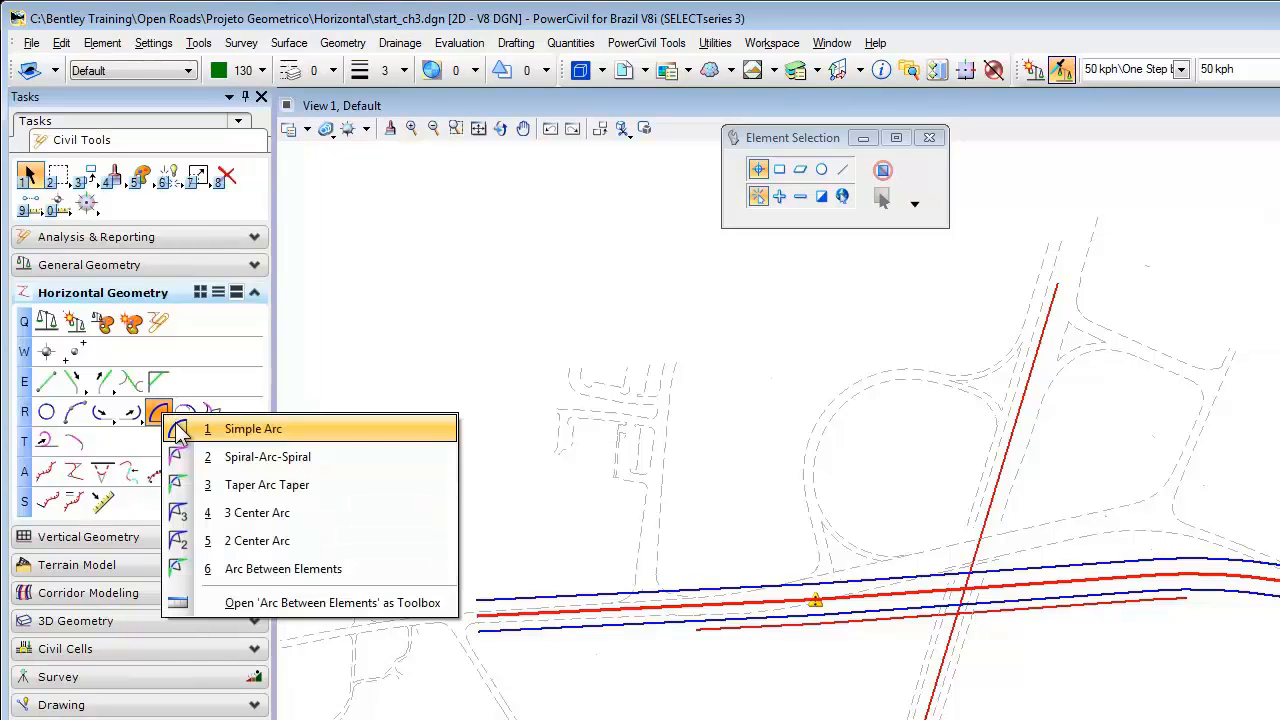
click(330, 568)
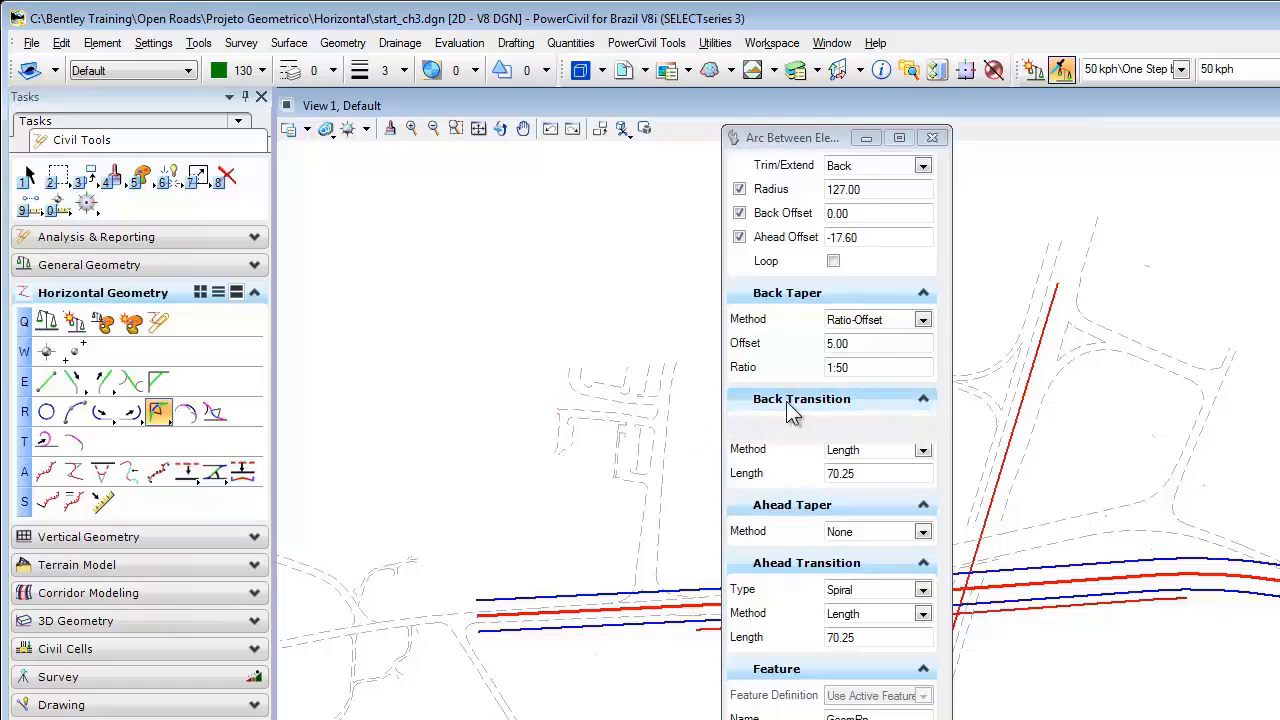
click(924, 320)
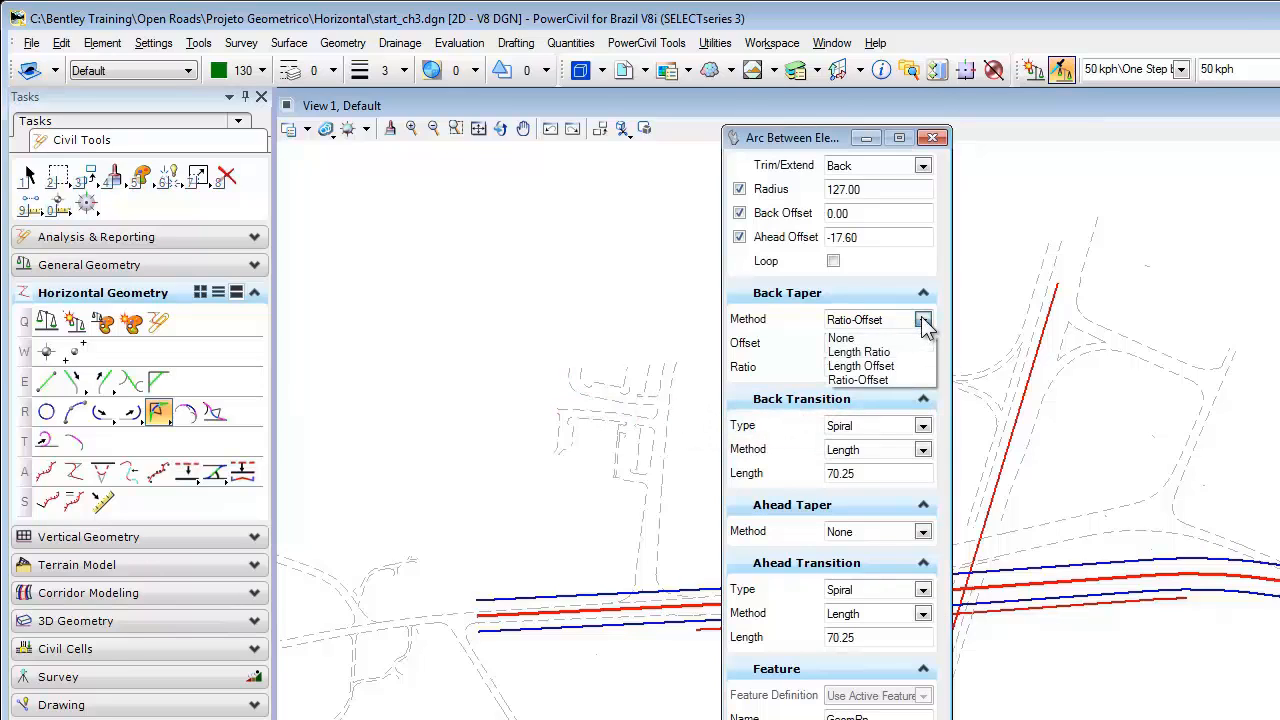
click(850, 335)
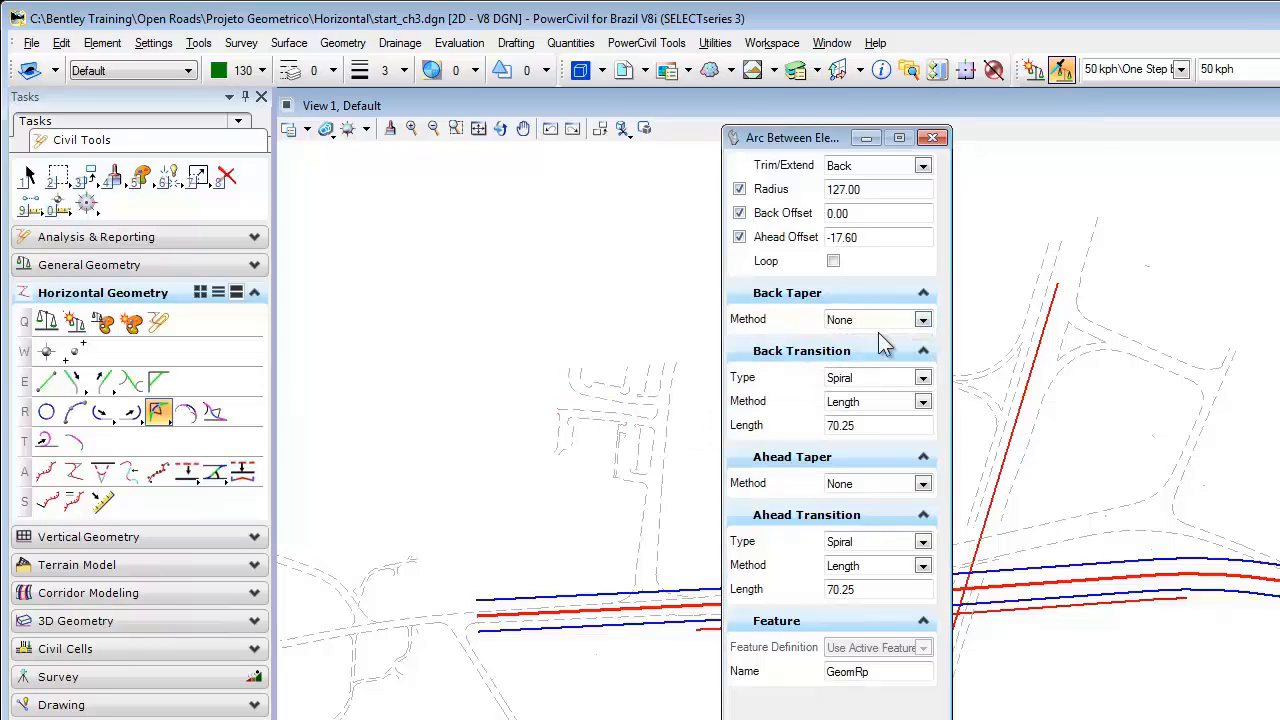
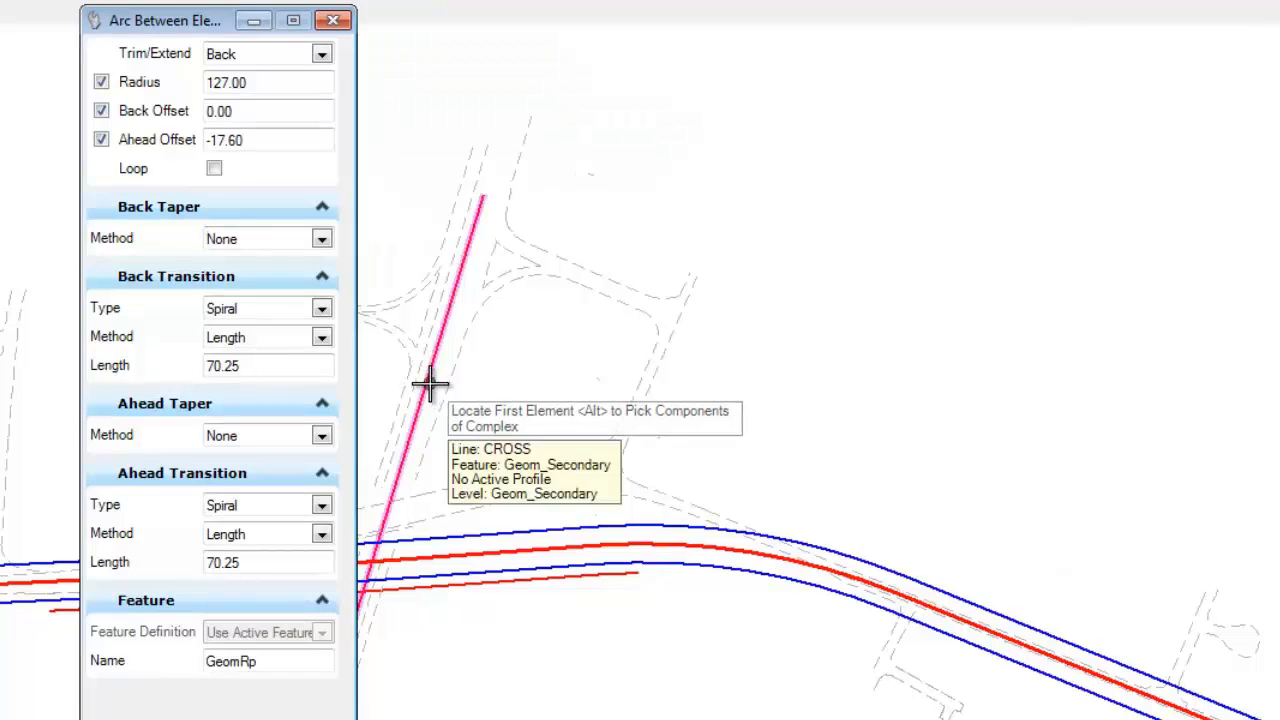
click(431, 386)
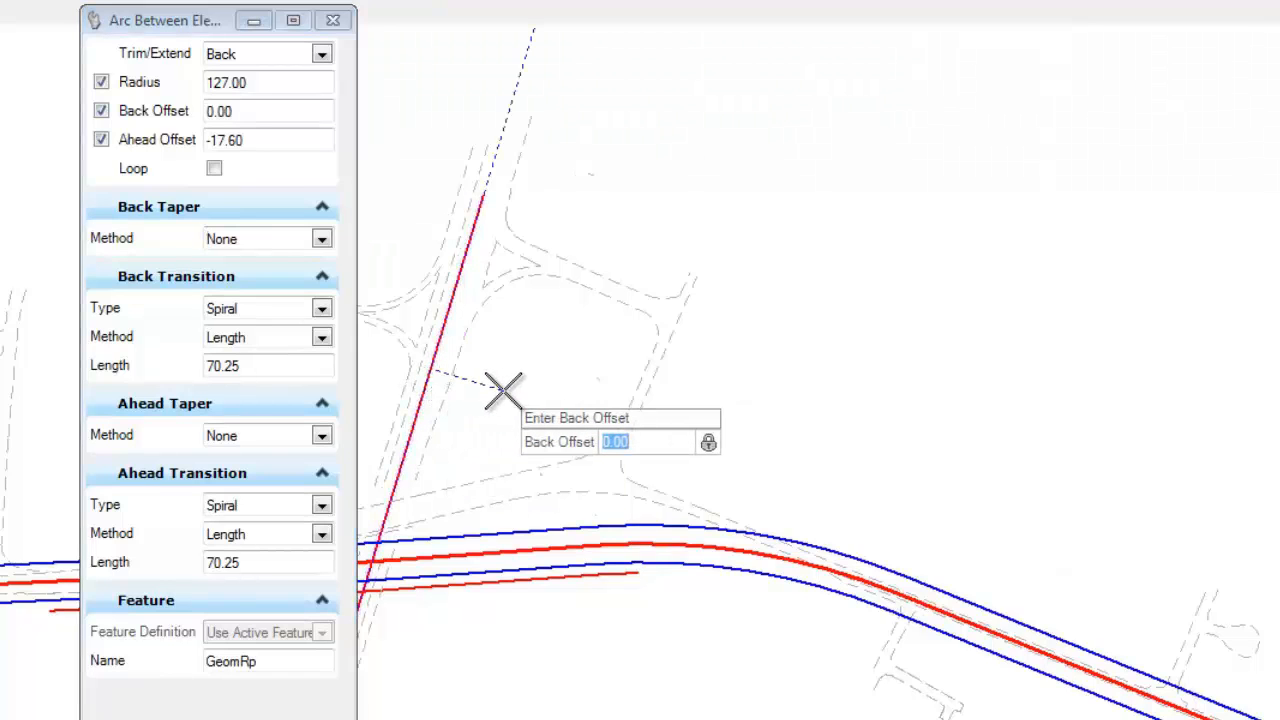
text(17.60)
key(Return)
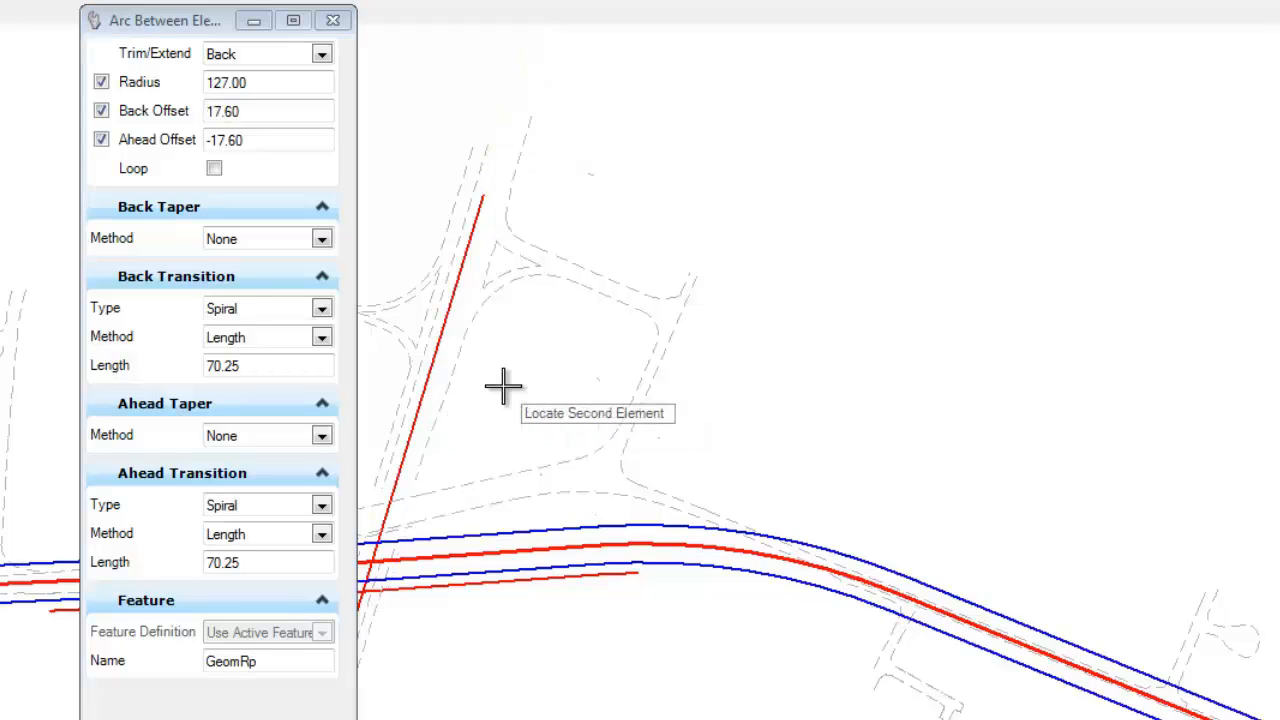
Use the main centerline as second element with a 22.30 ahead offset on its upper side, and create the ramp as a loop with radius 127
click(503, 550)
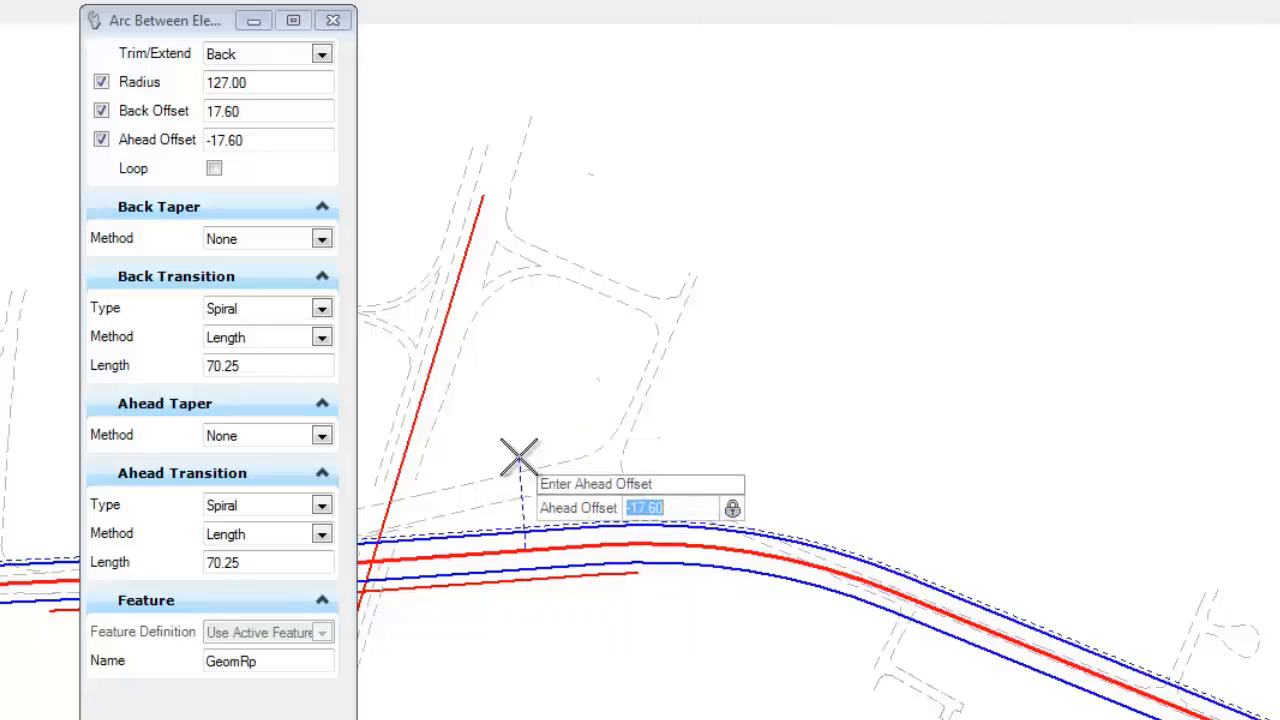
text(22.30)
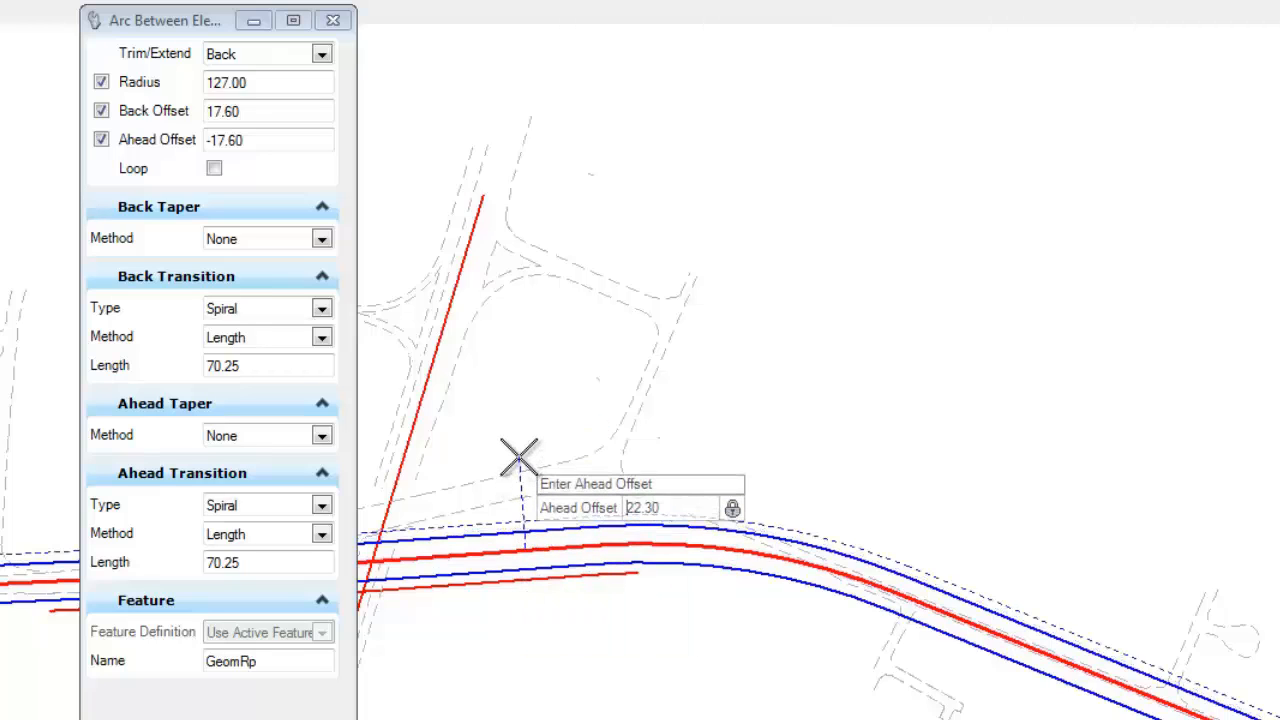
key(Return)
click(523, 438)
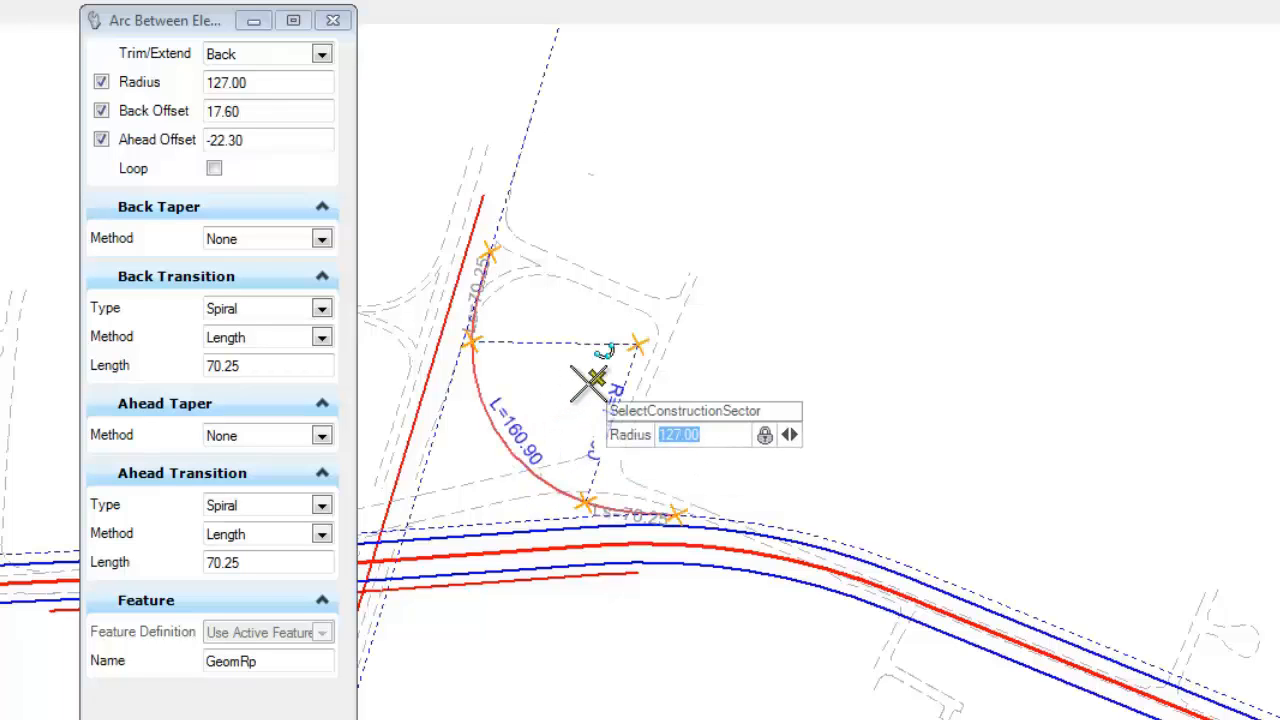
key(alt)
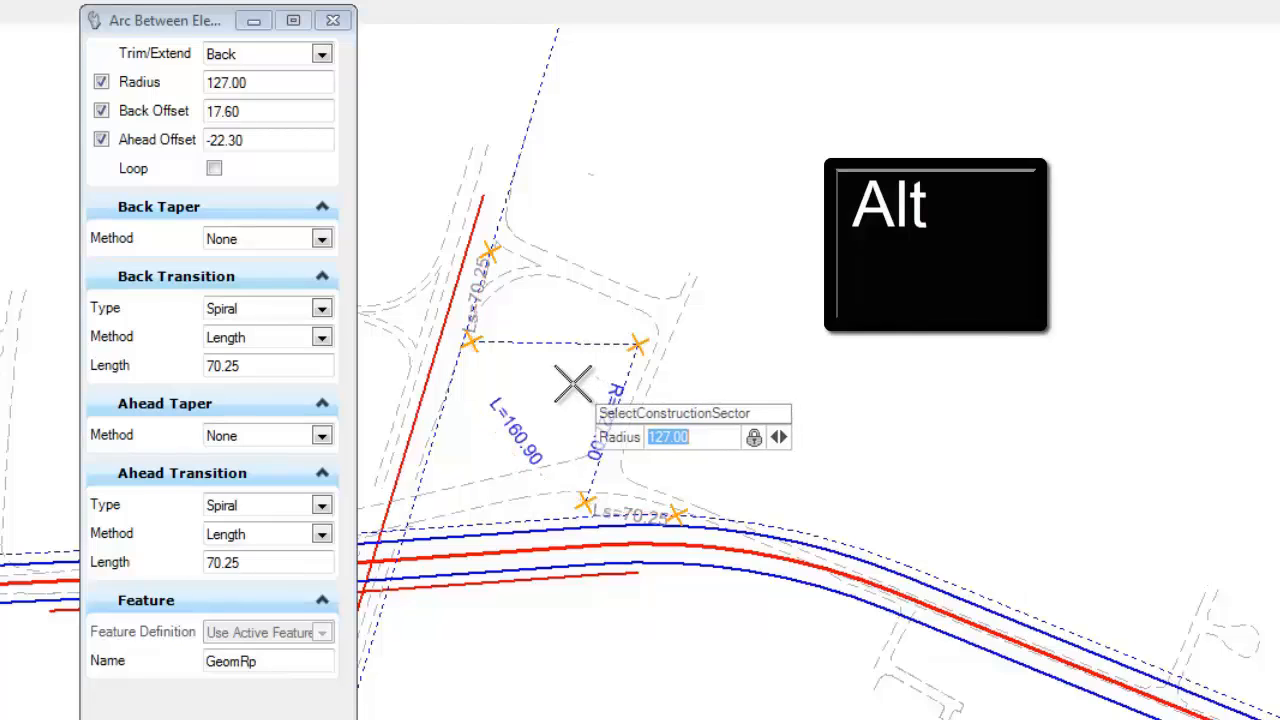
key(alt)
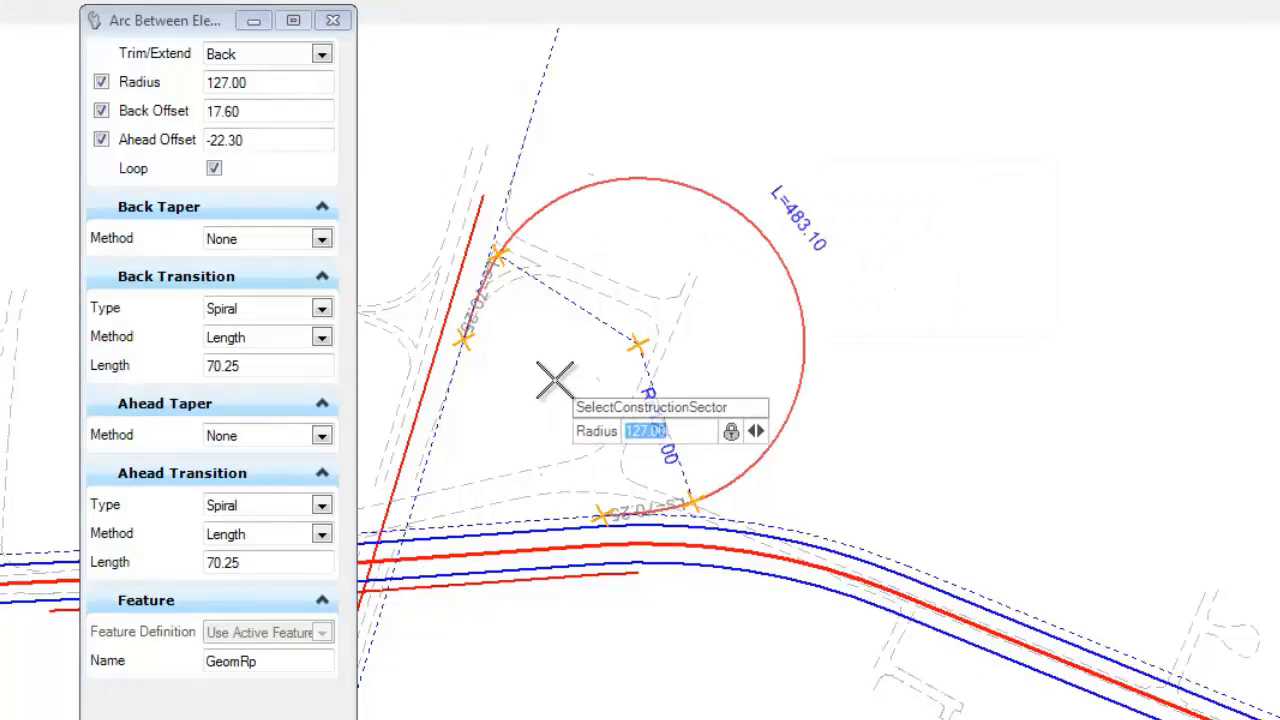
click(555, 380)
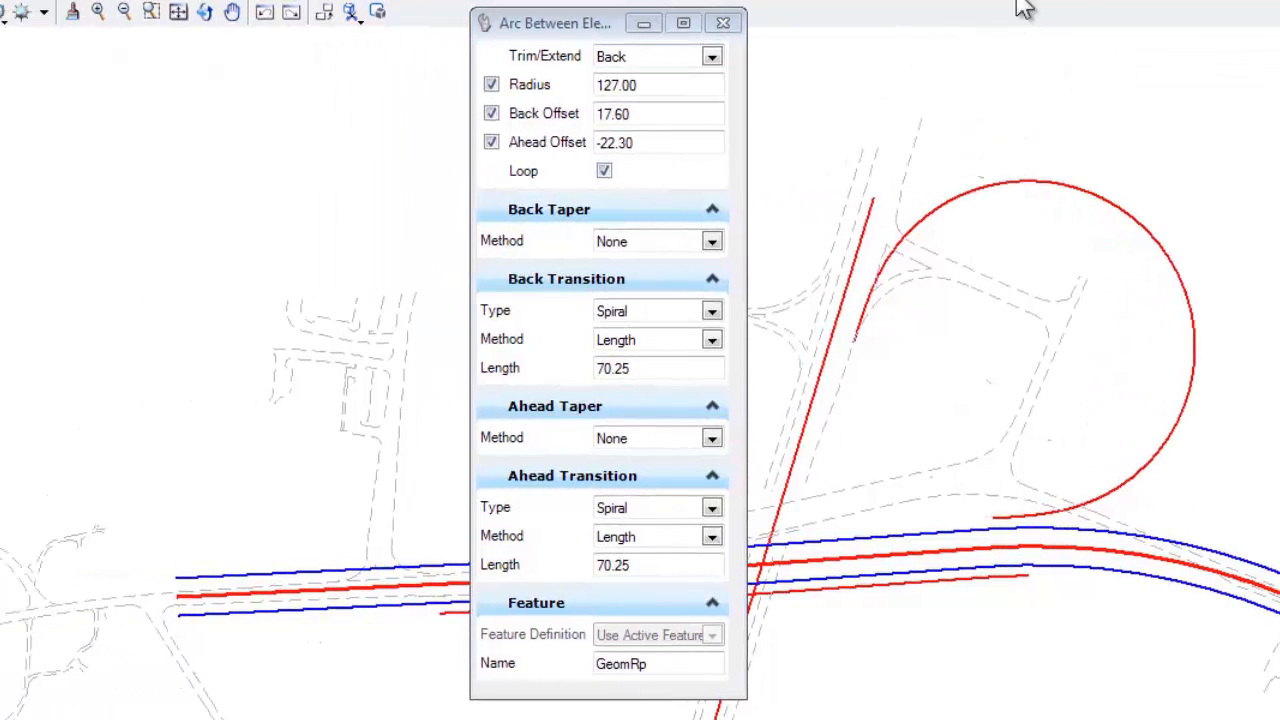
Switch the design standard to Two Steps below Desirable Minimum at 50 kph and move the arc settings window clear of the existing loop road
click(797, 1)
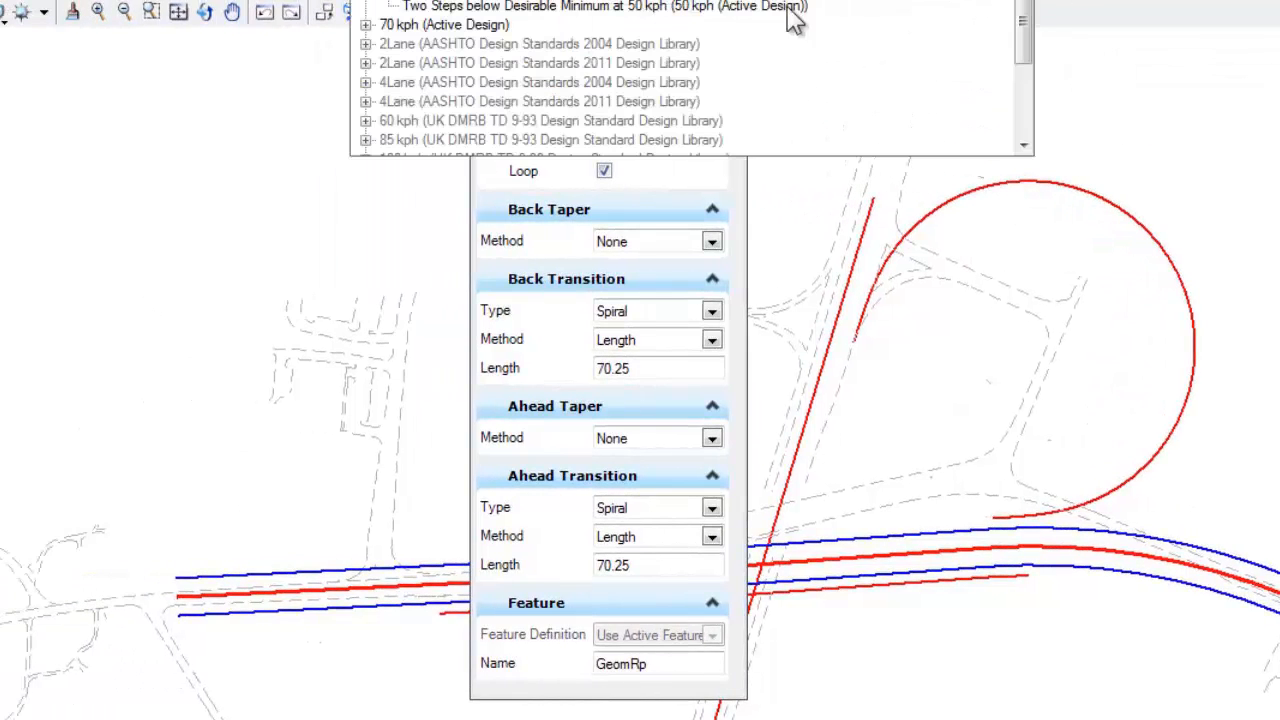
click(757, 7)
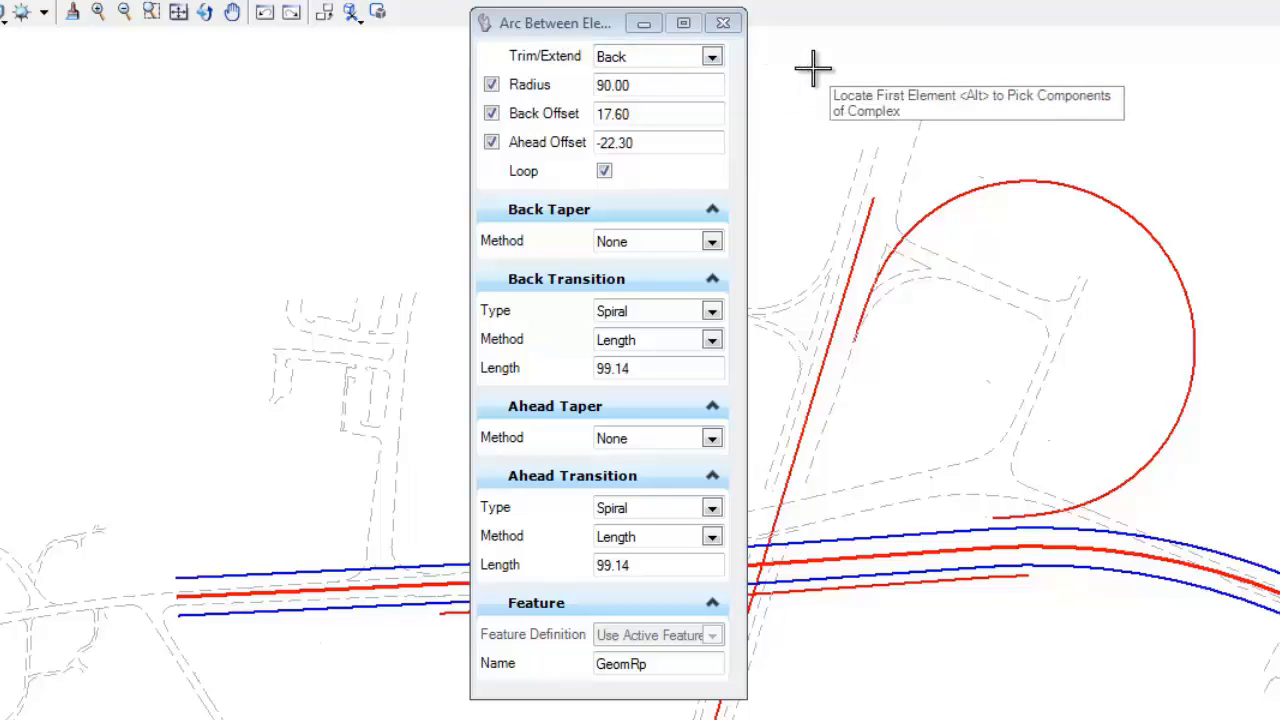
click(591, 30)
drag(591, 30, 1106, 46)
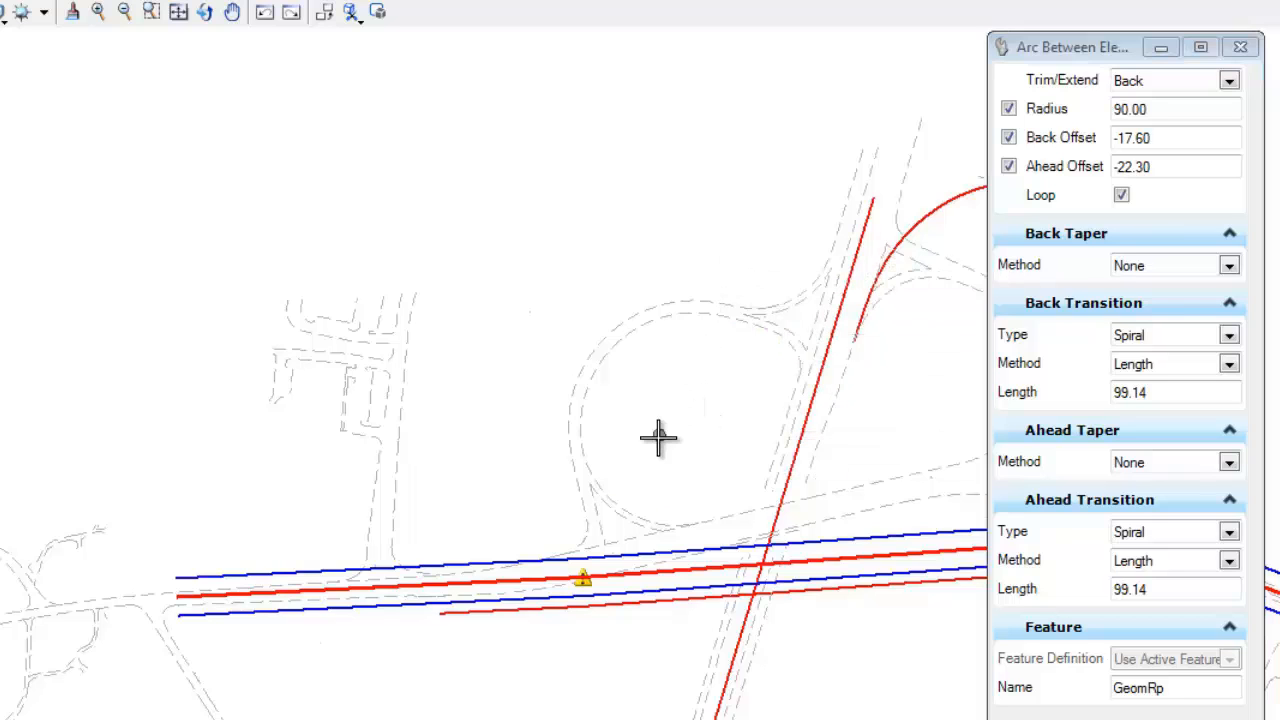
Choose the main centerline near the existing loop road as the second ramp's first element, with a 22.30 back offset on its upper side
click(692, 567)
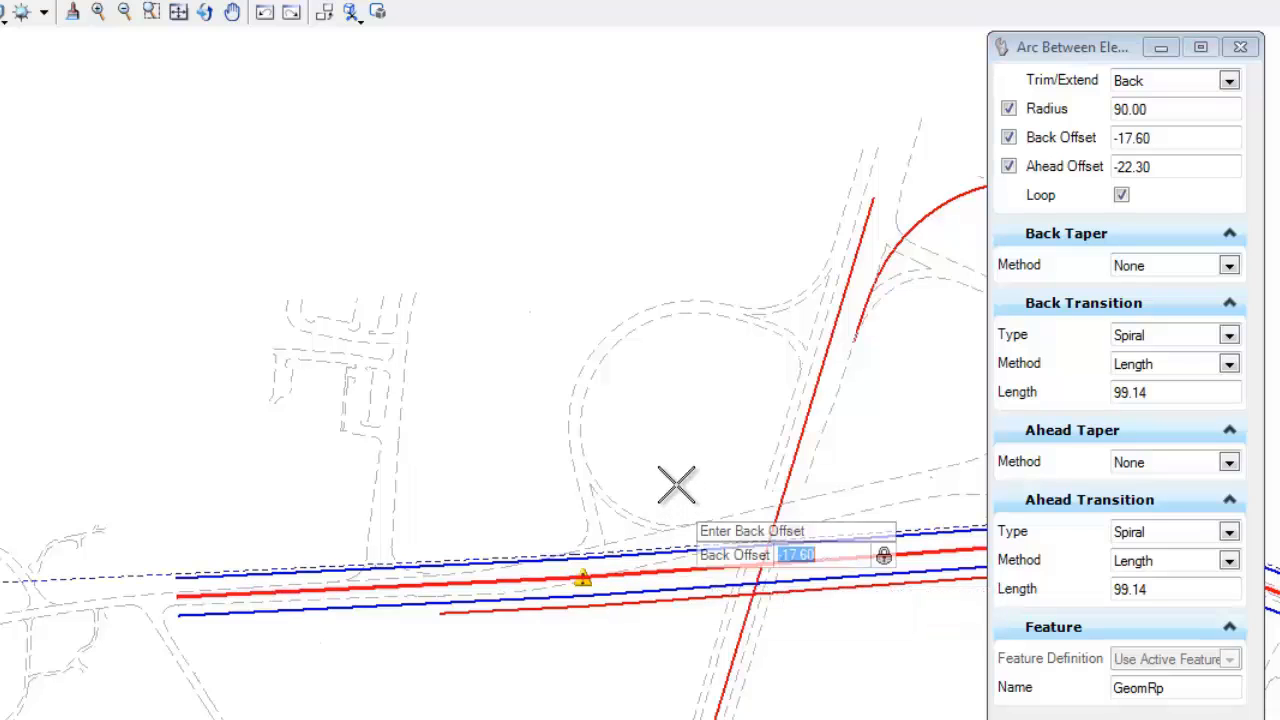
text(22.30)
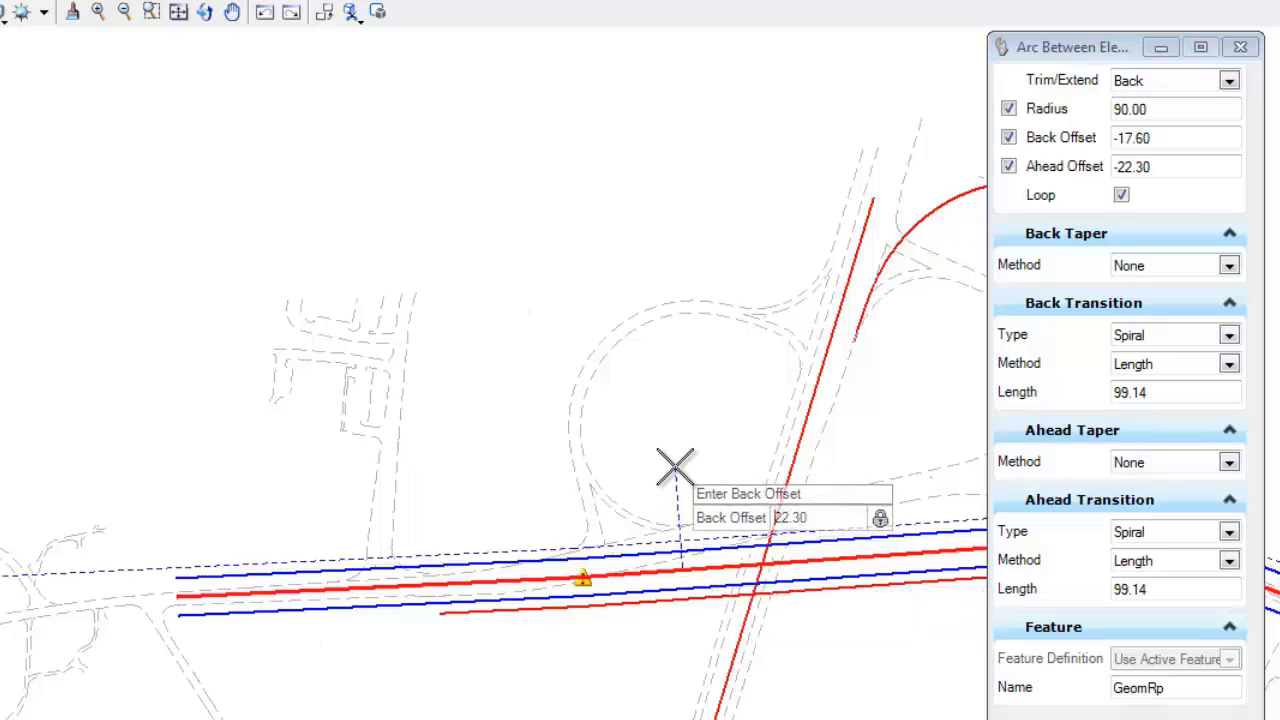
click(651, 457)
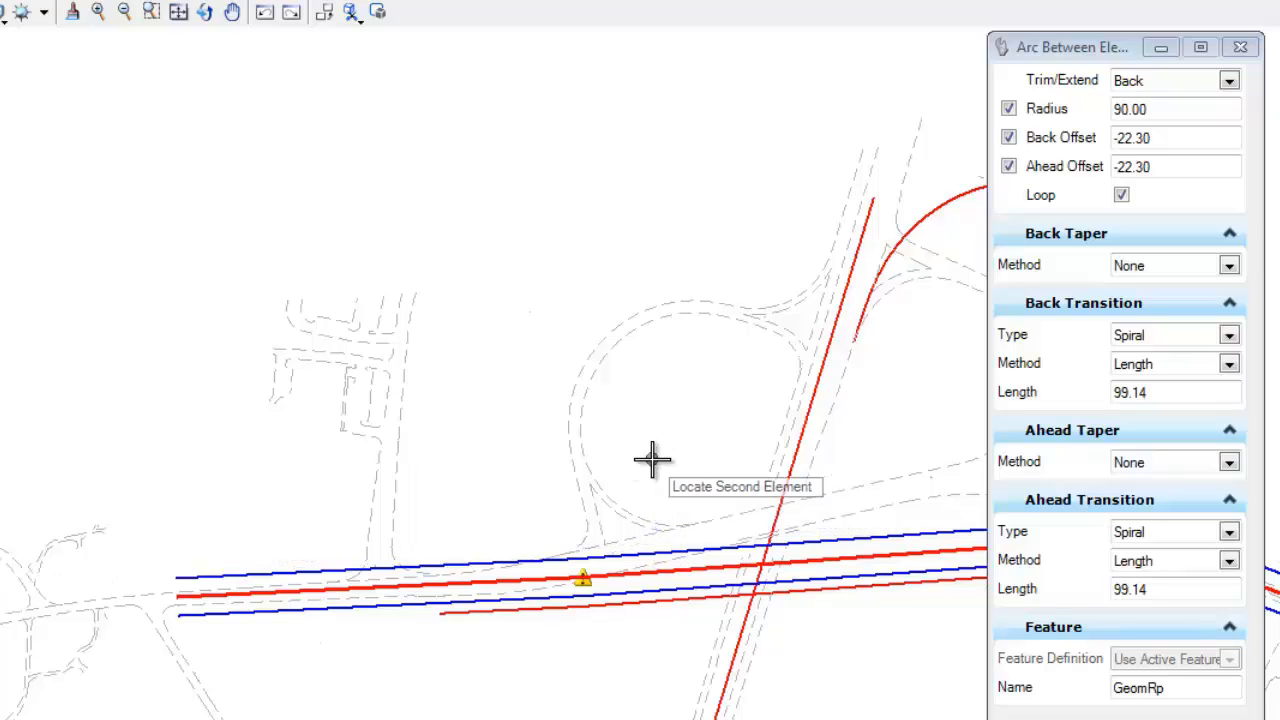
Use the crossing line as second element with an unlocked ahead offset of about -14.97, and create the radius 90 loop beside the existing one
click(812, 392)
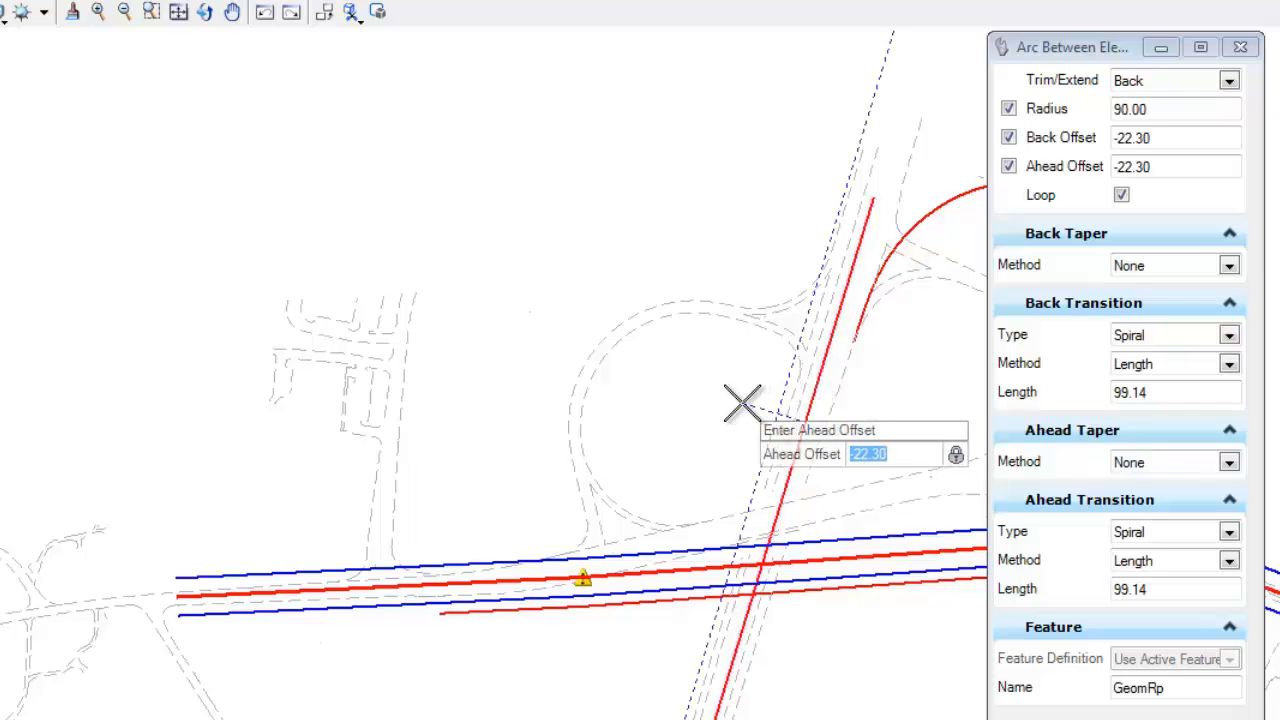
key(End)
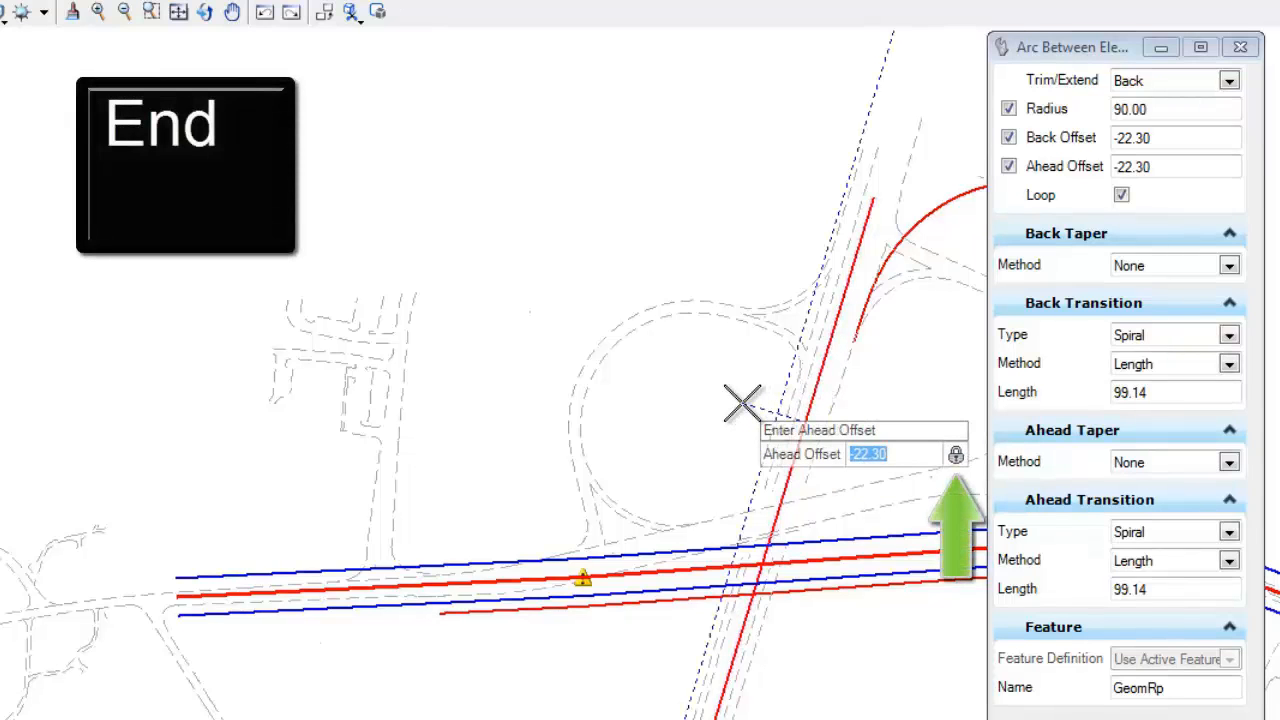
key(End)
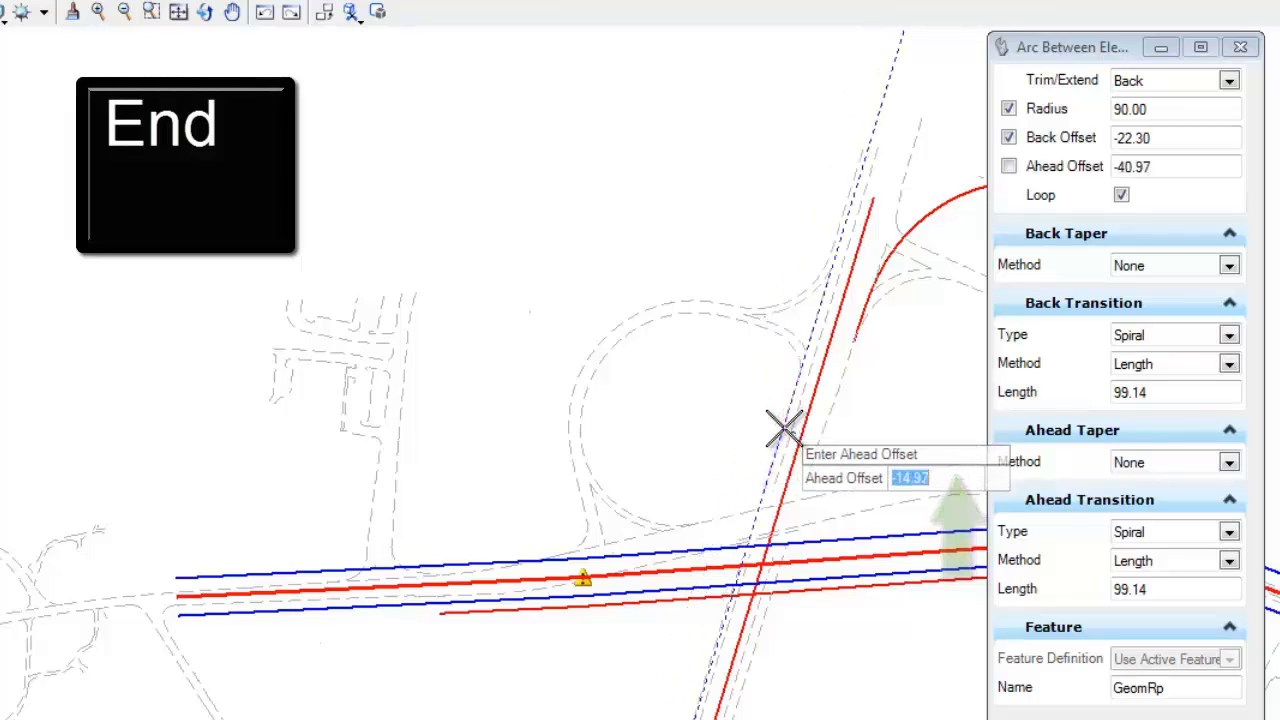
click(778, 424)
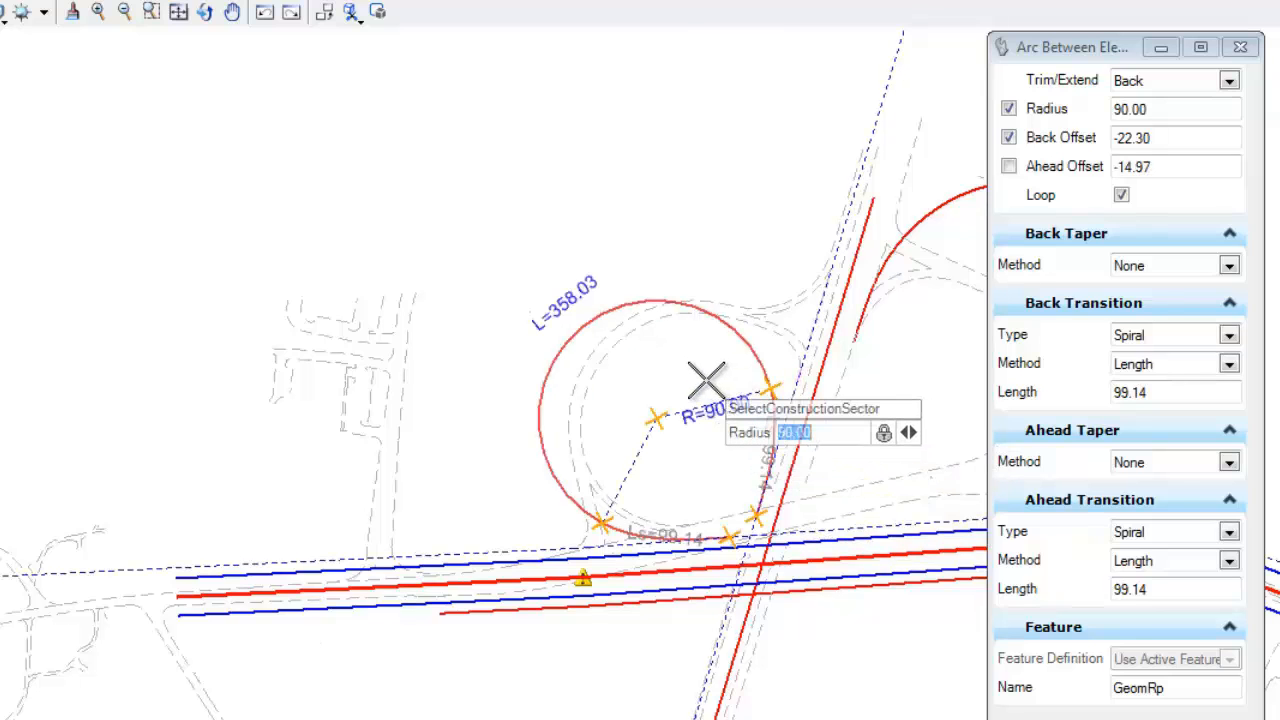
click(660, 358)
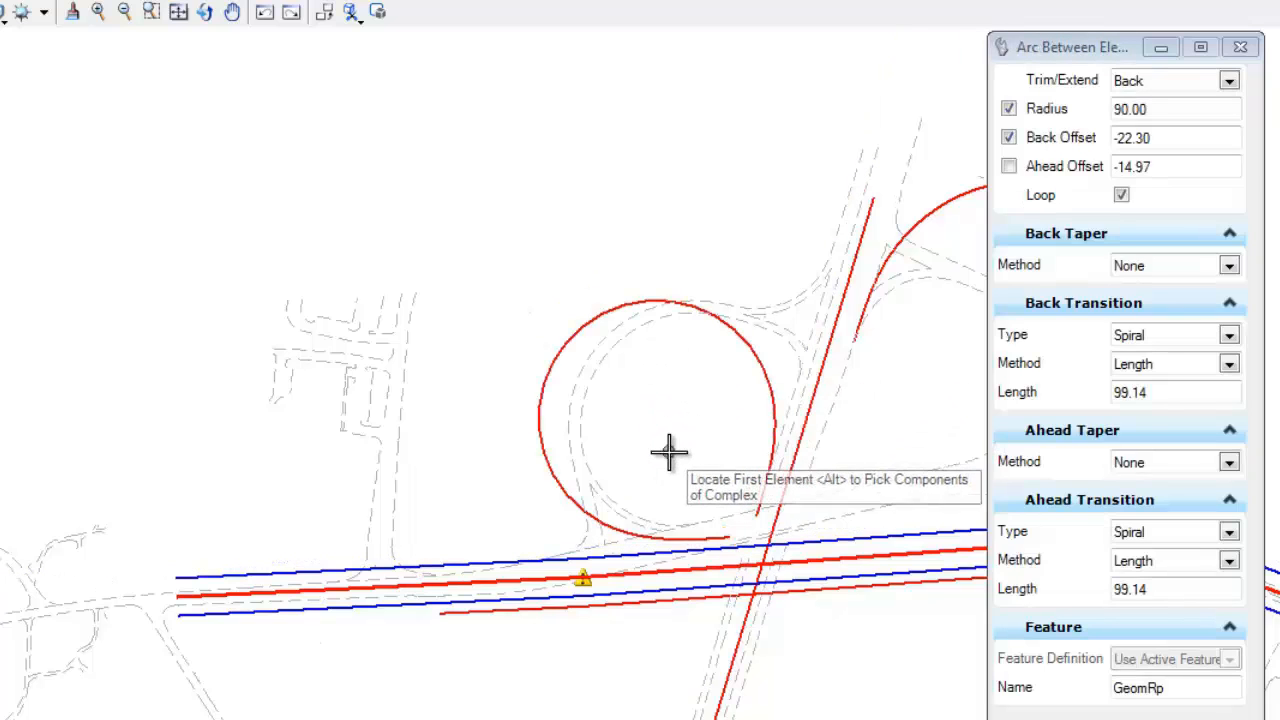
For the third ramp, use the crossing road's left parallel line and the line below the main alignment as elements, both with 0 offset
mouse_move(668, 452)
middle_down()
mouse_move(494, 403)
mouse_move(449, 374)
mouse_move(448, 402)
middle_up()
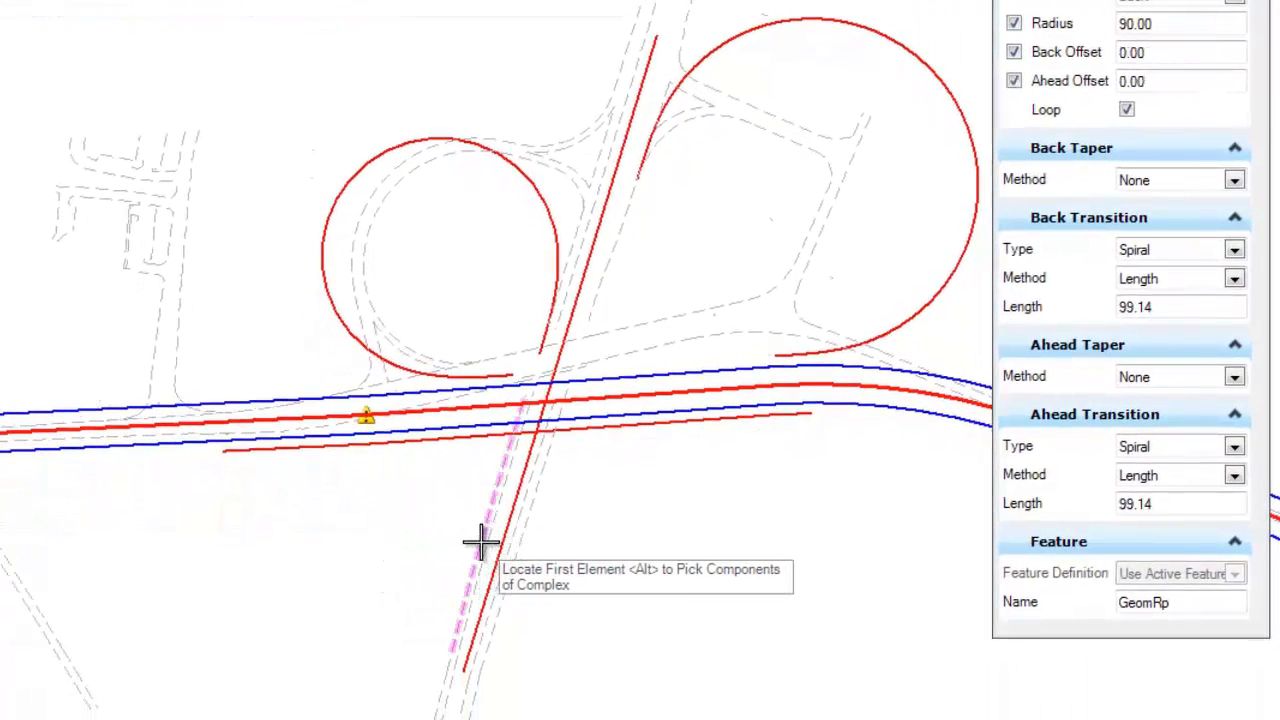
click(480, 541)
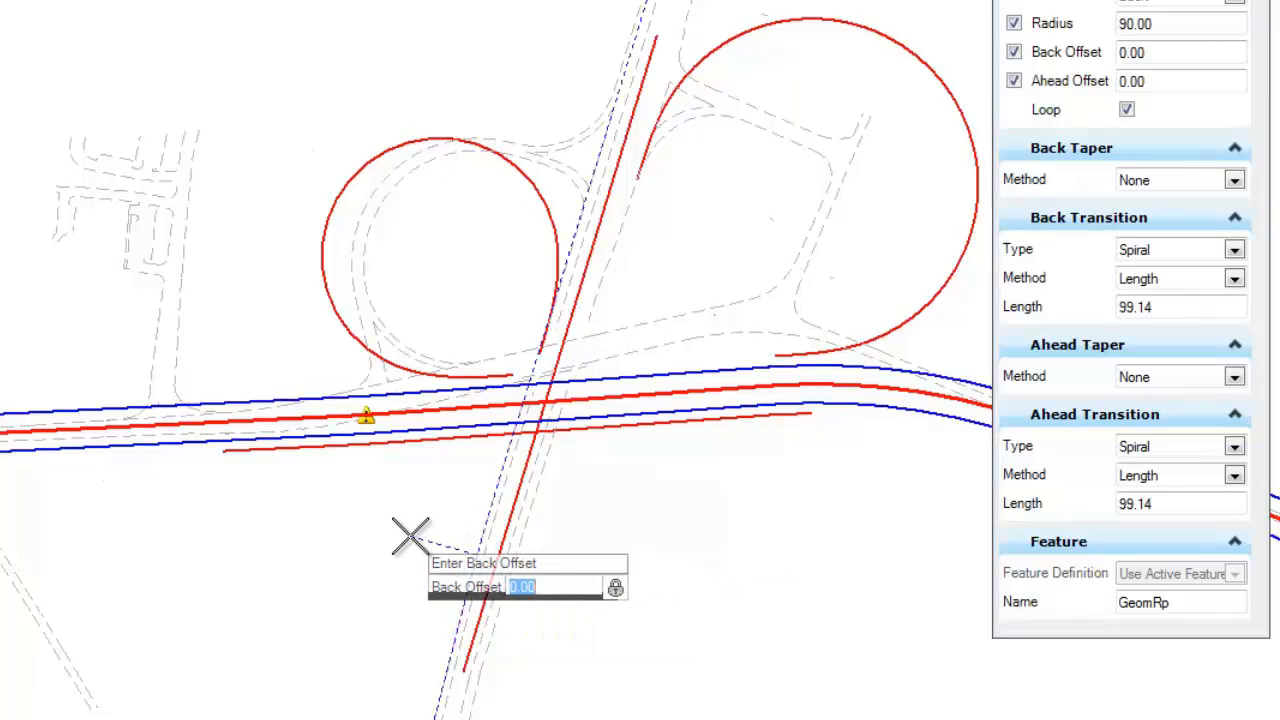
text(0)
key(Return)
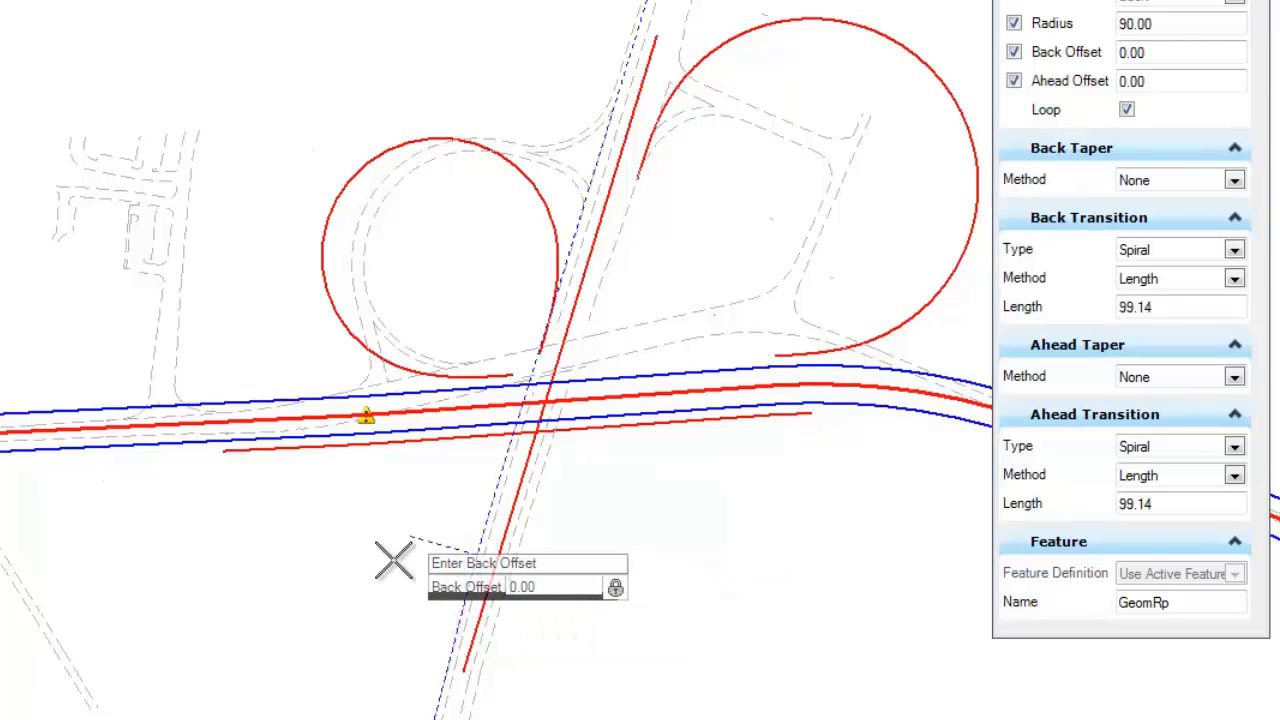
click(391, 563)
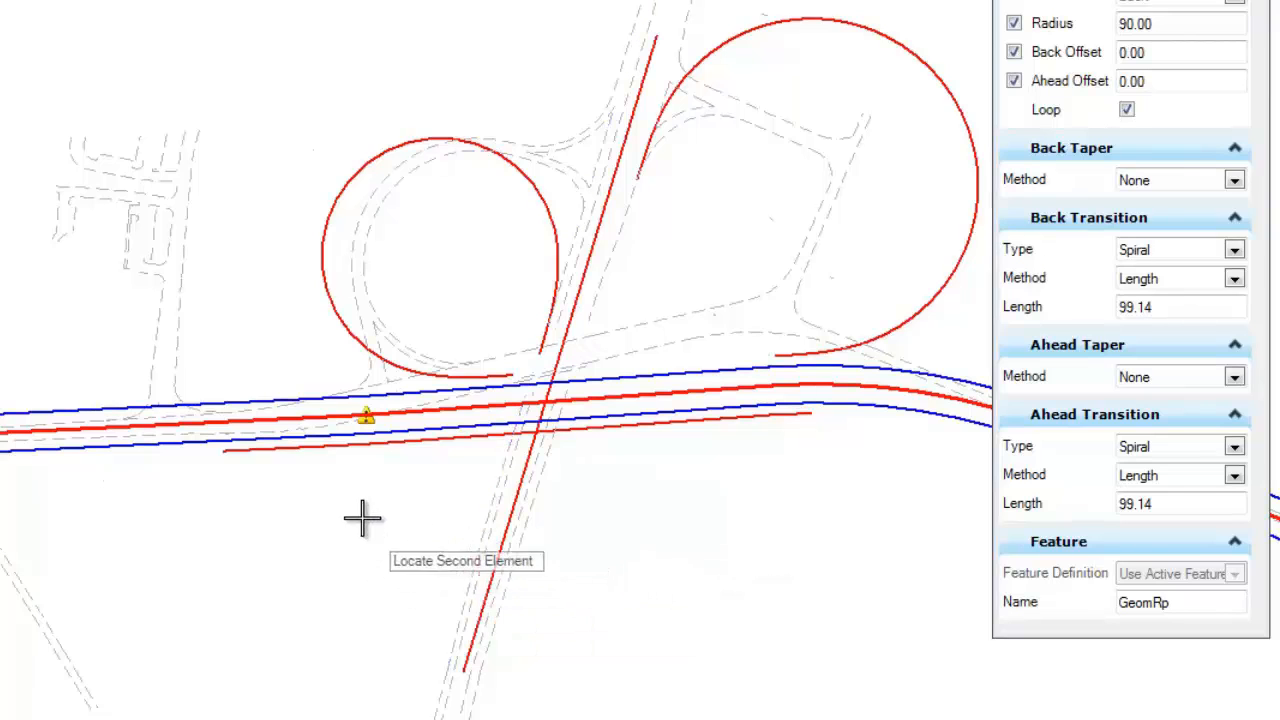
click(337, 450)
text(0)
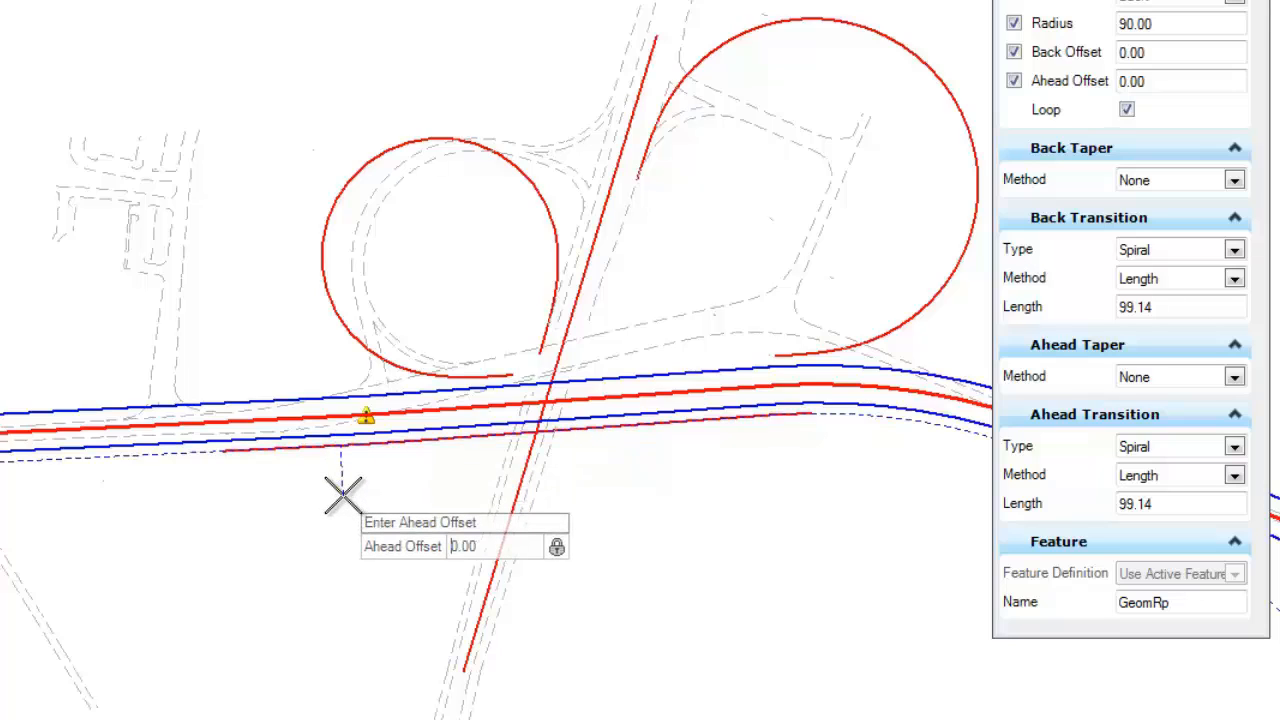
key(Return)
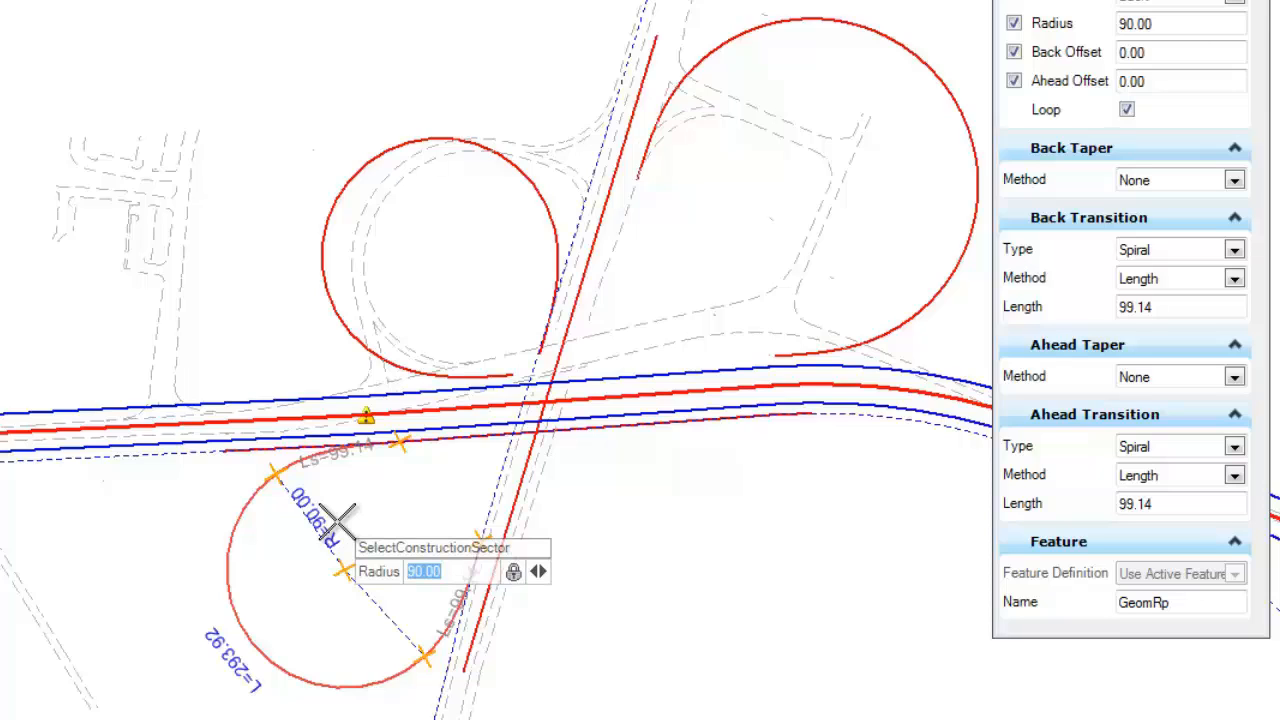
Set the ramp curvature to 55°0'0" and create the loop southwest of the crossing with Trim/Extend set to Ahead
text(d)
text(55°0'0")
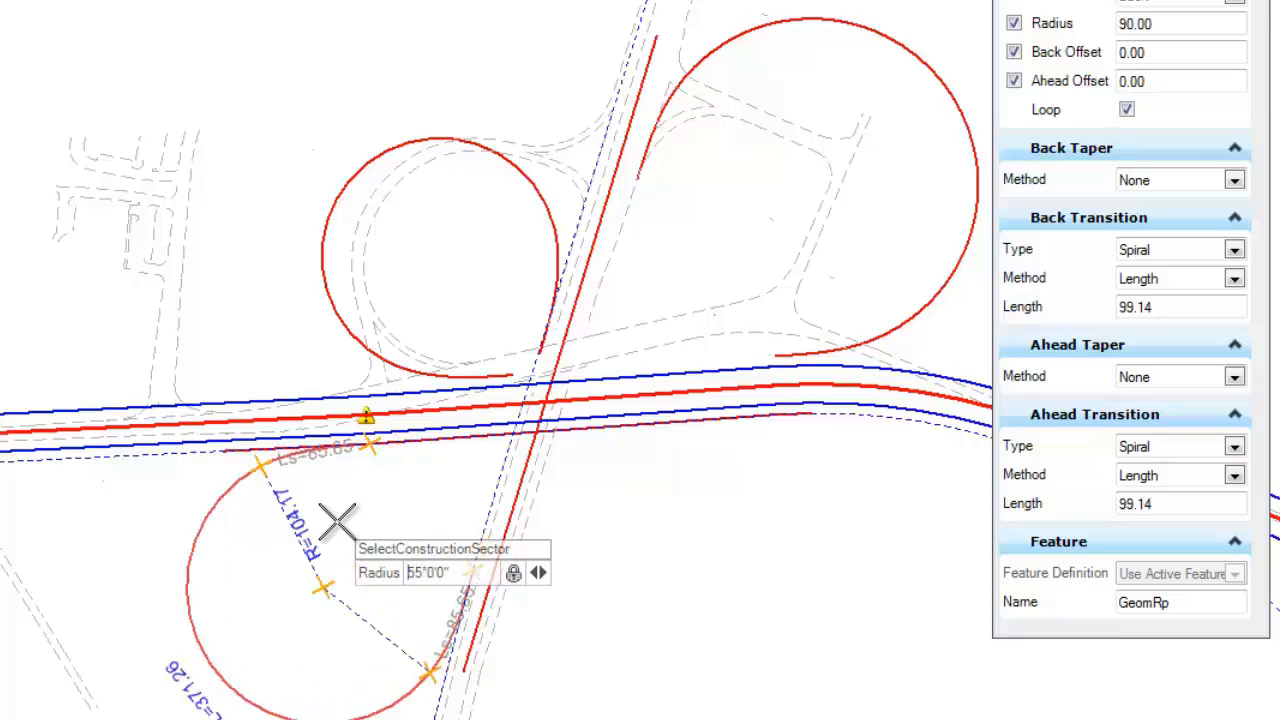
key(Return)
click(333, 543)
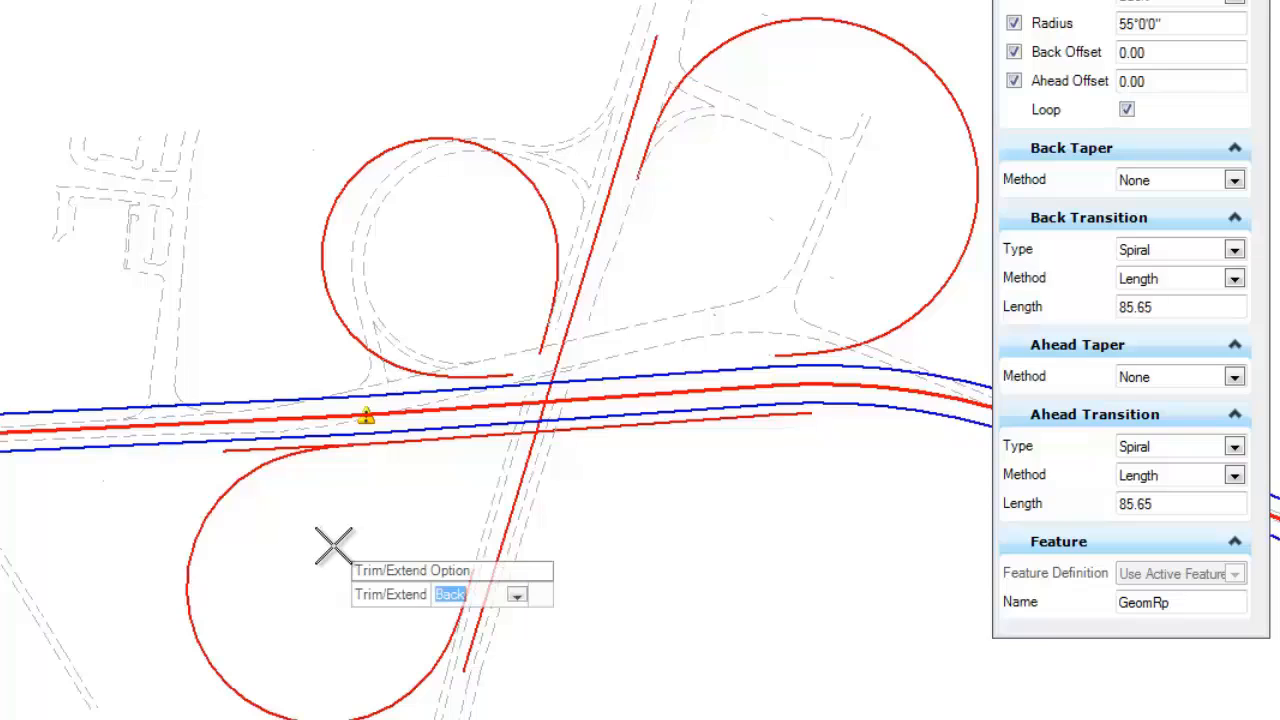
key(Down)
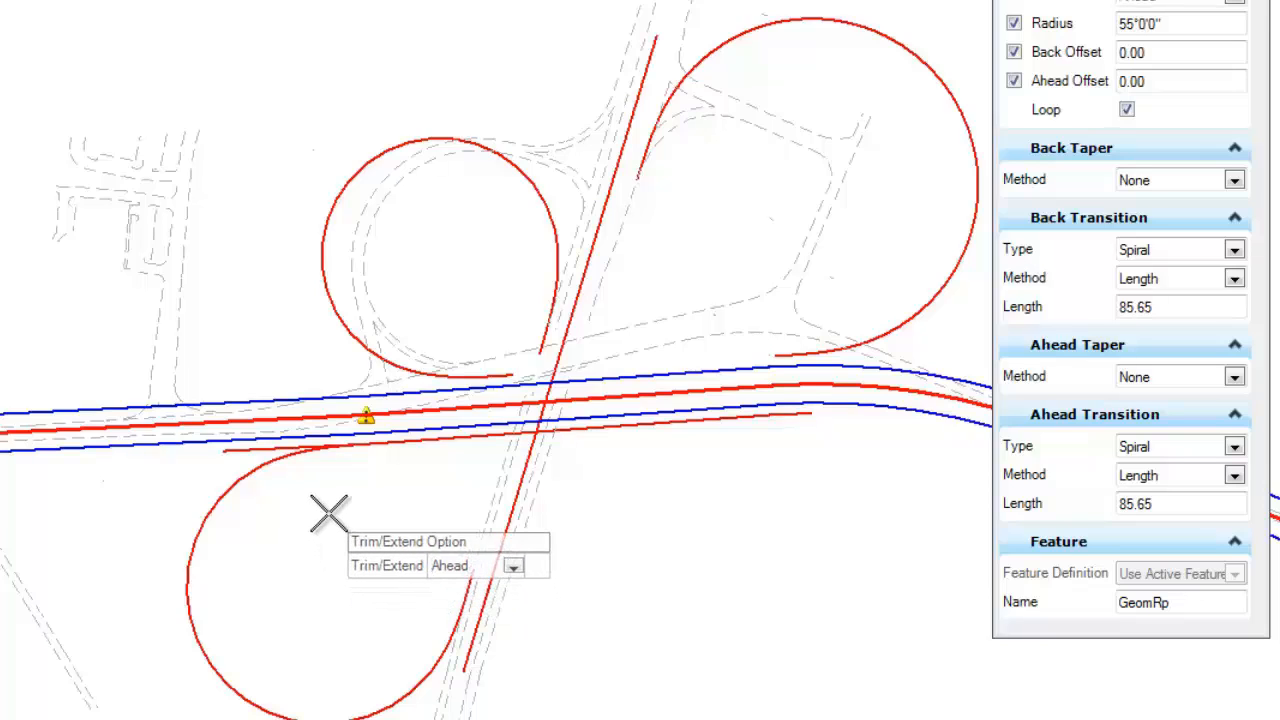
click(330, 528)
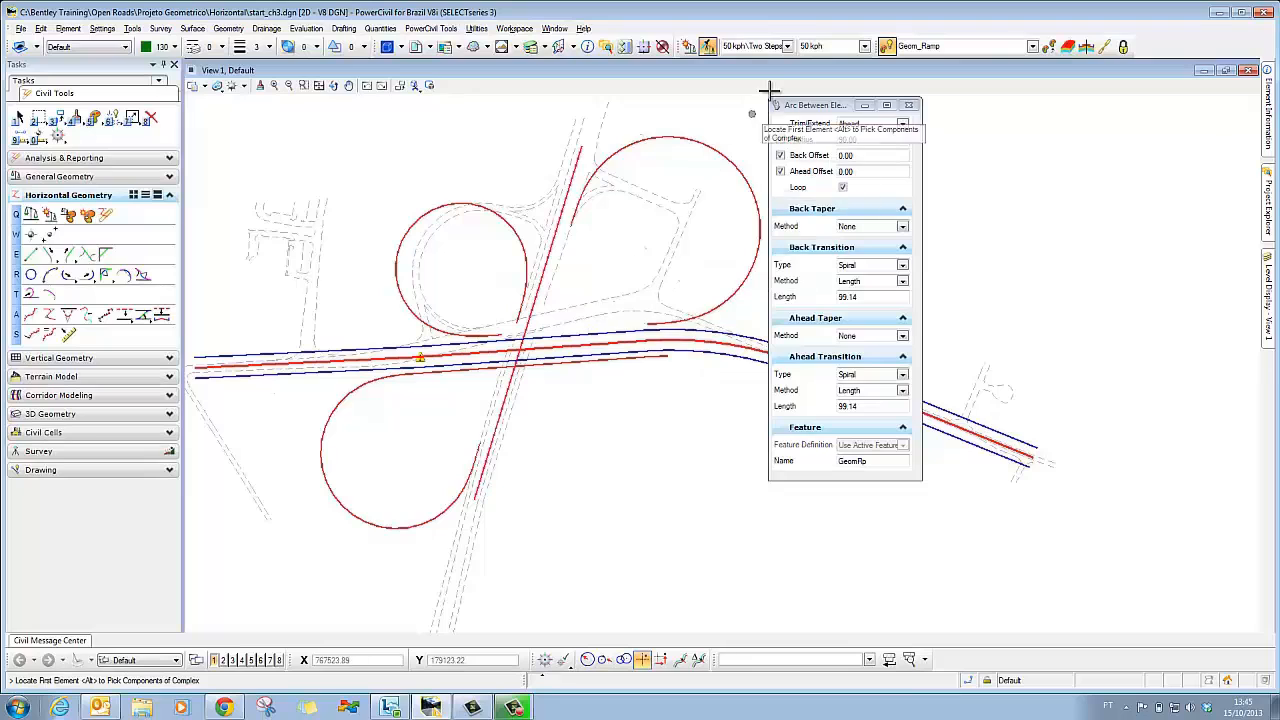
Switch the design standard to One Step below Desirable Minimum at 50 kph and start a Spiral-Arc-Spiral between elements
click(787, 46)
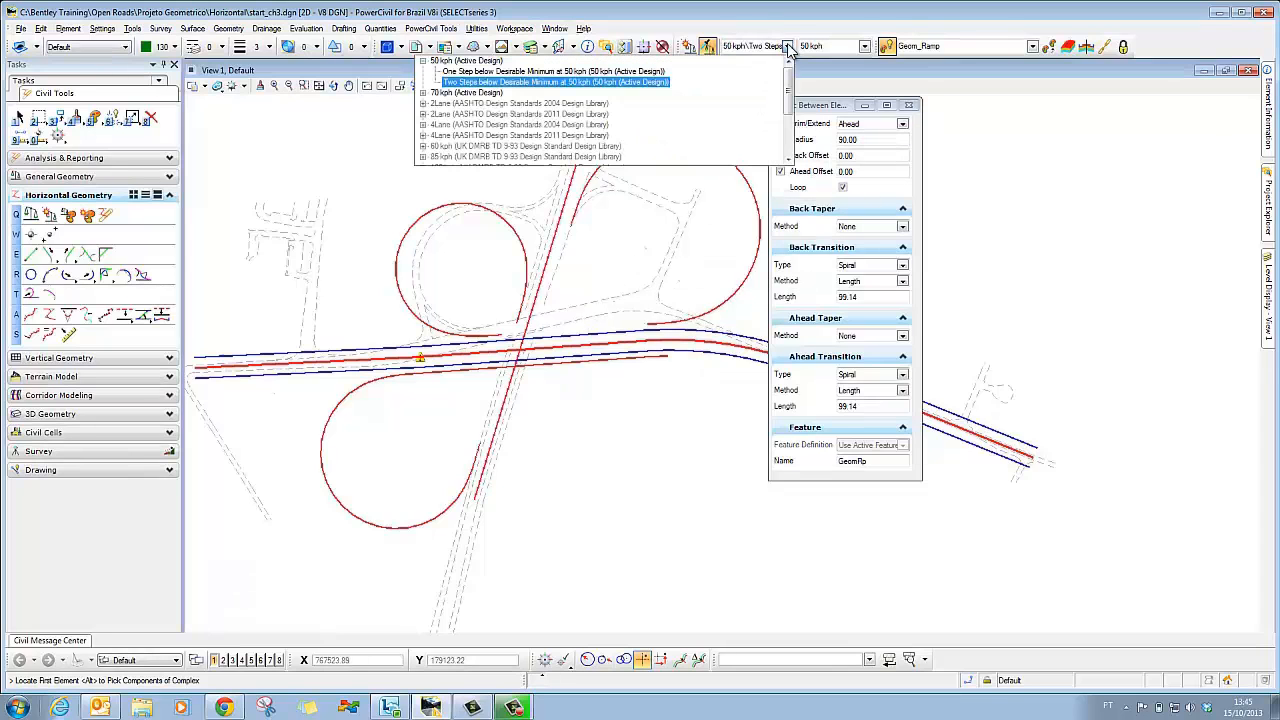
click(619, 71)
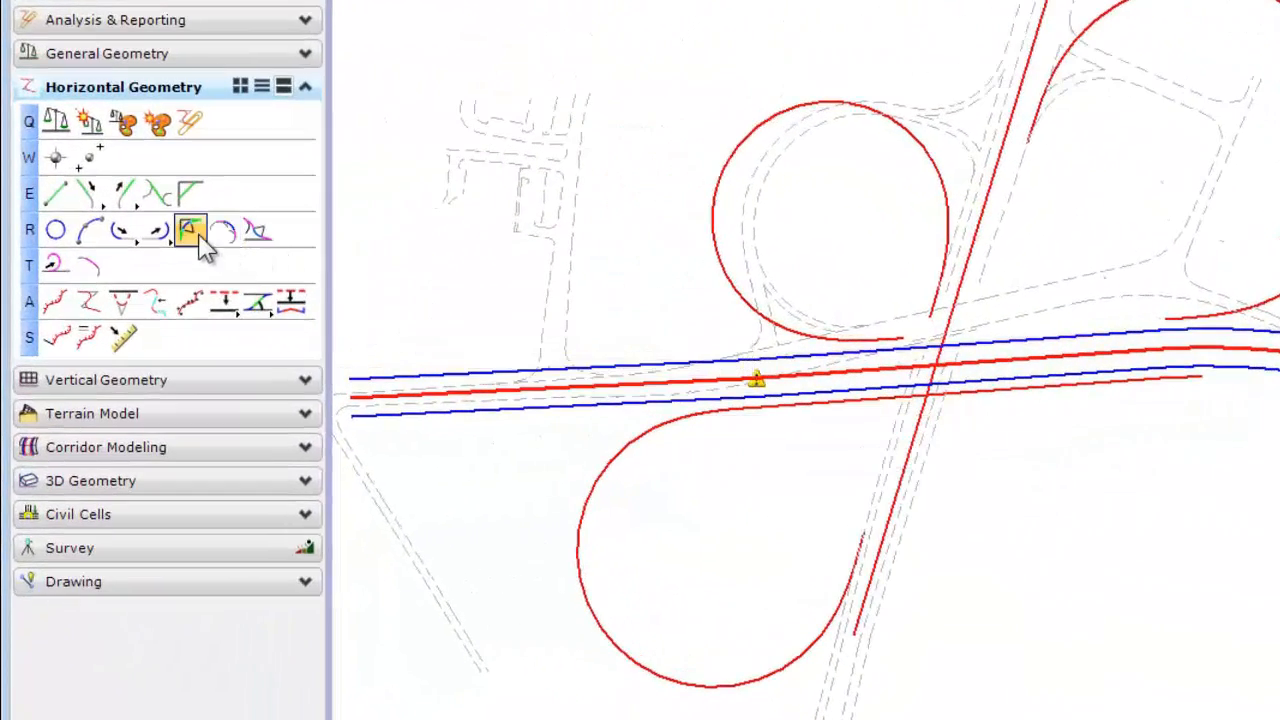
click(200, 244)
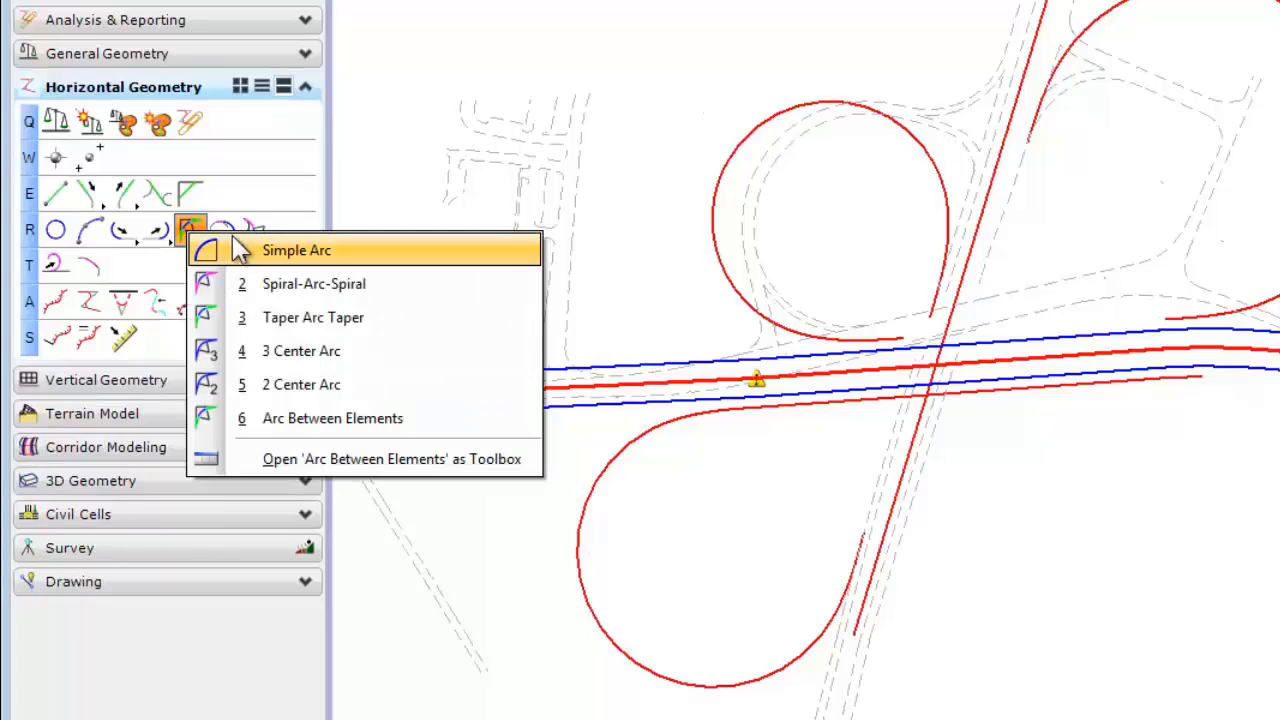
click(362, 351)
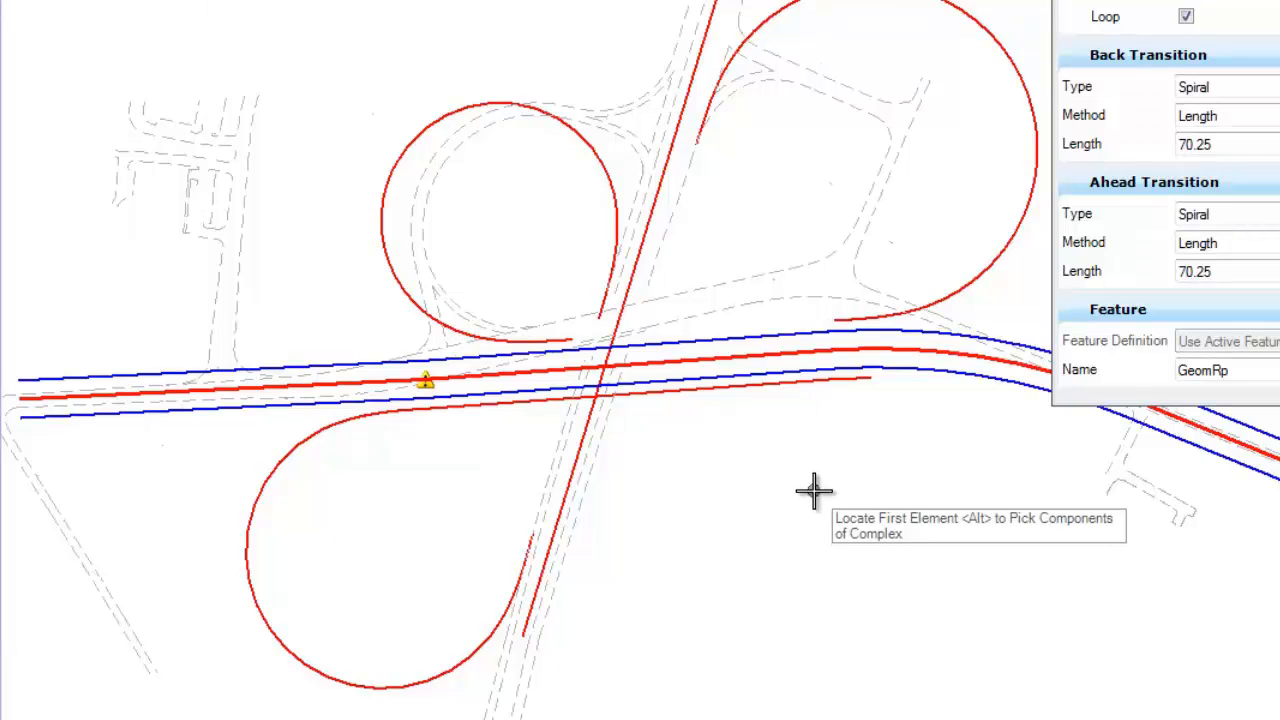
Create the southeast loop between the lower parallel line and the crossing road's right parallel line with radius 127, both transitions 100, and Trim/Extend Both
click(745, 393)
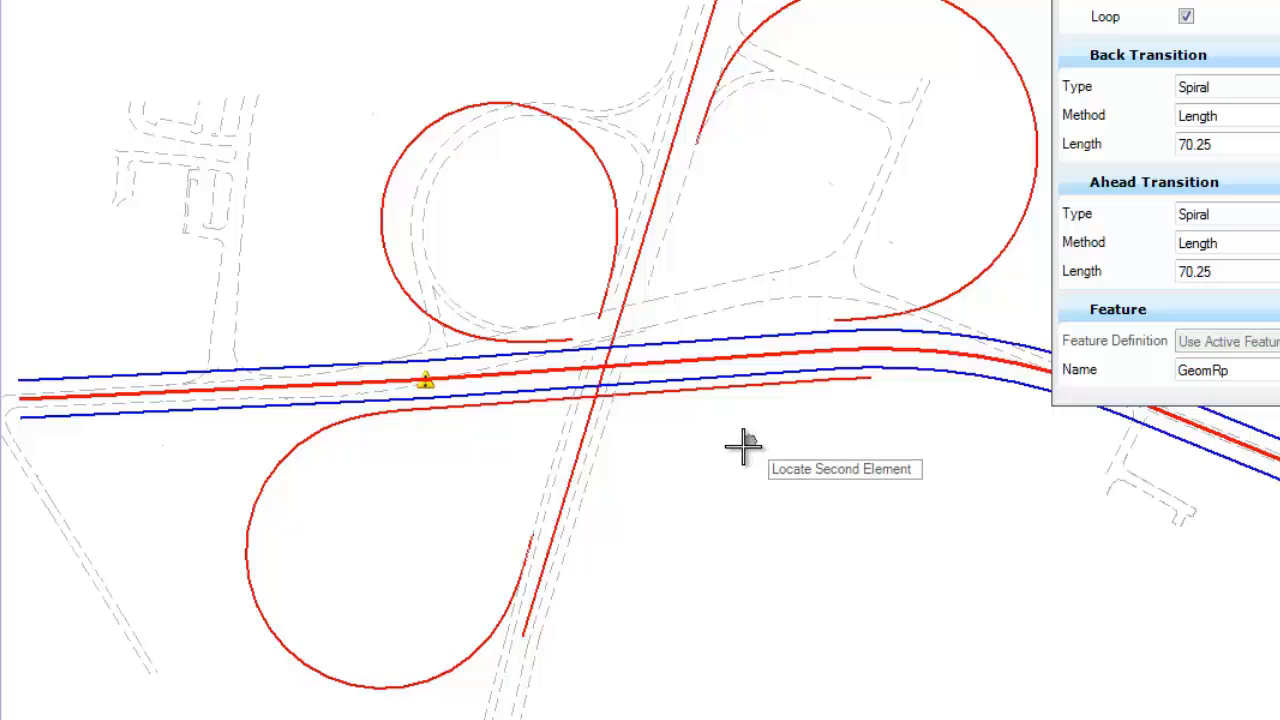
click(566, 549)
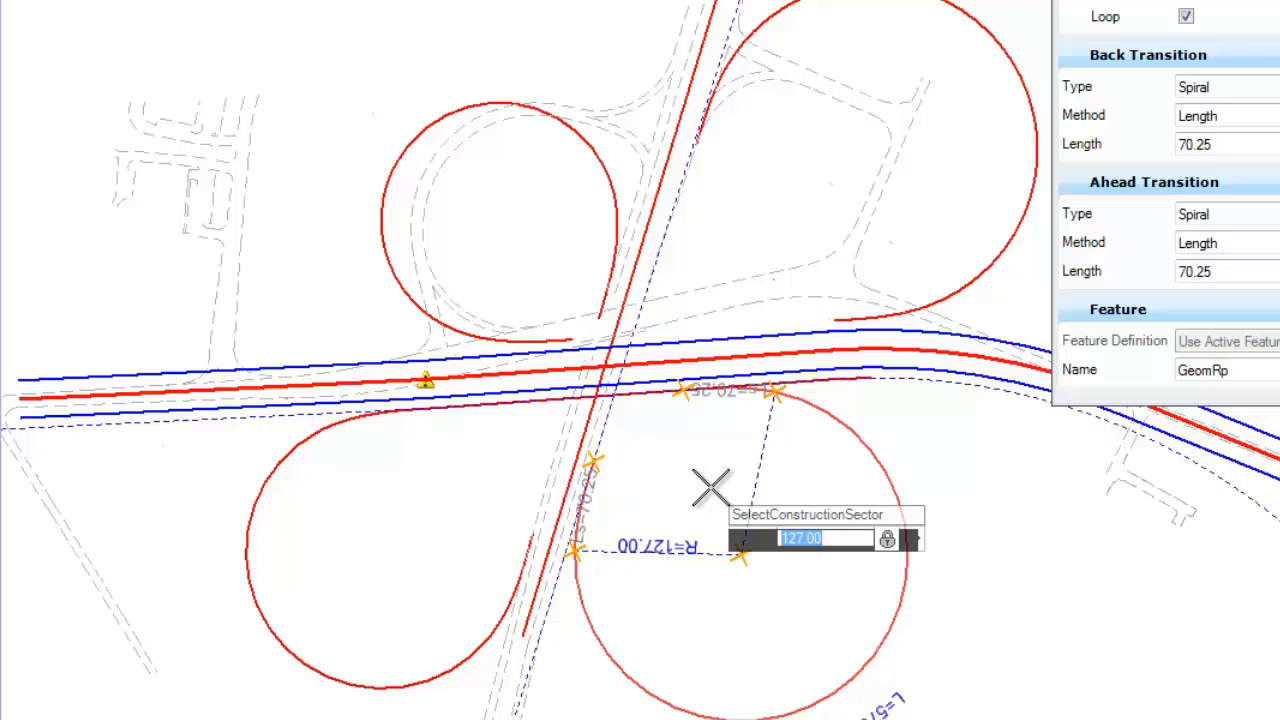
key(Return)
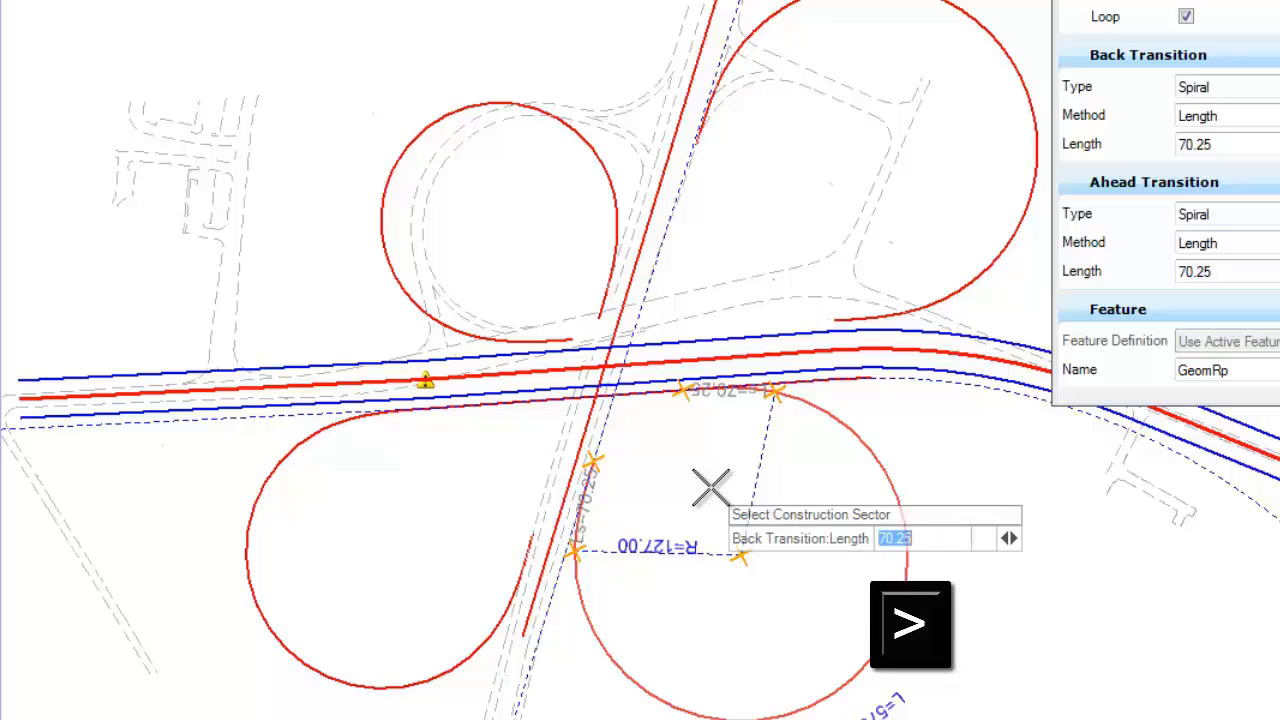
text(100)
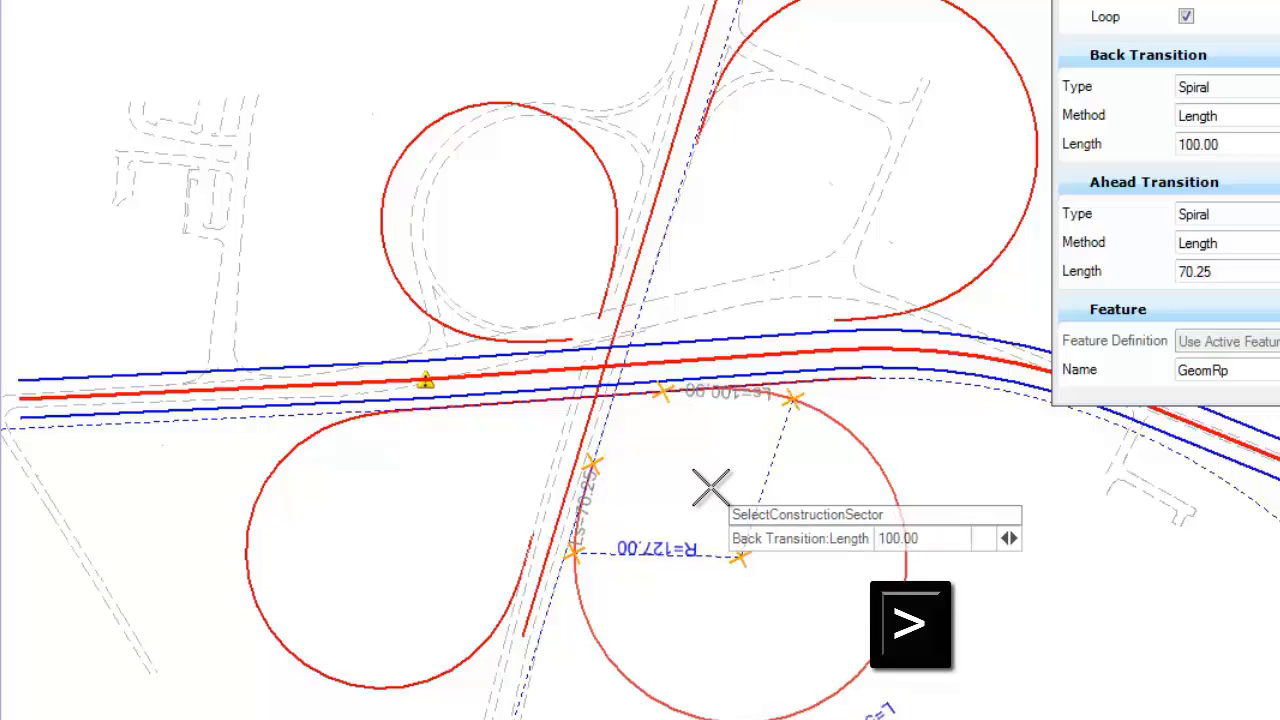
key(Return)
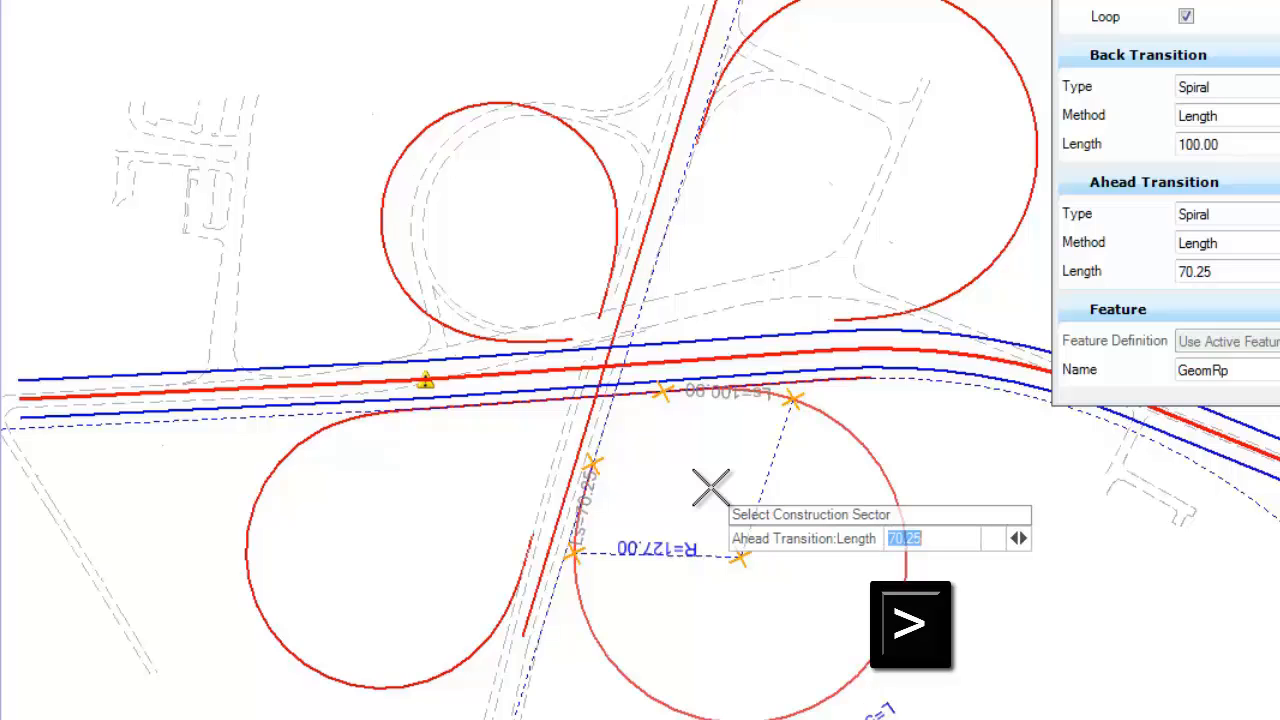
text(100)
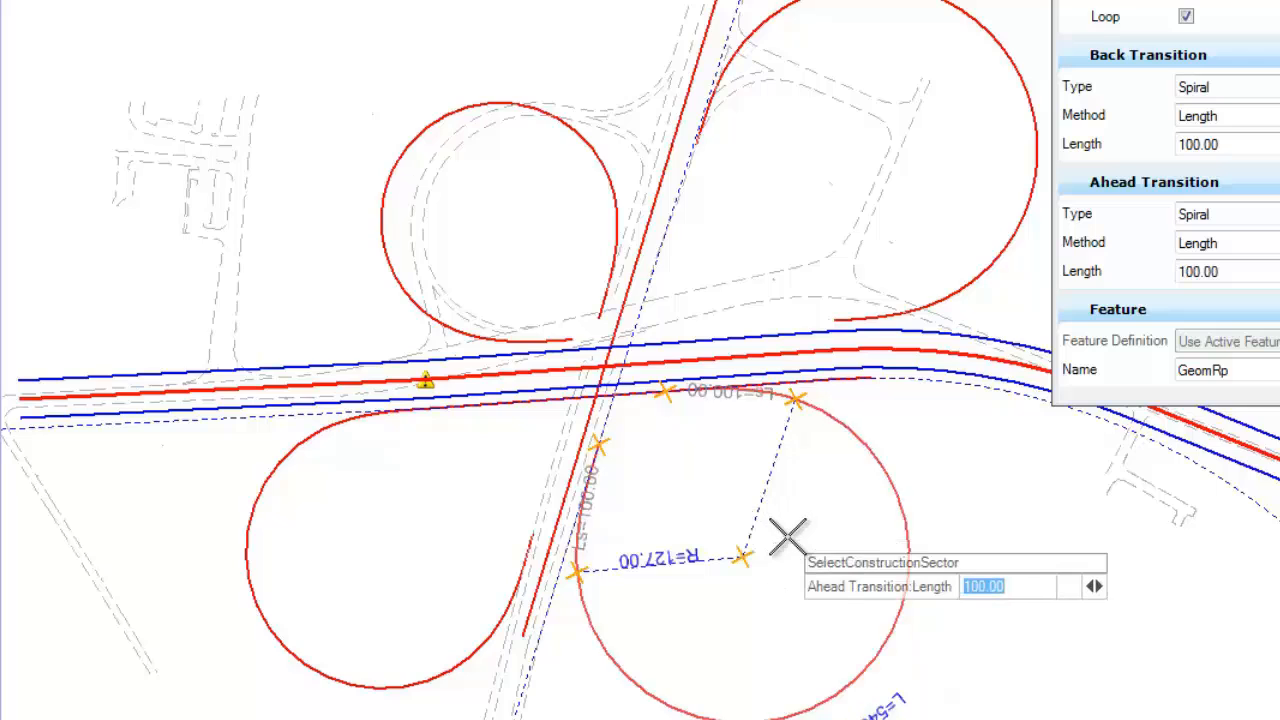
key(Return)
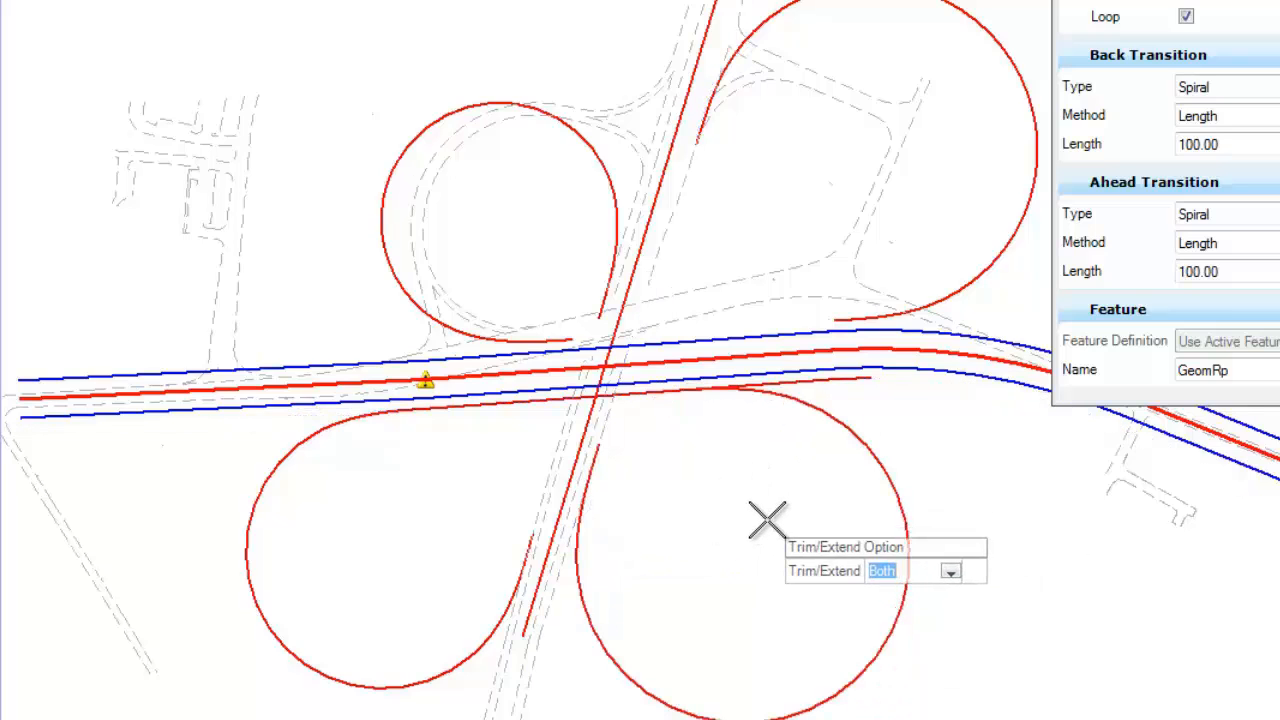
click(768, 520)
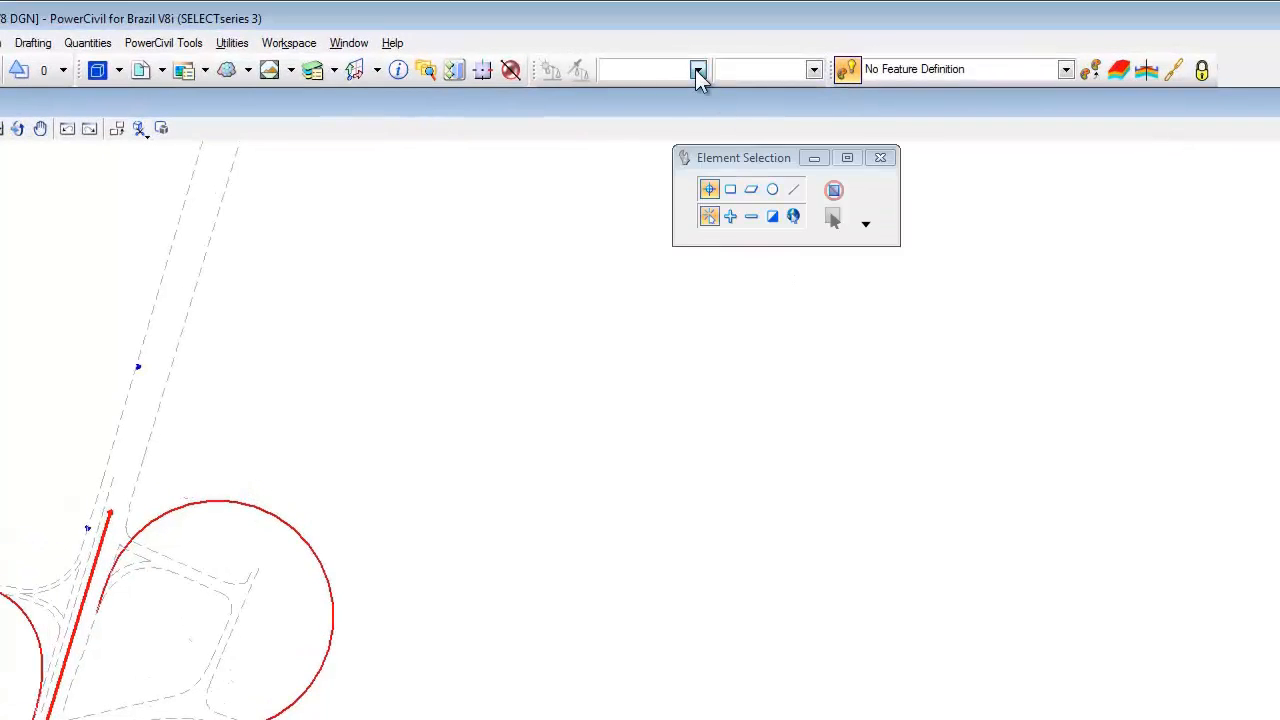
In start_ch4.dgn, choose the One Step below Desirable Minimum at 50 kph design standard and activate it
click(698, 69)
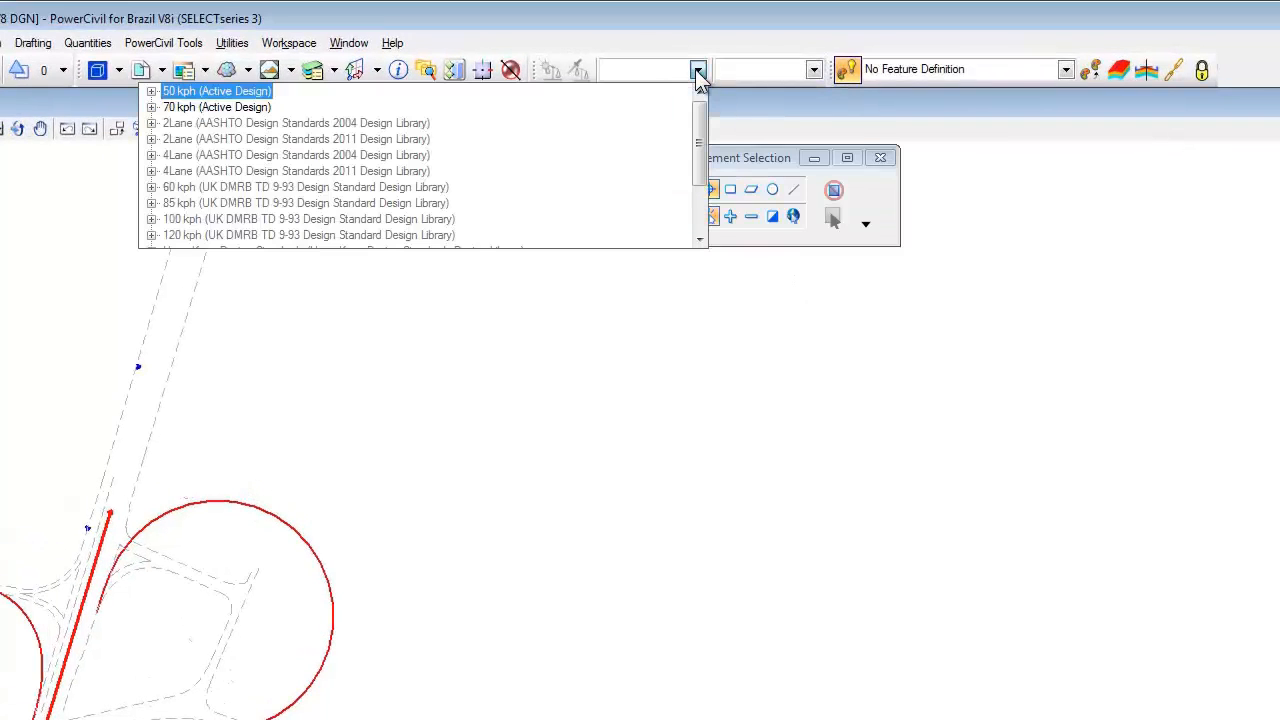
click(152, 92)
click(245, 107)
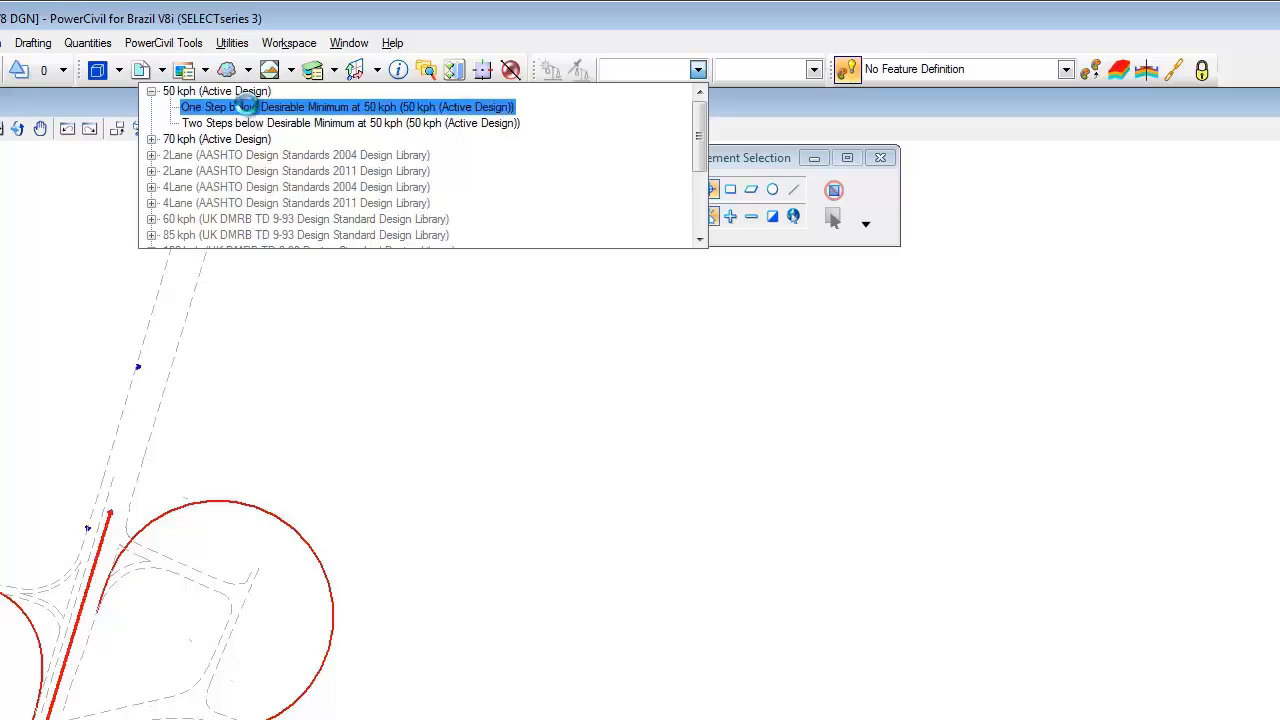
click(576, 69)
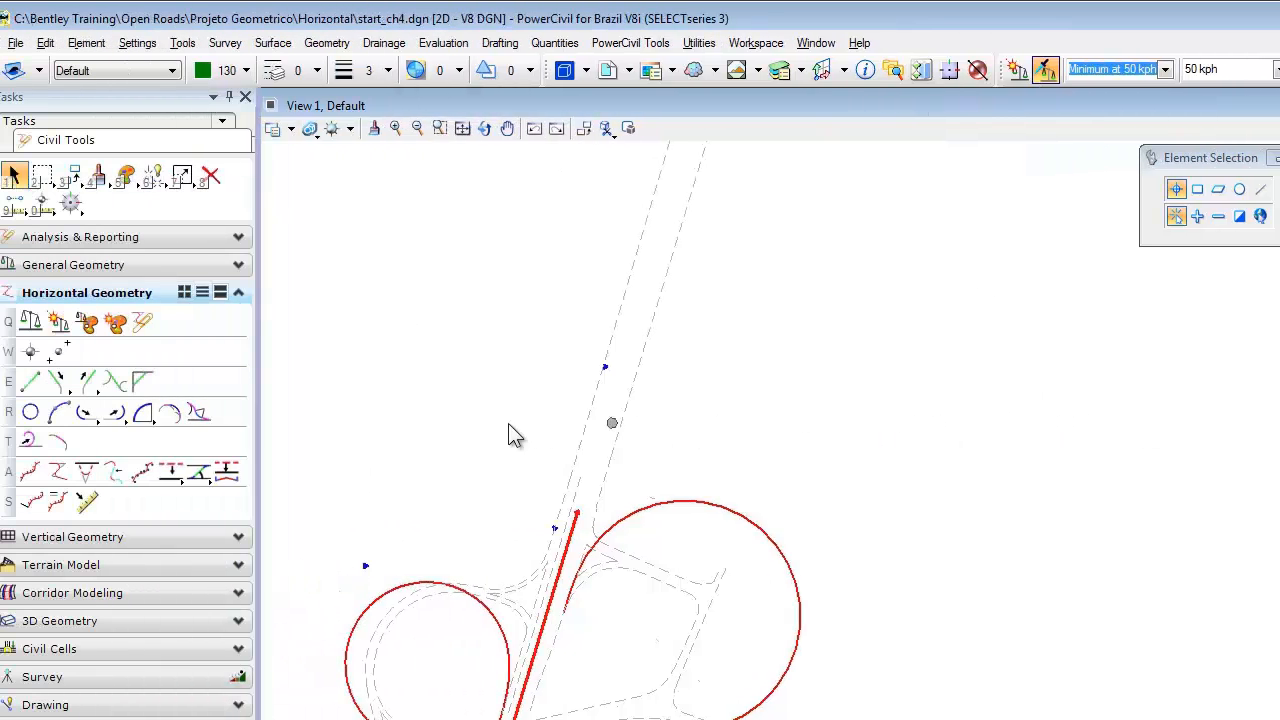
Begin an Arc Between Elements with Loop turned off and the back taper method set to Ratio-Offset
click(160, 414)
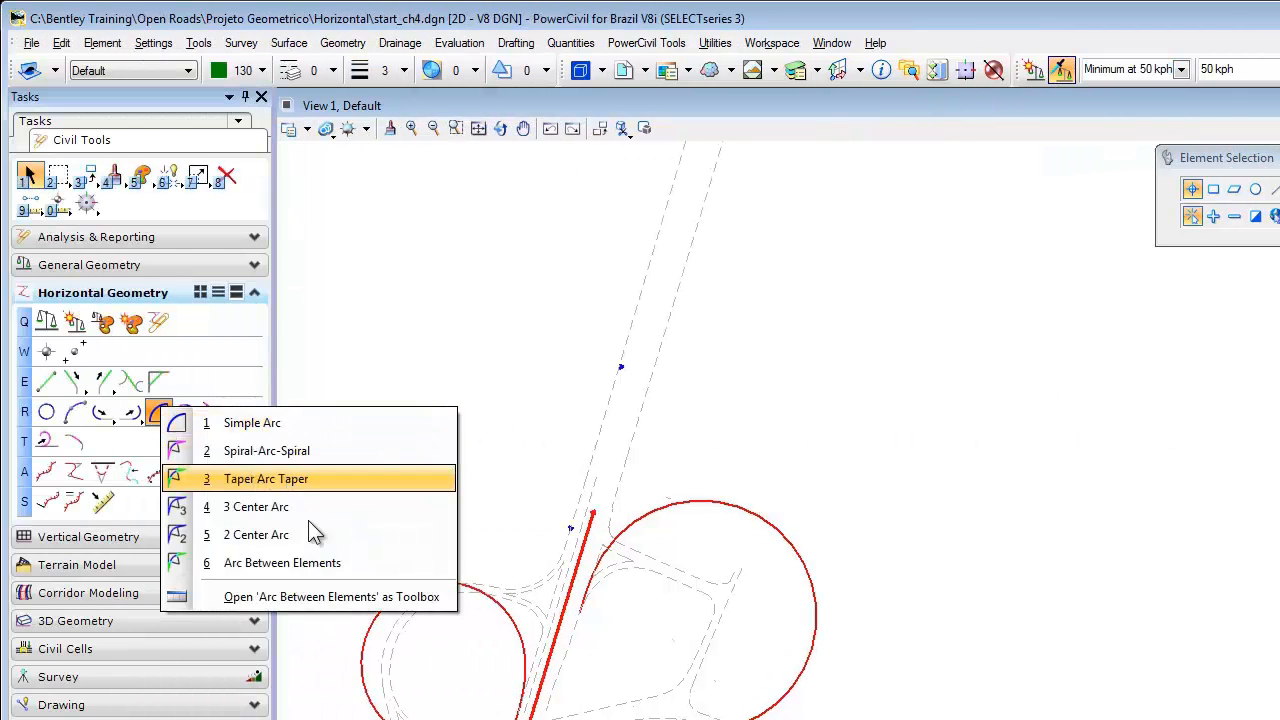
click(283, 563)
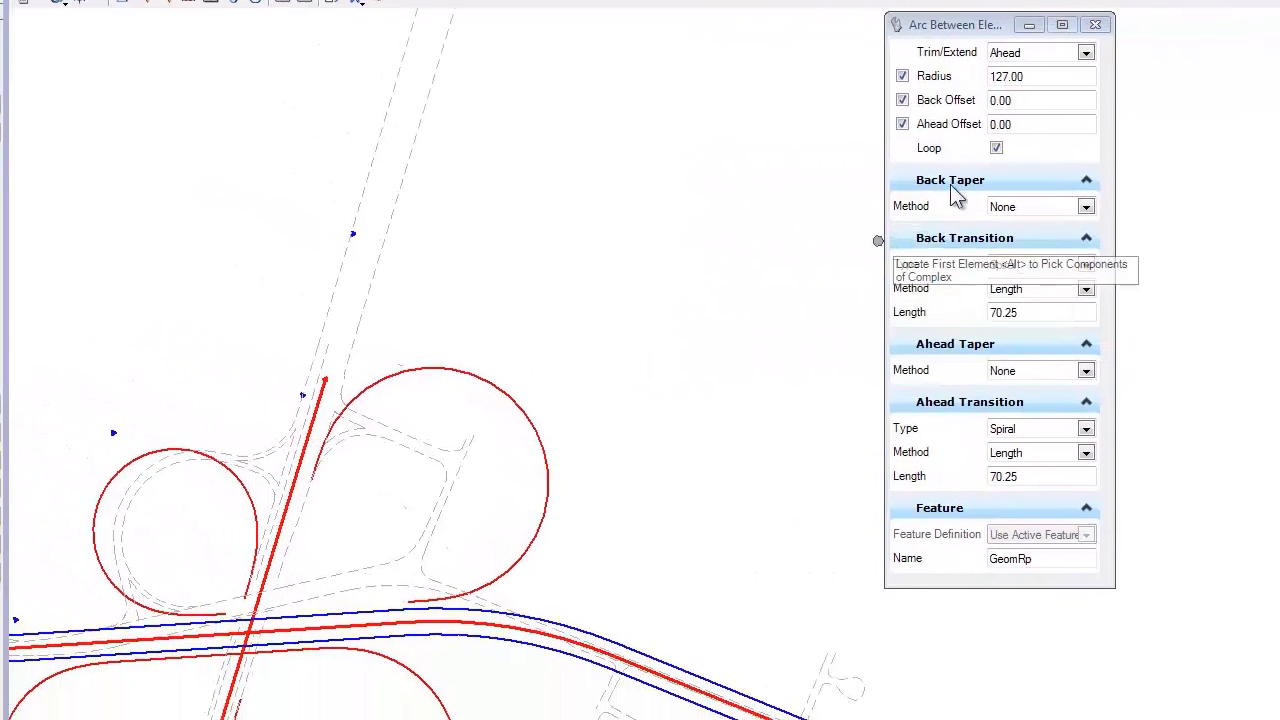
click(987, 144)
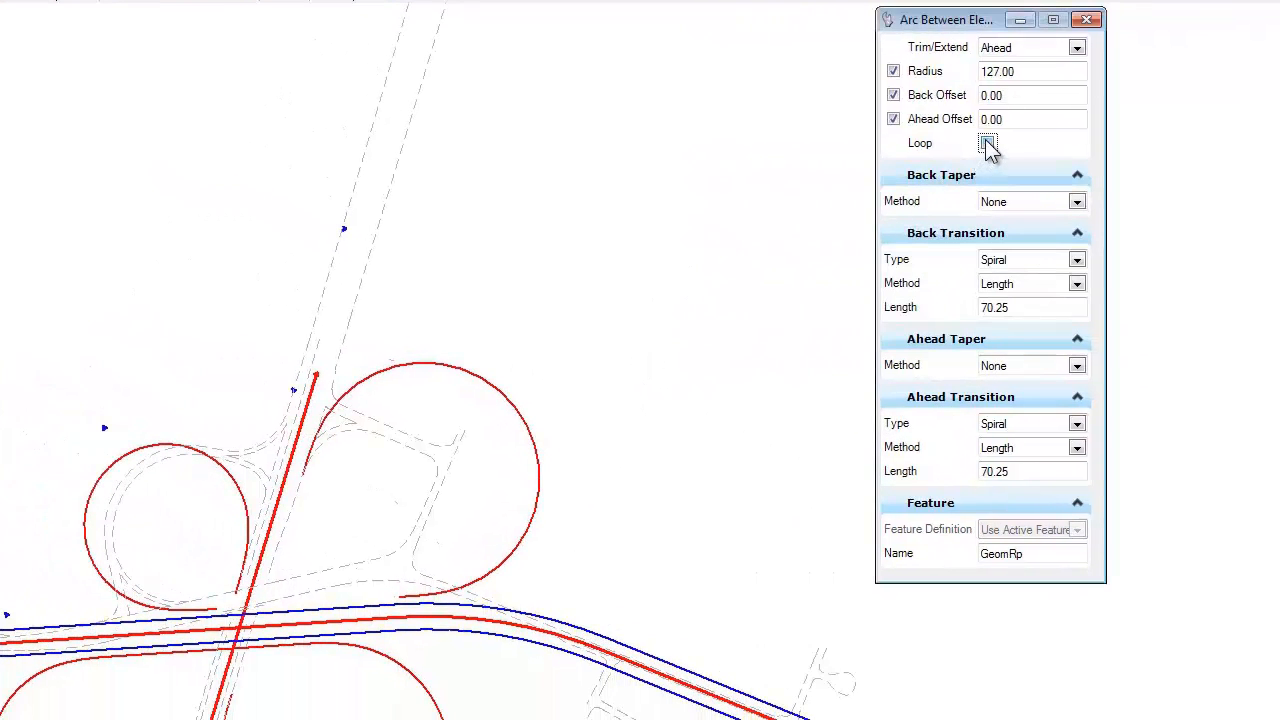
click(1078, 203)
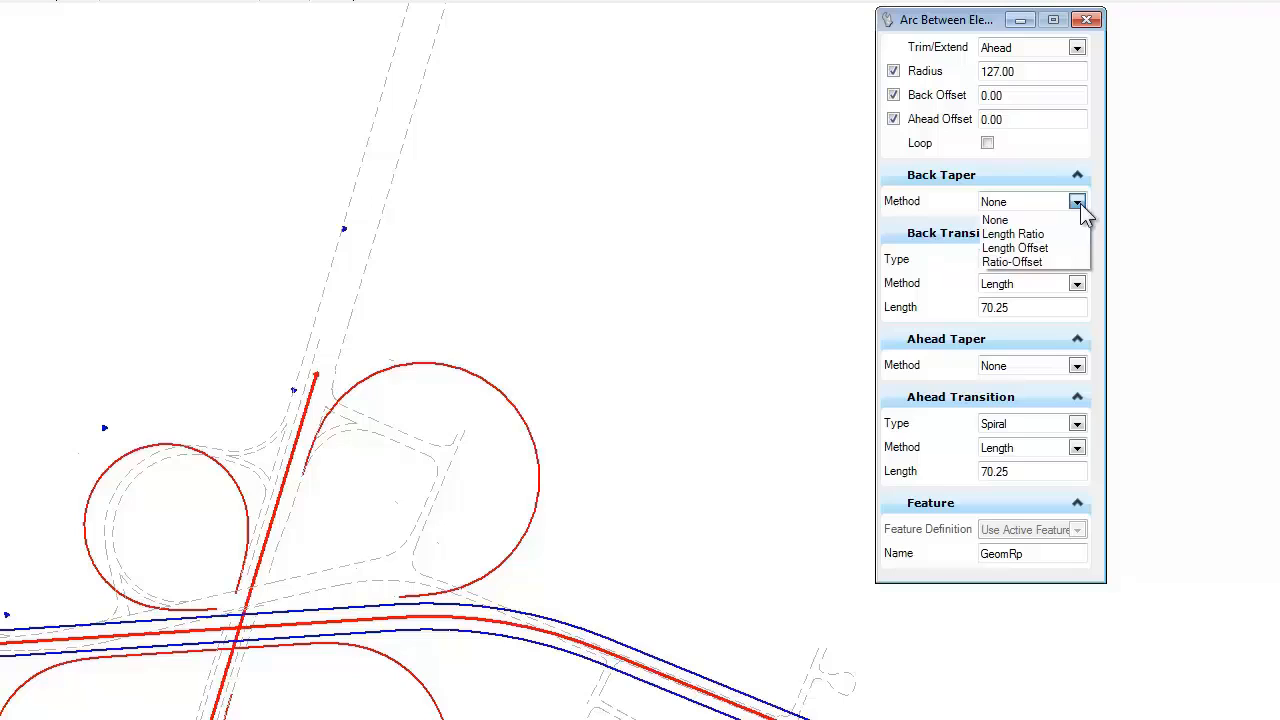
click(998, 263)
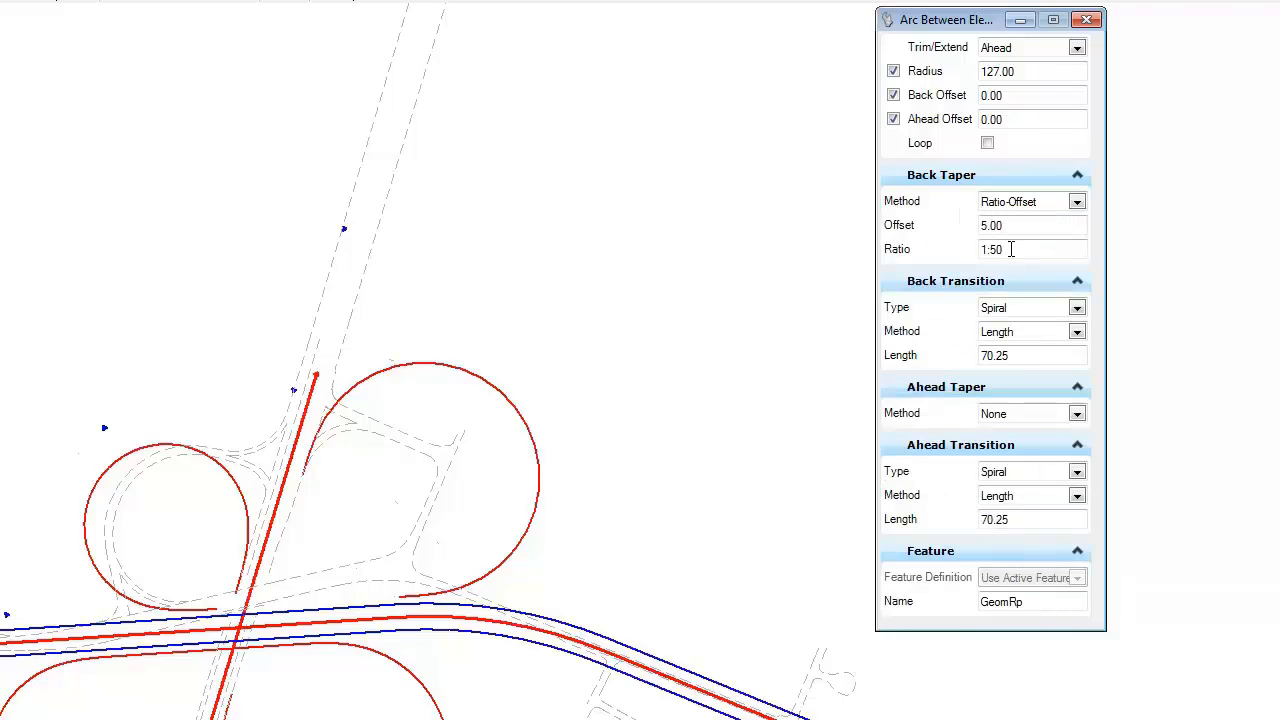
Set the back taper ratio to 1:15 and the ahead transition type to None for the arc between elements
drag(1012, 257, 948, 251)
text(1:15)
key(Tab)
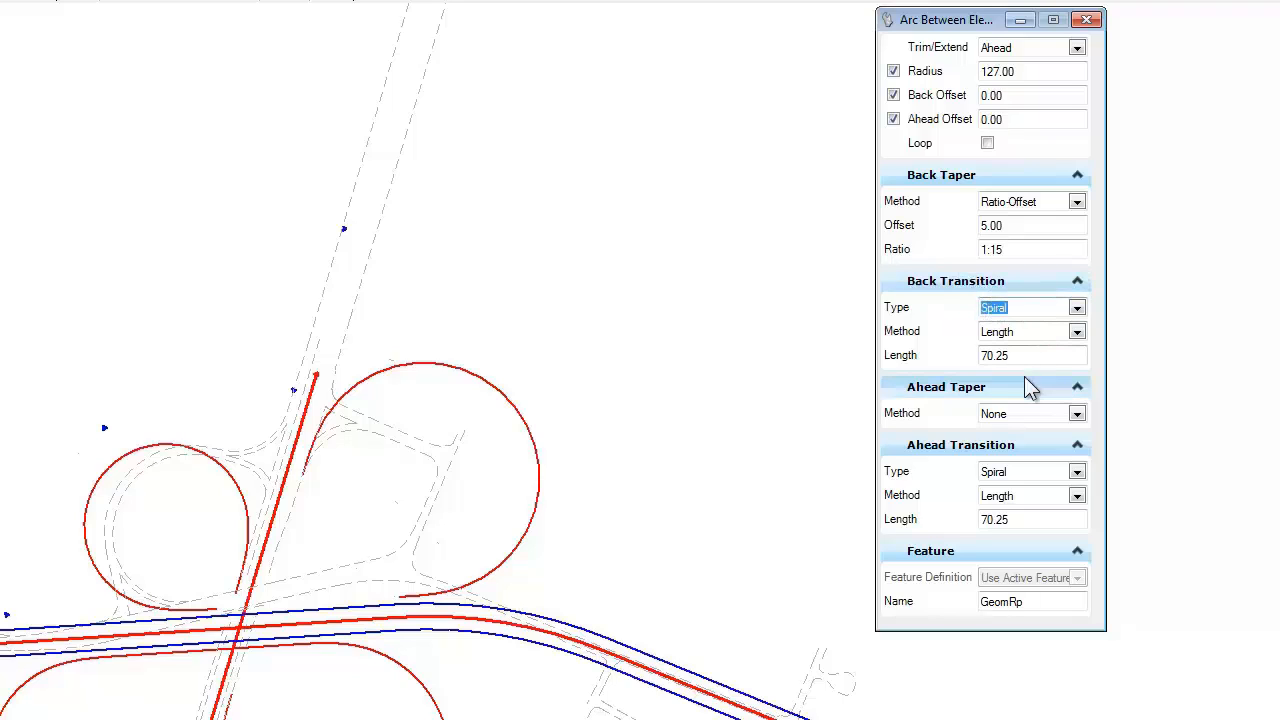
click(1077, 472)
click(990, 490)
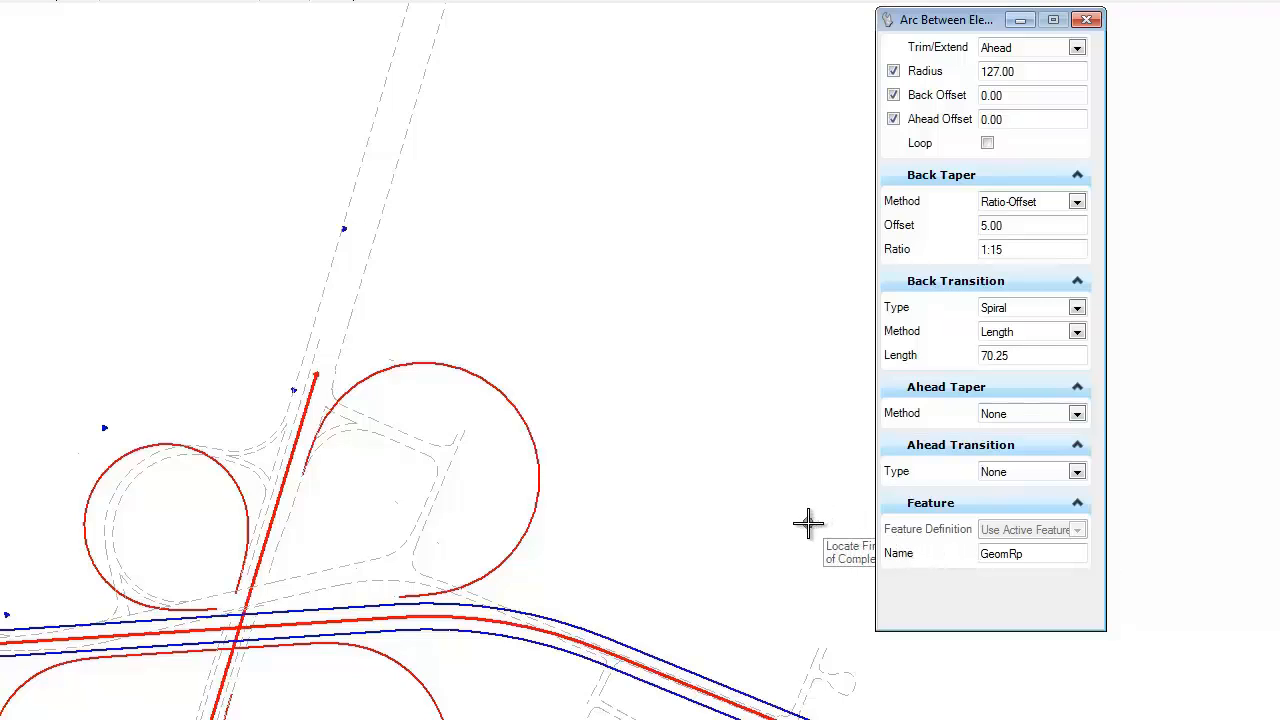
Create the radius 127 arc from the Via Principal centerline at back offset -17.90 to the northeast loop at ahead offset -17.60
click(661, 672)
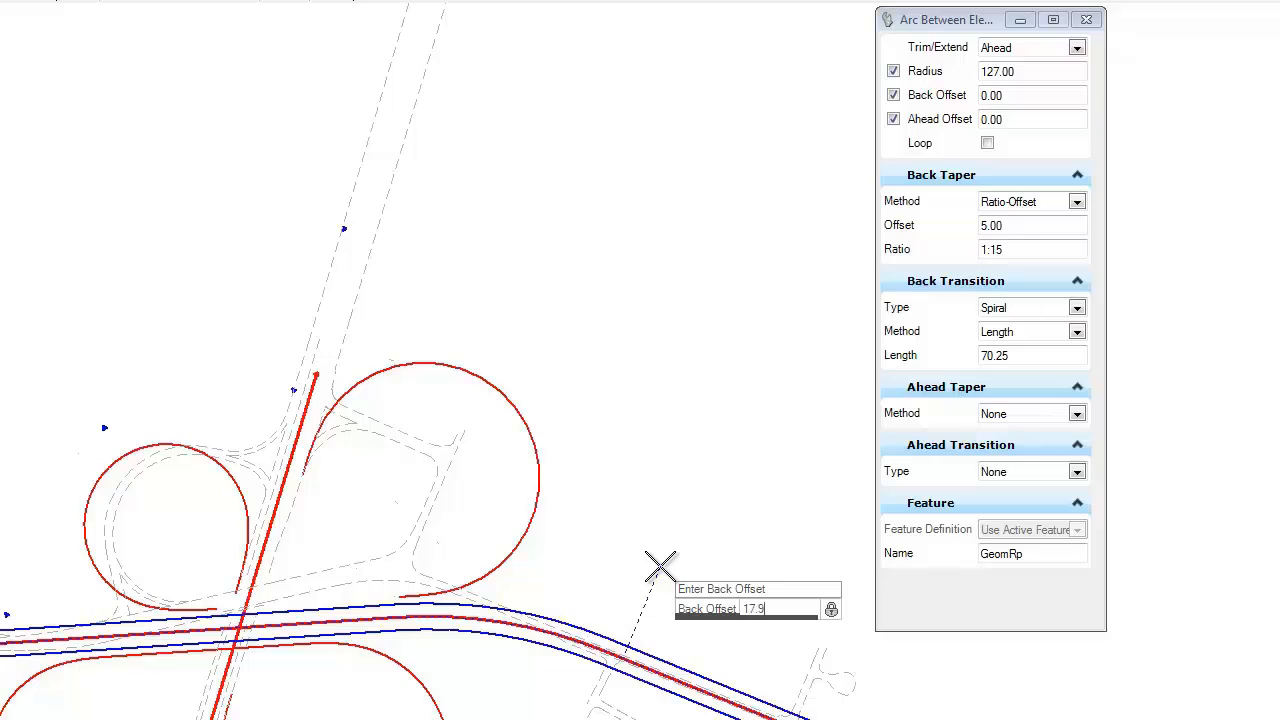
click(659, 566)
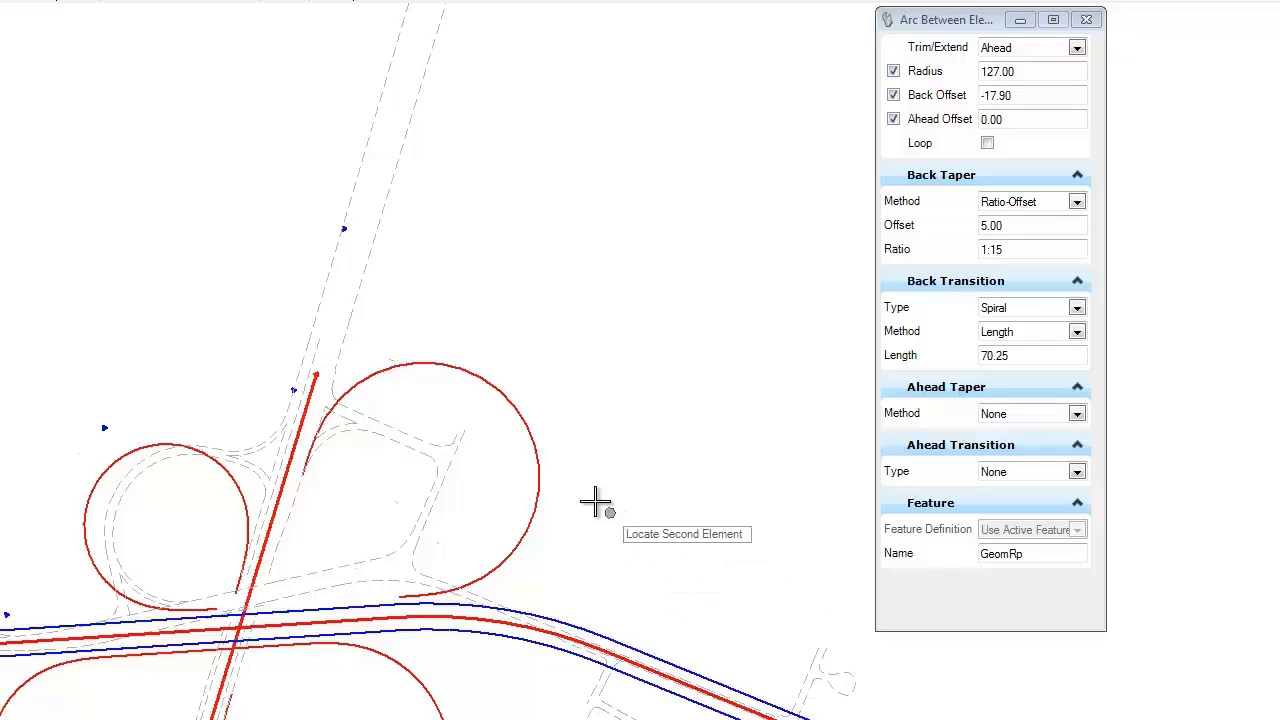
click(539, 458)
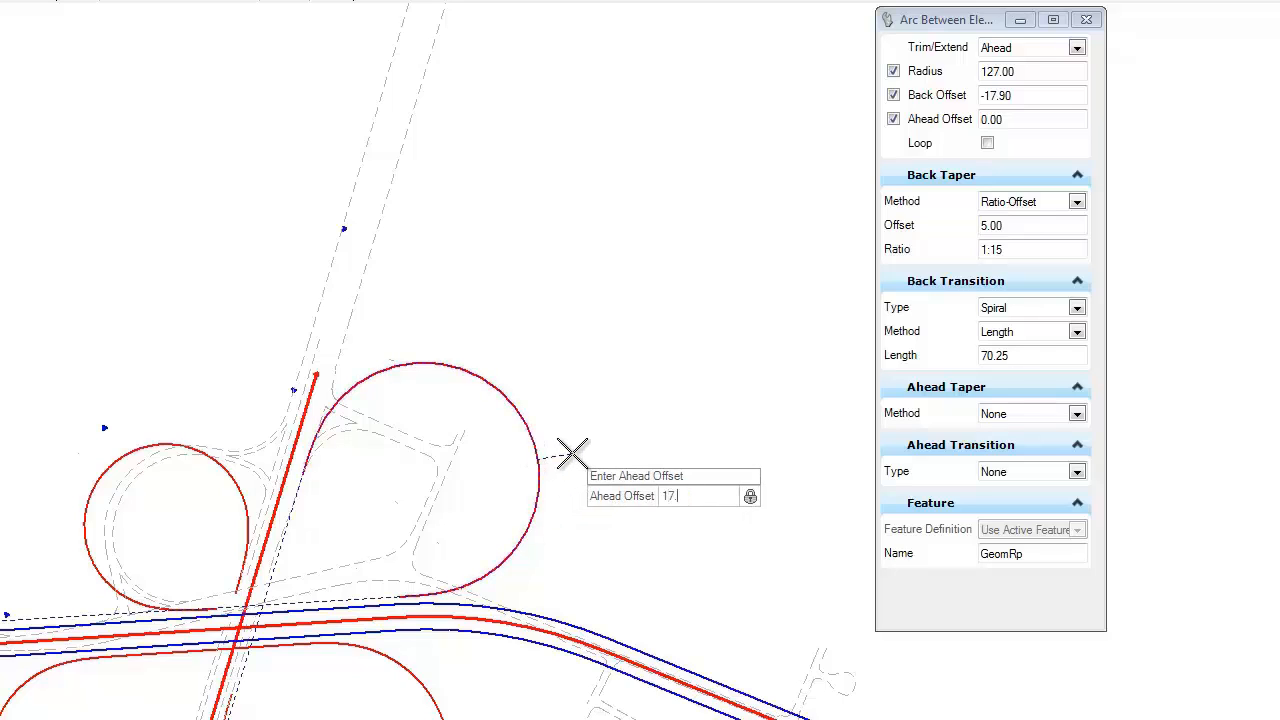
key(Return)
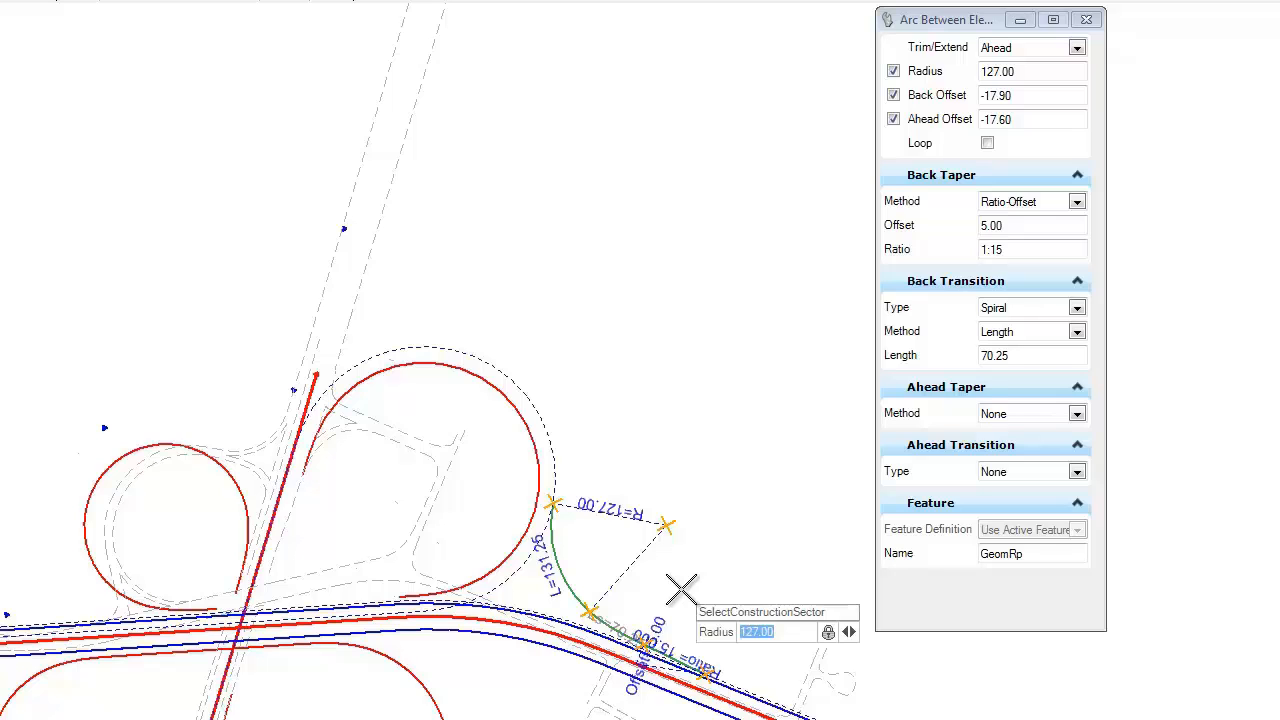
click(681, 590)
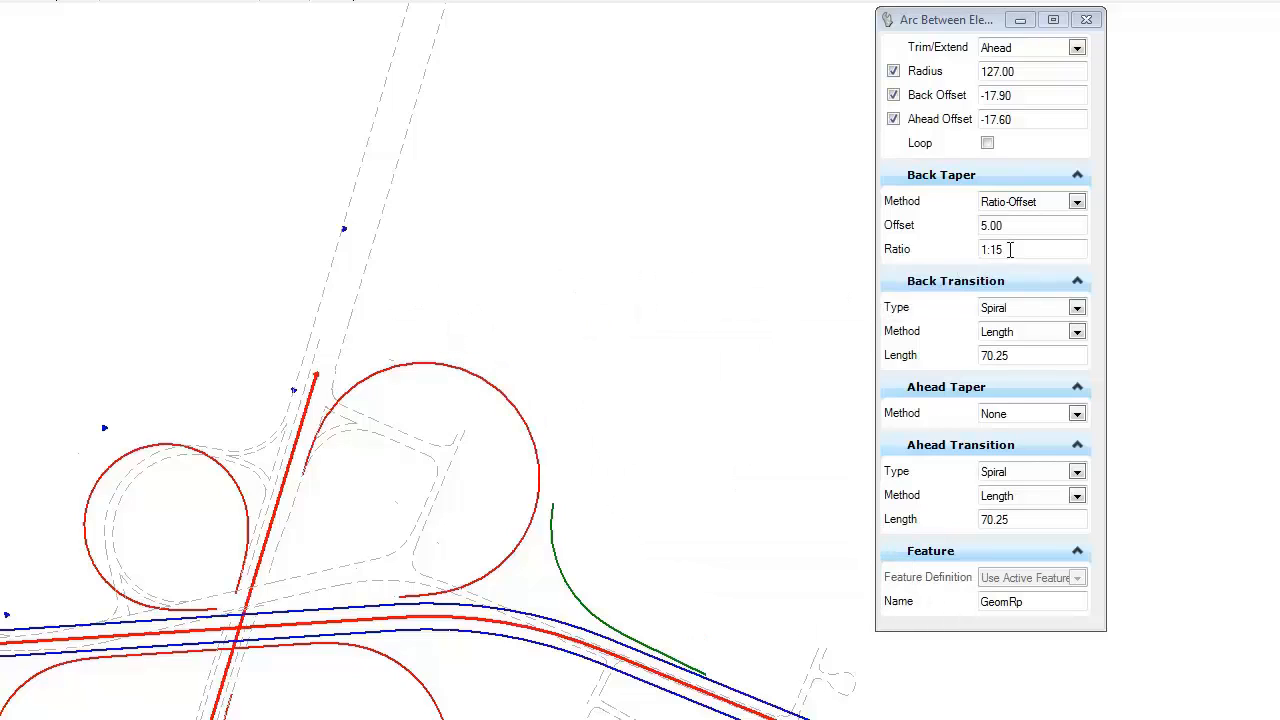
Create a radius 127 arc from the northern road's east edge to the northeast loop with taper 1:50, back offset 0, ahead offset -17.60, Trim/Extend Back
drag(1006, 249, 957, 248)
text(1)
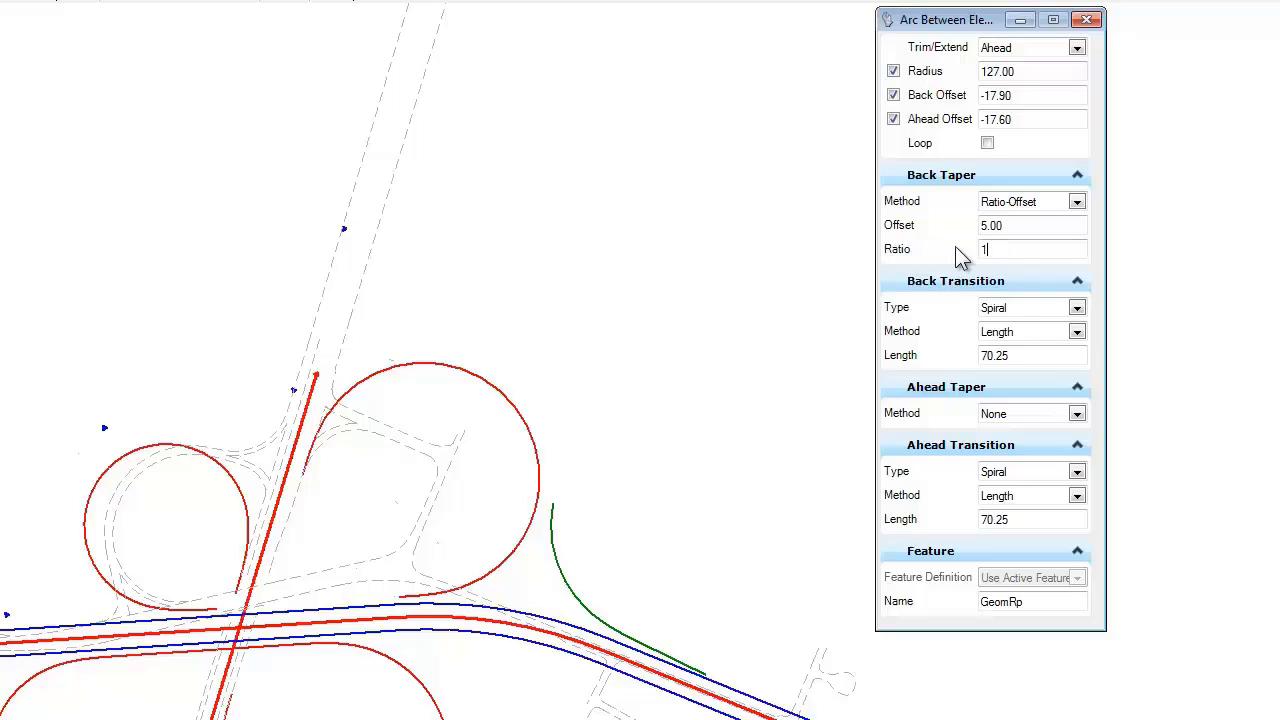
text(:50)
key(Tab)
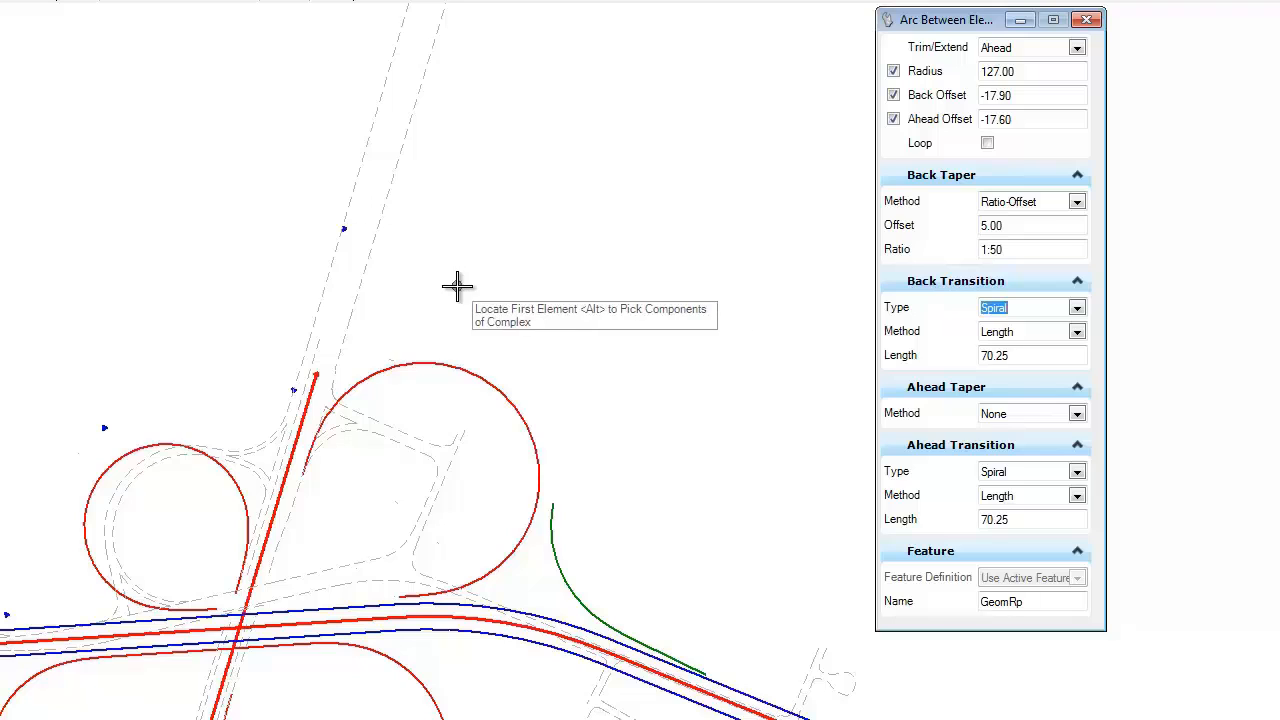
click(400, 143)
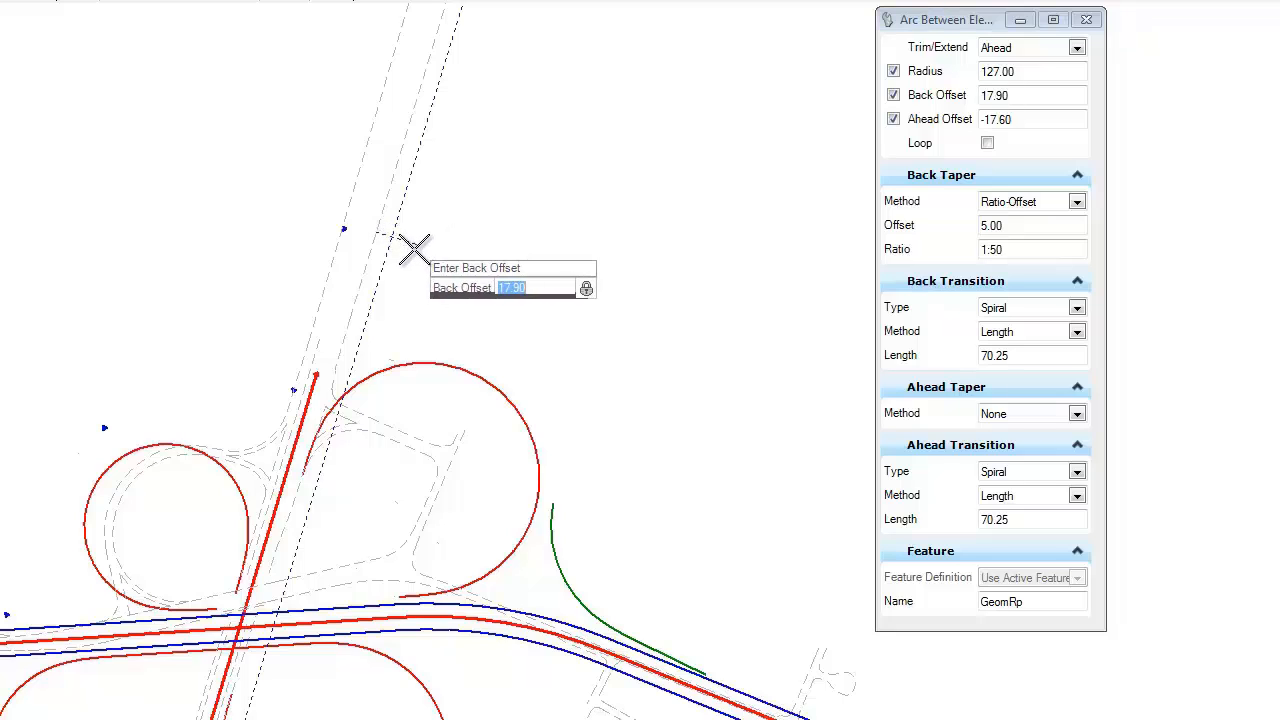
key(Return)
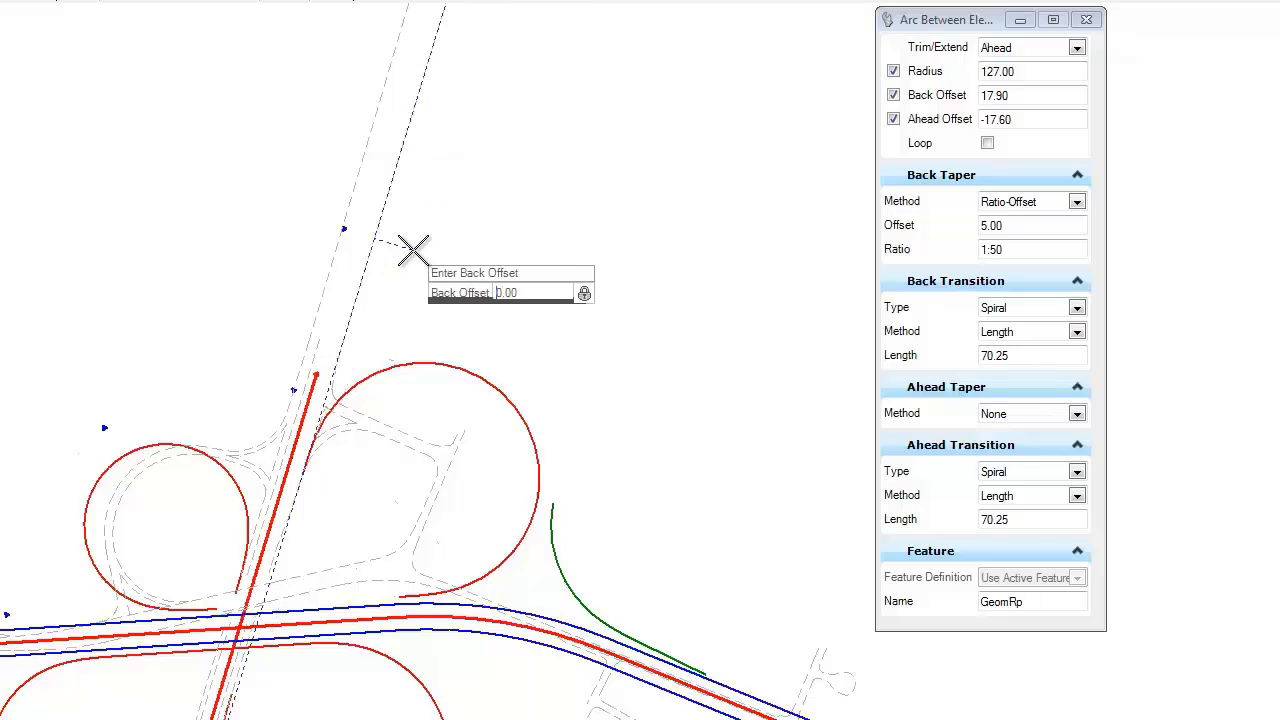
click(413, 250)
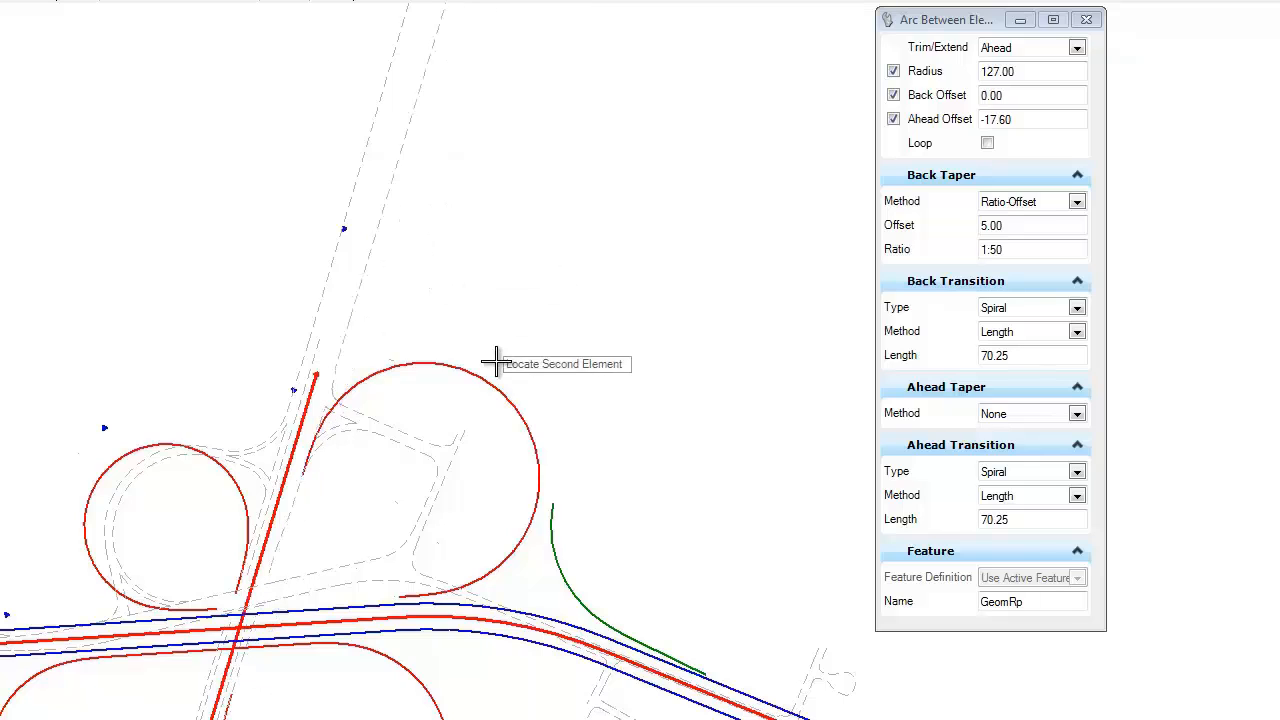
click(508, 397)
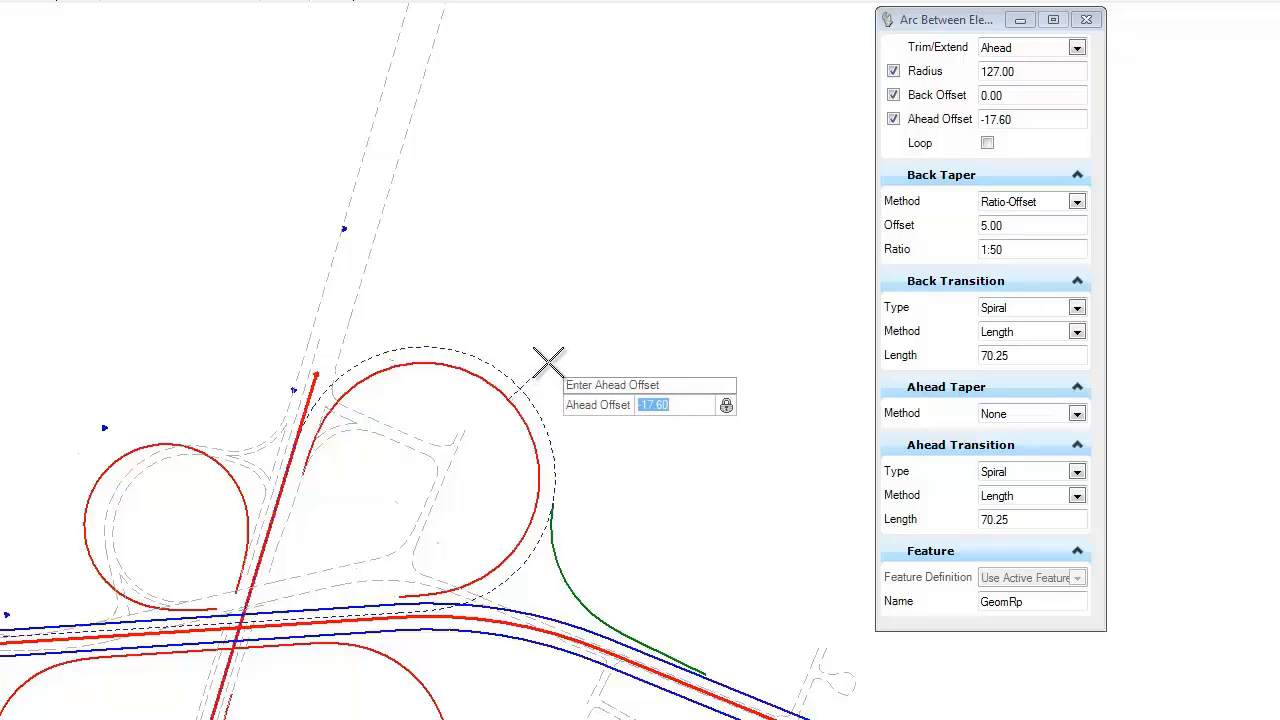
click(548, 362)
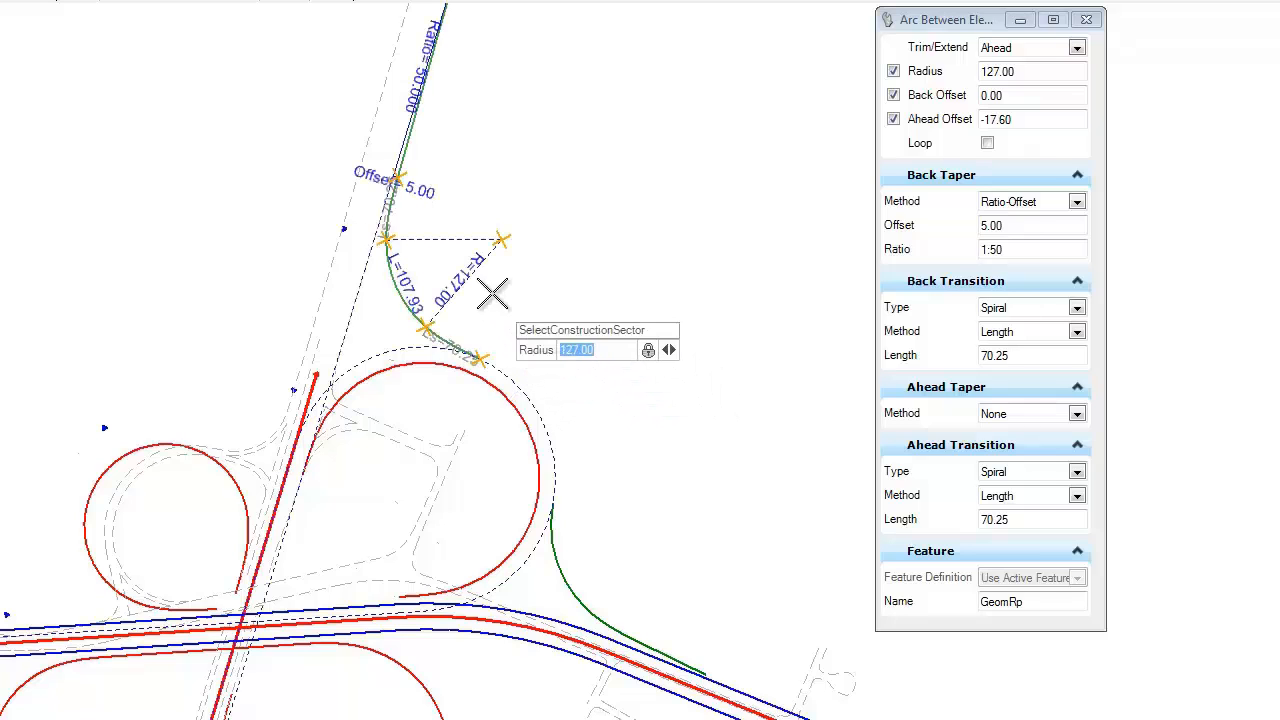
click(450, 198)
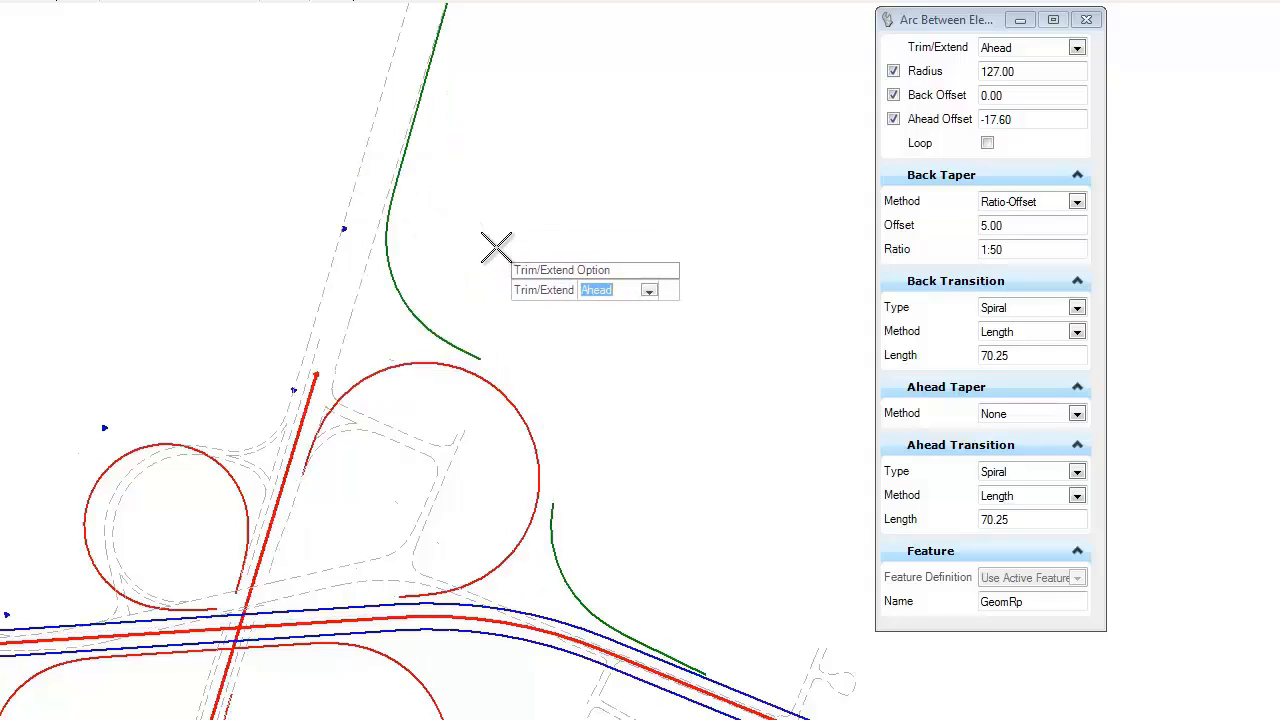
key(Down)
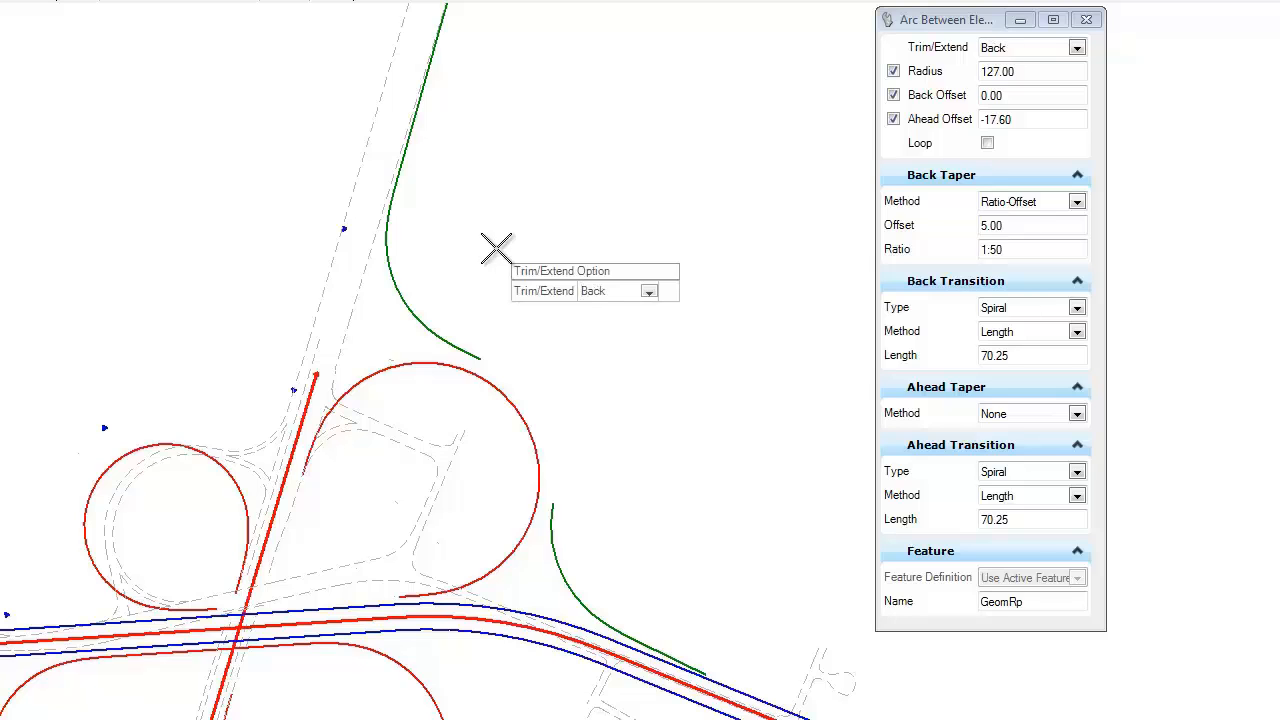
click(496, 248)
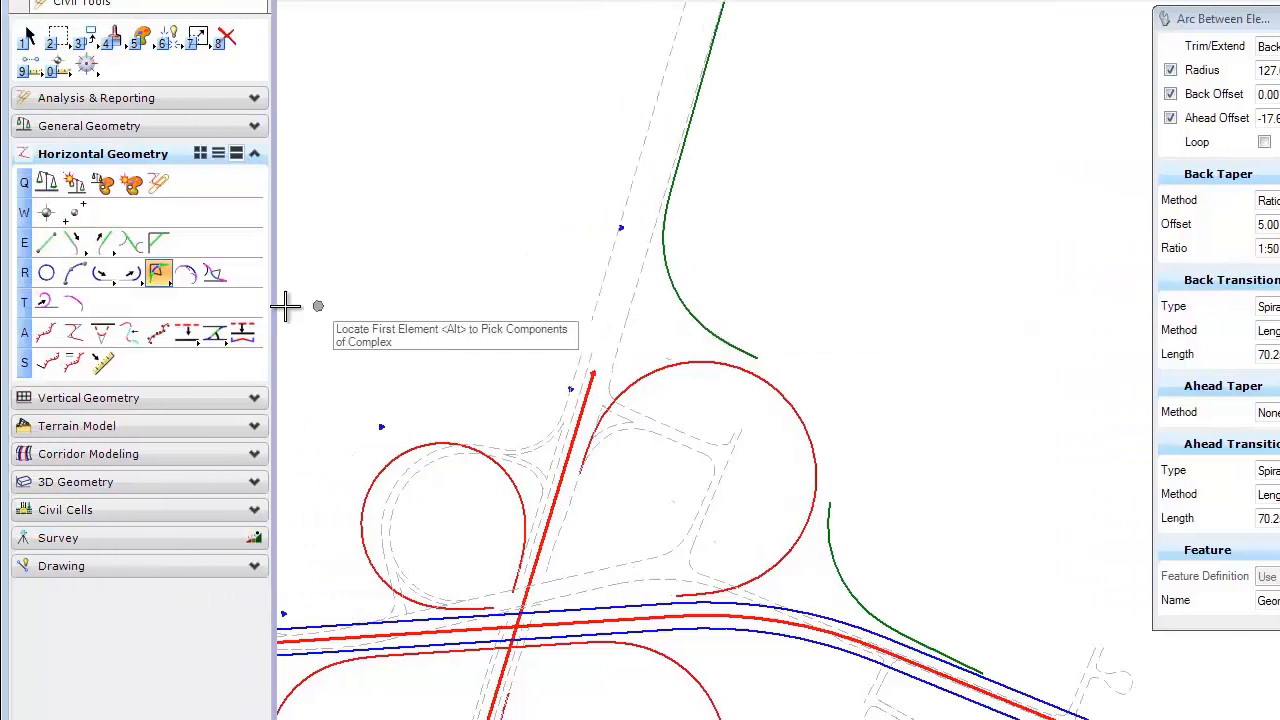
Create a partial single offset of the northeast loop at -17.60, running from the end of the northern arc to the start of the southern arc
click(186, 333)
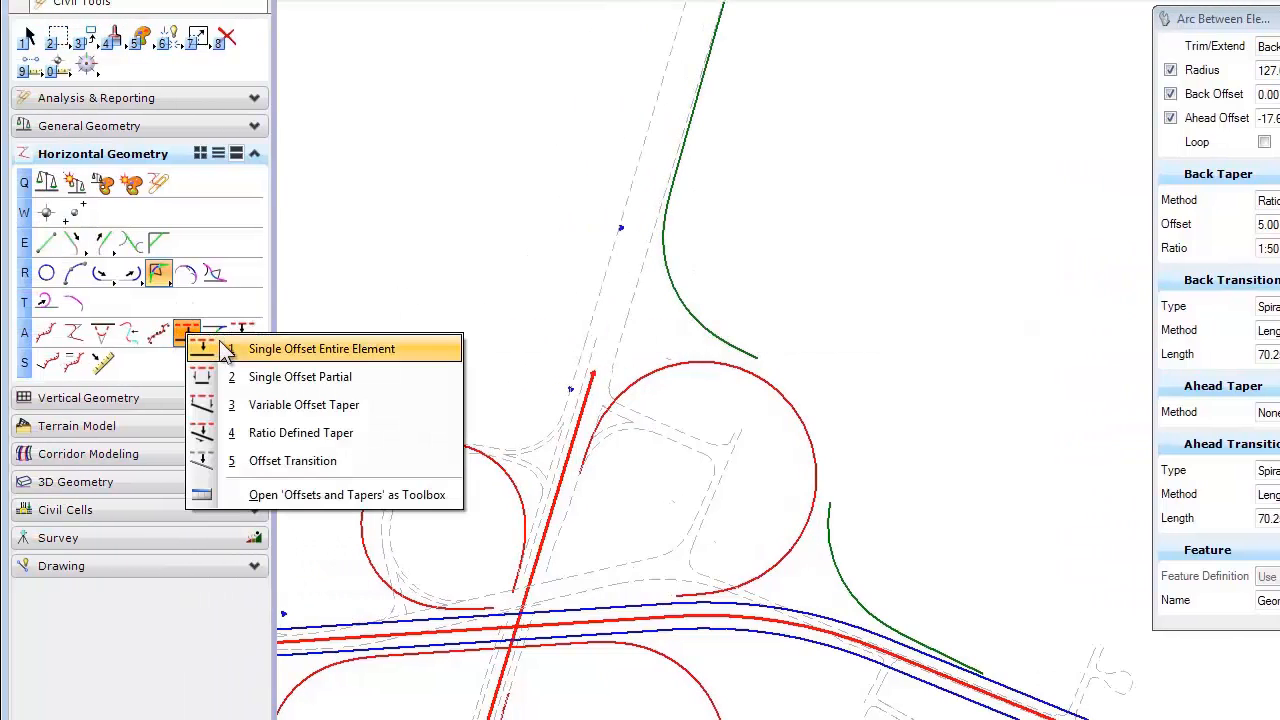
click(417, 378)
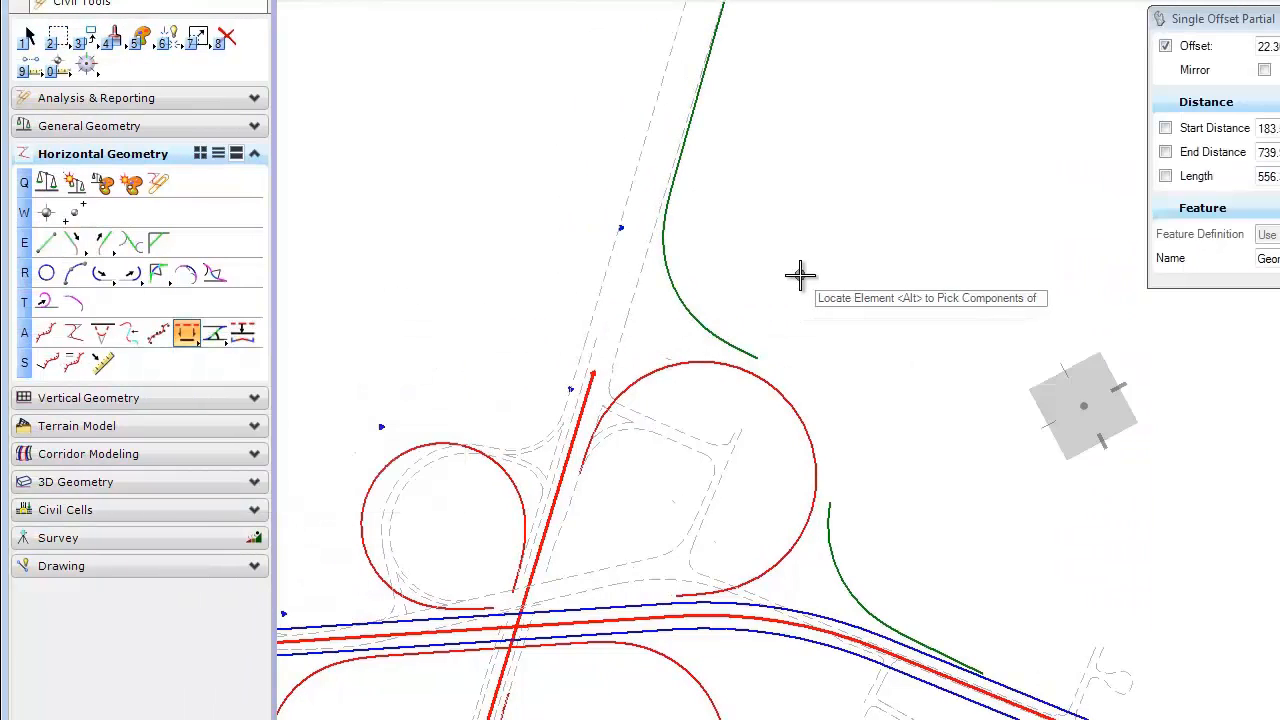
click(792, 398)
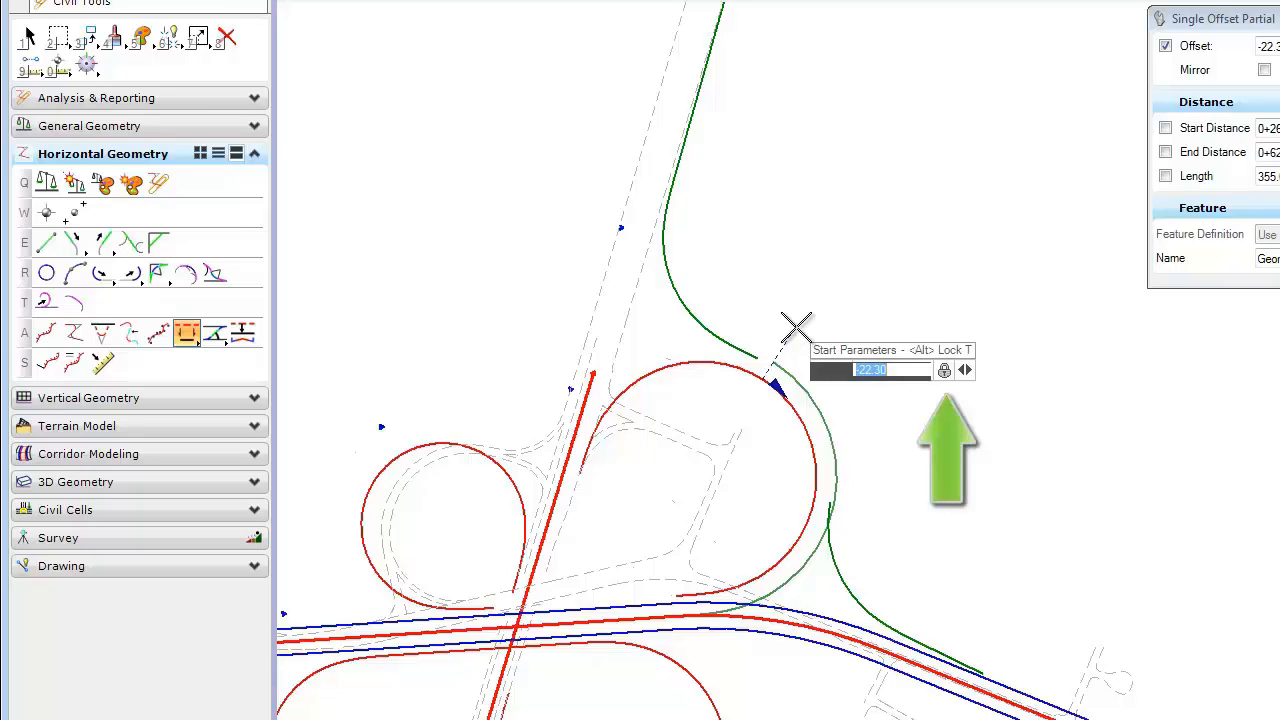
key(End)
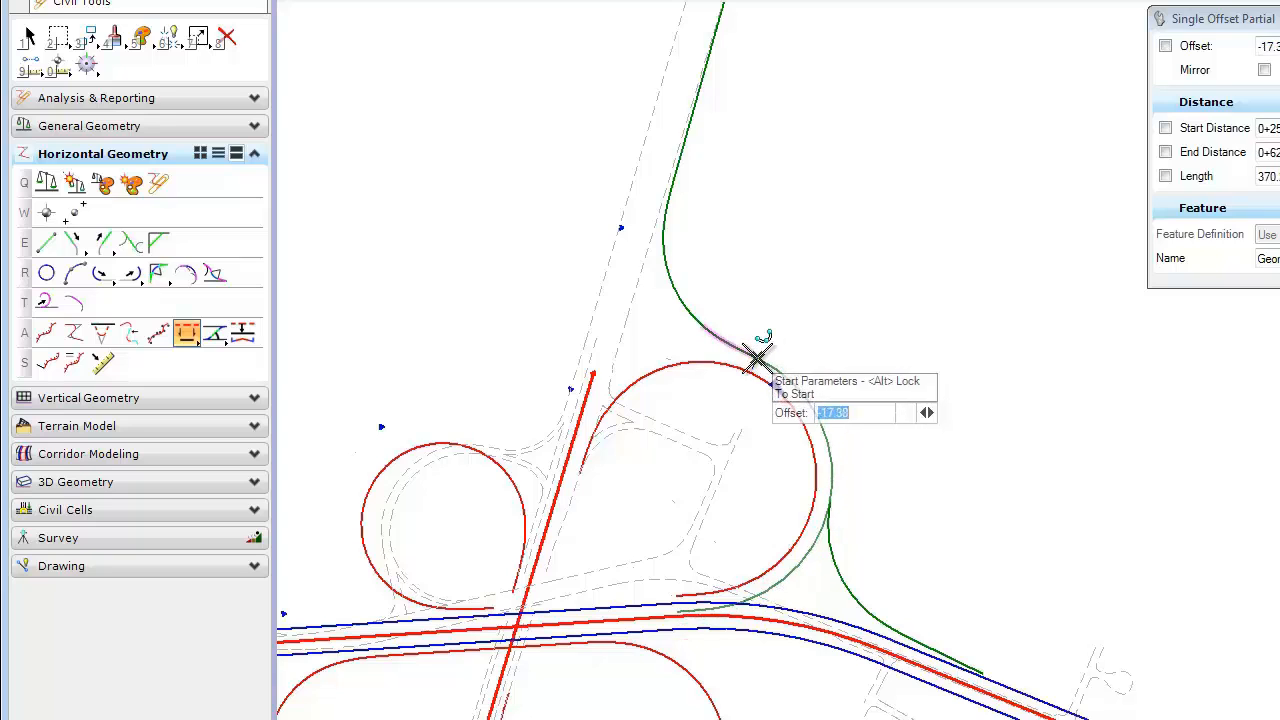
click(758, 355)
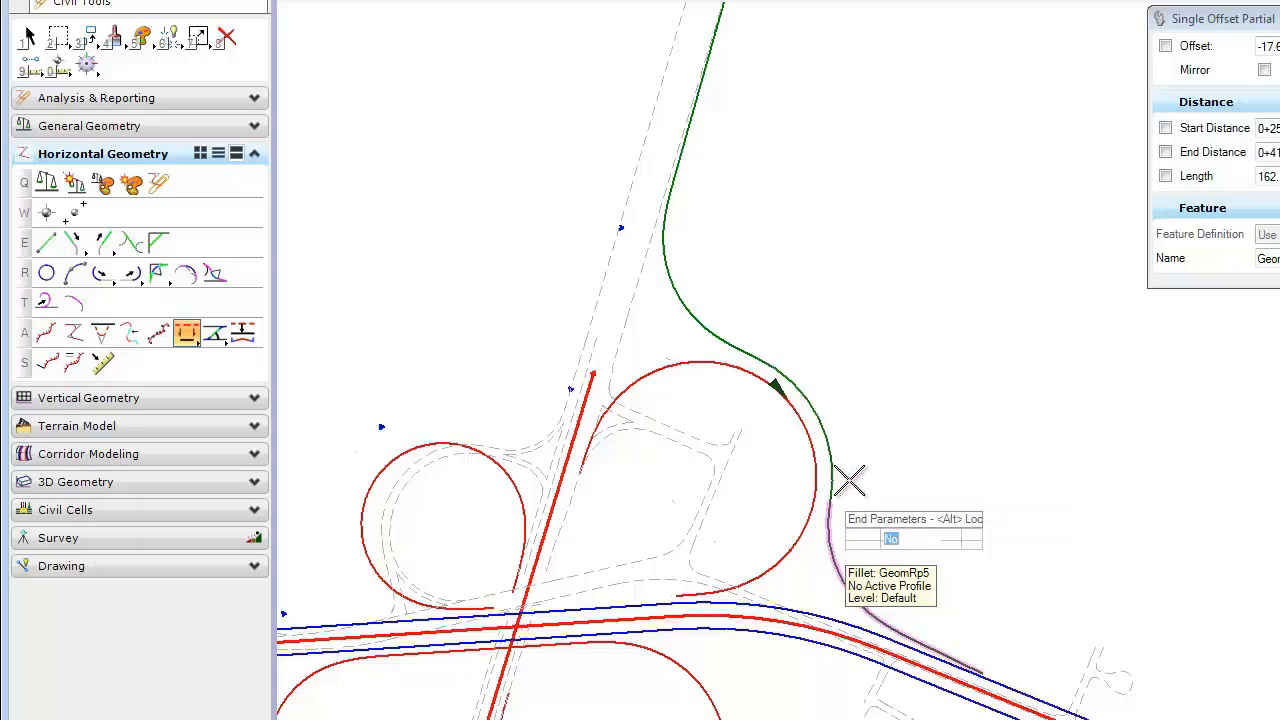
click(846, 480)
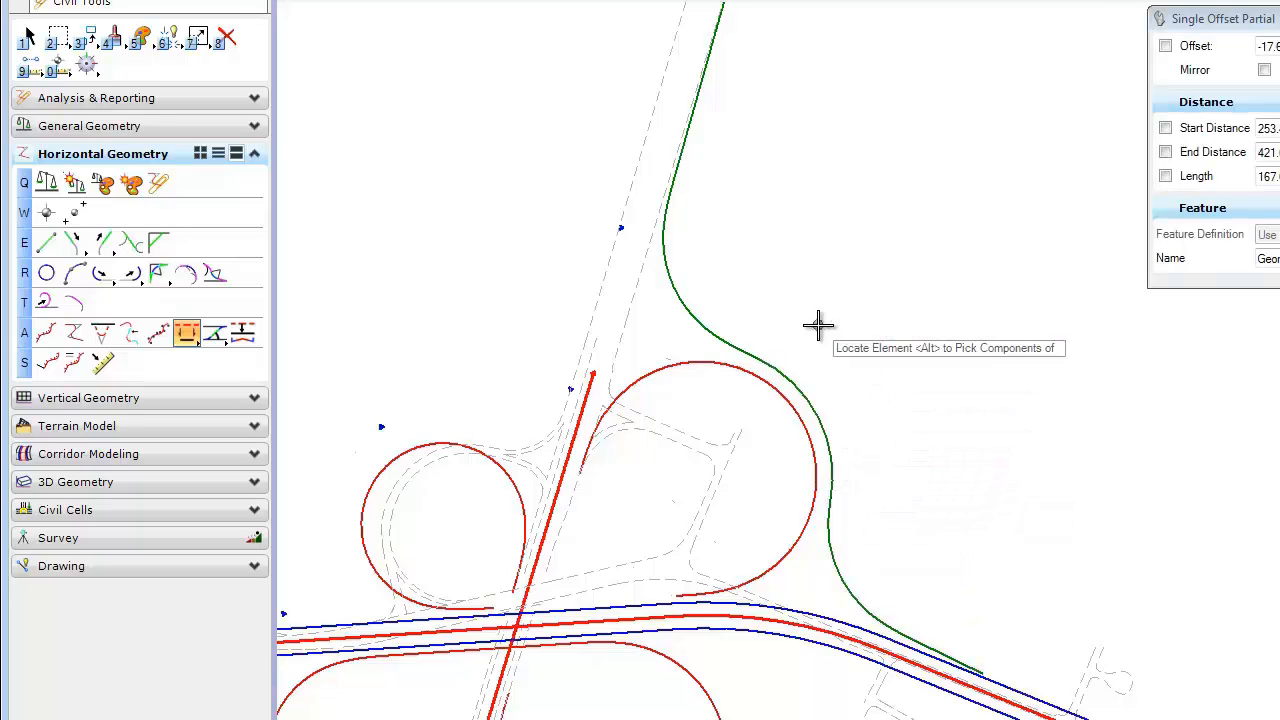
Join the outer northeast ramp pieces into one complex element with the Automatic method and a Geometry feature definition, named Alça 1, and inspect it
click(46, 333)
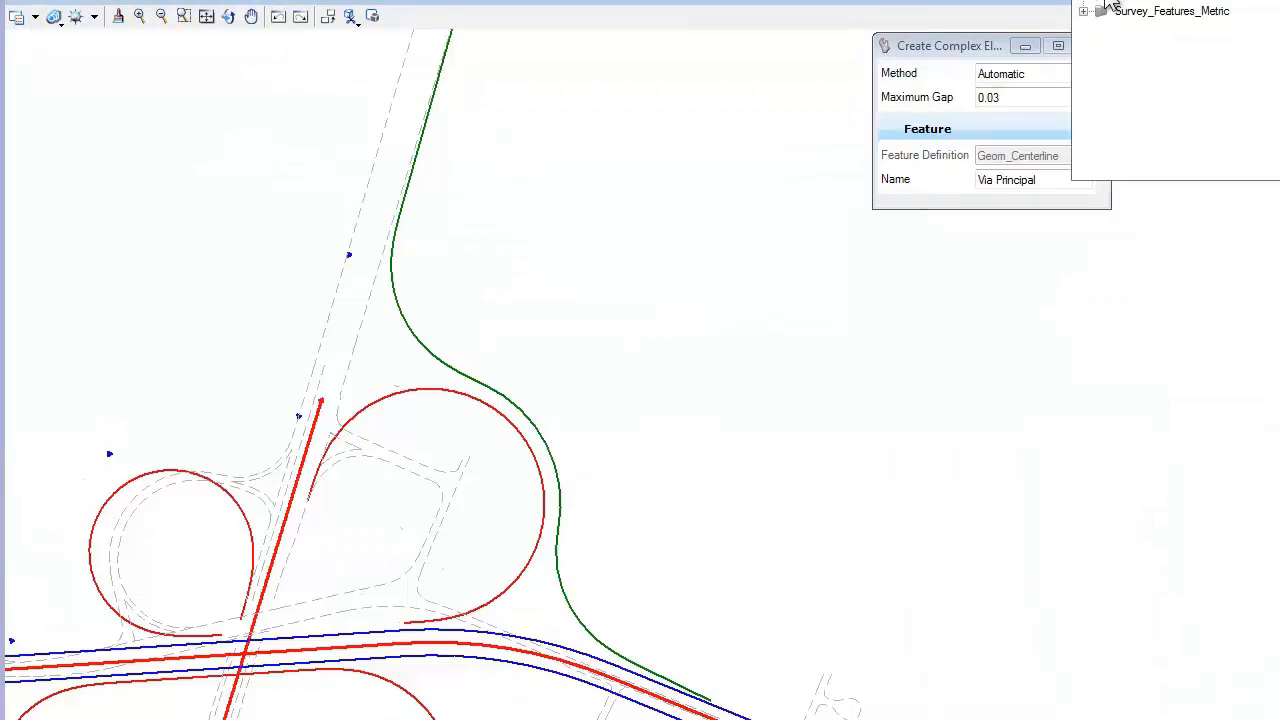
click(1094, 10)
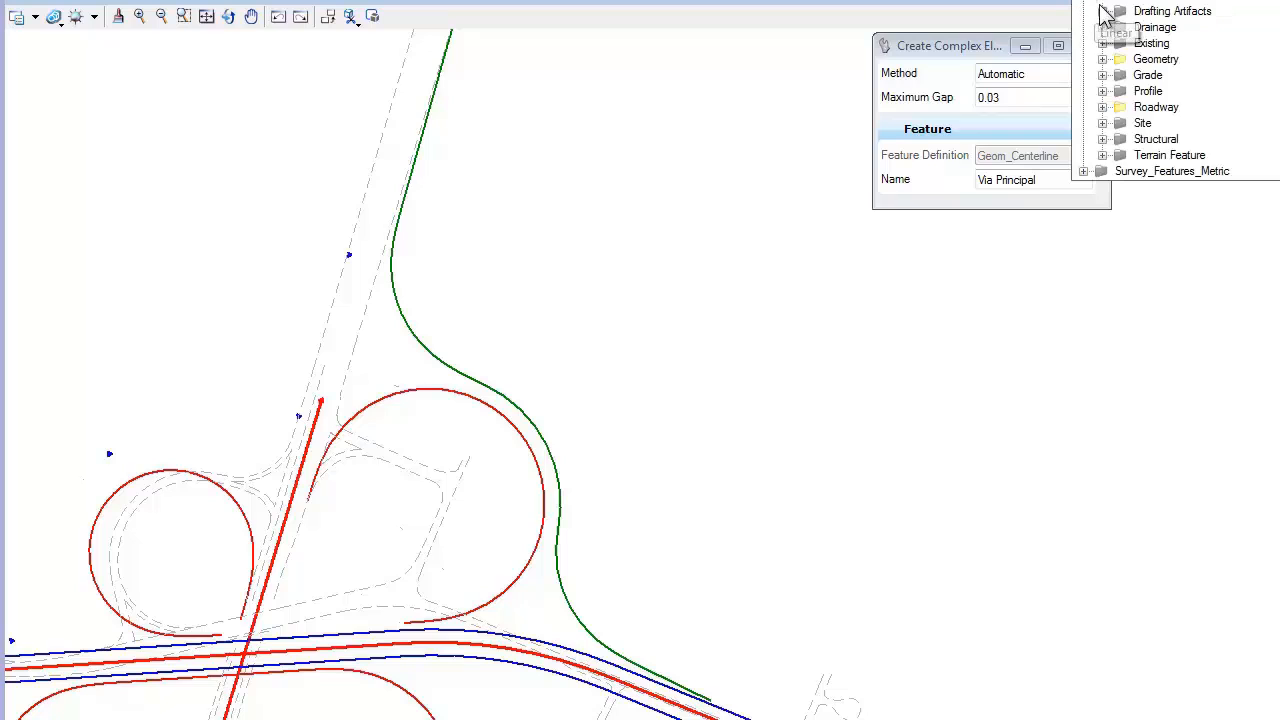
click(1102, 59)
click(1175, 100)
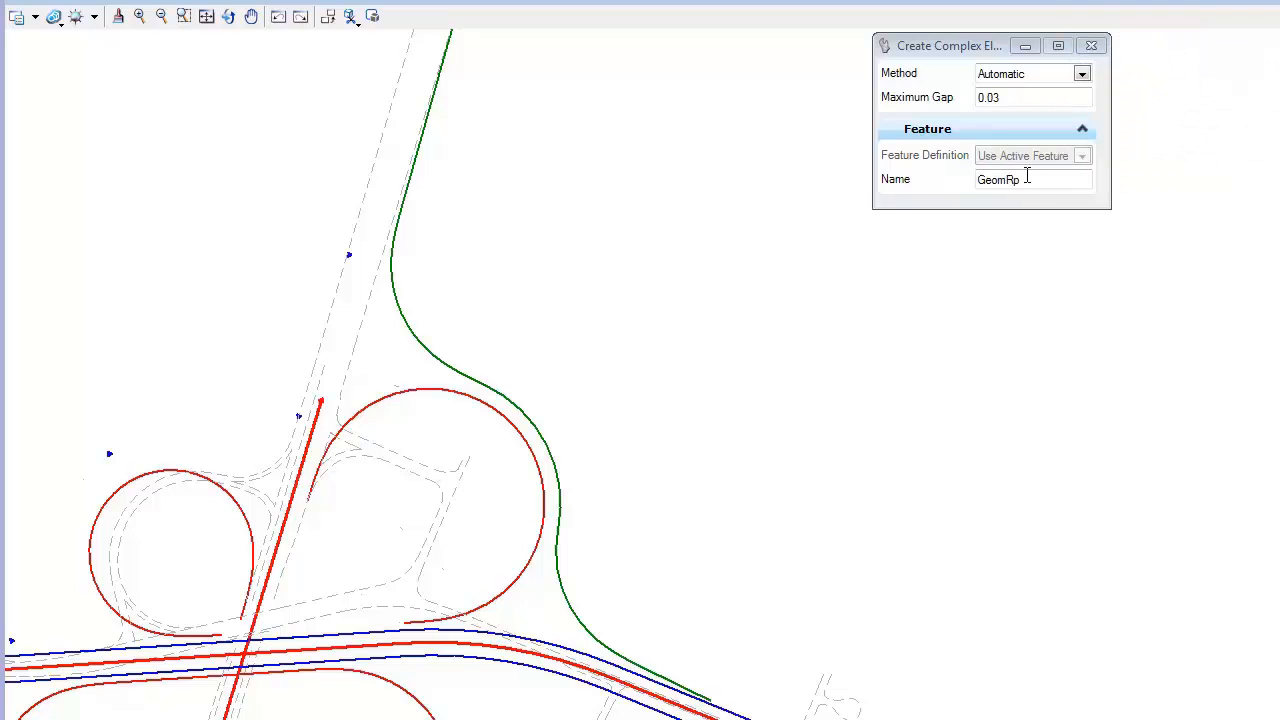
drag(1027, 180, 966, 178)
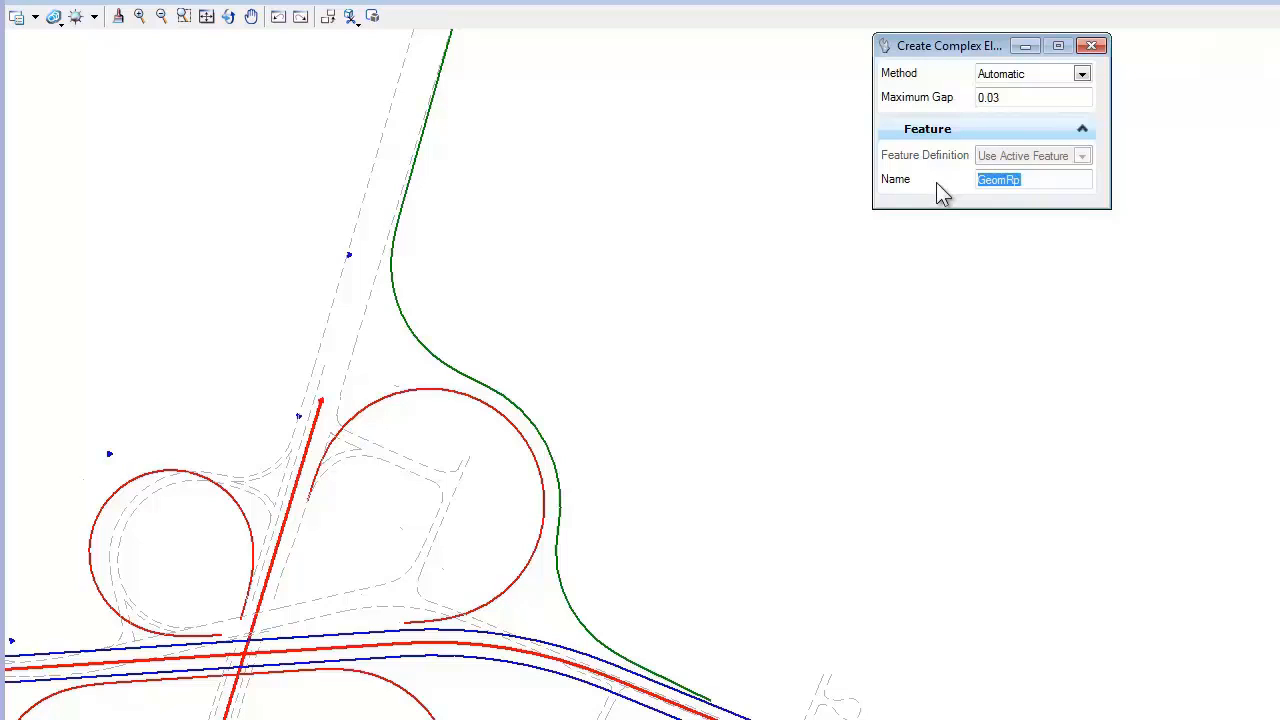
text(Alça 1)
key(Tab)
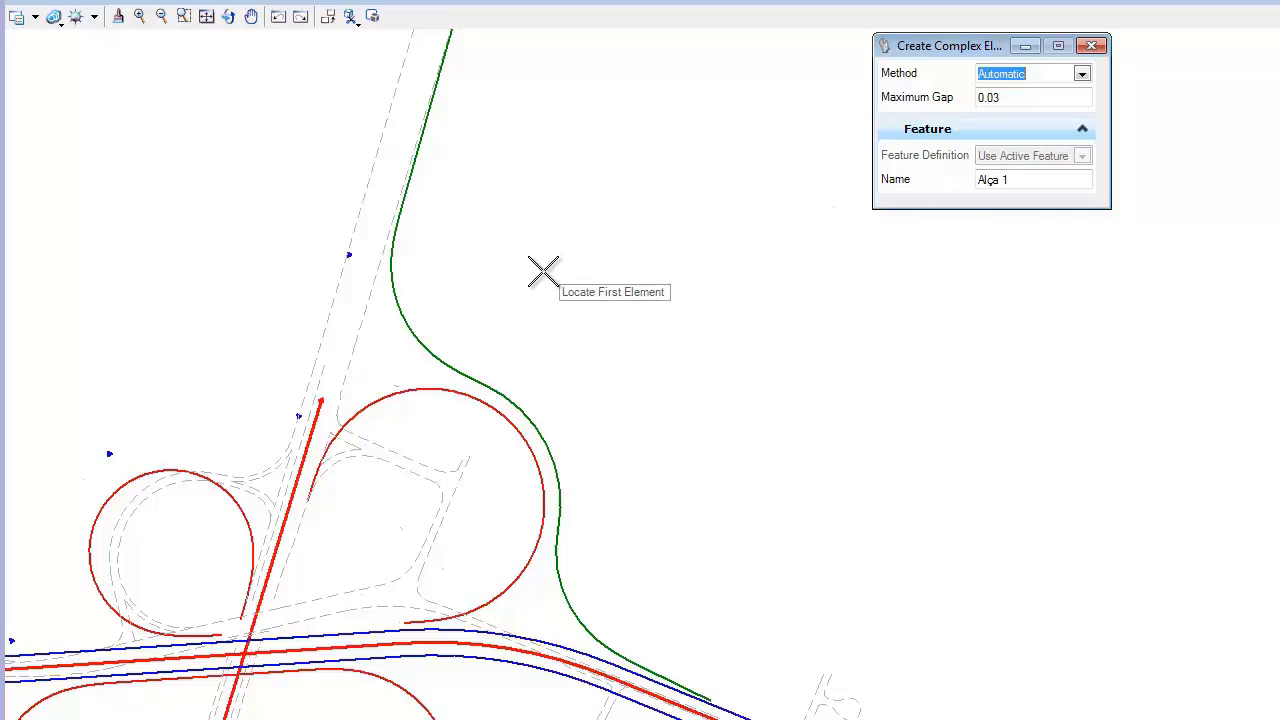
click(672, 683)
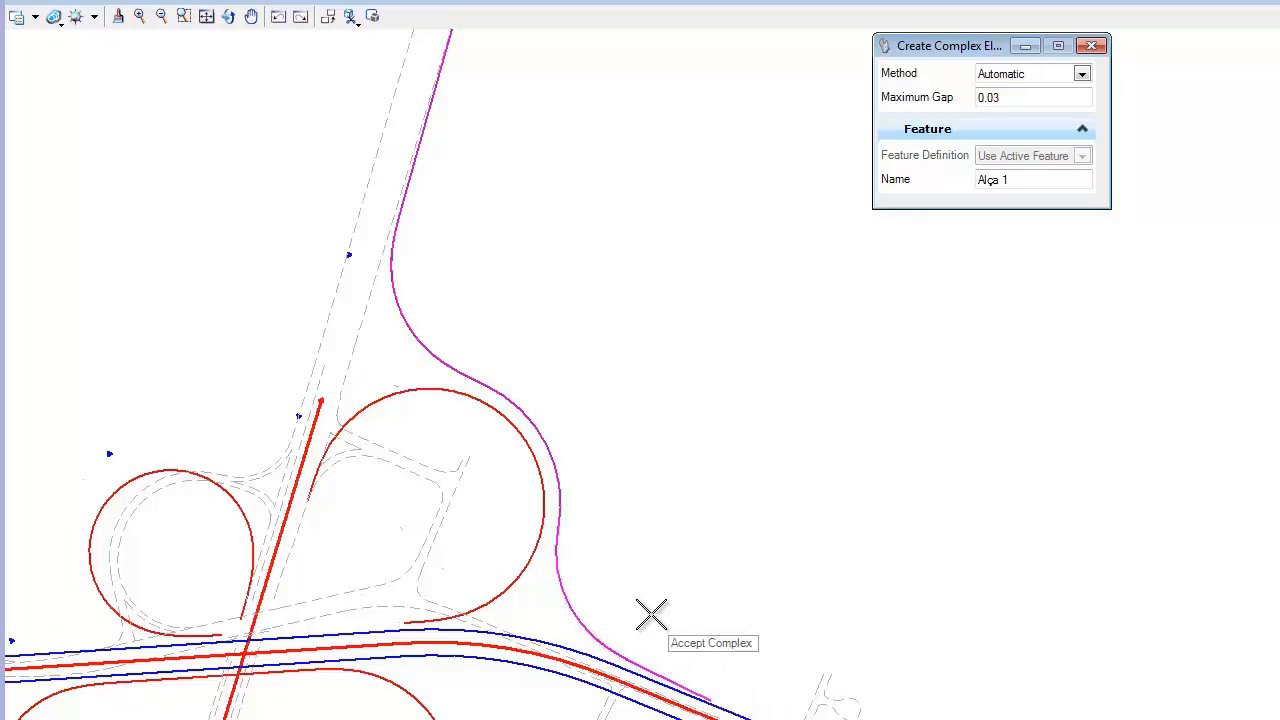
click(630, 532)
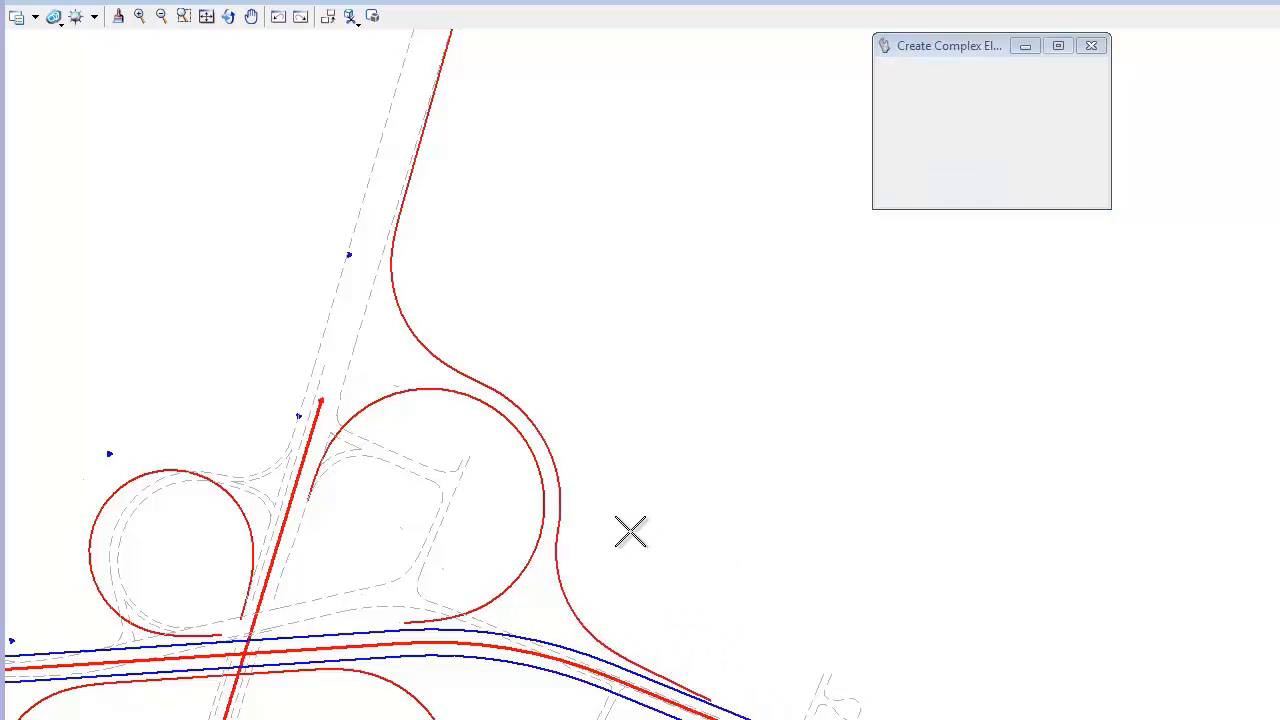
click(566, 500)
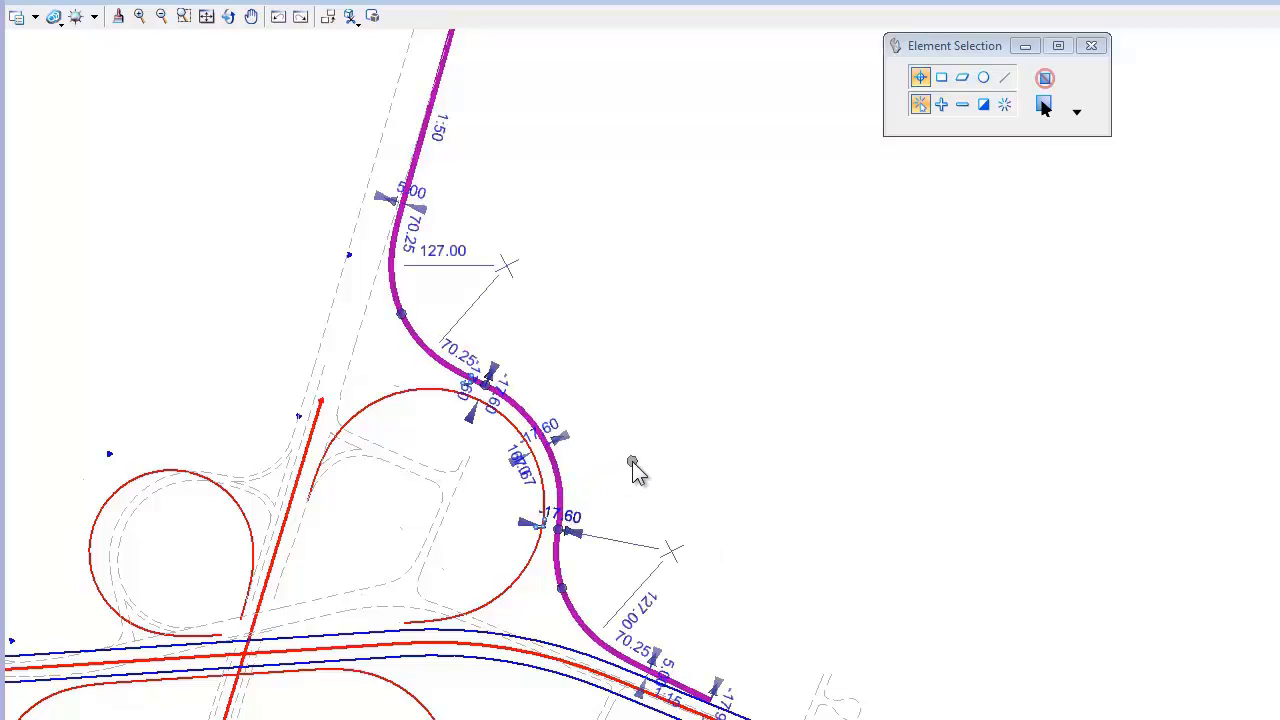
click(632, 468)
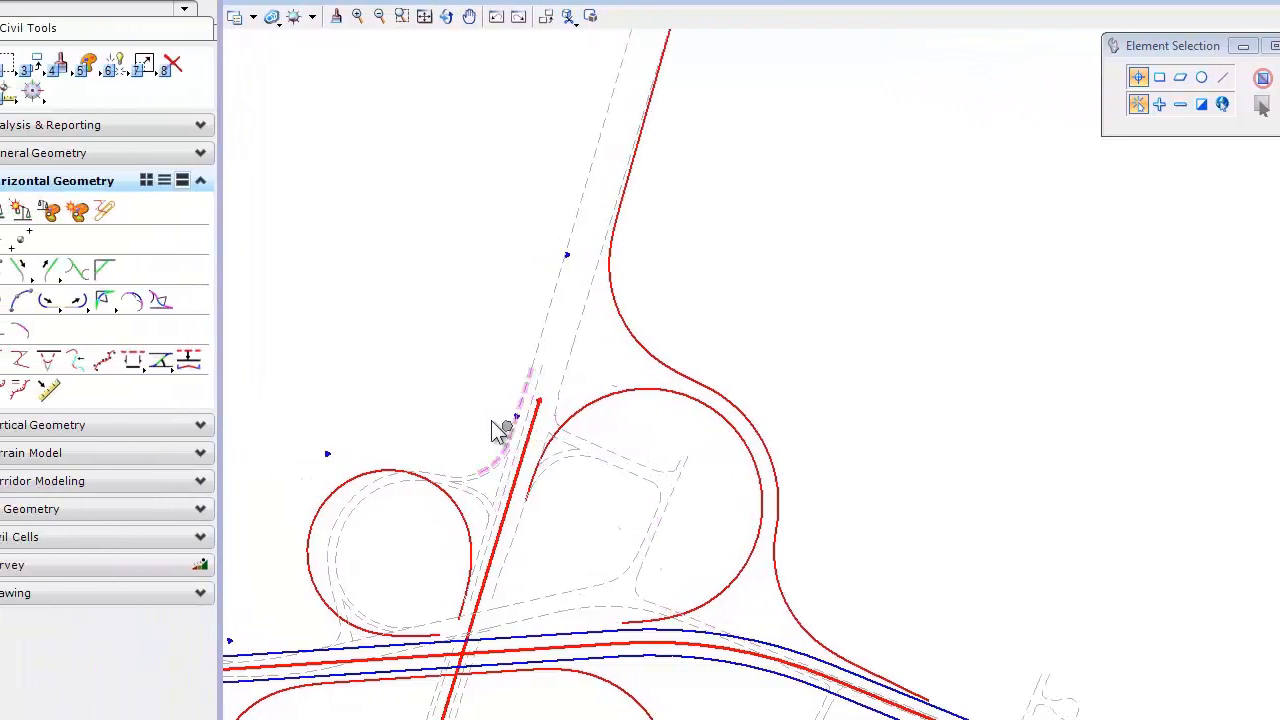
Start a complex element by PI with radius 127 and 70.25 spiral transitions, placing the first two PIs at the markers along the northern road
middle_drag(211, 401, 212, 402)
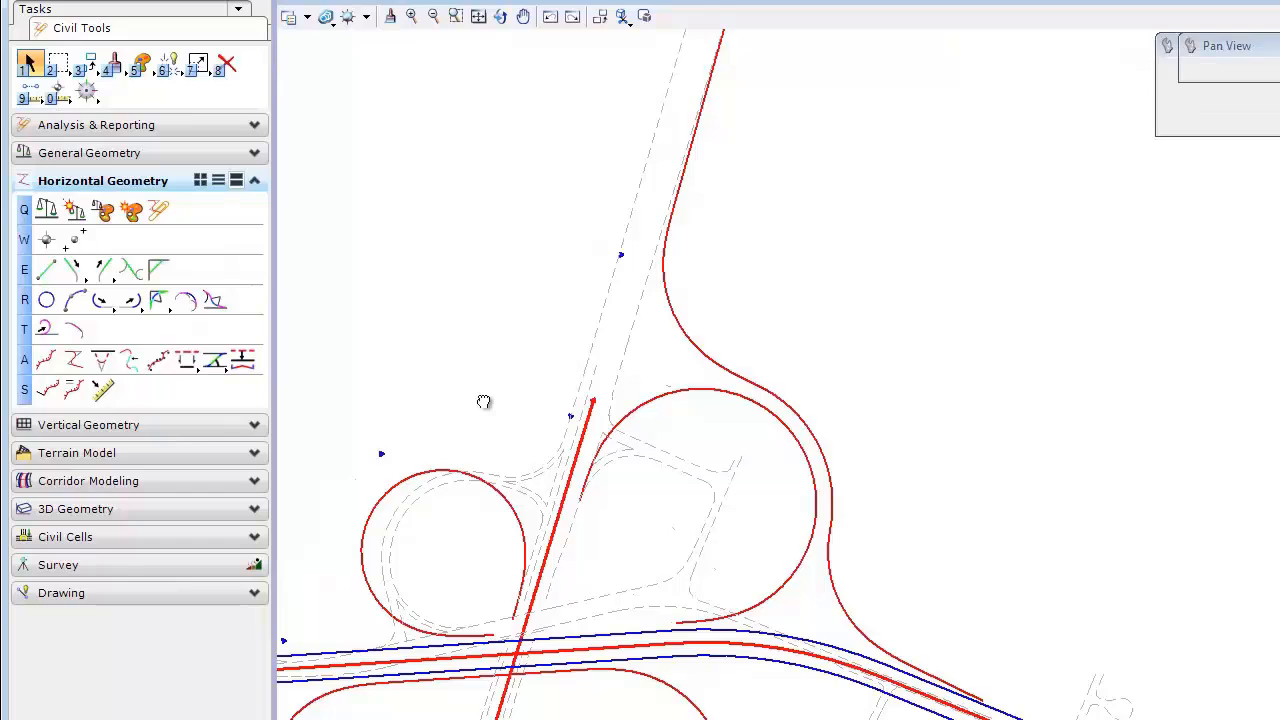
mouse_move(483, 401)
middle_down()
mouse_move(769, 391)
mouse_move(922, 366)
middle_up()
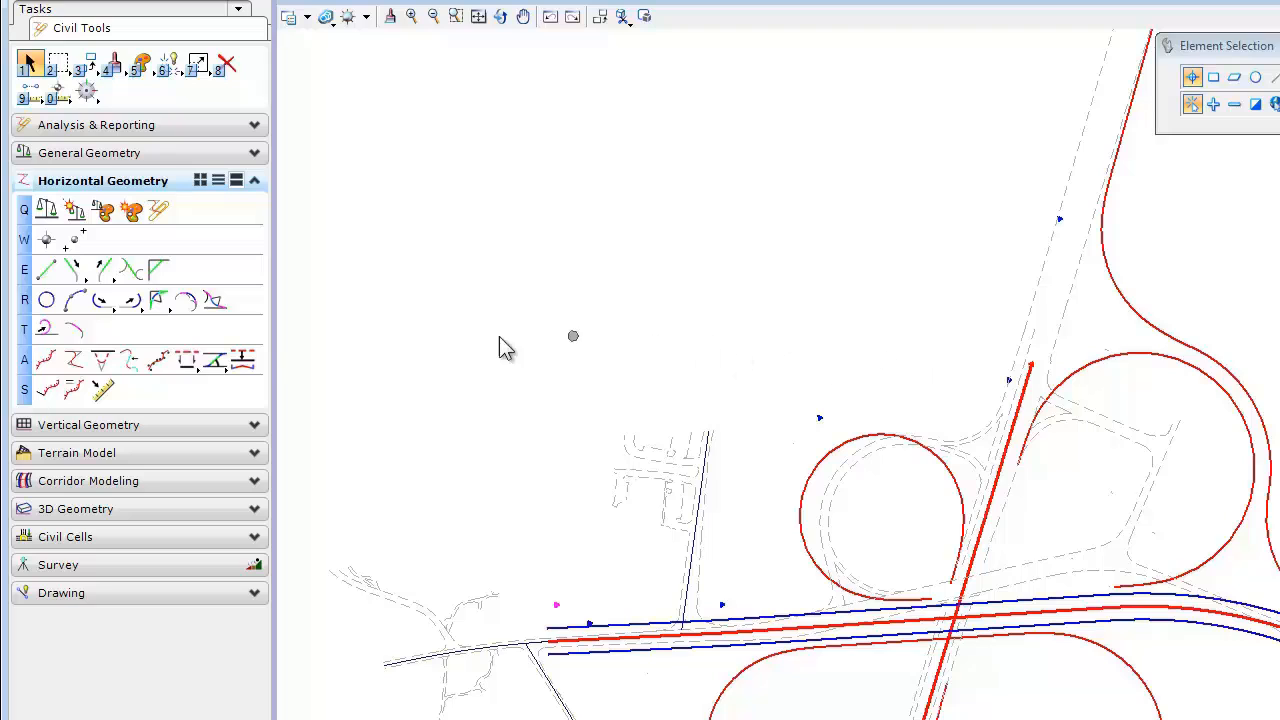
click(74, 359)
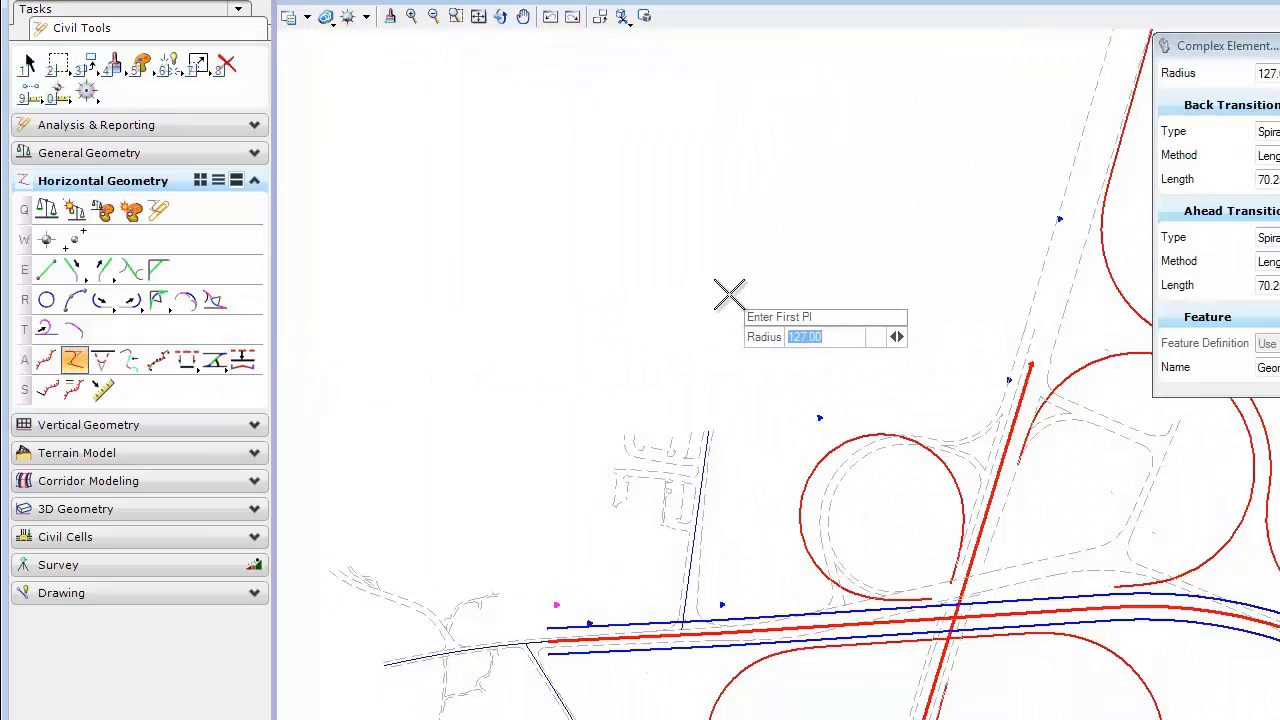
scroll(1057, 217, up, 3)
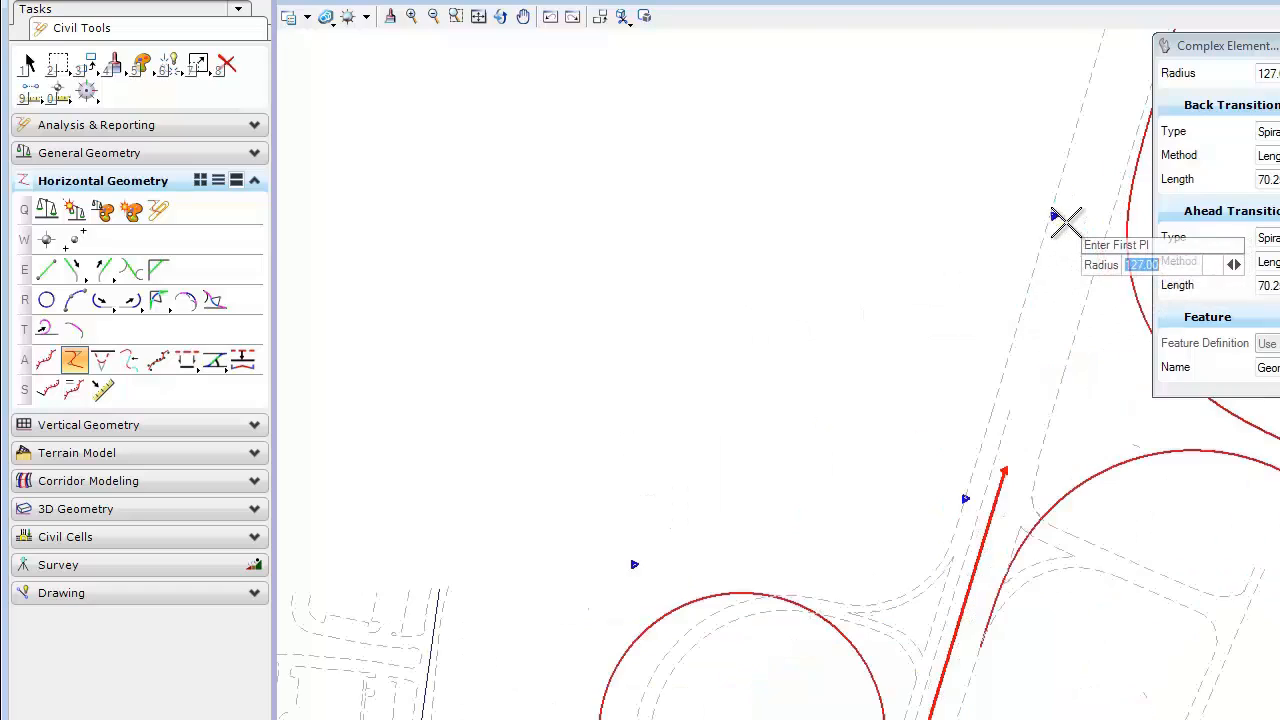
scroll(1057, 215, up, 2)
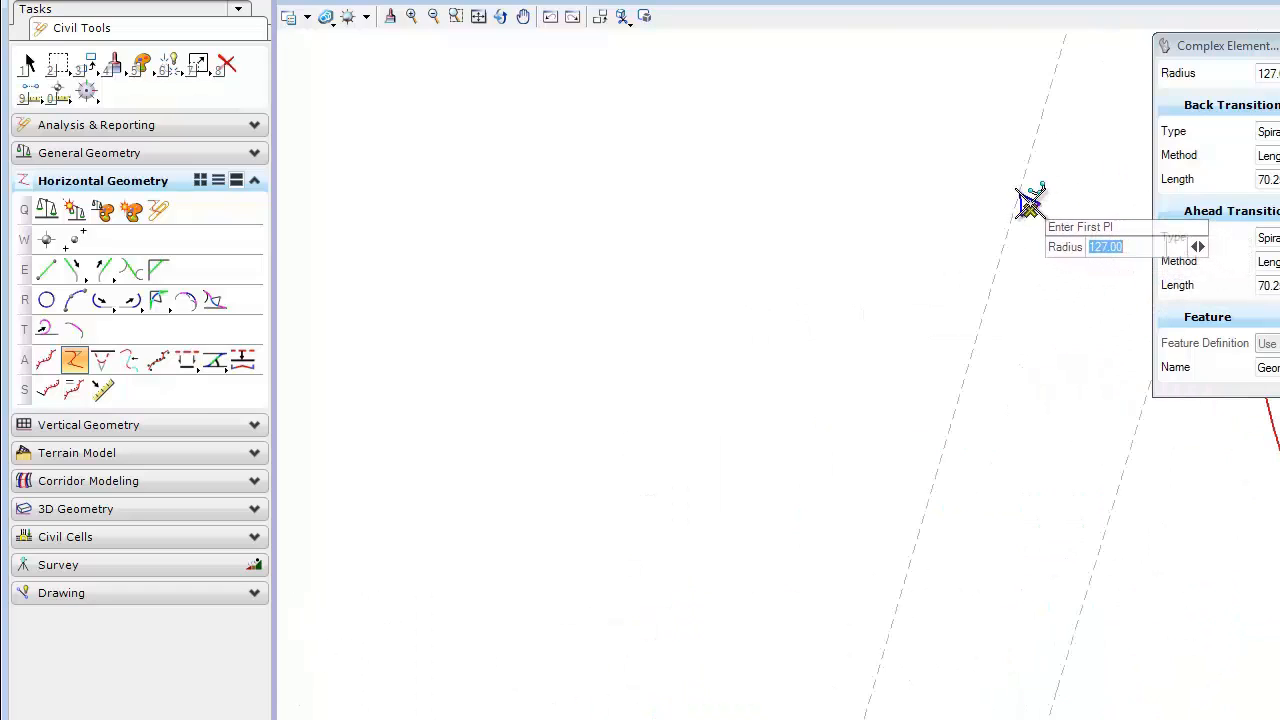
click(1027, 205)
scroll(980, 308, down, 4)
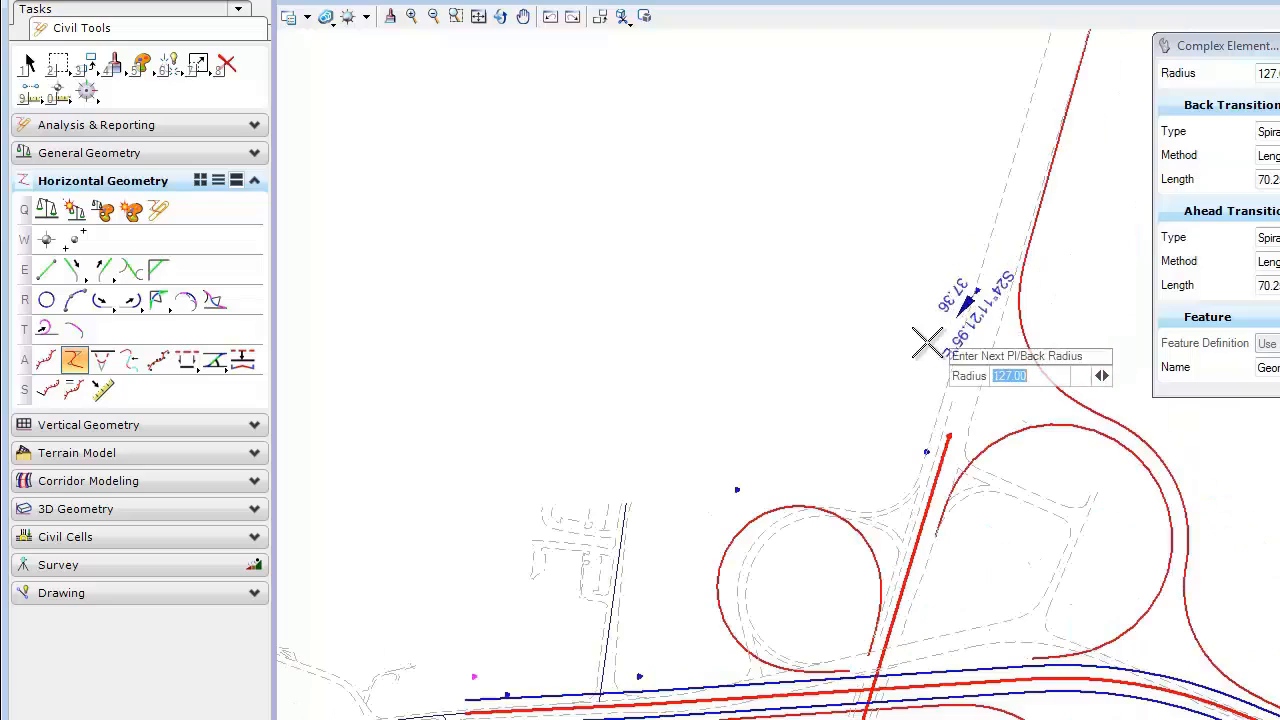
scroll(912, 445, up, 4)
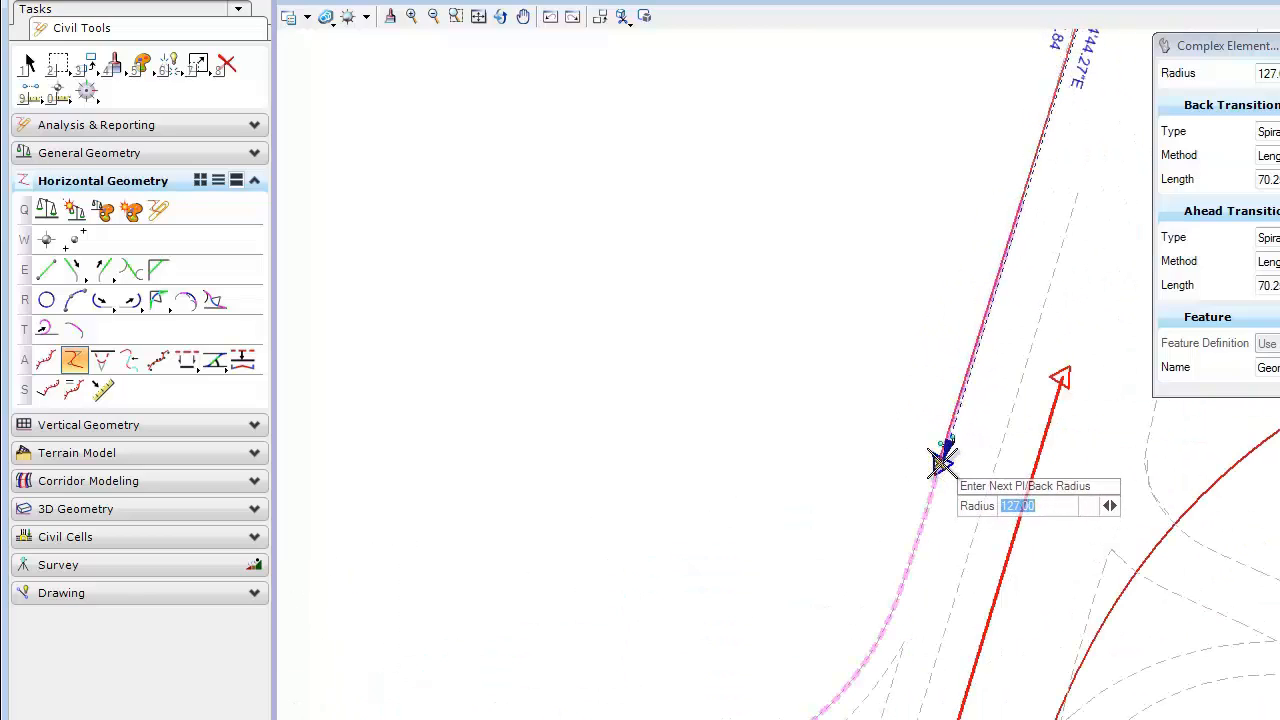
click(943, 457)
scroll(873, 470, down, 2)
scroll(868, 474, up, 2)
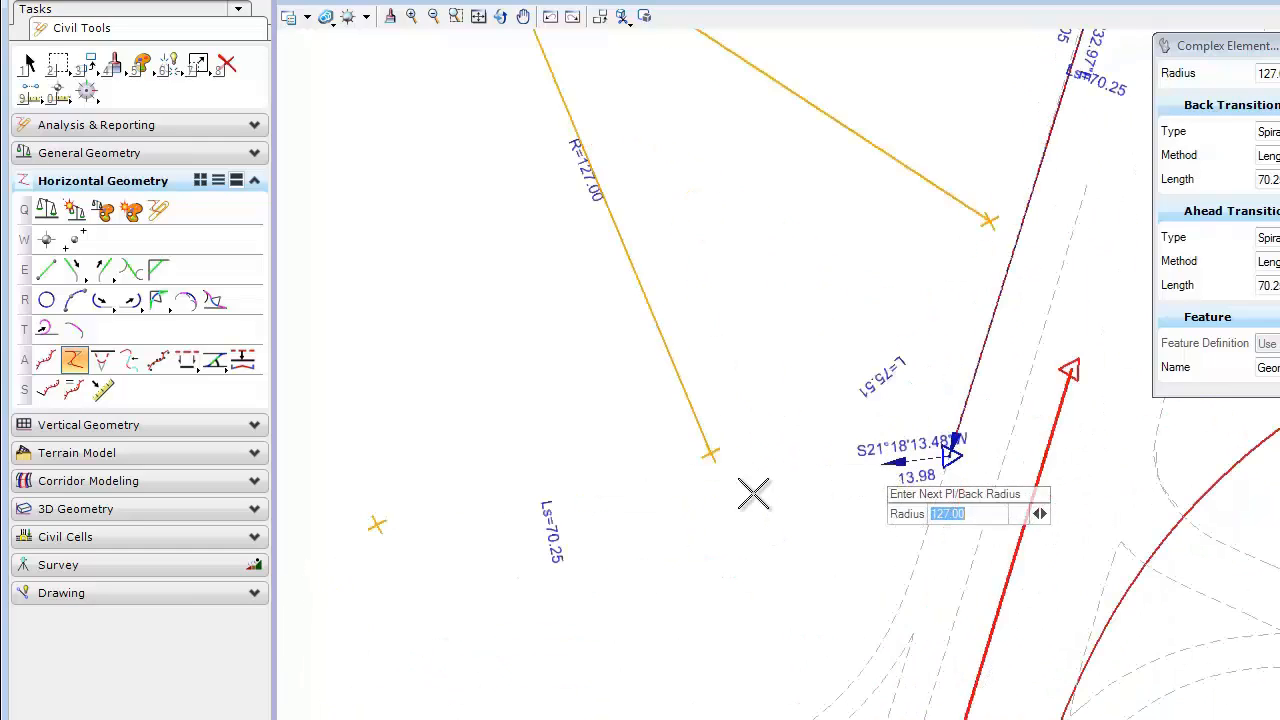
scroll(628, 570, down, 2)
Place the remaining PIs at the markers around the northwest loop, ending at the blue marker near Via Principal's west end, and finish the complex element
middle_drag(646, 579, 1120, 420)
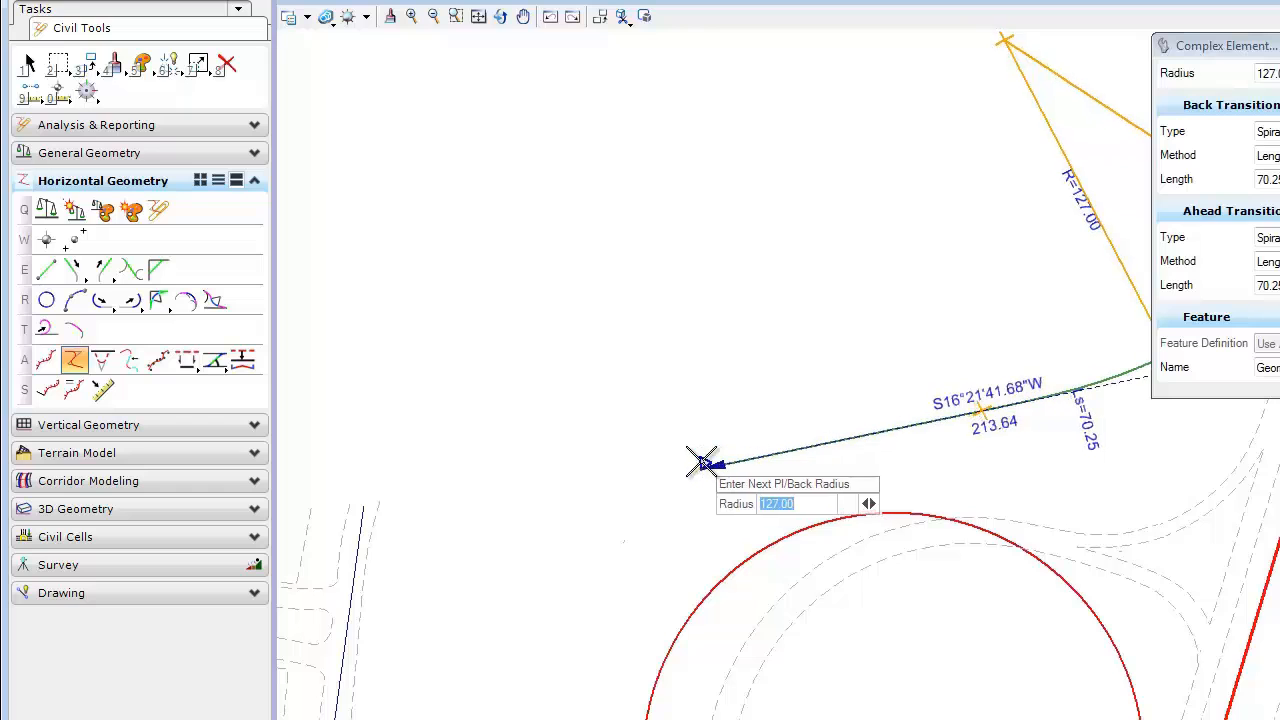
scroll(705, 460, up, 3)
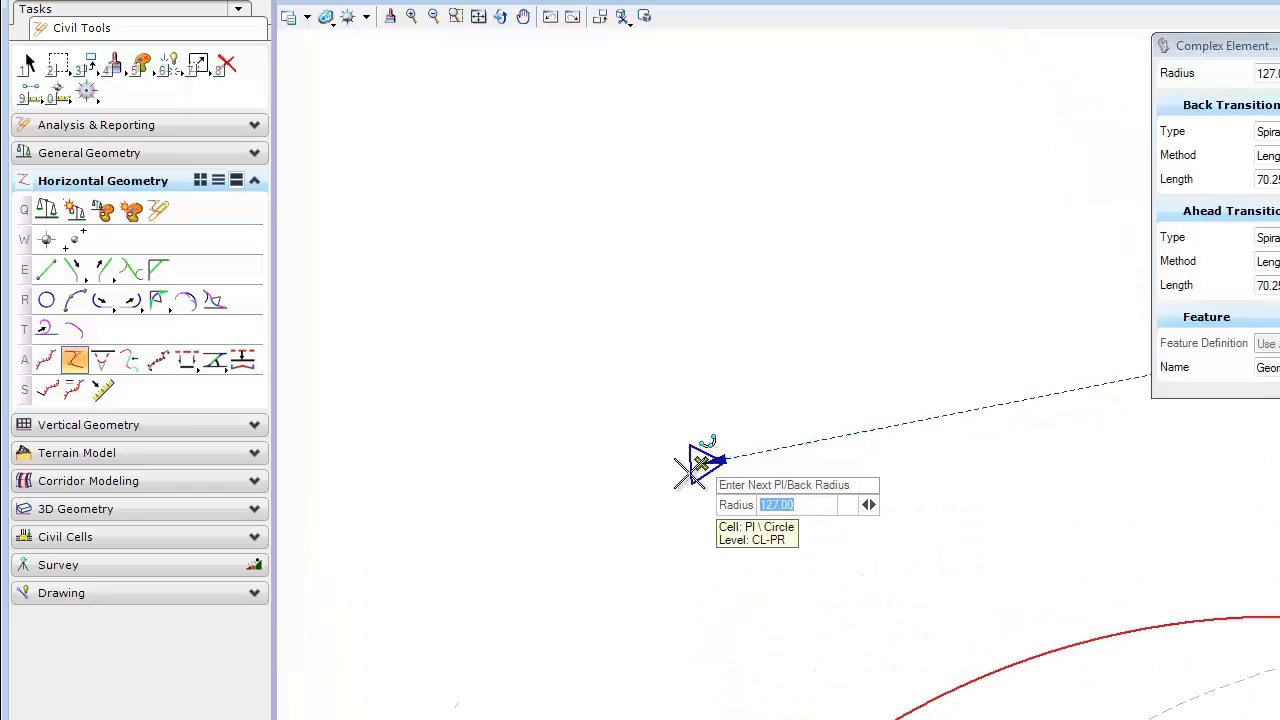
scroll(695, 468, down, 5)
scroll(620, 583, up, 6)
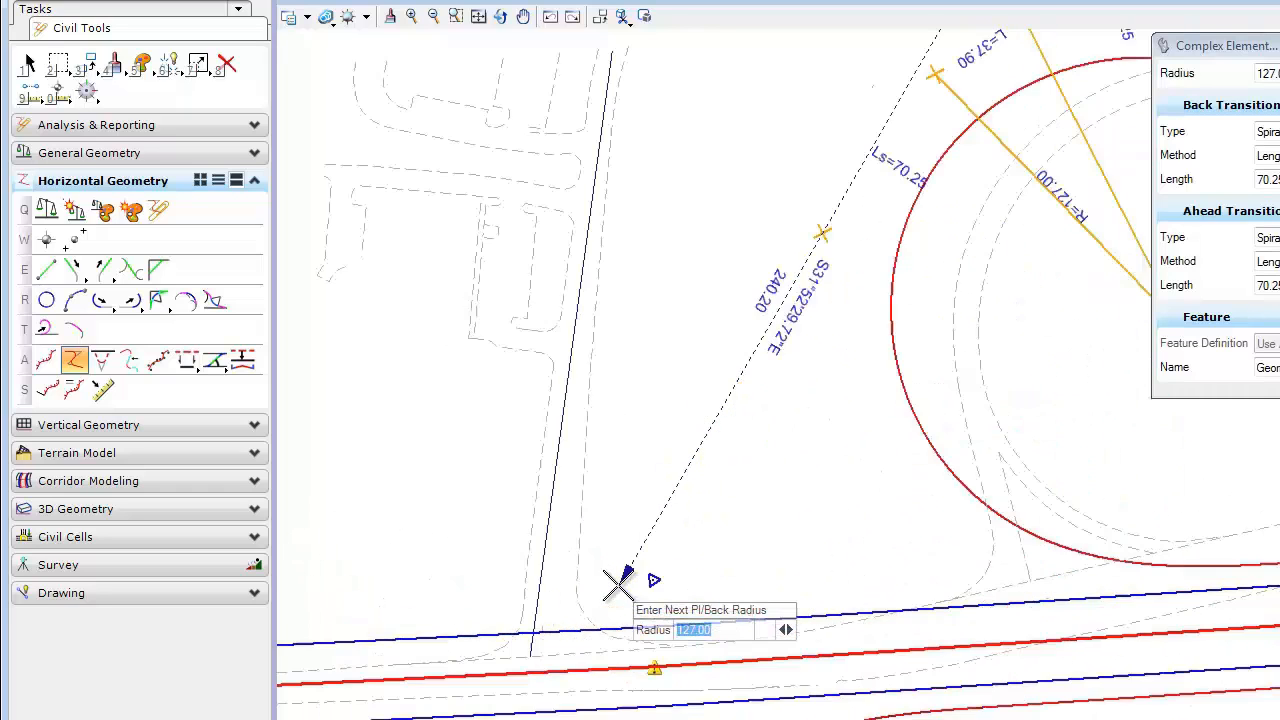
click(679, 577)
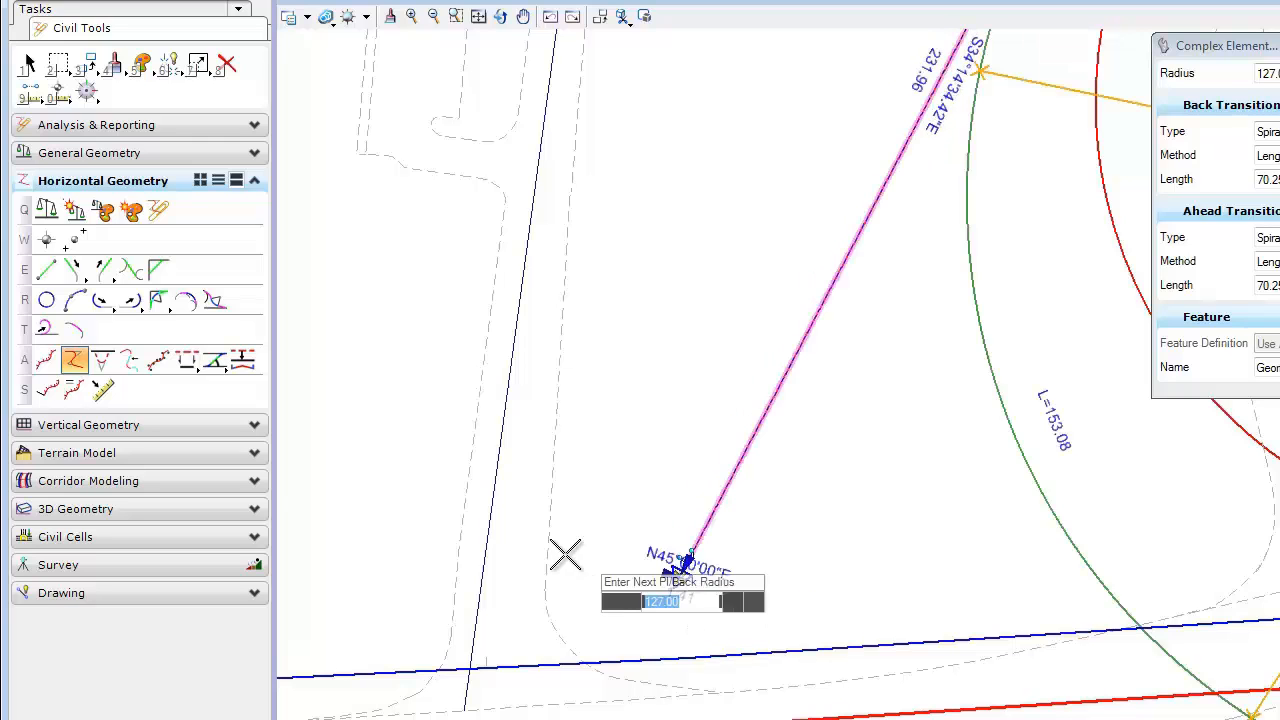
middle_drag(552, 553, 1256, 363)
scroll(660, 488, up, 5)
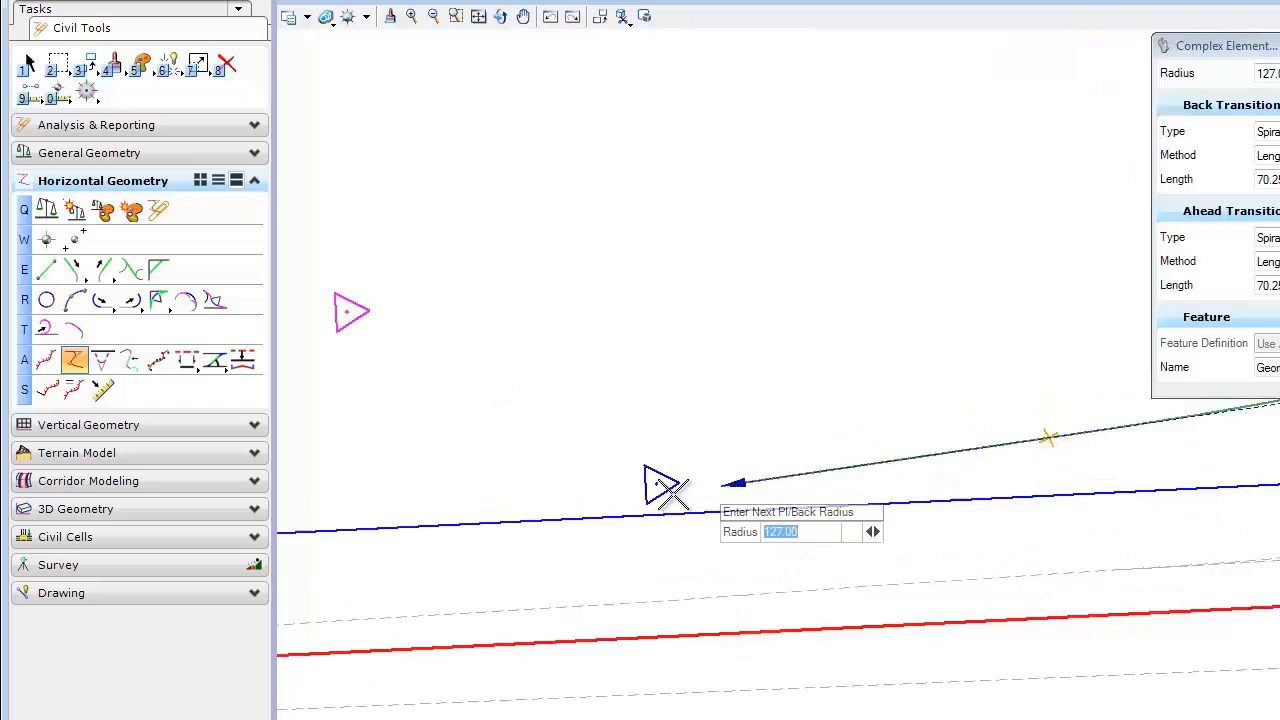
right_click(680, 356)
right_click(683, 353)
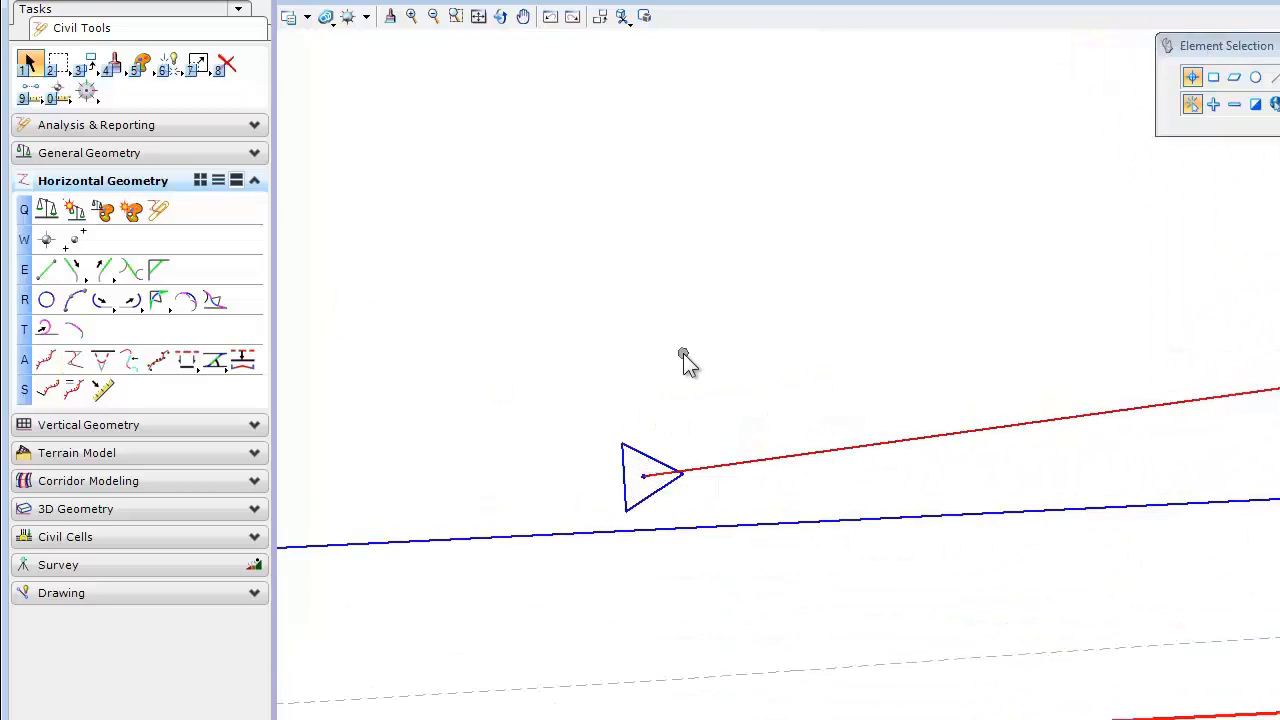
middle_click(683, 353)
middle_click(683, 353)
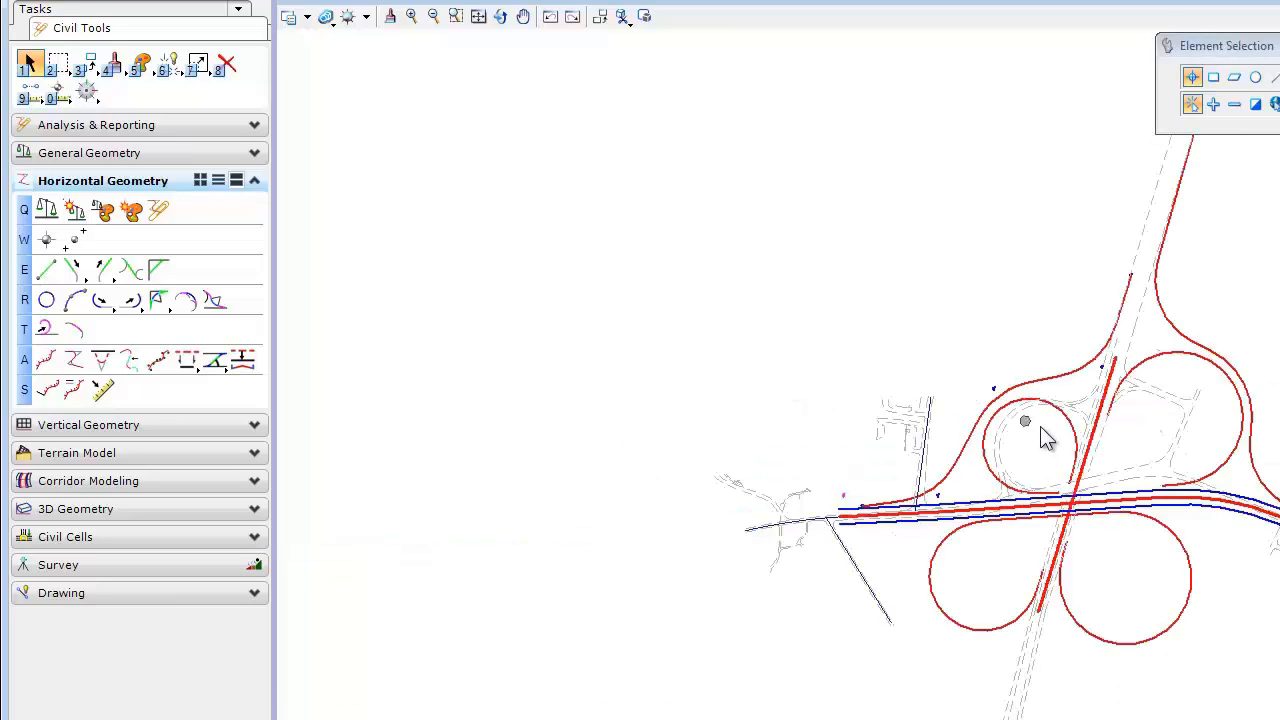
Rename the outer northwest ramp's feature as Alça 2
scroll(1040, 430, up, 2)
middle_drag(1052, 440, 857, 449)
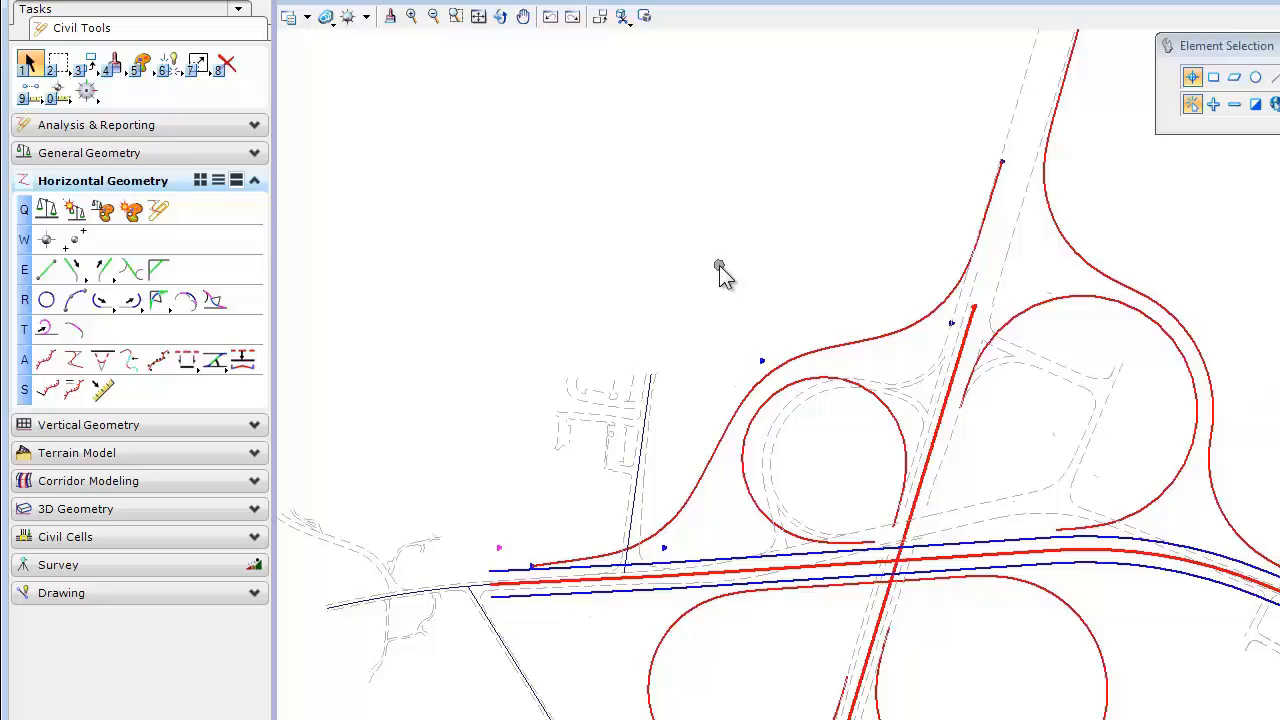
click(858, 350)
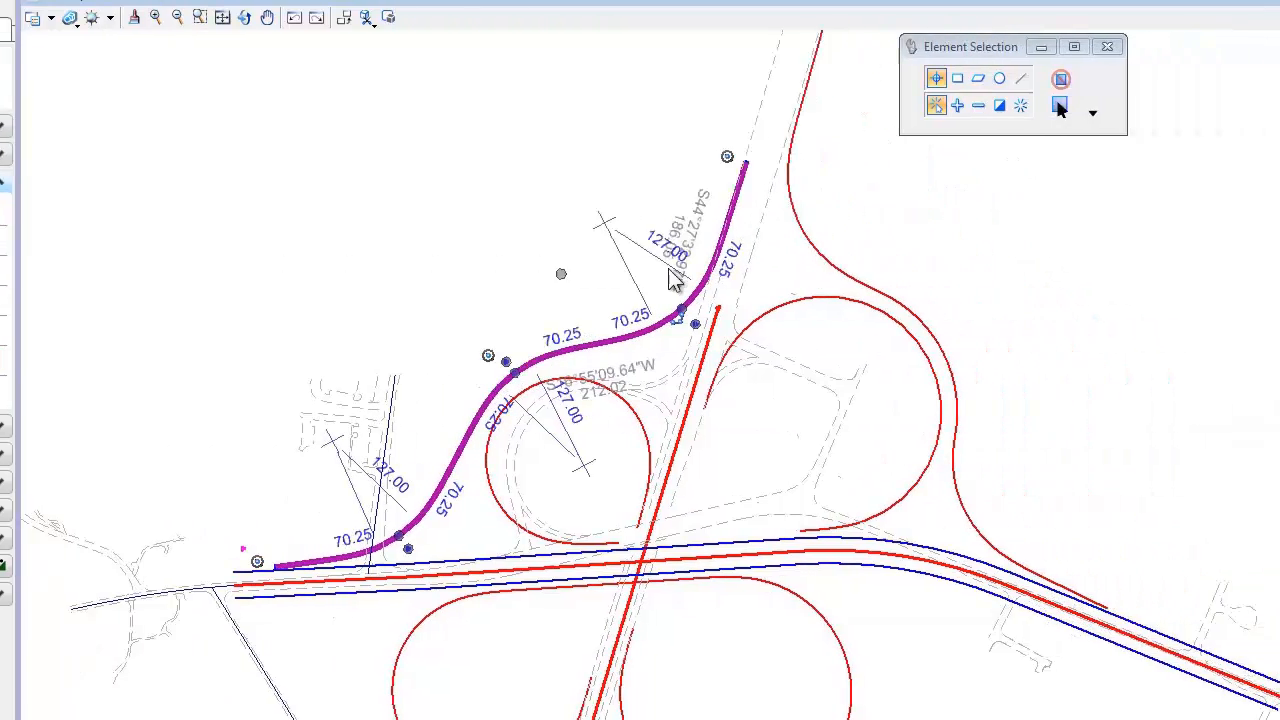
mouse_move(1259, 98)
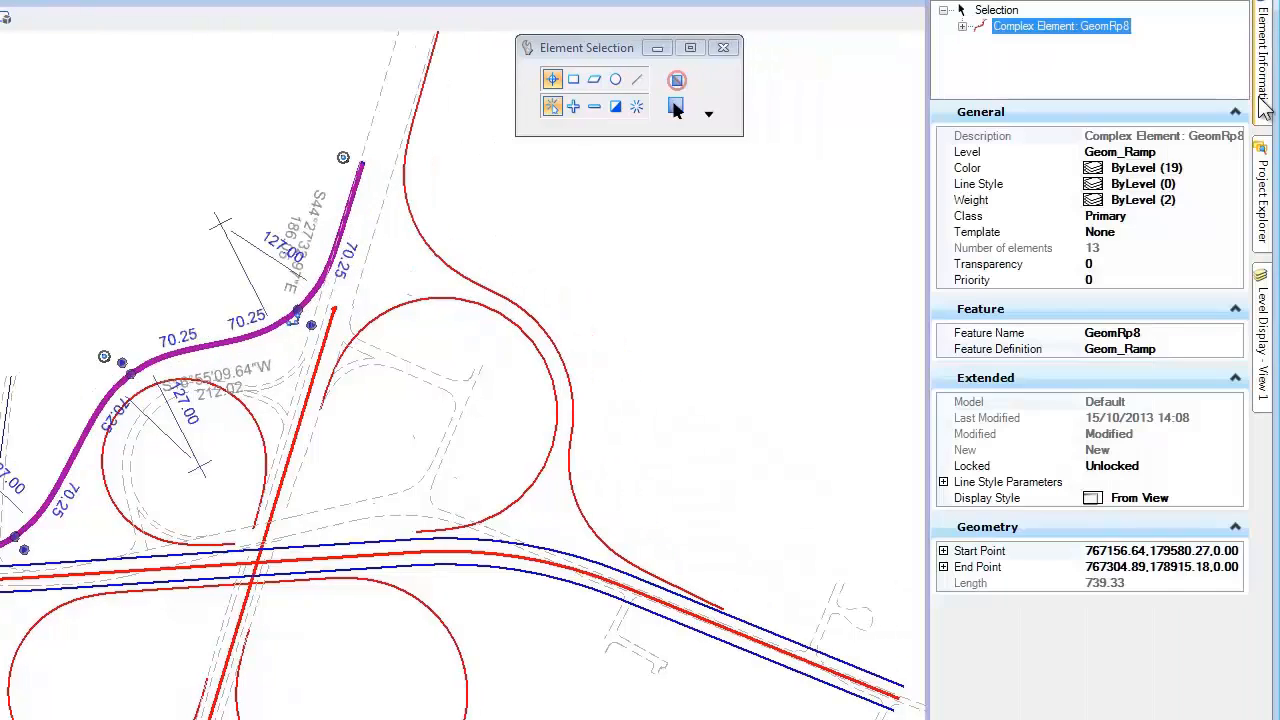
click(1164, 334)
drag(1164, 336, 1088, 338)
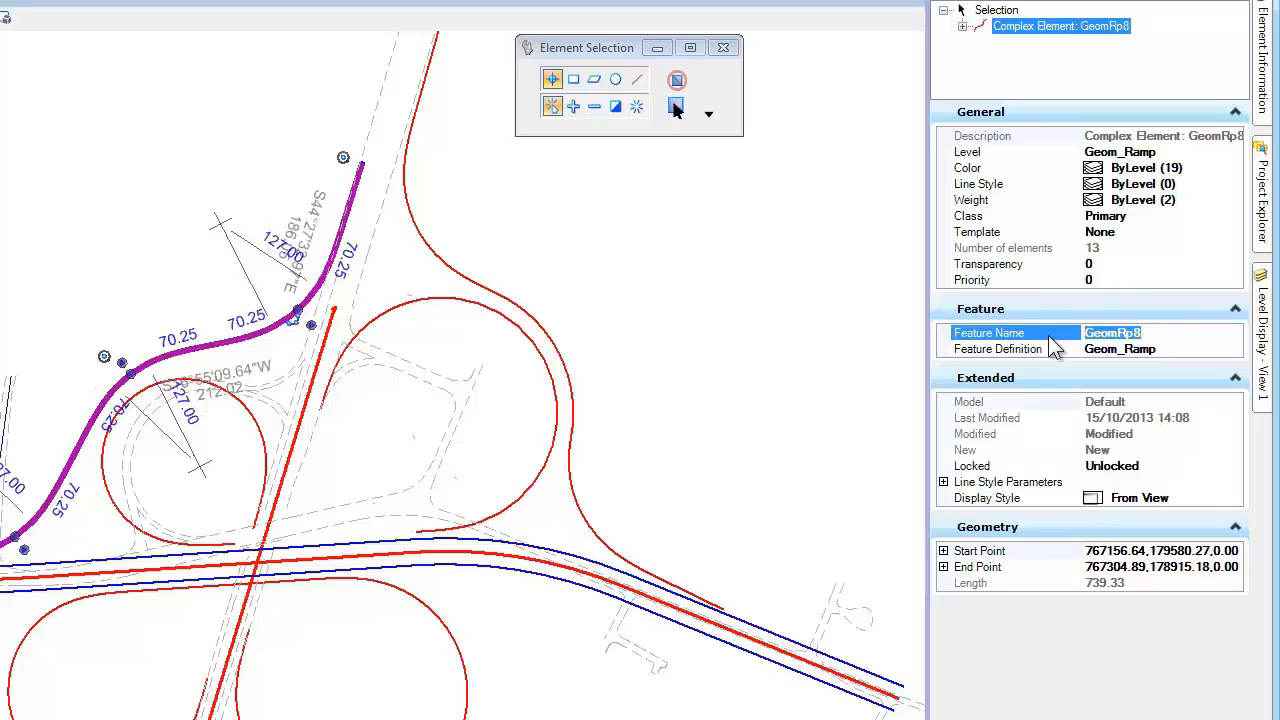
text(Alça 2)
key(Tab)
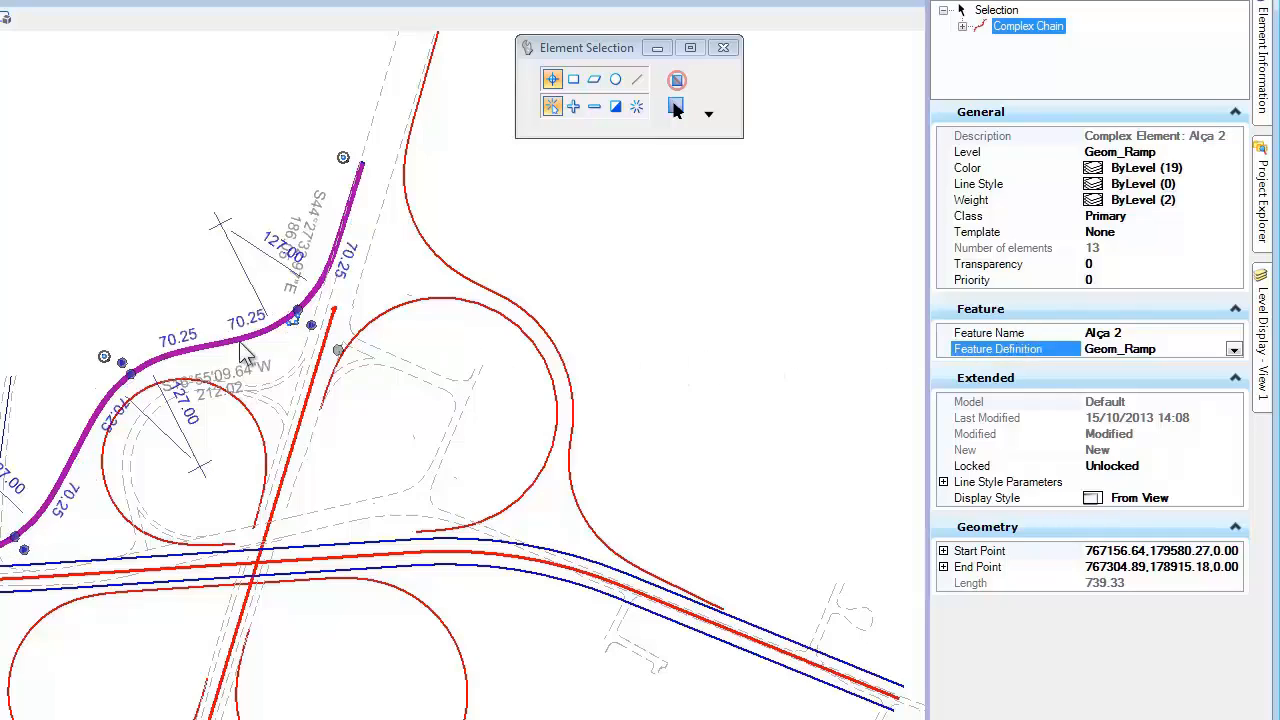
click(42, 355)
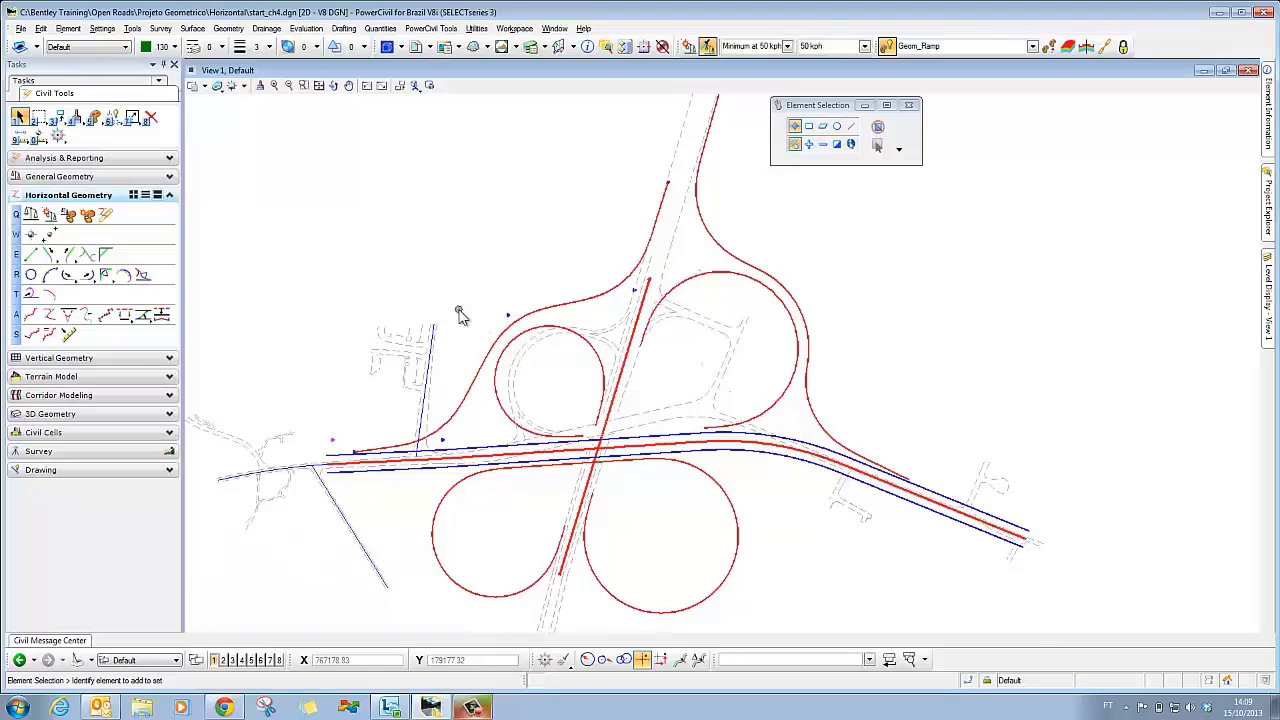
Begin a Line To Element at the magenta marker near the west end and reference it to the Via Principal centerline
middle_drag(348, 481, 397, 297)
scroll(397, 297, up, 2)
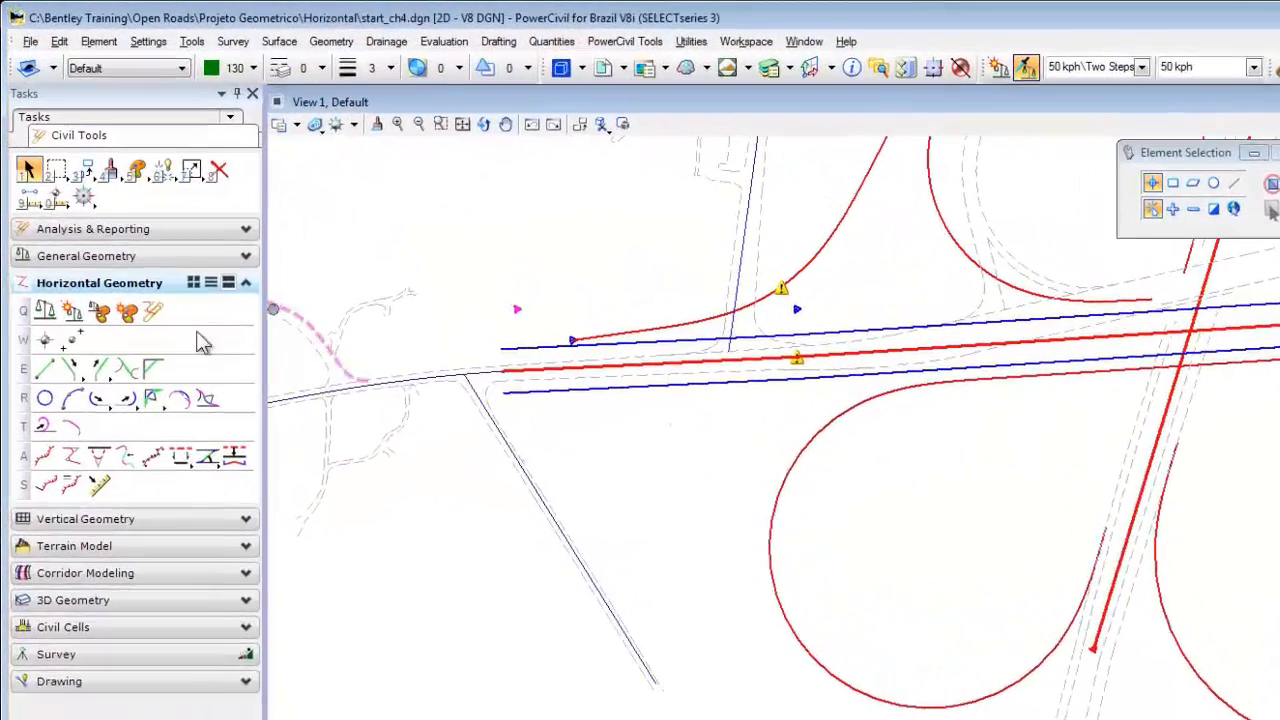
click(79, 389)
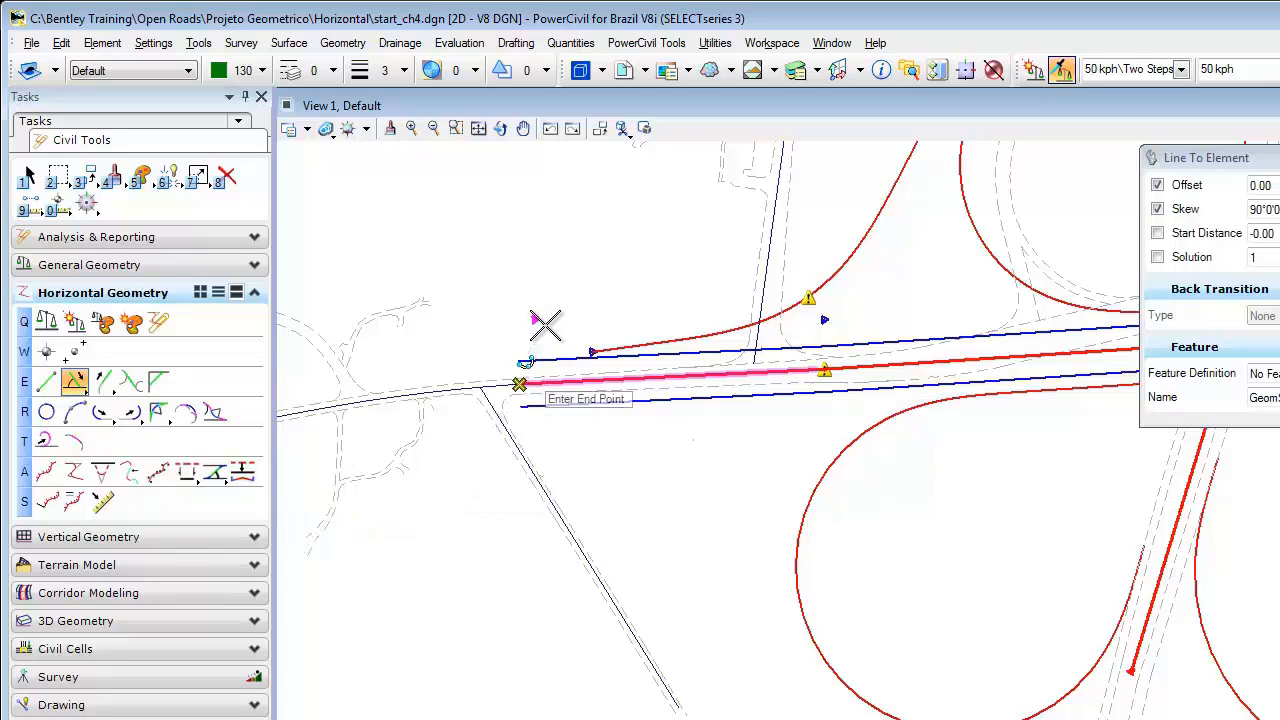
scroll(535, 320, up, 2)
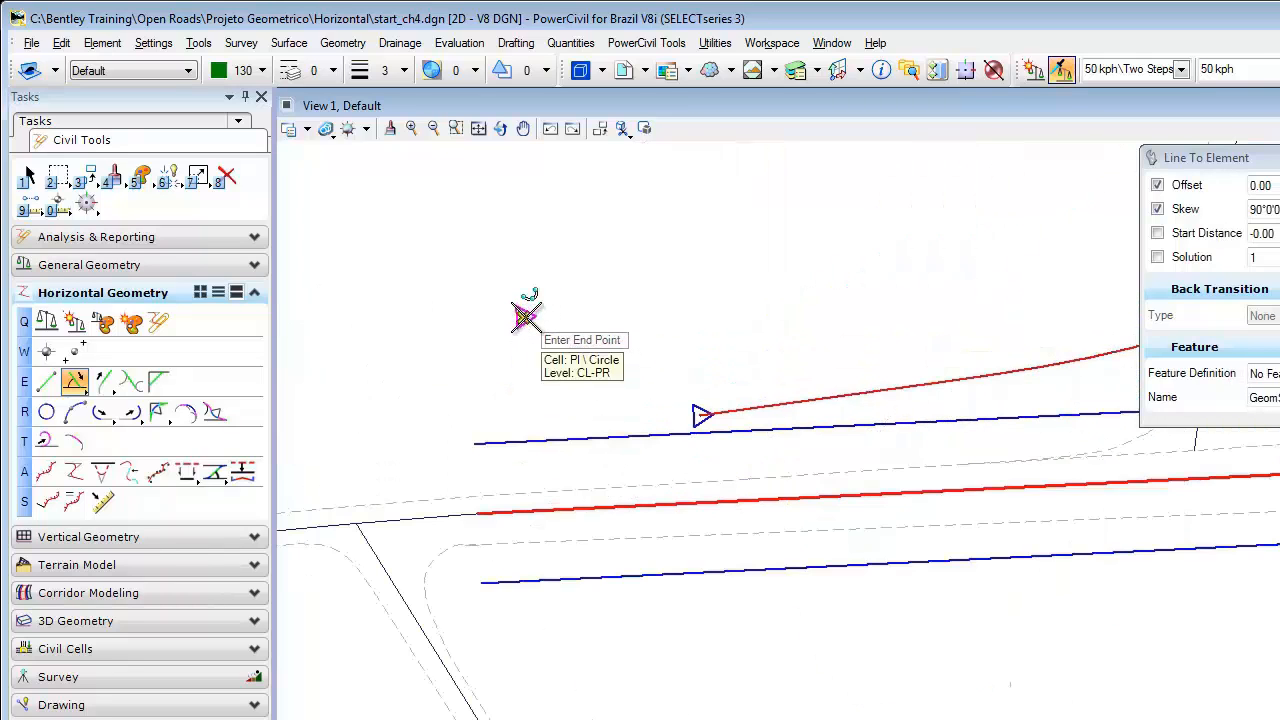
click(525, 317)
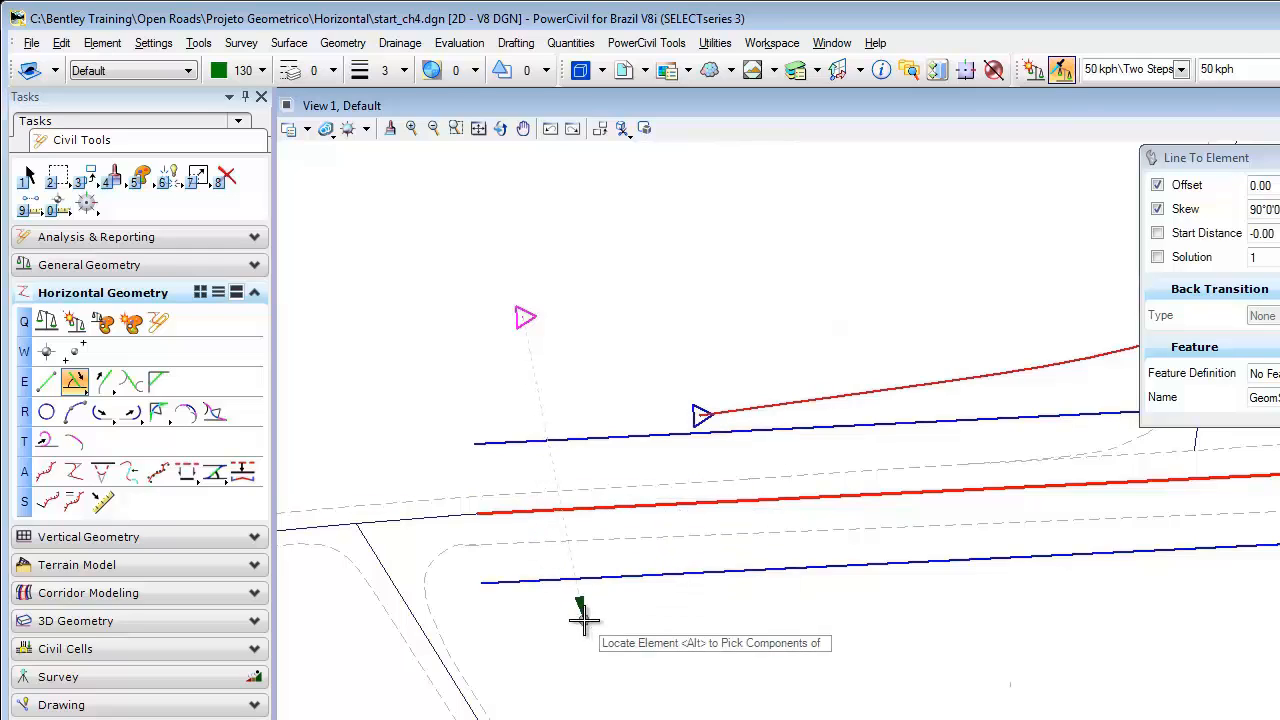
click(620, 513)
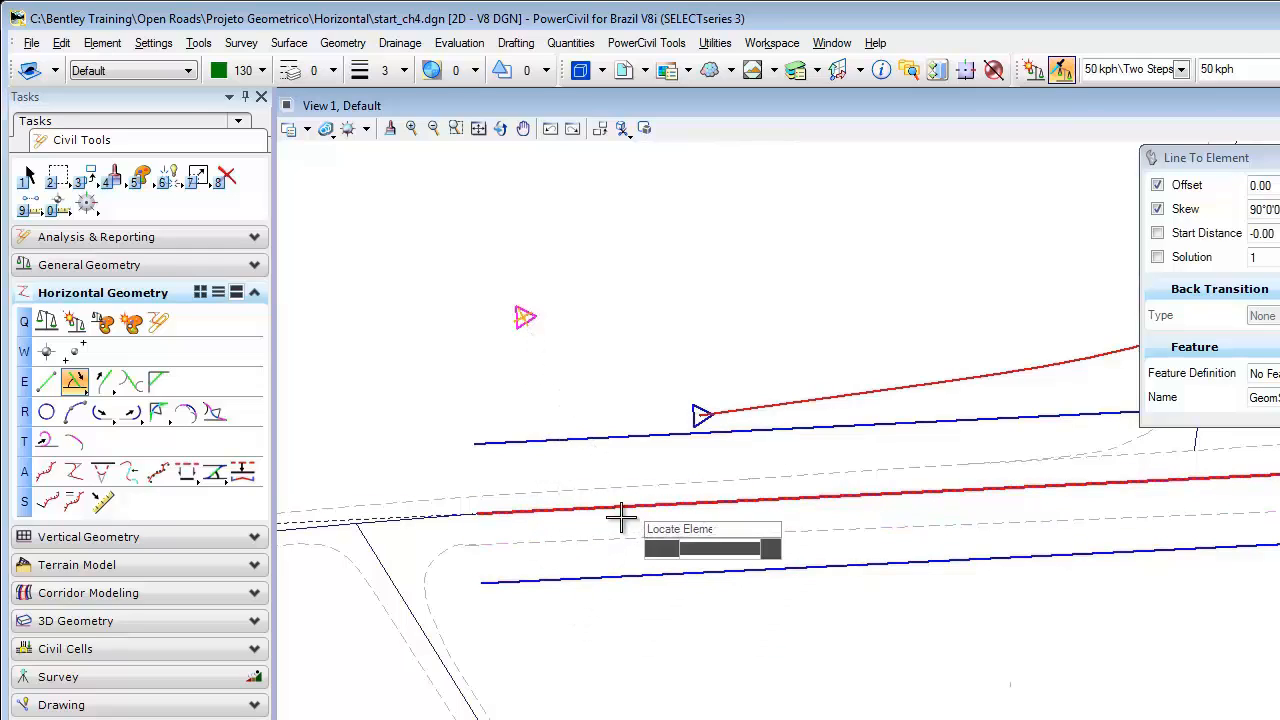
Complete the line to the centerline with offset 0, skew 90° and start distance 175, extending south across Via Principal
click(589, 603)
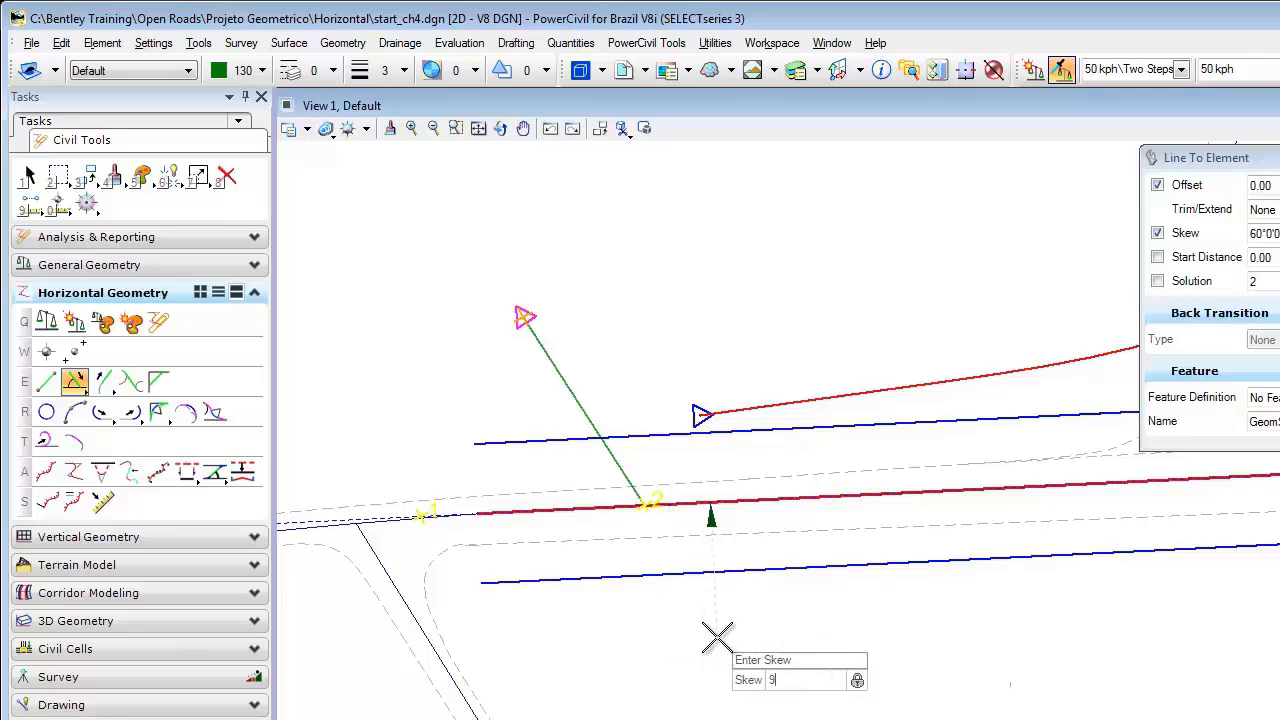
click(624, 657)
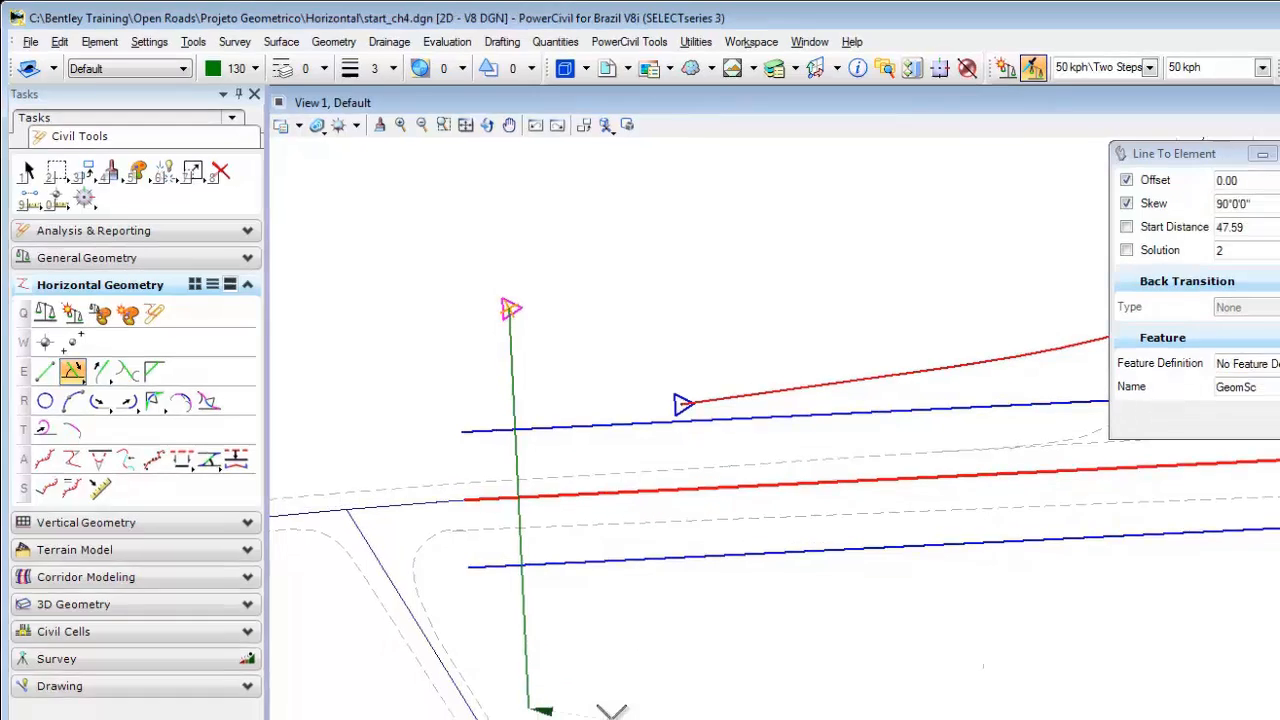
text(175.00)
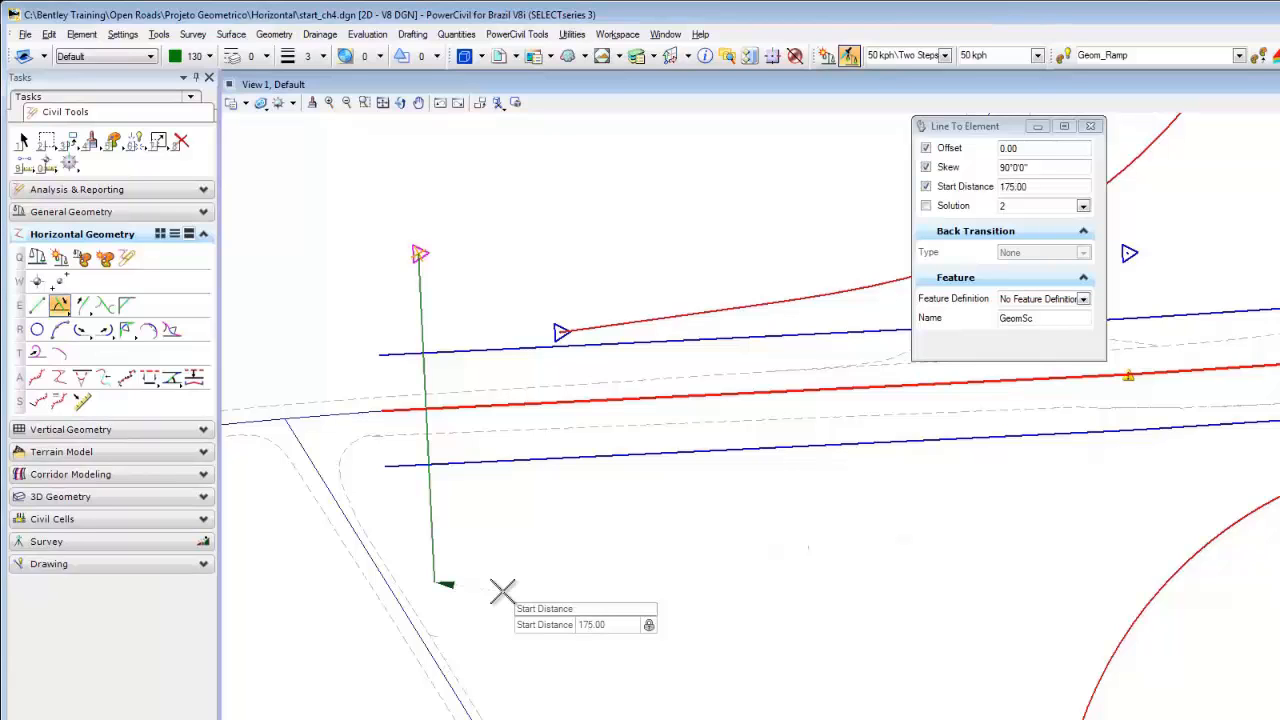
click(588, 604)
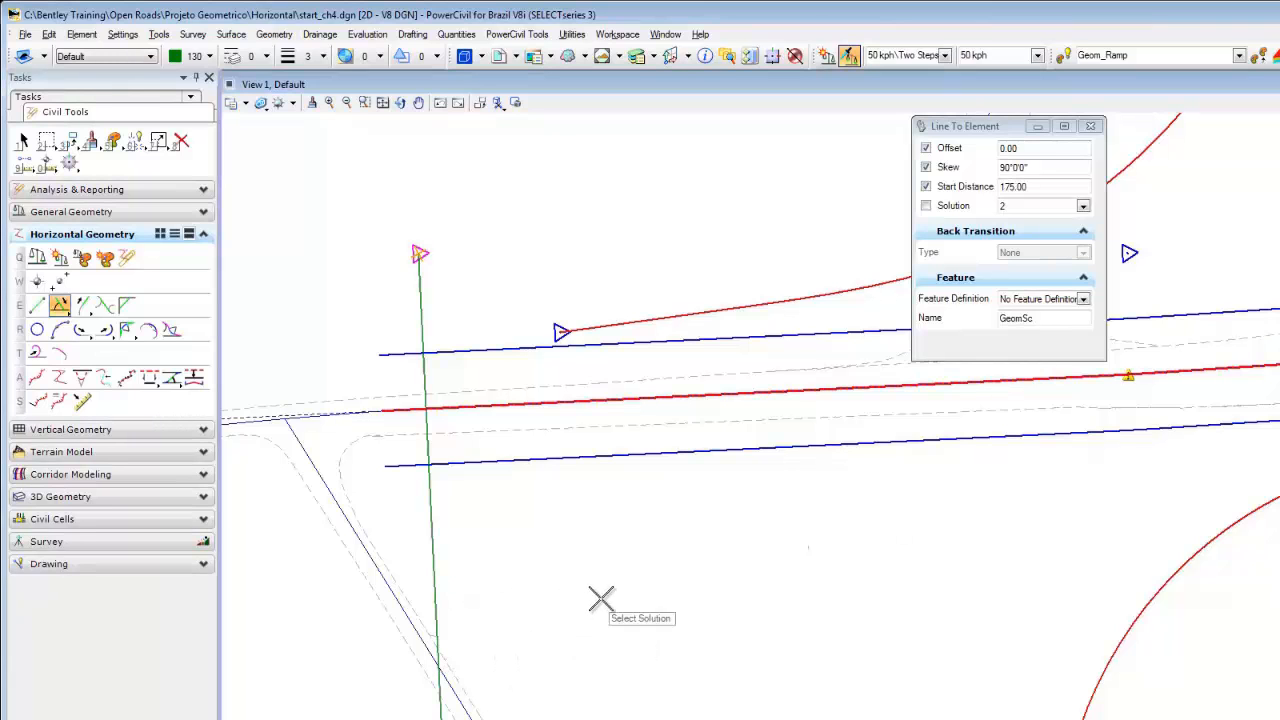
click(609, 590)
scroll(613, 586, down, 2)
middle_drag(613, 586, 409, 277)
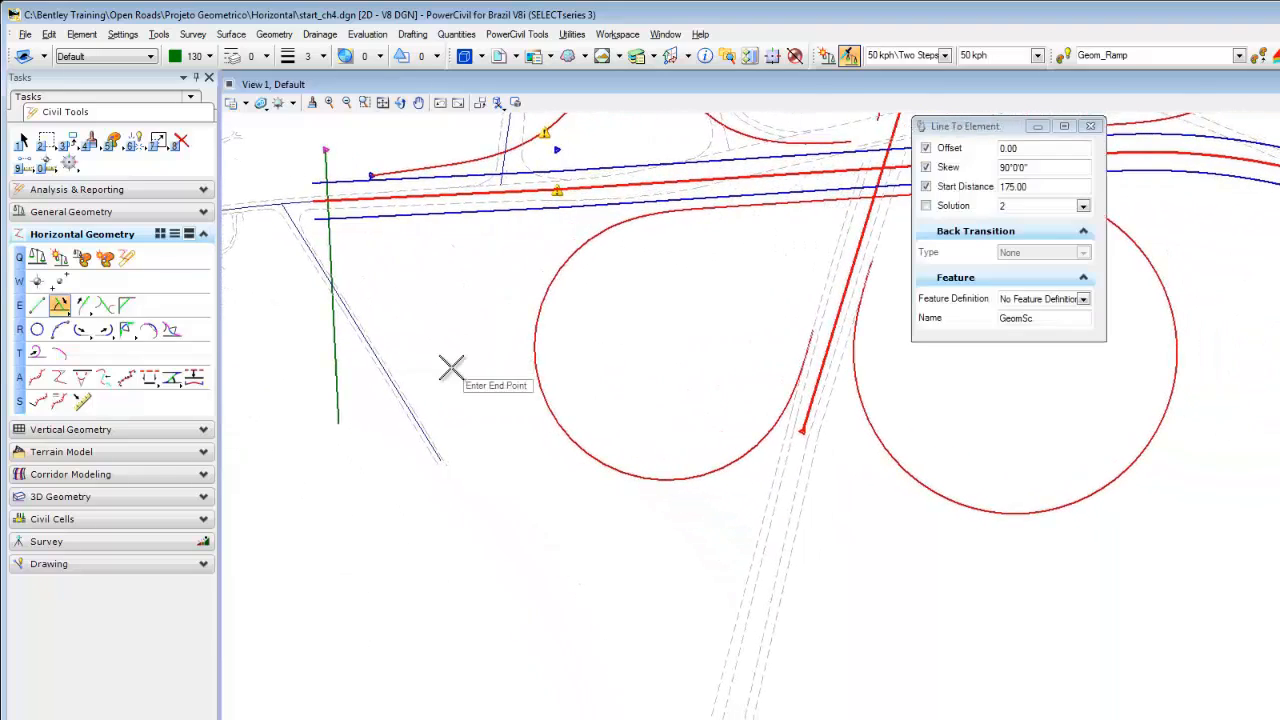
right_click(451, 370)
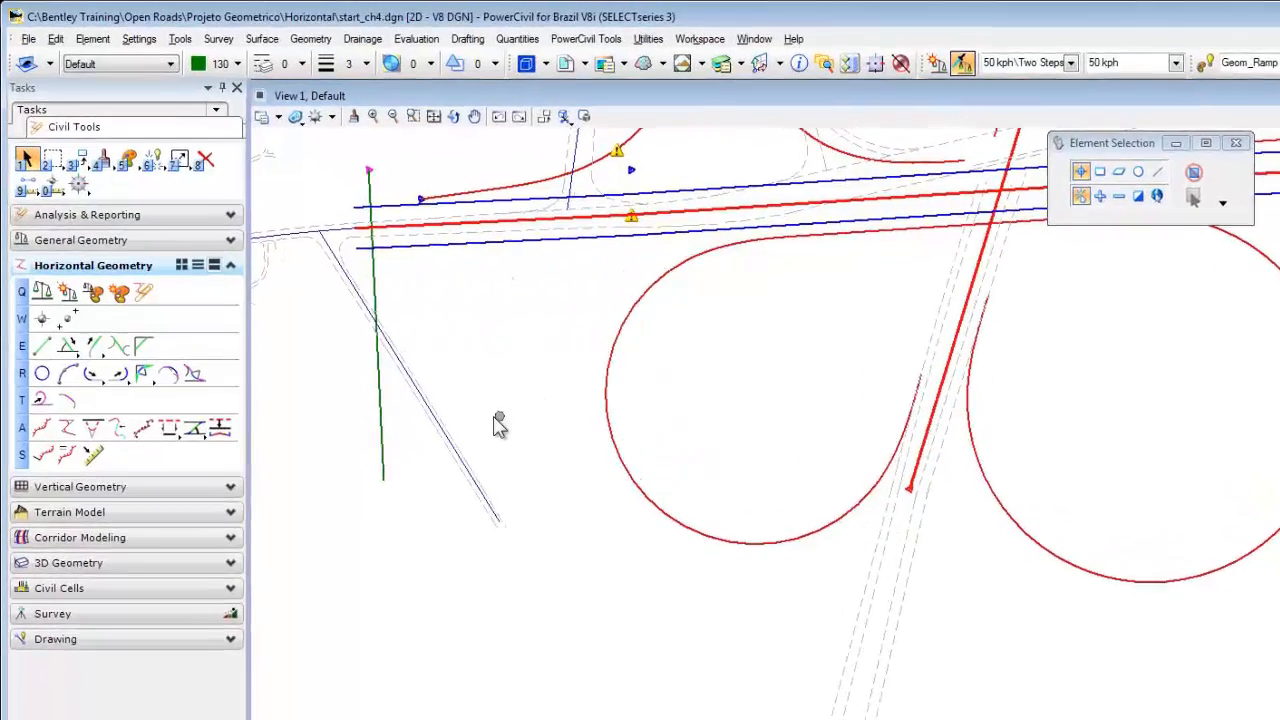
Begin a Reverse Curve By Tangent from the green line's south end to the existing north-south road's west edge, with both radii 90
click(215, 478)
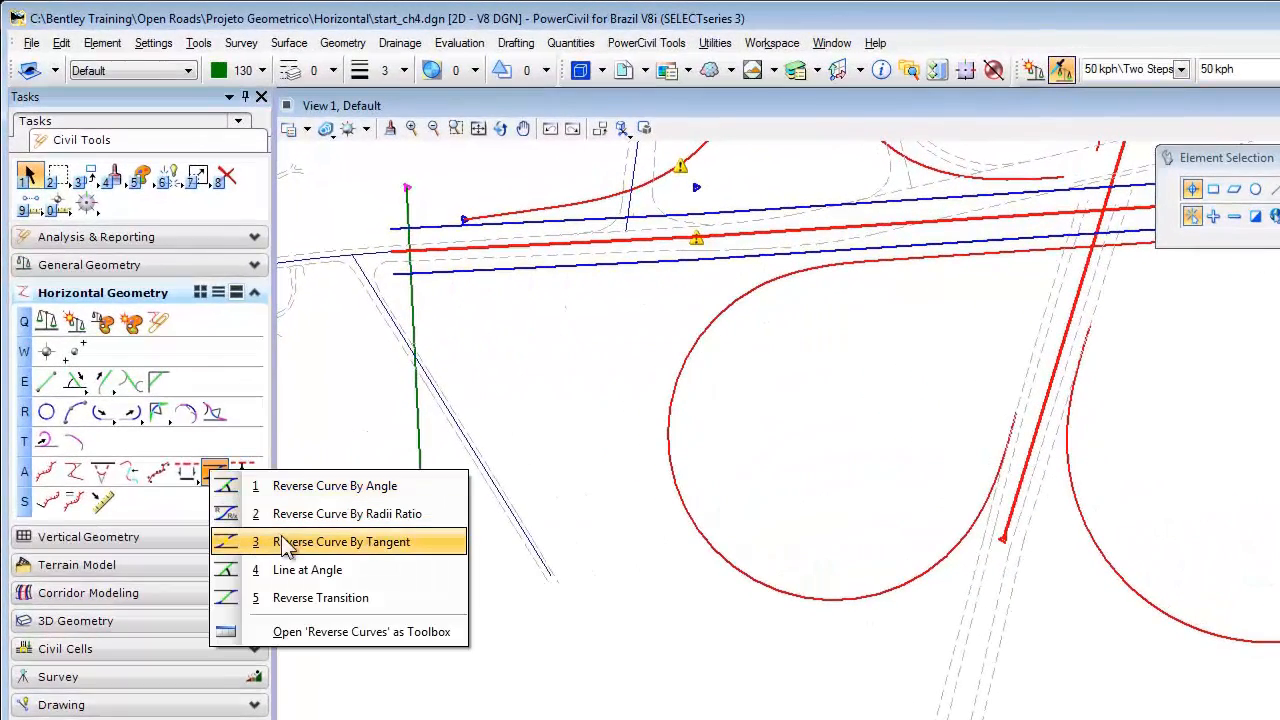
click(390, 553)
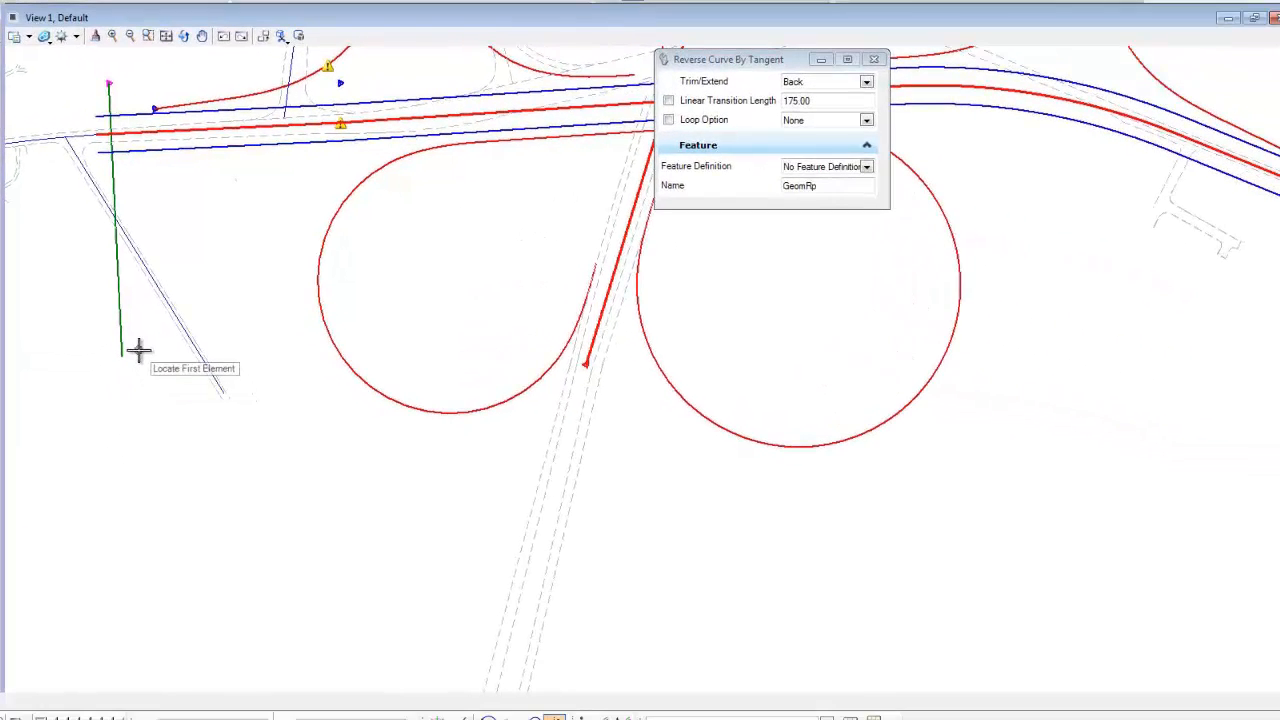
click(123, 338)
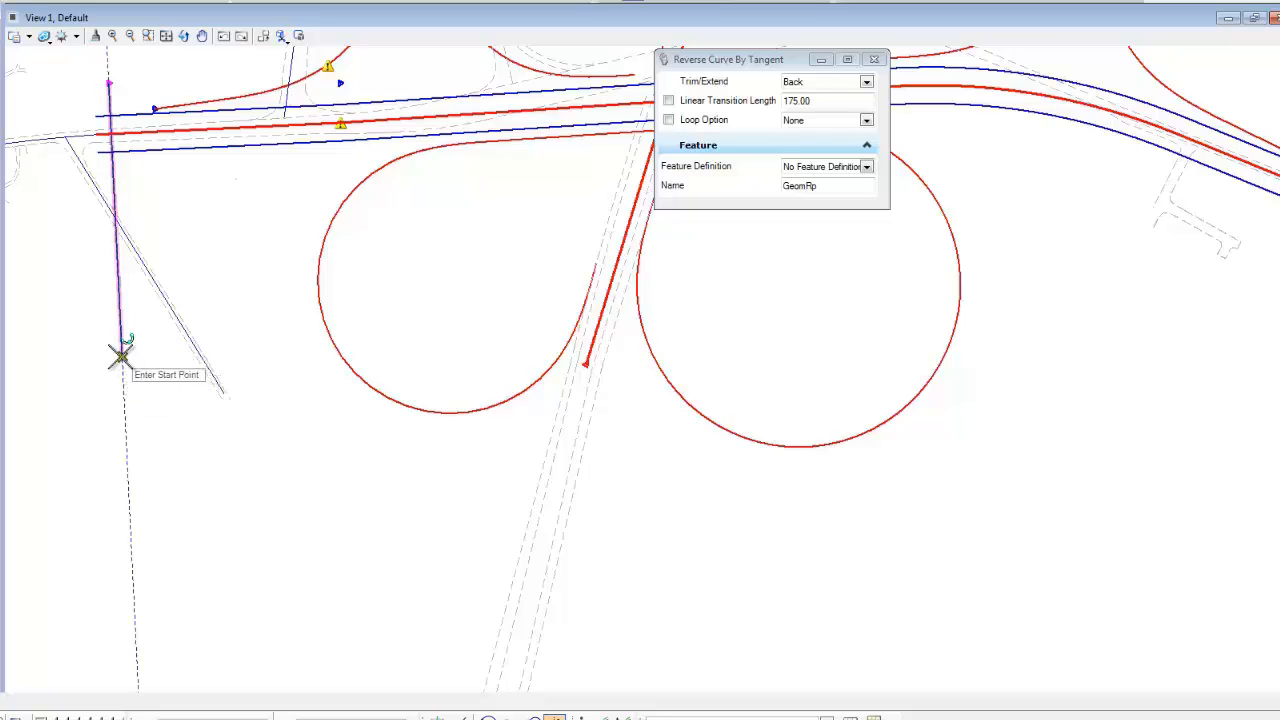
click(120, 356)
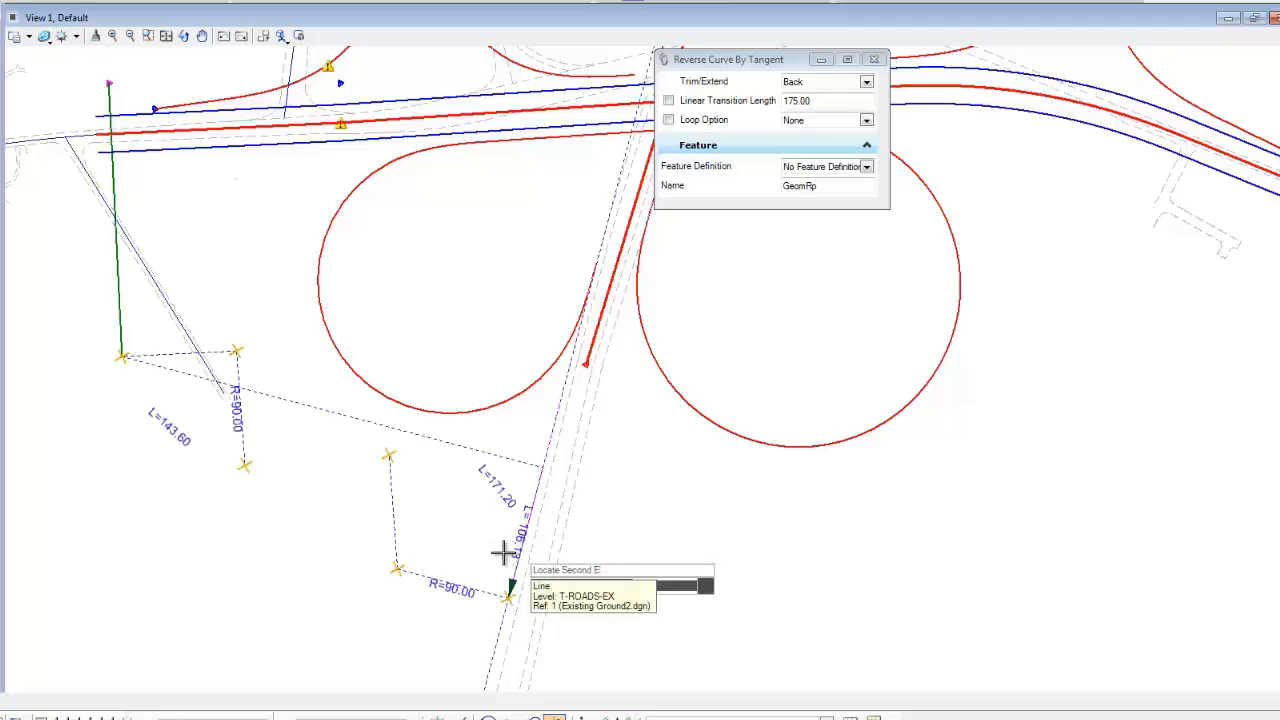
click(503, 551)
click(456, 582)
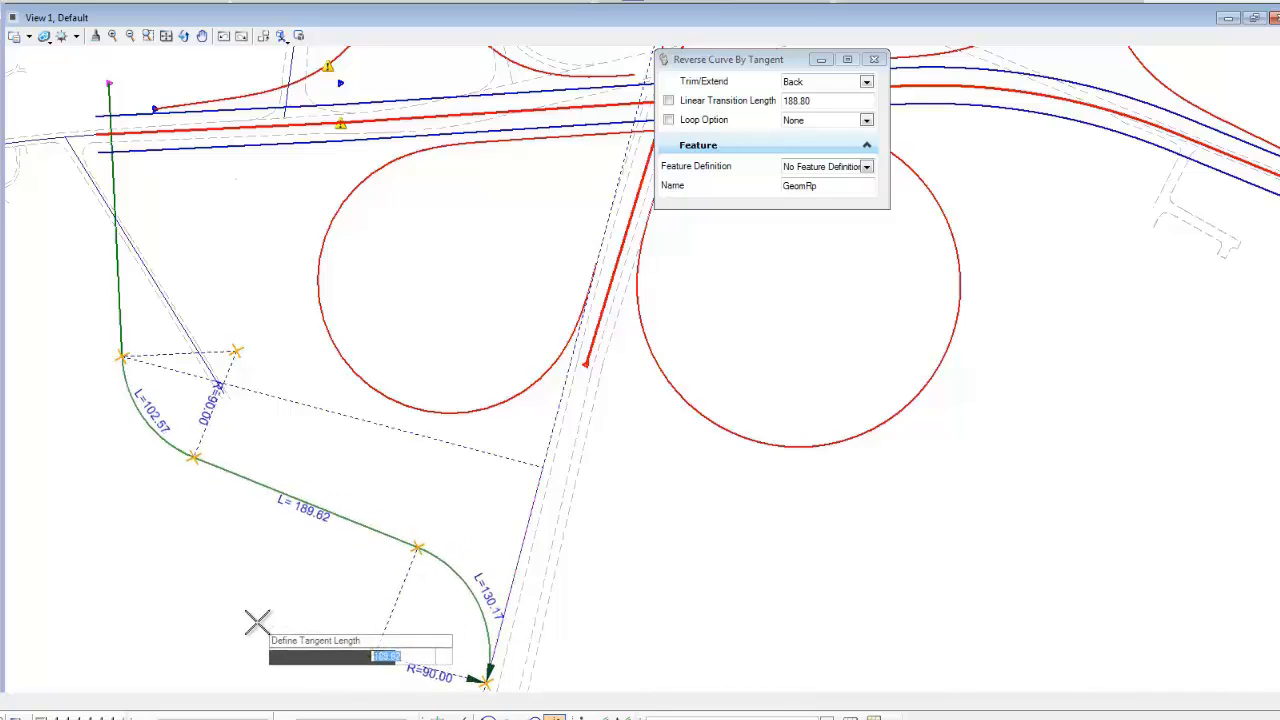
Complete the reverse curve with a linear transition length of 175 and Trim/Extend set to Back, and check its dimensions
key(Return)
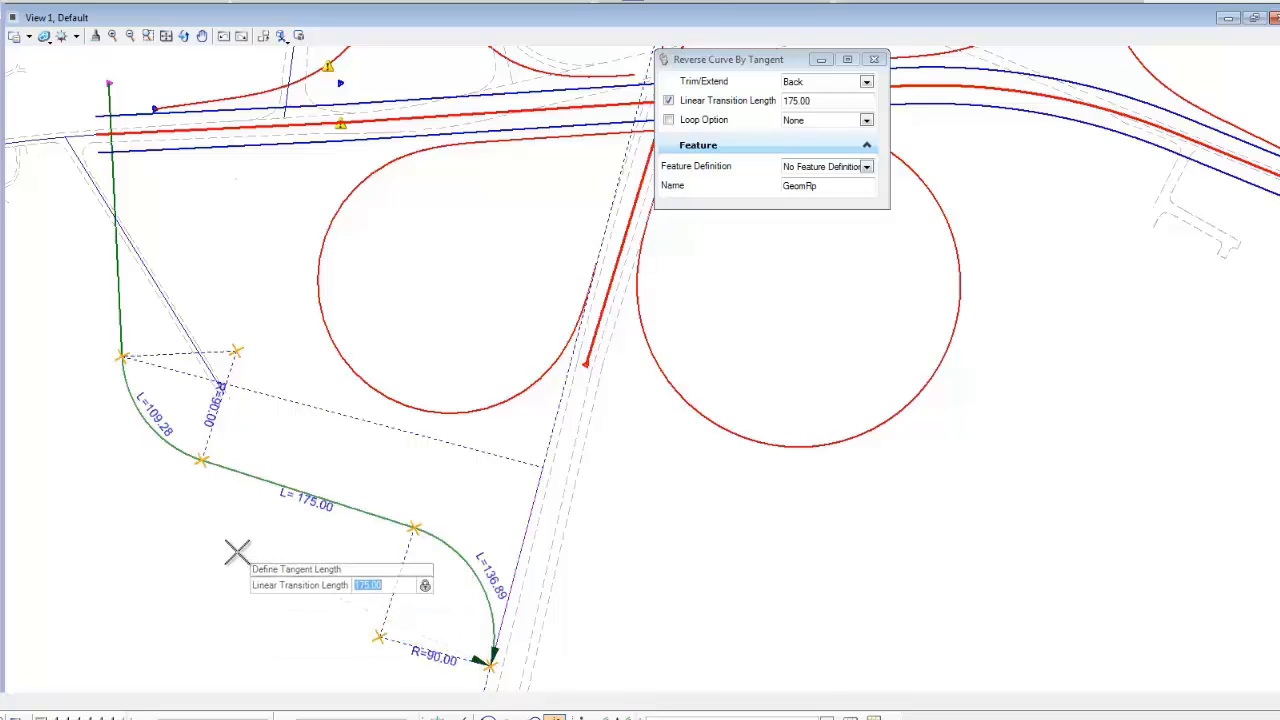
click(237, 552)
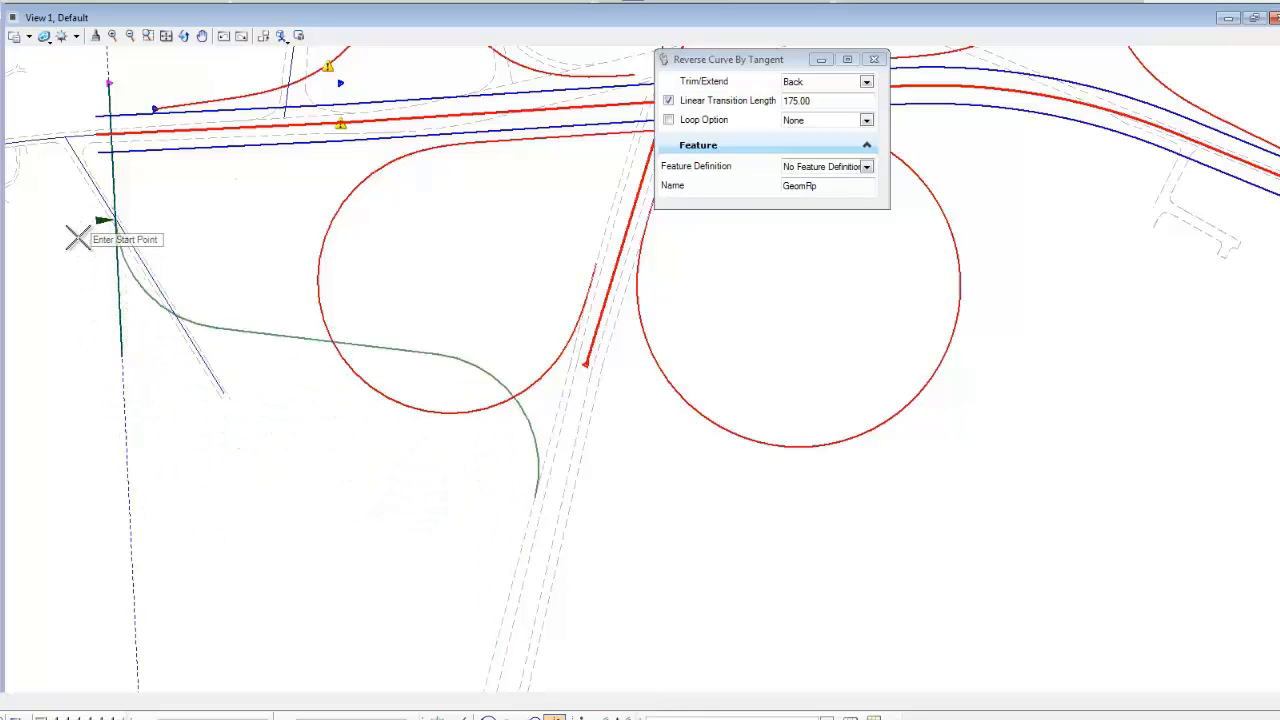
click(120, 356)
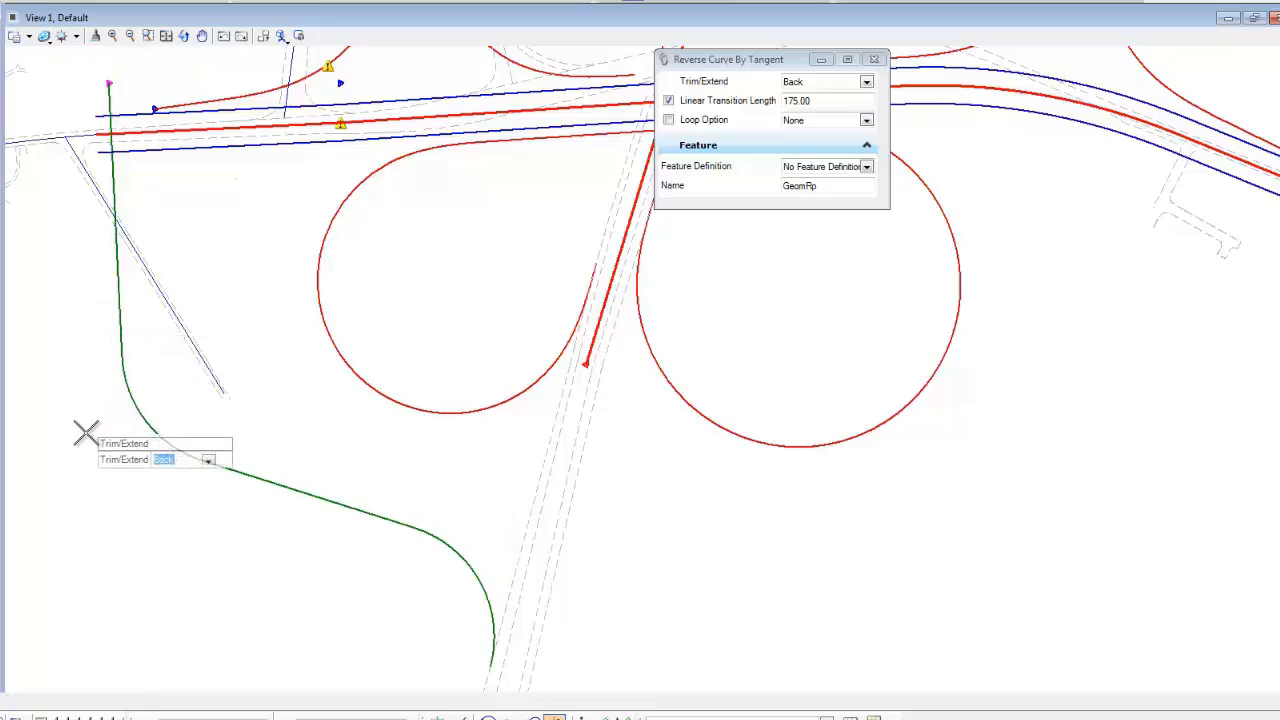
click(104, 470)
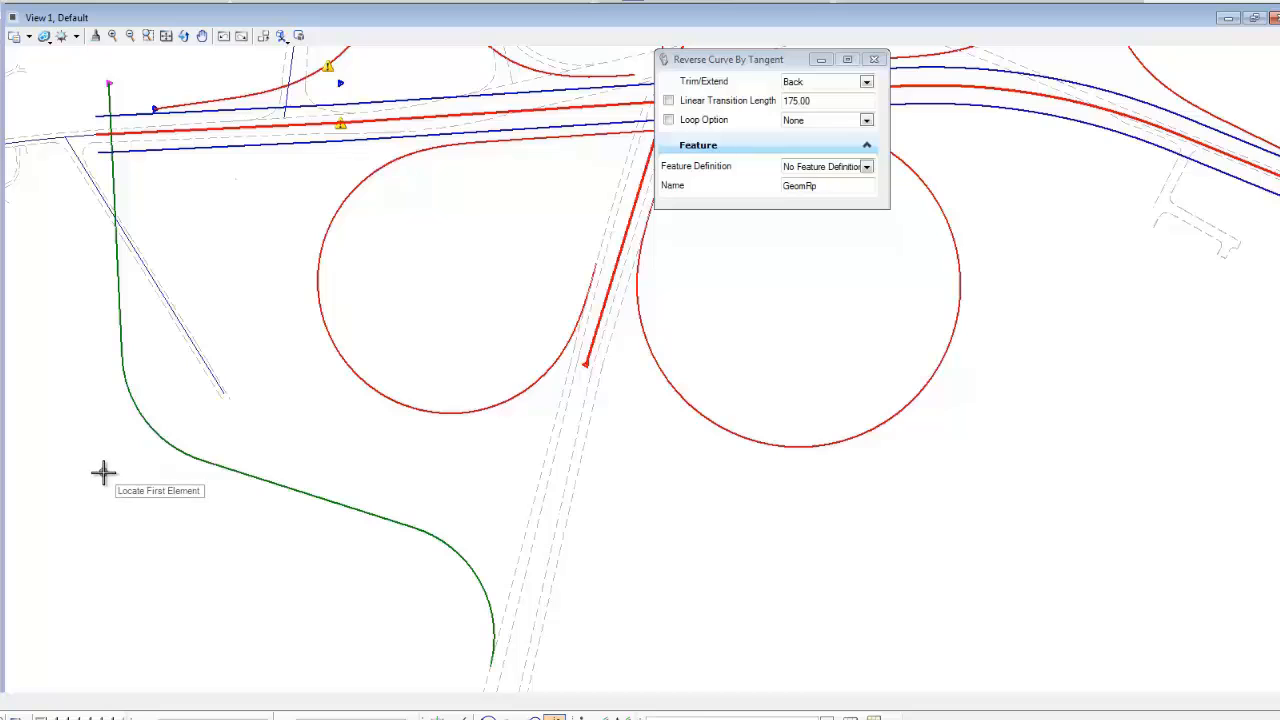
right_click(104, 472)
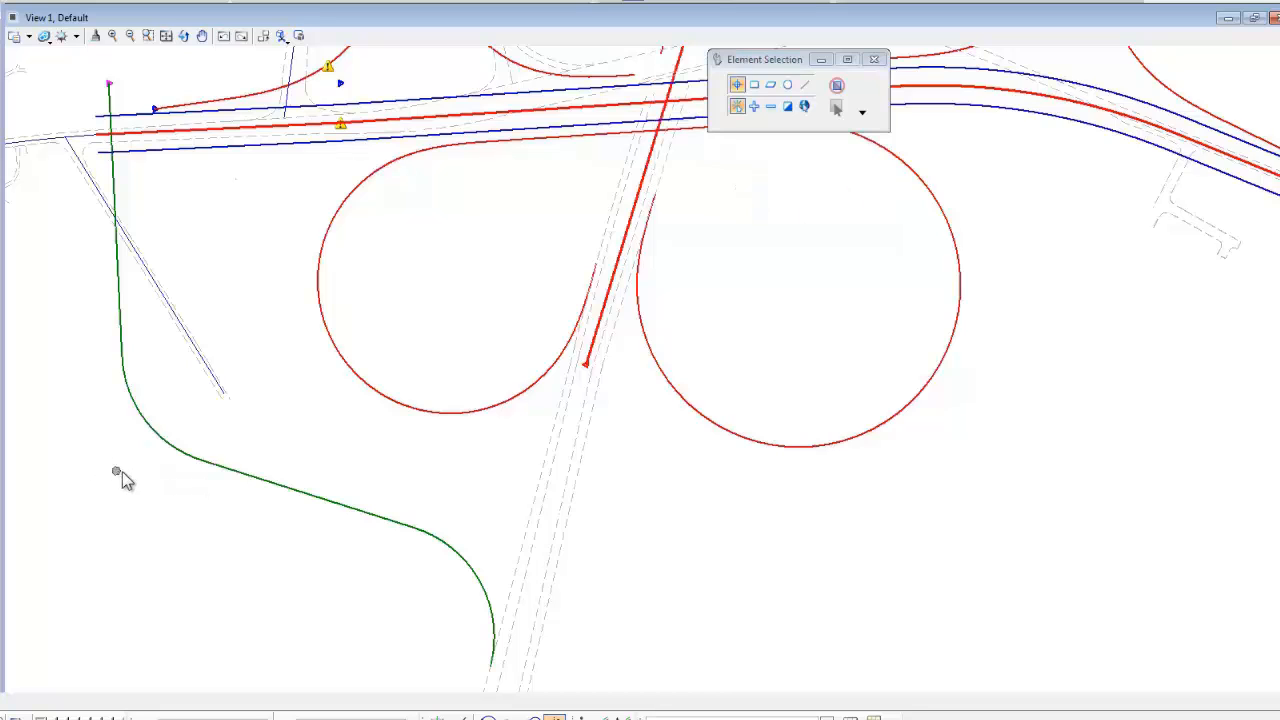
click(168, 451)
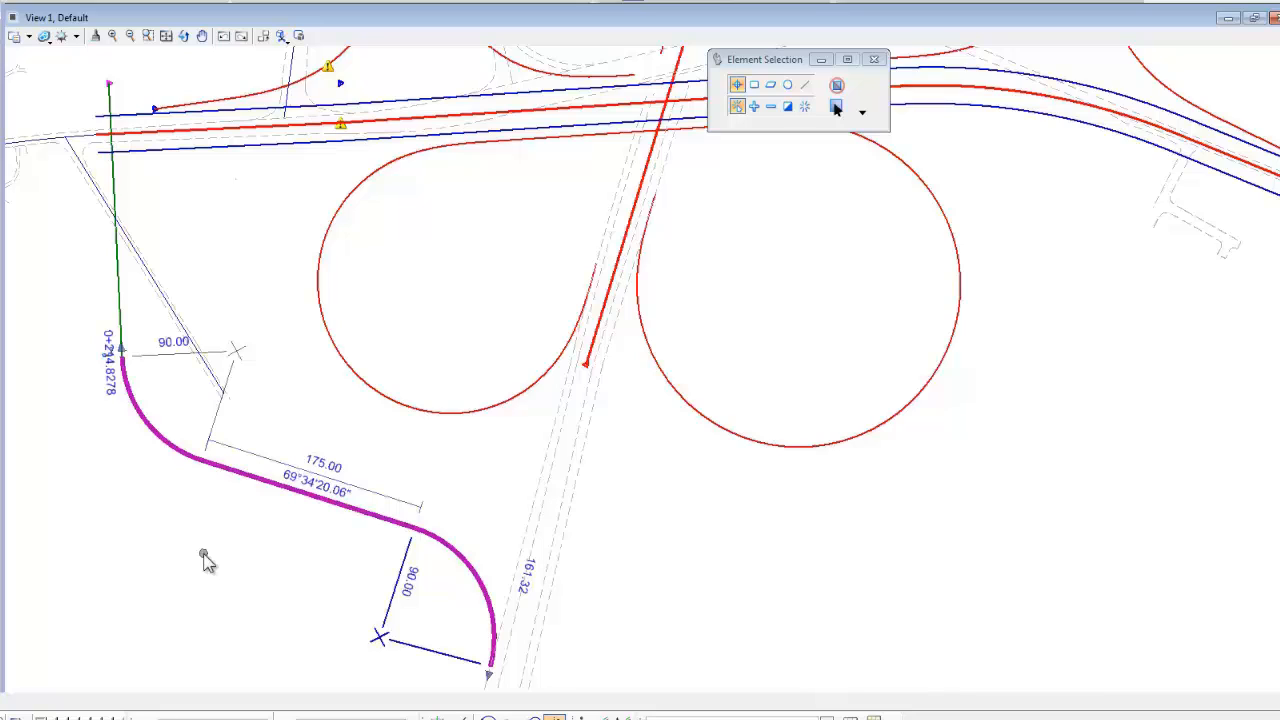
click(204, 560)
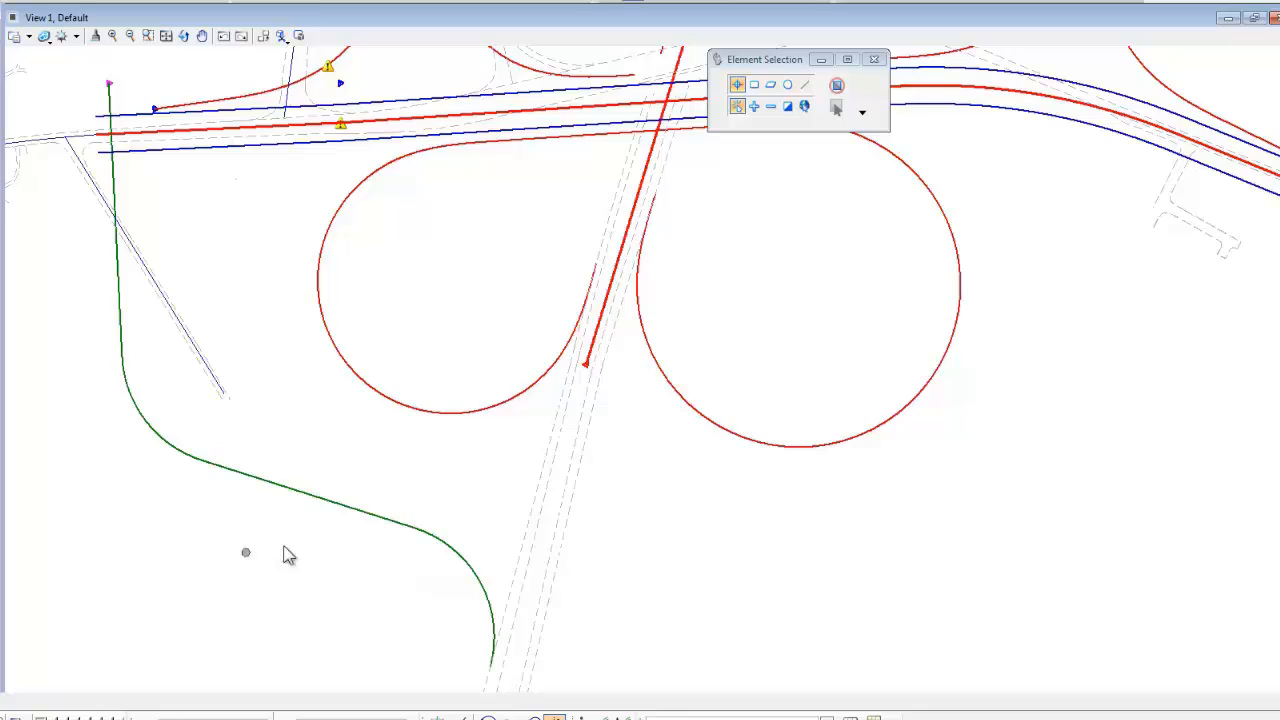
Start a Single Offset Partial for the stretch of Via Principal east of the crossing road
mouse_move(1062, 388)
middle_down()
mouse_move(597, 414)
mouse_move(480, 446)
mouse_move(497, 450)
middle_up()
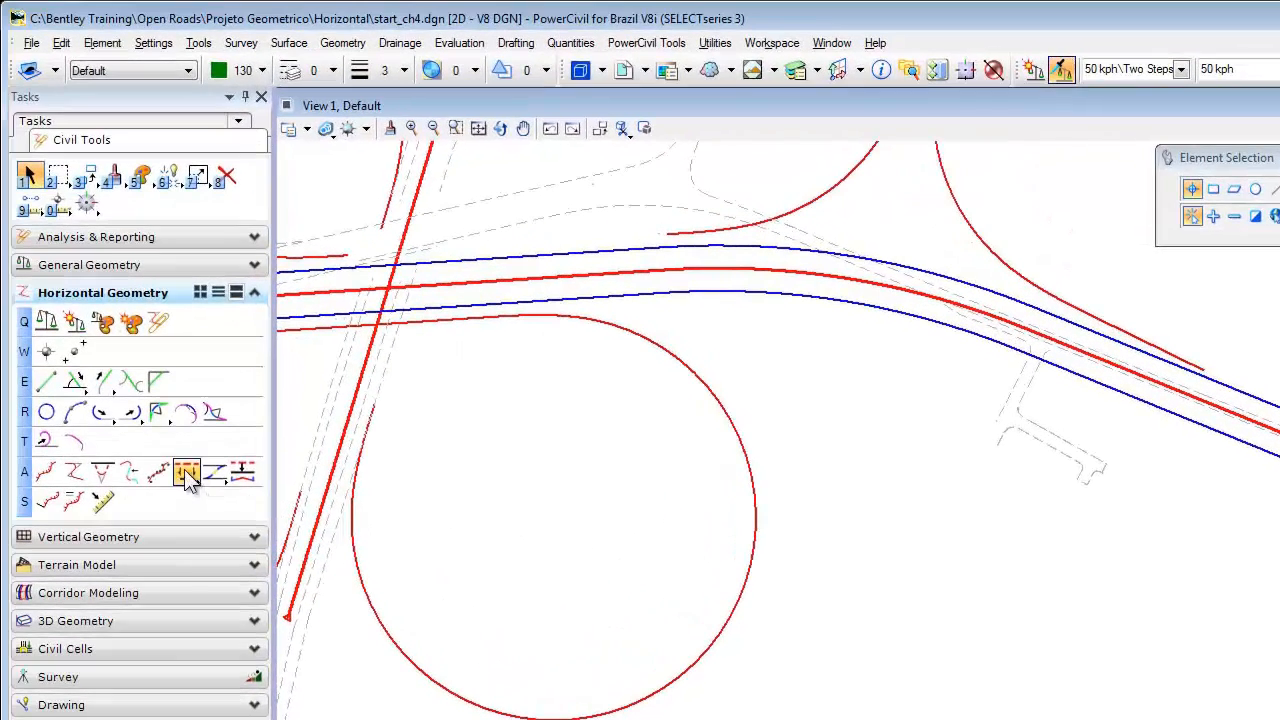
click(160, 455)
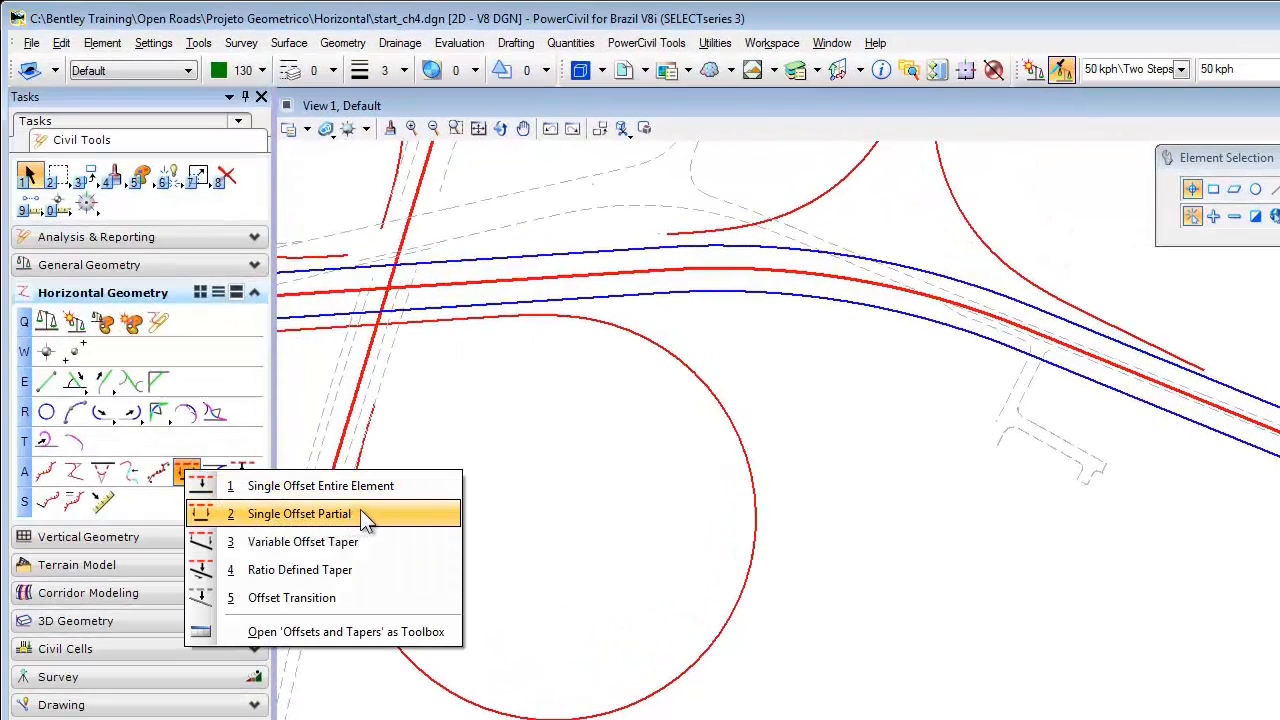
click(360, 509)
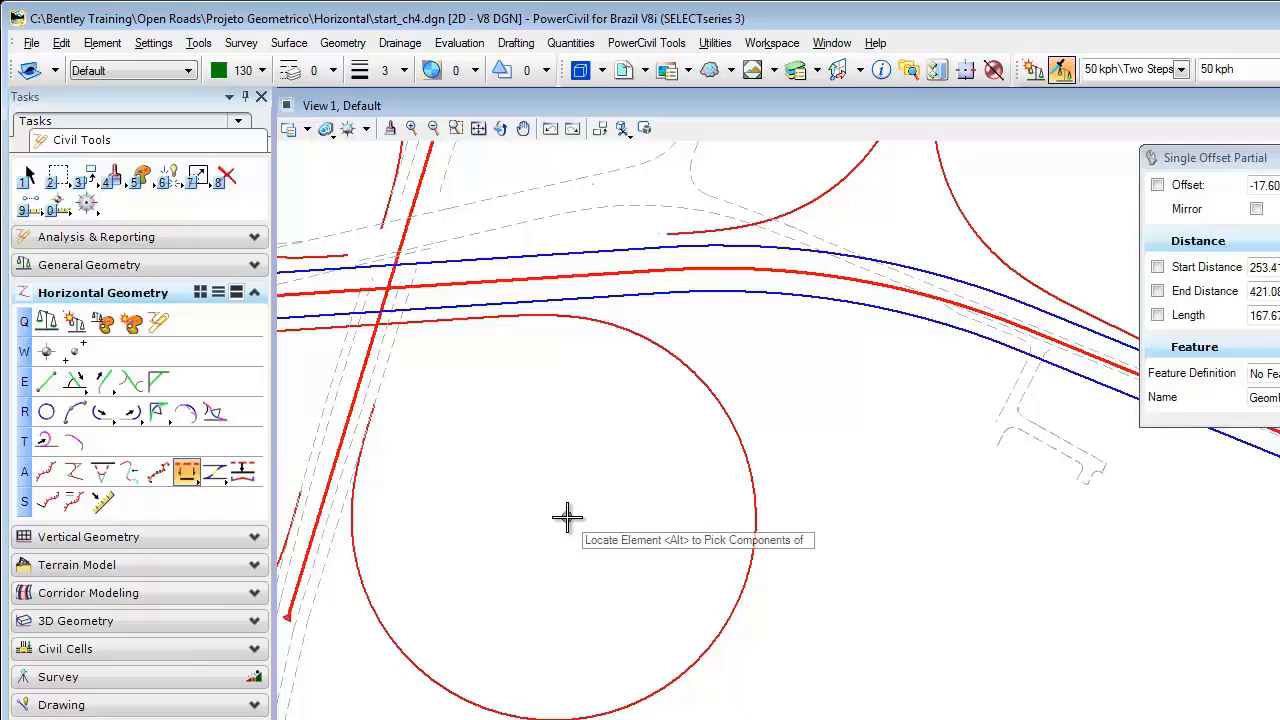
Create a partial offset 17.6 outside the circular loop ramp, from about distance 151.21 to 515.56, without mirroring
click(748, 472)
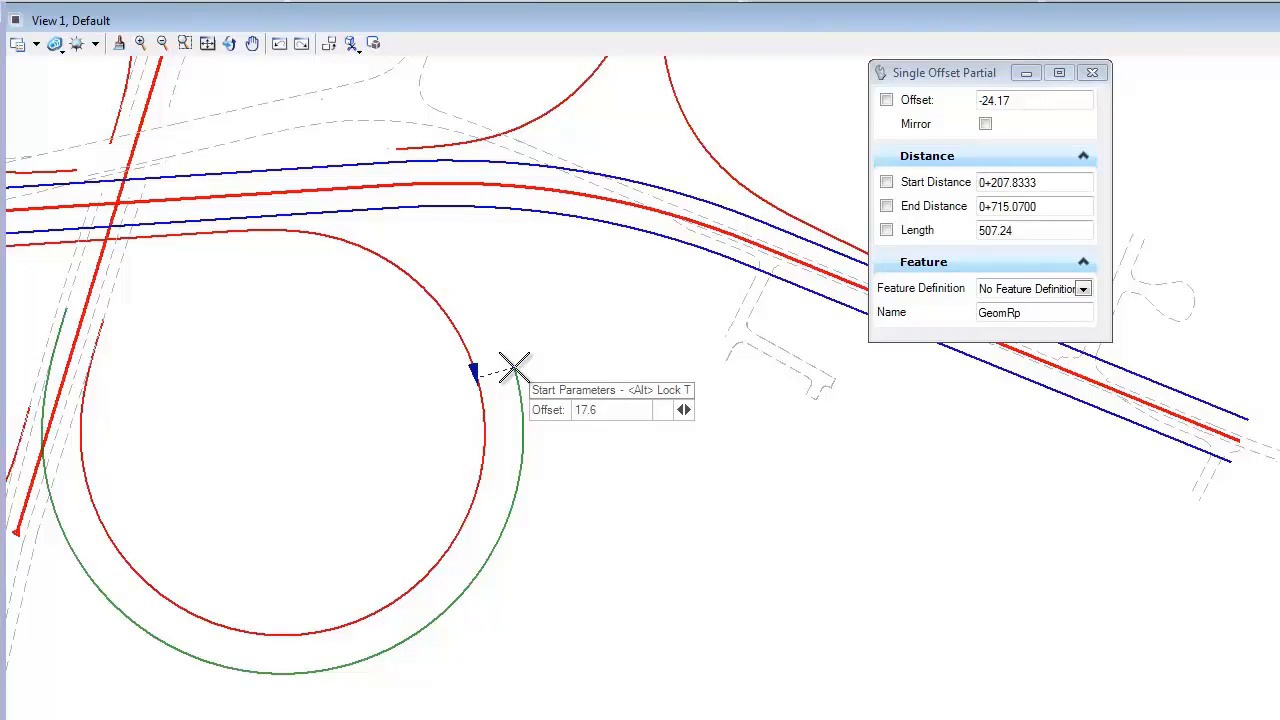
text(17.6)
key(Return)
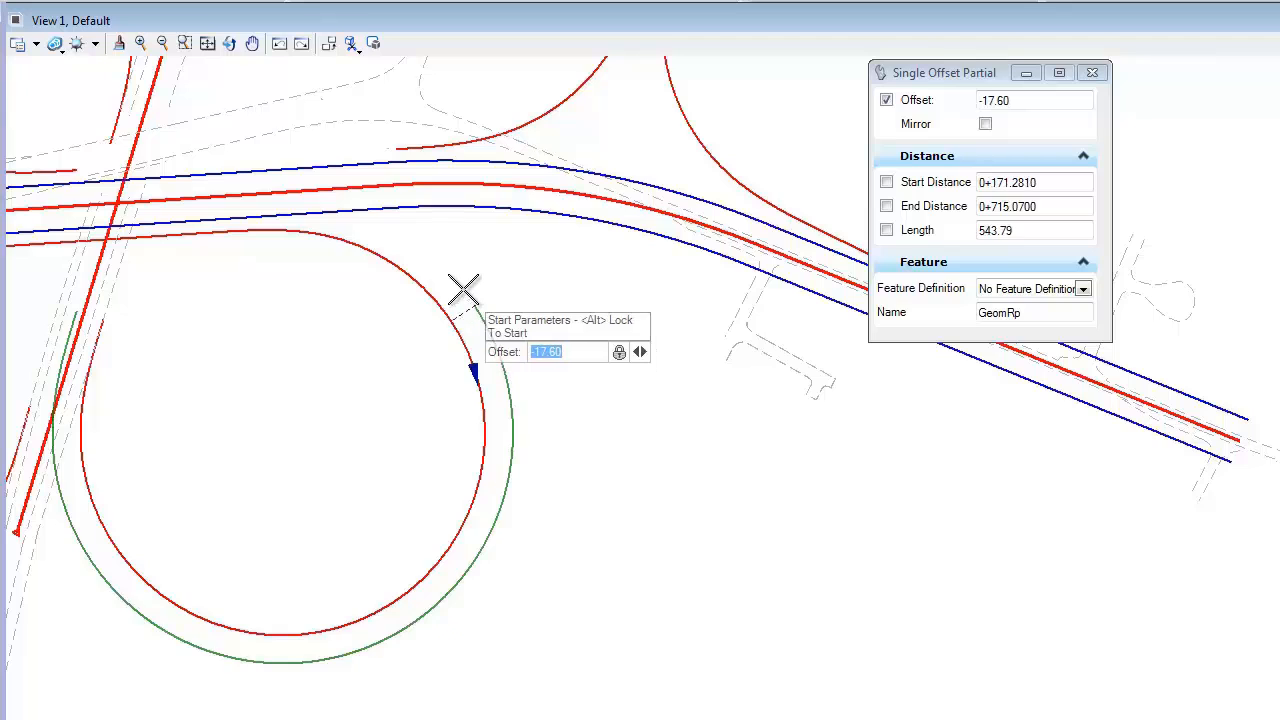
click(478, 305)
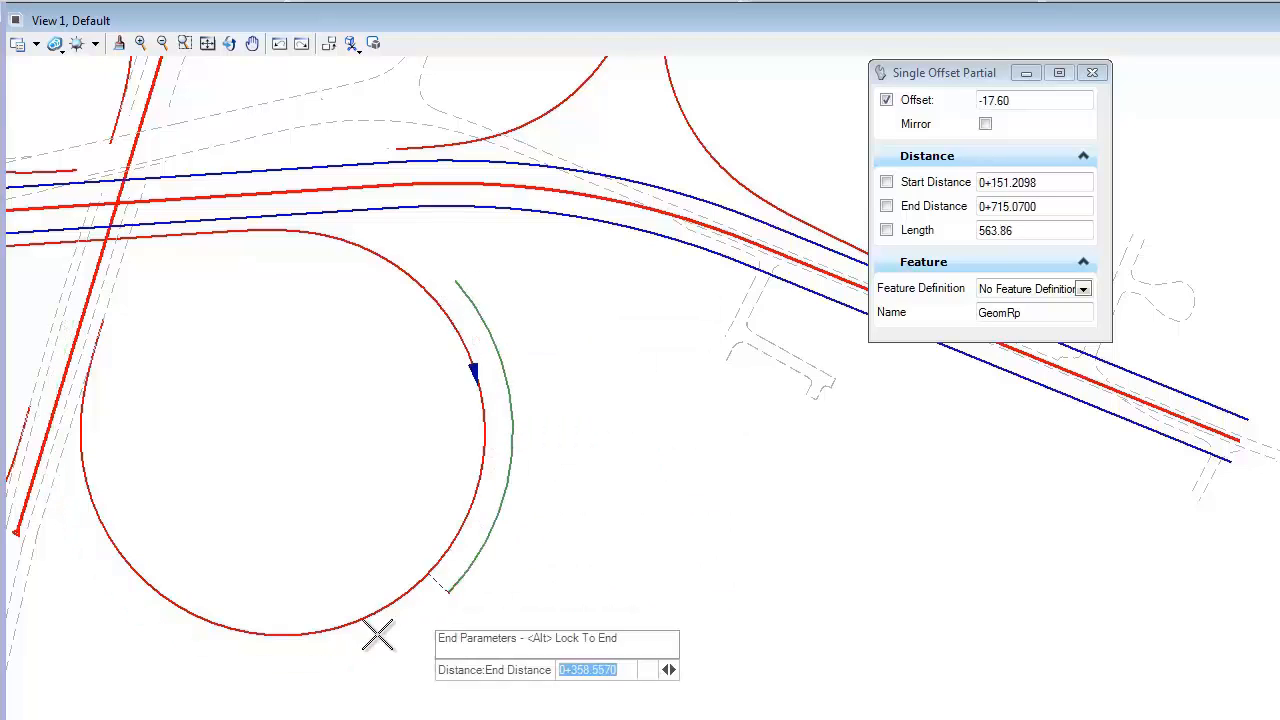
click(145, 628)
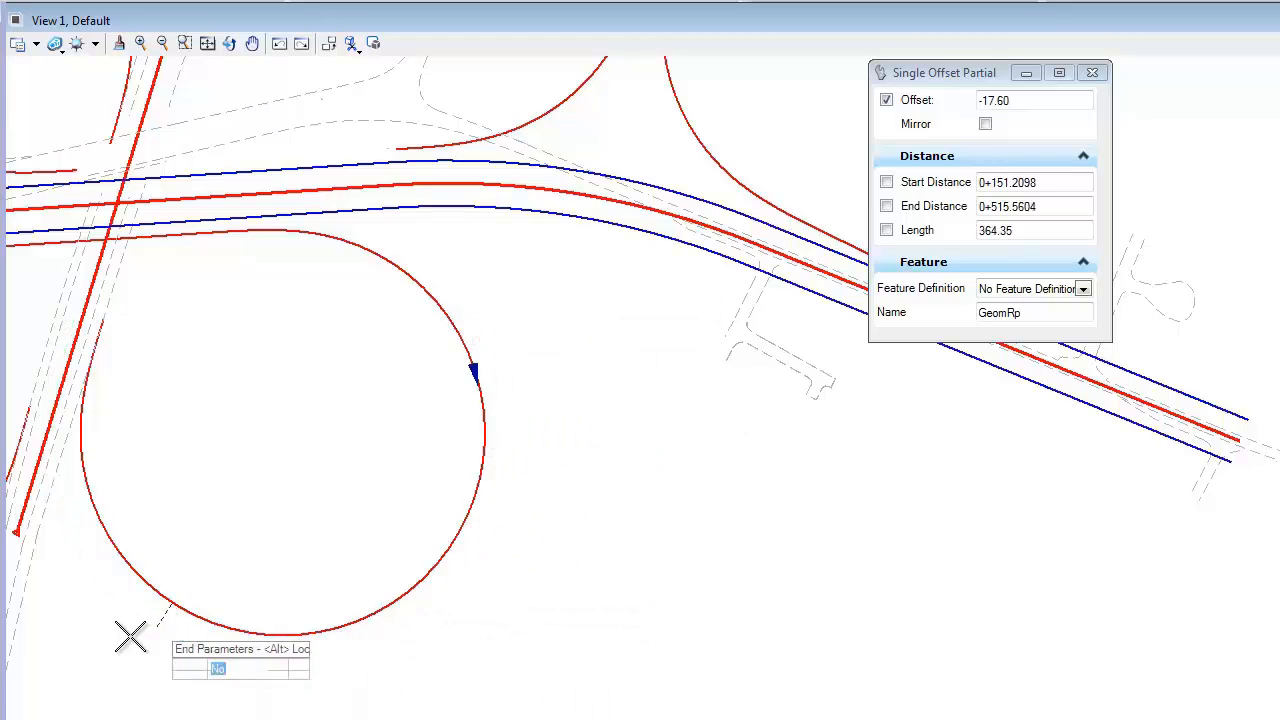
click(172, 680)
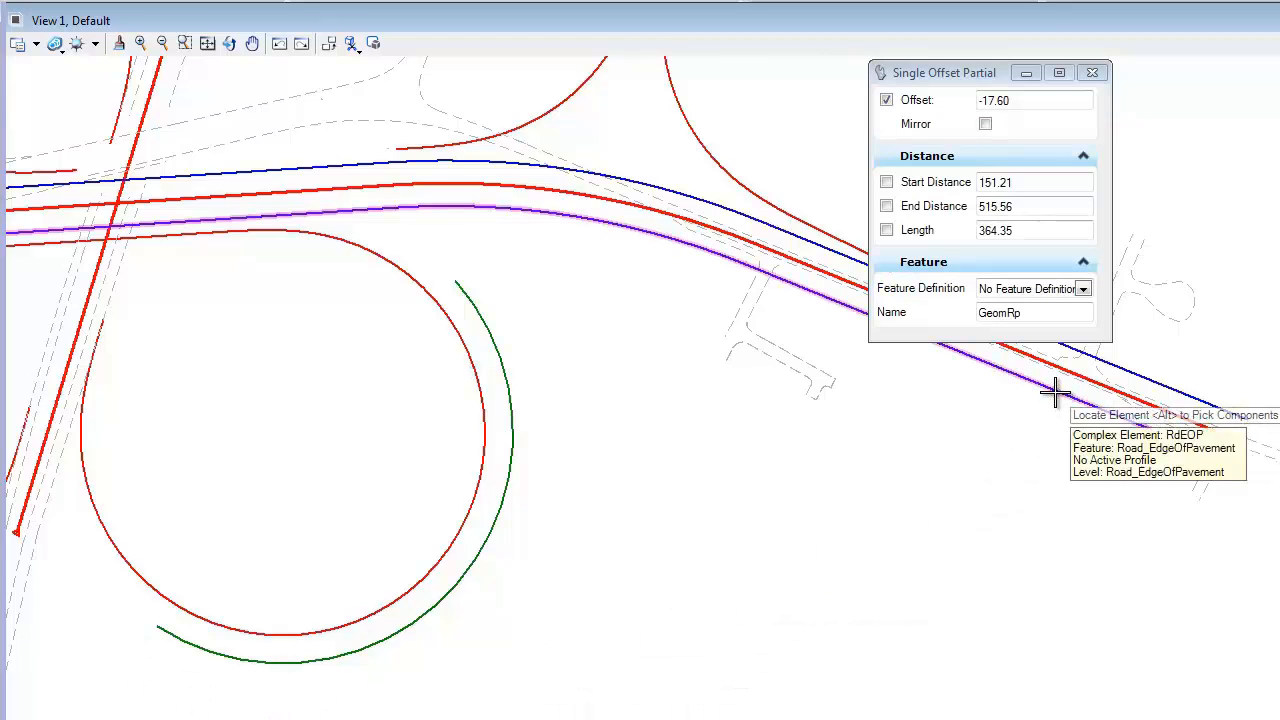
Create an unmirrored 17.60 partial offset below the lower blue pavement edge, from about distance 1170.26 to 751.84
click(1053, 392)
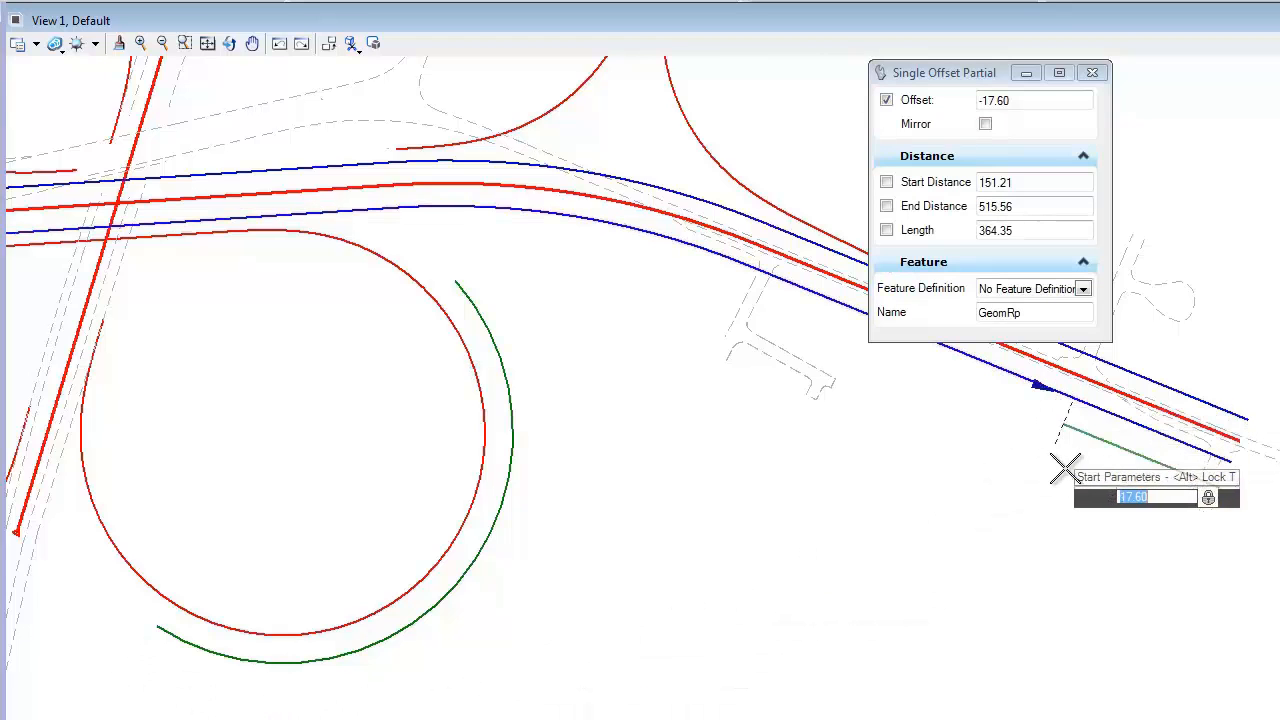
click(1178, 527)
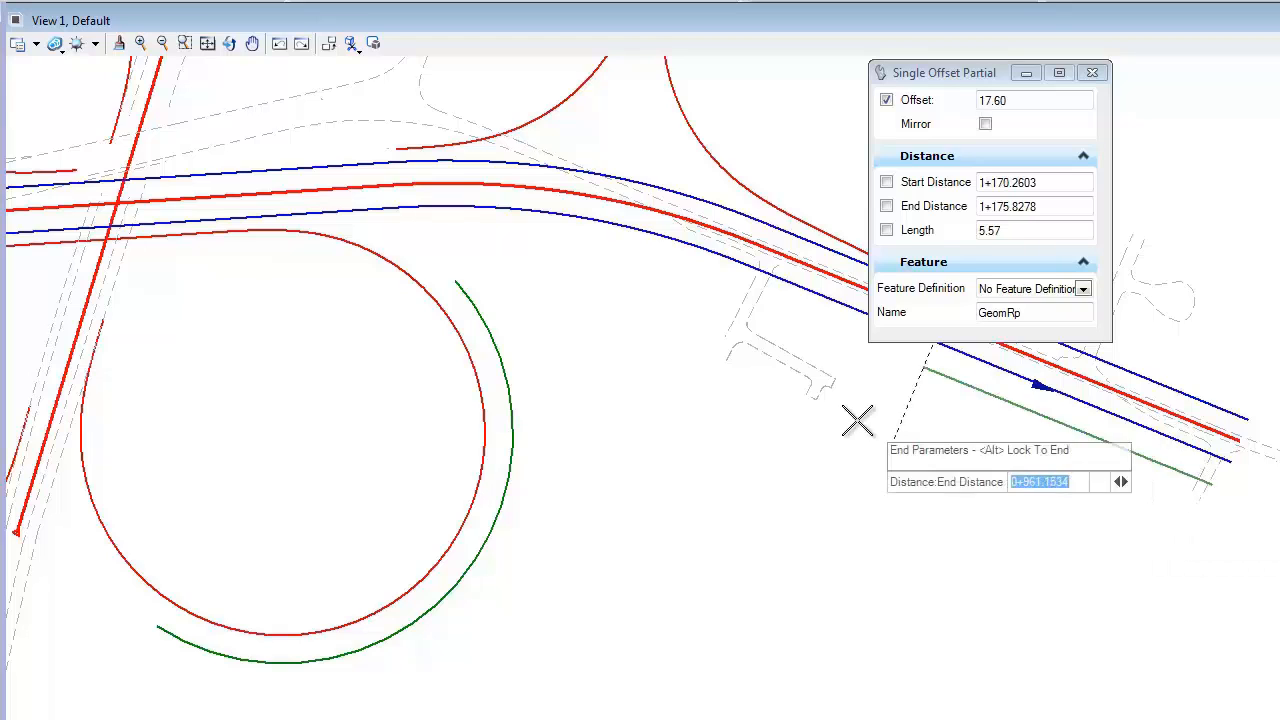
click(587, 290)
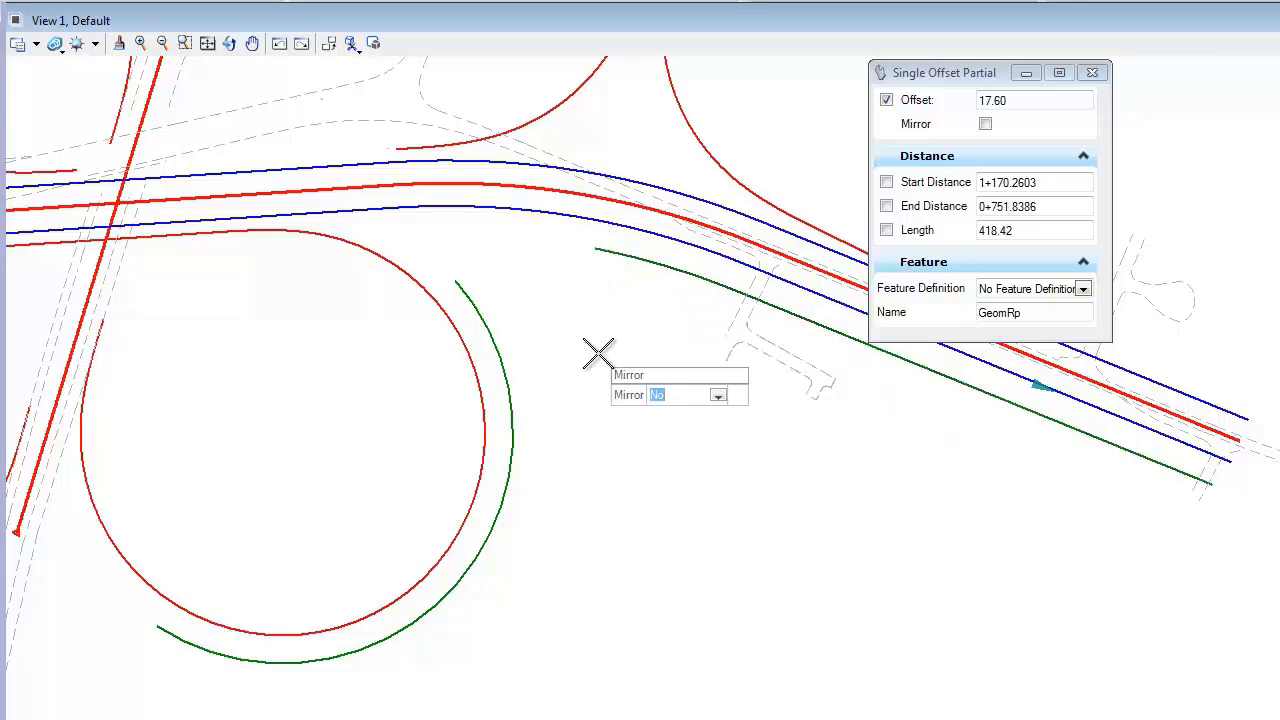
click(601, 354)
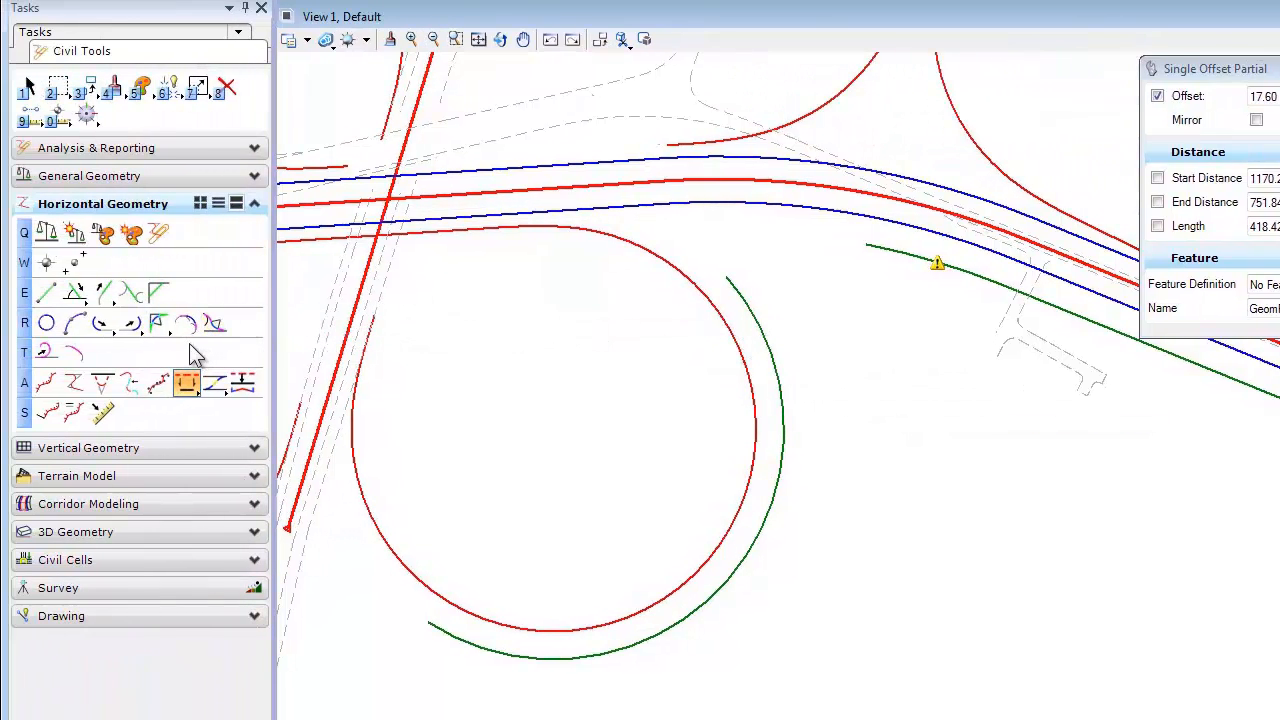
Set up a Taper Arc Taper with a Ratio-Offset back taper of offset 5.00 and ratio 1:15, and no ahead taper
click(161, 328)
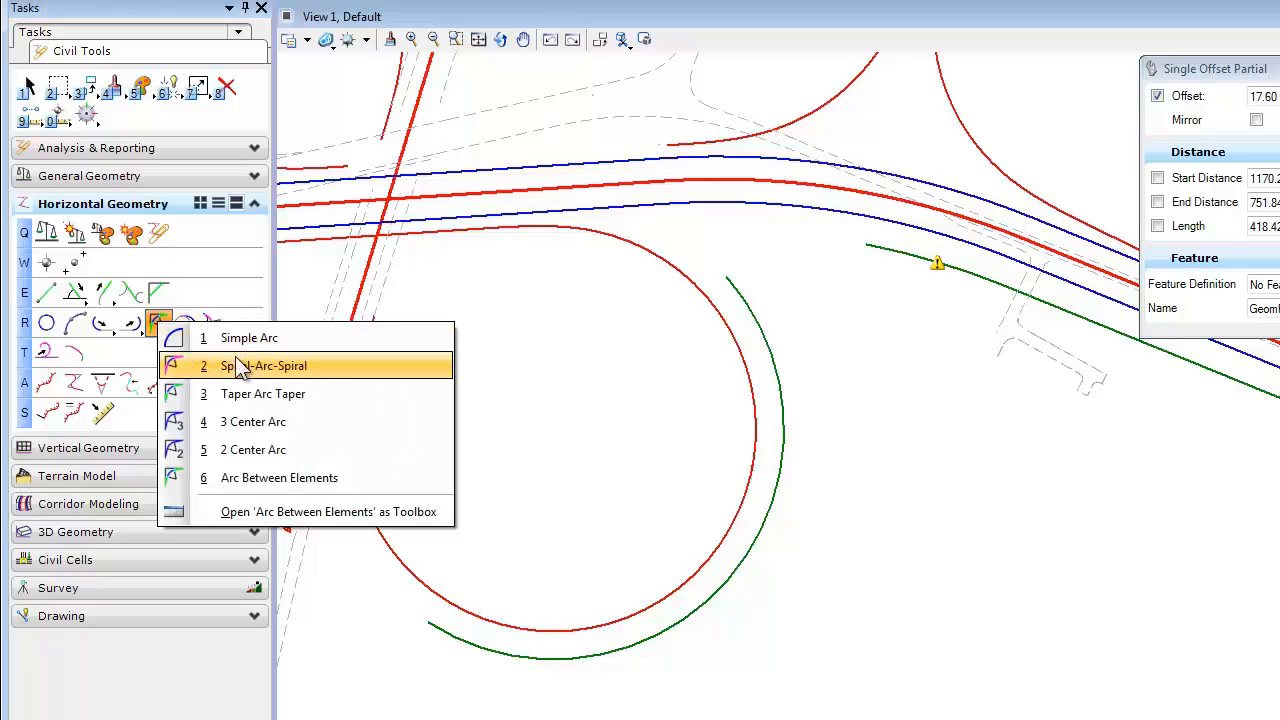
click(318, 393)
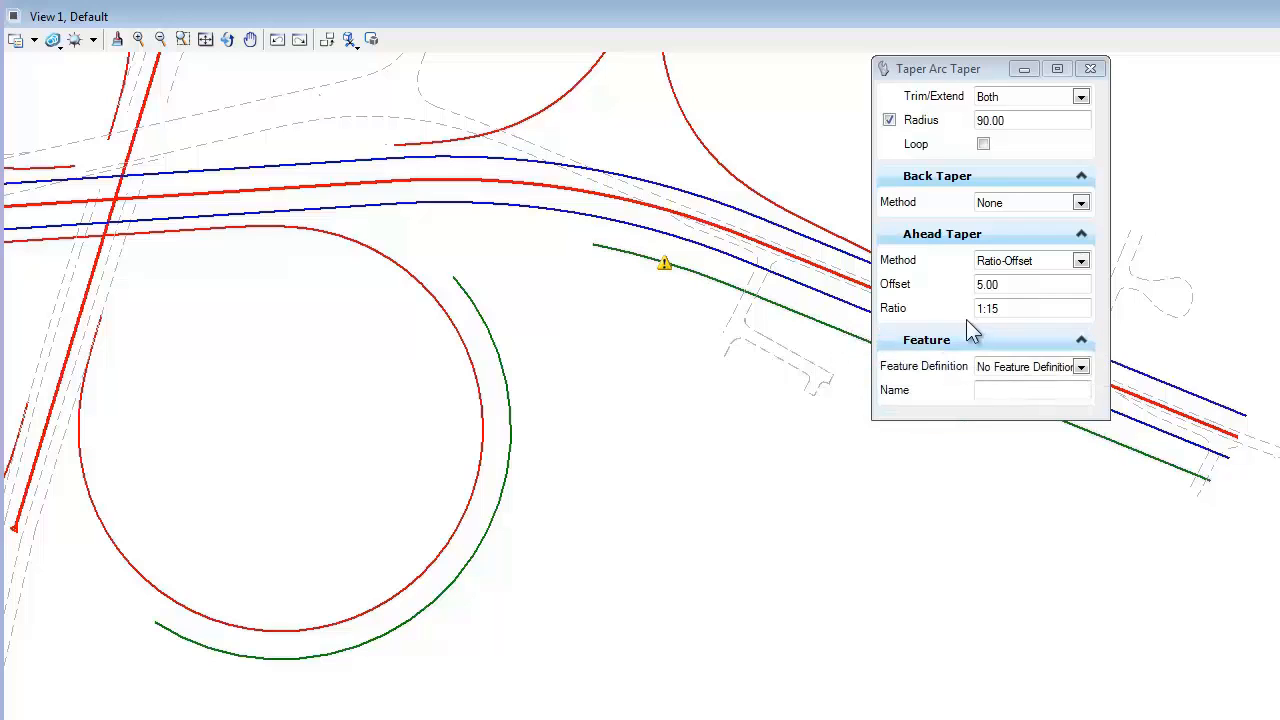
click(1081, 203)
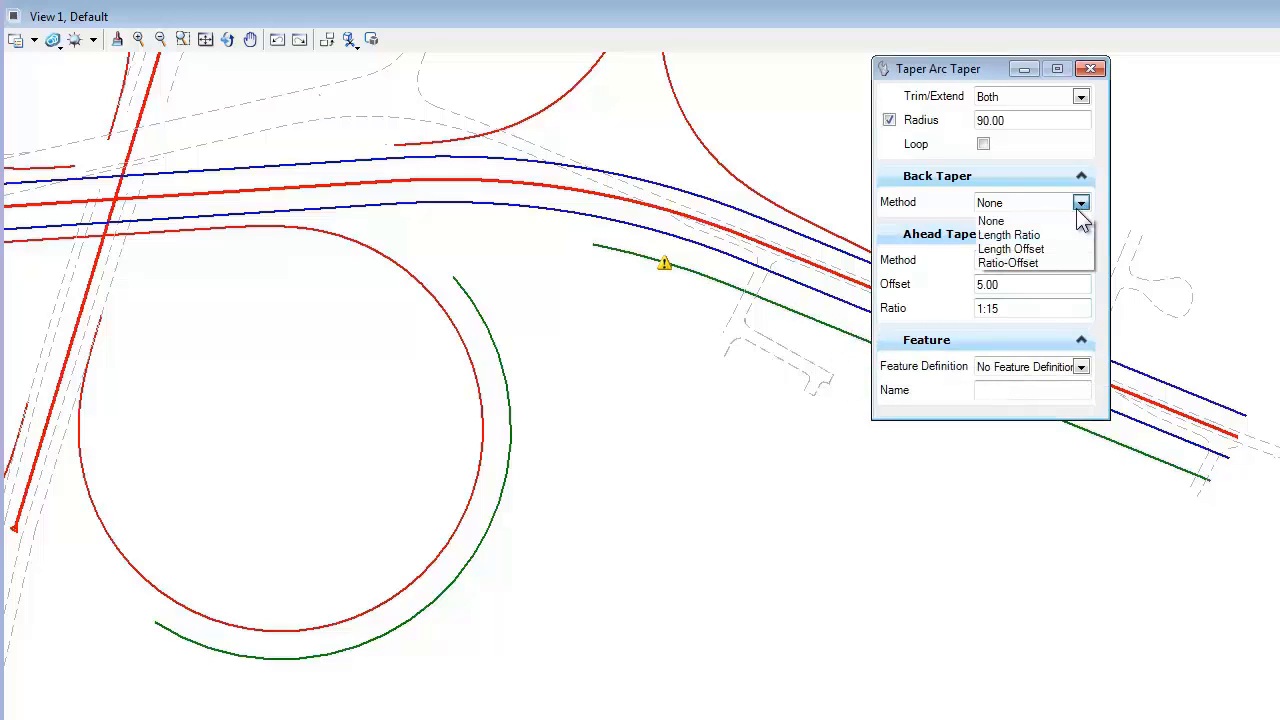
click(1017, 263)
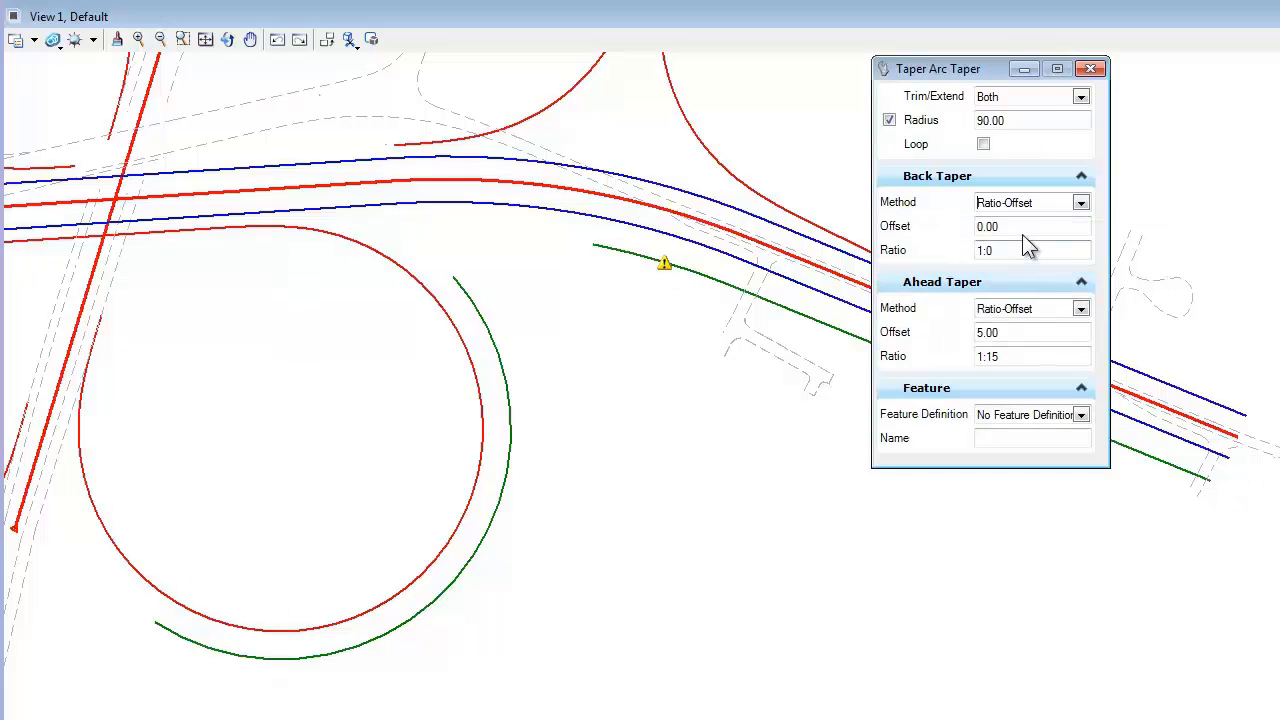
text(5)
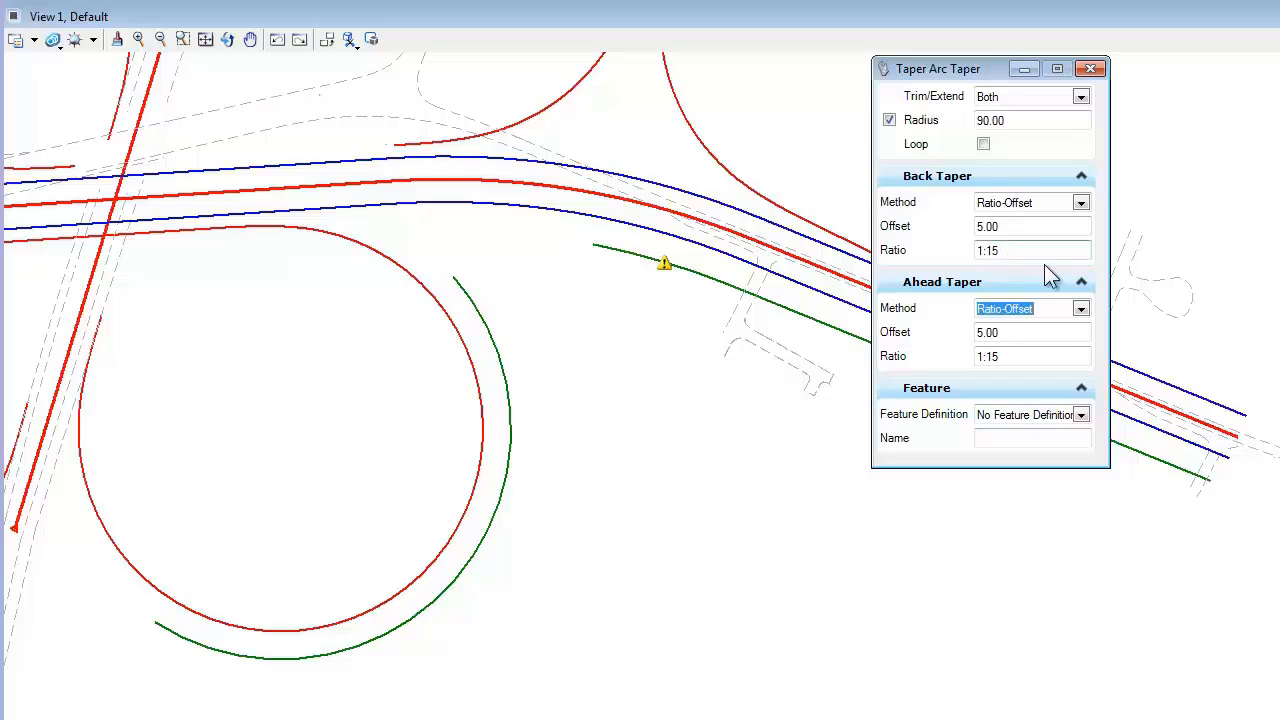
click(1081, 310)
click(994, 328)
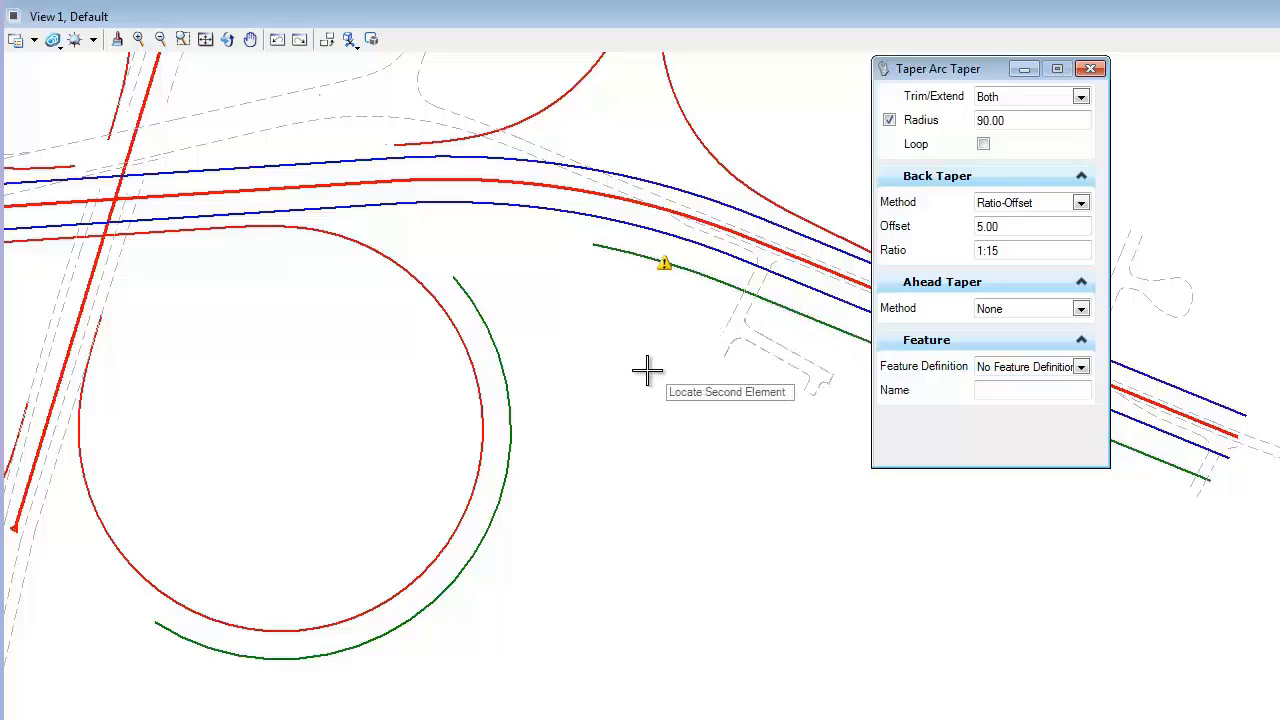
Connect the pavement-edge offset to the loop offset with a 90.00 radius tapered arc, trimming both elements
click(506, 450)
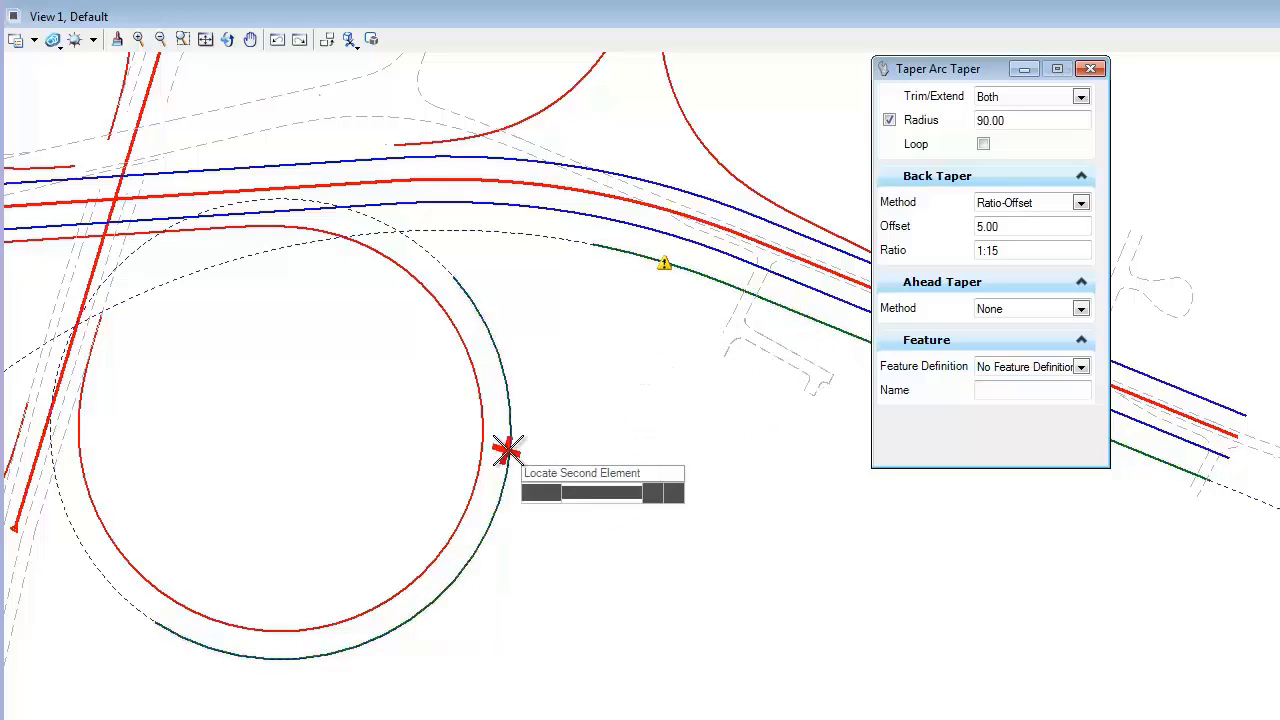
click(688, 412)
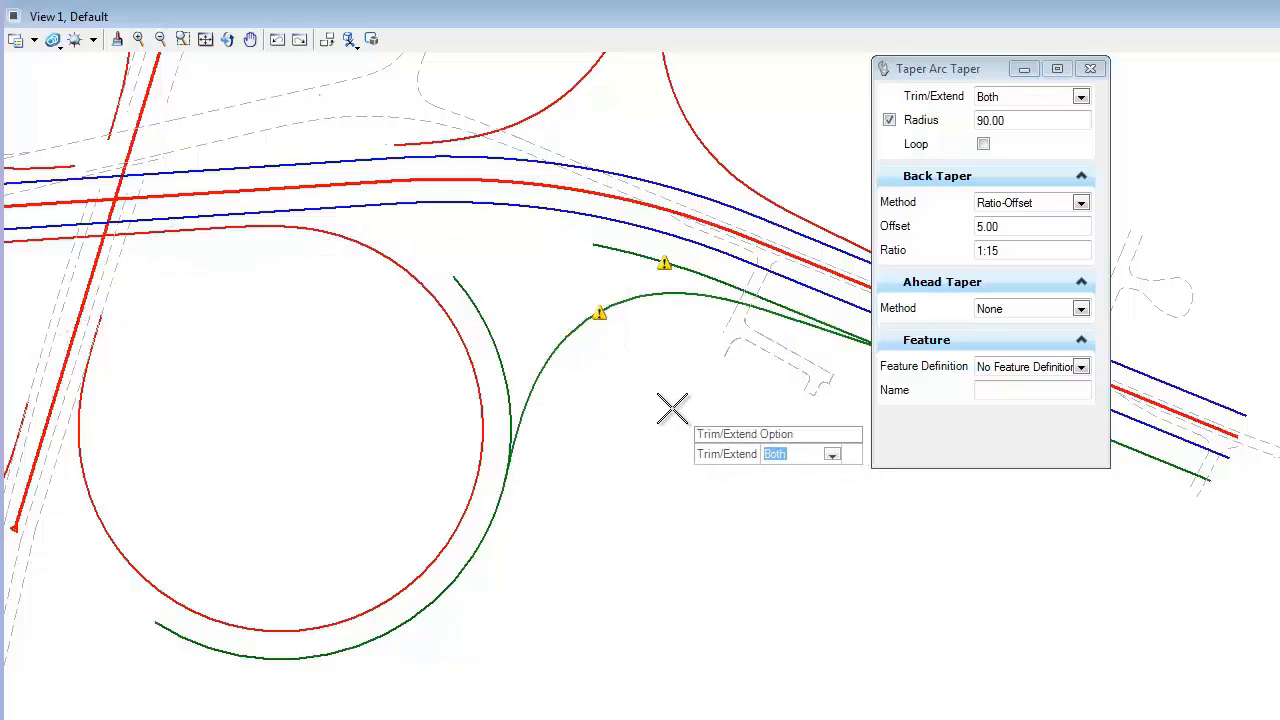
click(645, 408)
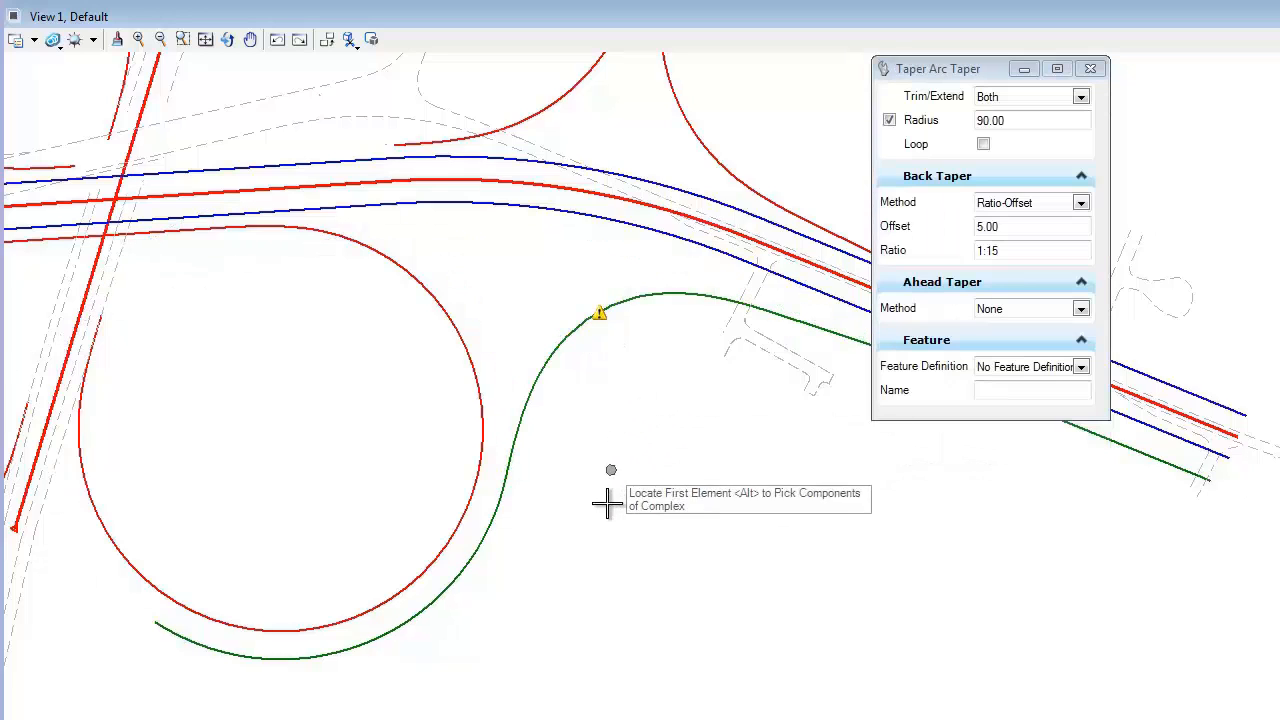
Connect the existing side road's dashed edge to the loop offset's free end with a 90.00 radius tapered arc, trimming both
scroll(514, 690, down, 3)
scroll(510, 692, up, 3)
mouse_move(510, 692)
middle_down()
mouse_move(549, 589)
mouse_move(709, 466)
middle_up()
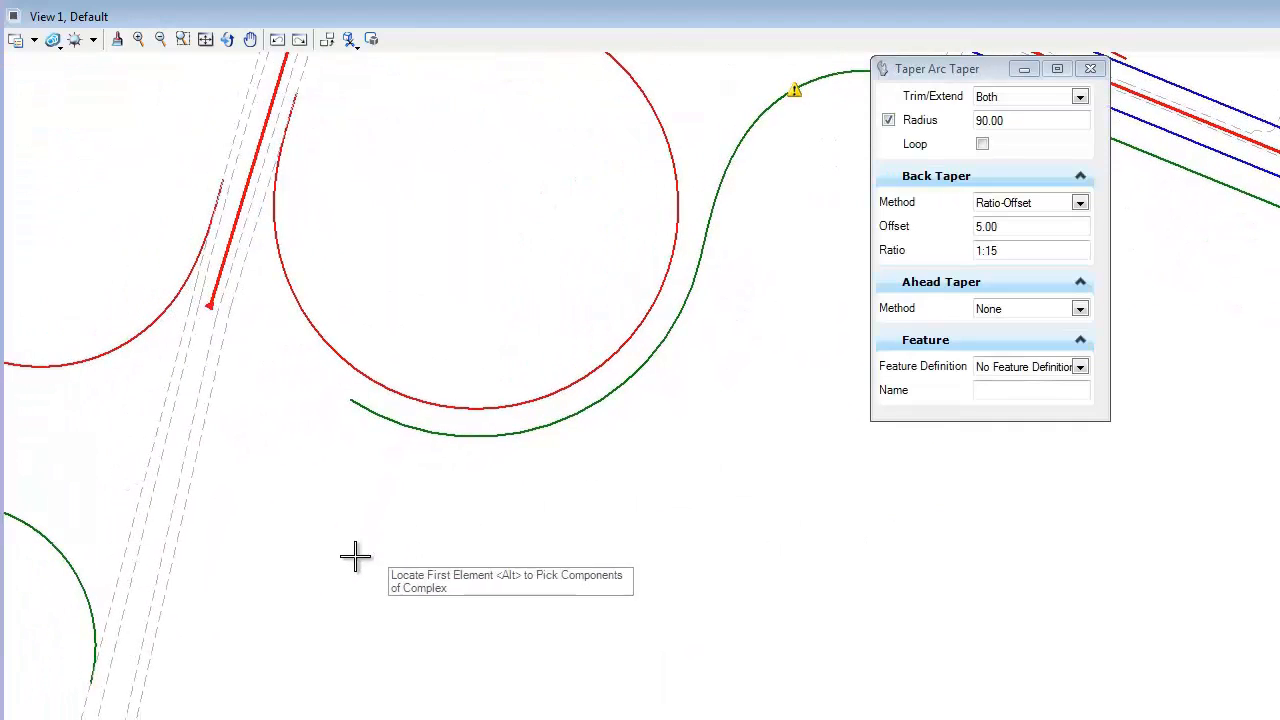
scroll(313, 573, up, 2)
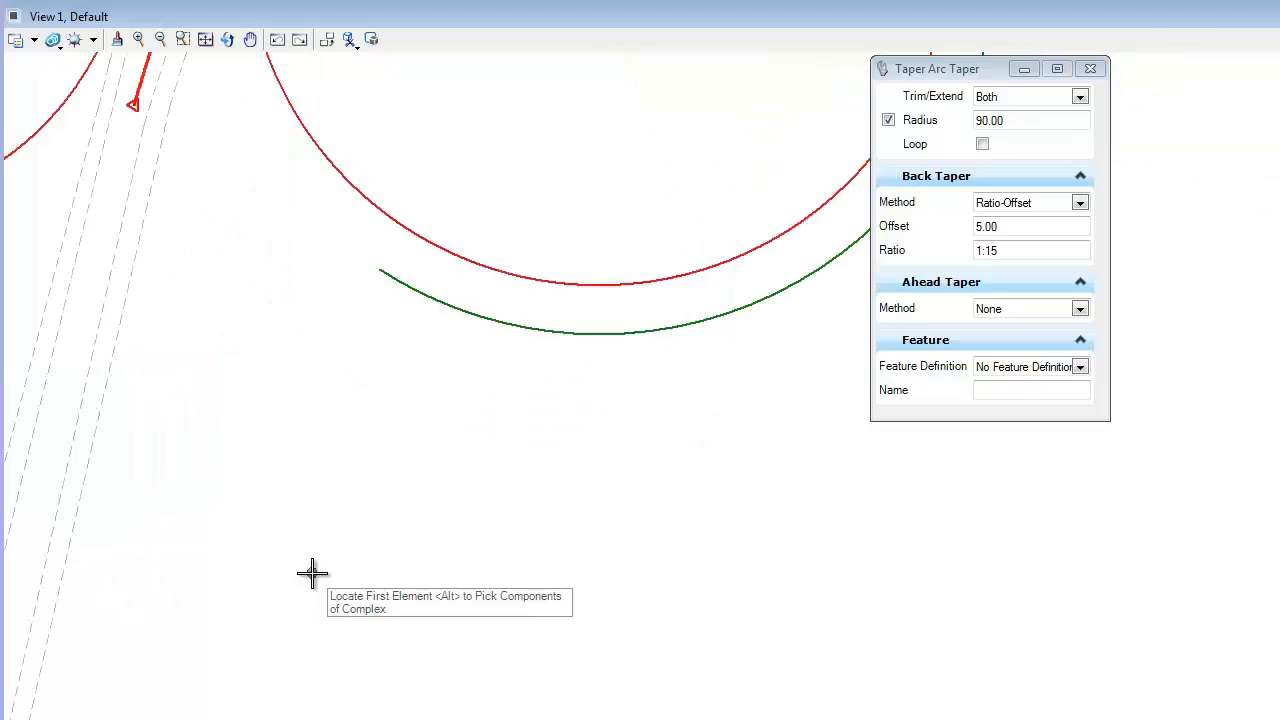
scroll(300, 574, down, 2)
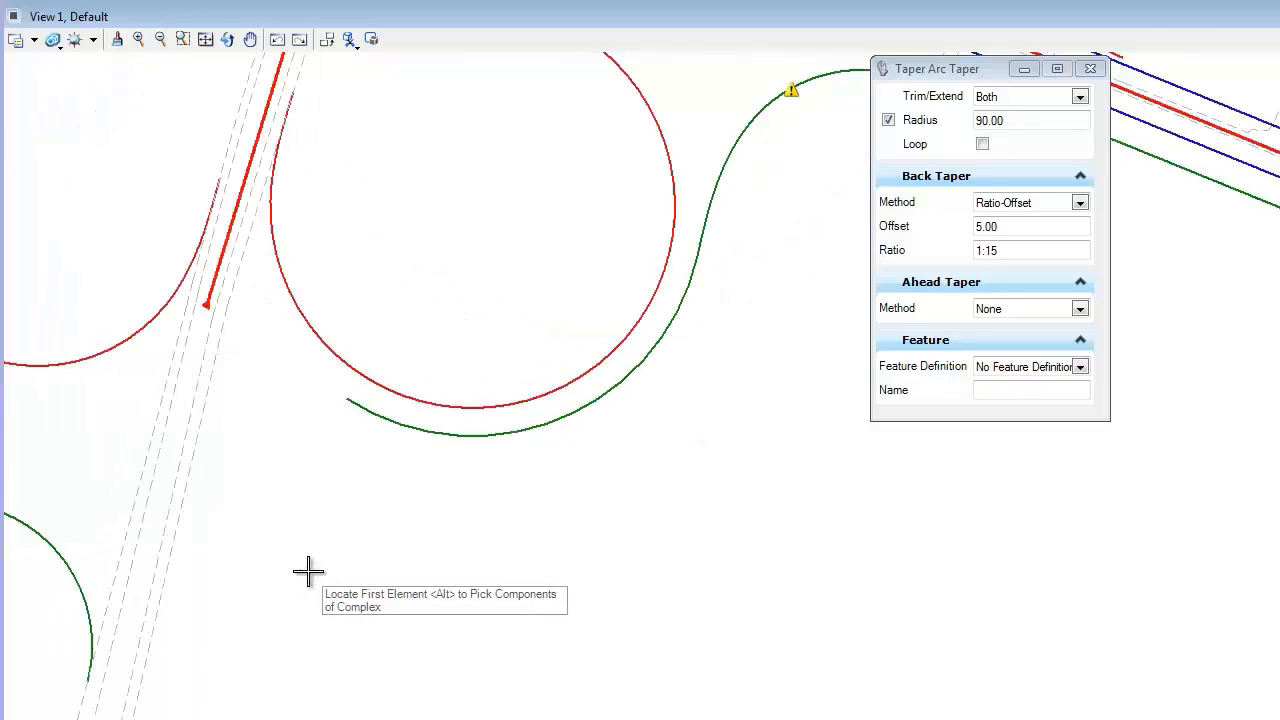
click(158, 613)
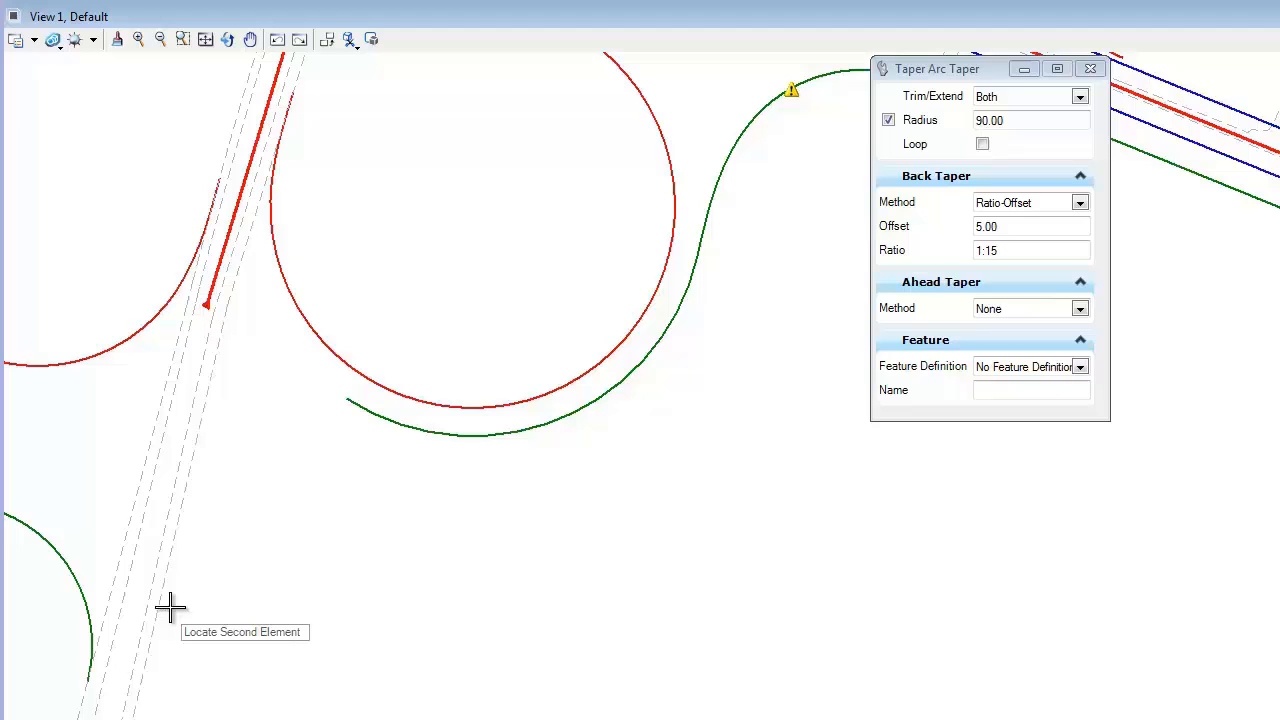
click(412, 430)
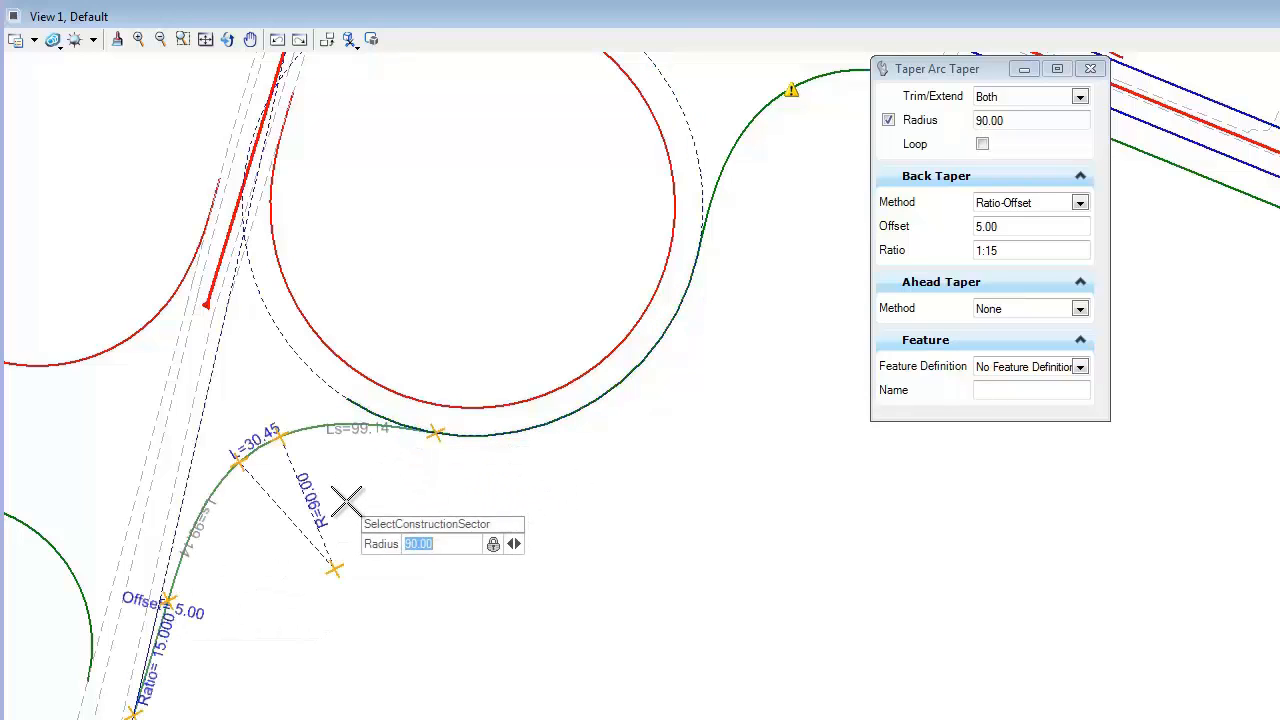
click(346, 501)
click(346, 502)
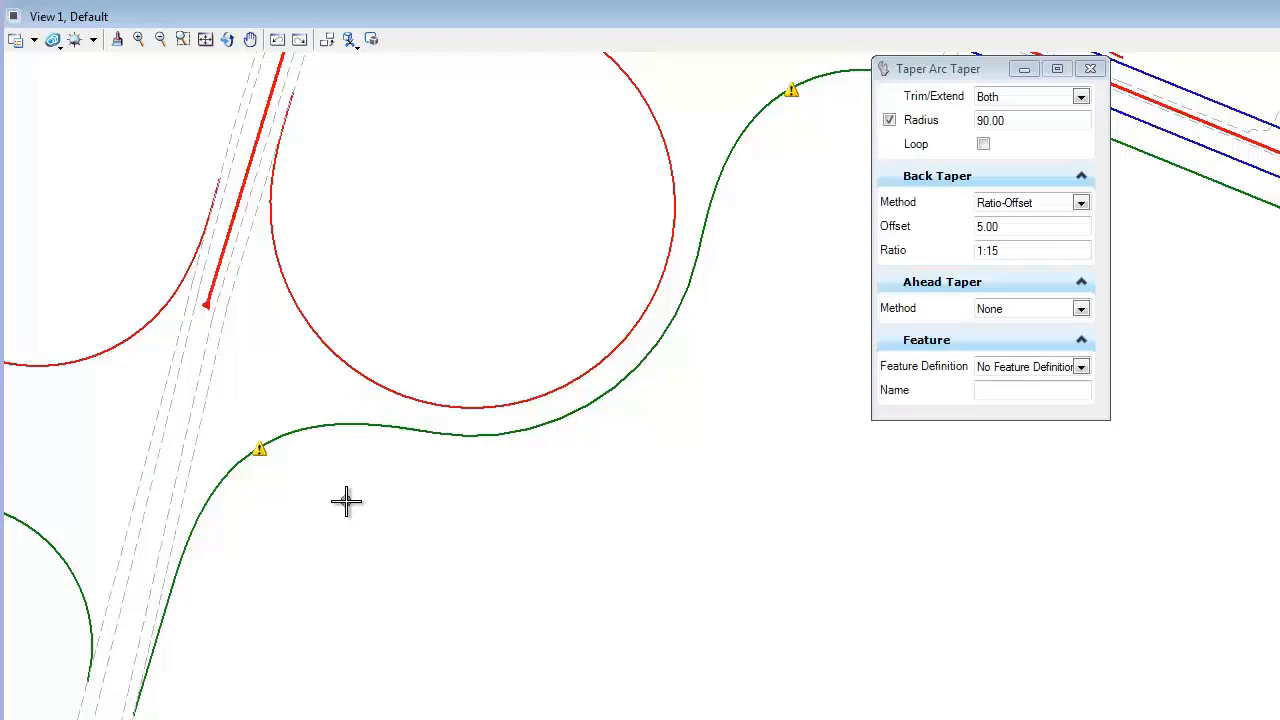
scroll(346, 502, down, 2)
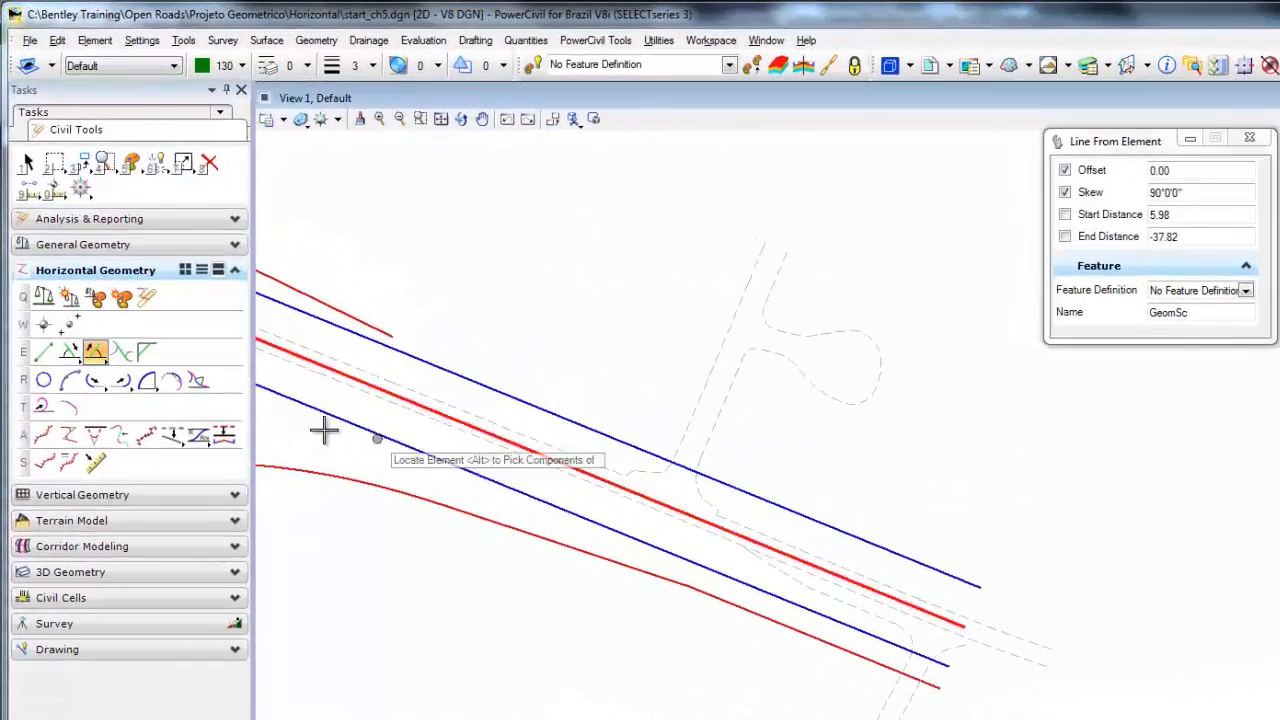
Draw a line from the upper driveway's dashed edge across its end, with offset 0.00, skew 90°, length about 8.01 and trim option Back
click(97, 352)
click(198, 466)
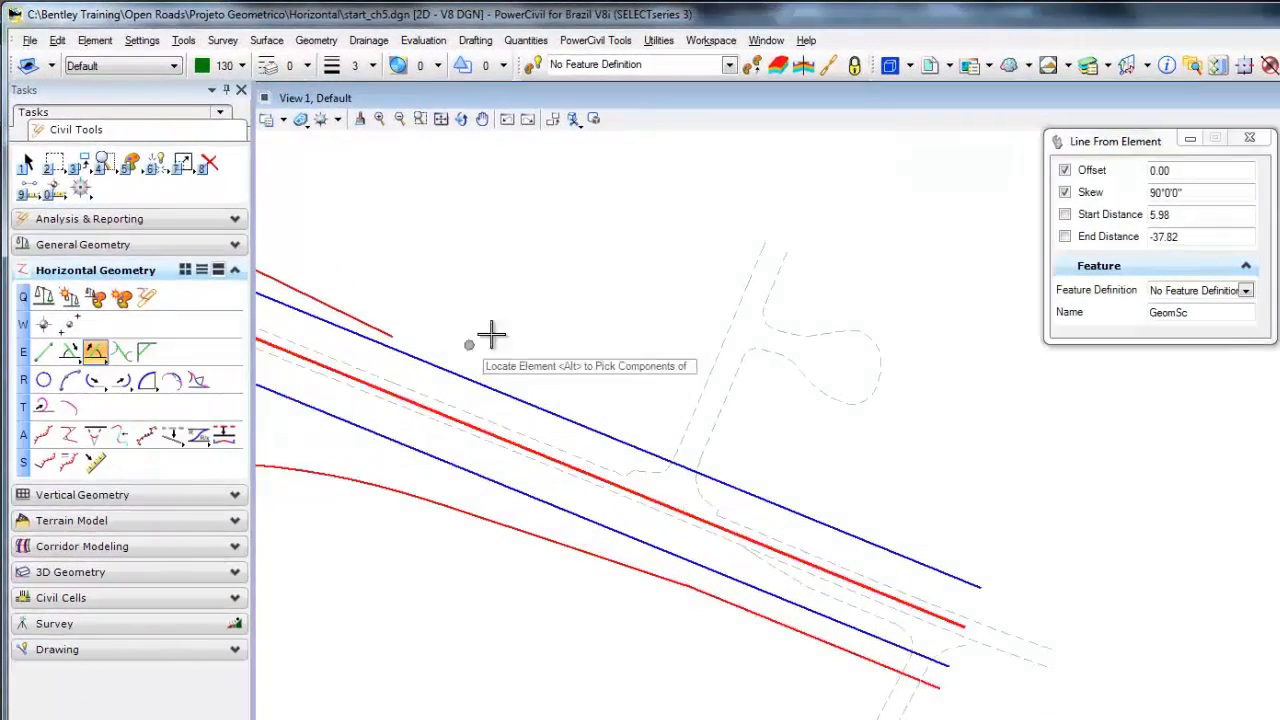
click(758, 250)
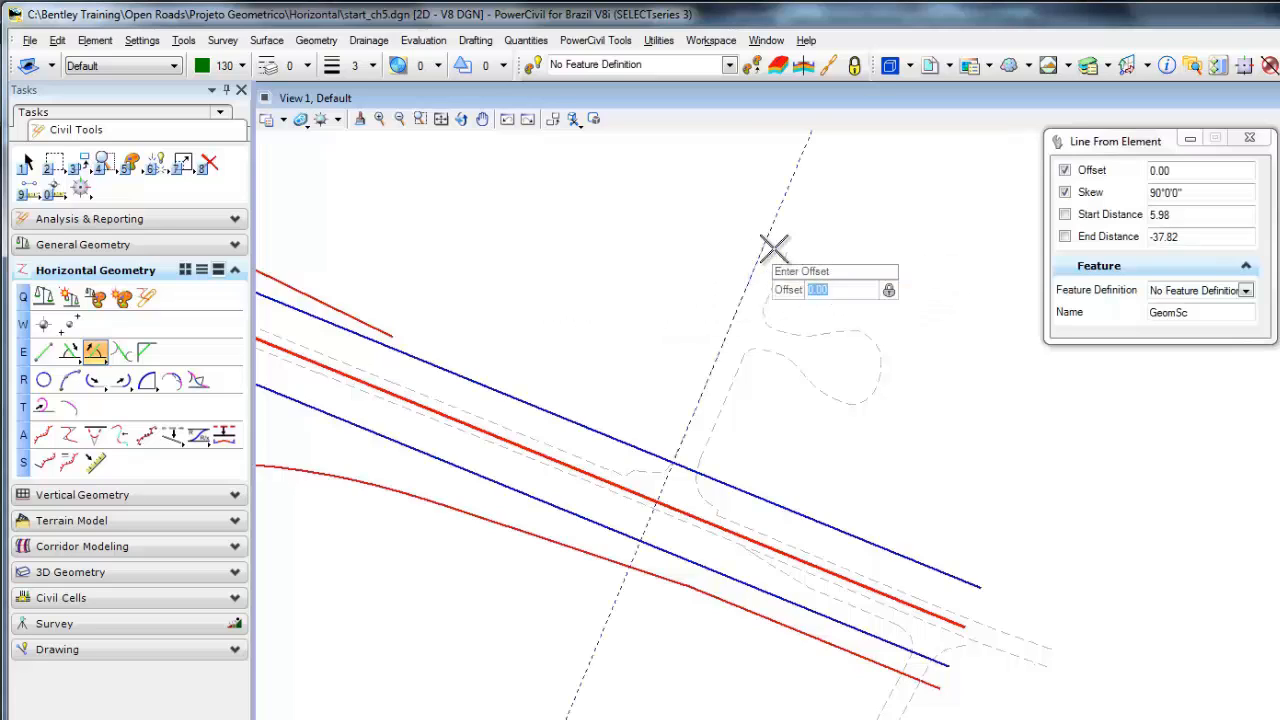
click(804, 231)
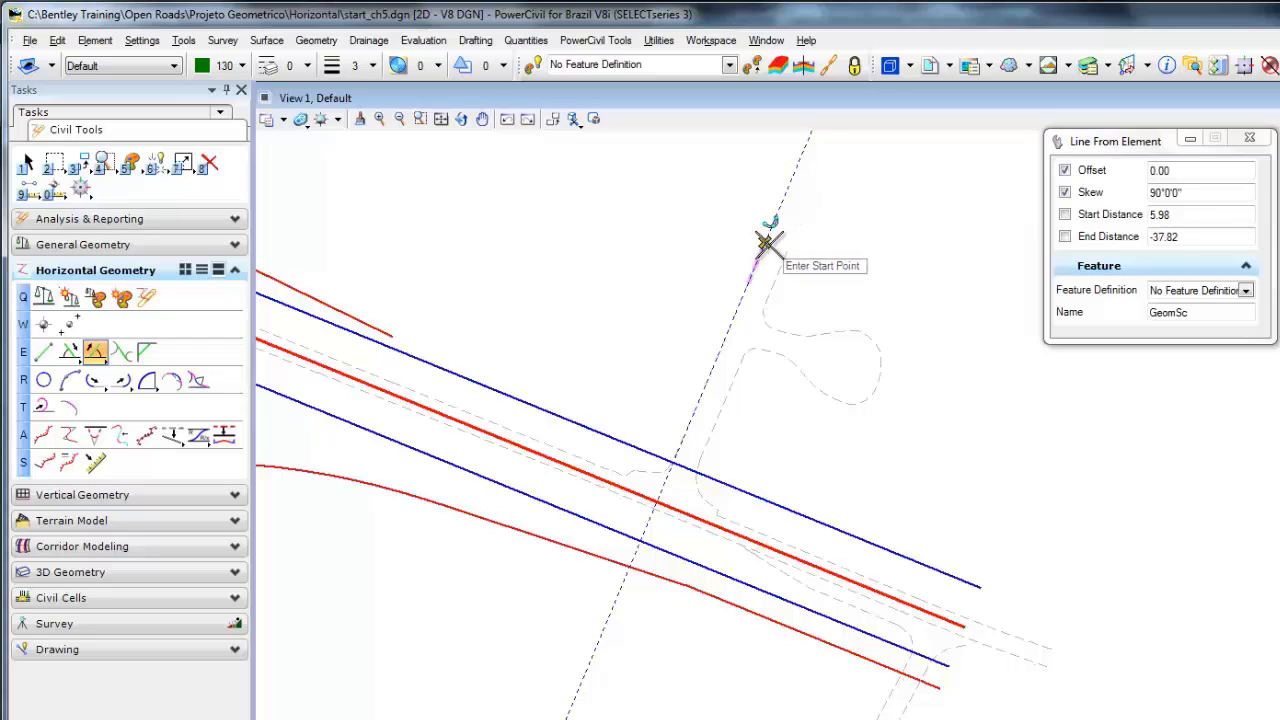
click(794, 232)
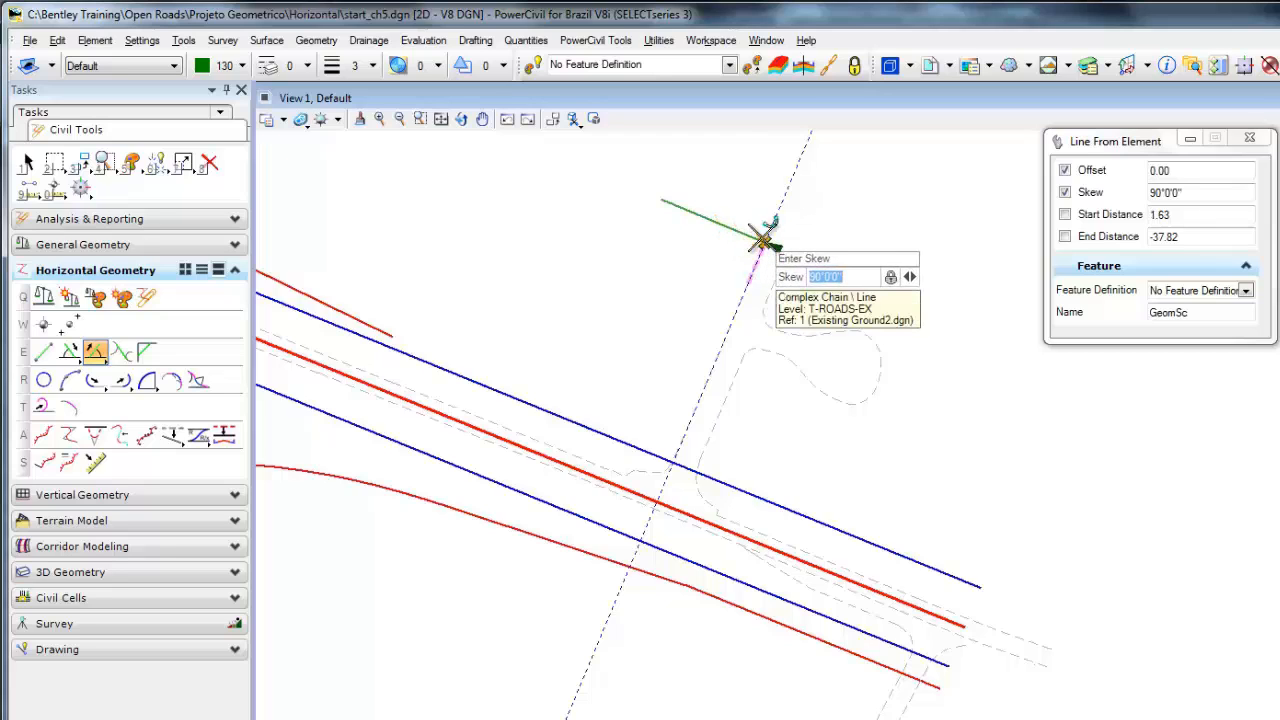
click(763, 241)
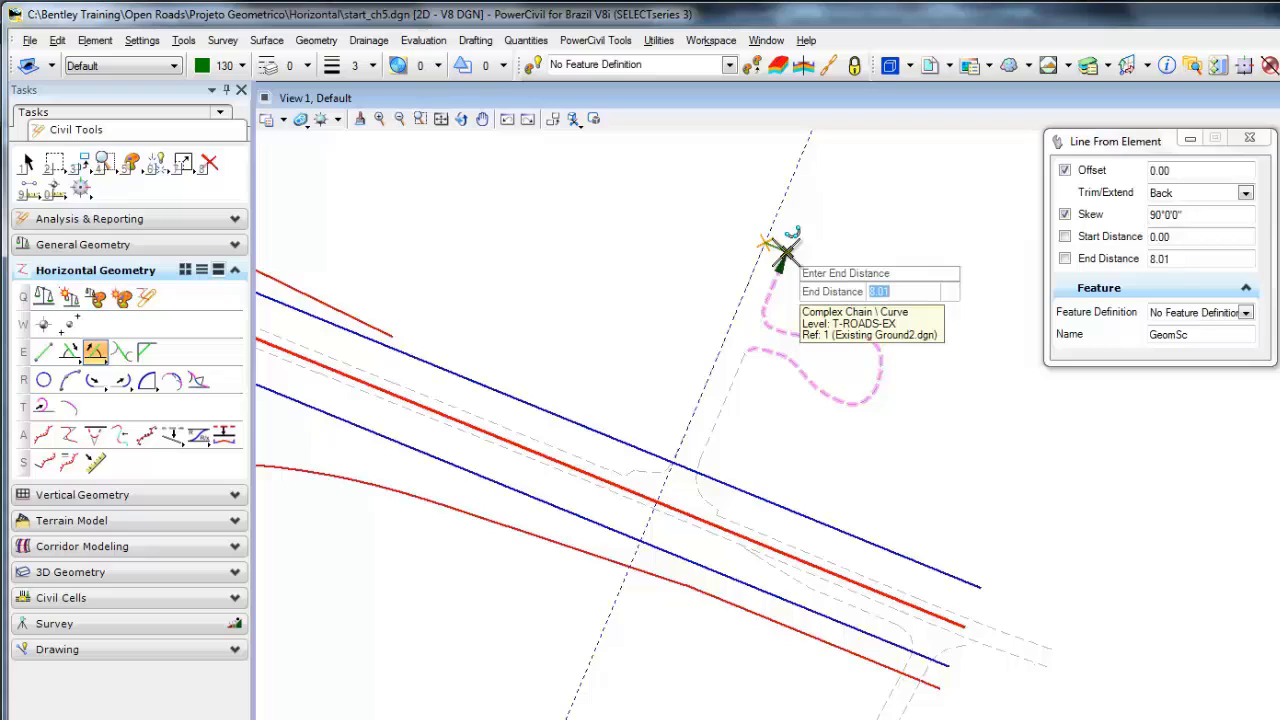
click(828, 249)
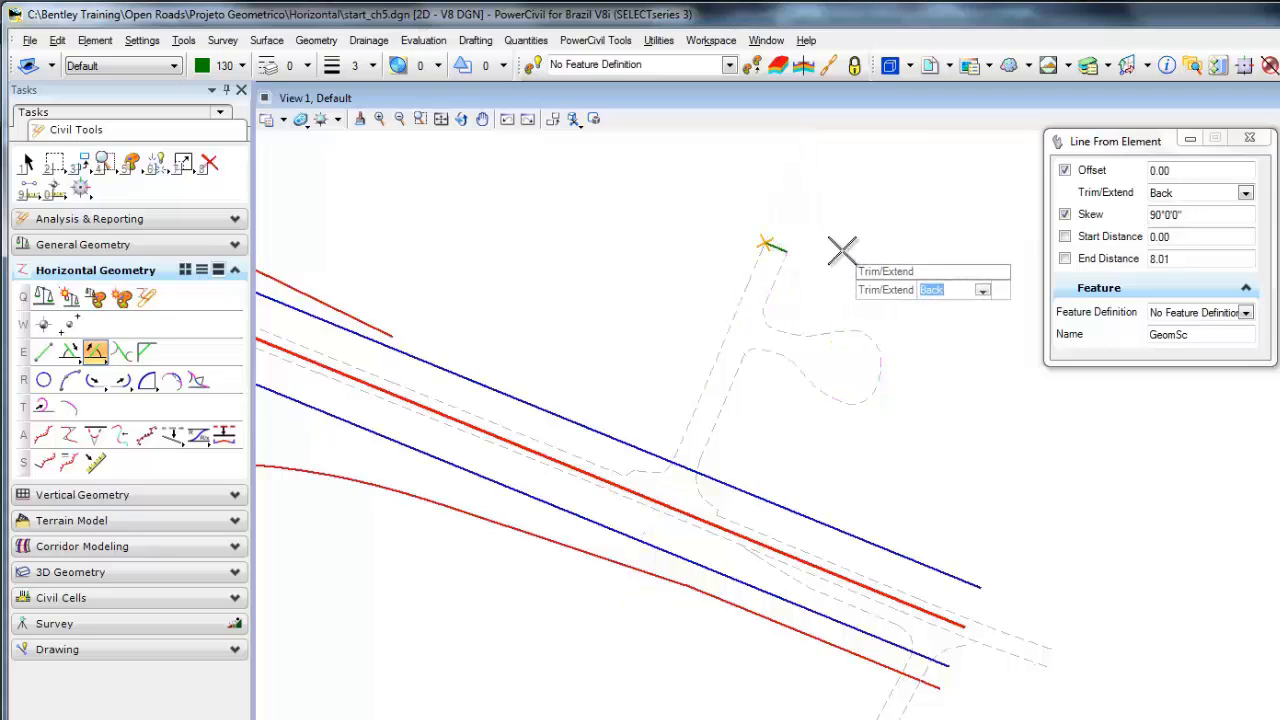
click(842, 250)
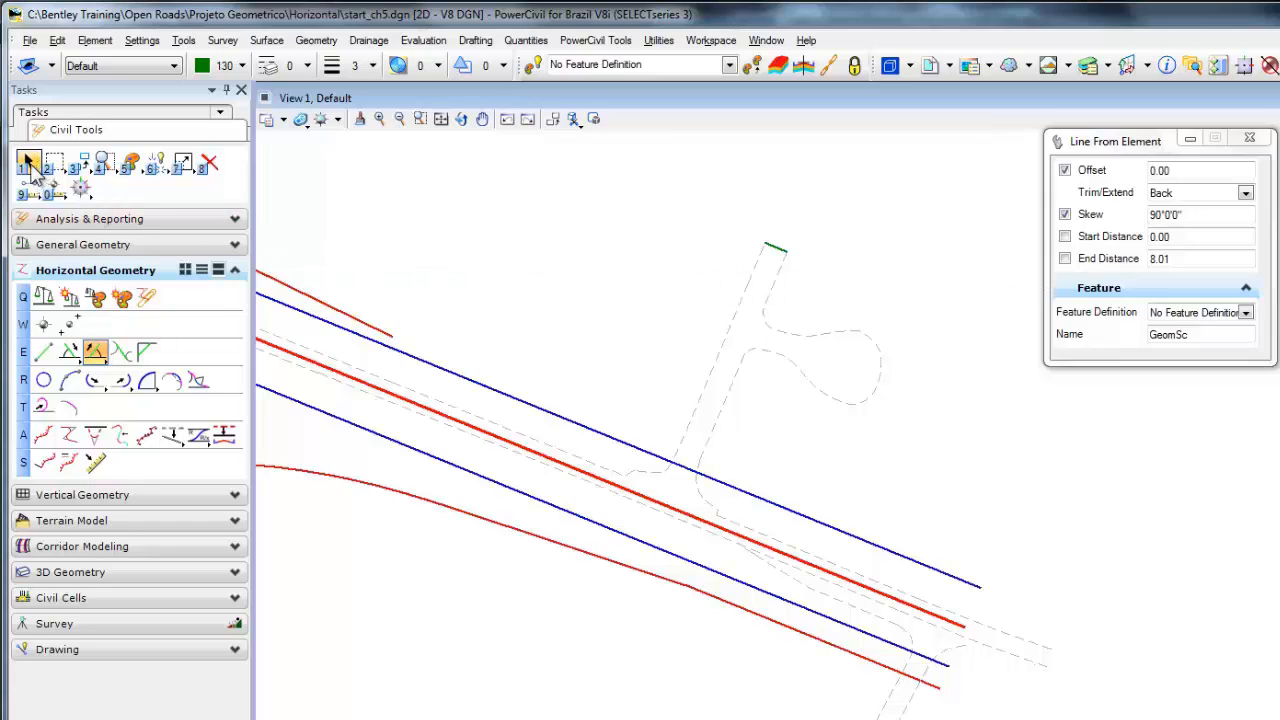
Shorten the line across the driveway's end so it stops about midway between the two dashed edges
click(28, 163)
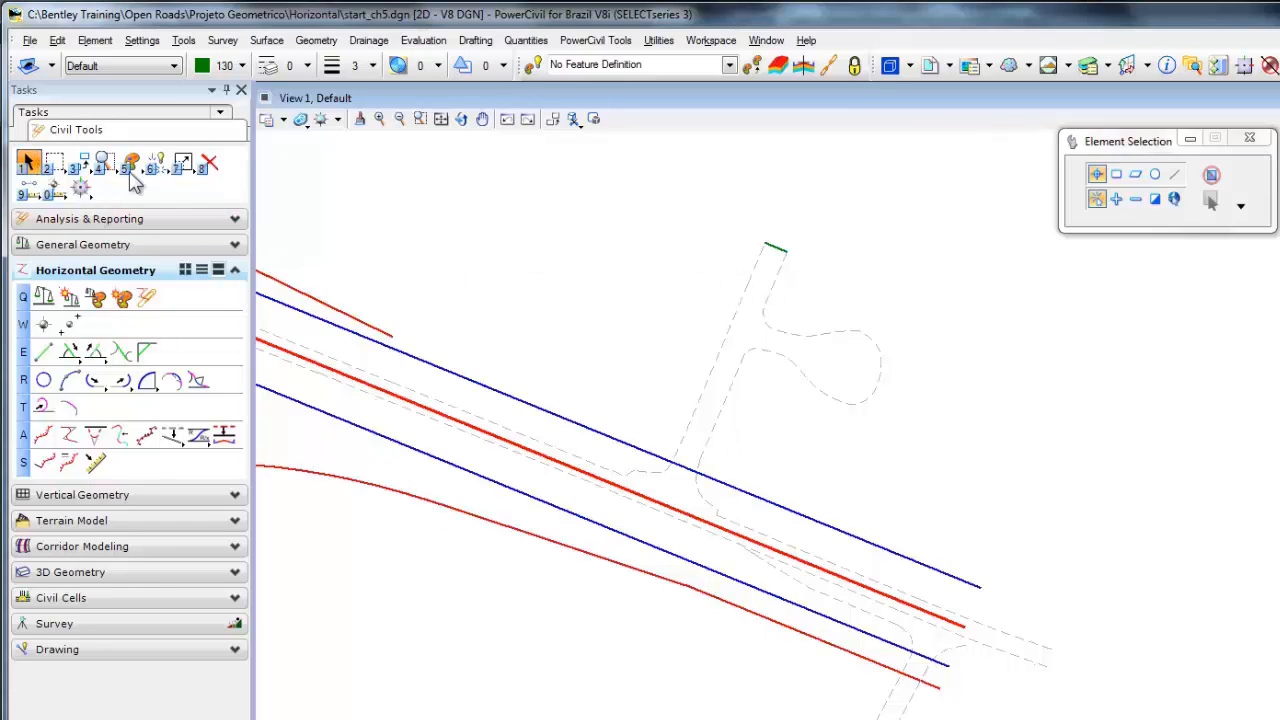
click(771, 251)
click(793, 238)
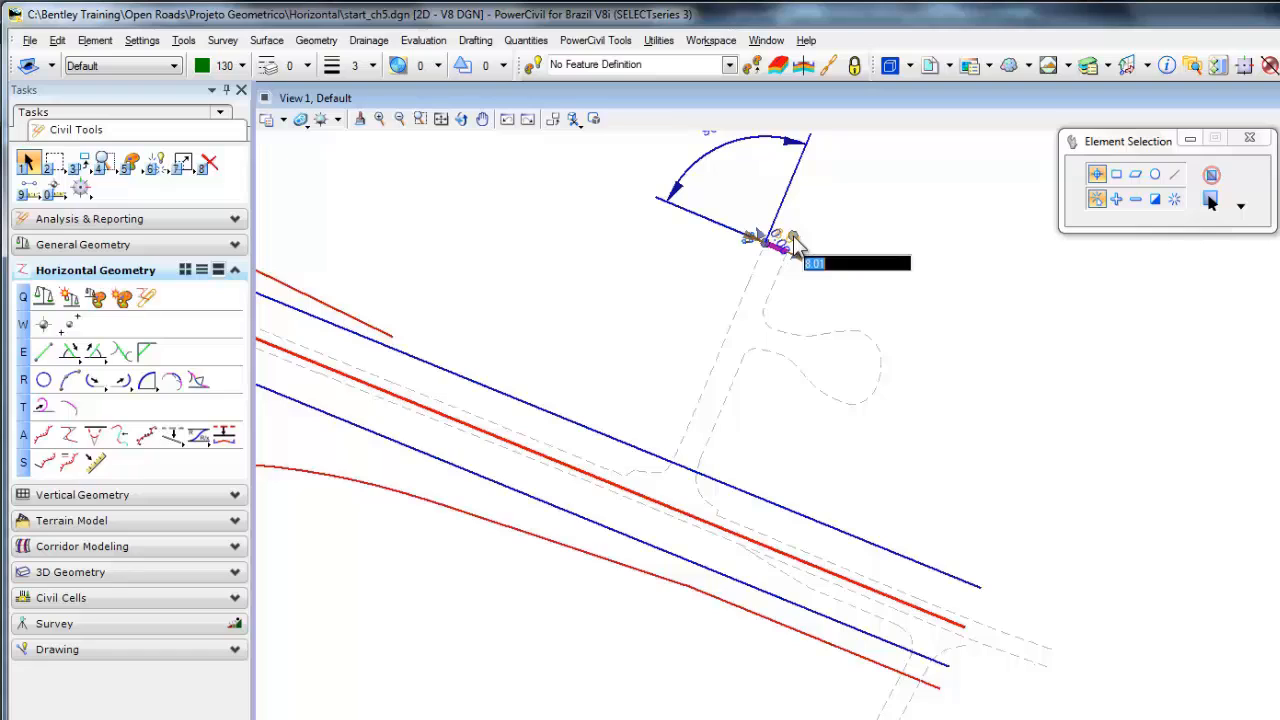
click(870, 219)
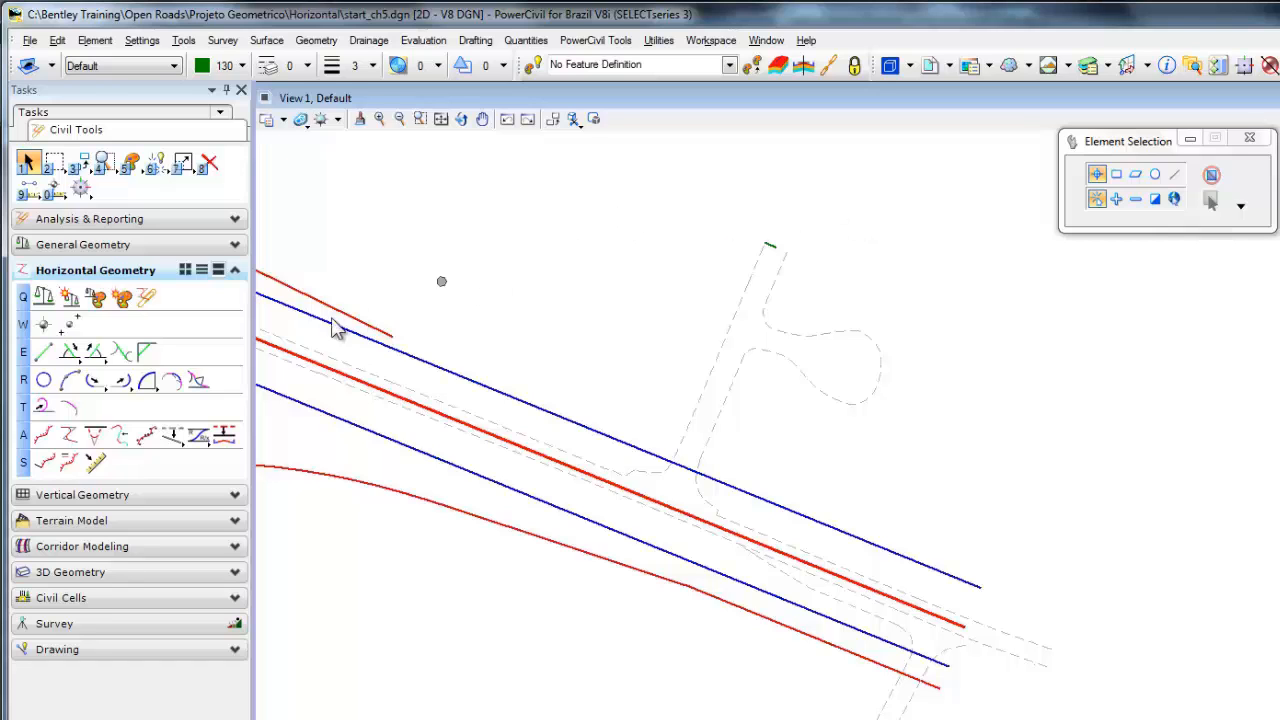
Draw a line from the free end of the short driveway-end line to the MAIN centerline, with offset 0.00, skew 90° and no trimming
click(66, 355)
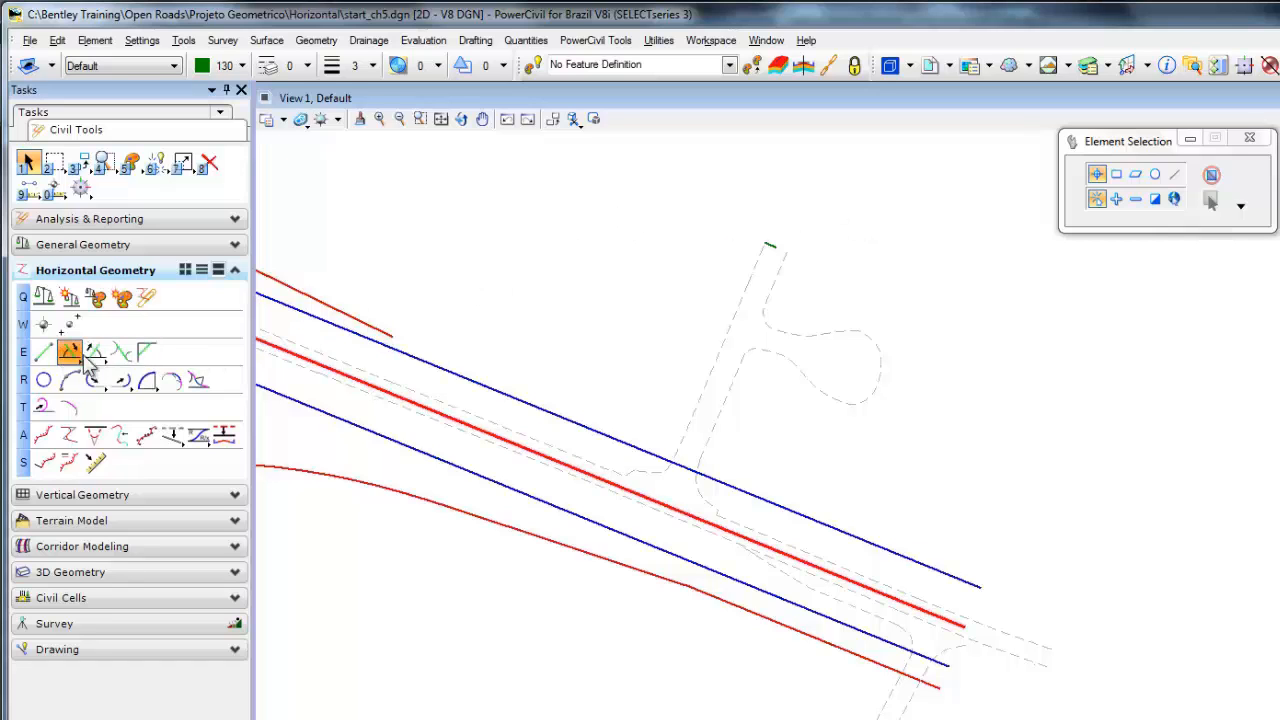
click(152, 466)
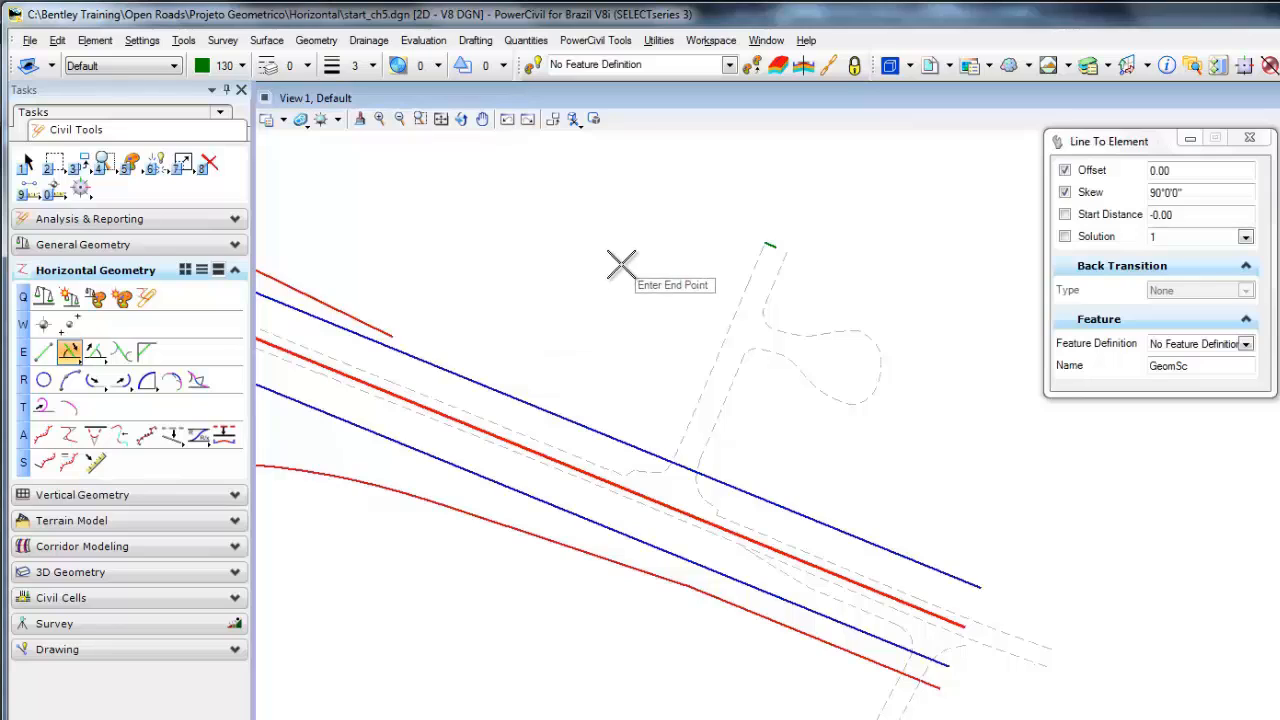
click(776, 247)
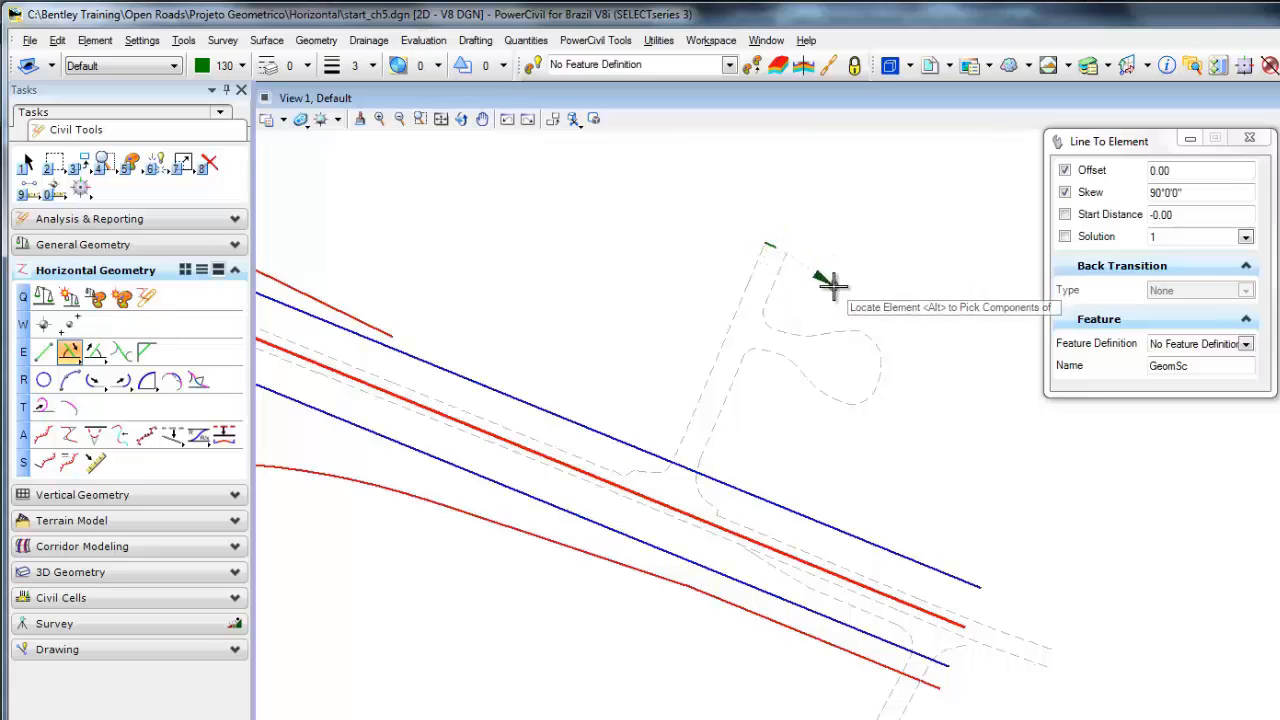
click(678, 508)
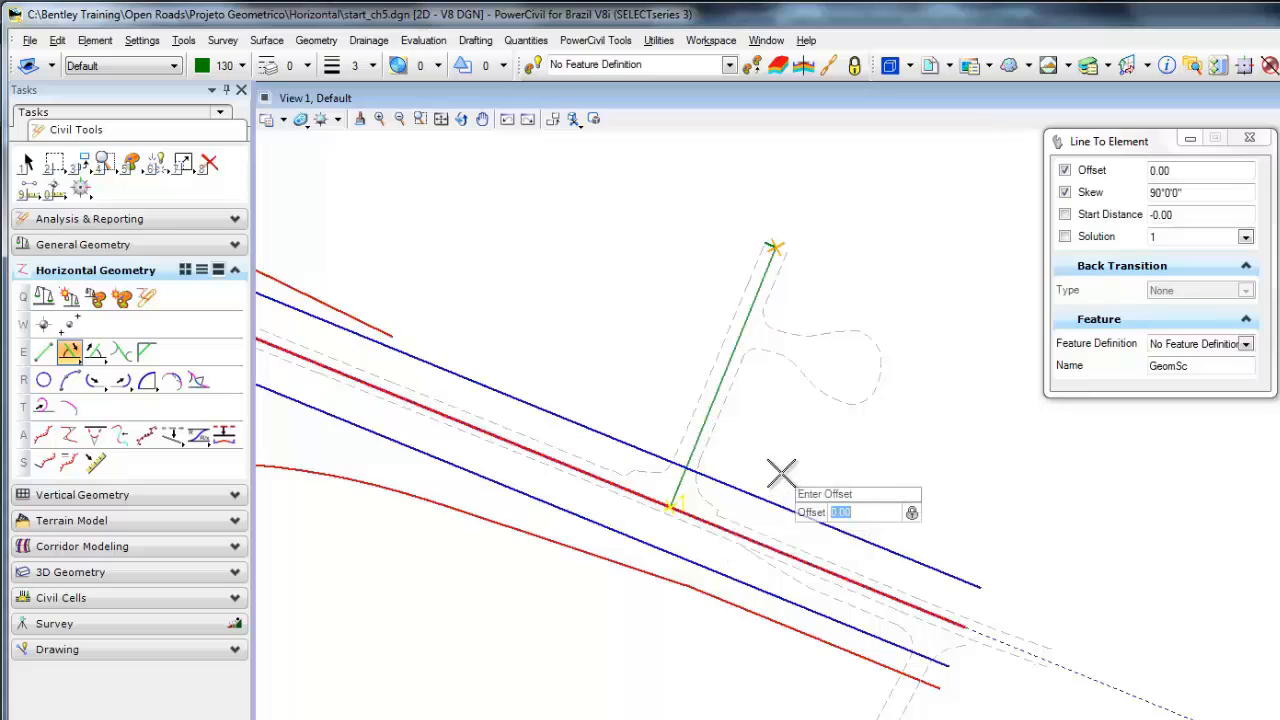
click(667, 360)
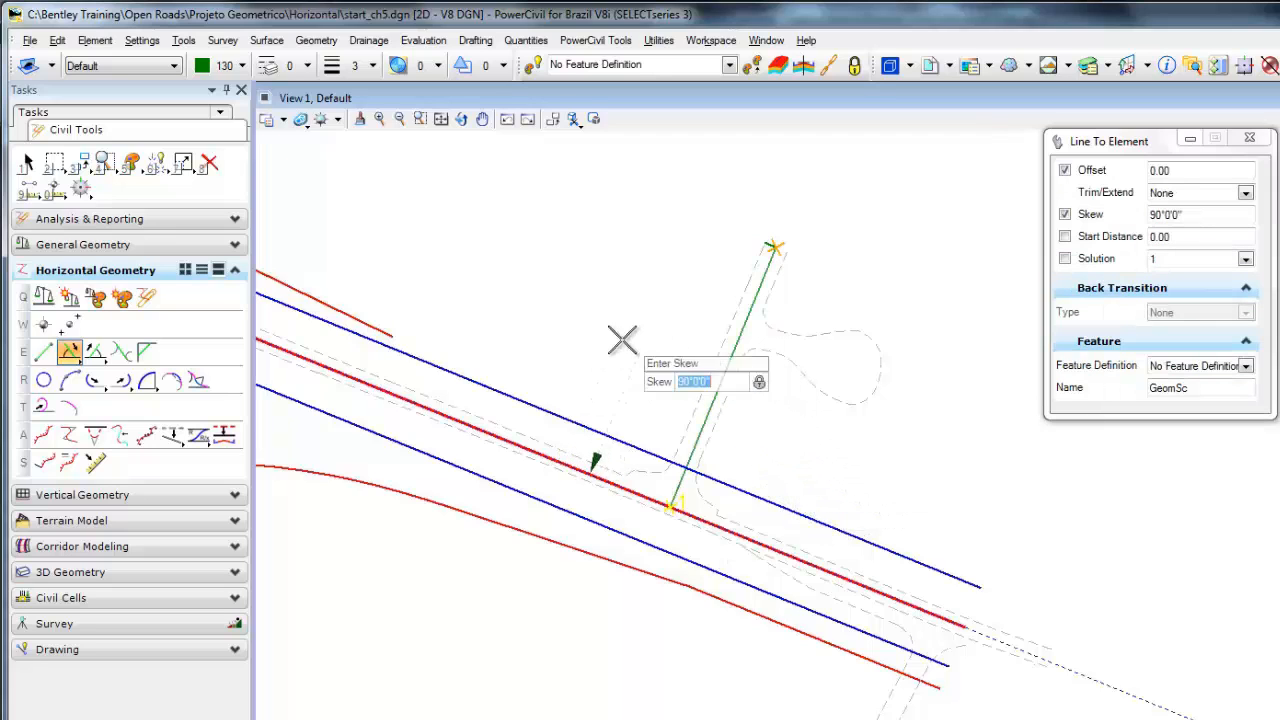
click(622, 340)
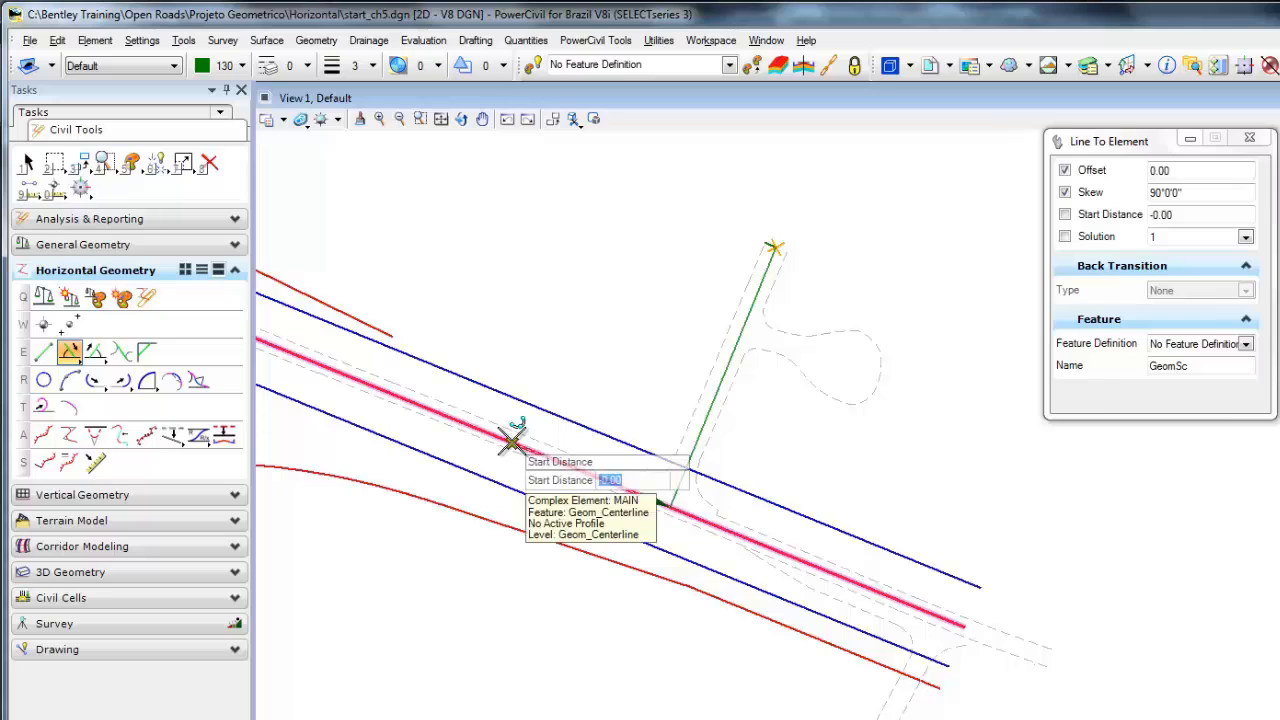
click(508, 439)
click(565, 337)
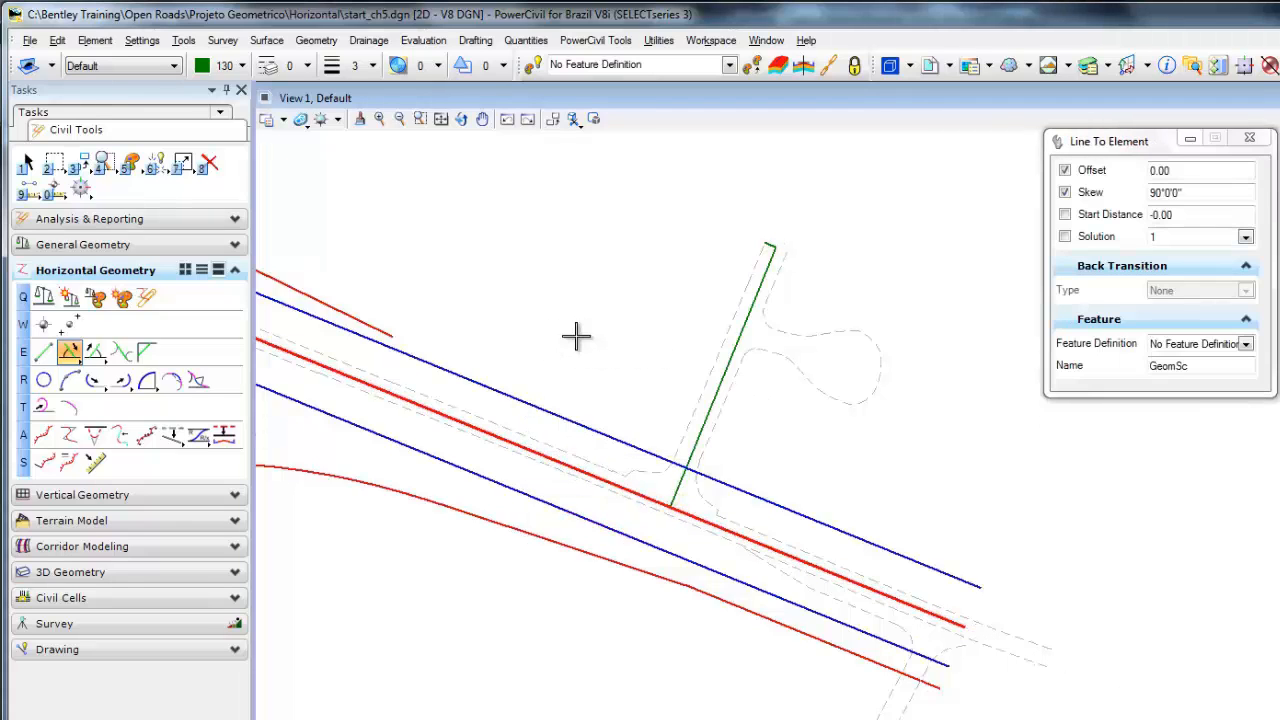
Create an unmirrored partial offset of -3.60 from the upper pavement edge, running about 108.29 from the ramp's end to the new driveway line
click(173, 440)
click(262, 471)
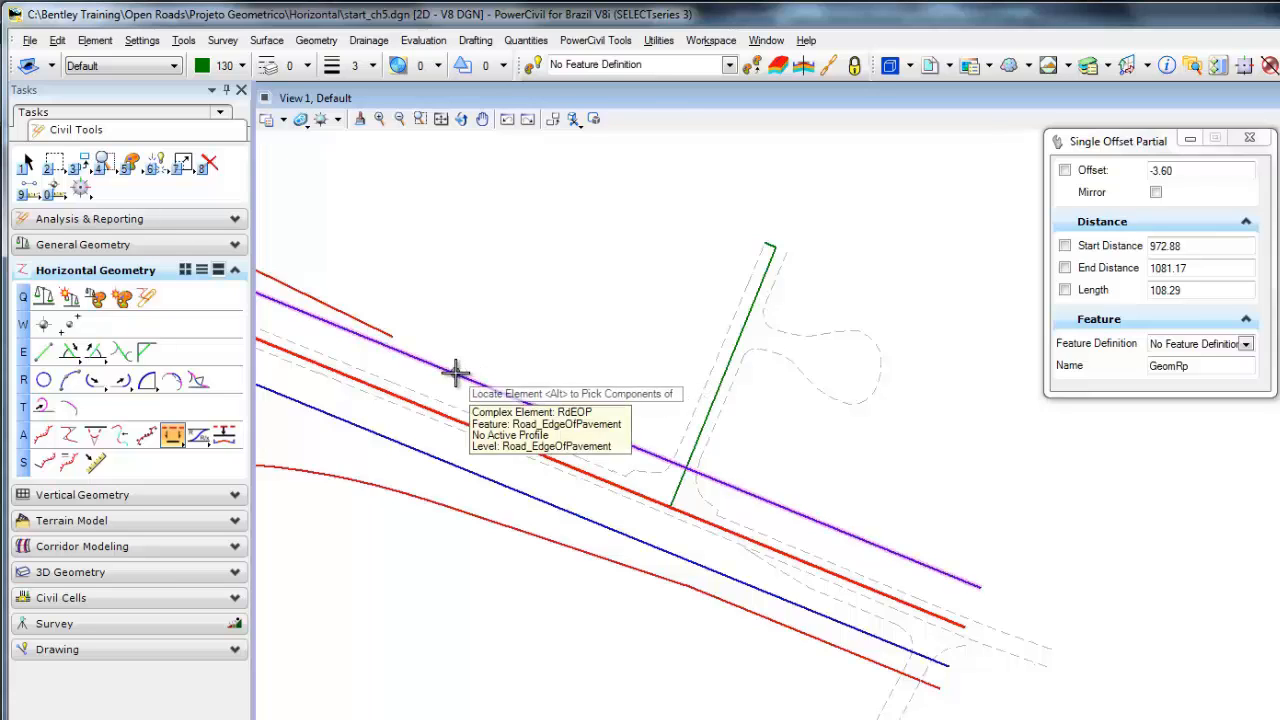
click(455, 372)
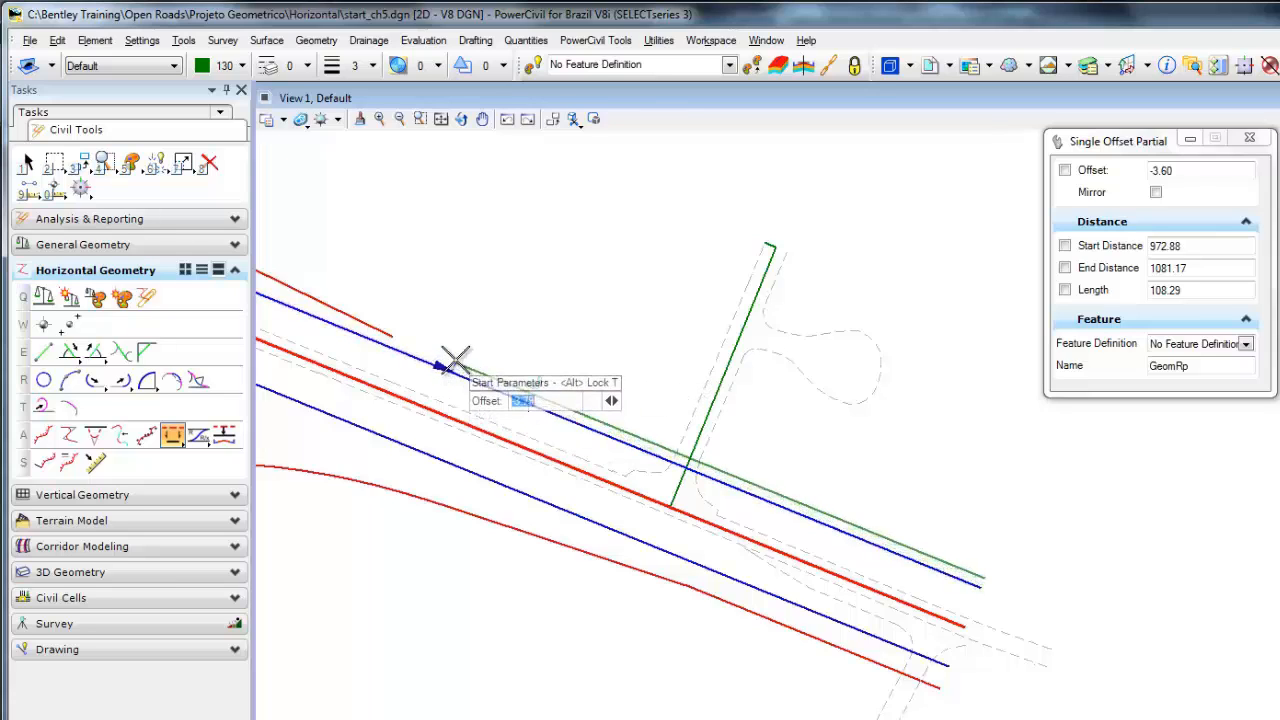
click(391, 337)
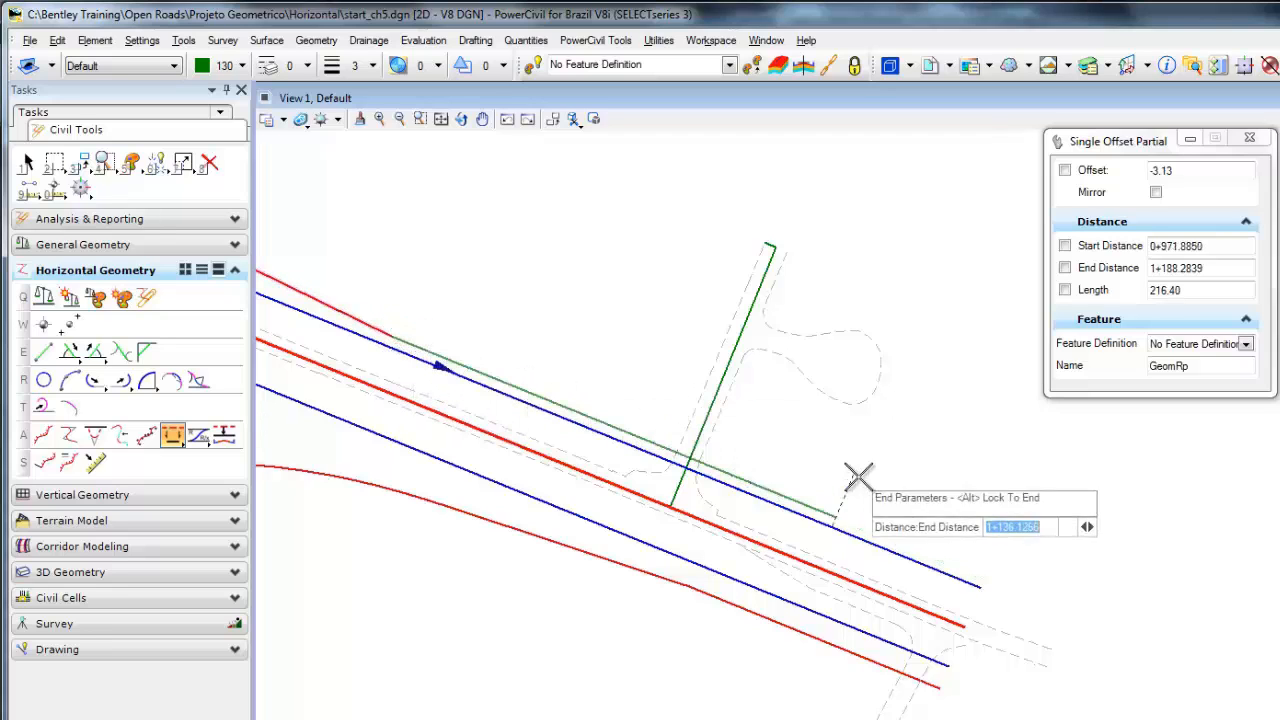
click(715, 373)
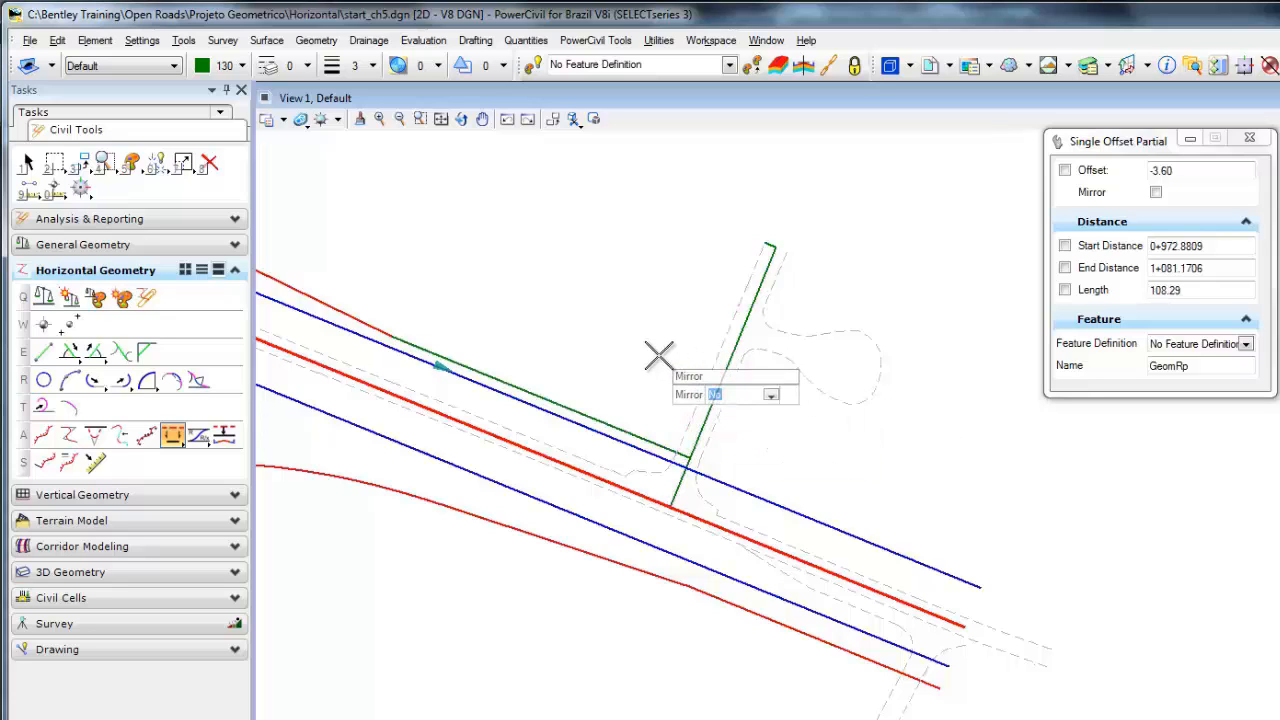
click(640, 350)
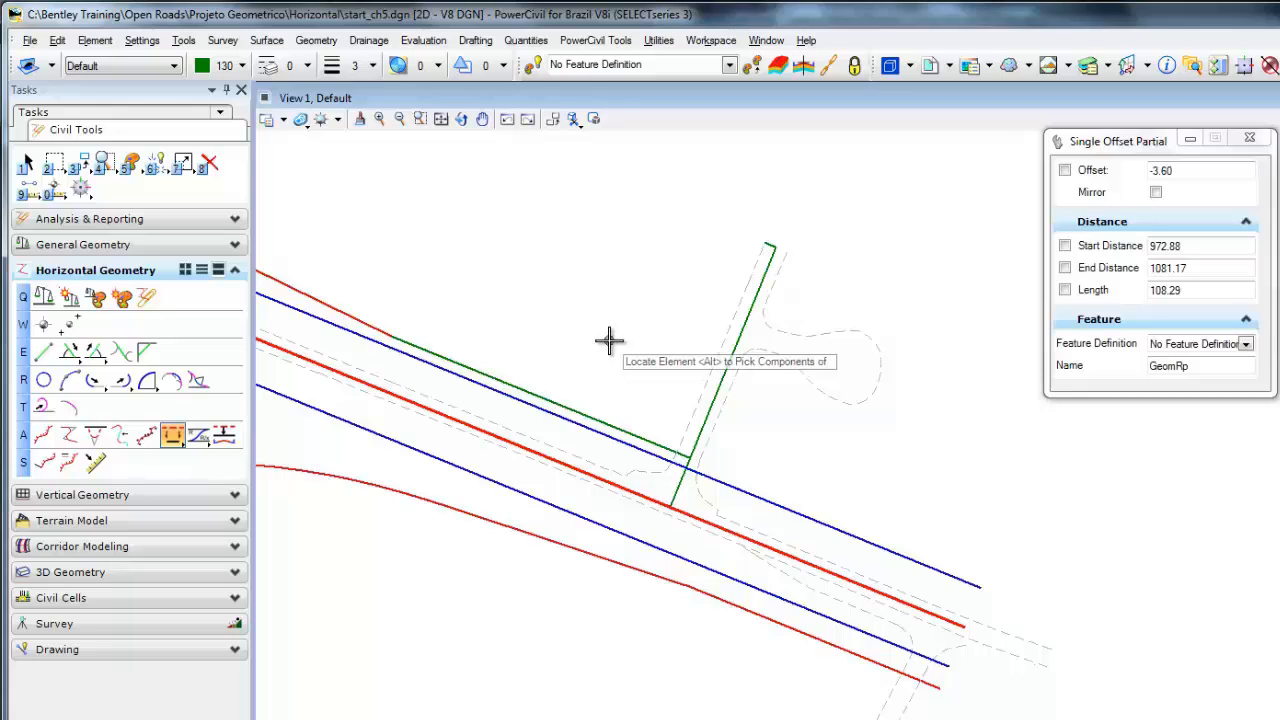
Choose Road_EdgeOfPavement as the feature definition and make it the active feature for new elements
click(729, 66)
click(559, 100)
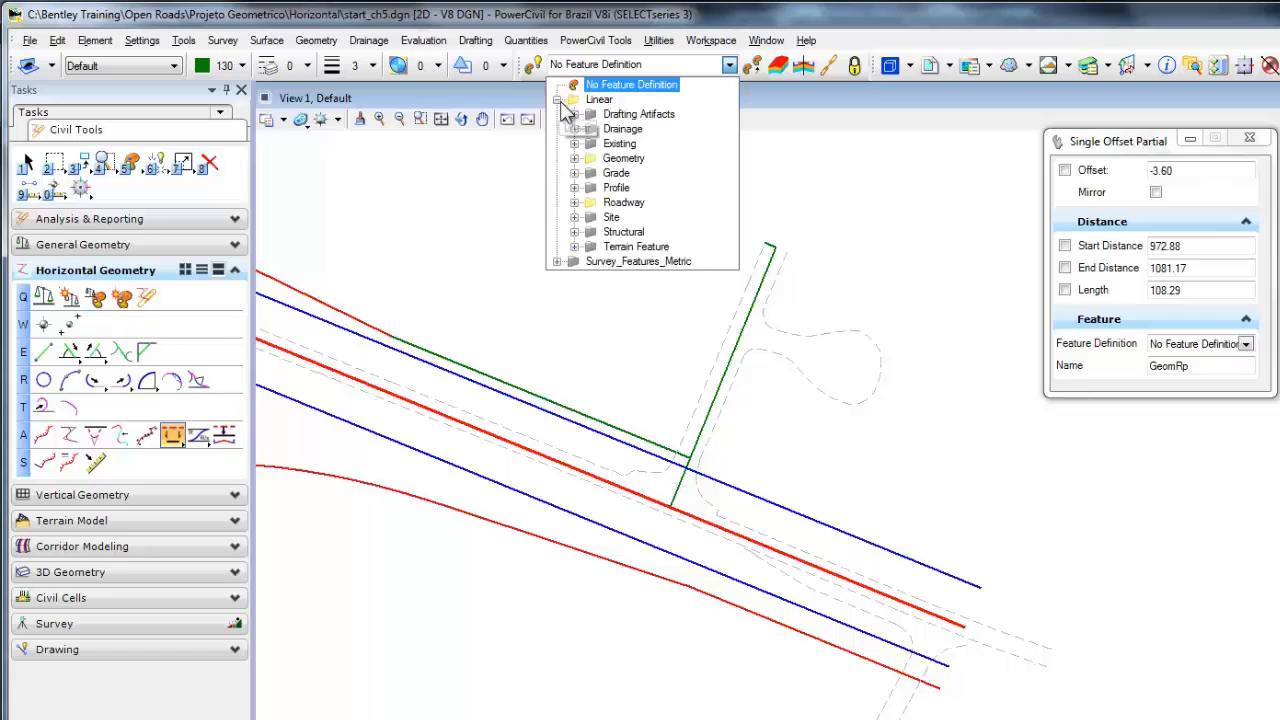
click(575, 159)
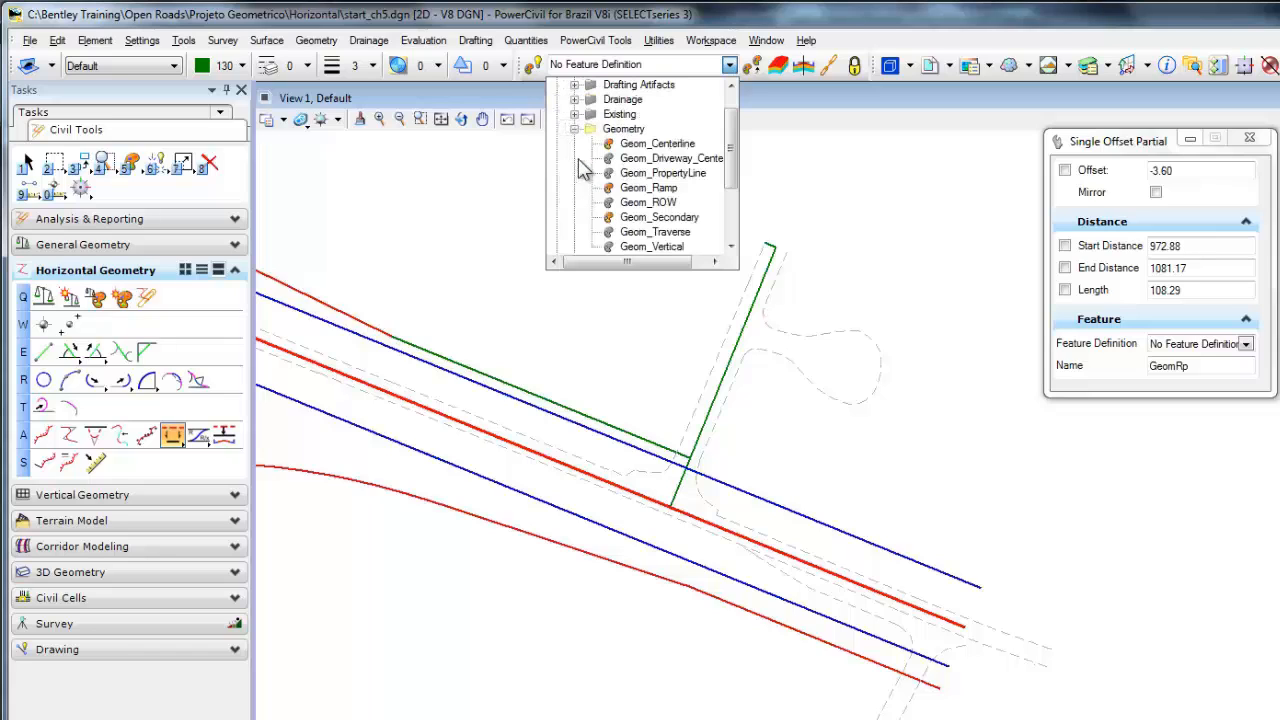
click(733, 218)
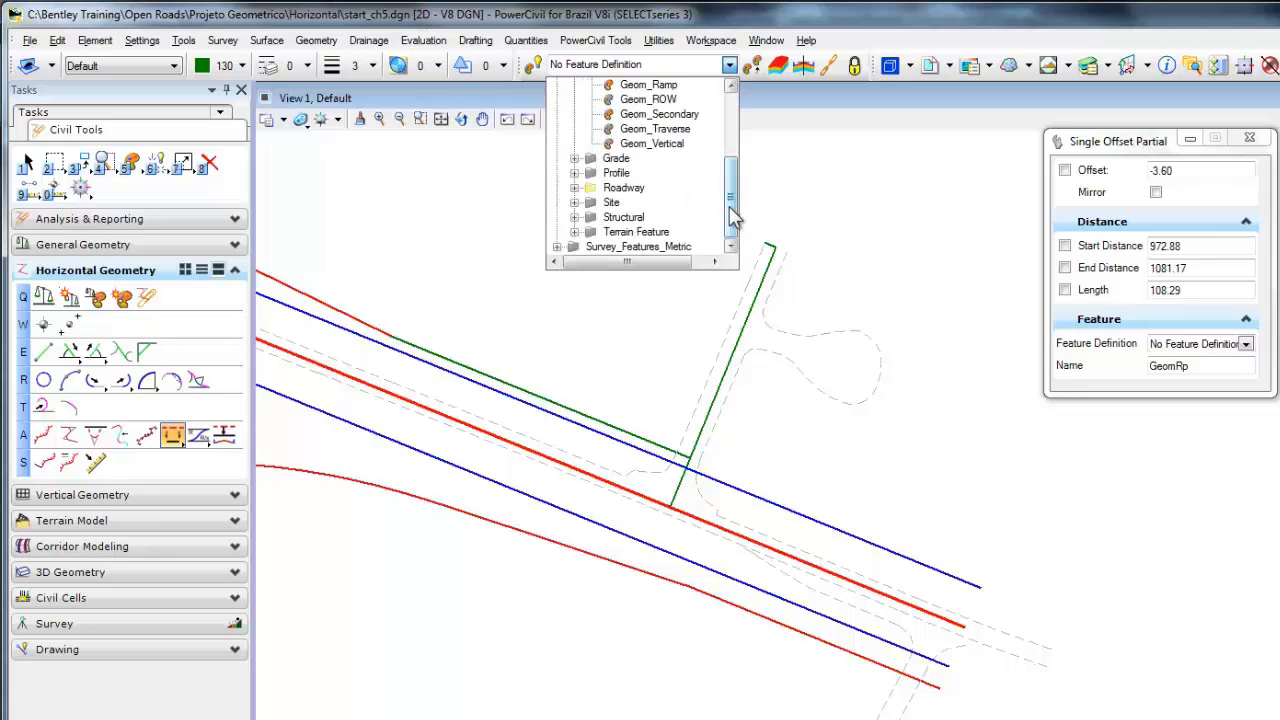
click(576, 188)
click(650, 217)
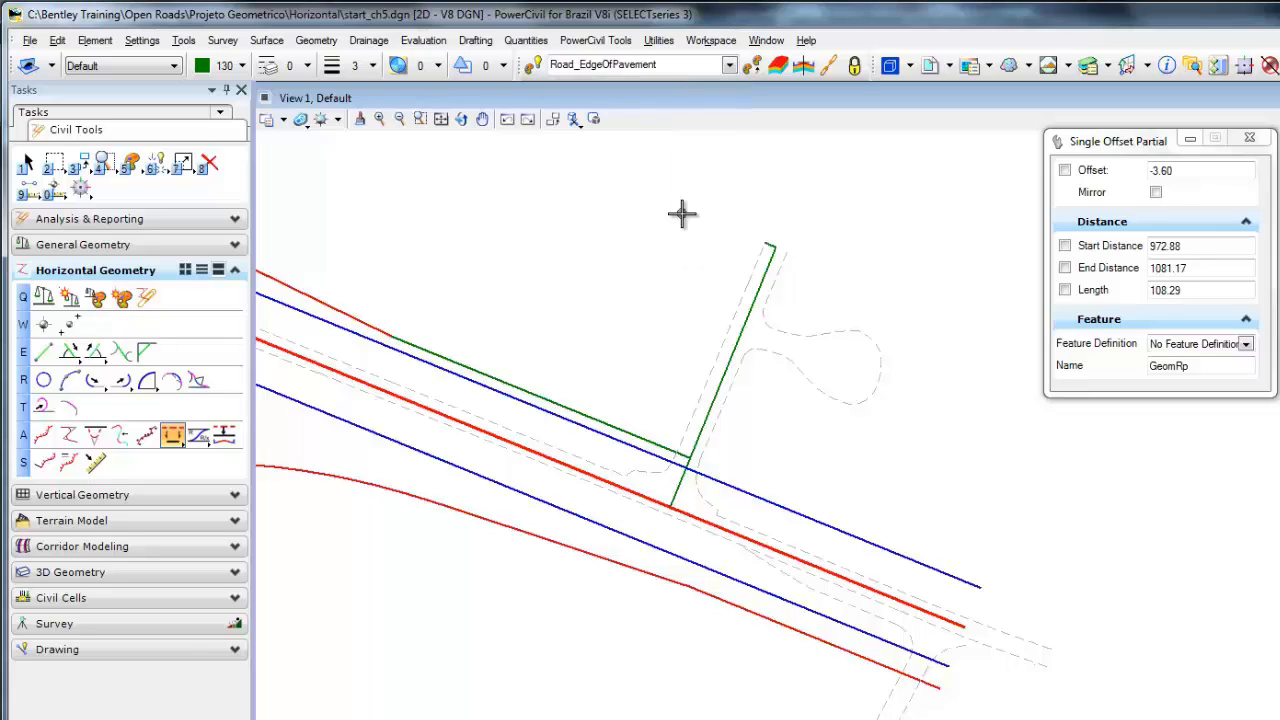
click(533, 68)
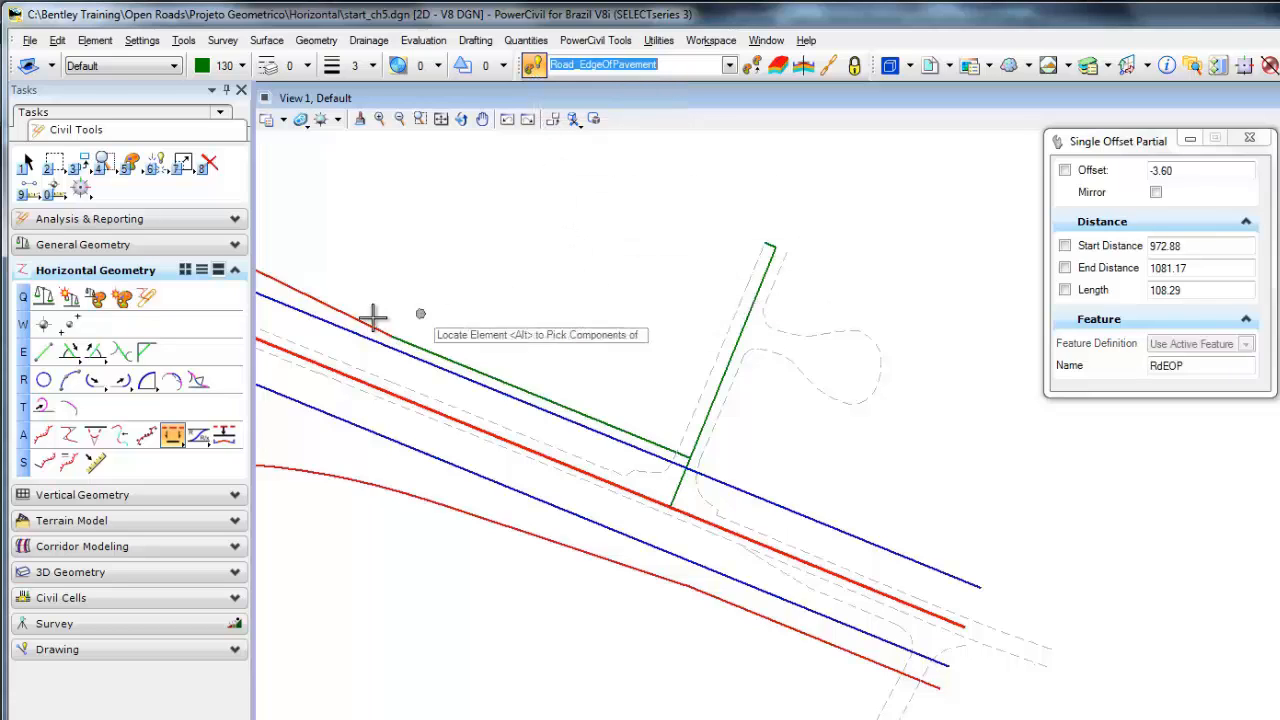
Join the driveway's left dashed edge to the partial offset with a 25.00 radius simple arc, using trim option Both
click(147, 380)
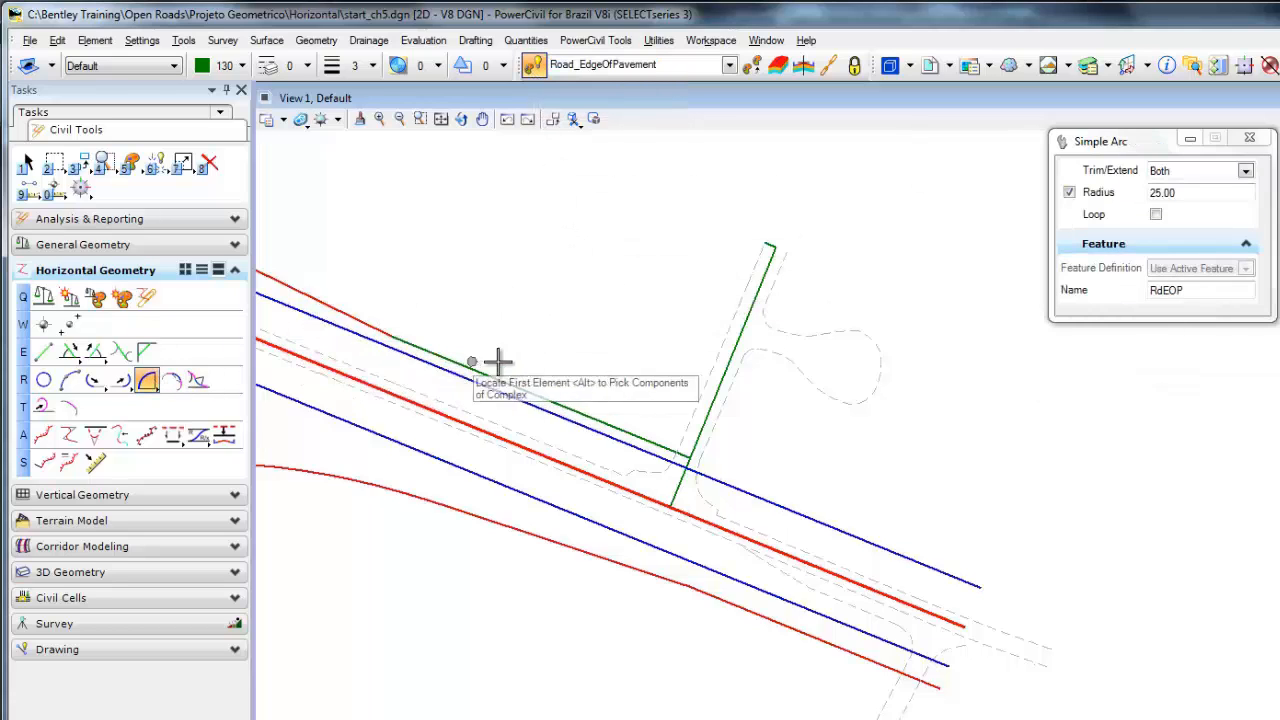
click(690, 411)
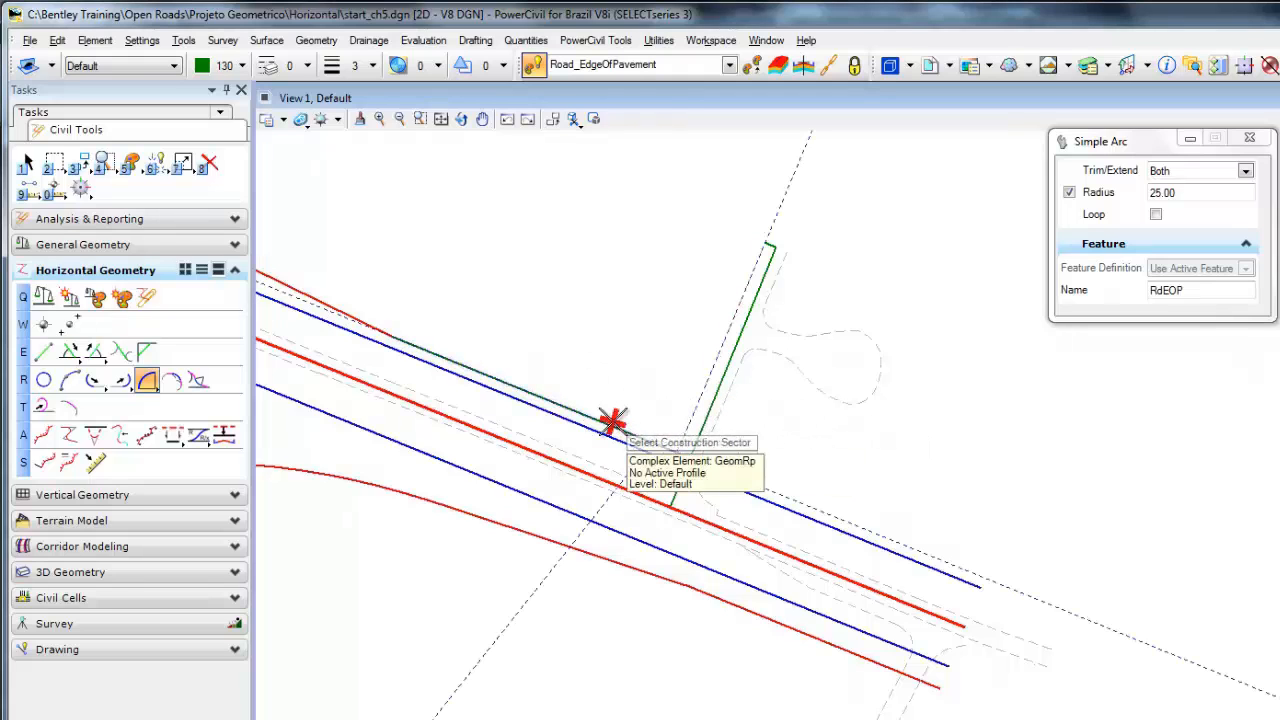
click(614, 422)
key(Return)
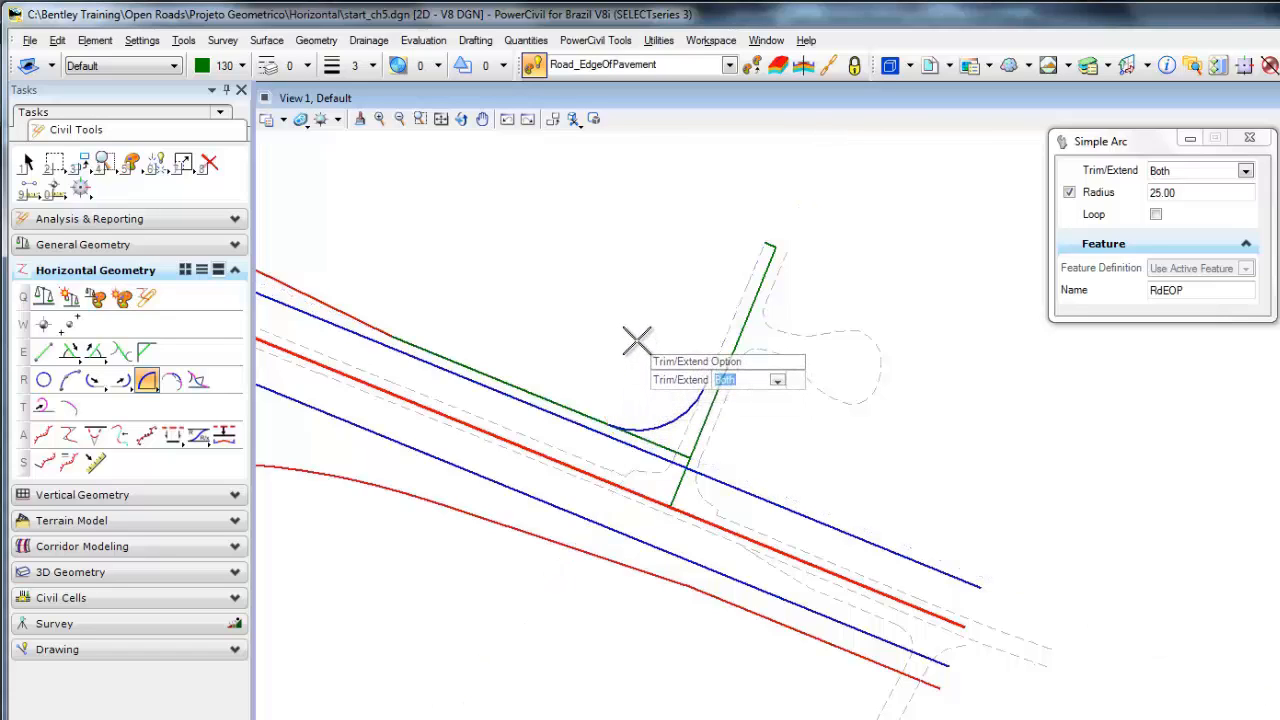
click(637, 341)
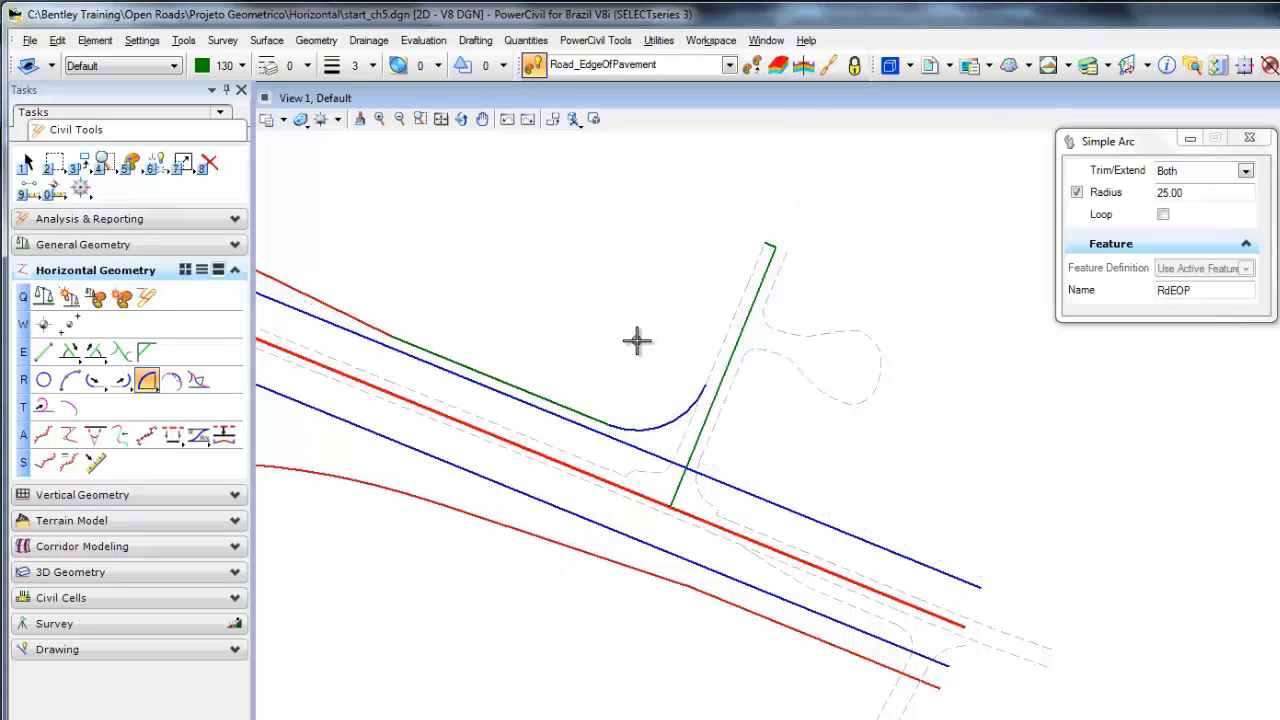
Add a 25.00 radius simple arc between the driveway's right dashed edge and the partial offset's extension, using trim option Both
click(720, 421)
click(655, 440)
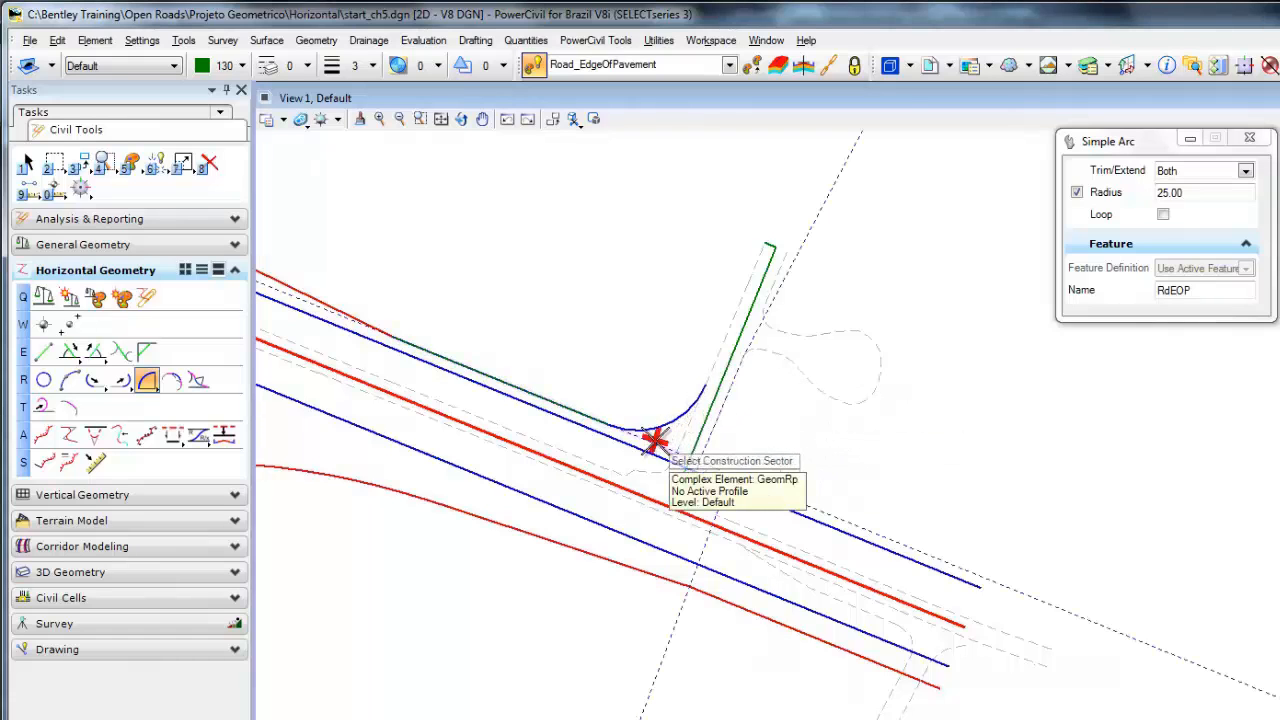
click(812, 443)
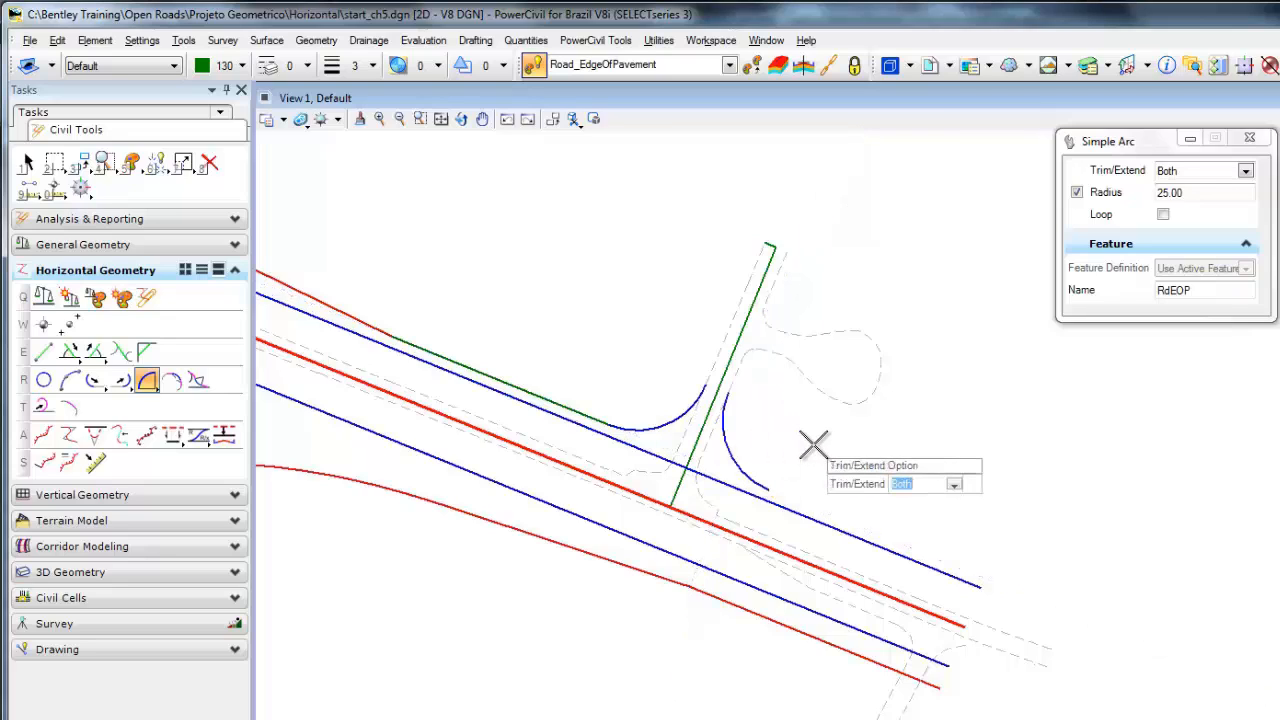
click(812, 443)
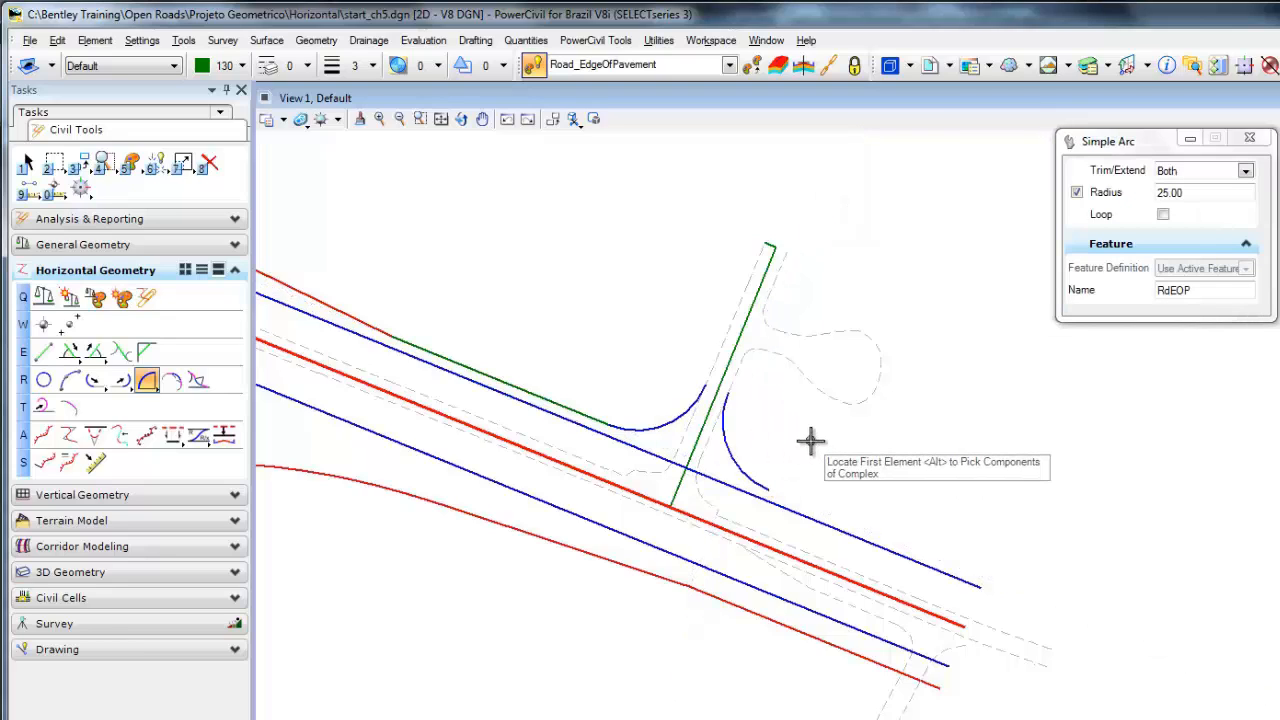
Create a variable offset taper along the upper pavement edge, from offset 0.00 at its end to -3.60 at the right driveway arc's end
click(172, 435)
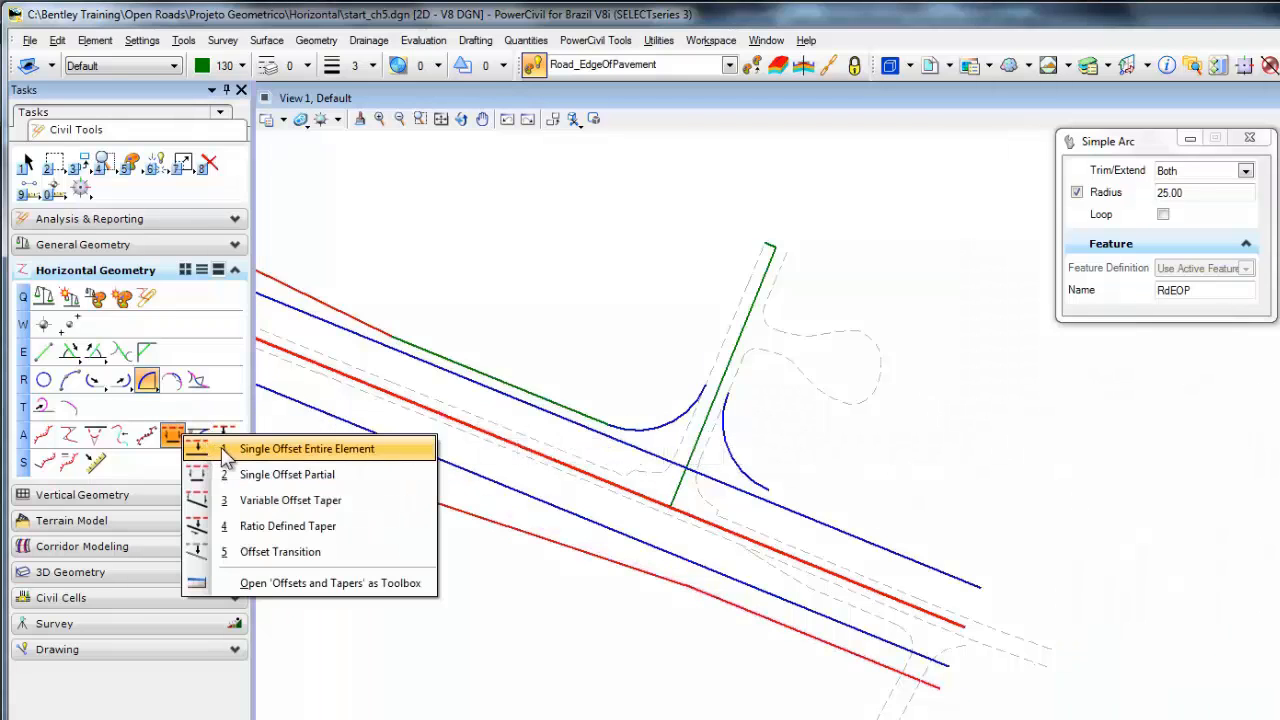
click(366, 510)
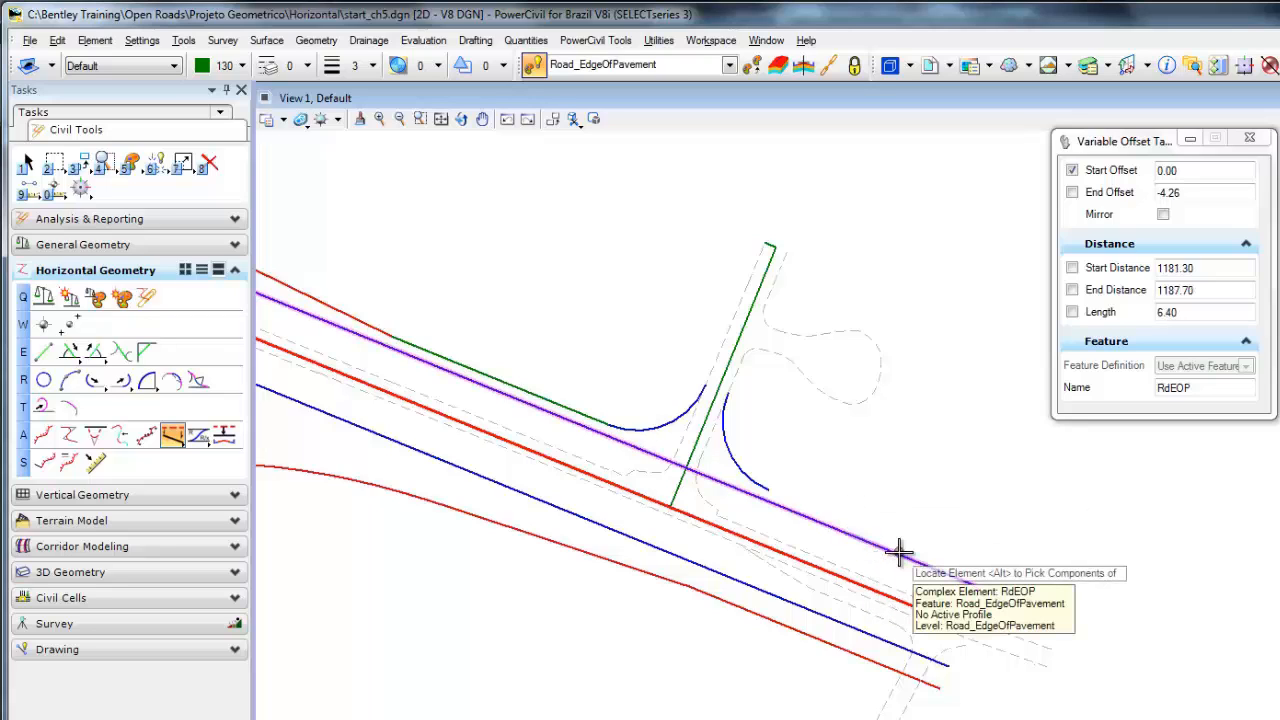
click(899, 551)
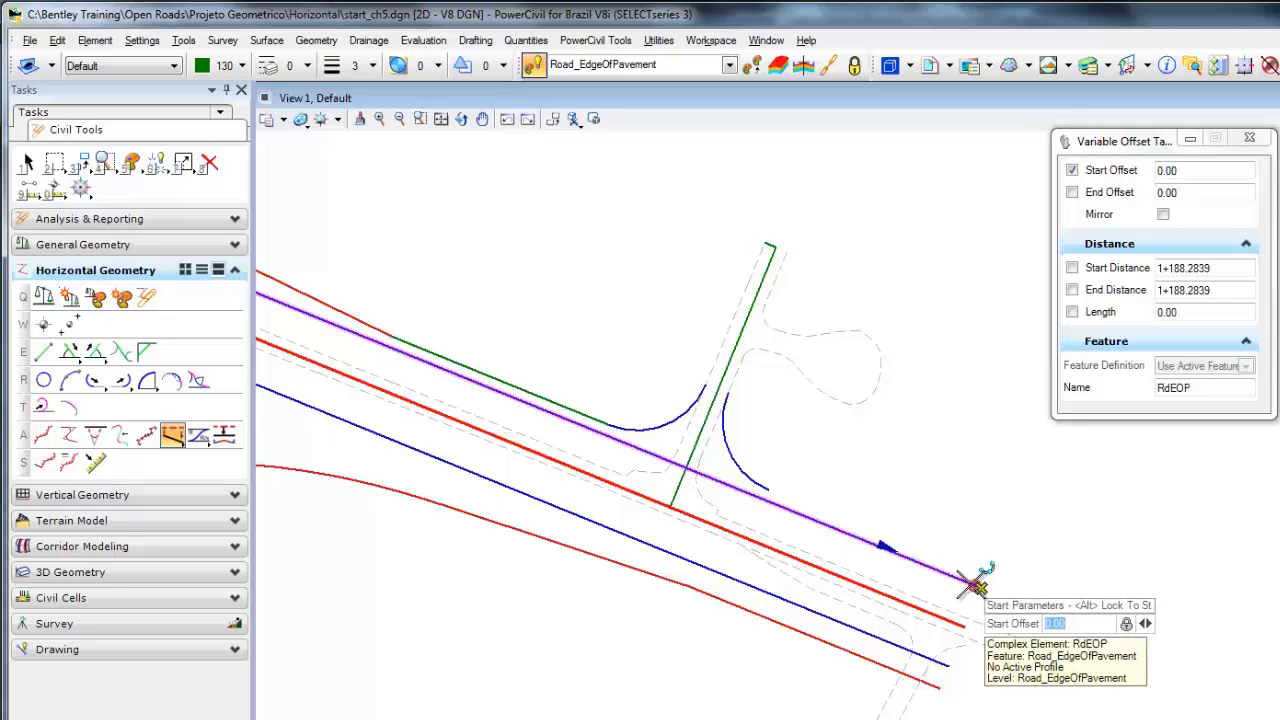
click(964, 562)
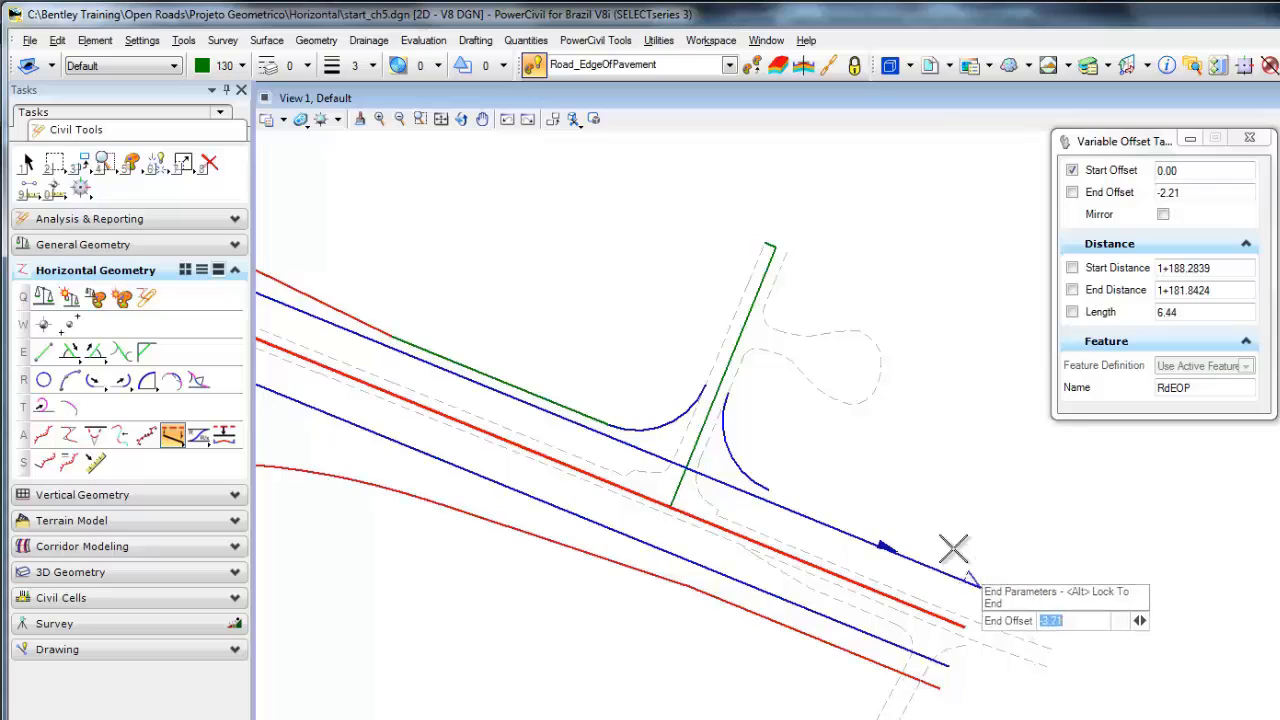
click(770, 487)
click(796, 465)
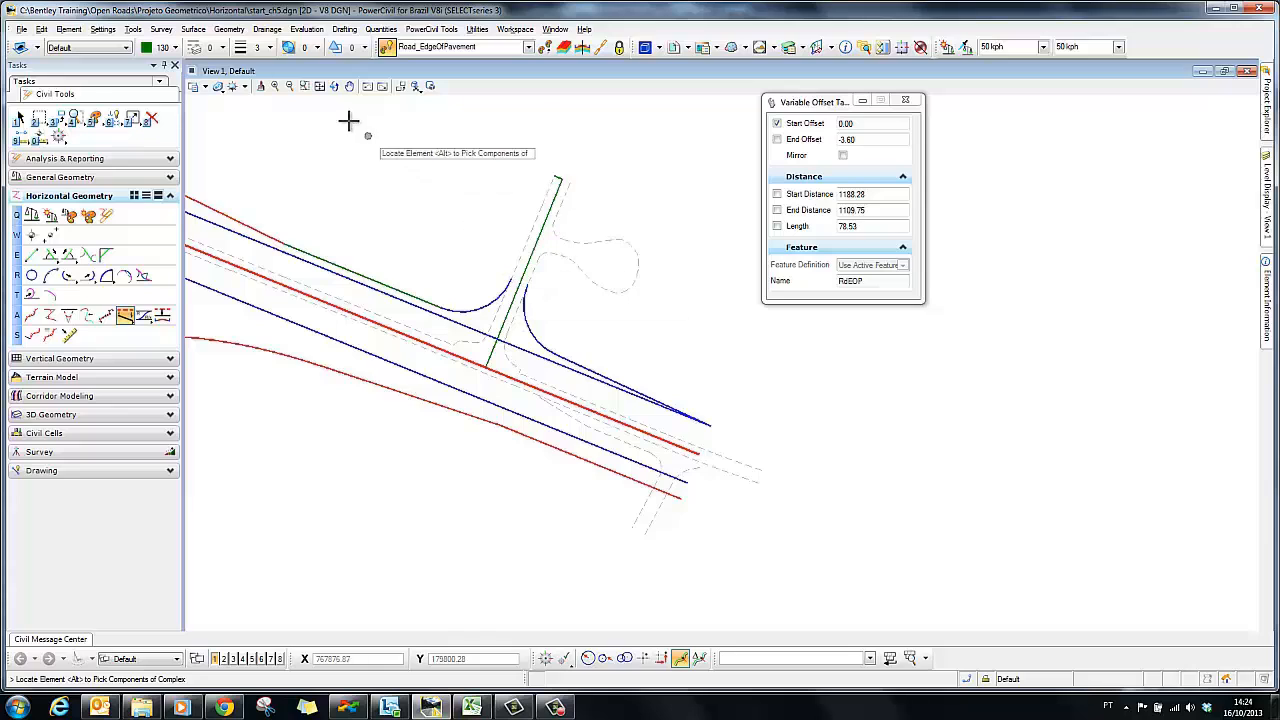
Set the active design standard to Two Steps below Desirable Minimum at 50 kph for a Reverse Transition near the western side road
click(320, 87)
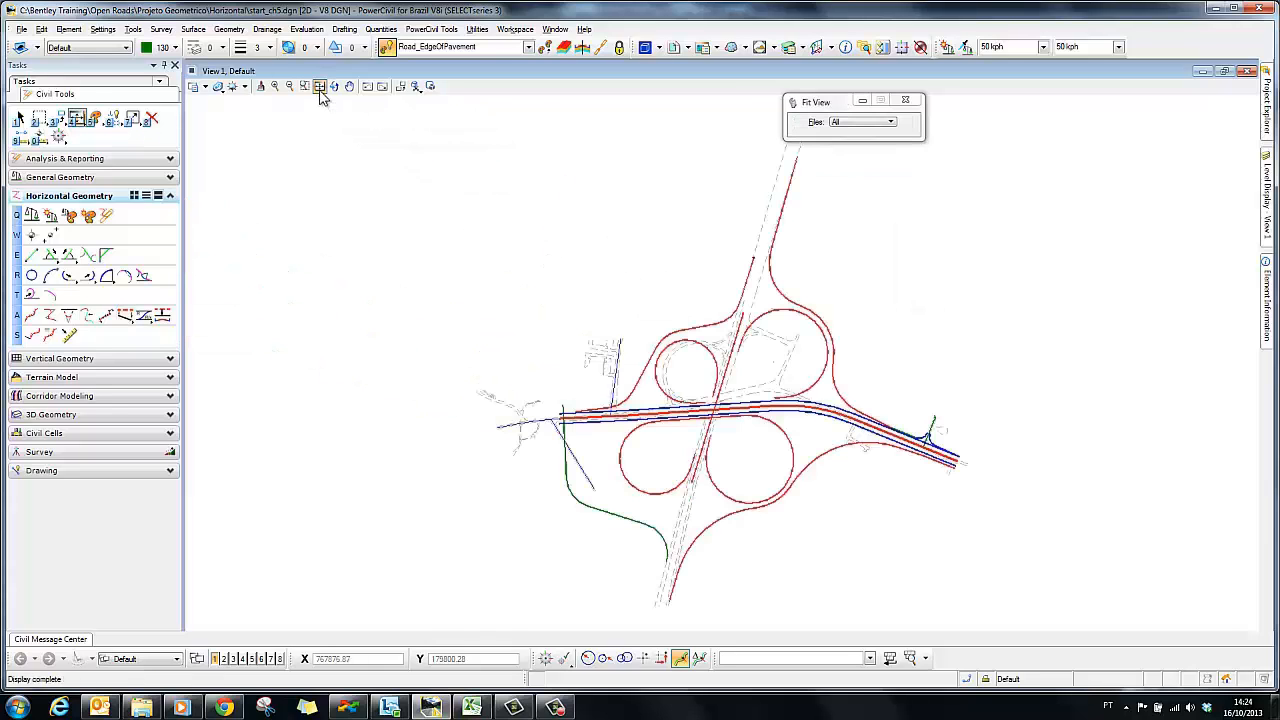
click(305, 87)
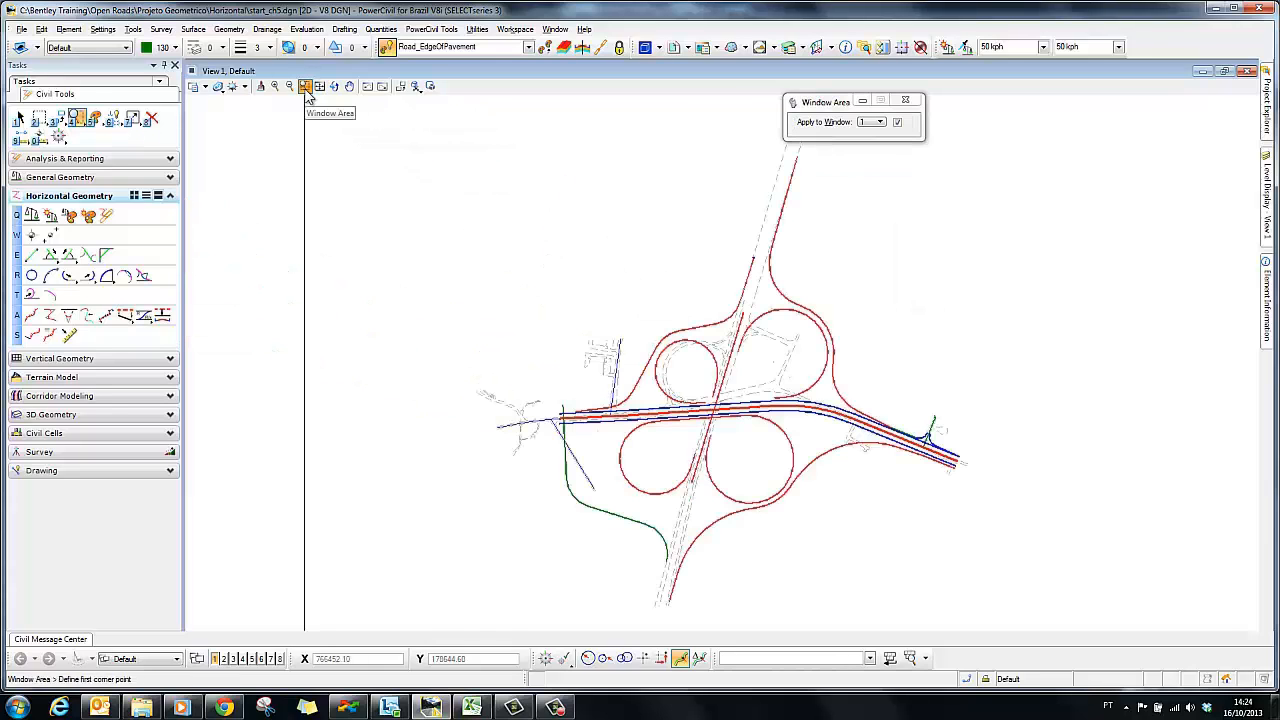
click(541, 335)
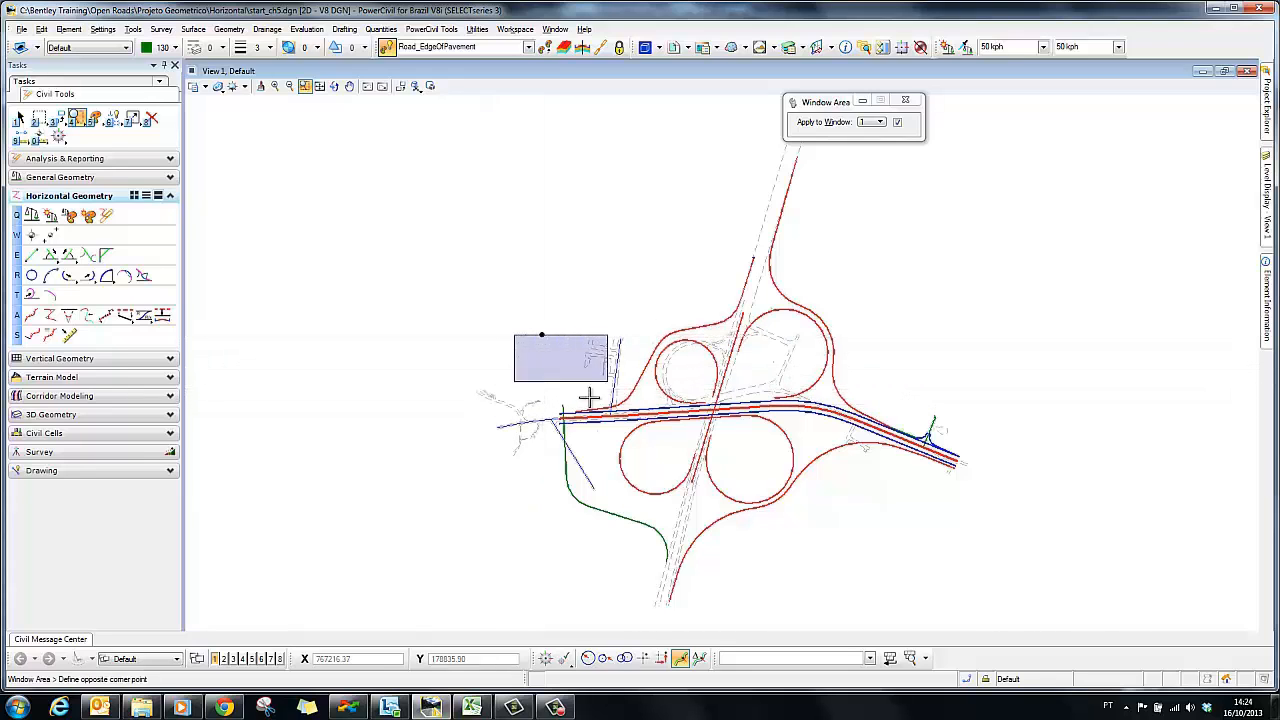
click(678, 445)
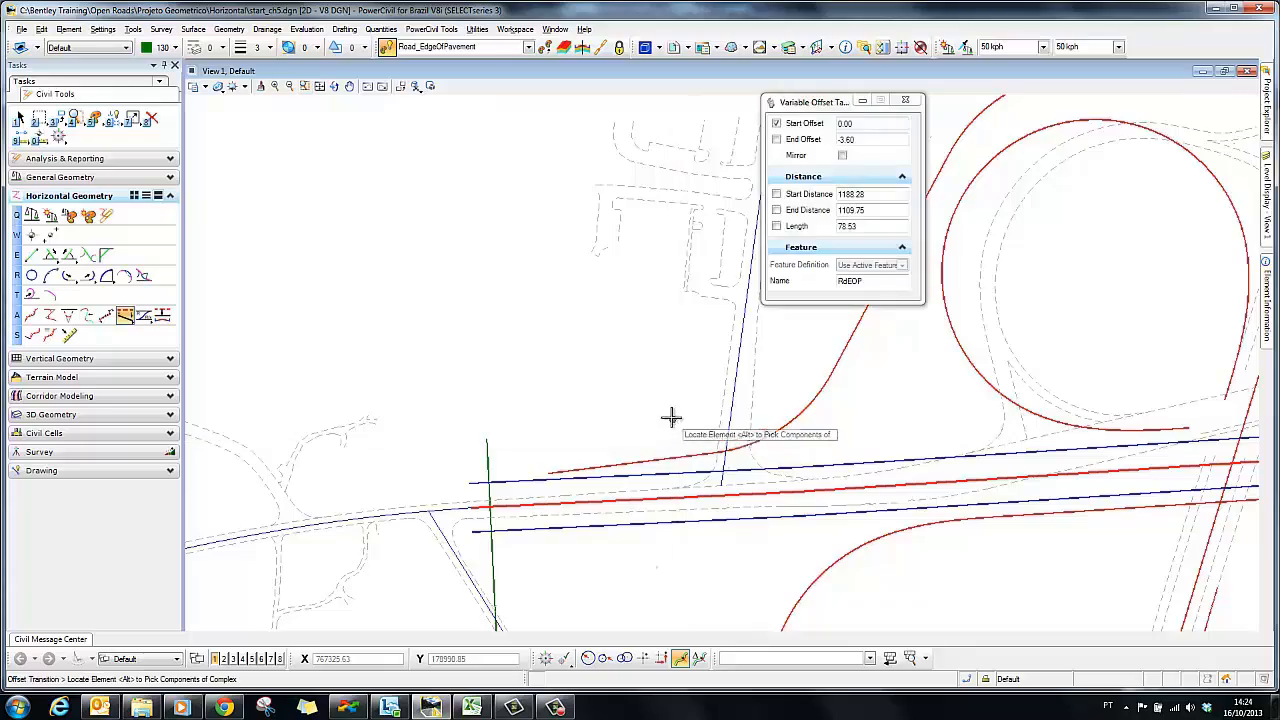
middle_drag(671, 420, 449, 423)
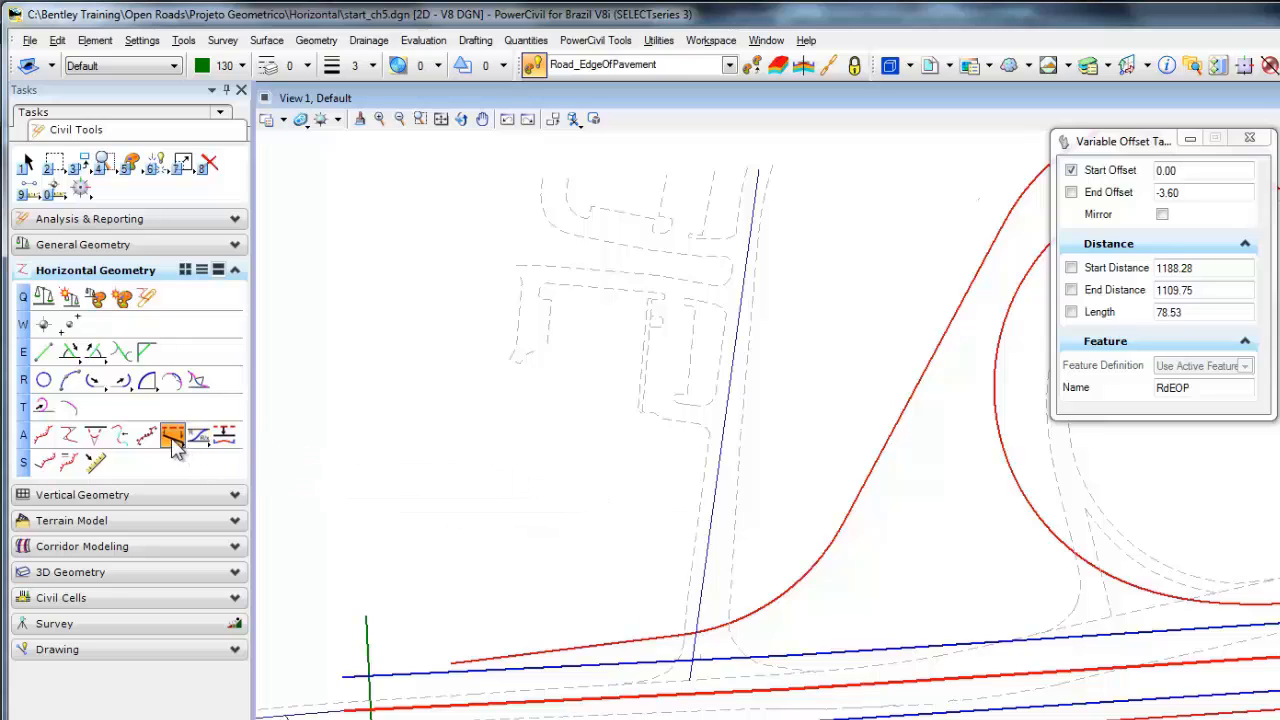
click(211, 442)
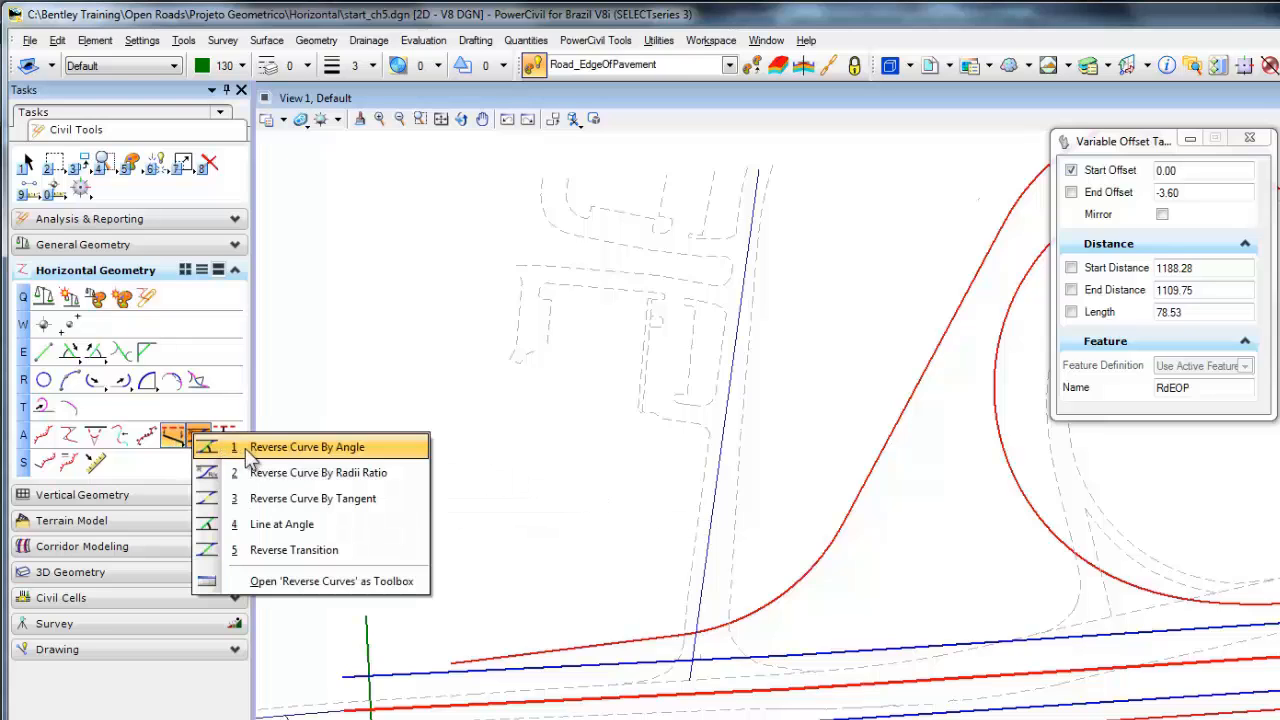
click(376, 556)
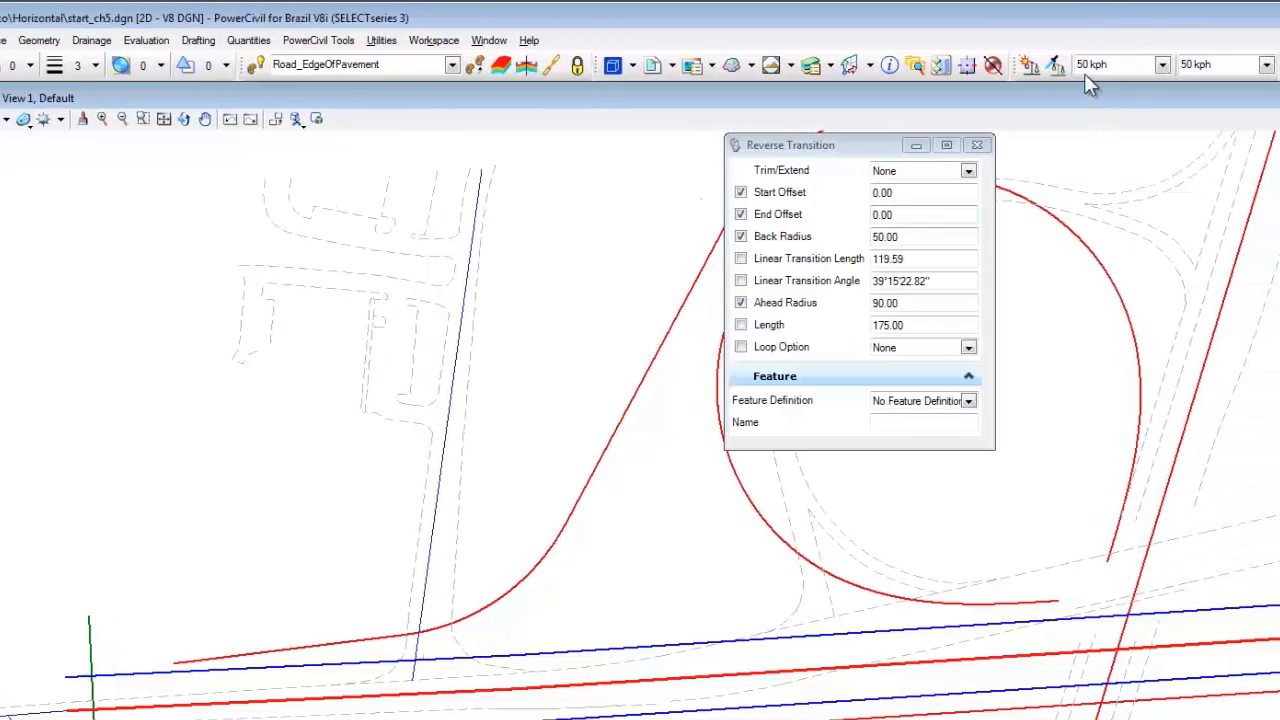
click(1161, 64)
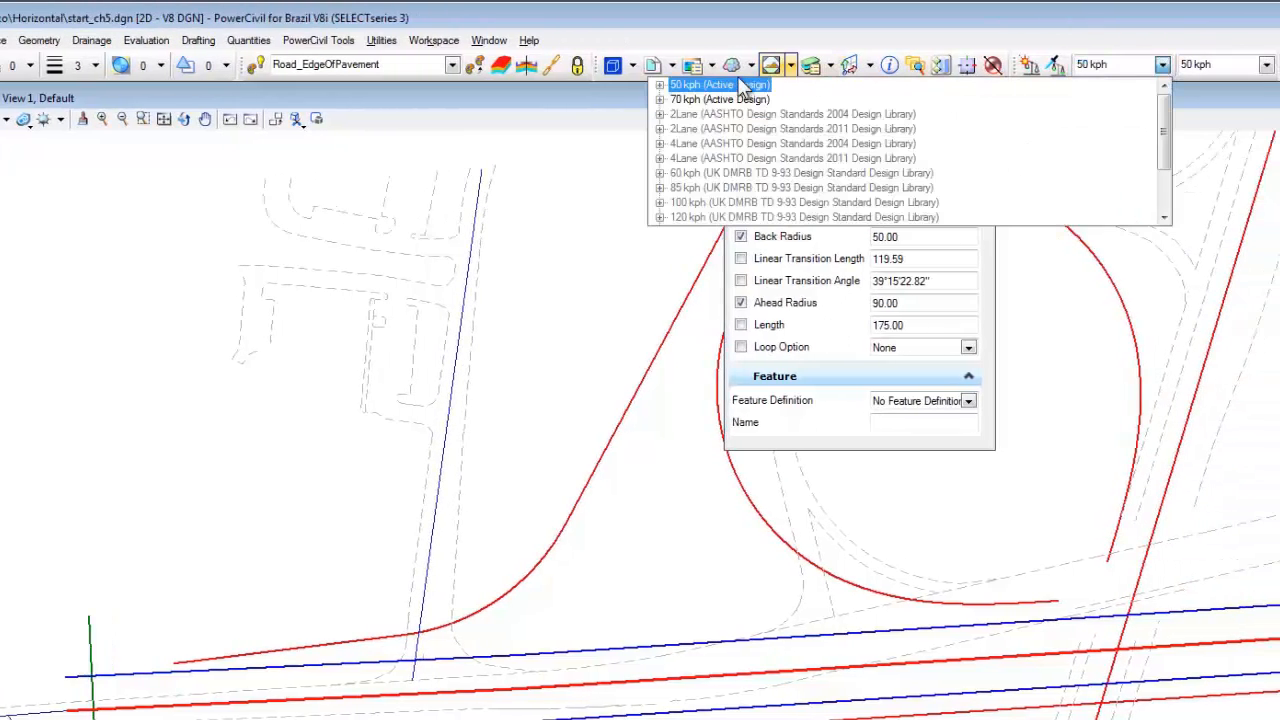
click(660, 85)
click(729, 114)
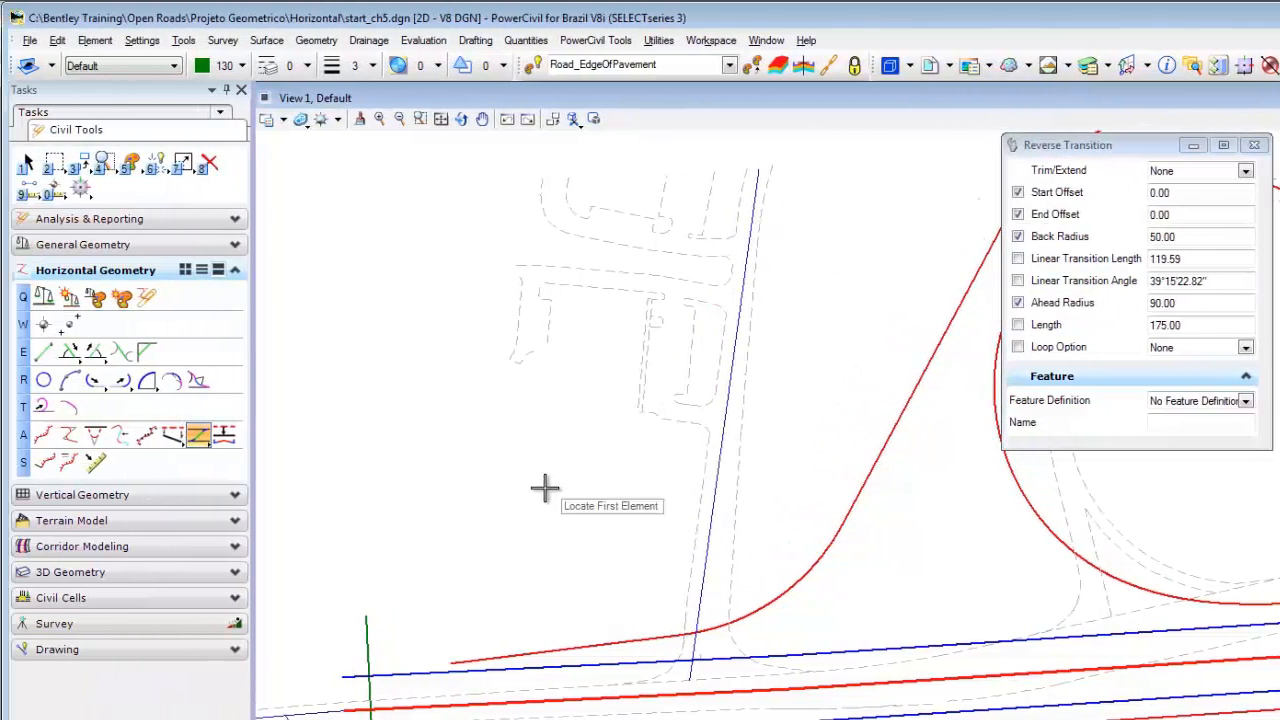
Create a reverse transition from the green line's upper end to the side-road centerline: offsets 0.00, radii 50.00 and 90.00, length 180.00, trim Back
click(378, 632)
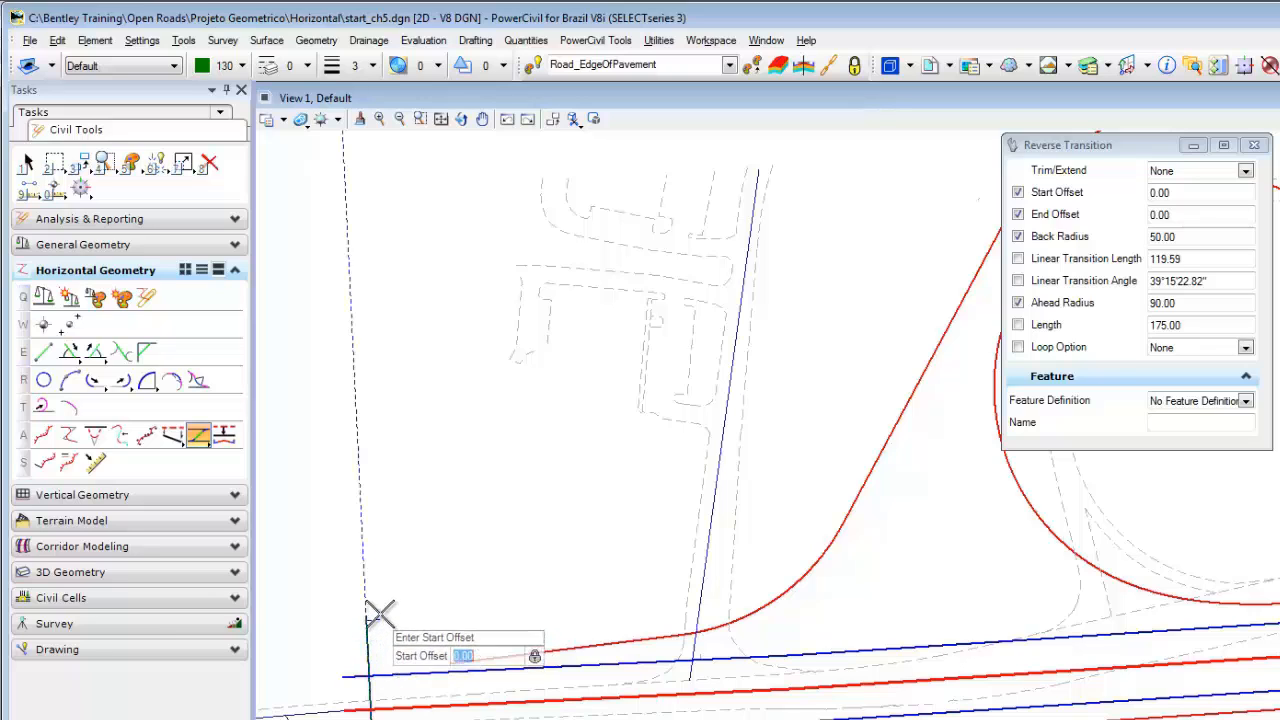
click(373, 610)
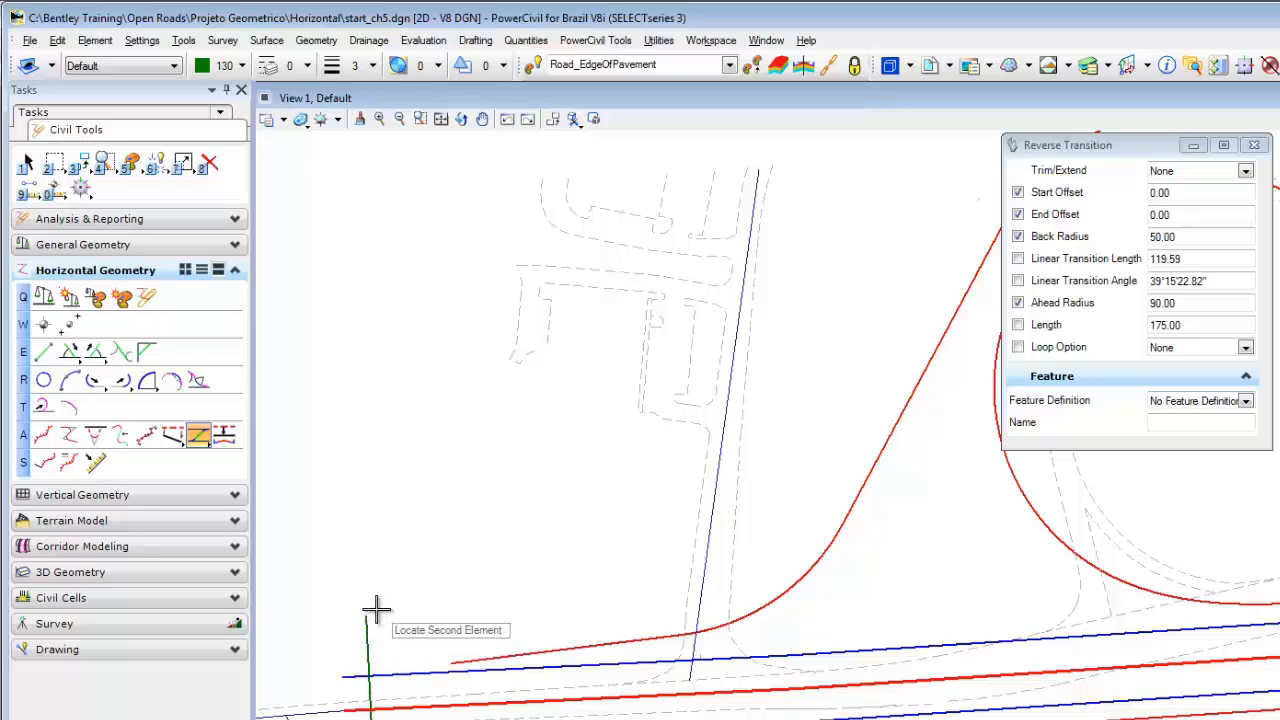
click(708, 543)
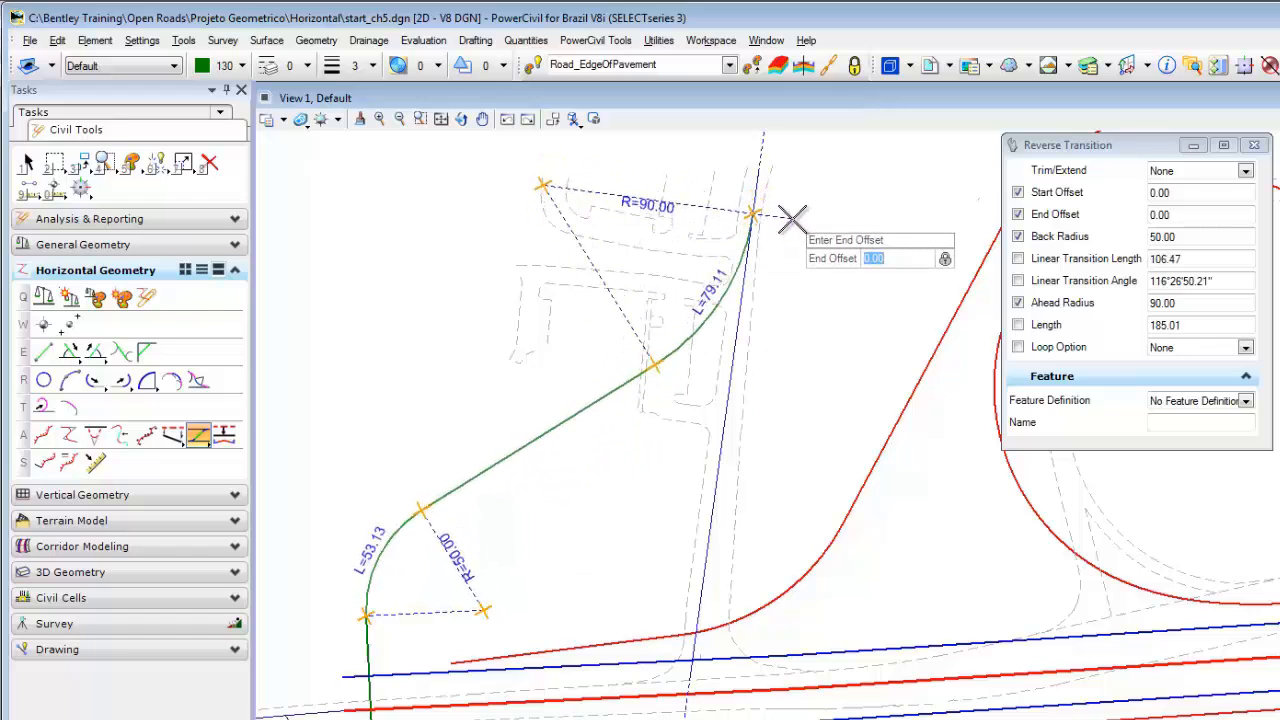
click(793, 236)
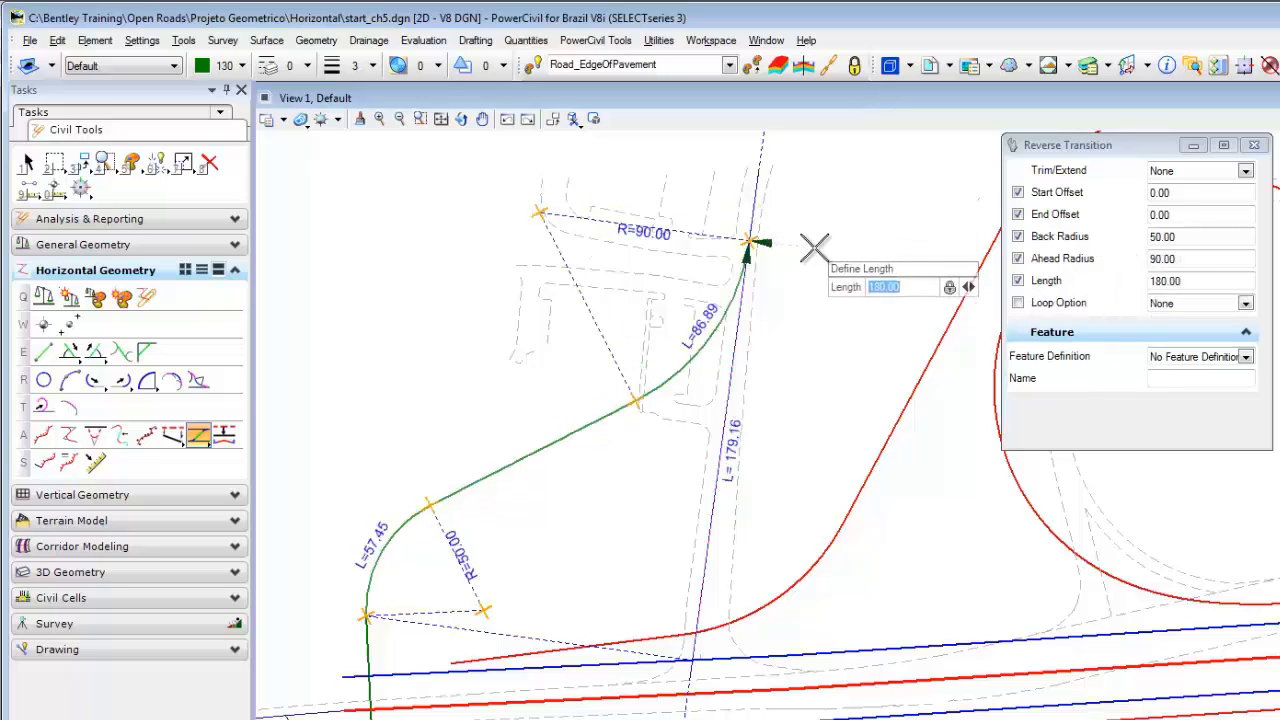
click(813, 247)
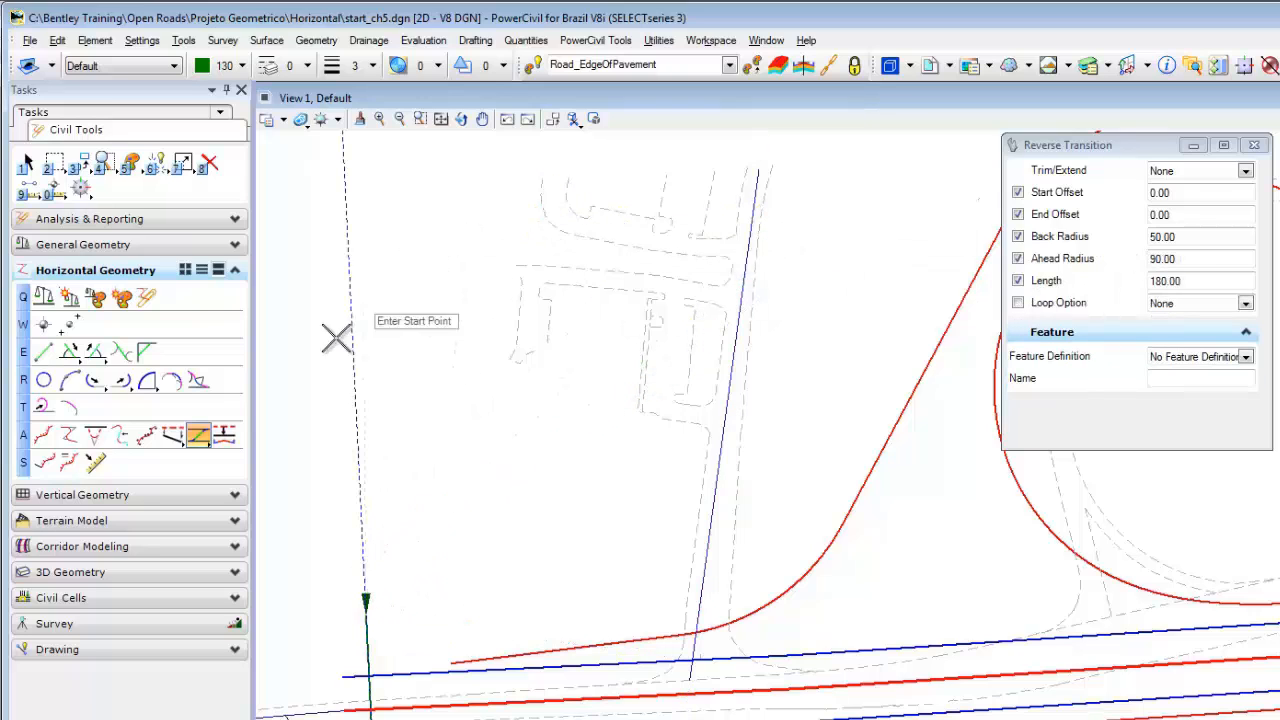
click(287, 659)
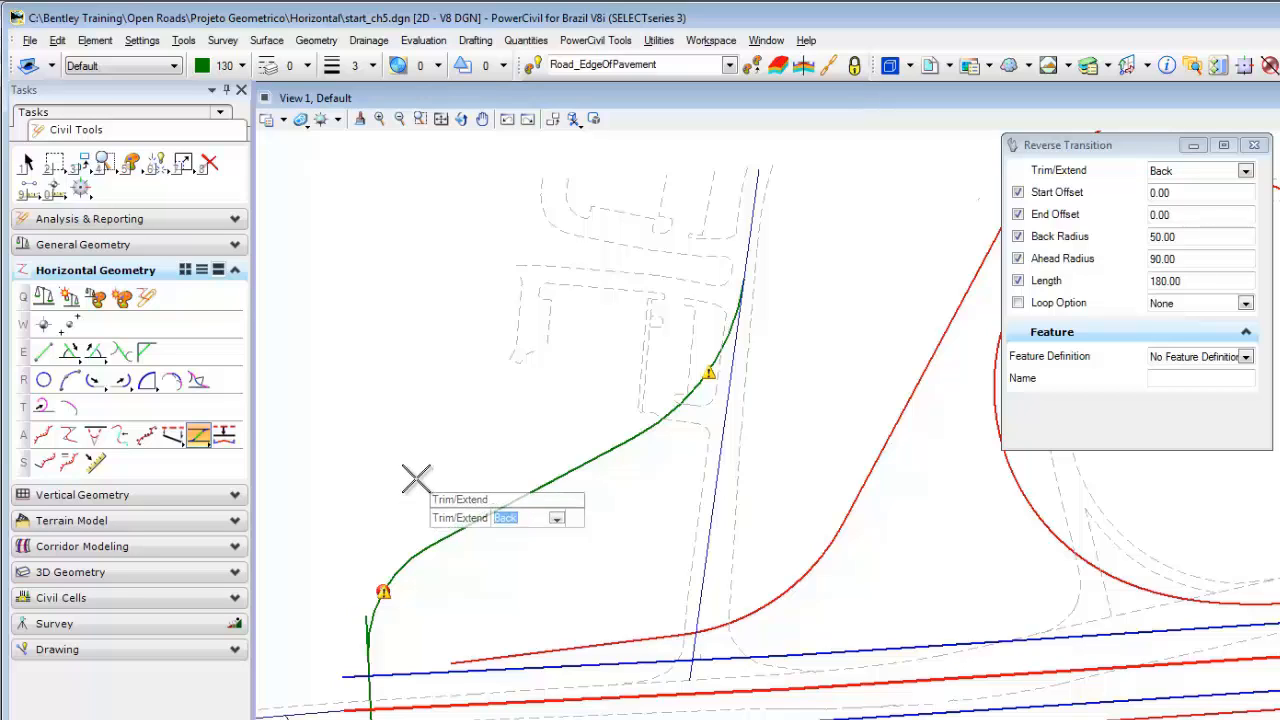
click(416, 482)
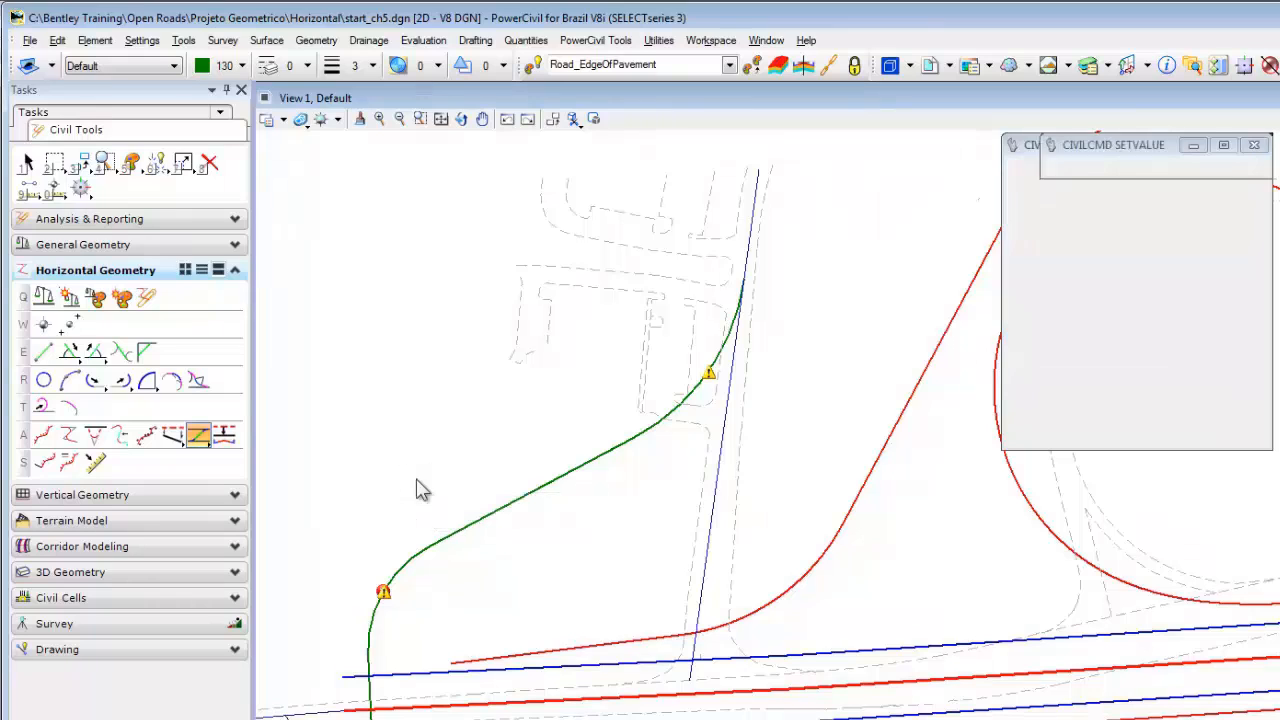
Inspect the radius warning on the new reverse transition, and remove the 50 kph design standard from that element
click(28, 163)
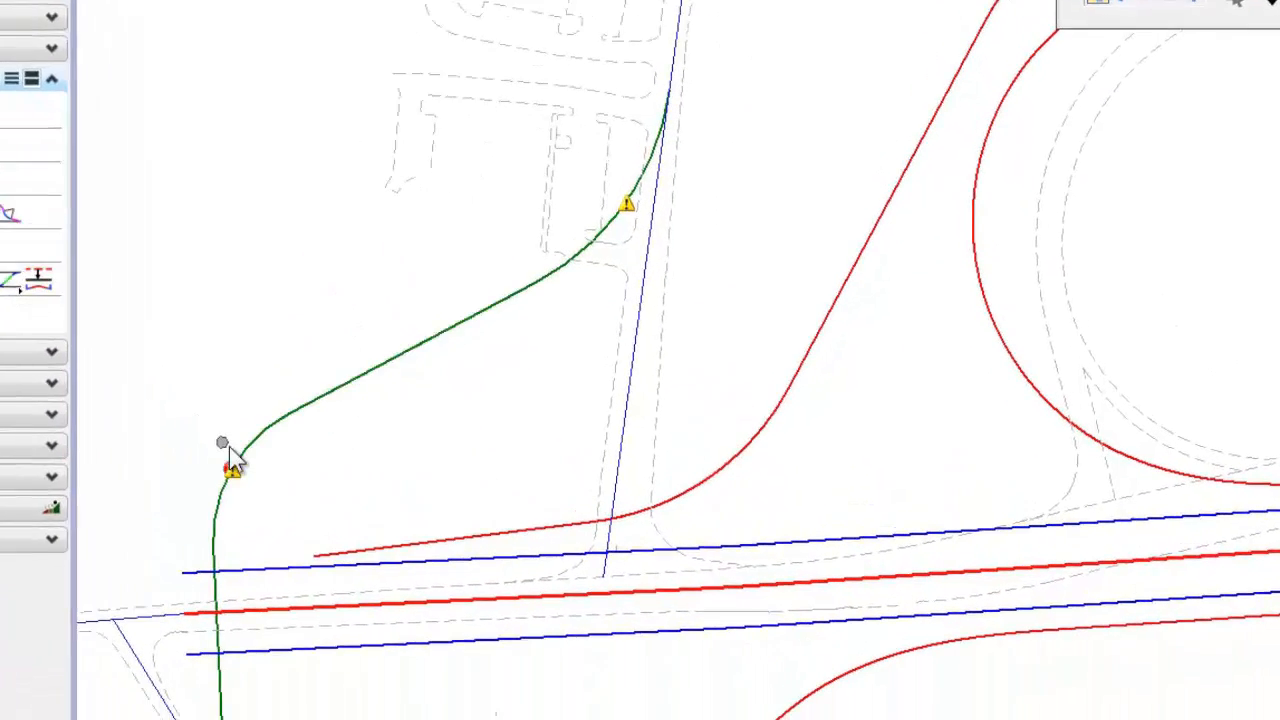
mouse_move(384, 592)
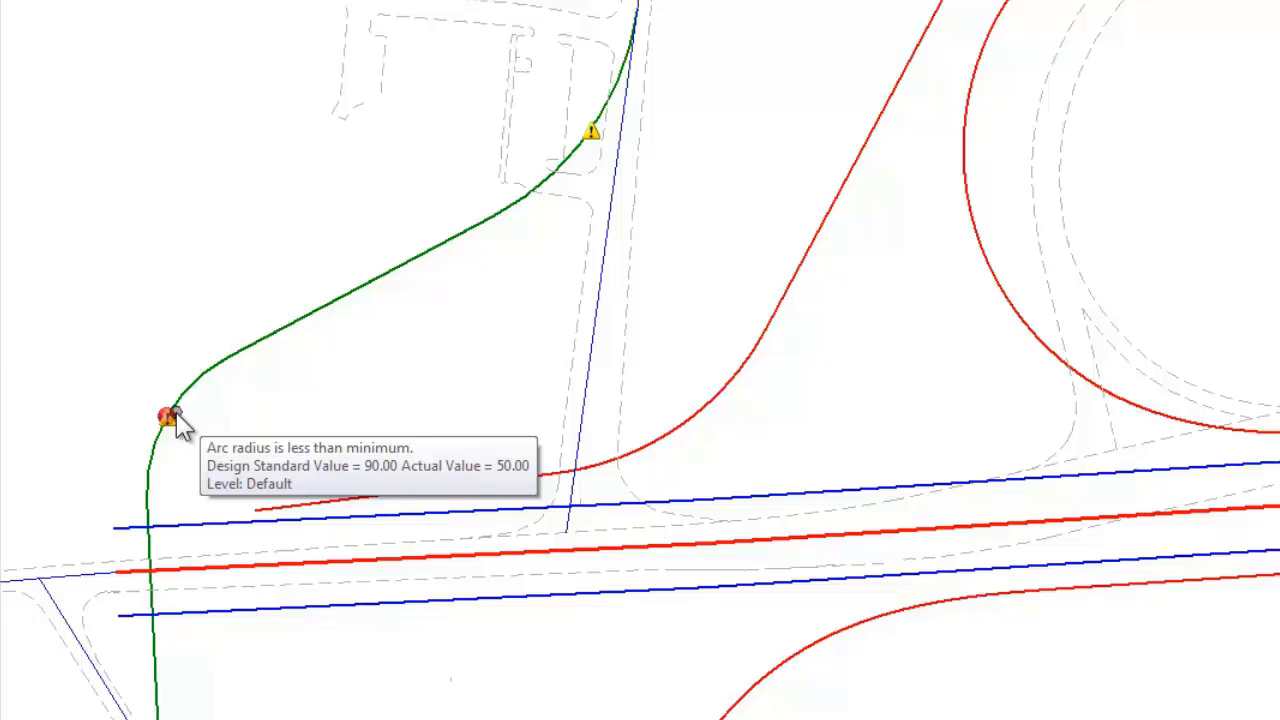
click(175, 406)
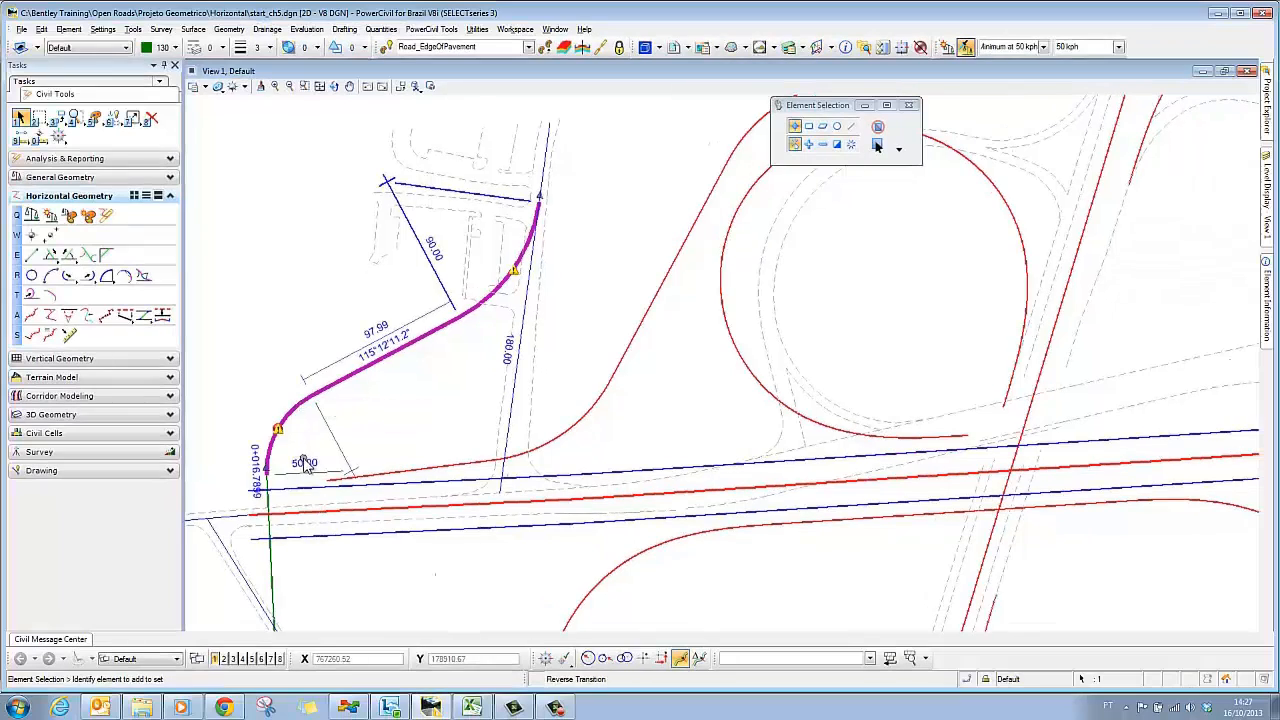
click(216, 477)
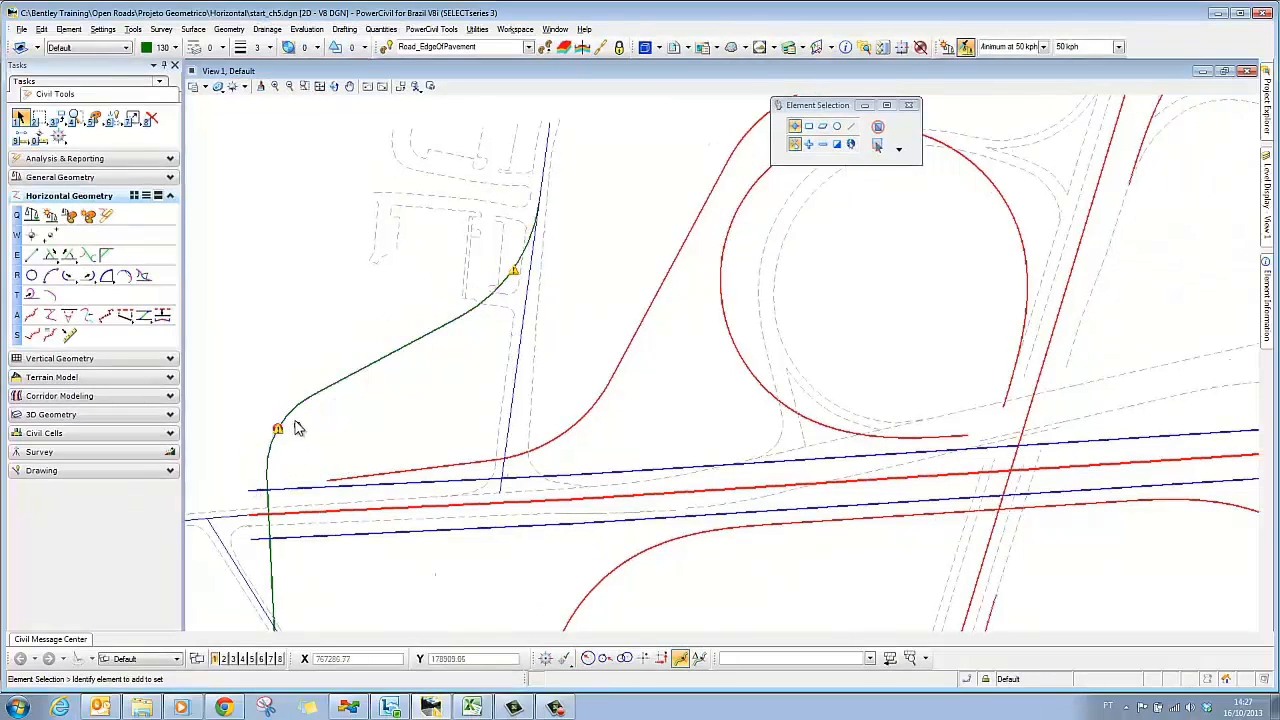
click(289, 424)
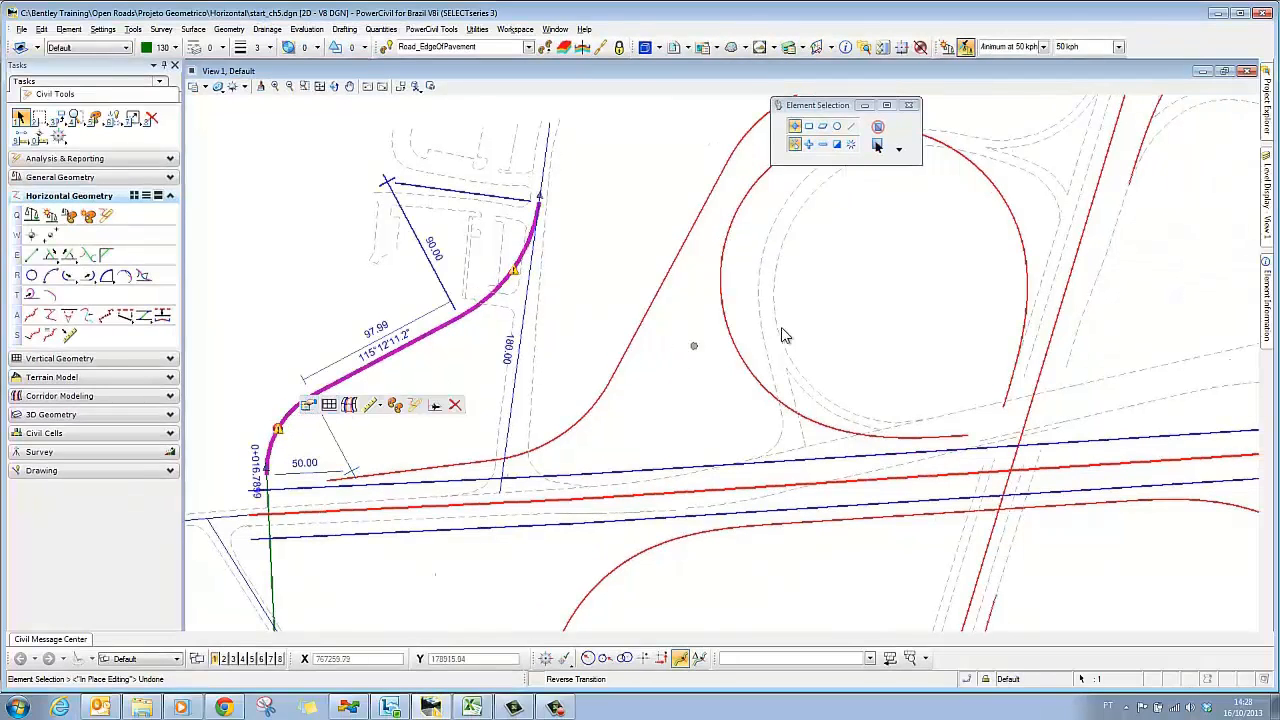
mouse_move(1266, 290)
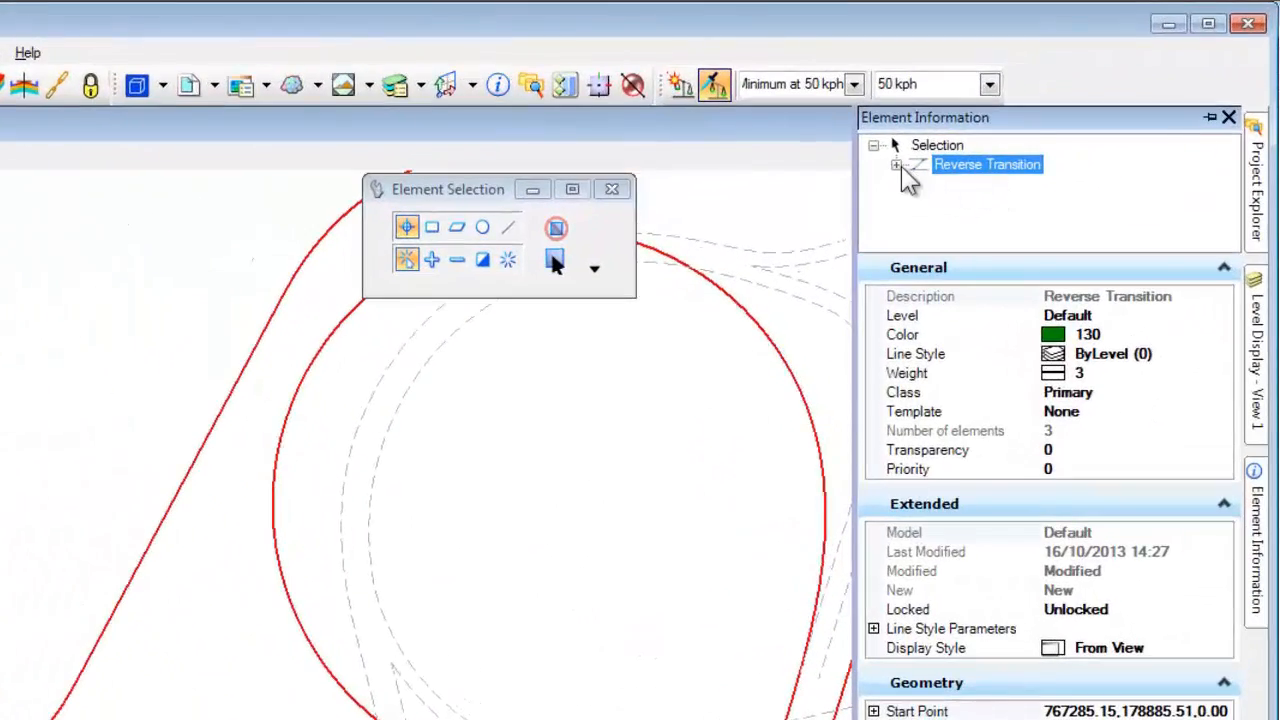
click(898, 165)
click(1015, 168)
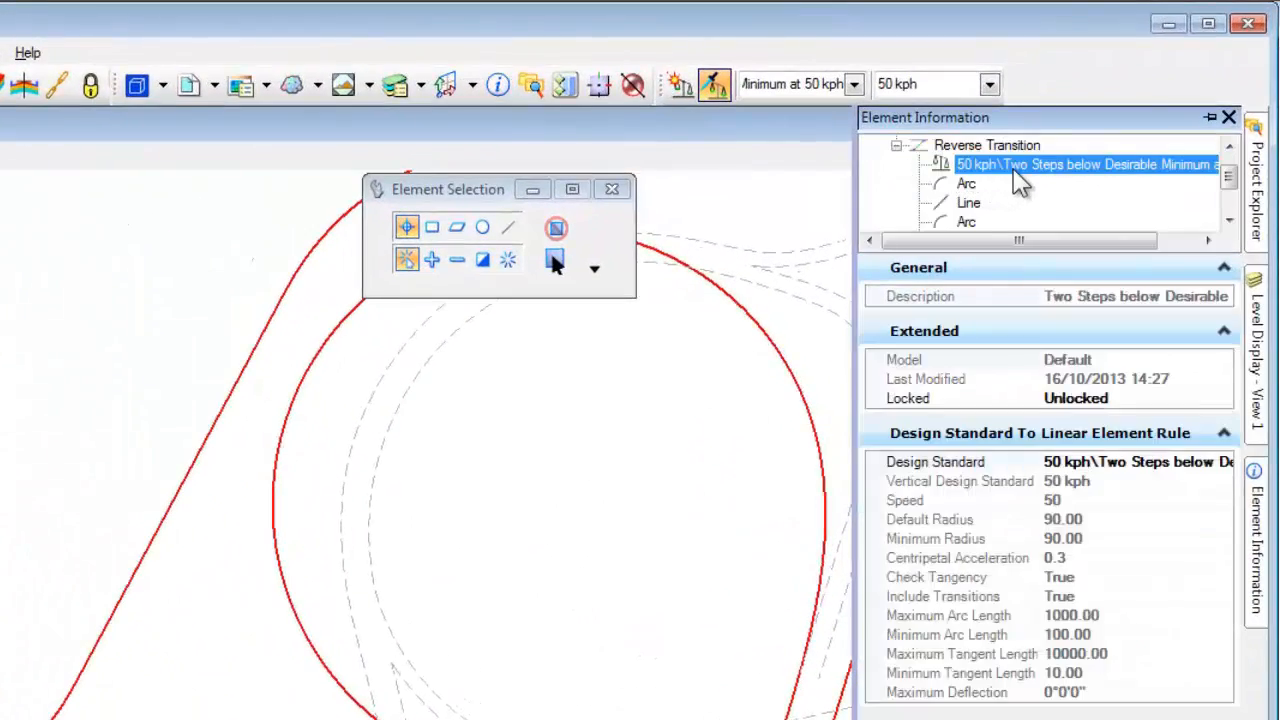
right_click(1013, 170)
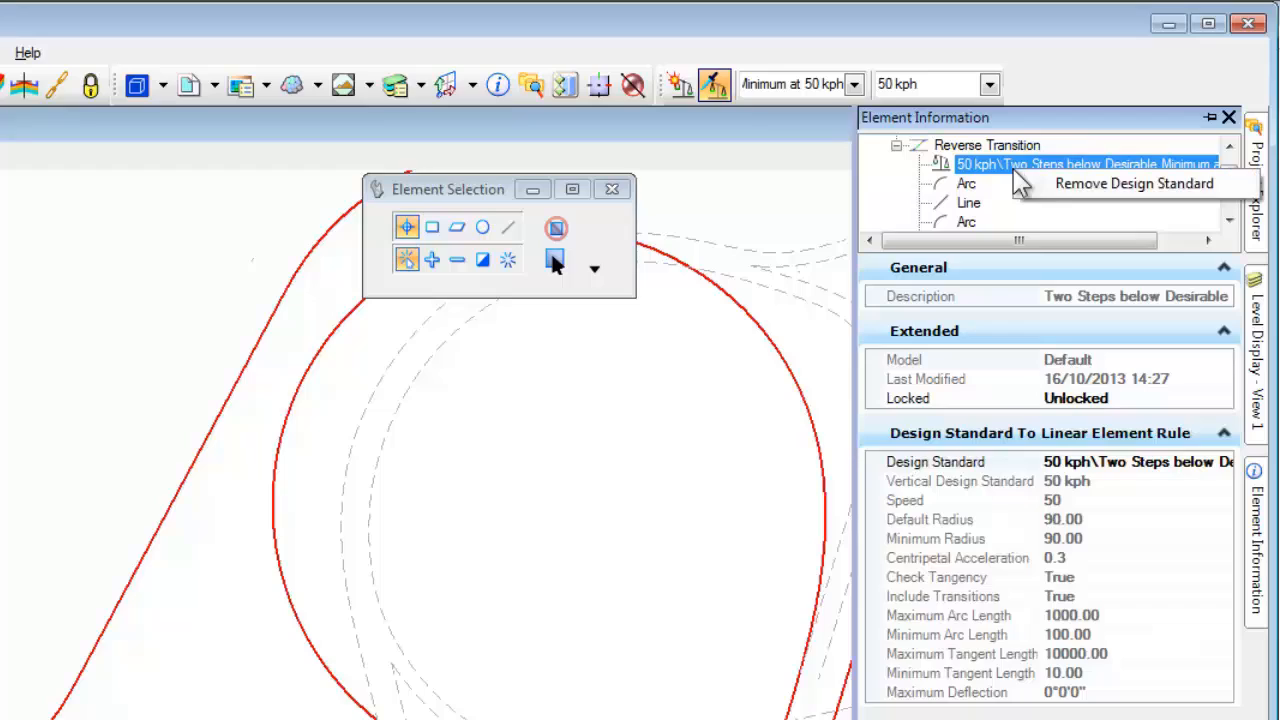
click(1106, 190)
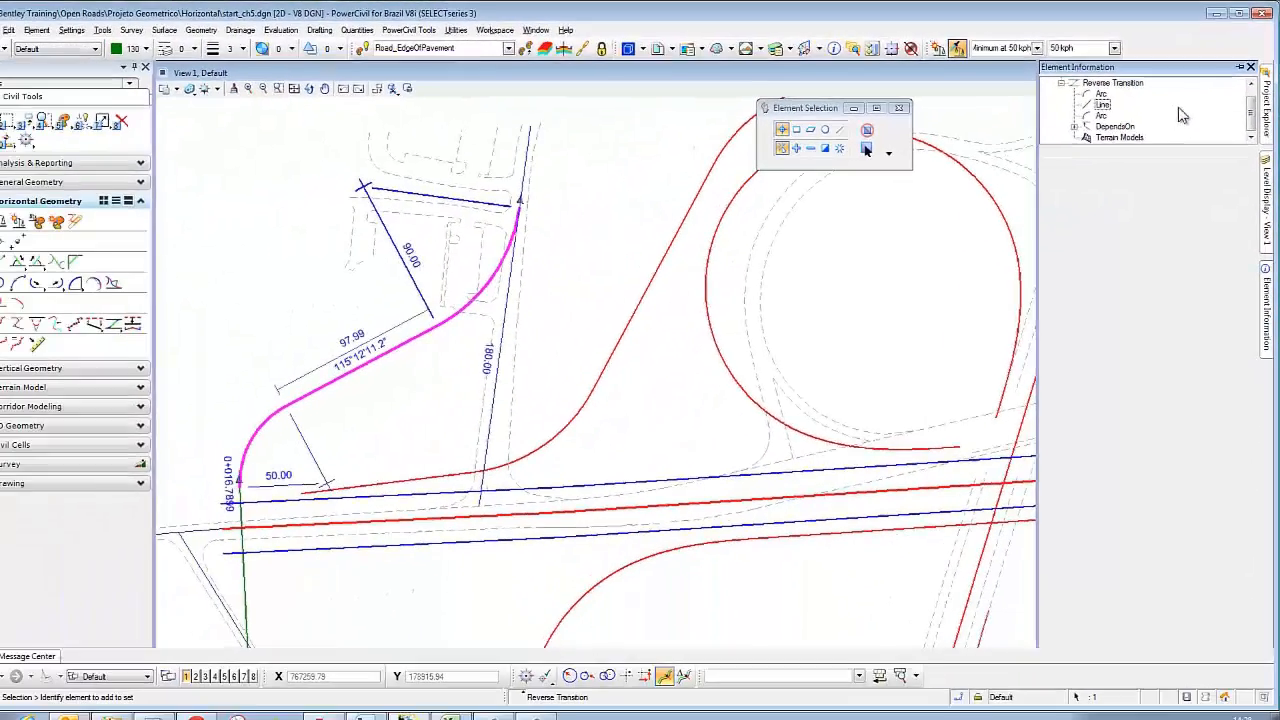
click(1115, 126)
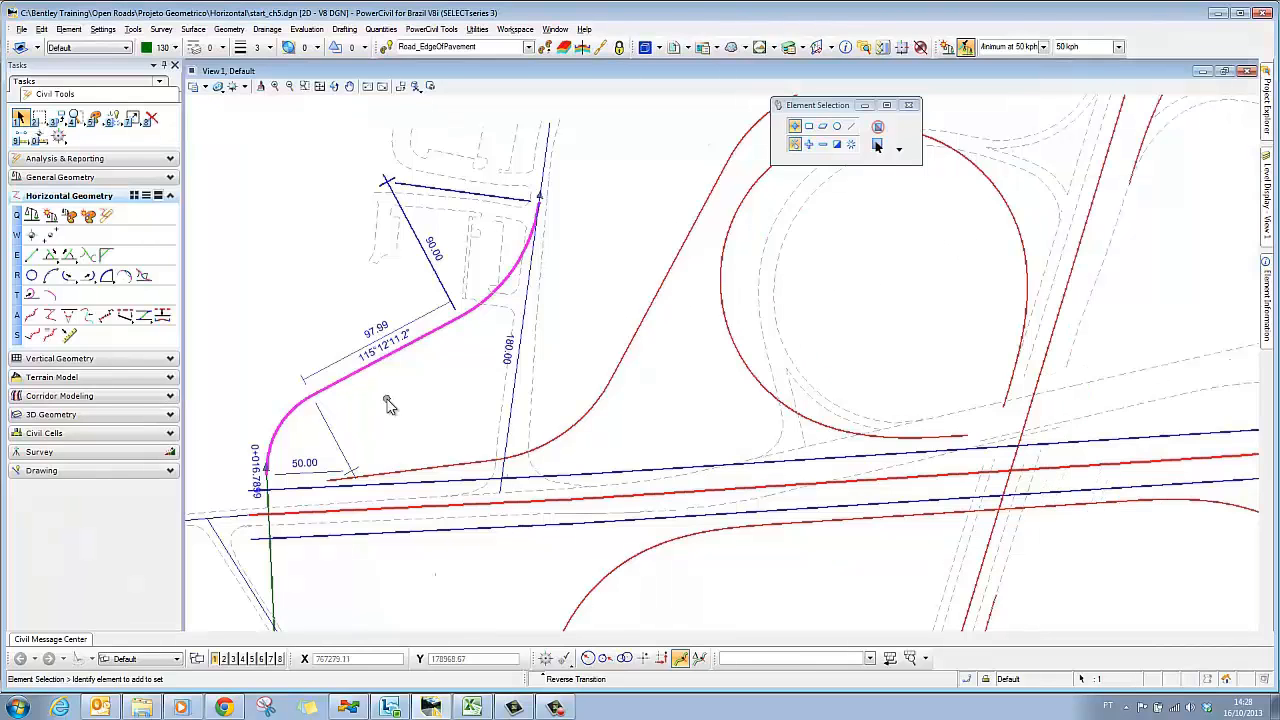
click(390, 404)
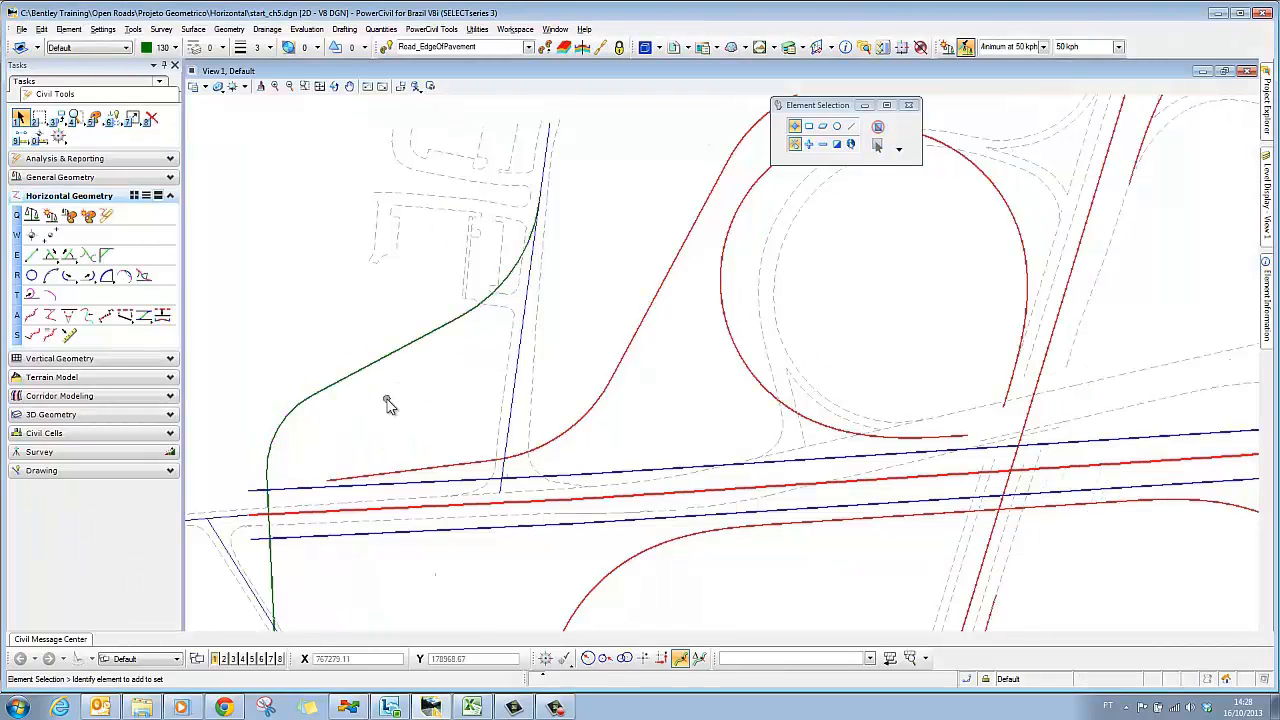
With the design standard off, create a Reverse Curve By Radii Ratio from the upper pavement edge's end to the existing western road: ratio 2:1, back radius 180.00
middle_drag(376, 430, 655, 234)
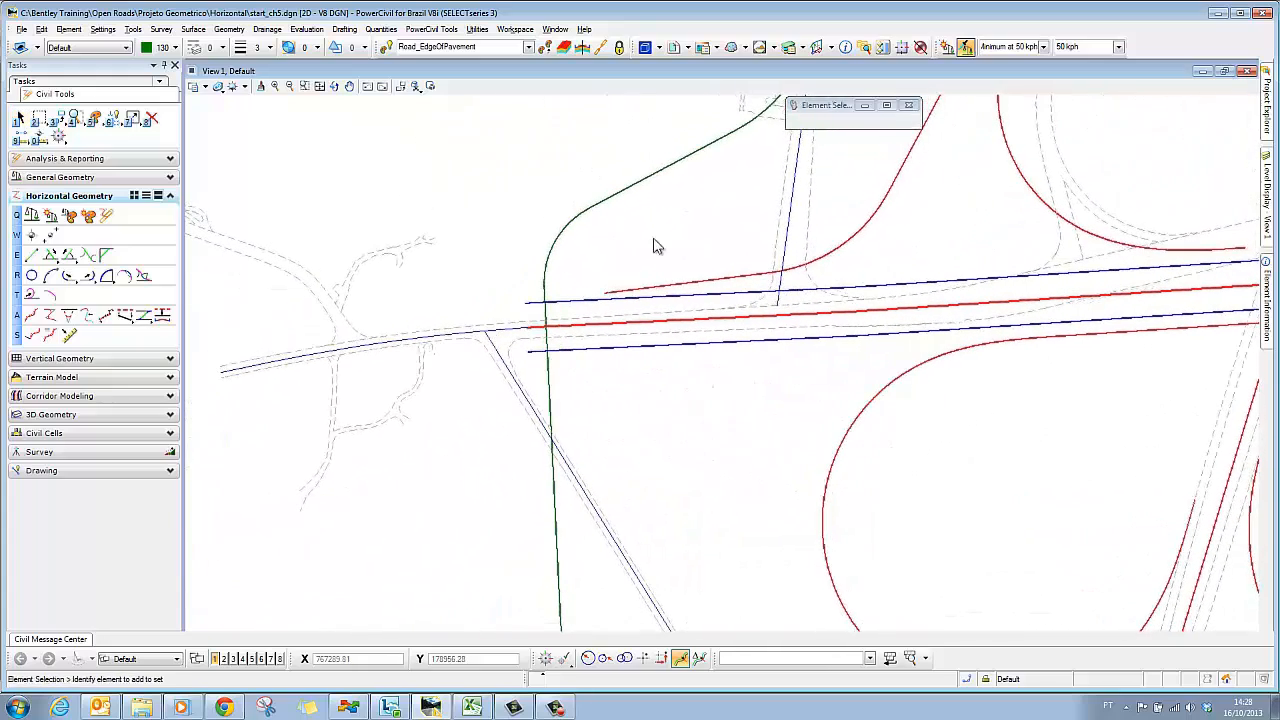
click(145, 318)
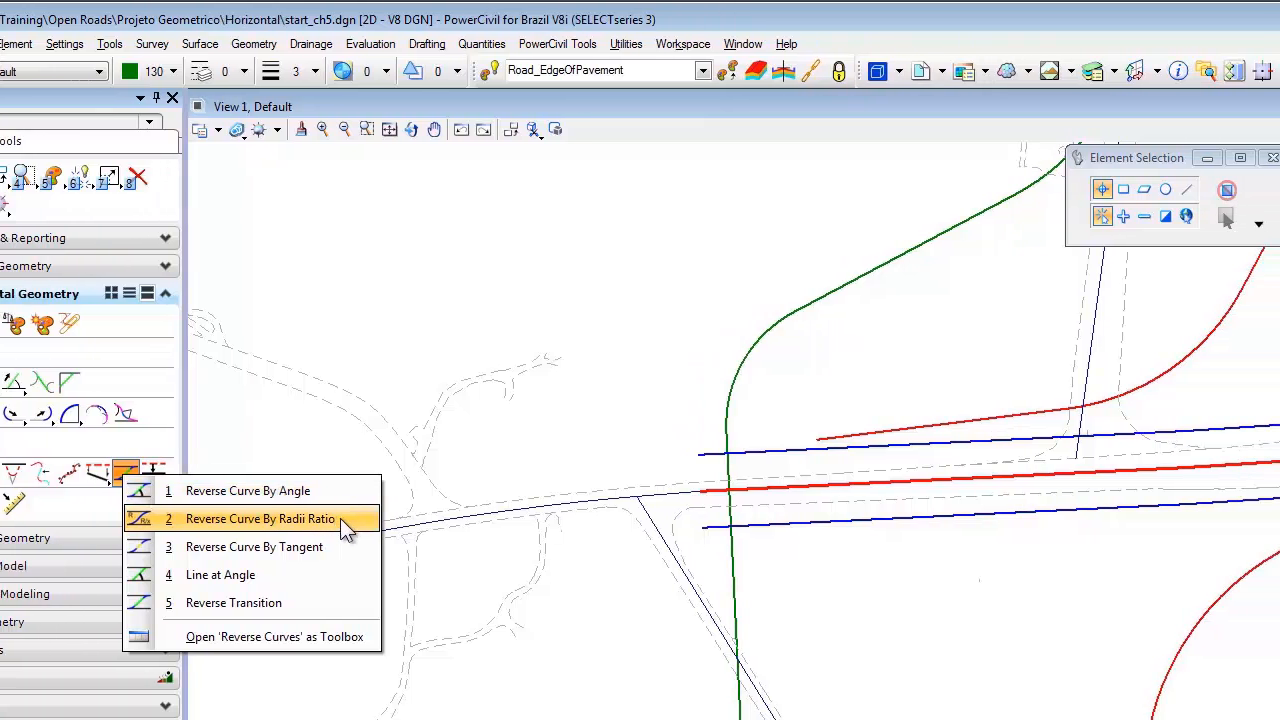
click(340, 518)
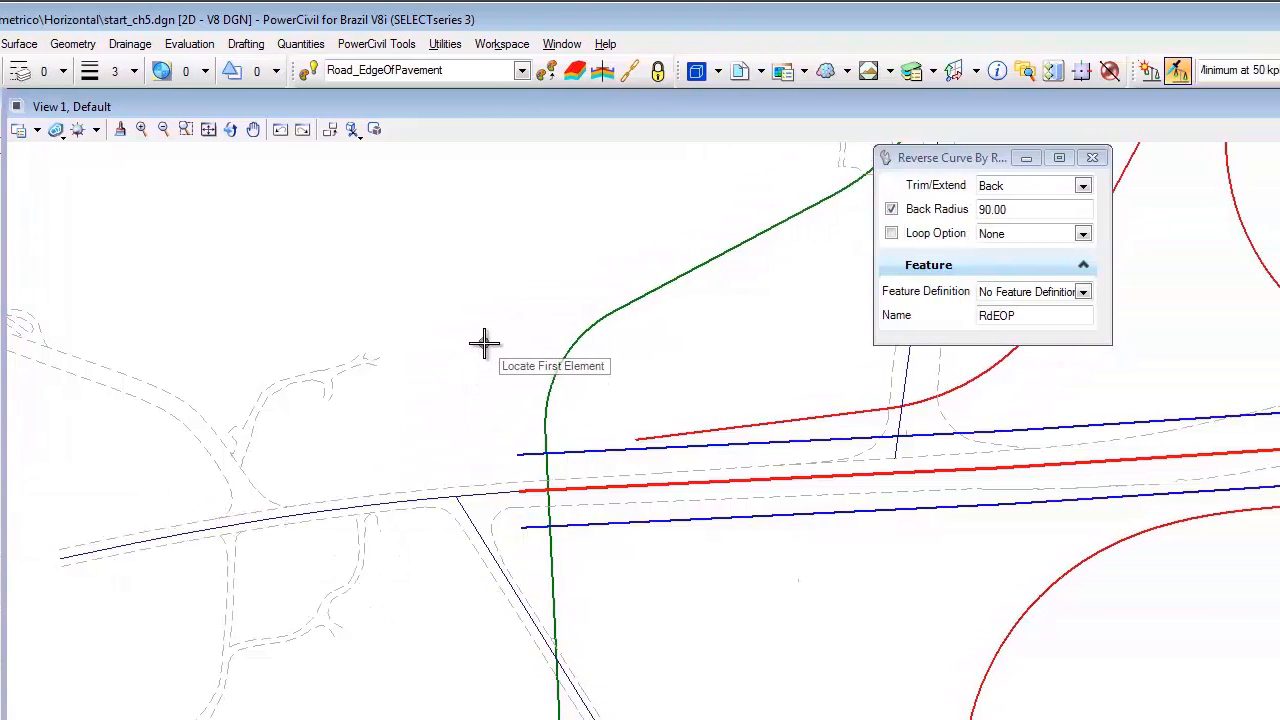
click(891, 210)
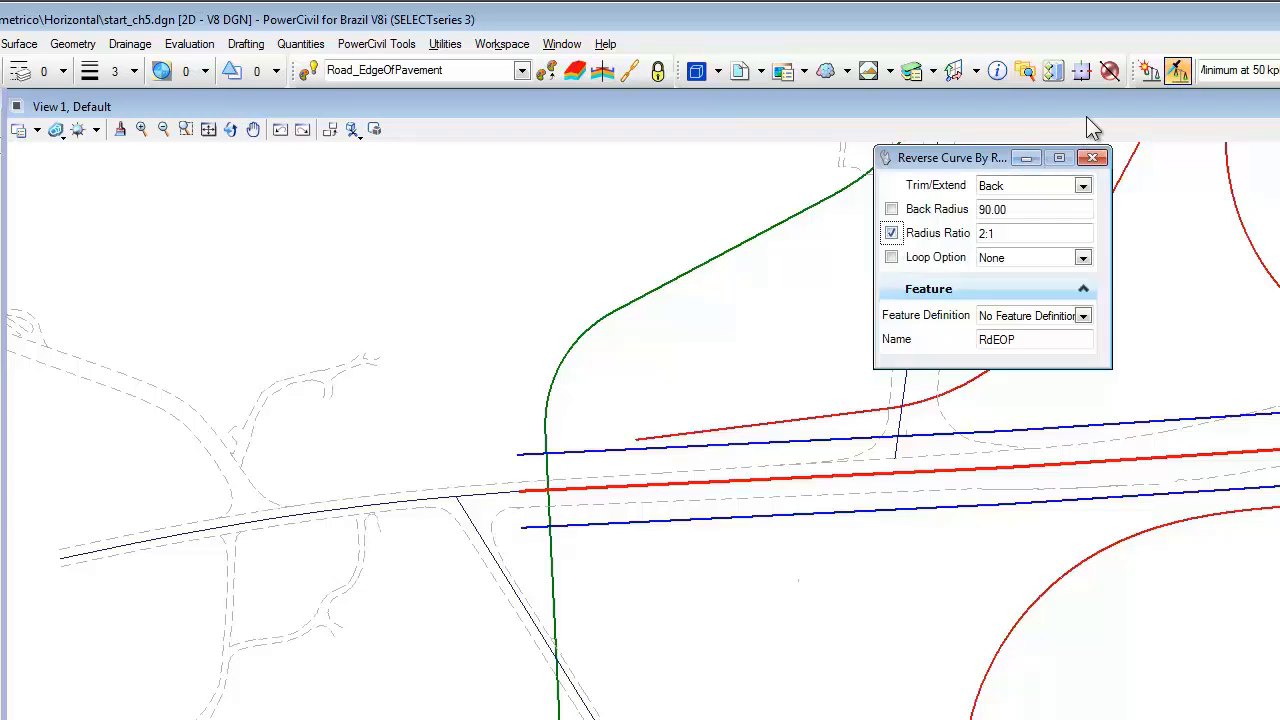
click(1177, 73)
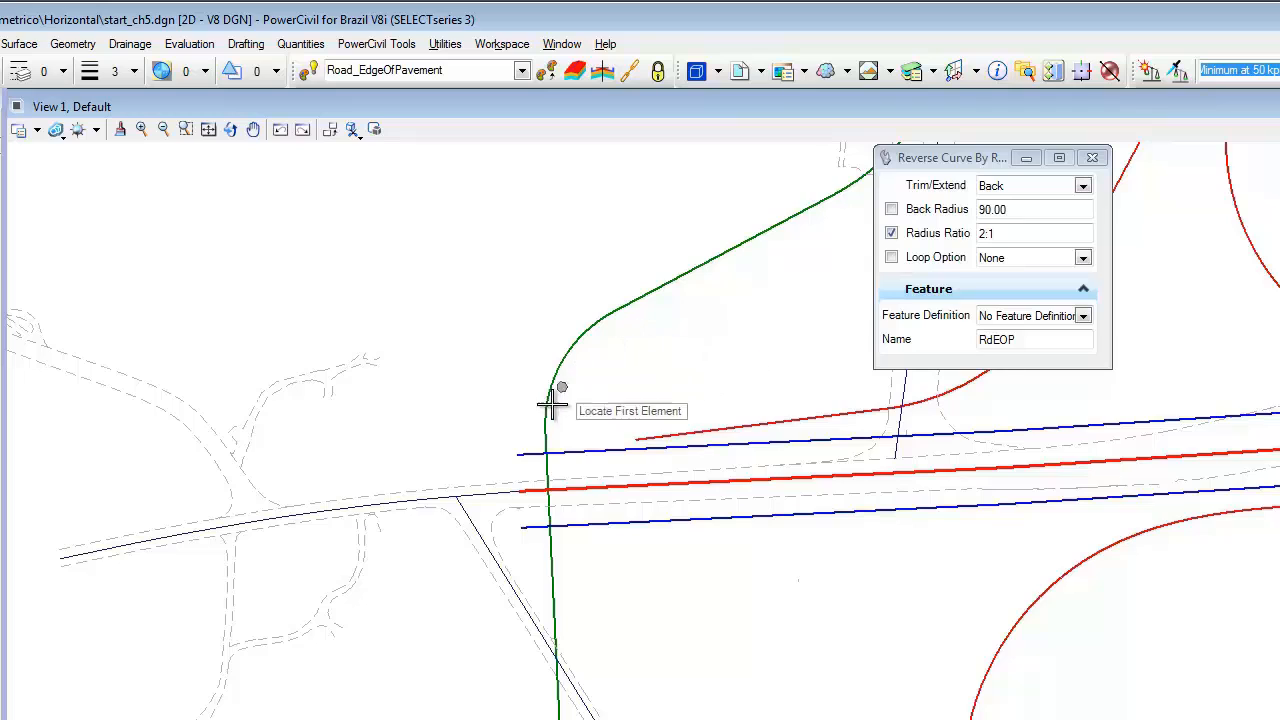
click(527, 452)
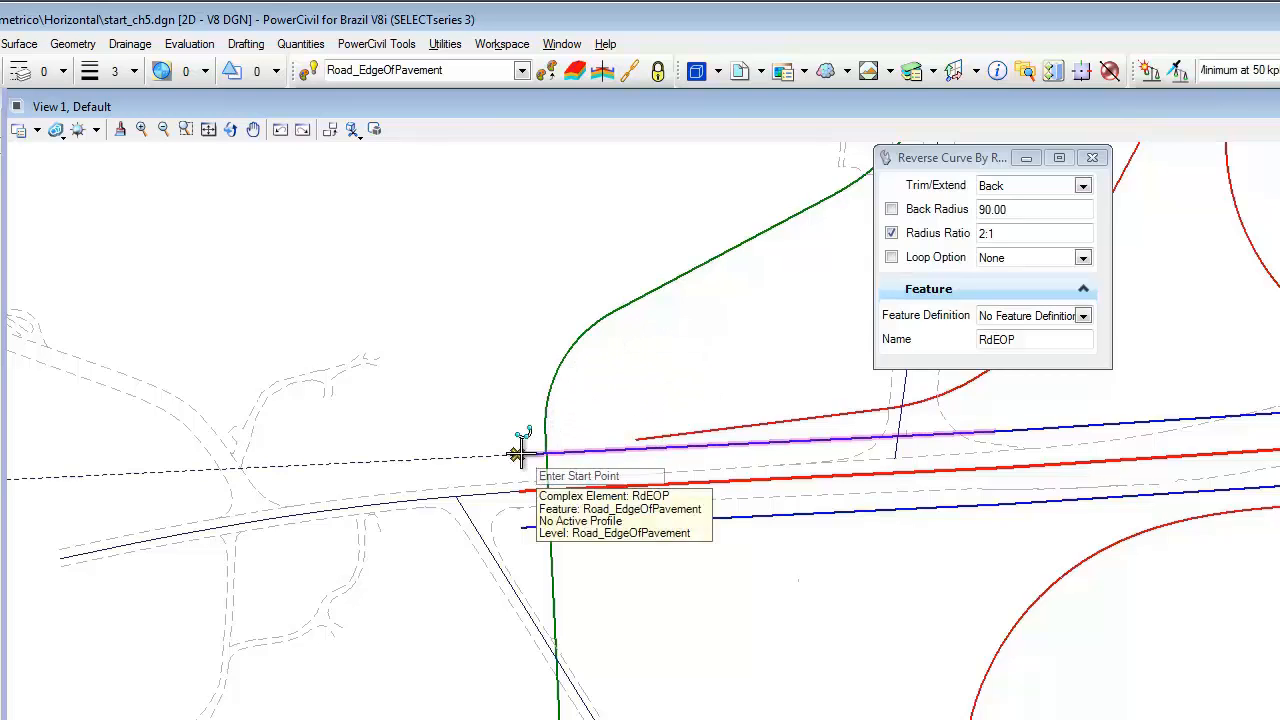
click(519, 452)
click(416, 490)
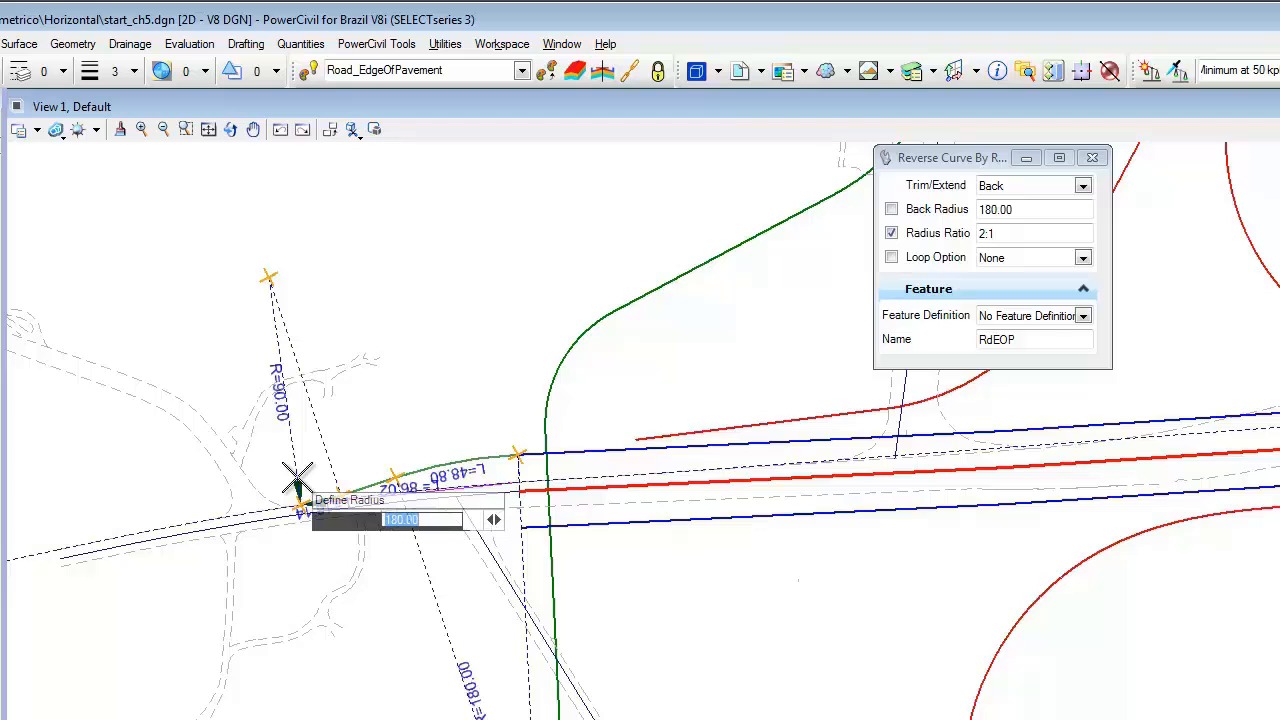
right_click(295, 480)
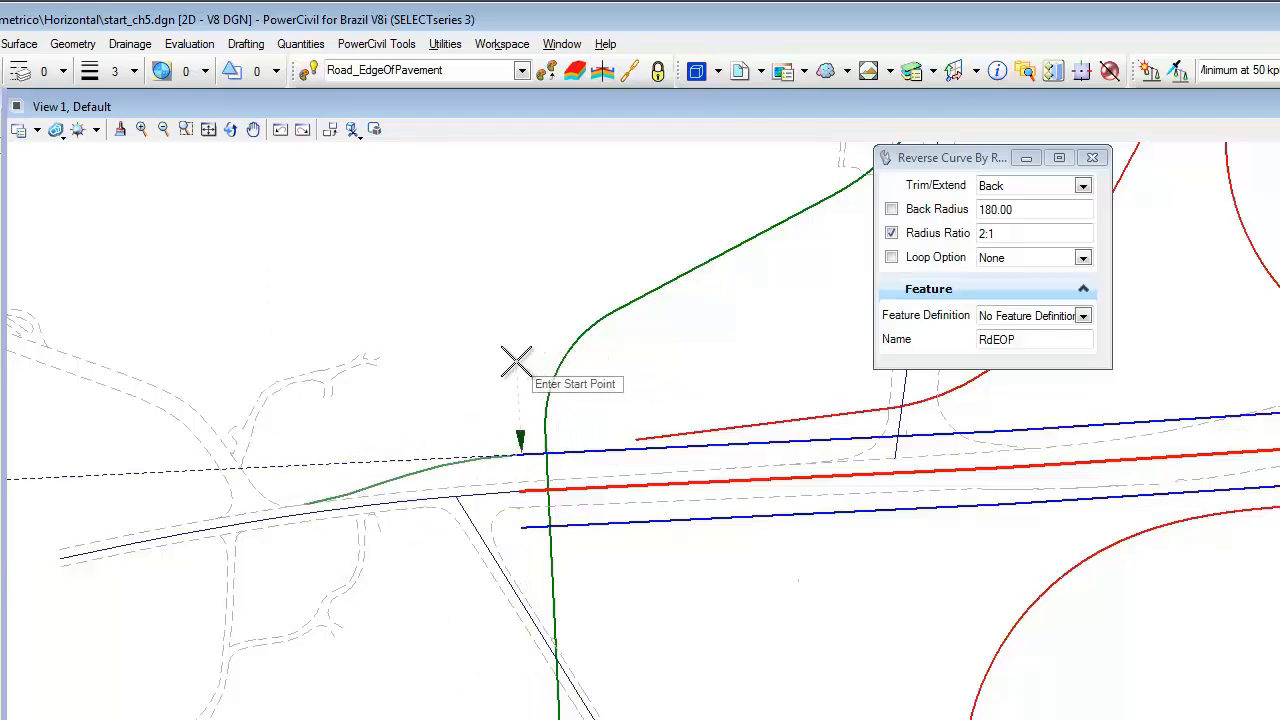
click(523, 360)
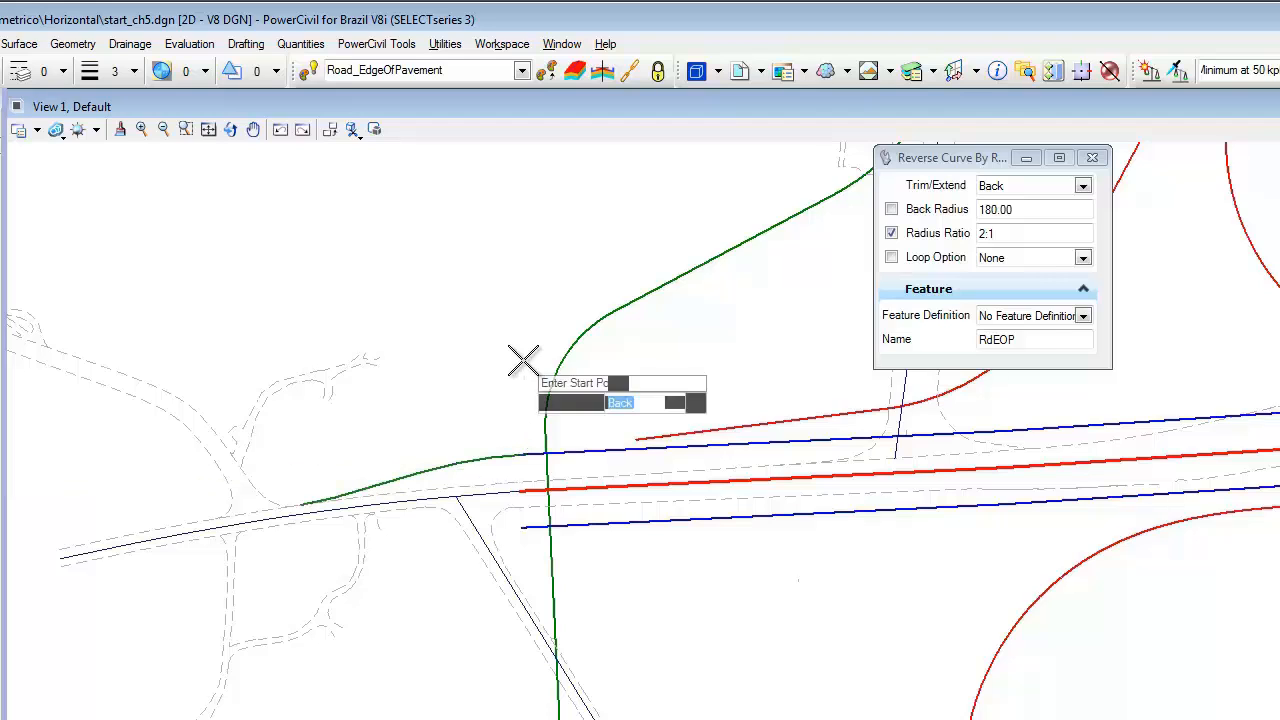
click(403, 408)
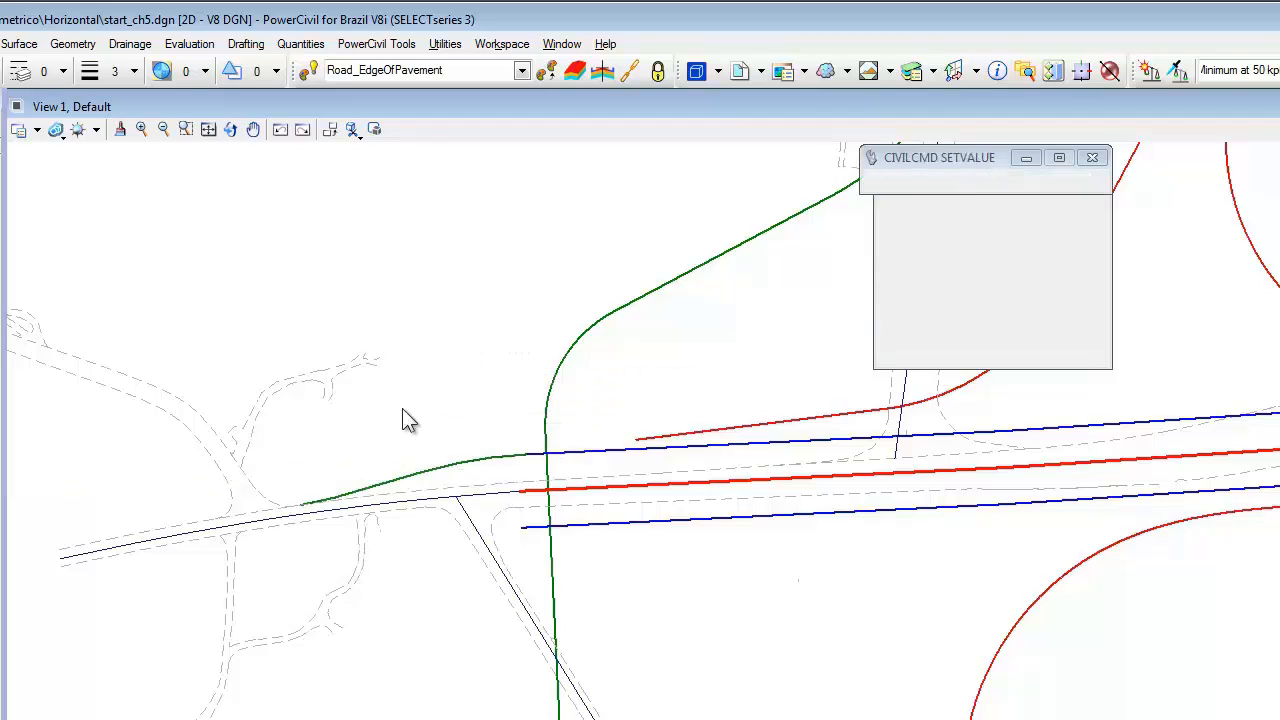
Create a reverse curve from the lower pavement edge's end to the existing western road with back radius 90.00 and Trim/Extend Back
click(525, 527)
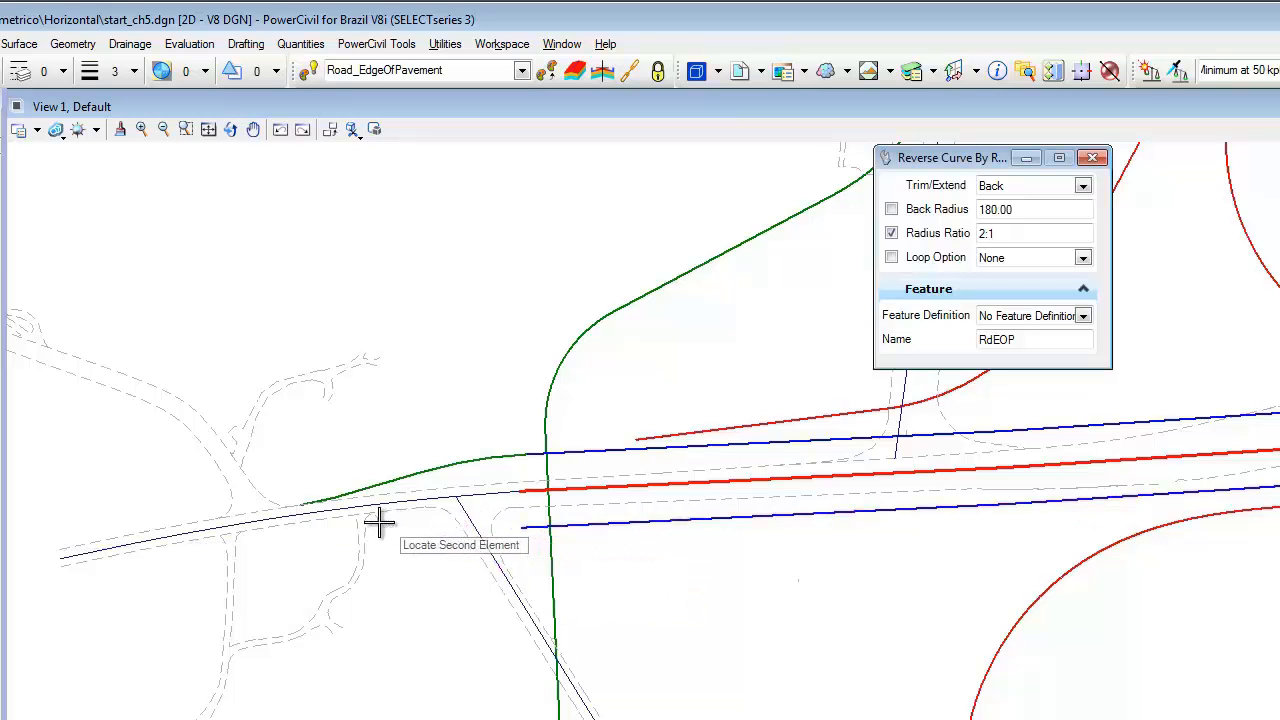
click(337, 517)
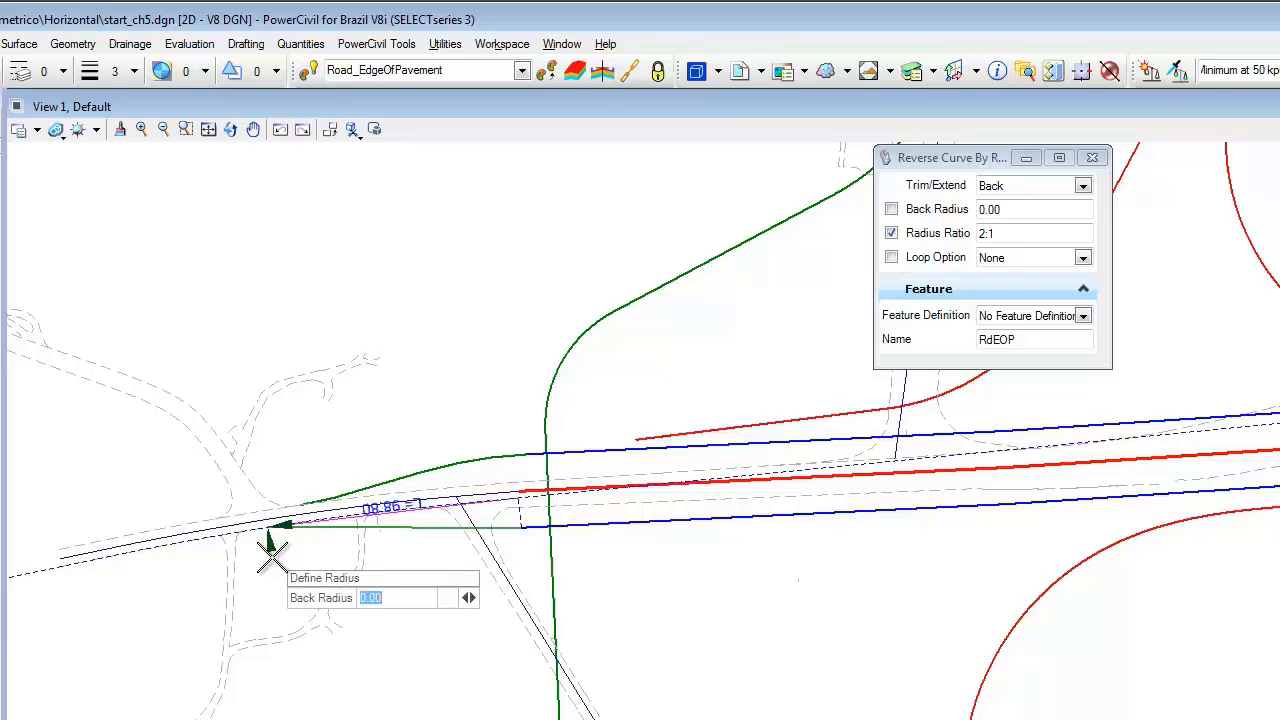
text(180)
key(Return)
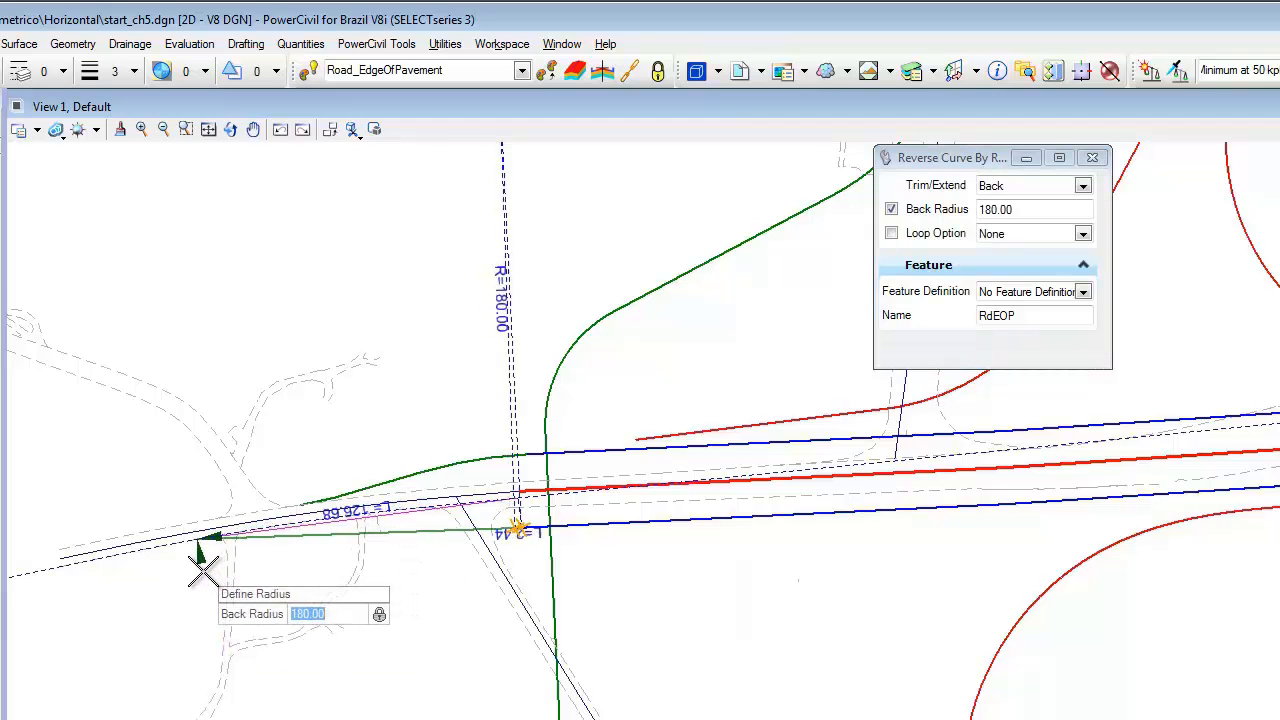
text(90)
key(Return)
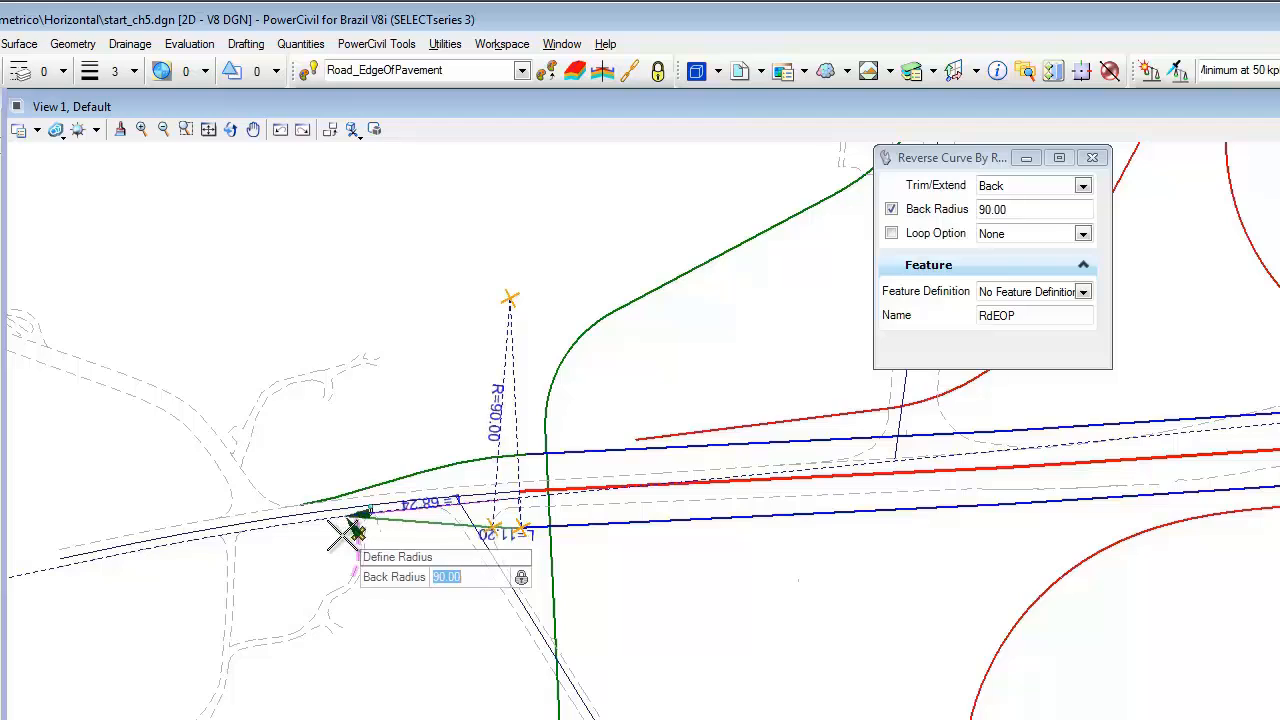
click(339, 533)
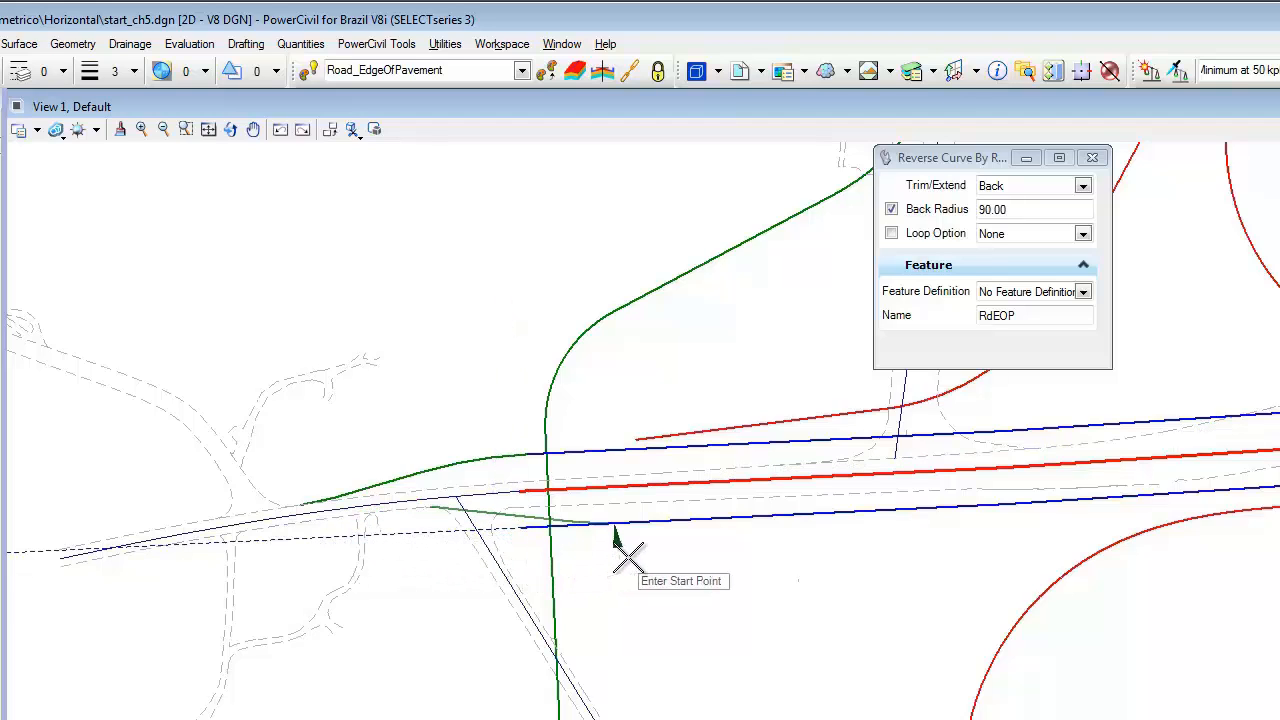
click(520, 552)
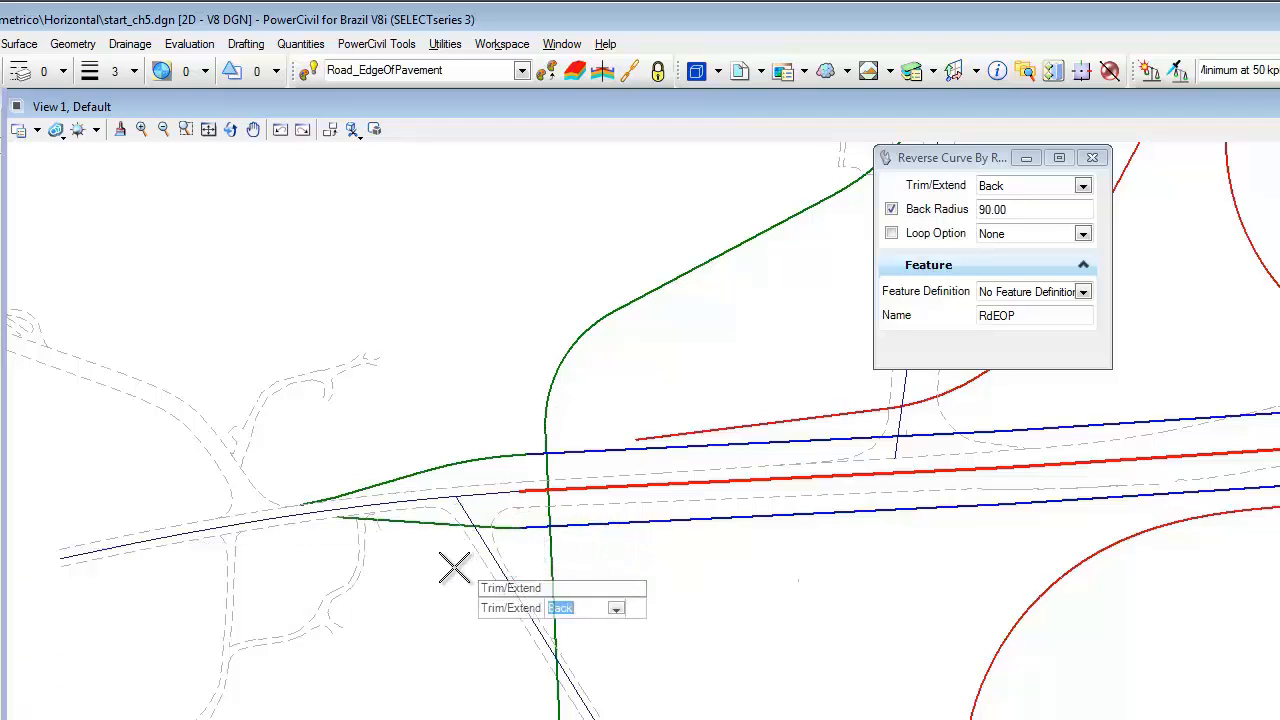
click(441, 572)
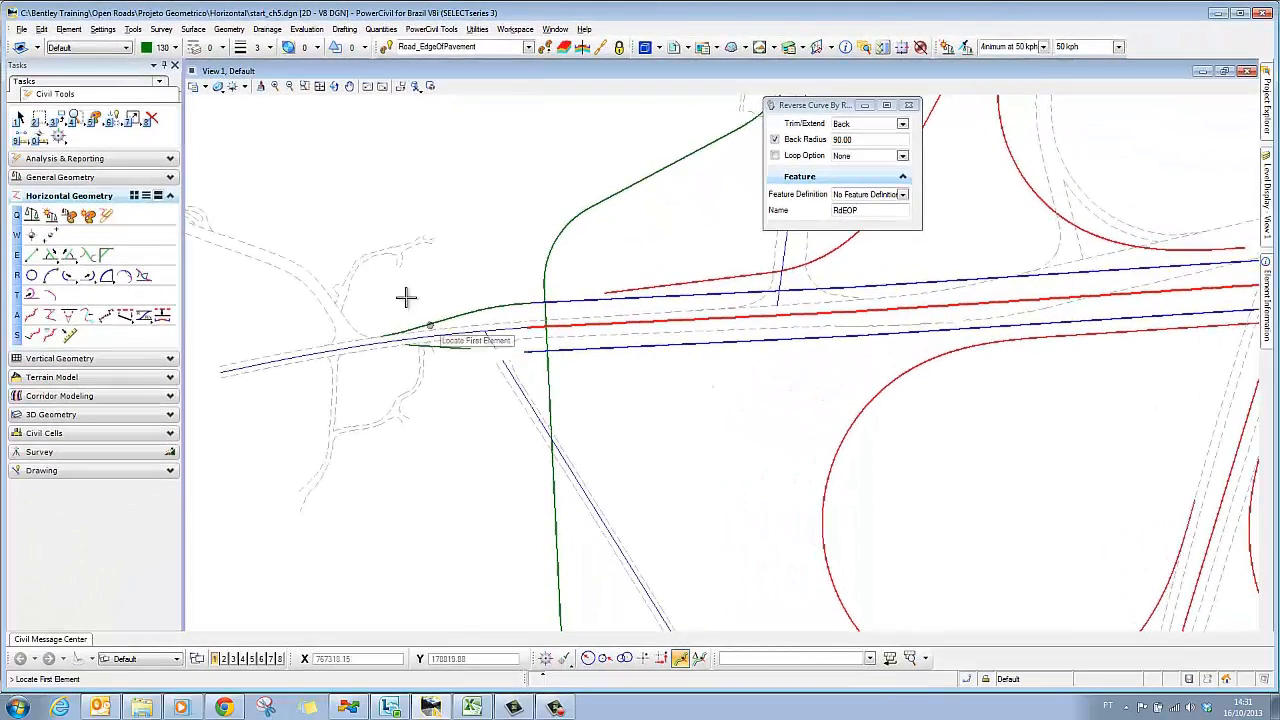
click(320, 87)
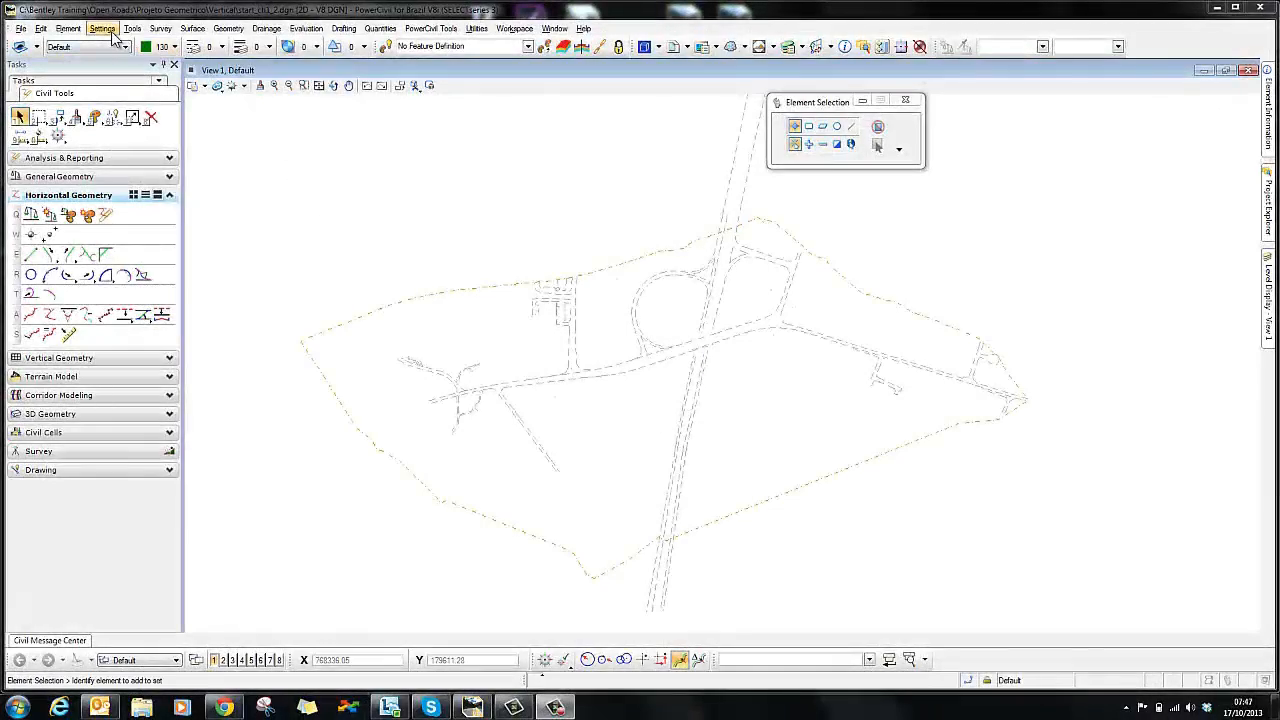
Change the vertical curve parameter format to Kvalue in the Civil Formatting profile settings of the design file
click(104, 29)
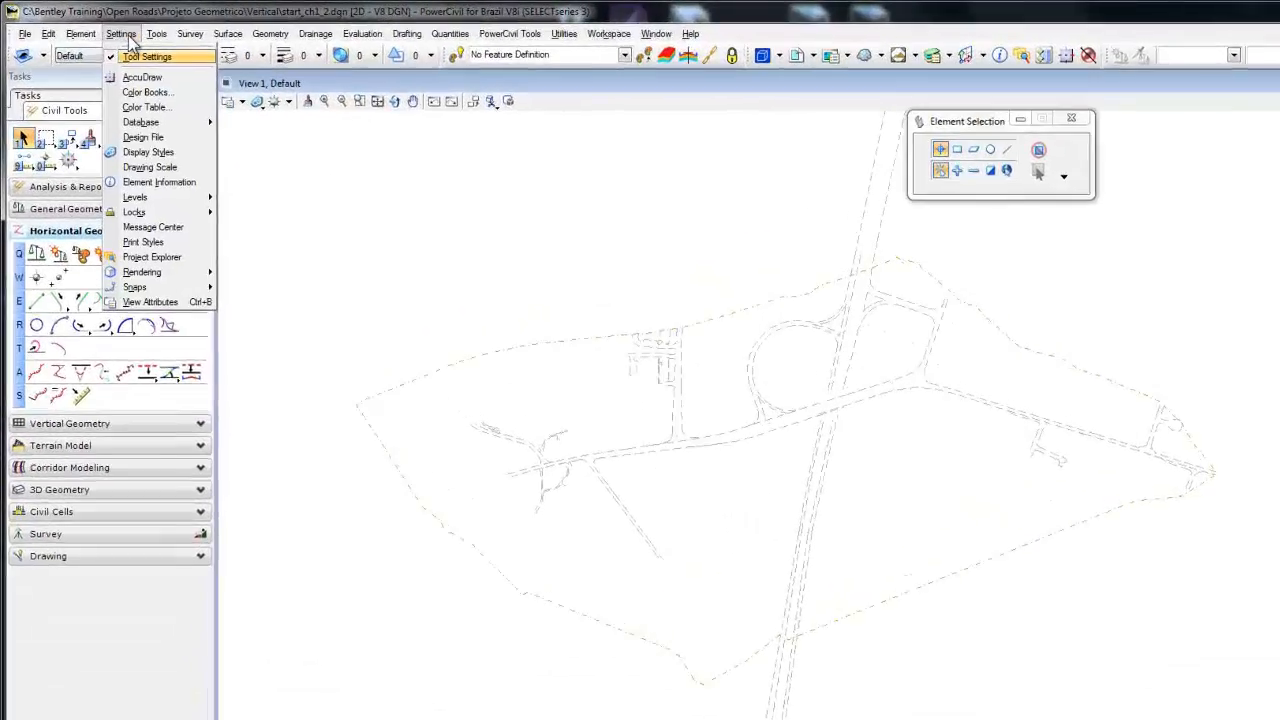
click(213, 174)
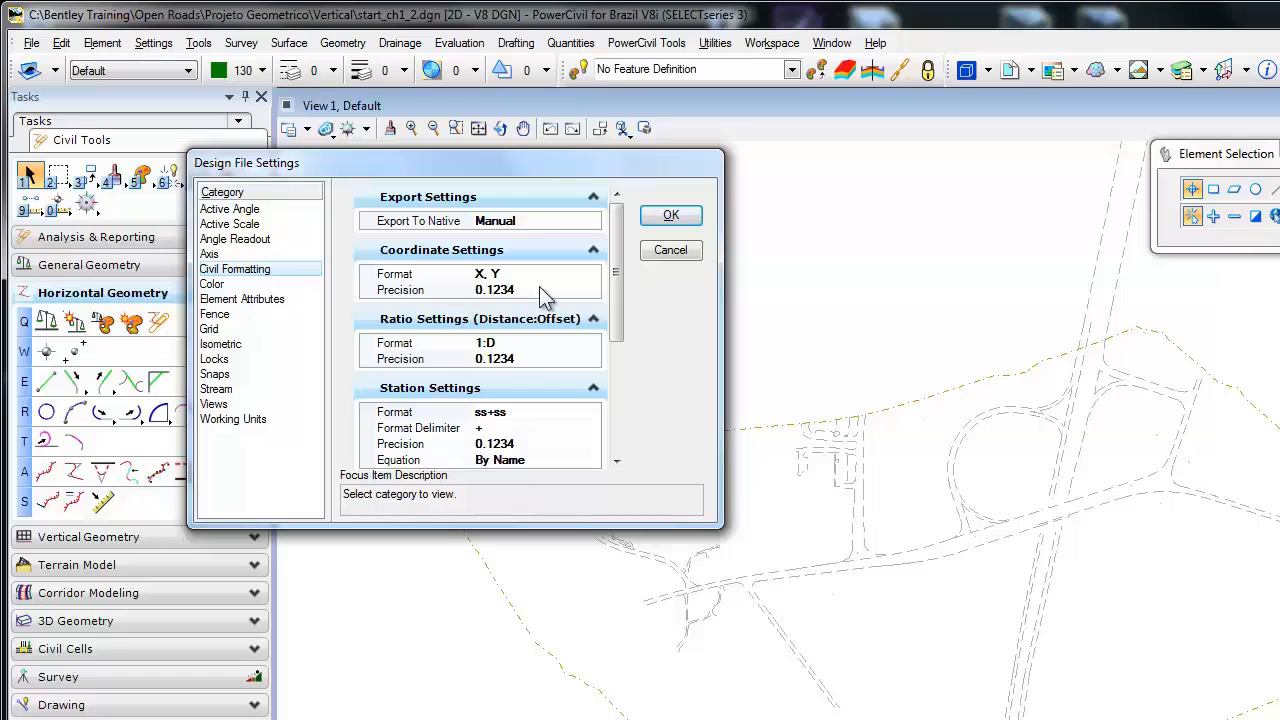
drag(621, 286, 620, 425)
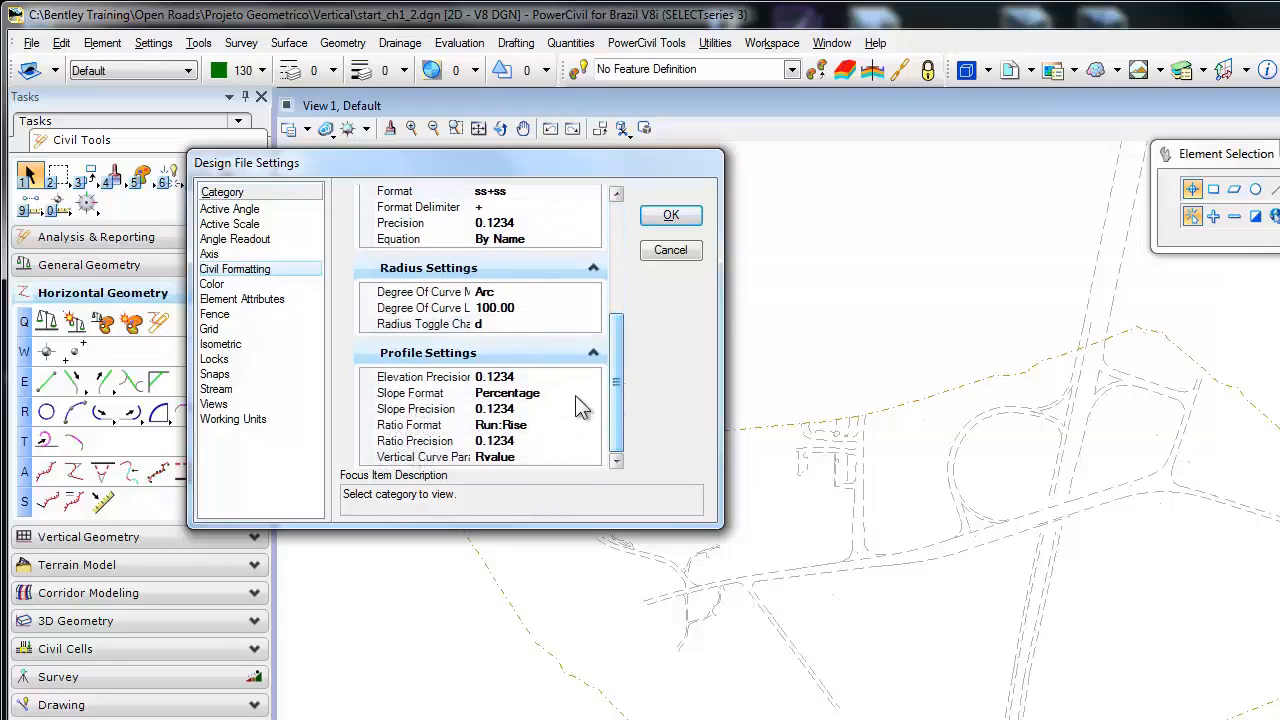
click(536, 458)
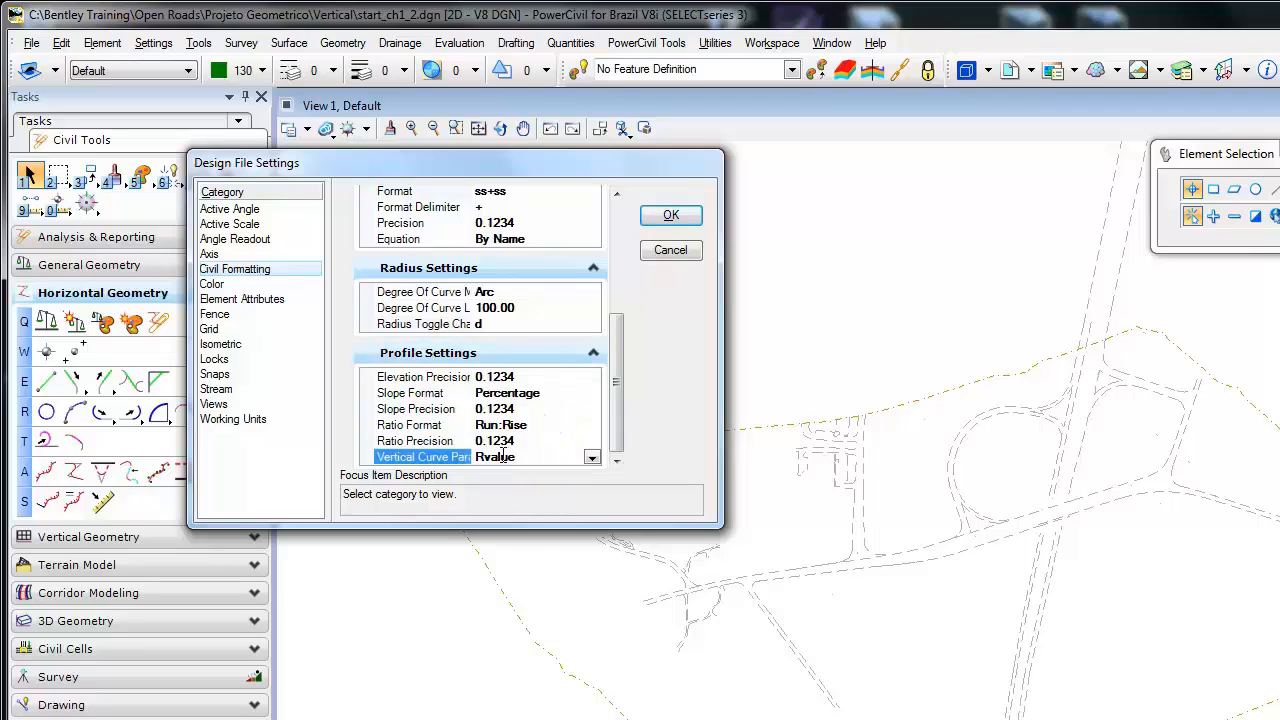
click(592, 457)
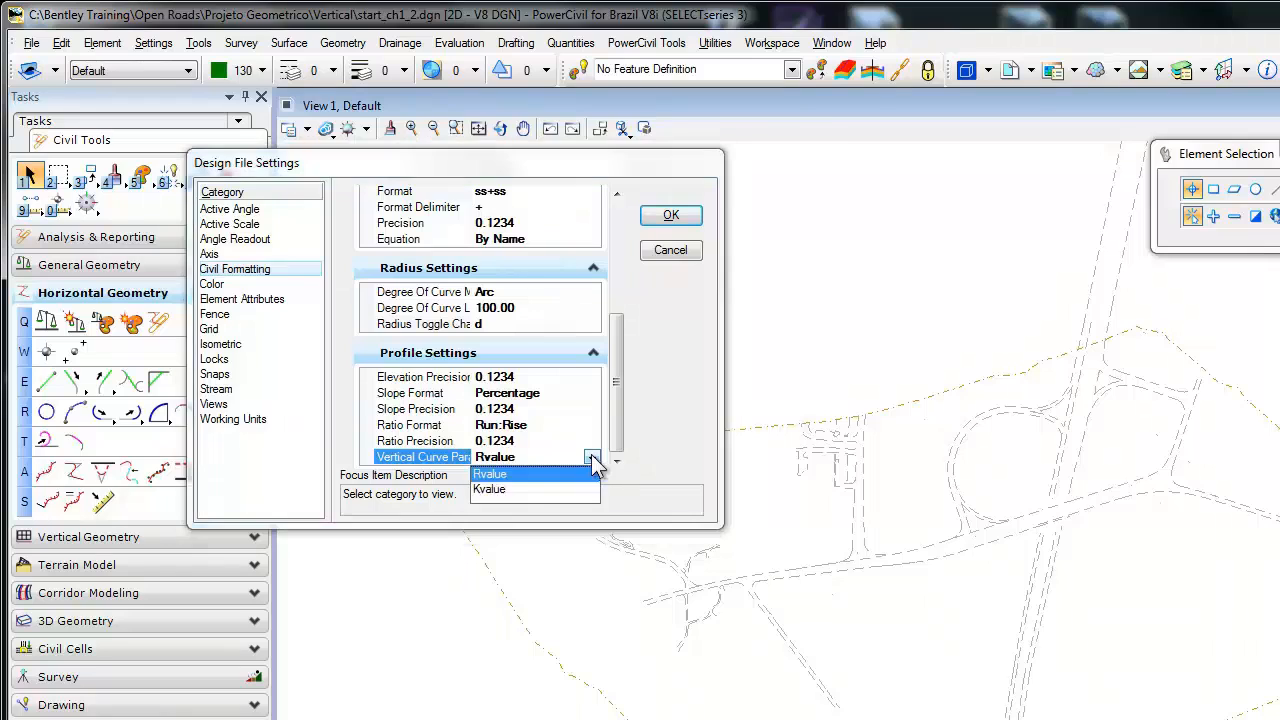
click(487, 489)
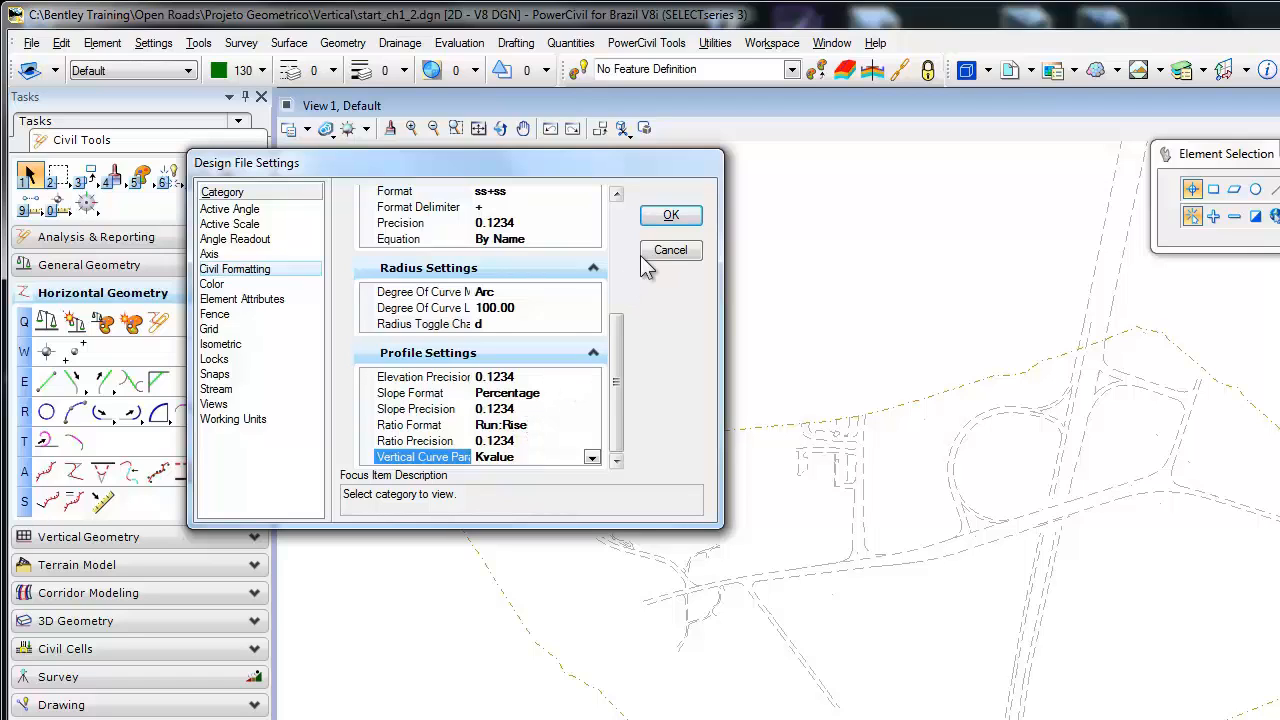
click(671, 216)
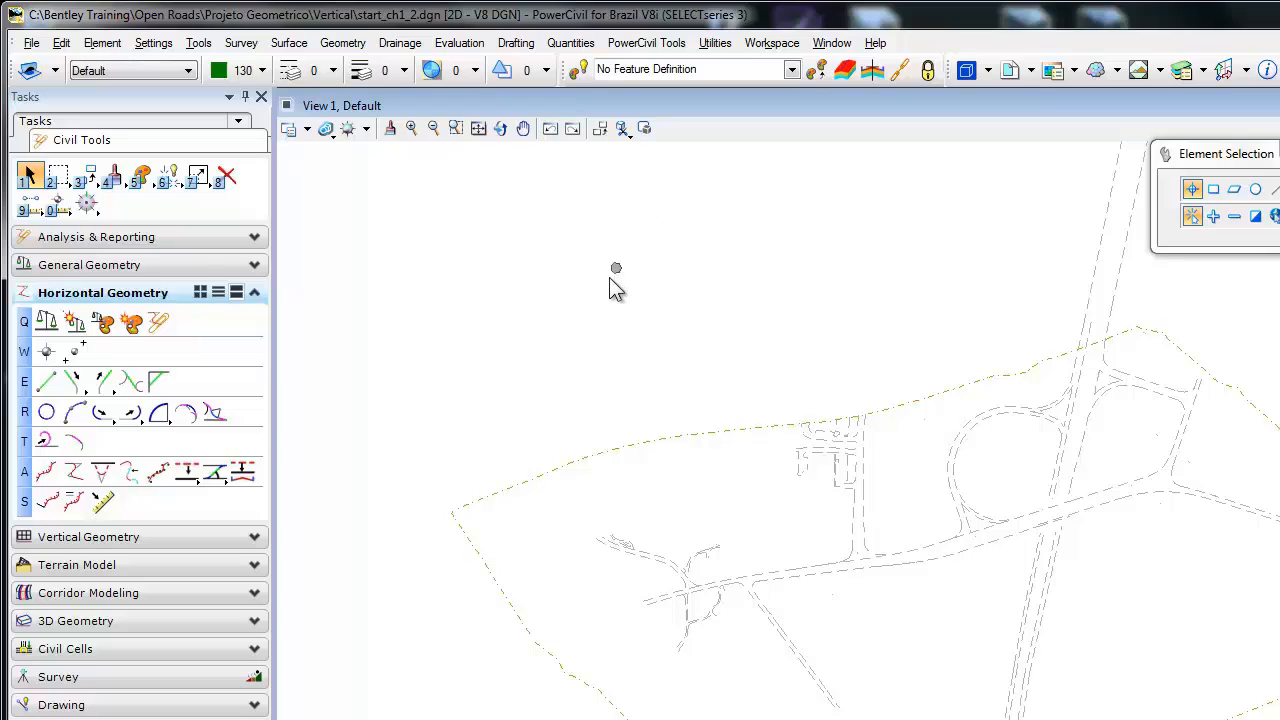
Start the geometry import and load vertical_workshop.alg from the Vertical folder
click(160, 268)
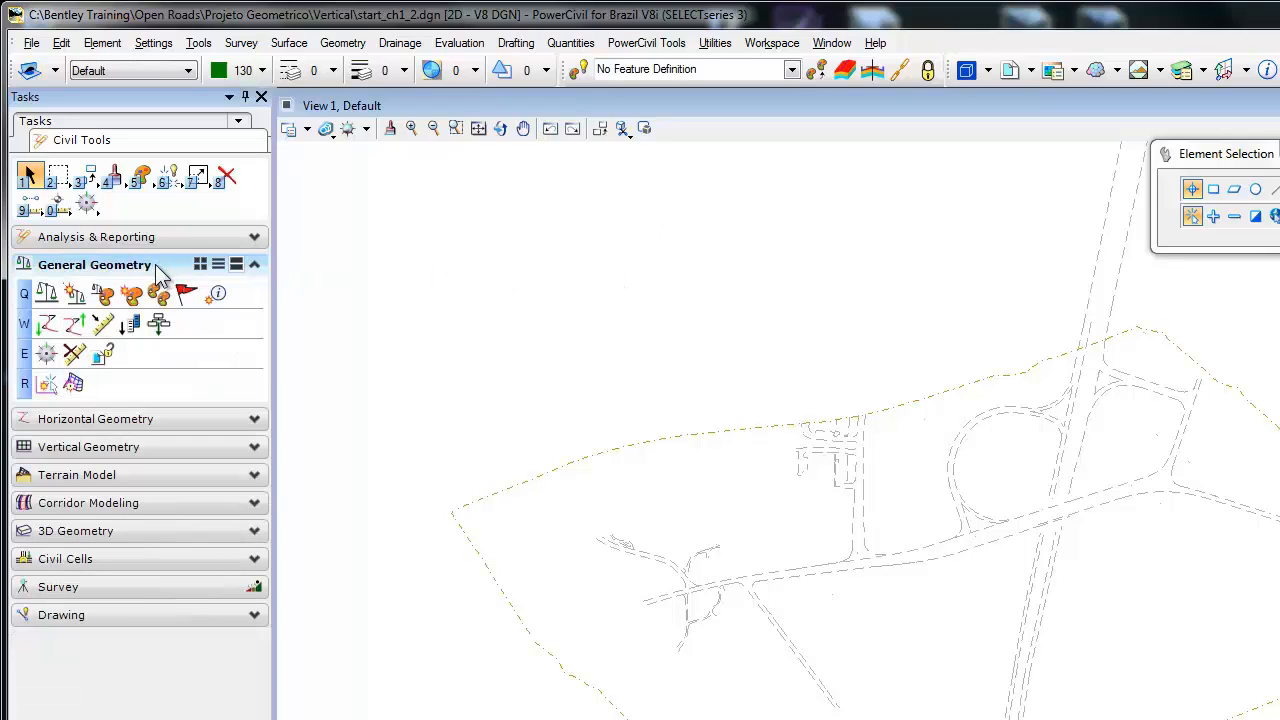
click(46, 326)
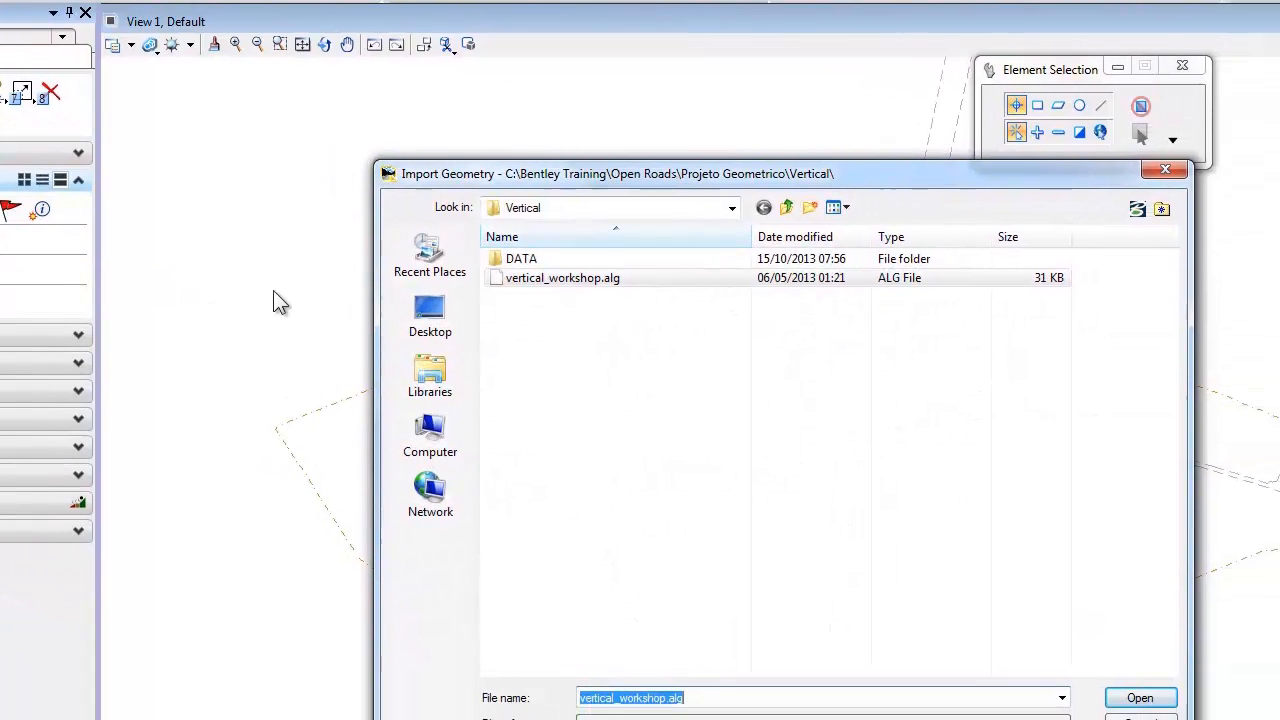
click(590, 280)
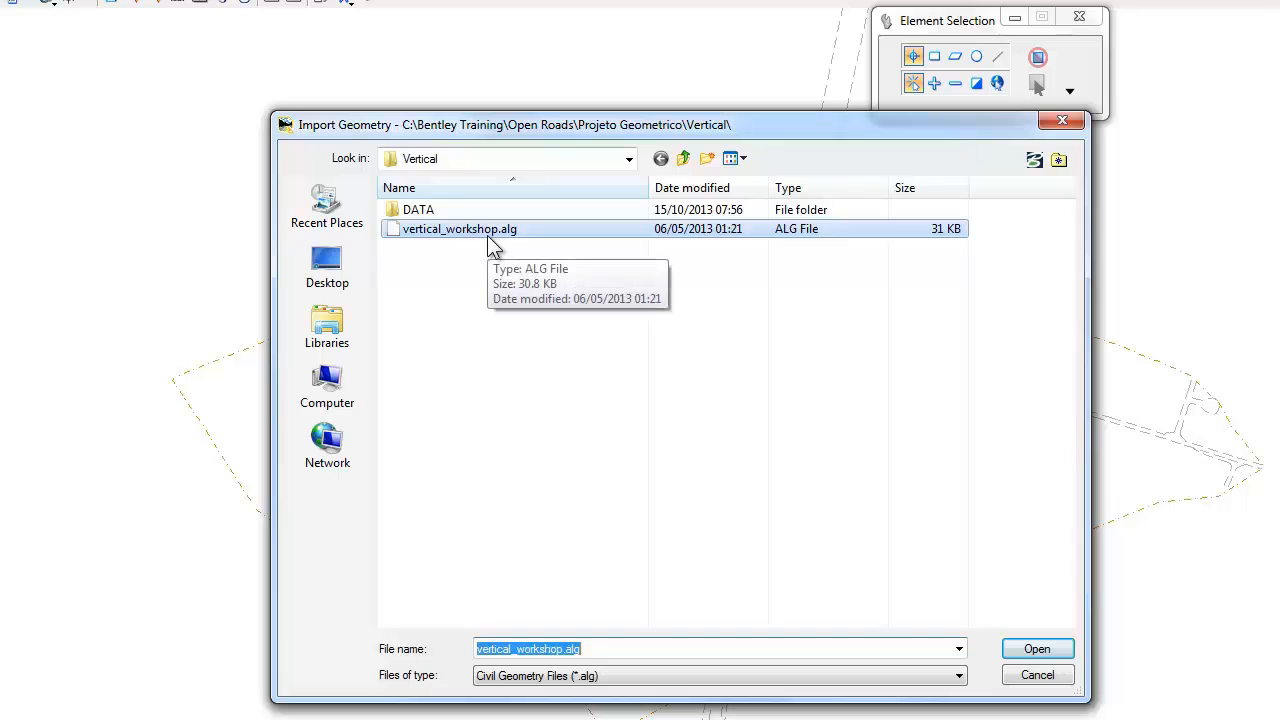
click(1035, 651)
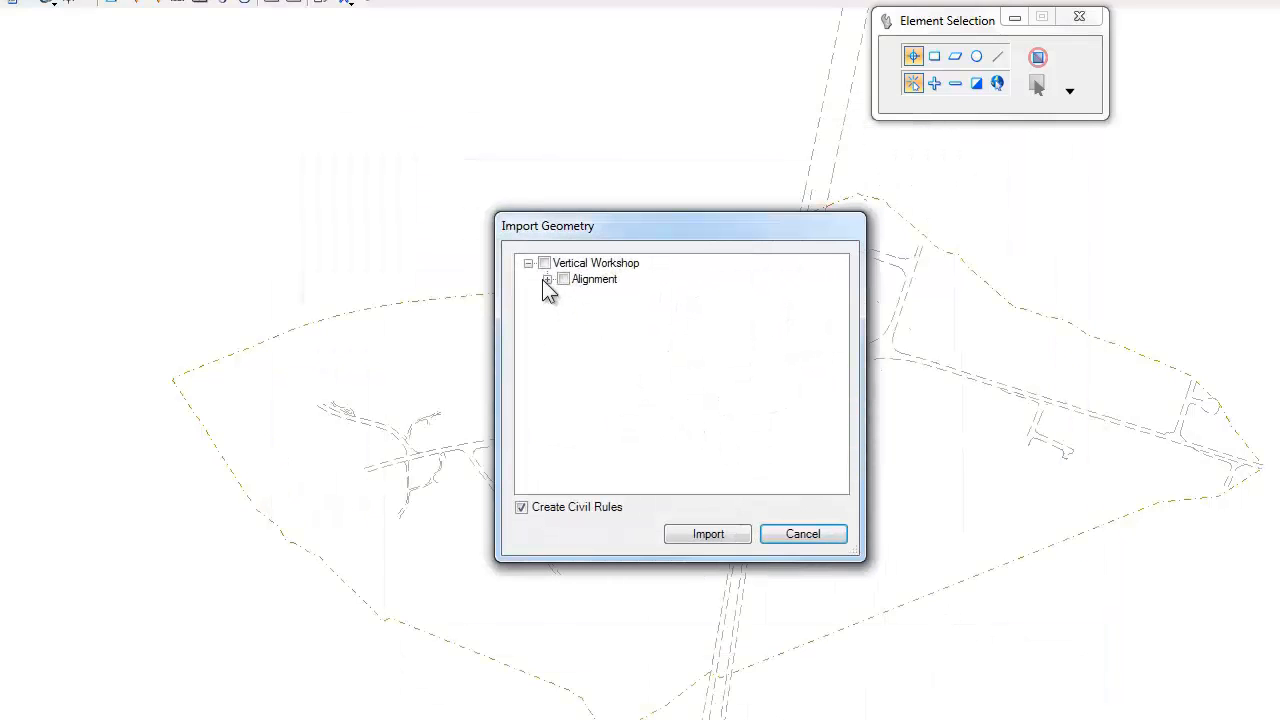
Expand the Vertical Workshop geometry tree to examine the centerline, ramp and secondary alignments and the profiles available under CL-MAIN
click(547, 279)
click(567, 295)
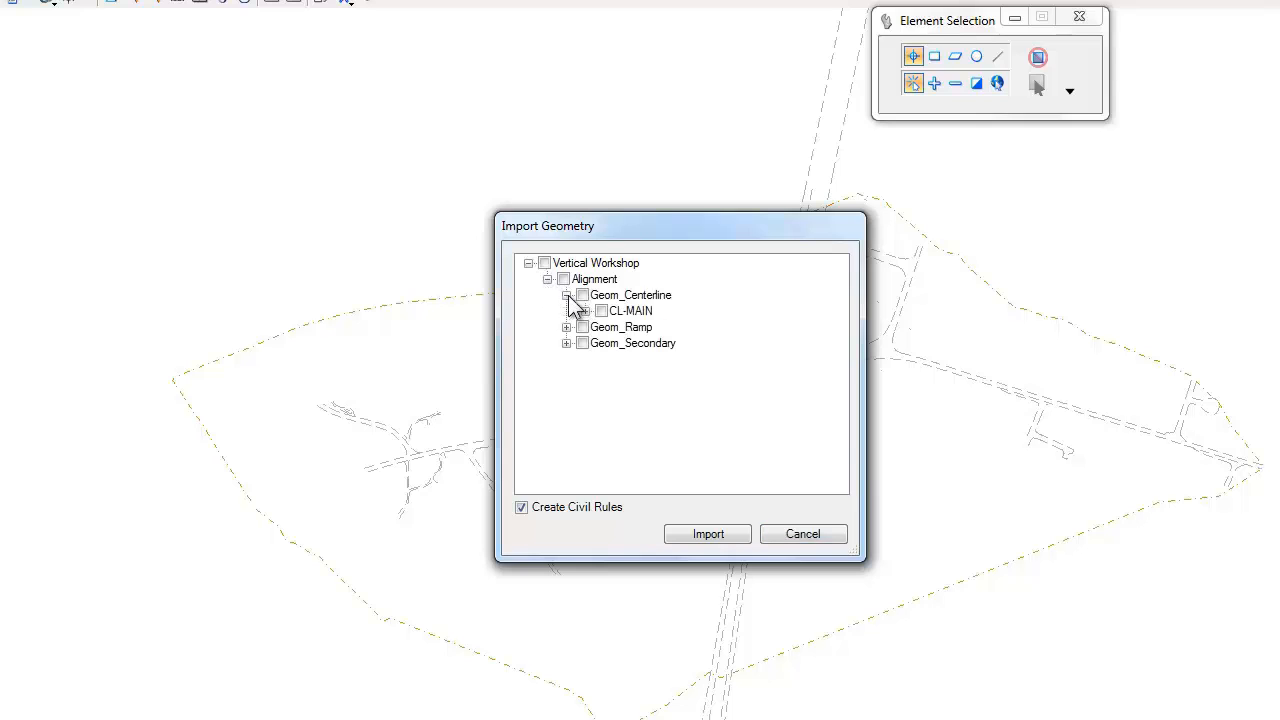
click(567, 327)
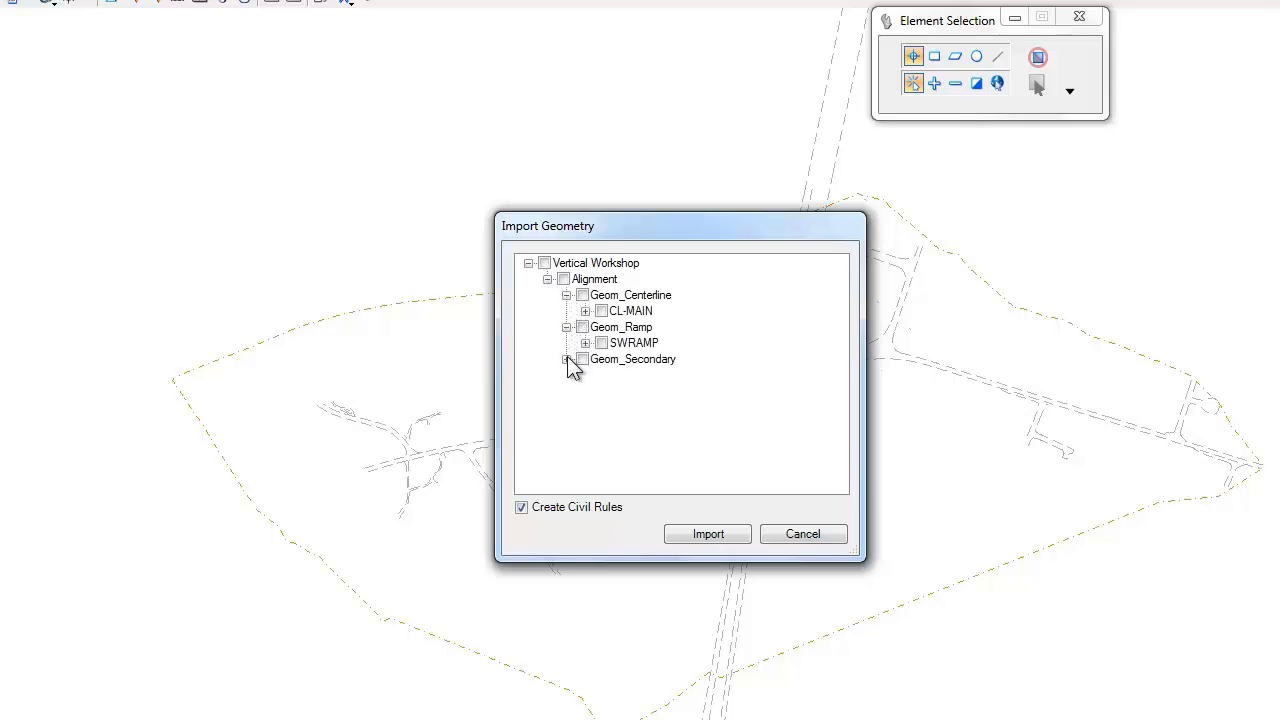
click(567, 359)
click(585, 375)
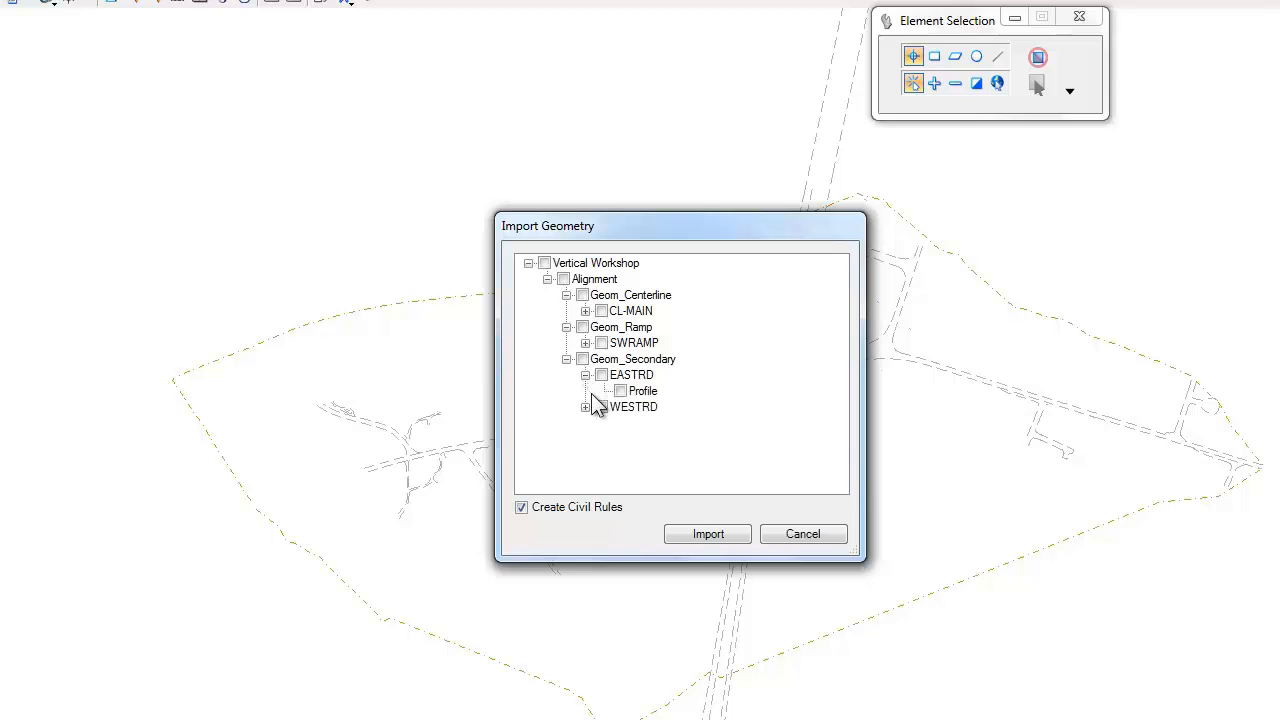
click(585, 407)
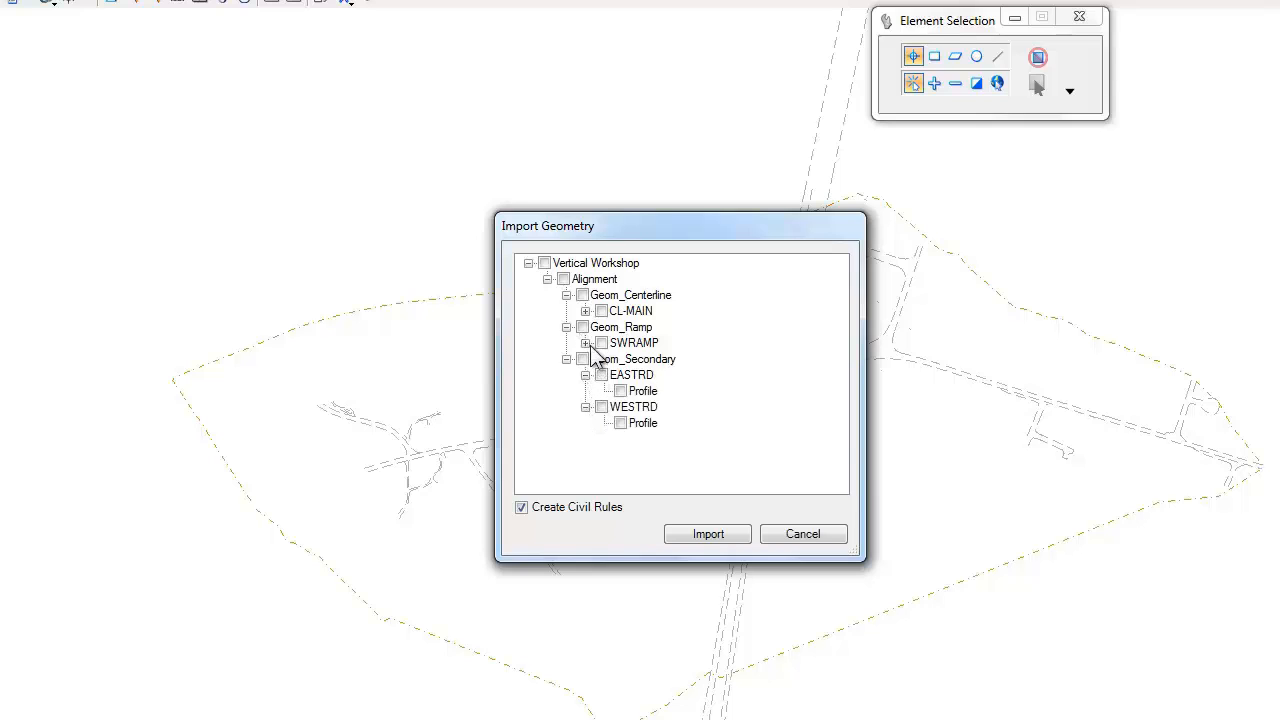
click(585, 343)
click(586, 311)
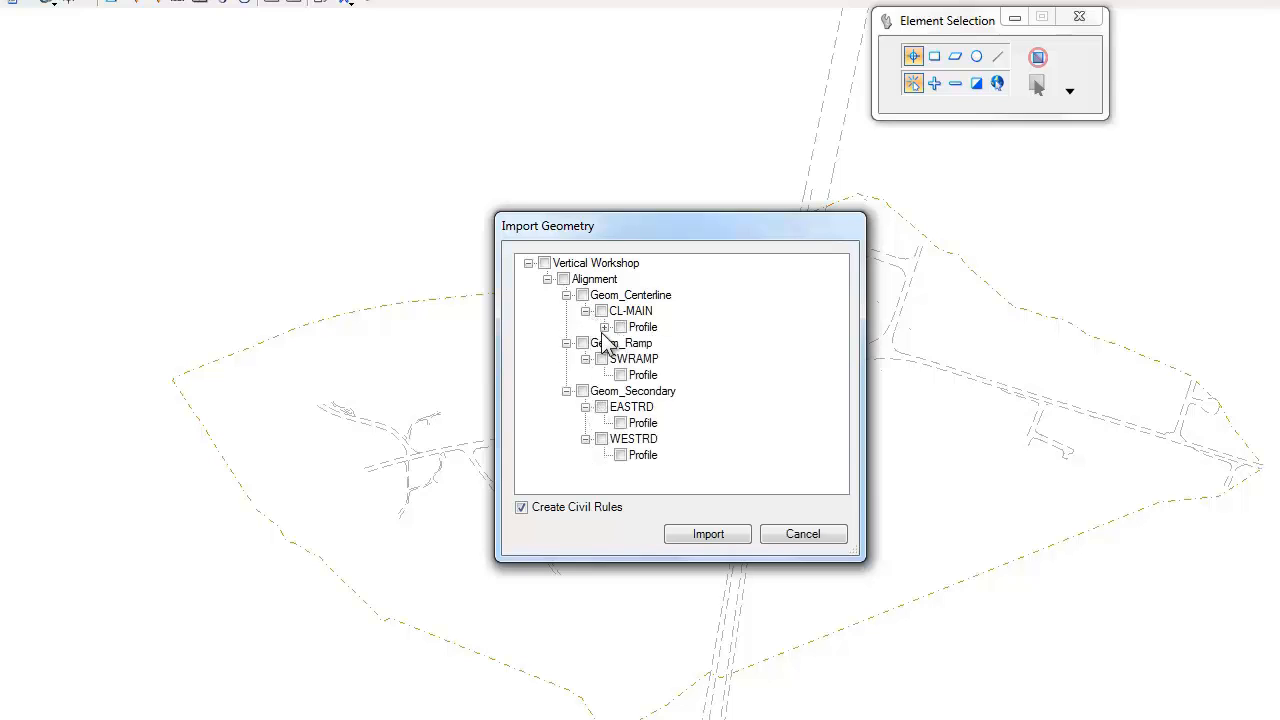
click(605, 327)
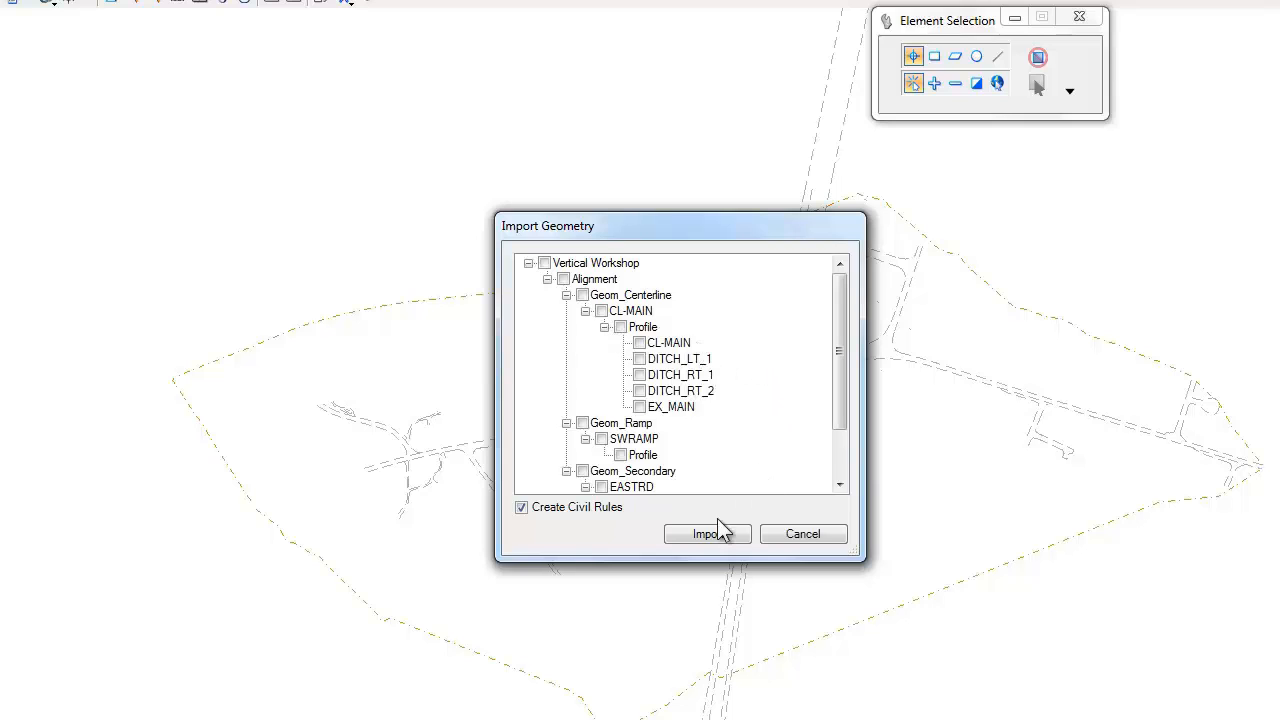
Import all Vertical Workshop alignments with the CL-MAIN and ditch profiles, excluding EX_MAIN and the SWRAMP, EASTRD and WESTRD profiles
drag(701, 561, 700, 665)
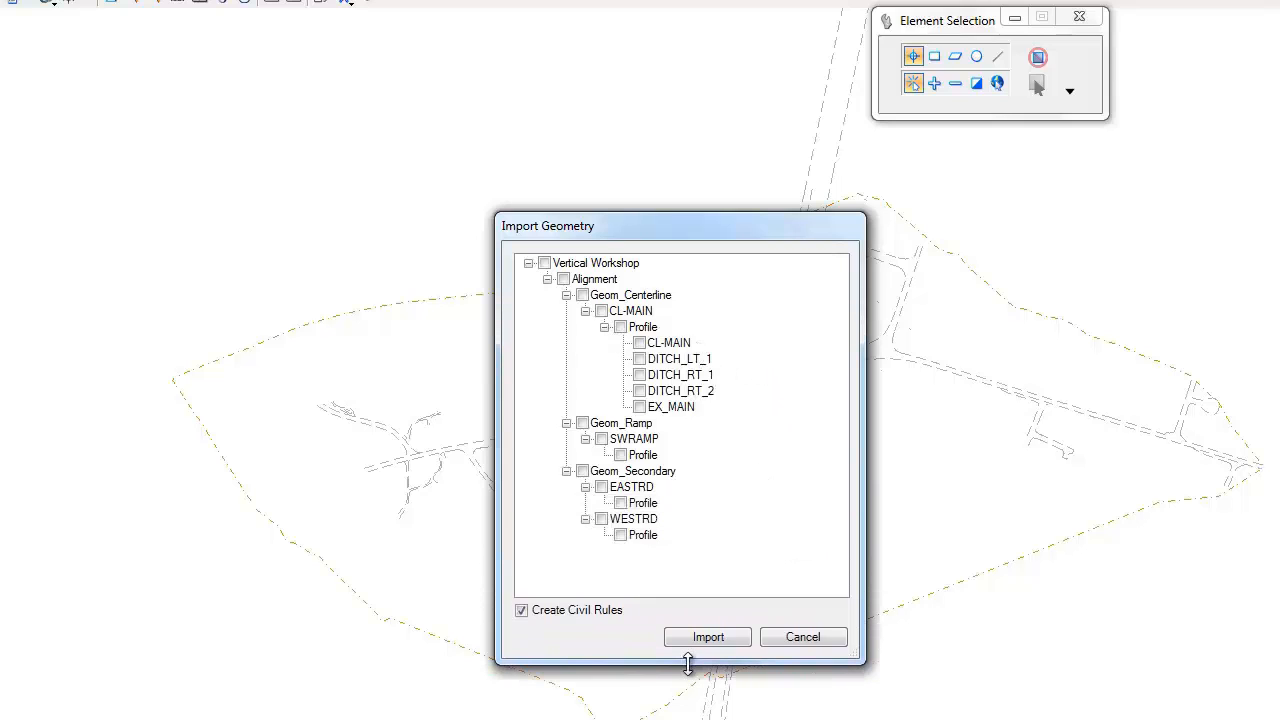
click(601, 519)
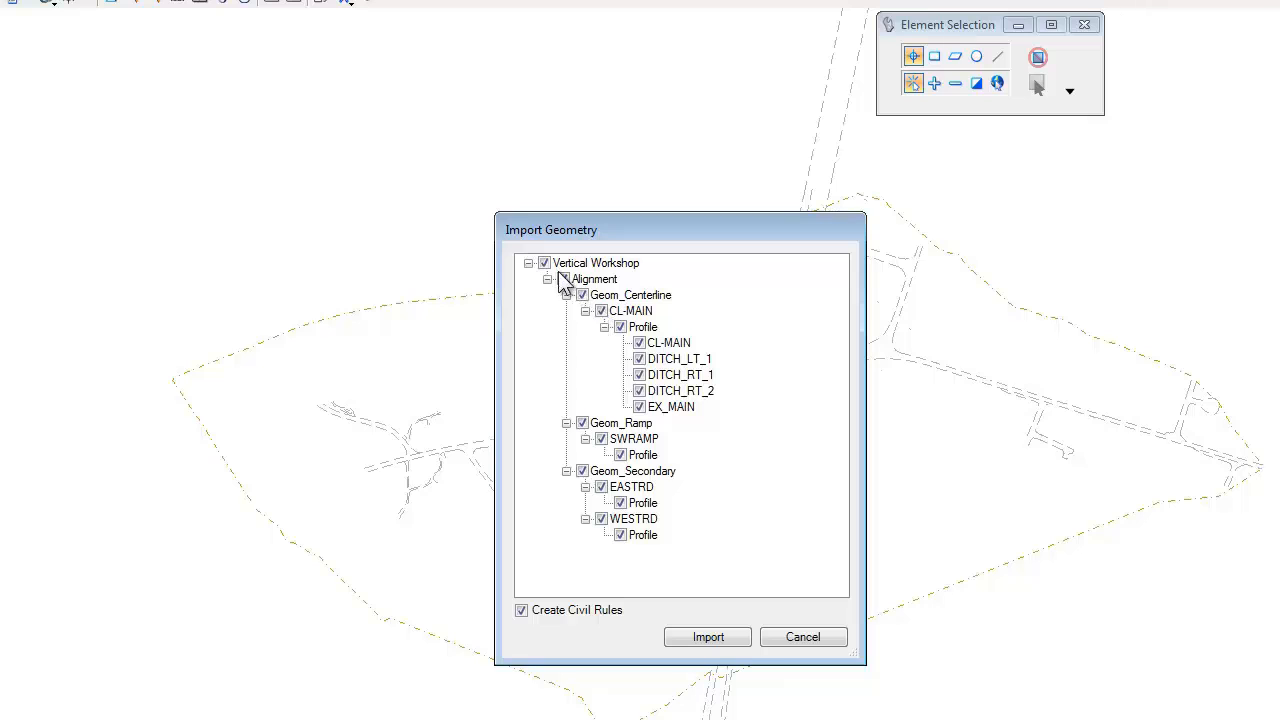
click(621, 455)
click(621, 503)
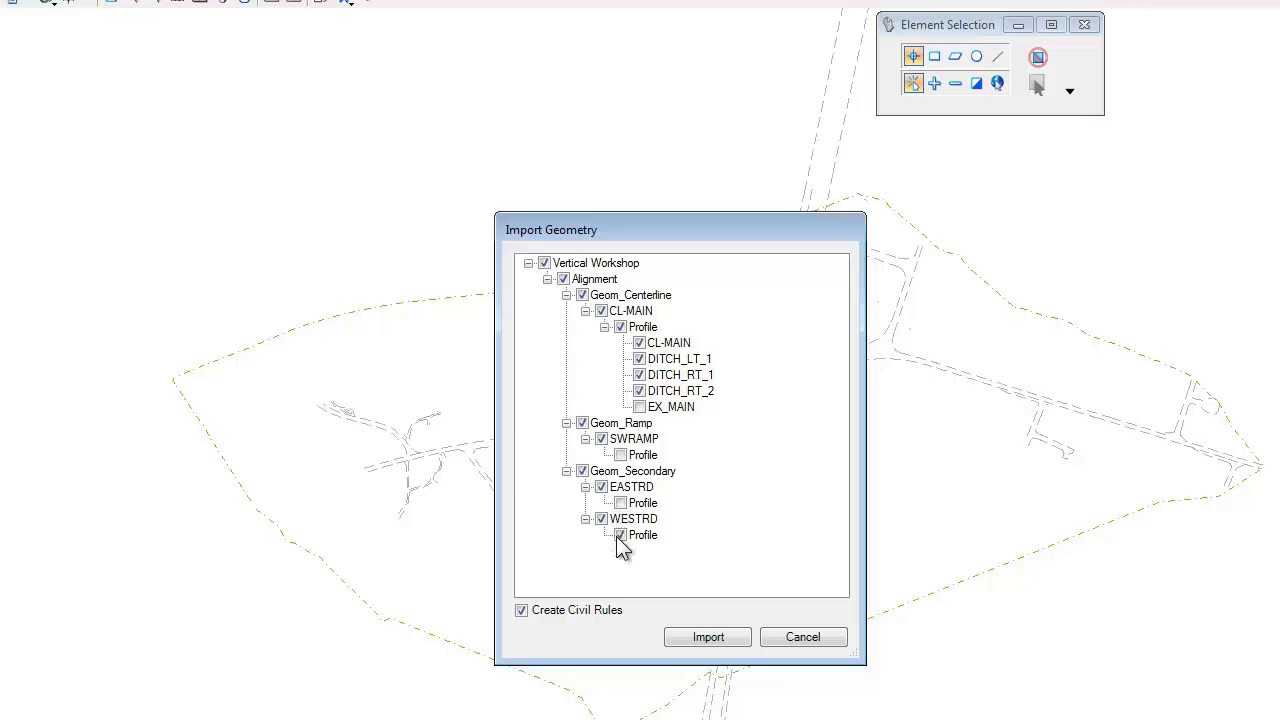
click(621, 536)
click(708, 640)
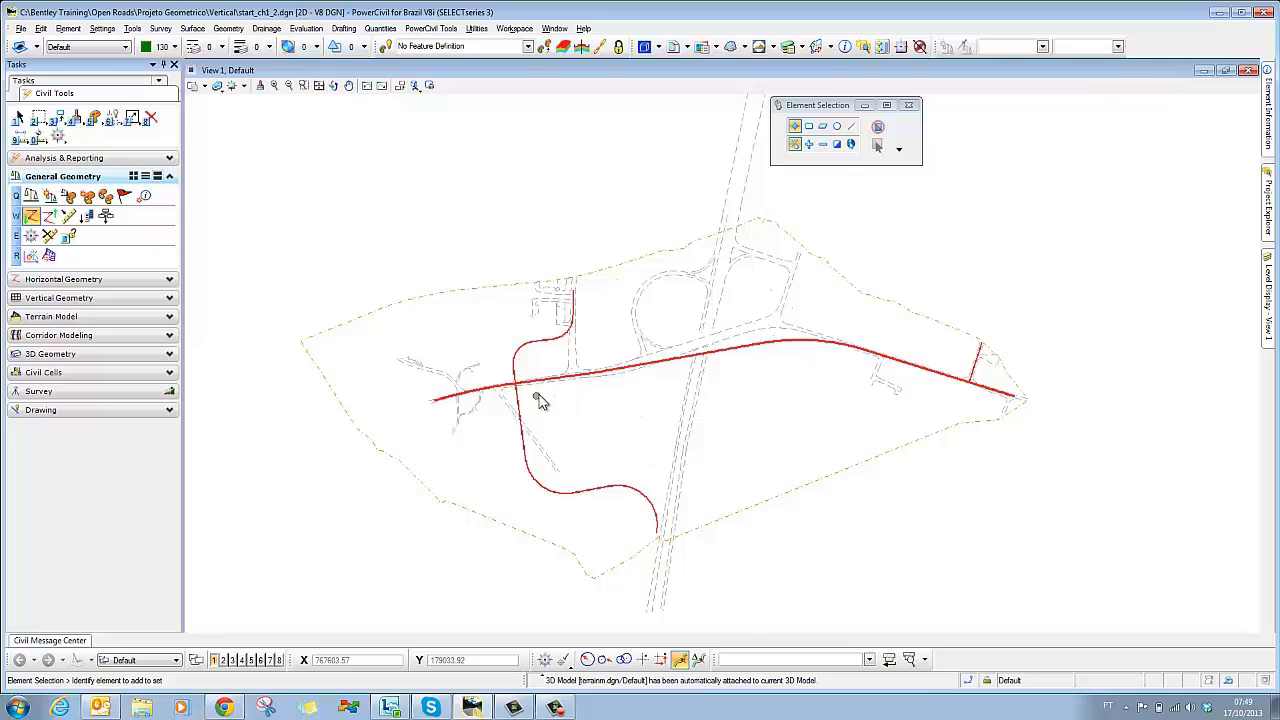
Open the profile model of the CL-MAIN alignment in View 2
scroll(540, 397, up, 5)
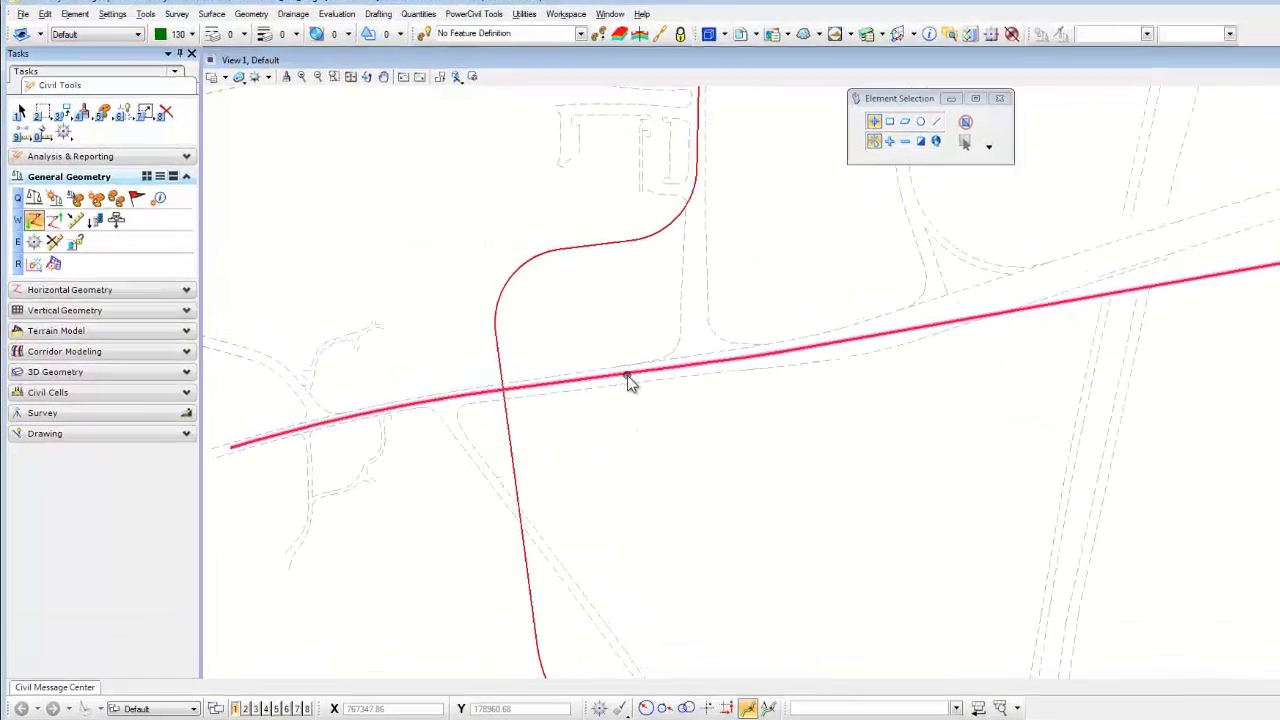
click(627, 378)
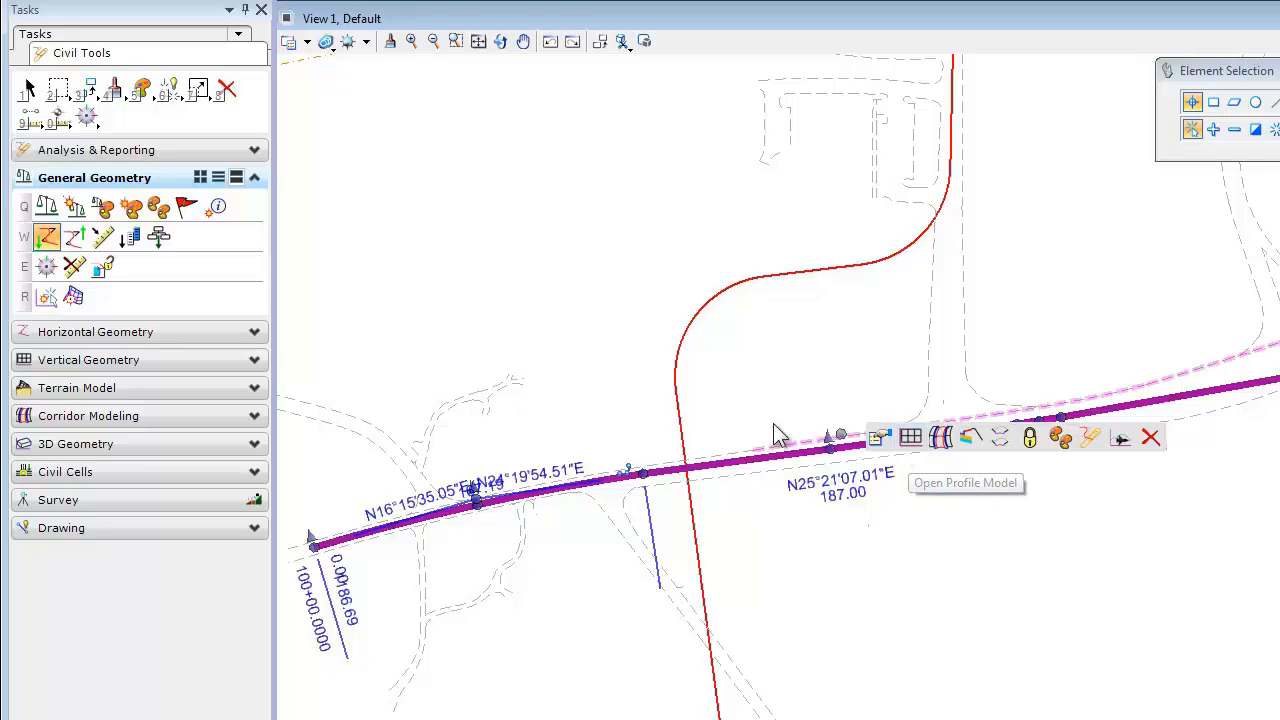
click(245, 362)
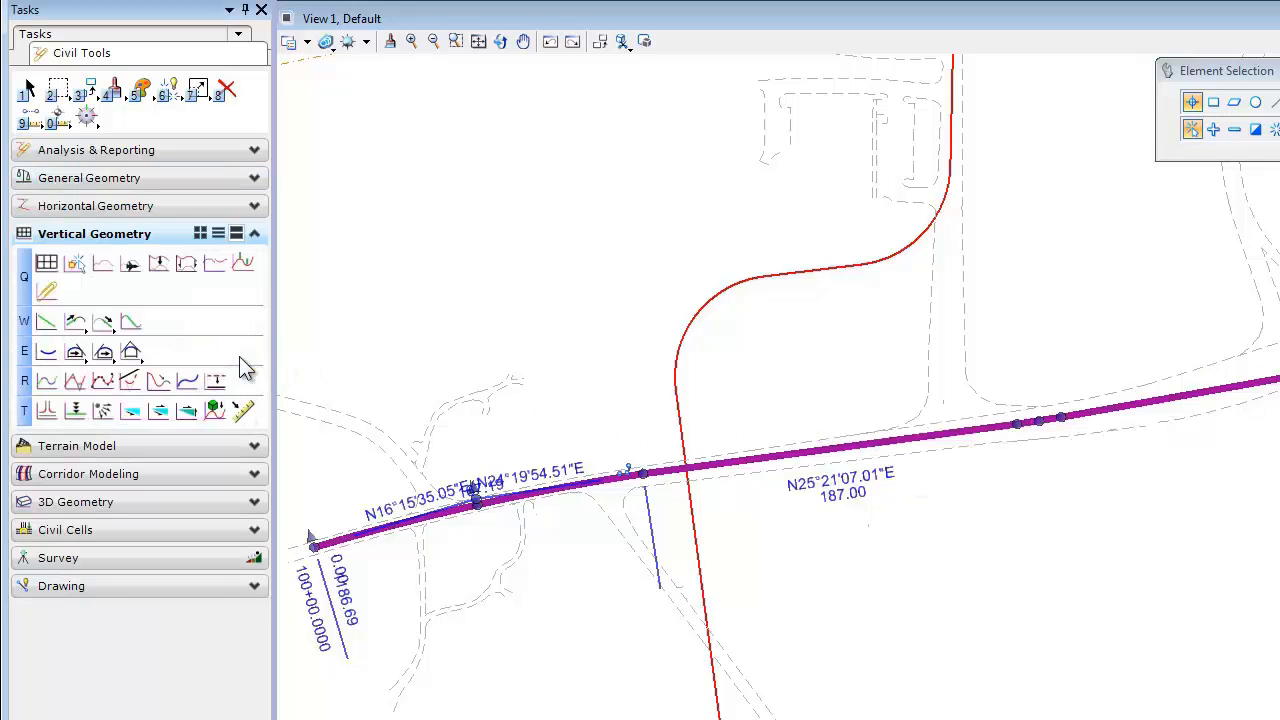
click(46, 265)
mouse_move(822, 458)
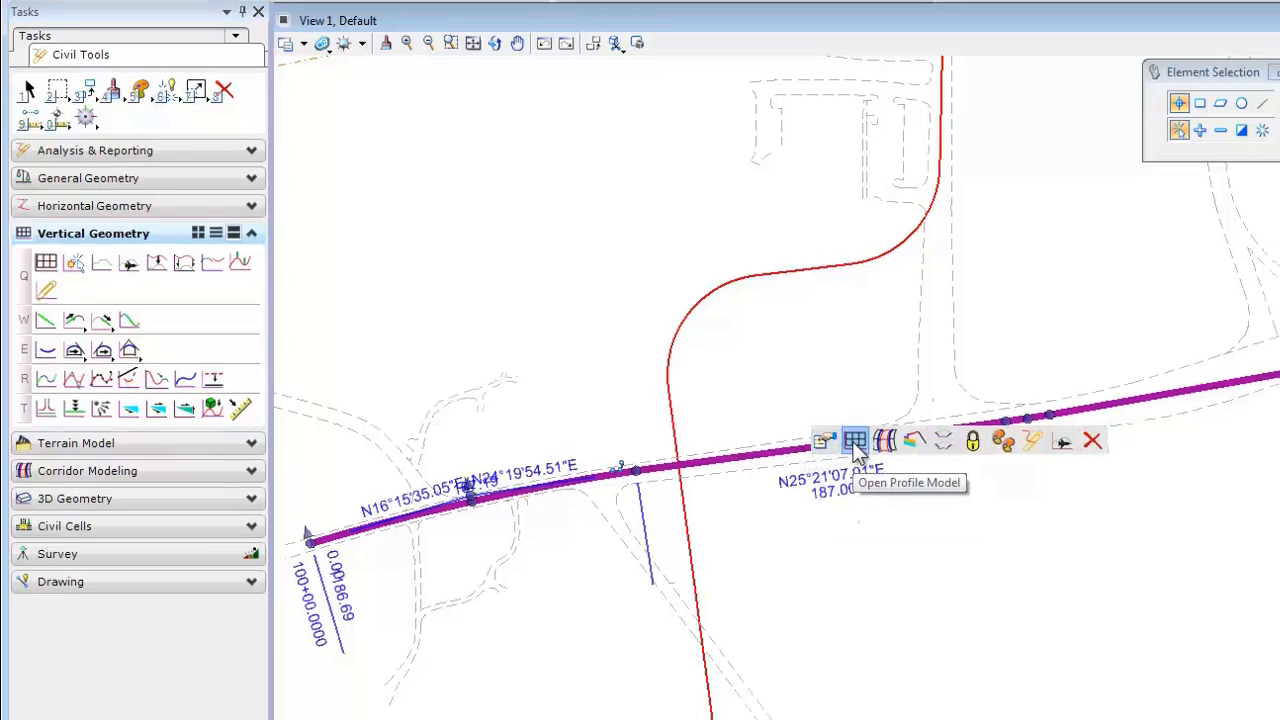
click(862, 445)
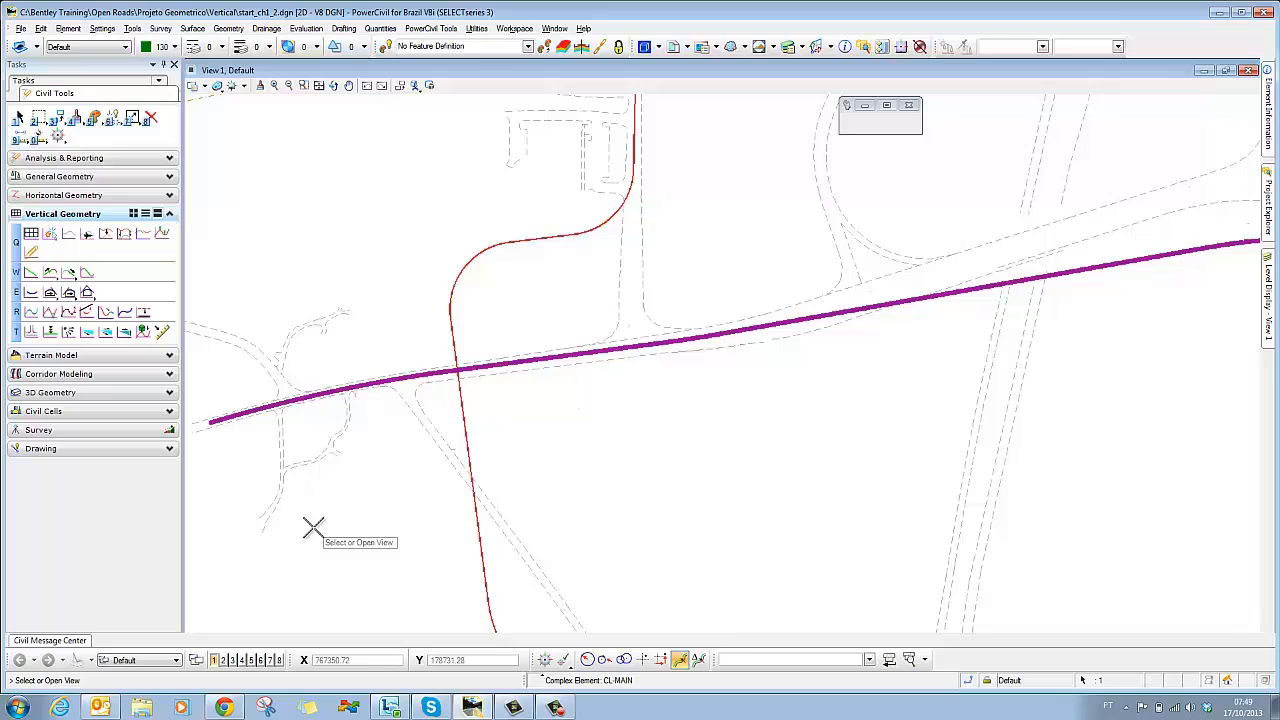
click(224, 661)
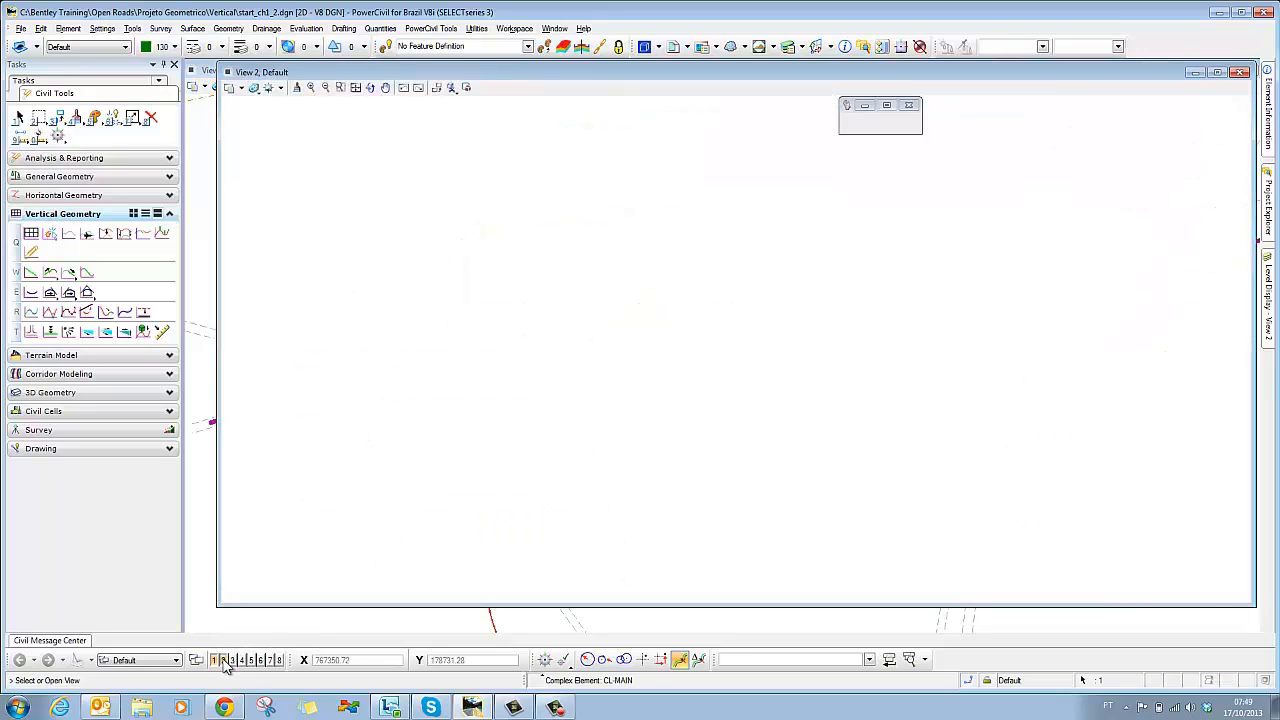
click(520, 355)
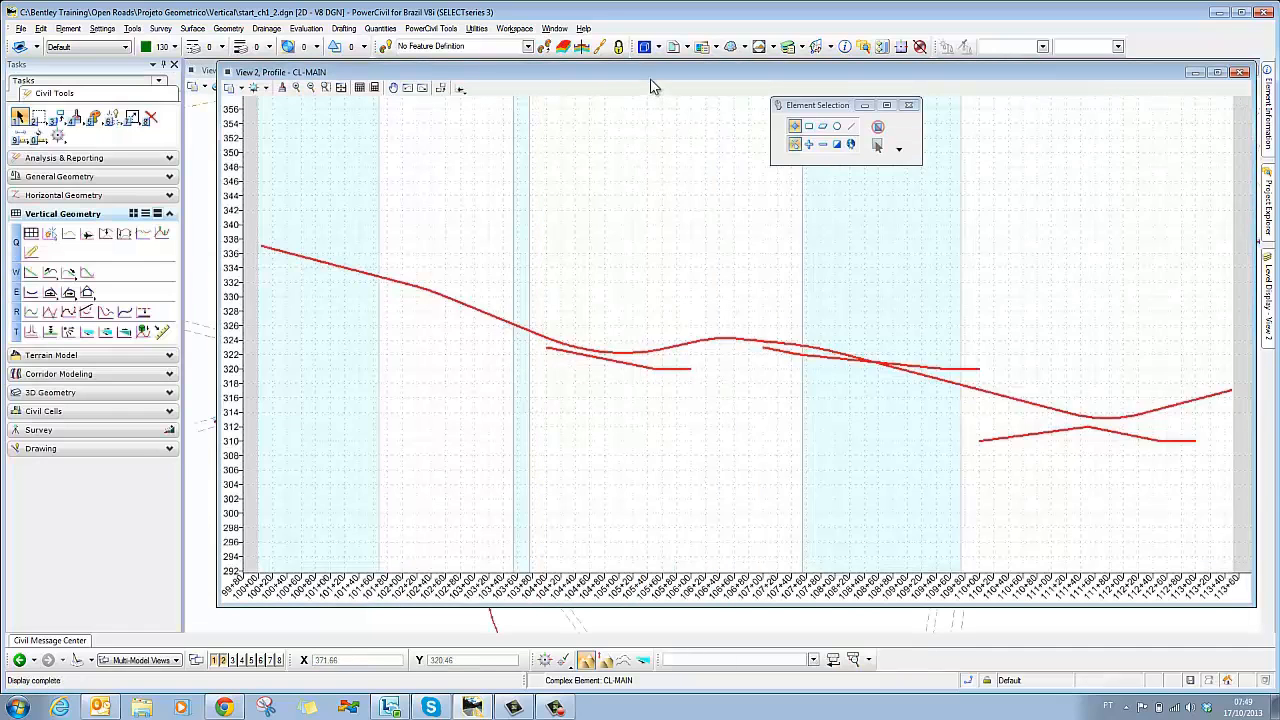
Arrange the plan view above the CL-MAIN profile view and fit the whole profile in its window
drag(652, 70, 633, 409)
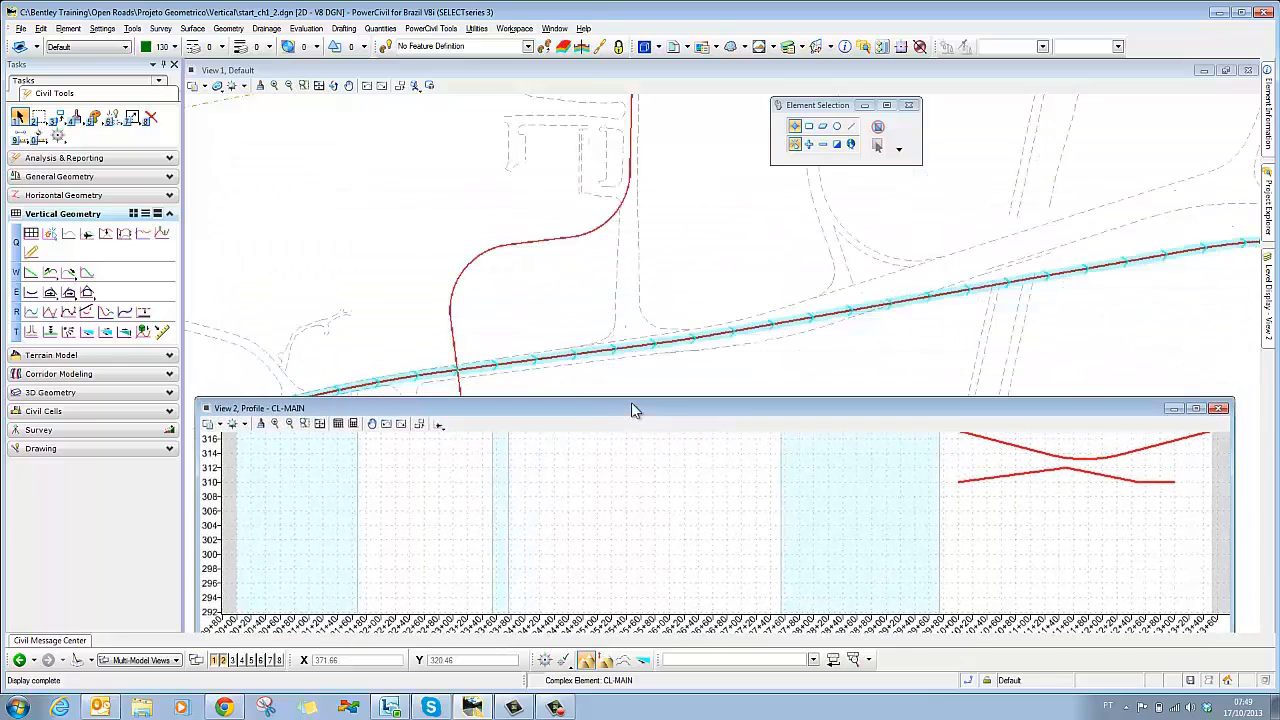
click(1226, 71)
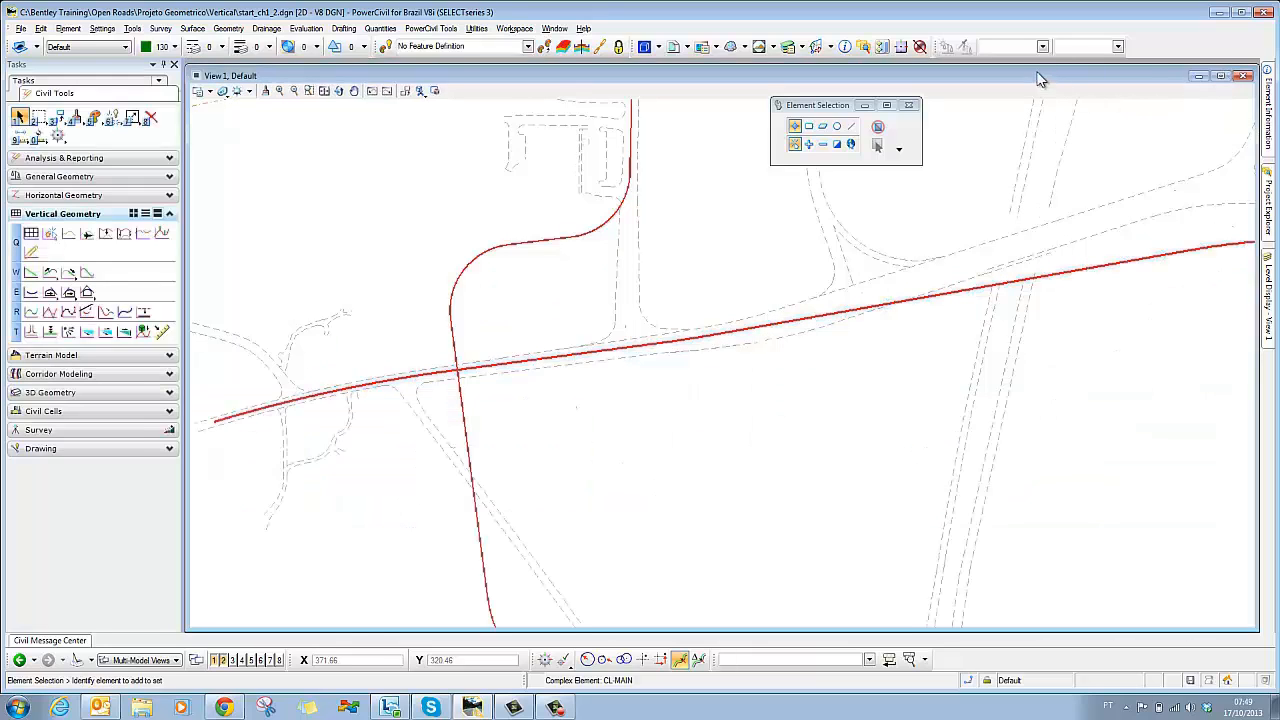
drag(1036, 68, 954, 190)
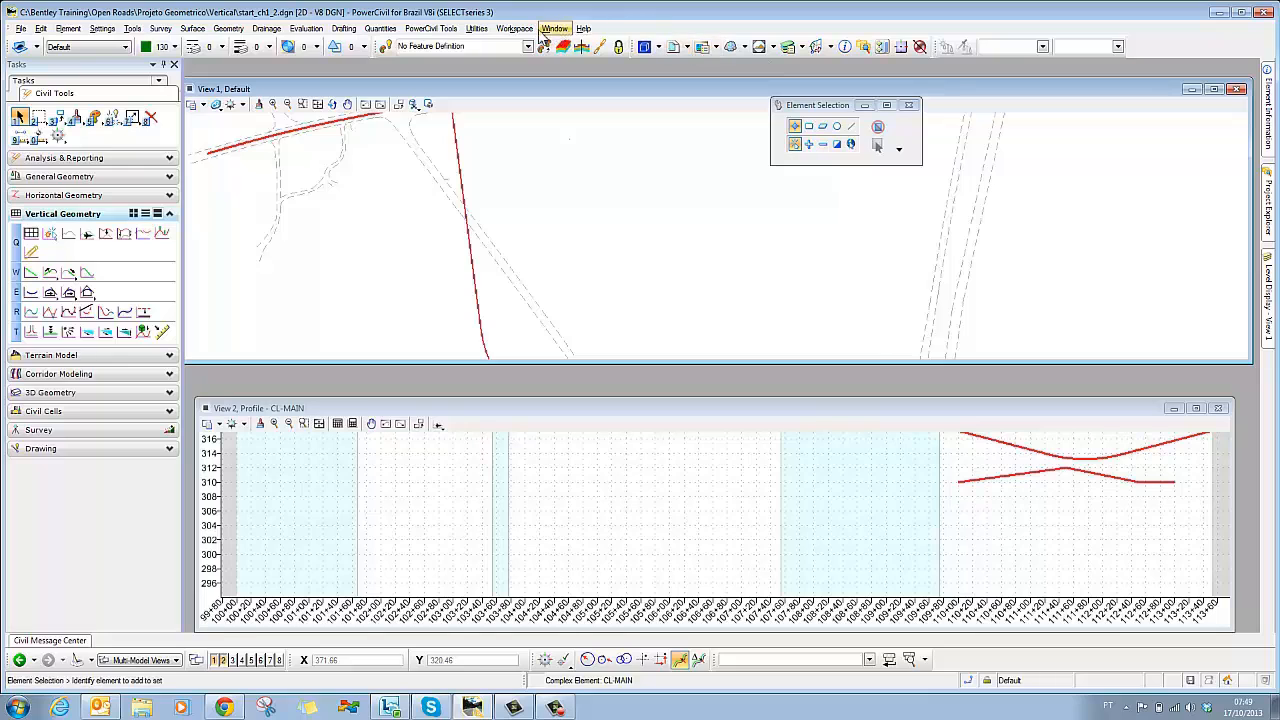
click(512, 29)
mouse_move(554, 29)
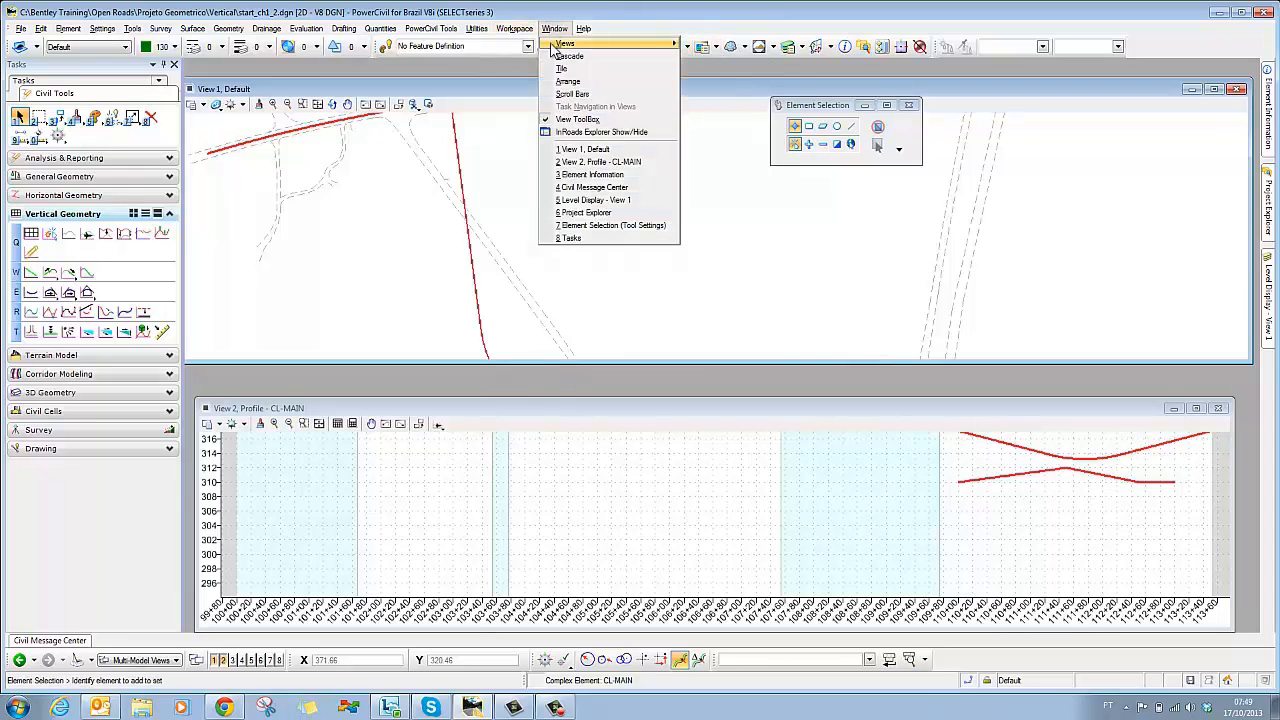
click(565, 81)
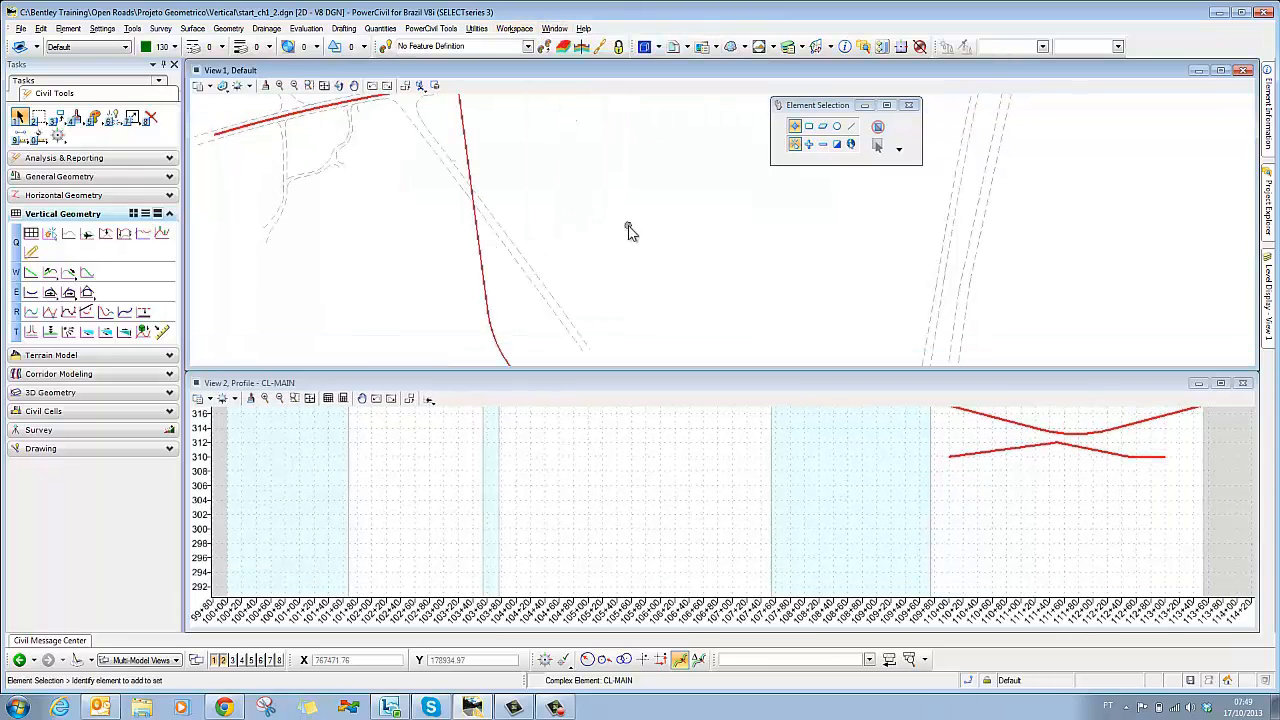
scroll(620, 258, down, 5)
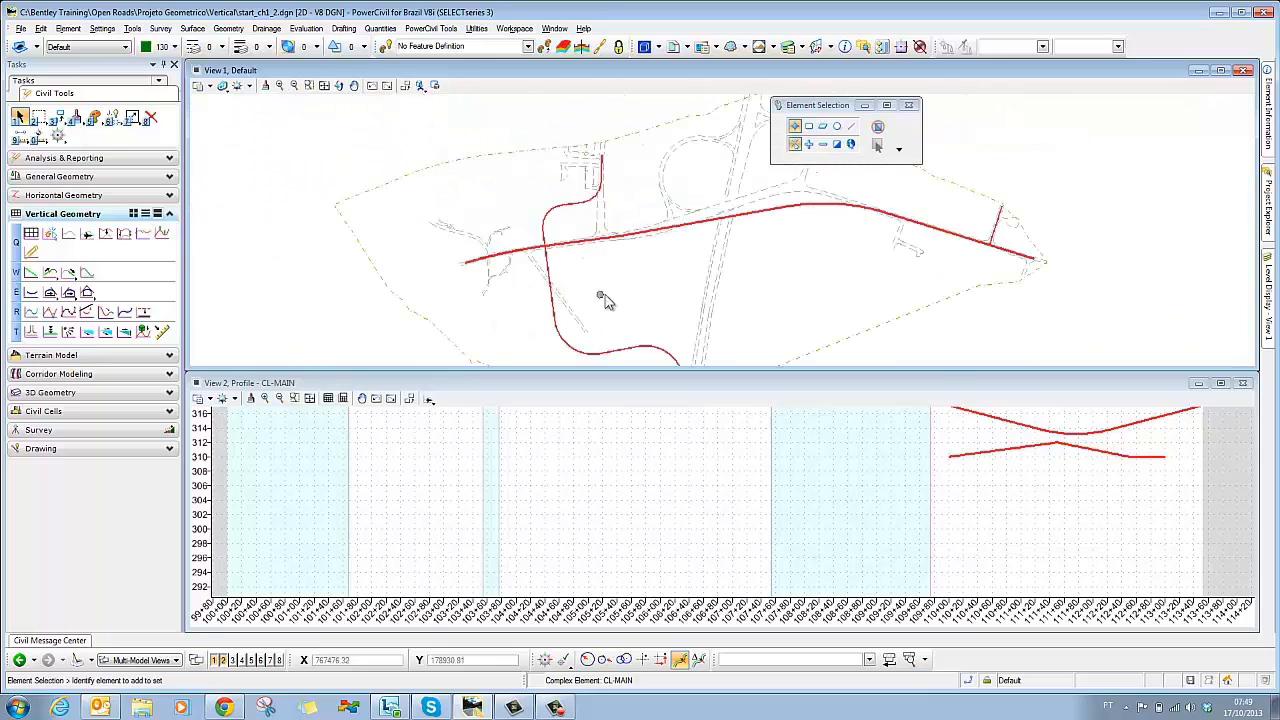
scroll(612, 274, up, 2)
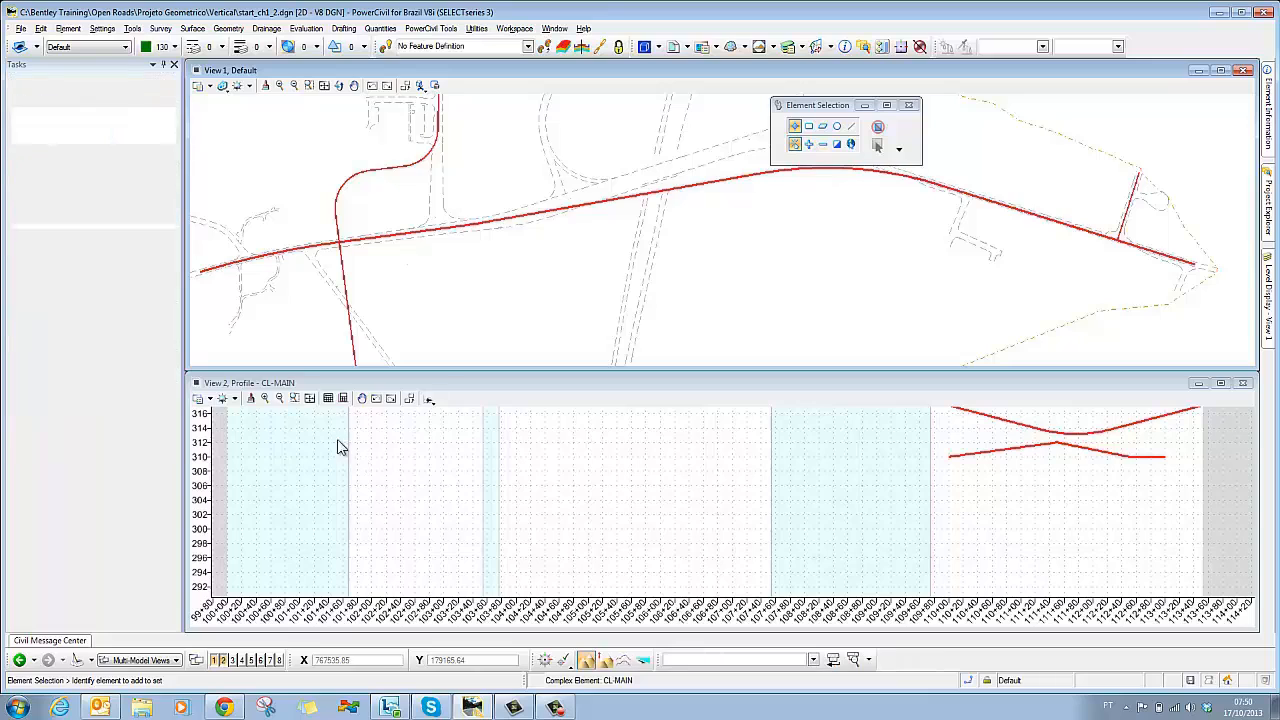
click(310, 398)
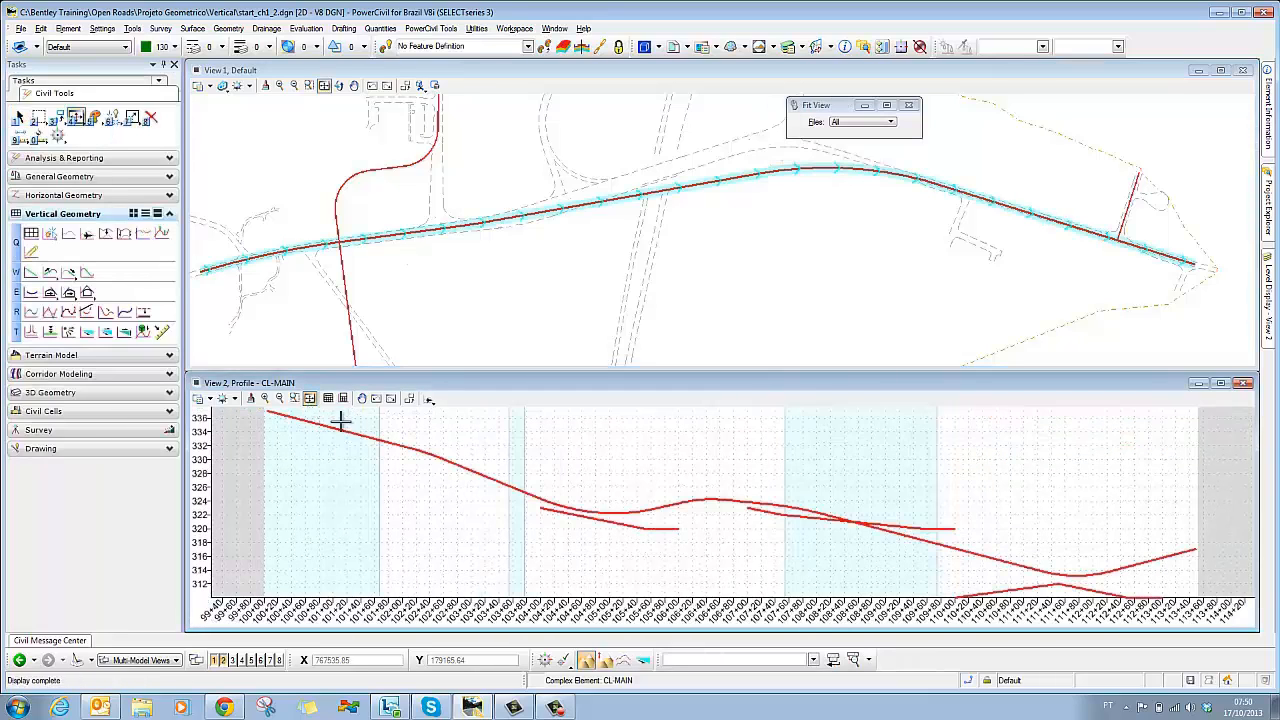
mouse_move(726, 467)
middle_down()
mouse_move(728, 429)
mouse_move(716, 451)
middle_up()
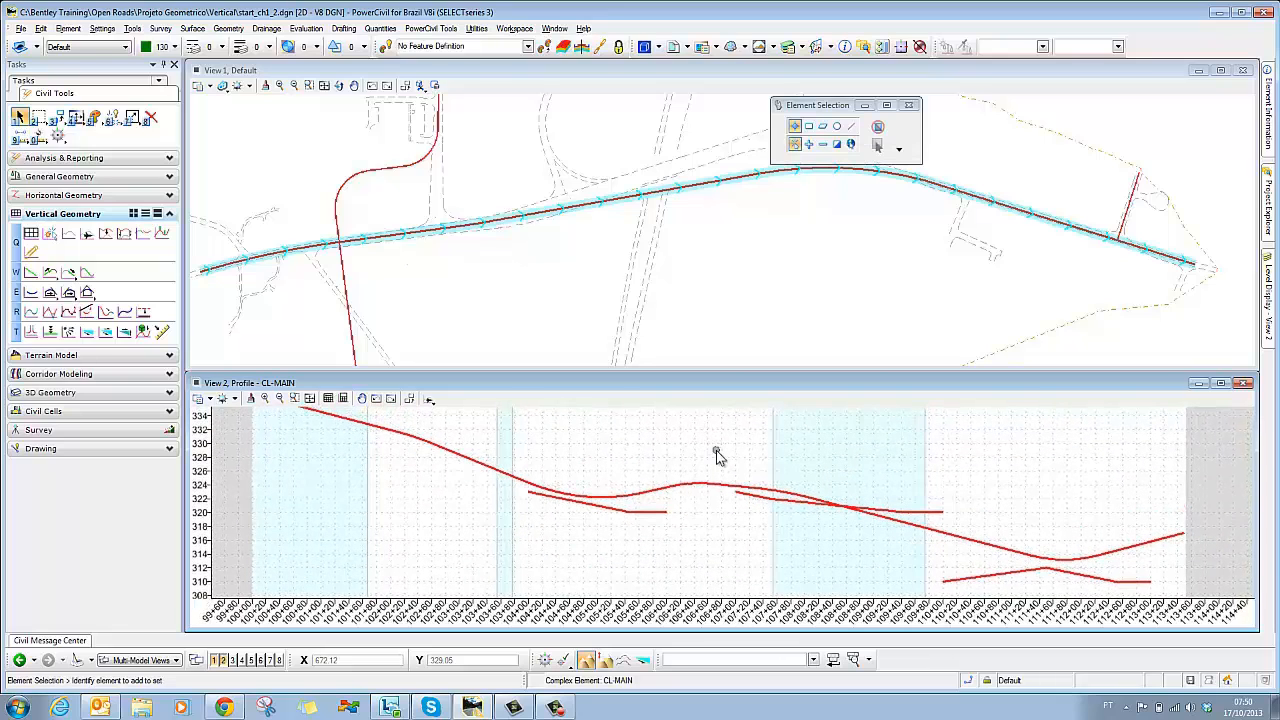
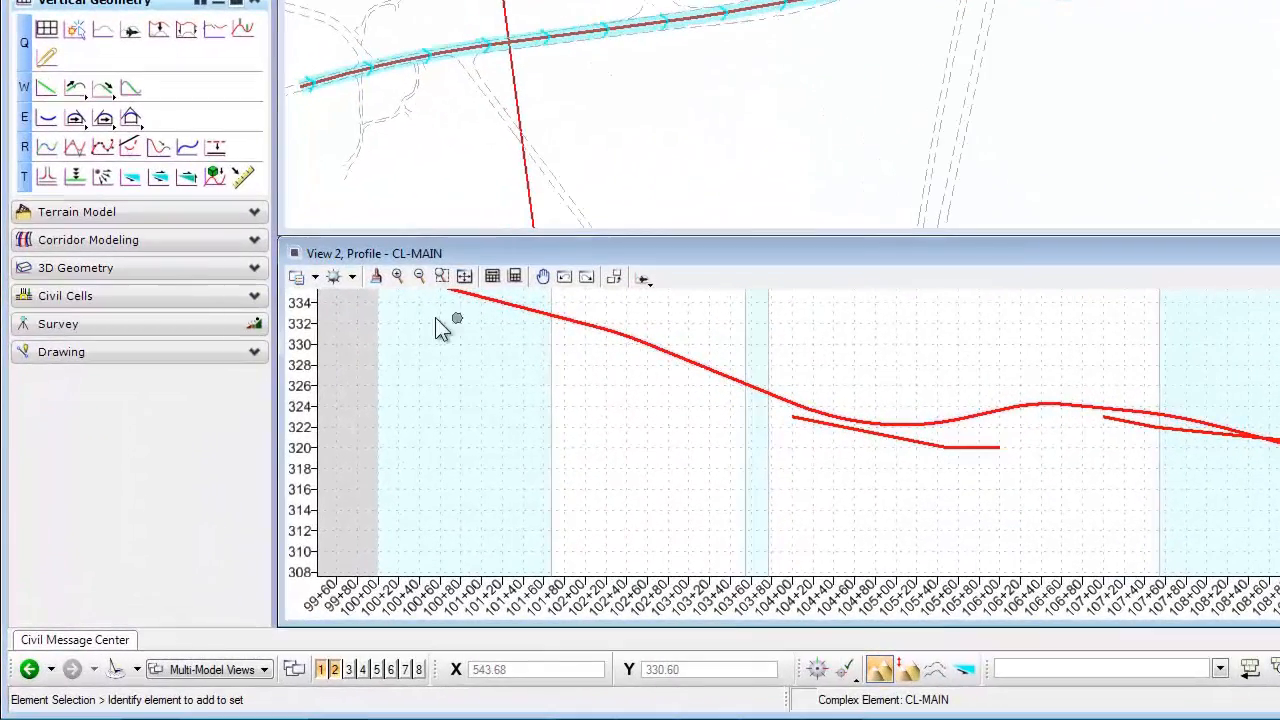
Try a vertical exaggeration of 1 in the CL-MAIN profile view's attributes, set it back to 10 and refit the profile
click(316, 279)
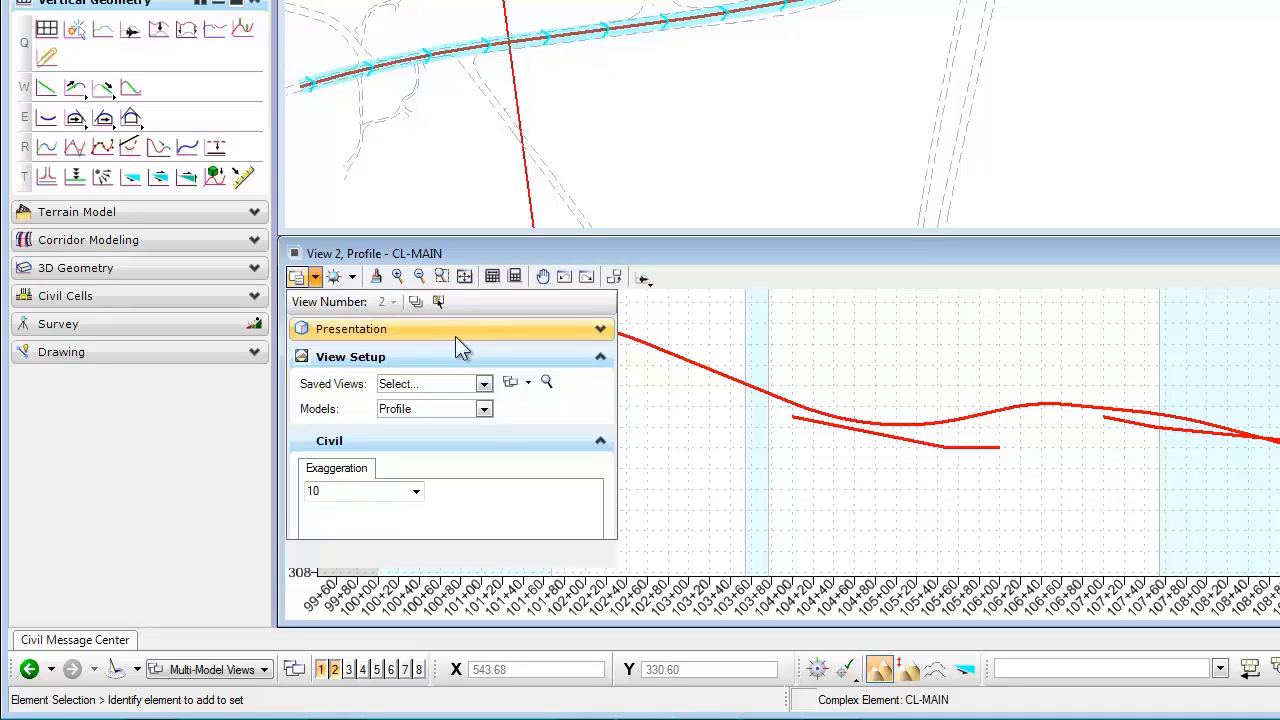
click(600, 334)
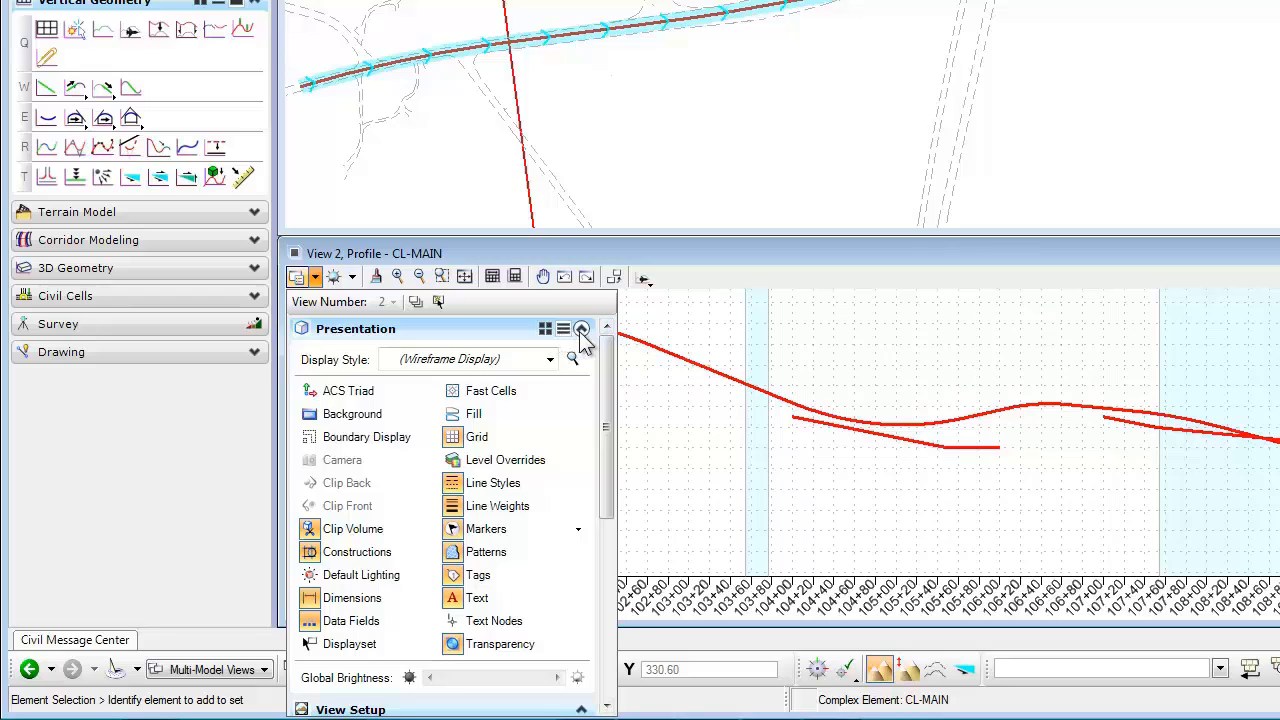
click(581, 329)
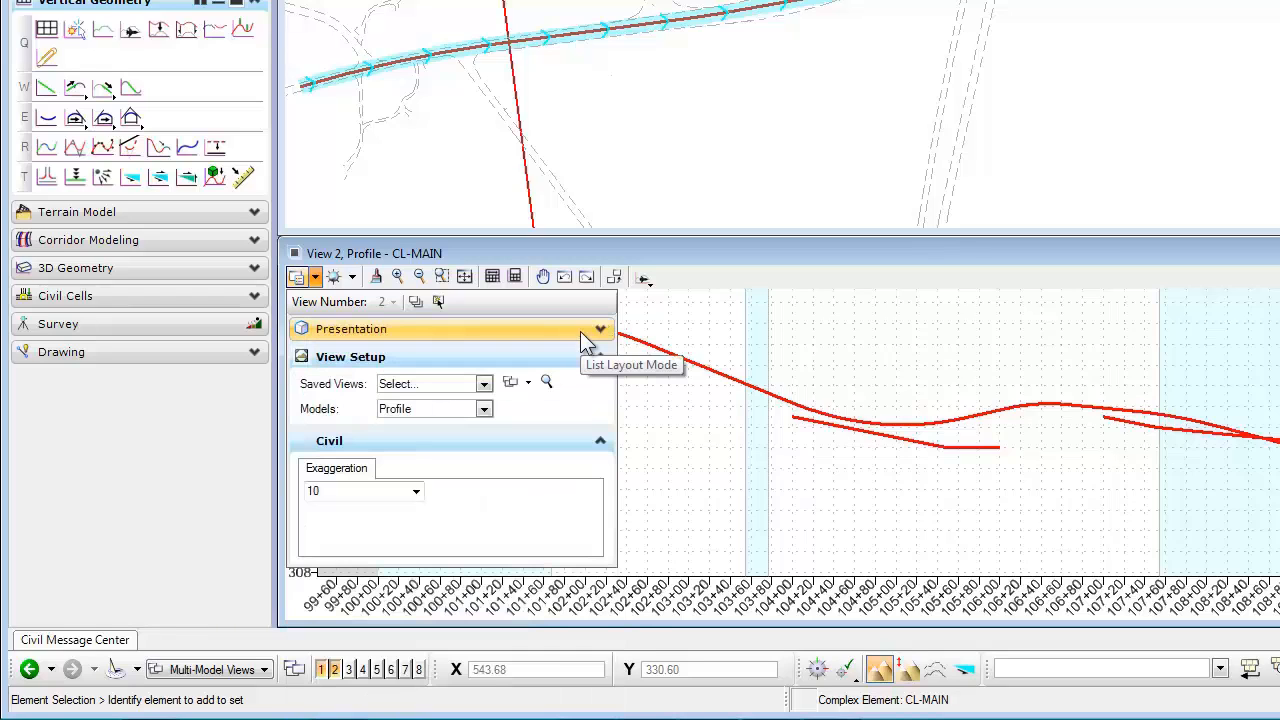
click(484, 410)
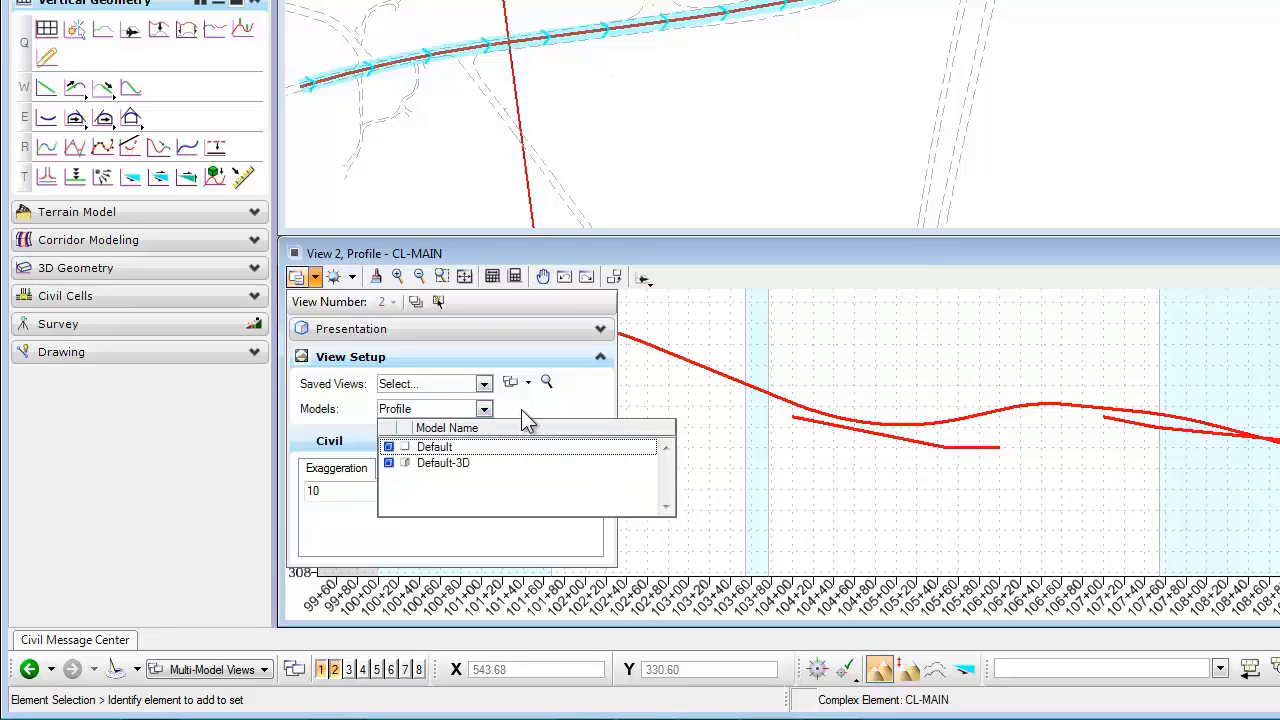
click(521, 409)
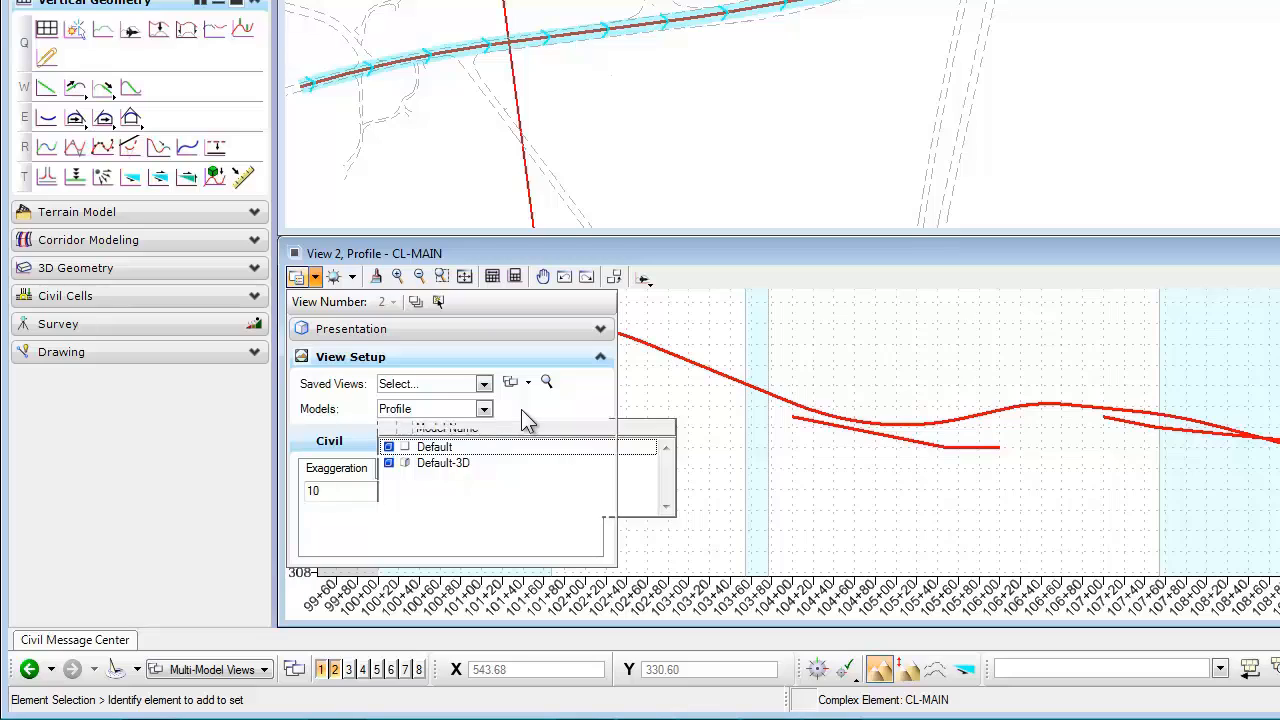
click(416, 491)
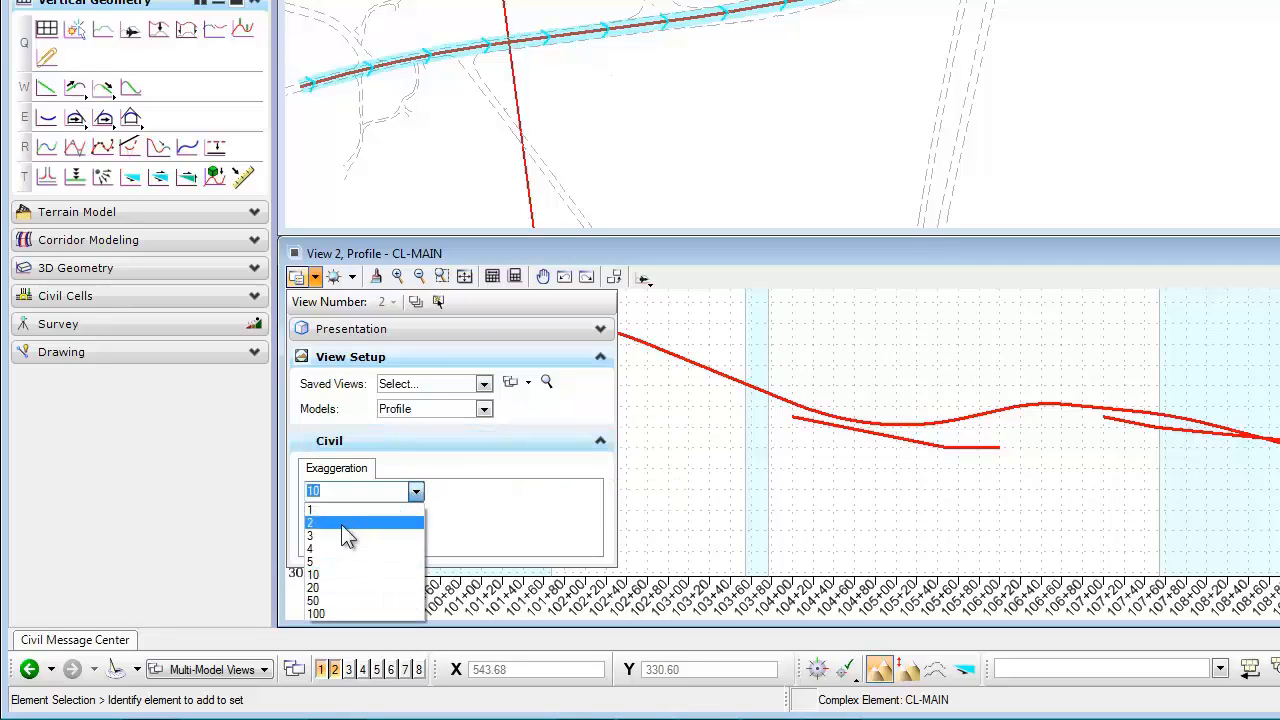
click(318, 510)
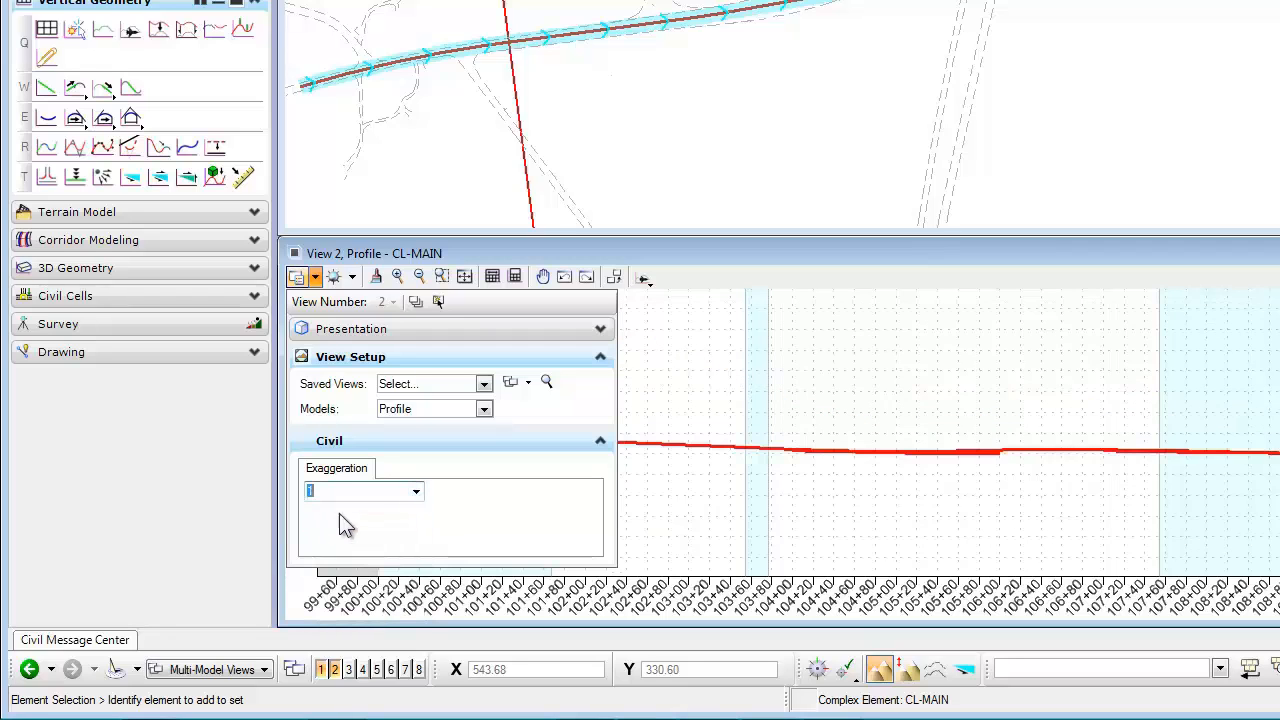
click(416, 491)
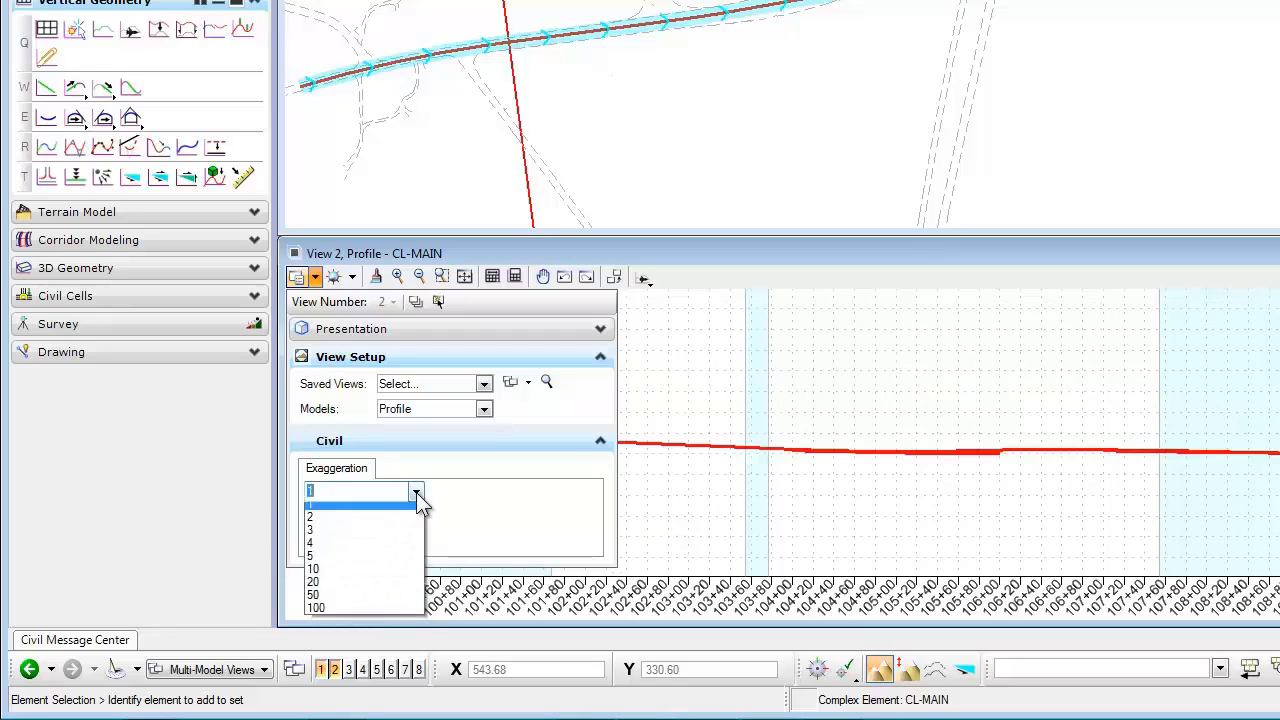
click(323, 572)
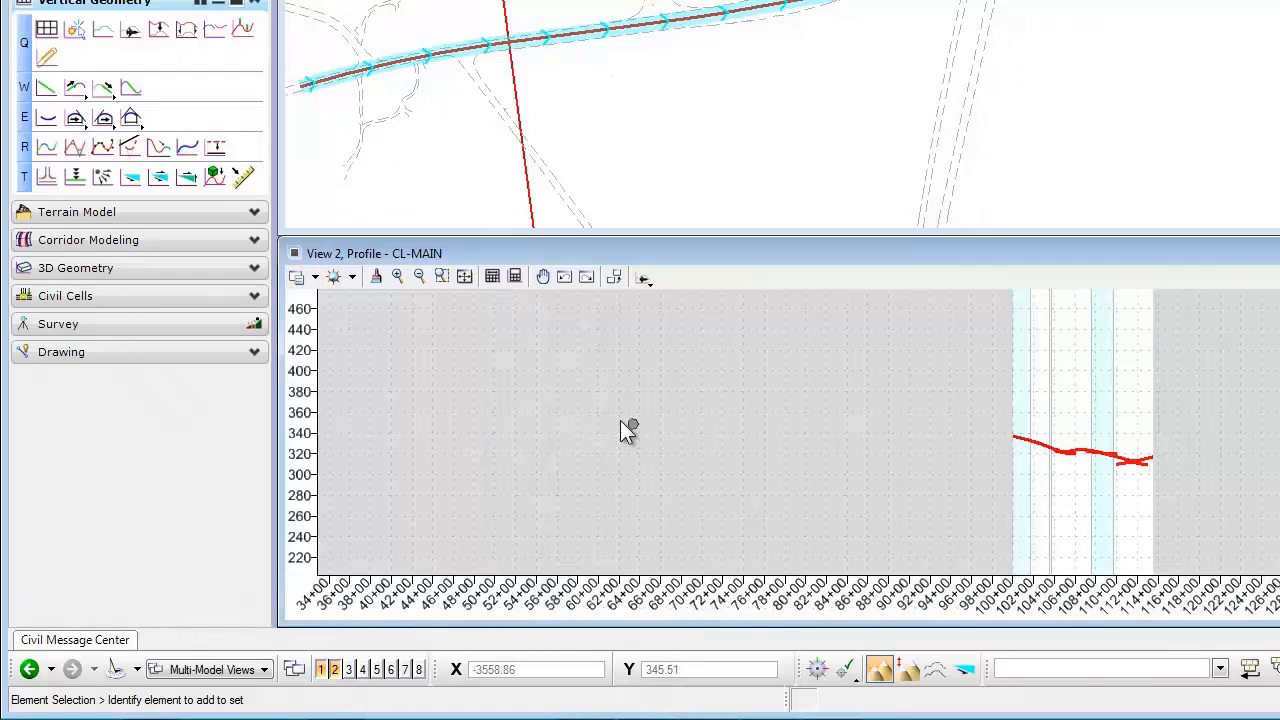
click(465, 280)
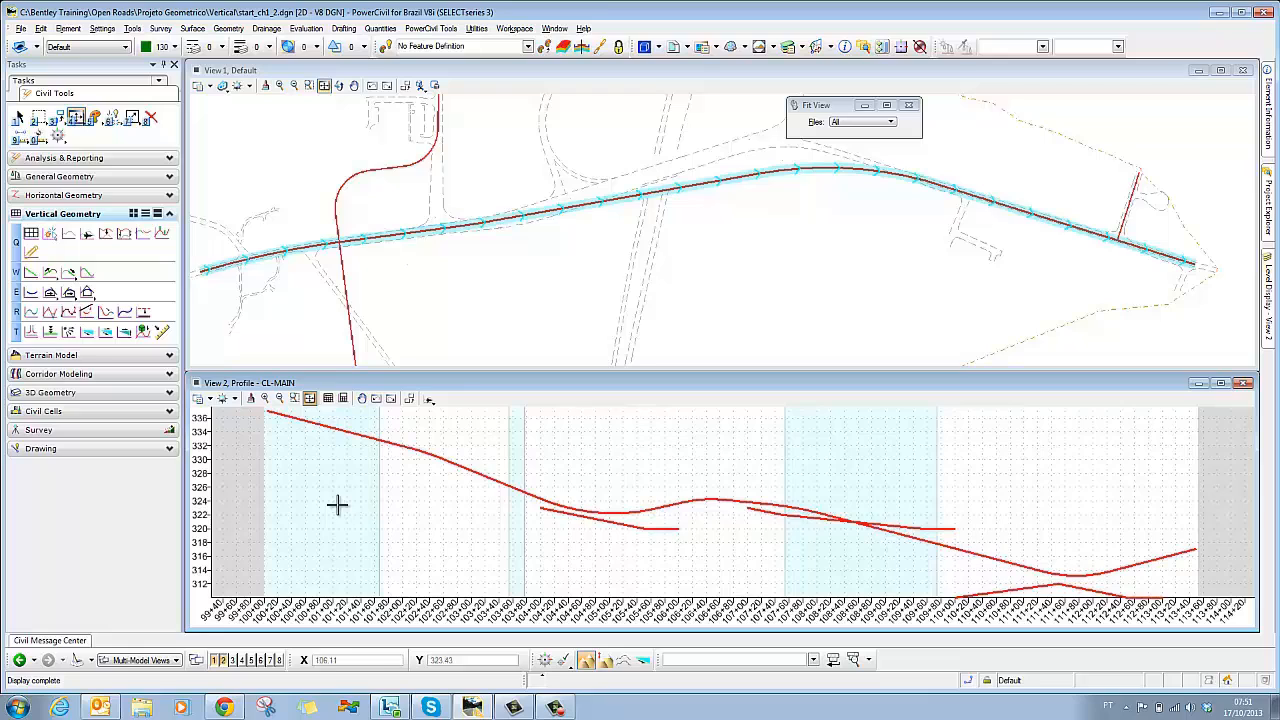
right_click(338, 505)
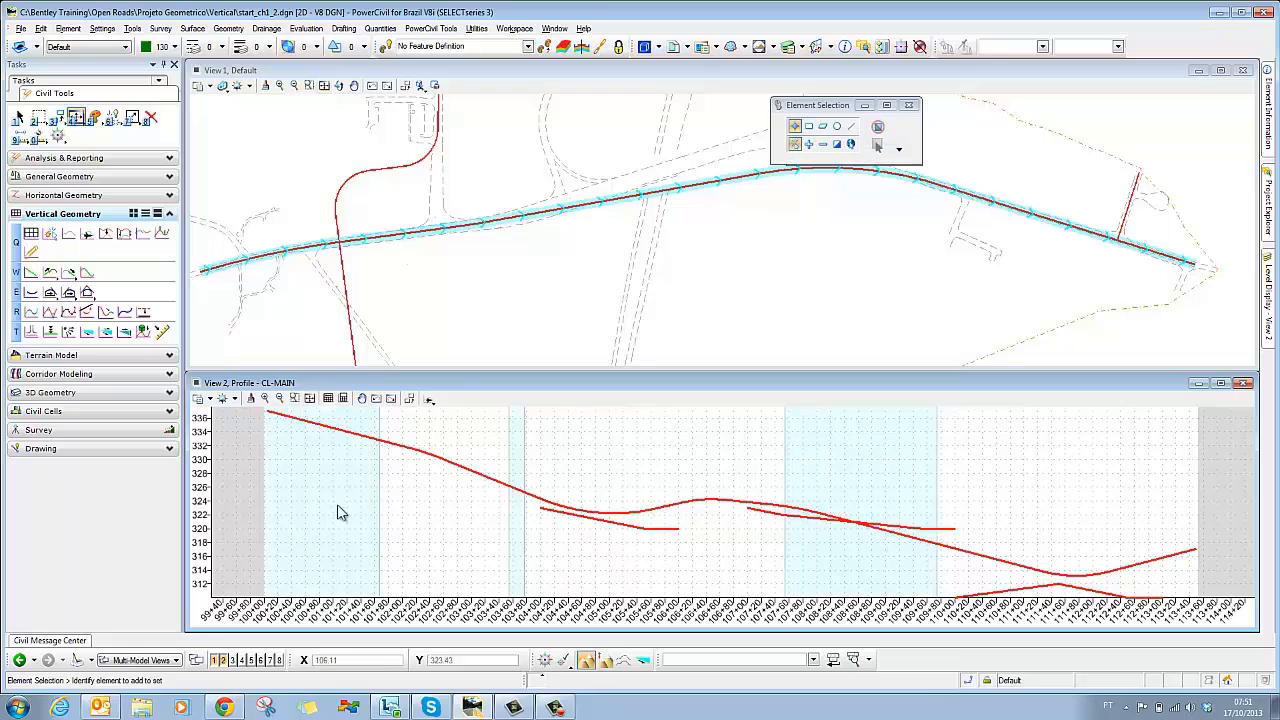
Assign the Linear element template Profile_Special_Ditch_R to the profiles DITCH_RT_1 and DITCH_RT_2 in the CL-MAIN profile view
click(669, 531)
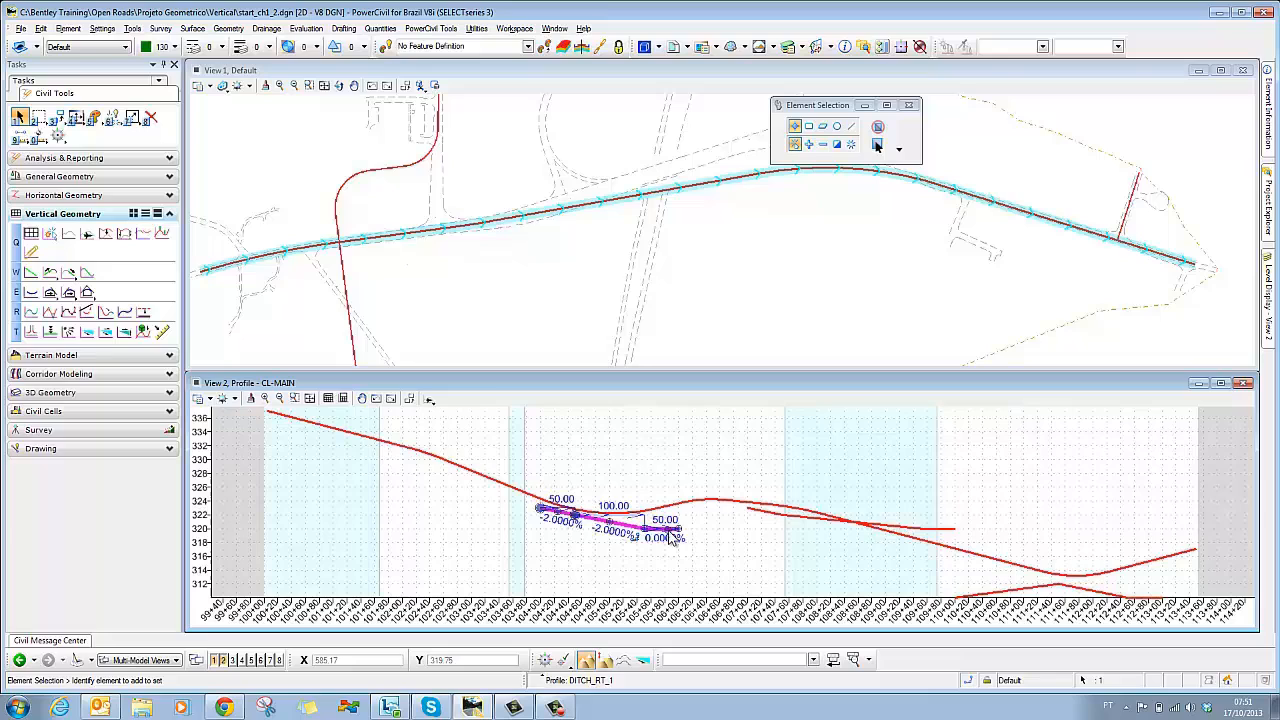
ctrl+click(965, 585)
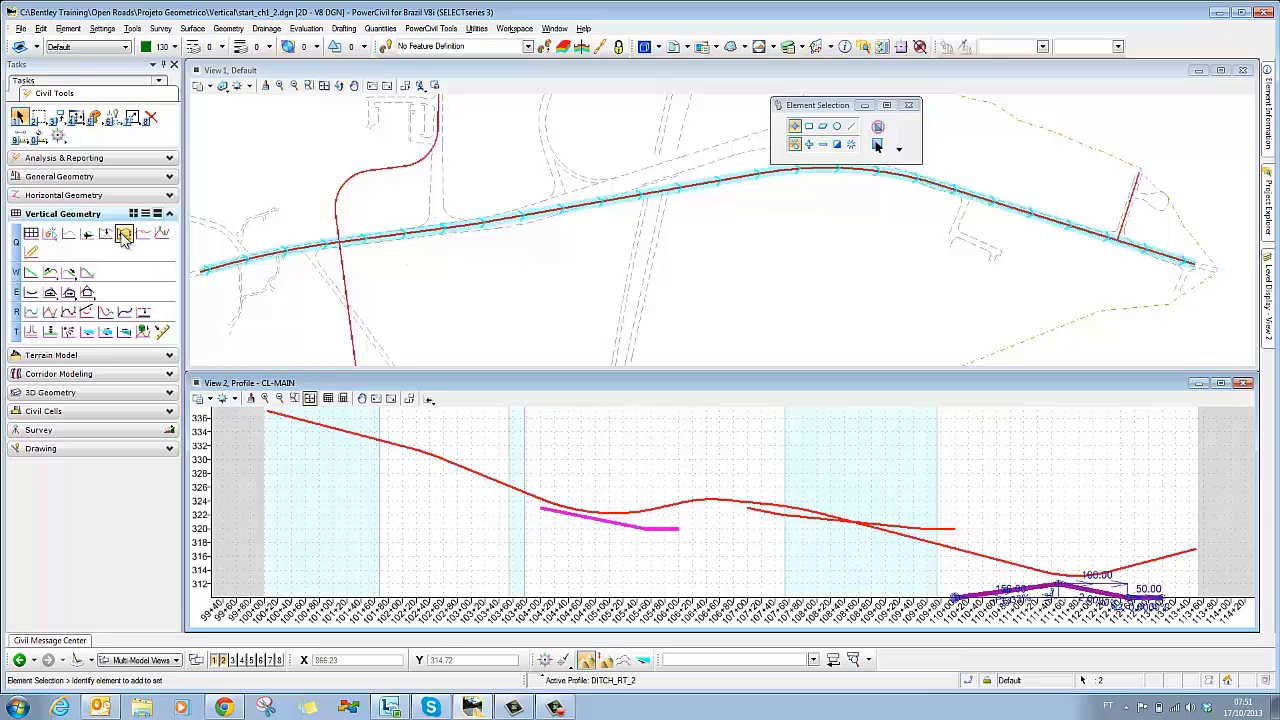
click(38, 48)
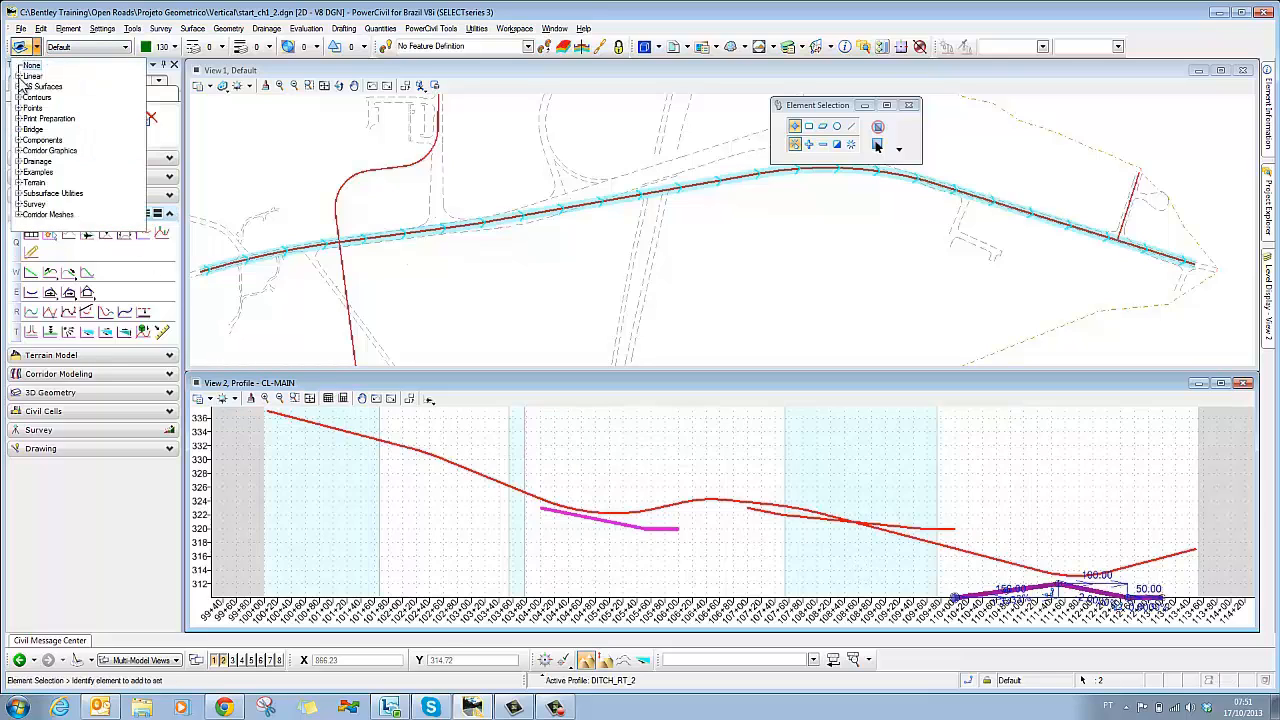
click(19, 77)
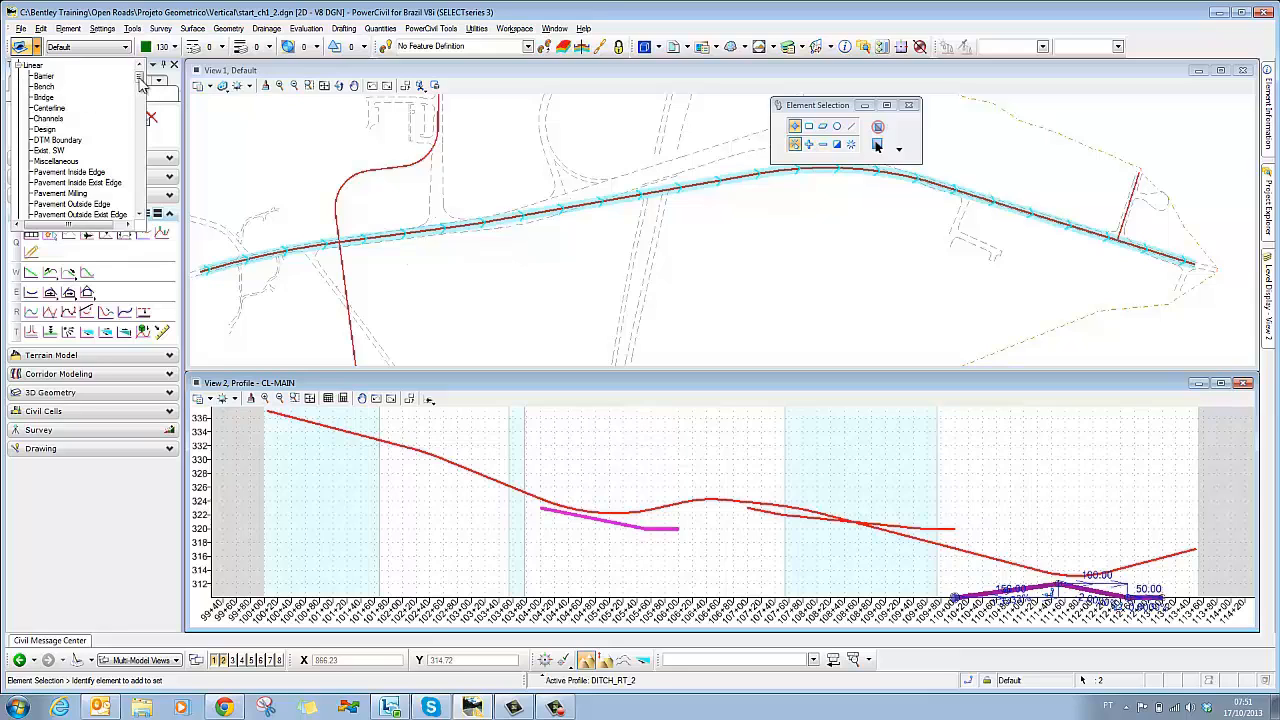
drag(140, 85, 144, 112)
drag(142, 111, 145, 163)
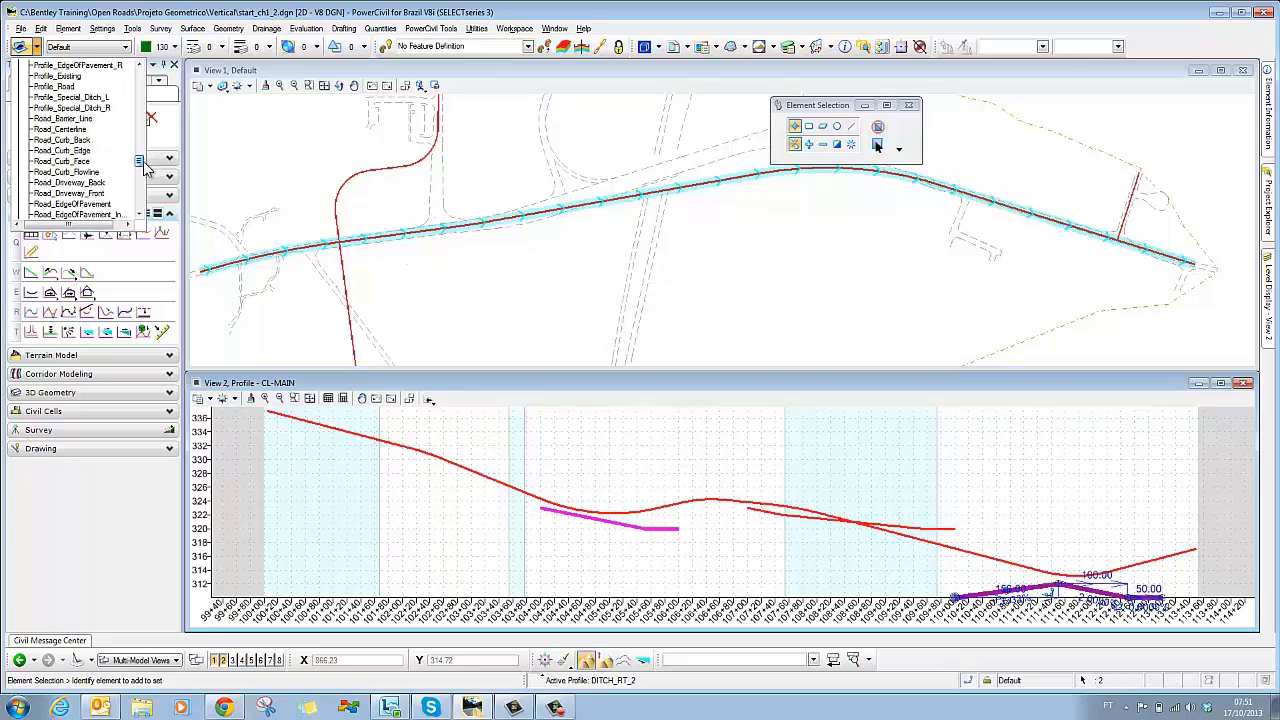
click(92, 107)
click(714, 472)
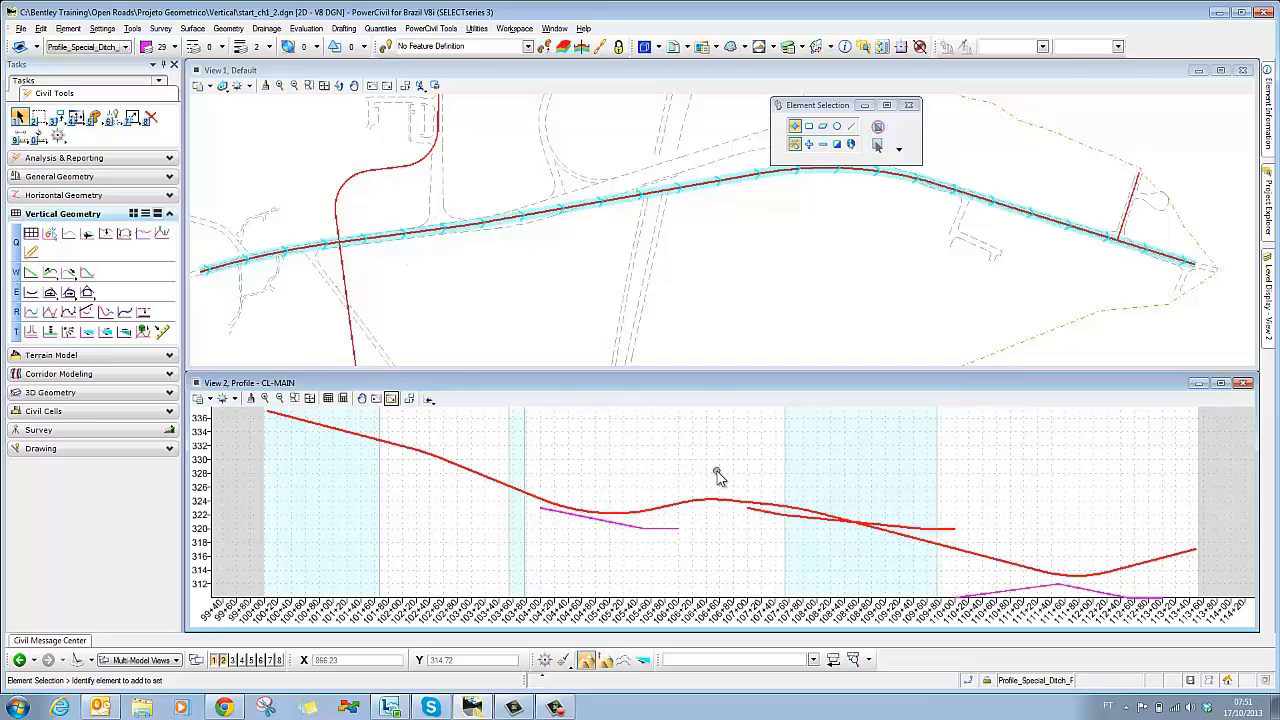
Assign the element template Profile_Special_Ditch_L to the profile DITCH_LT_1 in the CL-MAIN profile view
click(773, 516)
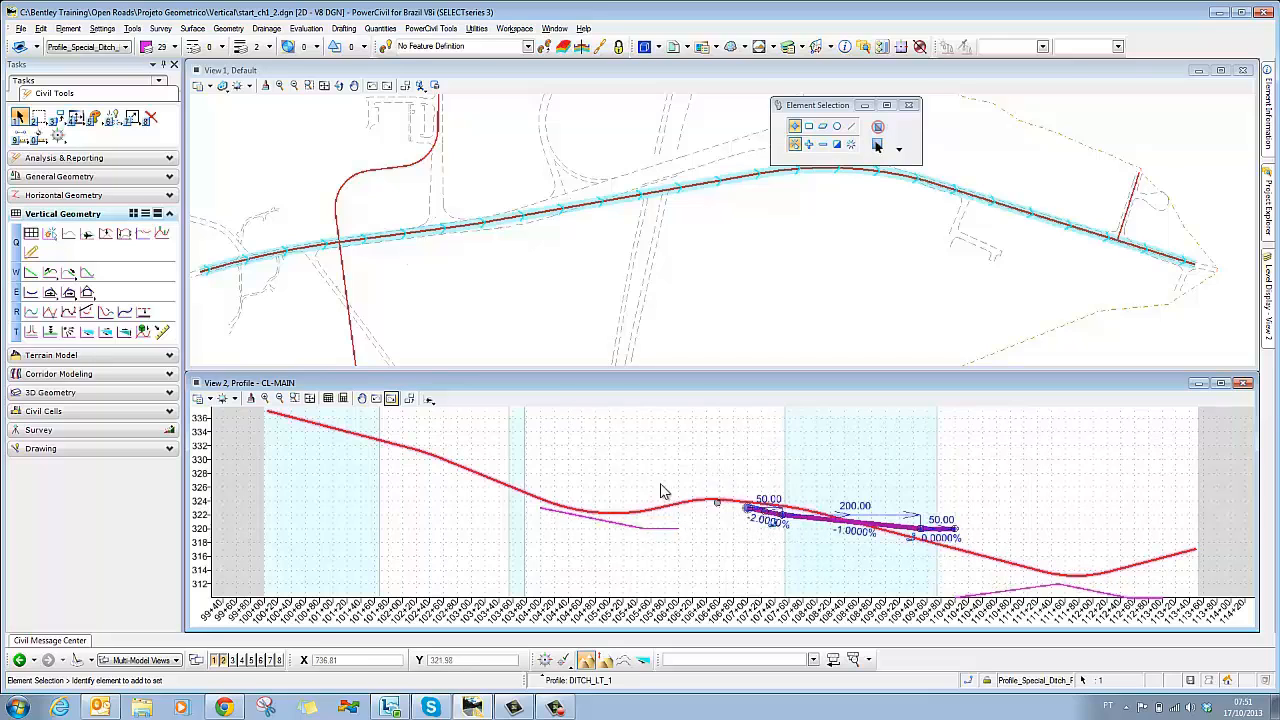
click(36, 46)
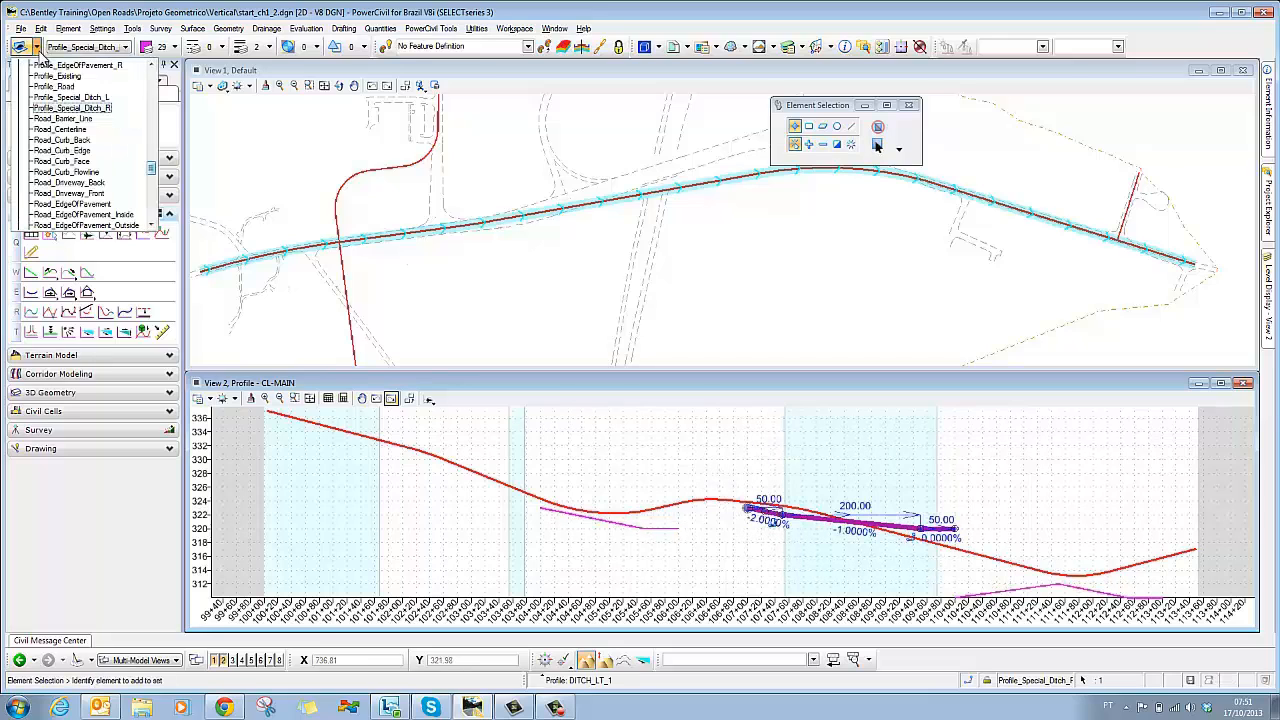
click(90, 99)
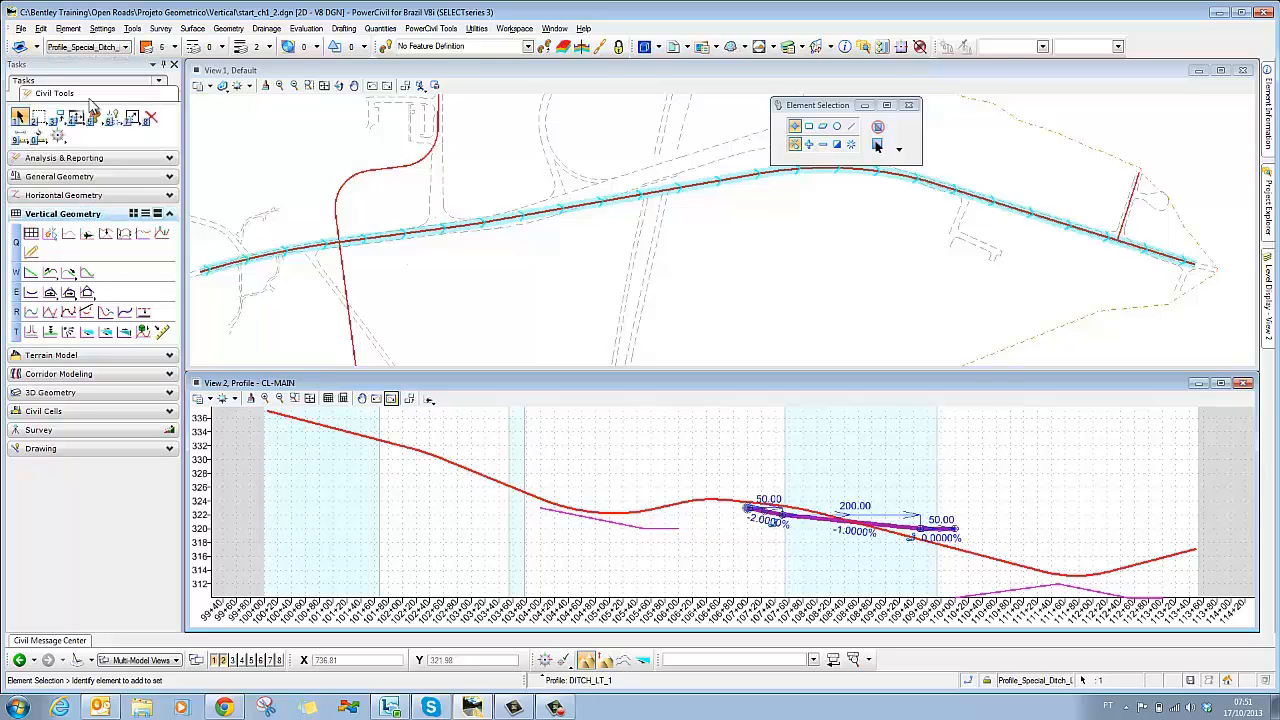
click(880, 479)
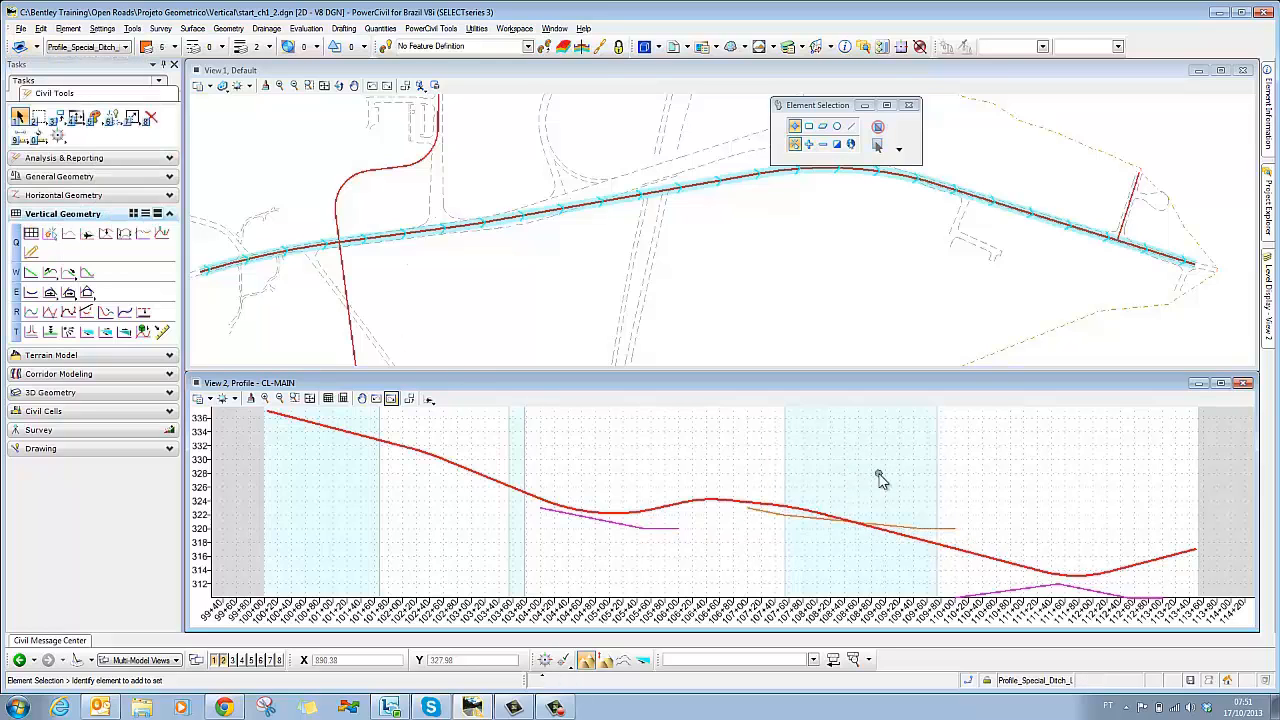
scroll(896, 490, down, 3)
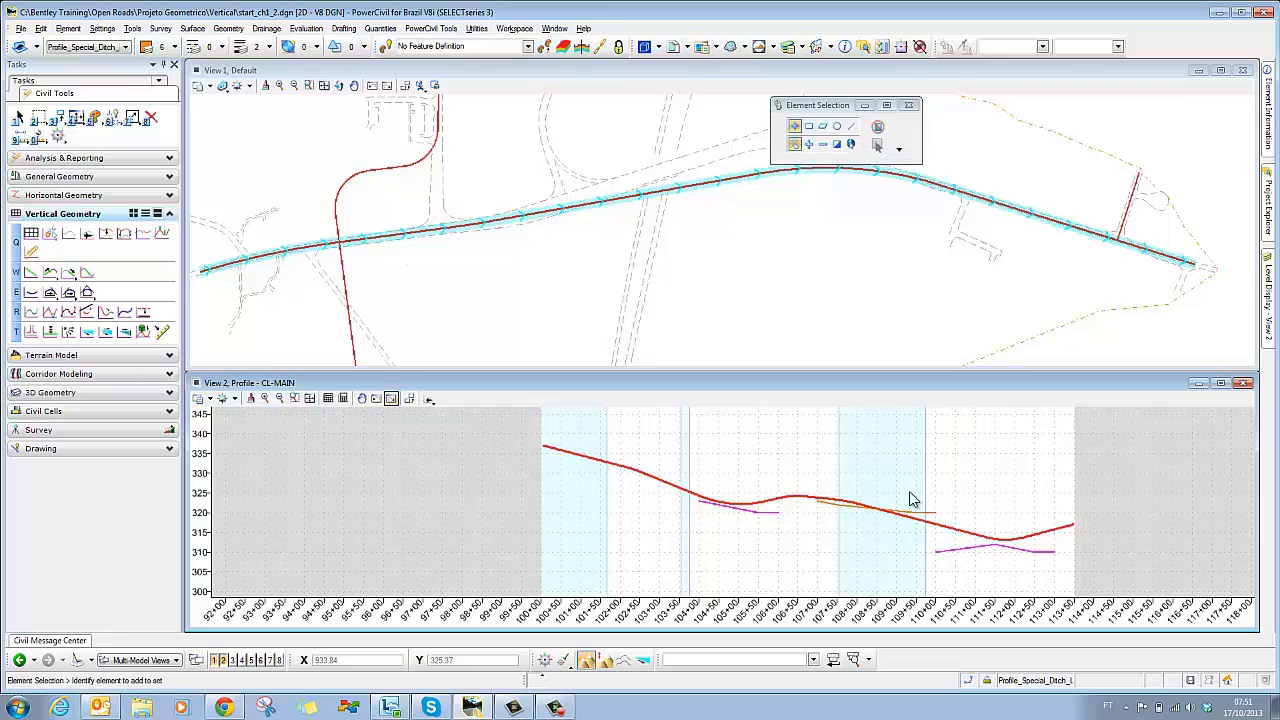
scroll(905, 490, up, 3)
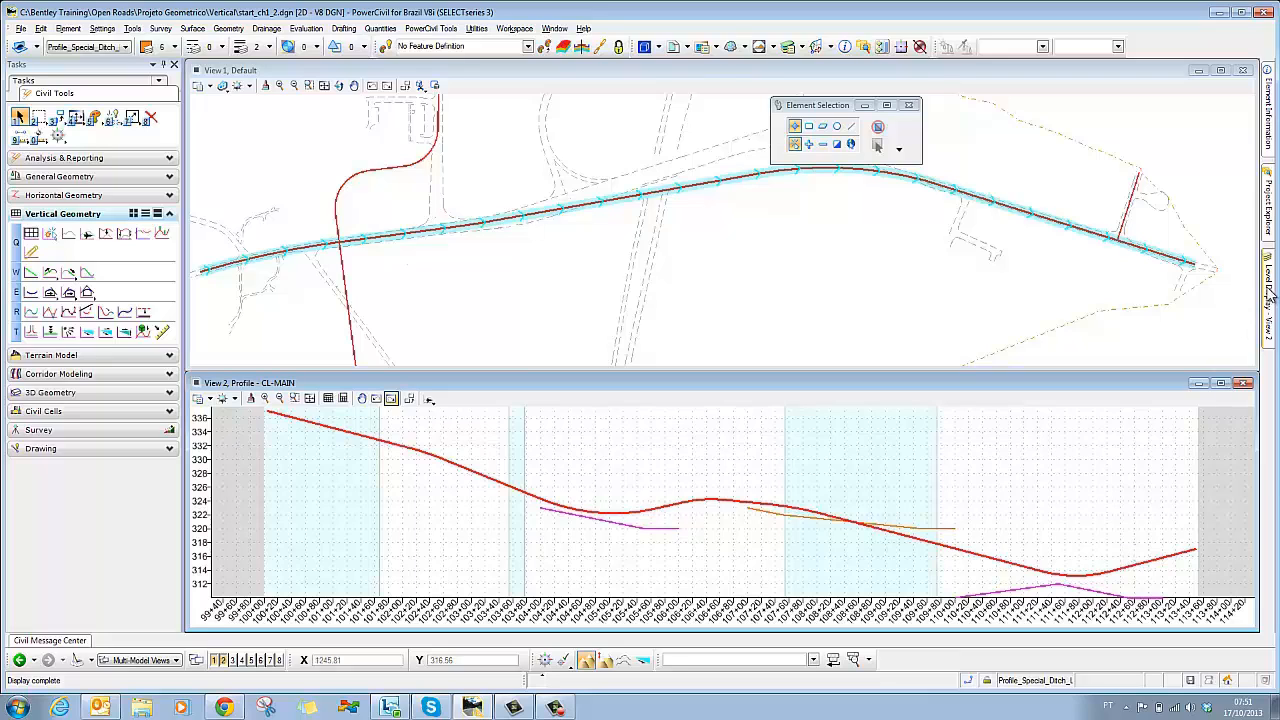
Make 3D_Reference the active level and turn off the Profile_Special_Ditch_L and Profile_Special_Ditch_R levels in View 2
mouse_move(1270, 290)
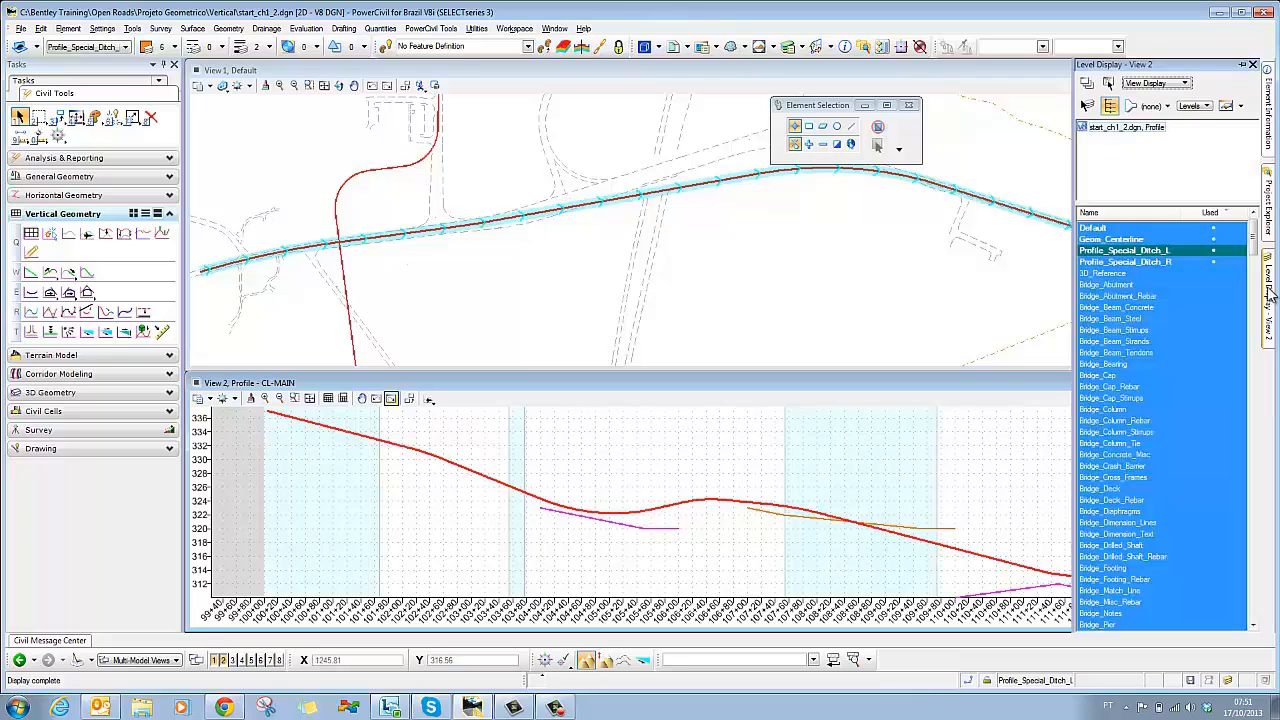
double_click(1113, 274)
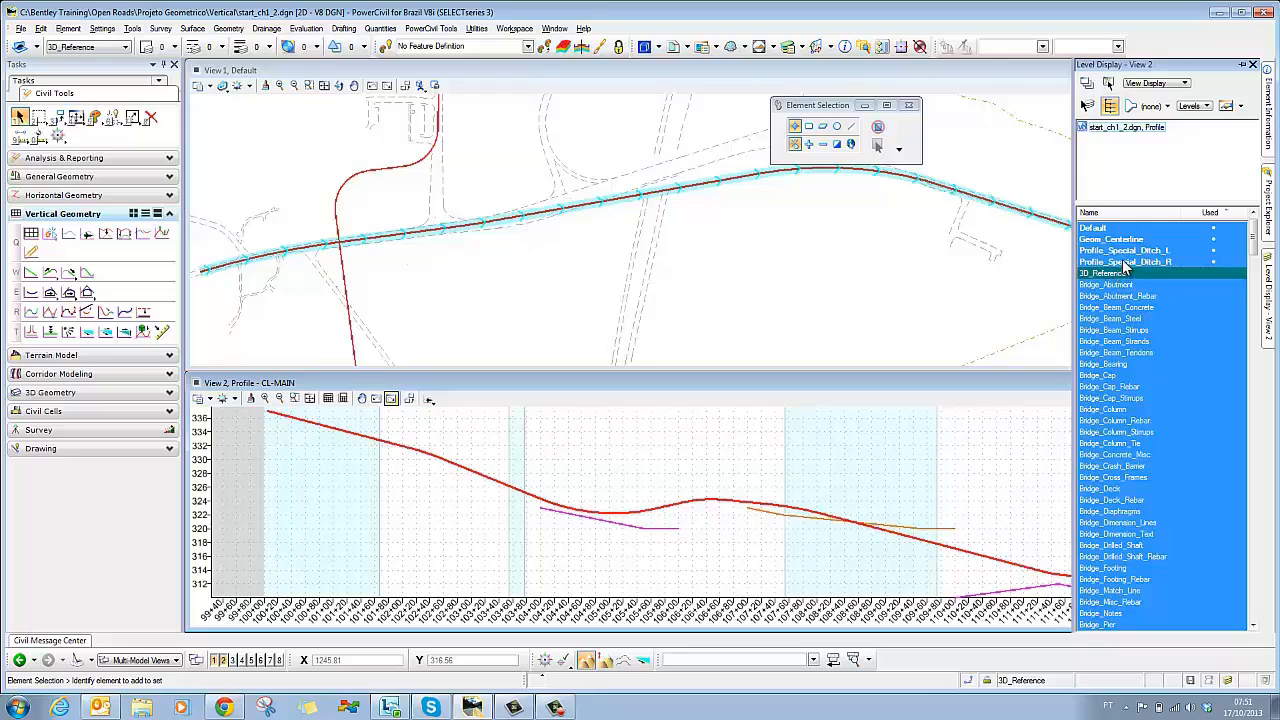
click(1128, 262)
click(1129, 251)
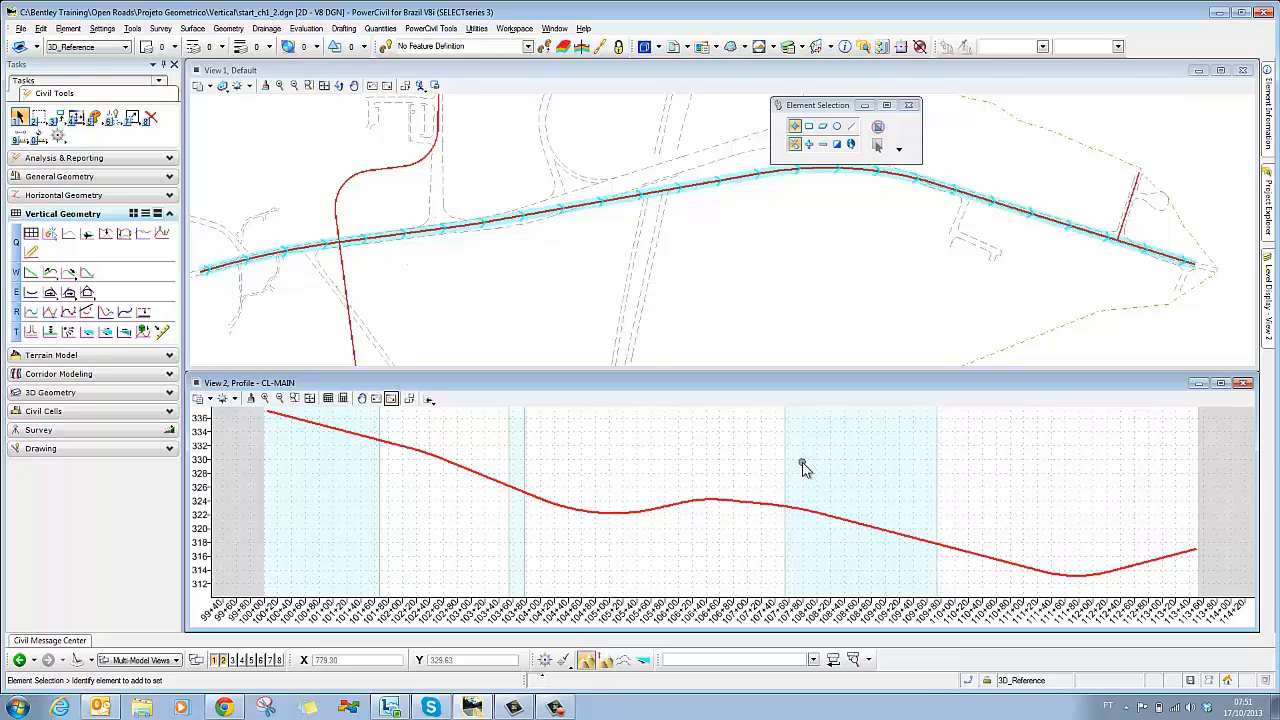
Review the CL-MAIN profile's stations, elevations and curve data in its Vertical Alignment Review Report, then close the report and deselect the profile
click(742, 508)
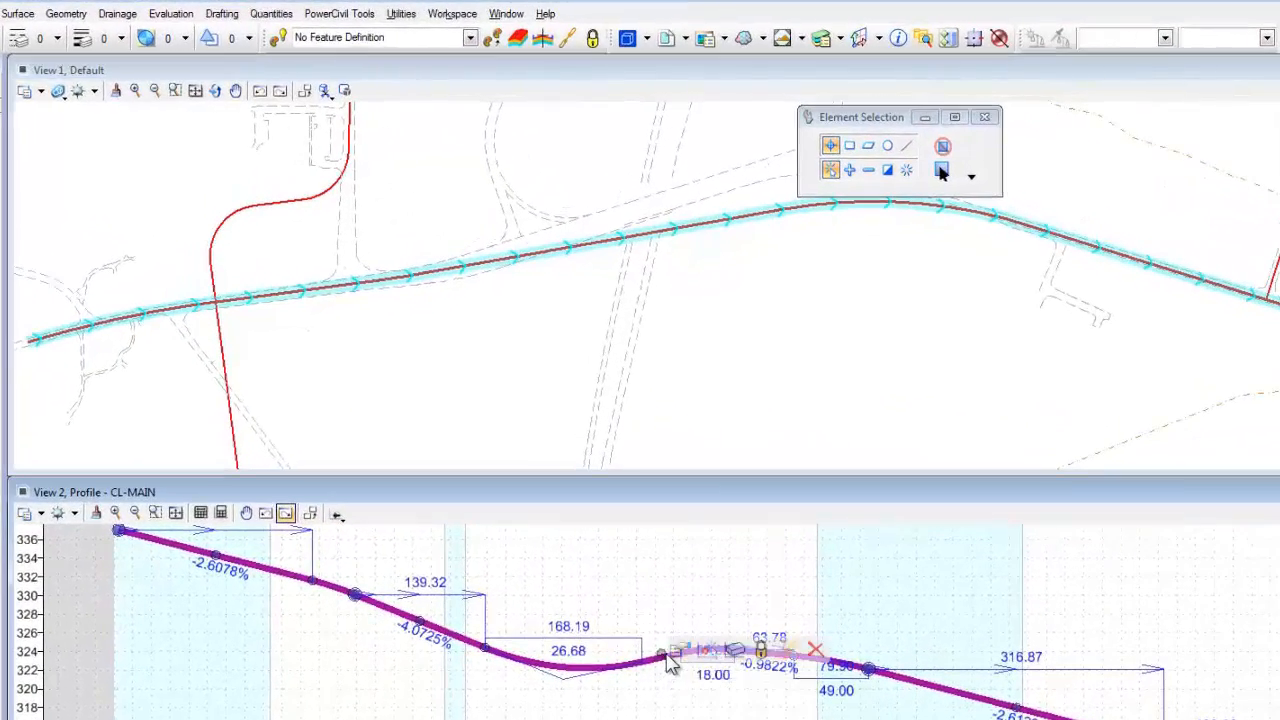
click(789, 651)
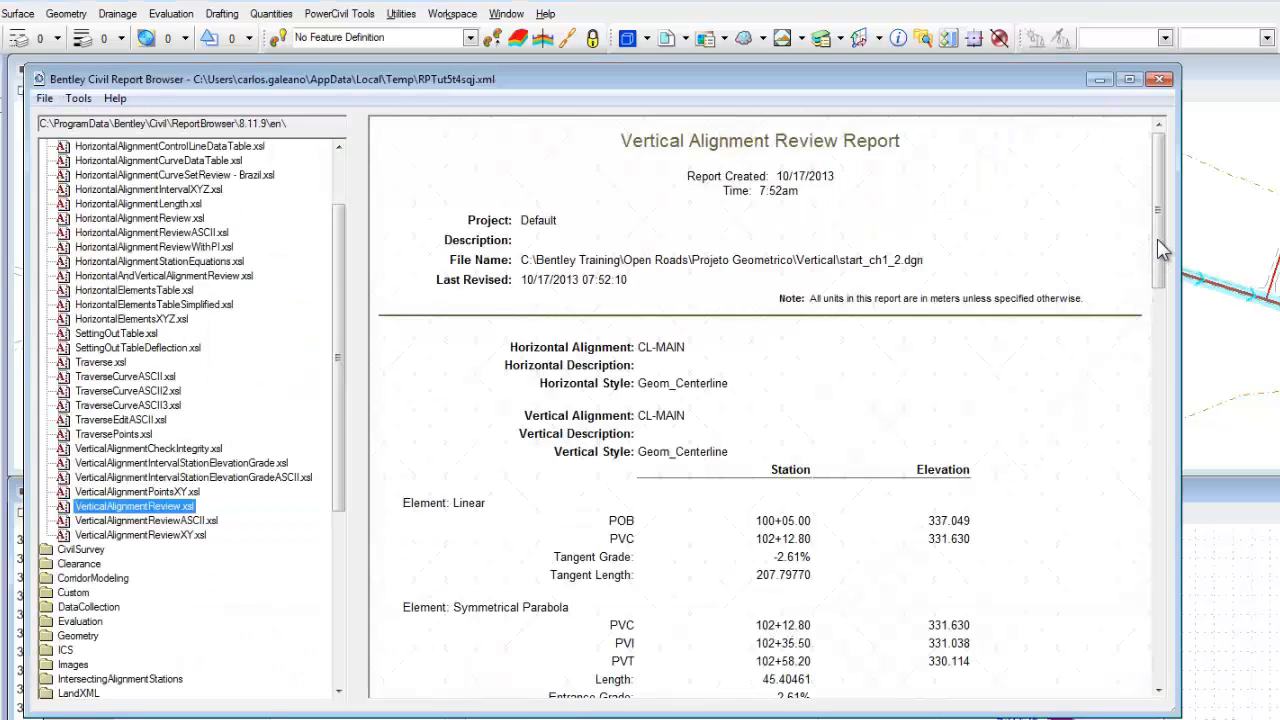
drag(1157, 238, 1146, 509)
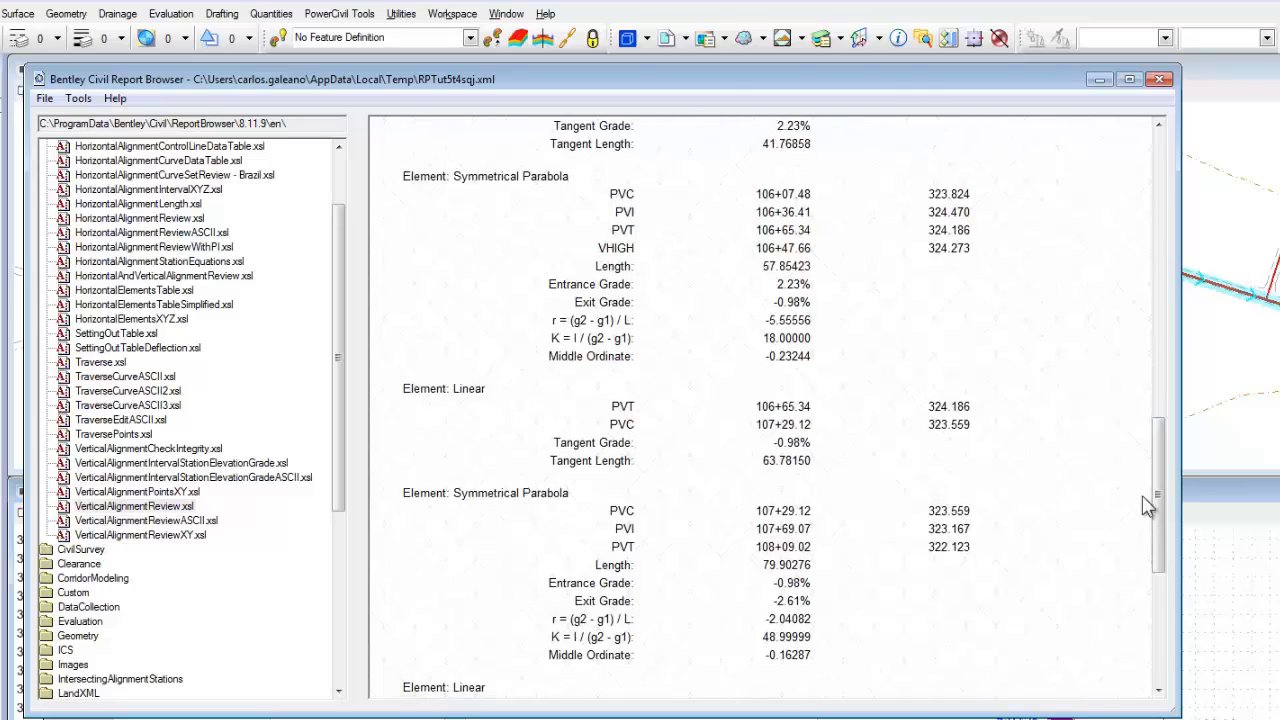
click(1160, 80)
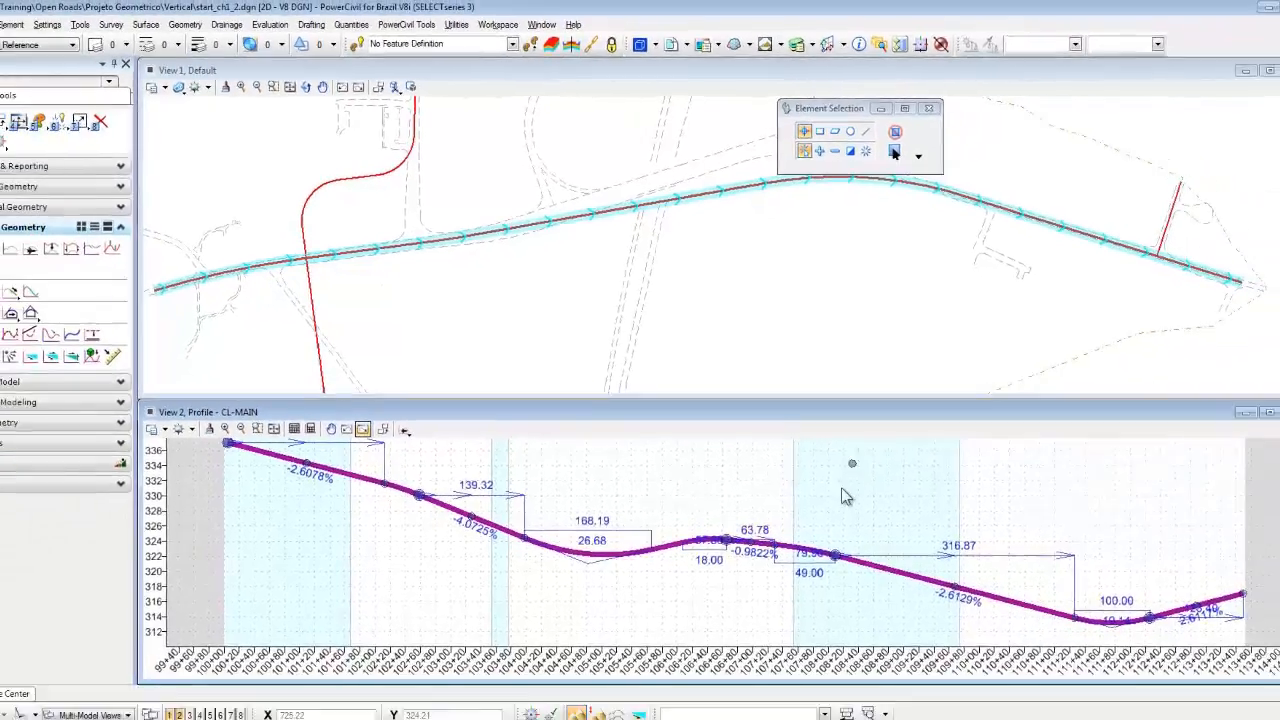
click(875, 592)
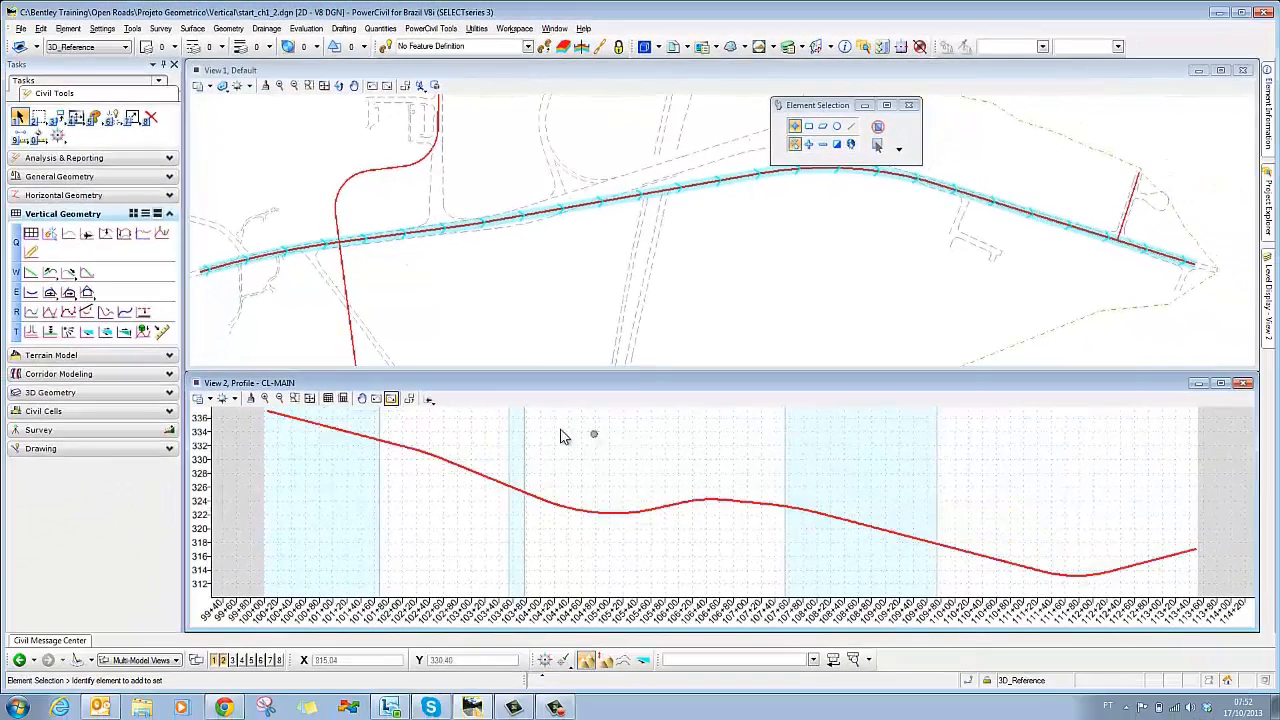
Create a Quick Profile From Surface in the CL-MAIN profile view, using the terrain model in the plan view as reference surface
click(428, 399)
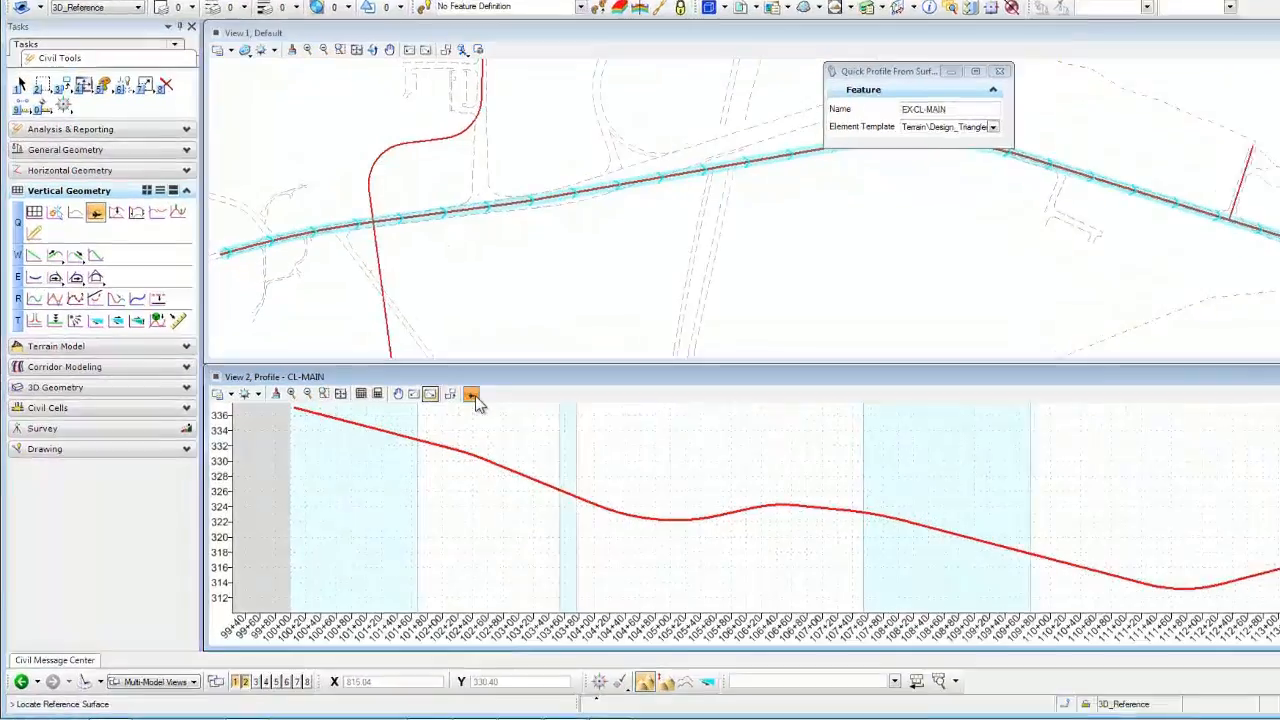
click(471, 395)
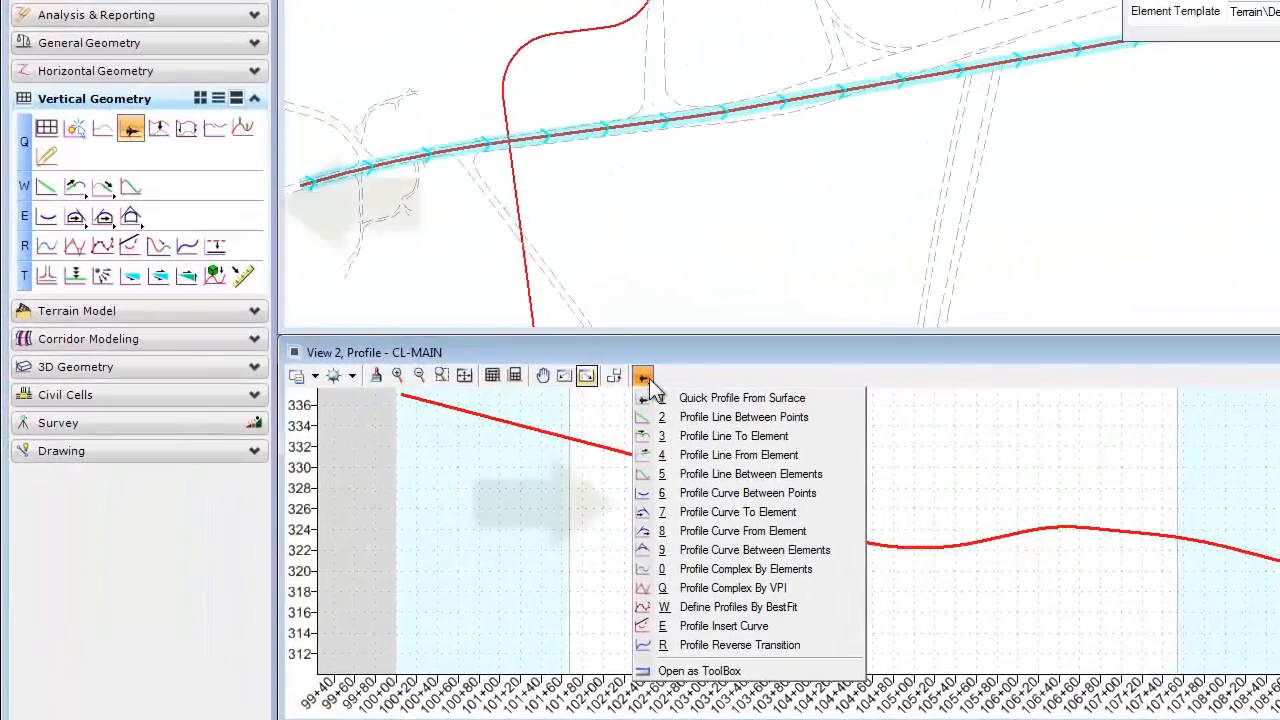
click(705, 400)
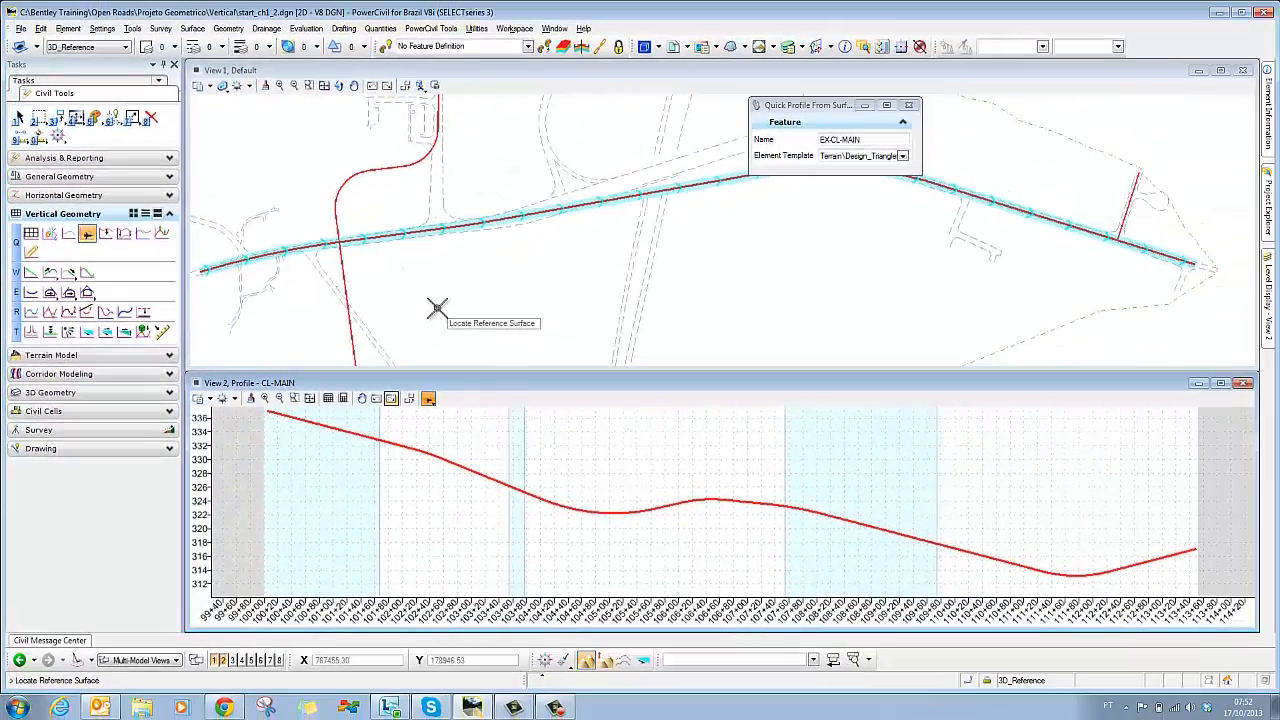
scroll(437, 308, down, 2)
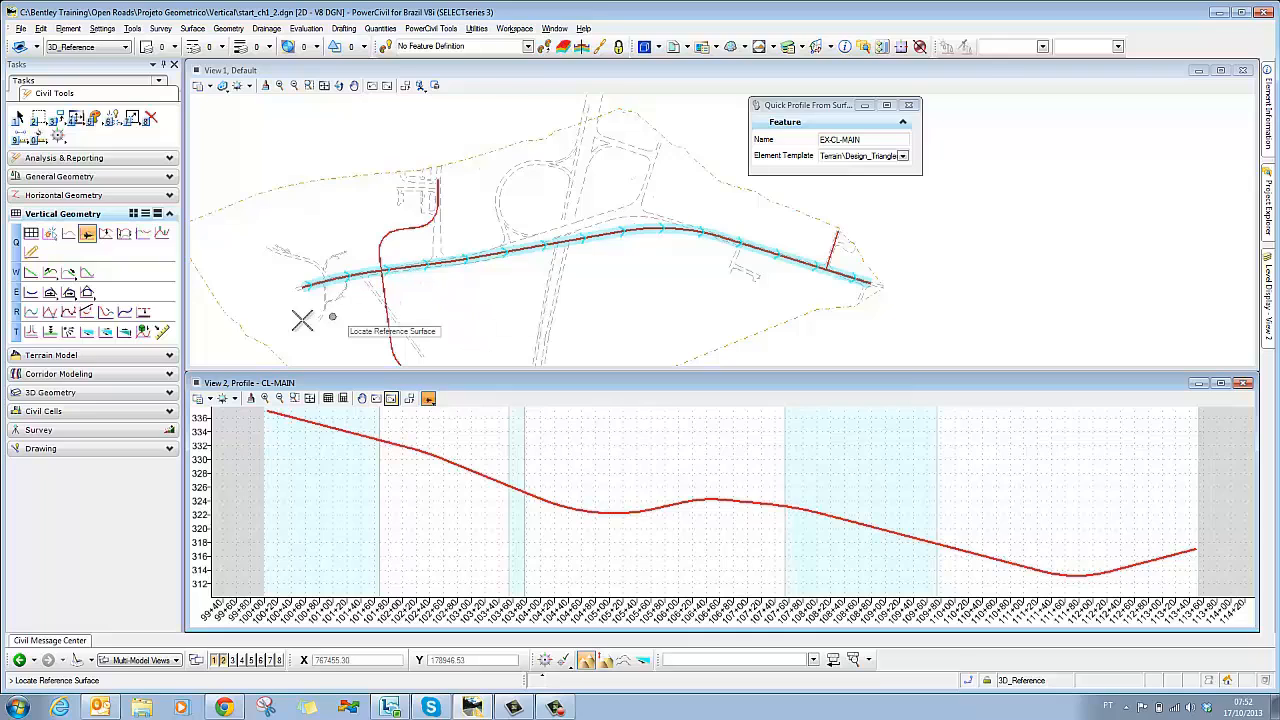
click(246, 334)
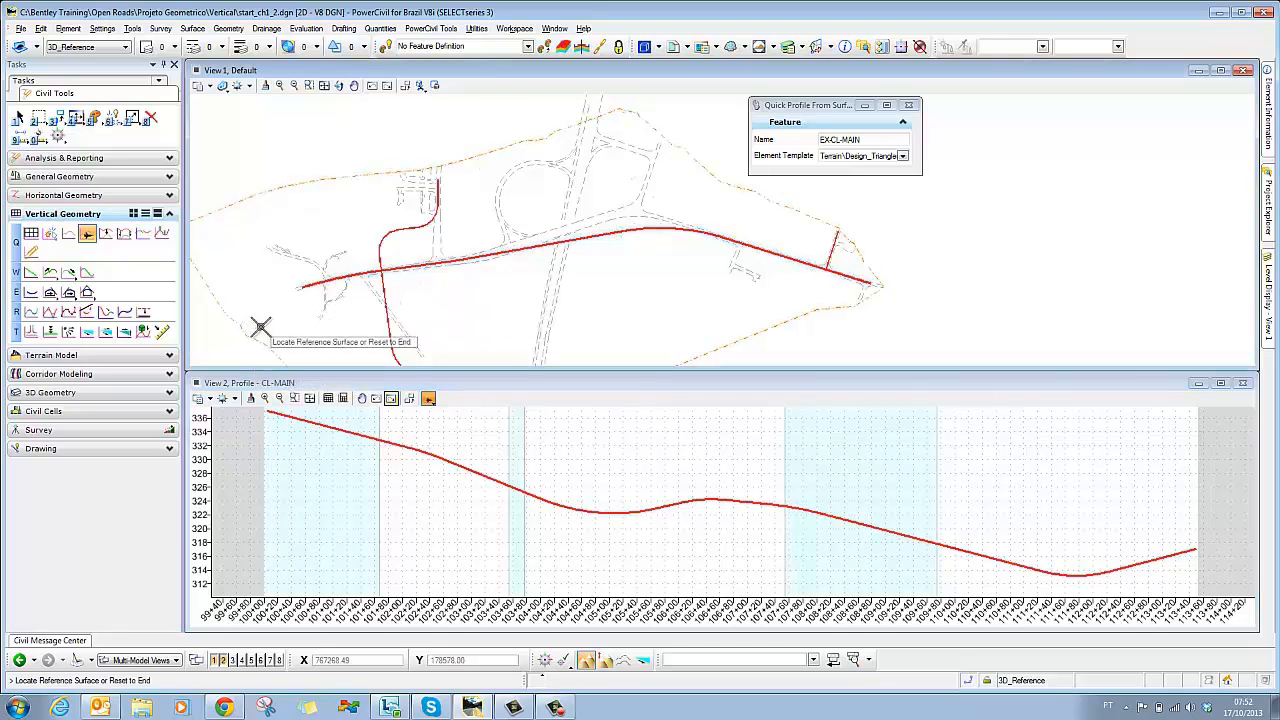
right_click(260, 328)
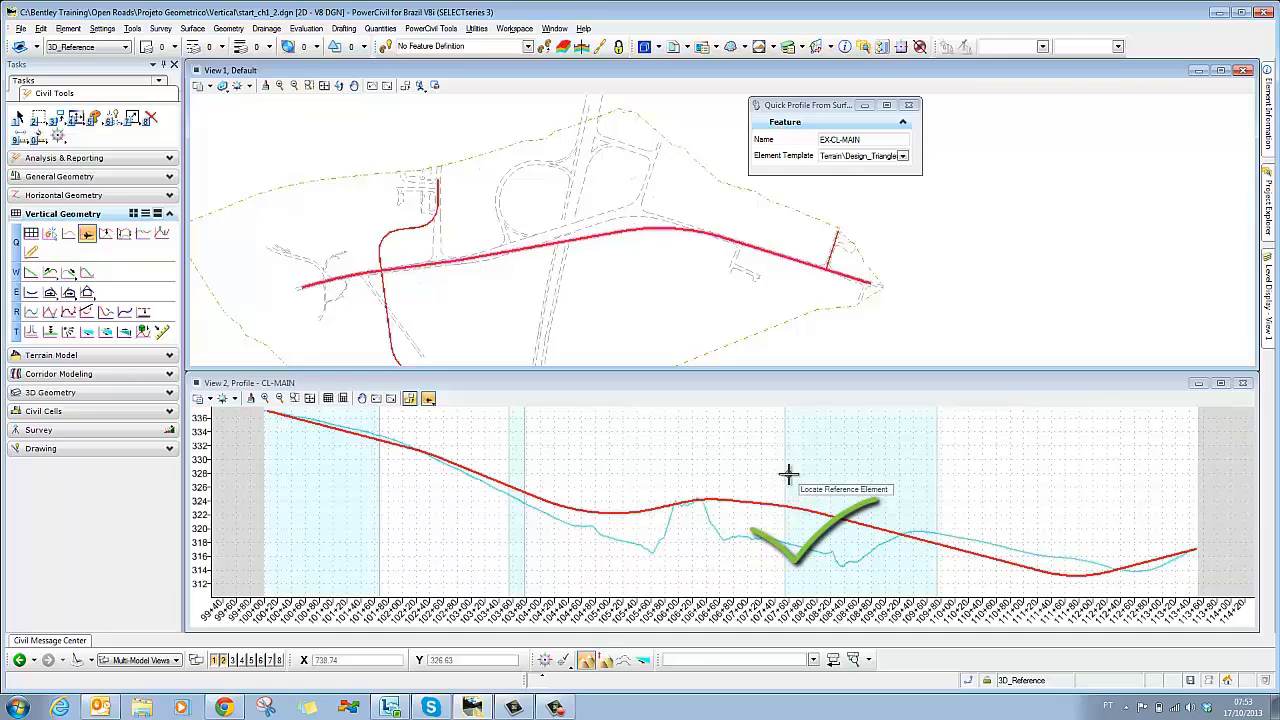
right_click(789, 477)
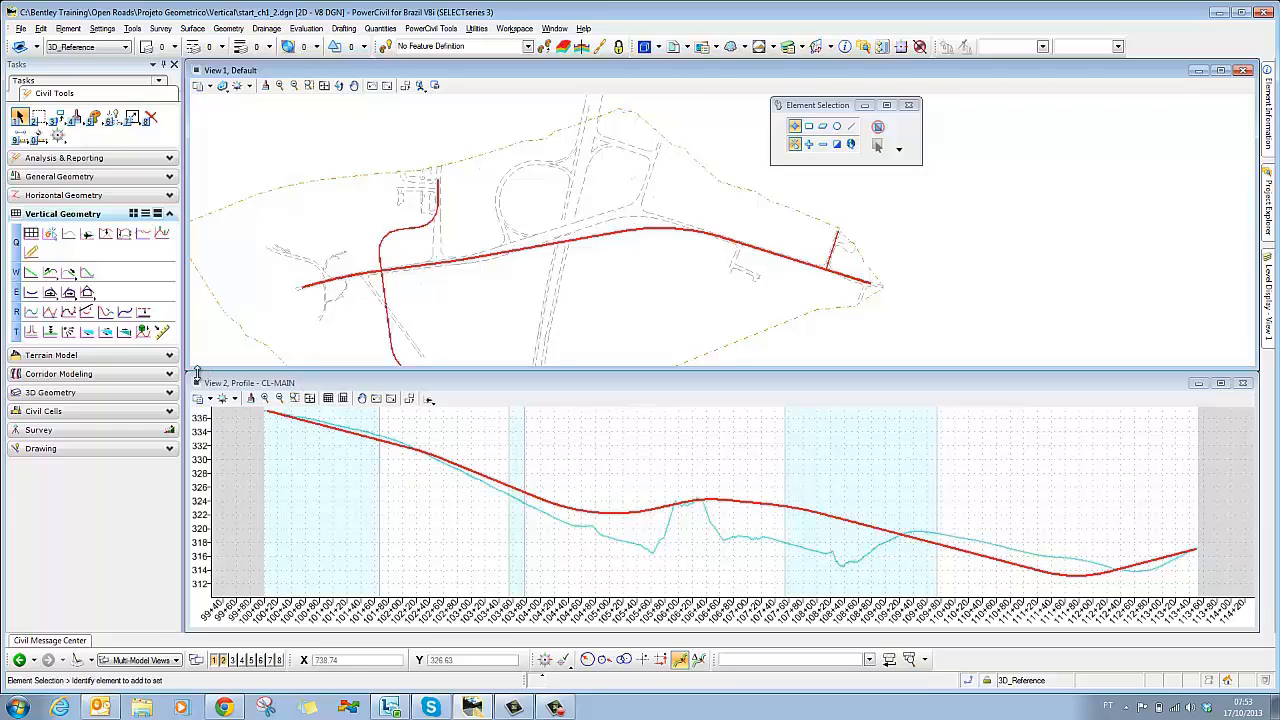
Shrink the CL-MAIN profile view and place it beside the plan view, and open View 4 below it
drag(188, 375, 616, 318)
drag(766, 328, 805, 93)
drag(655, 177, 778, 178)
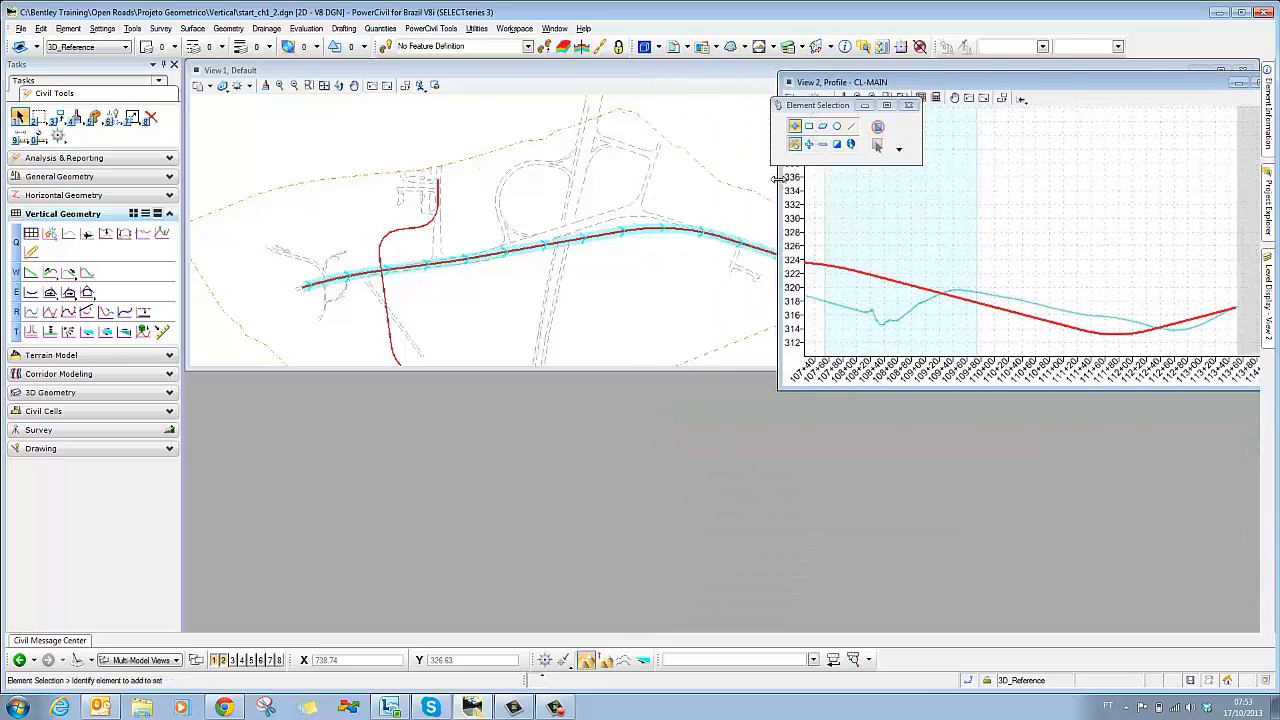
click(241, 660)
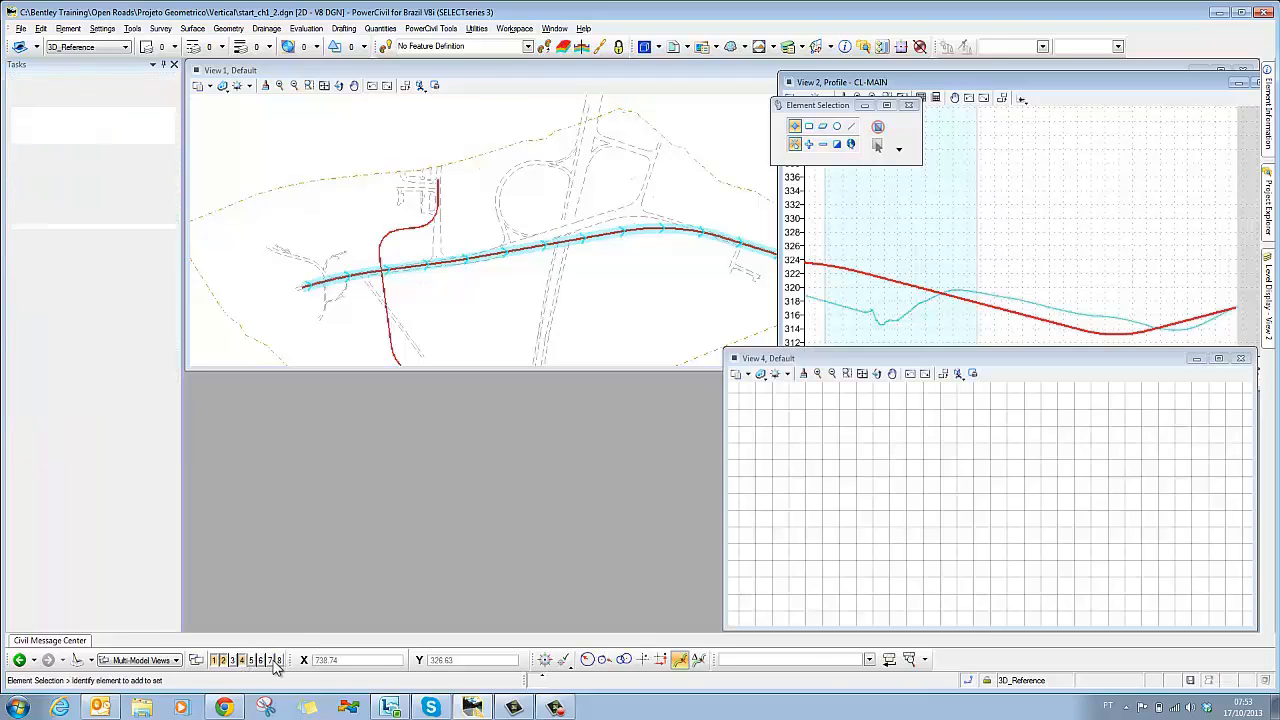
Open the profile model of the SWRAMP alignment in View 4
click(392, 348)
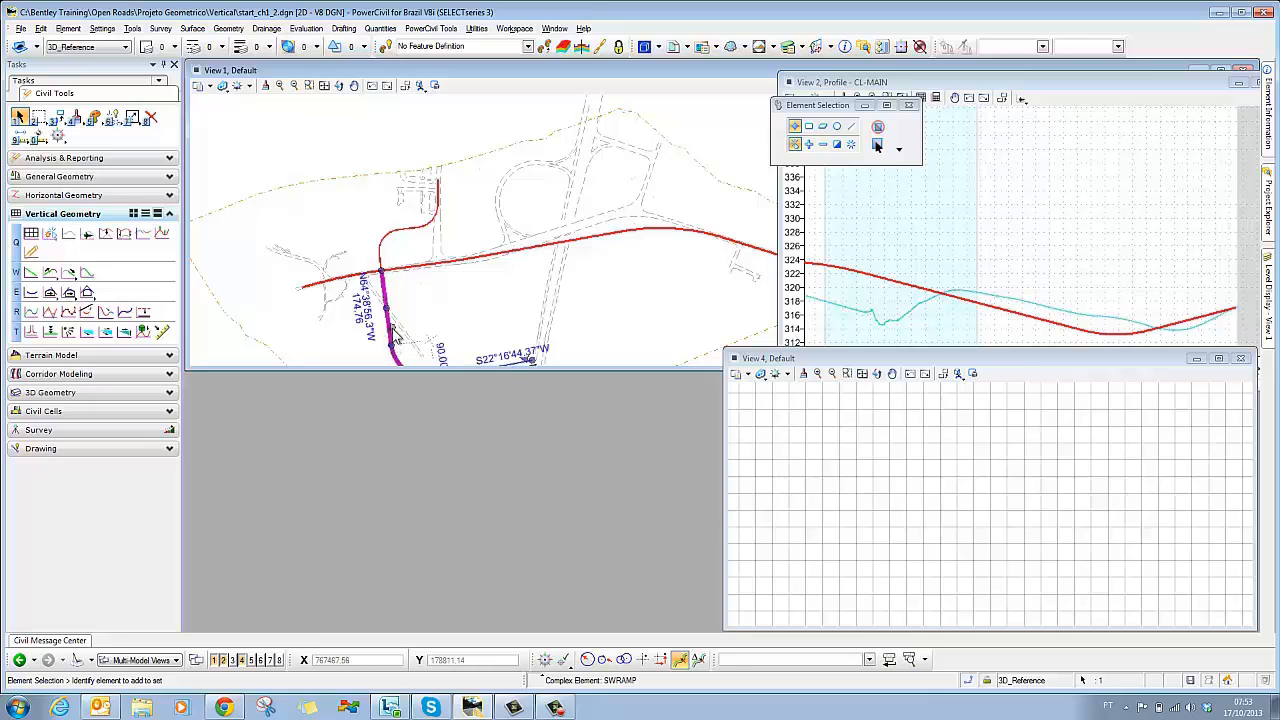
mouse_move(394, 336)
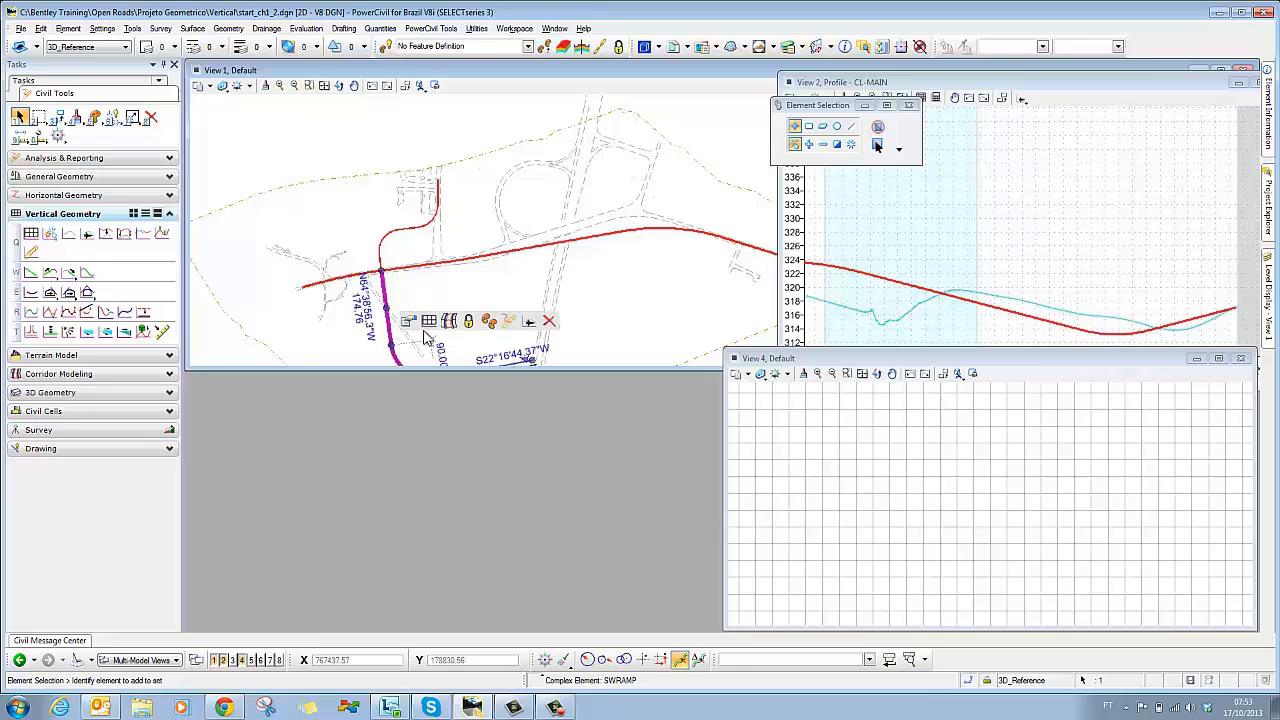
click(428, 321)
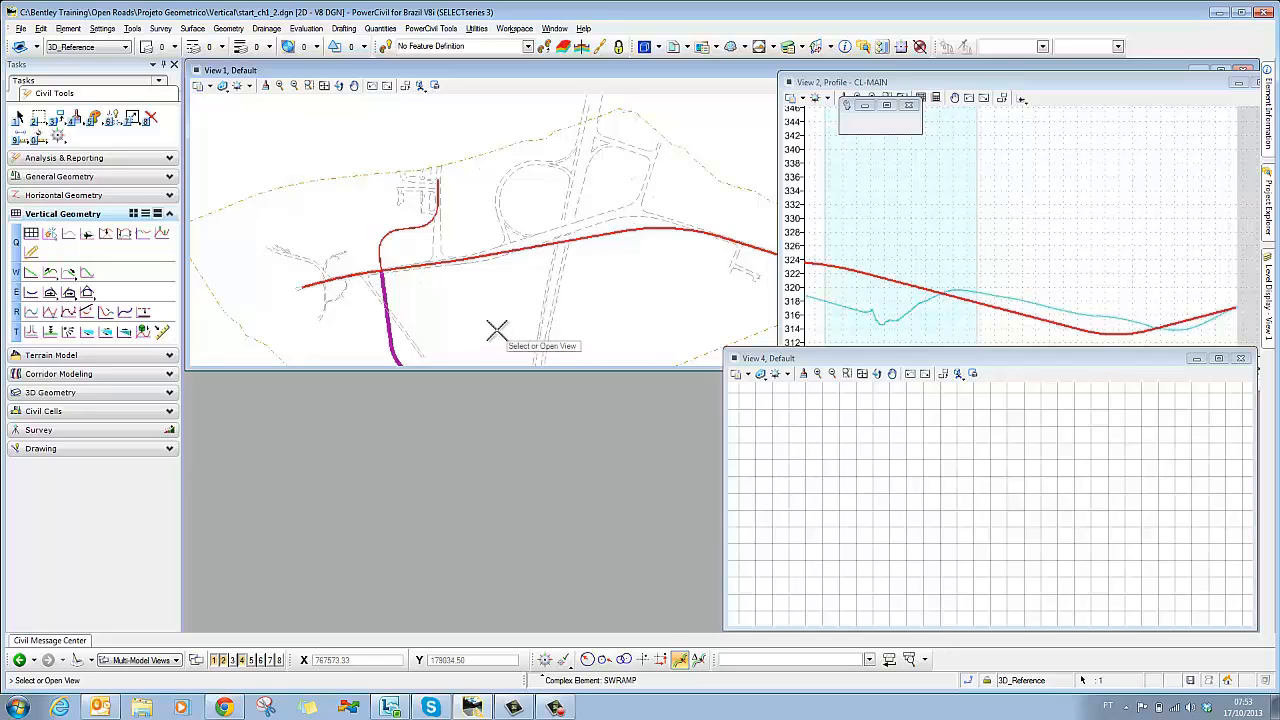
click(846, 493)
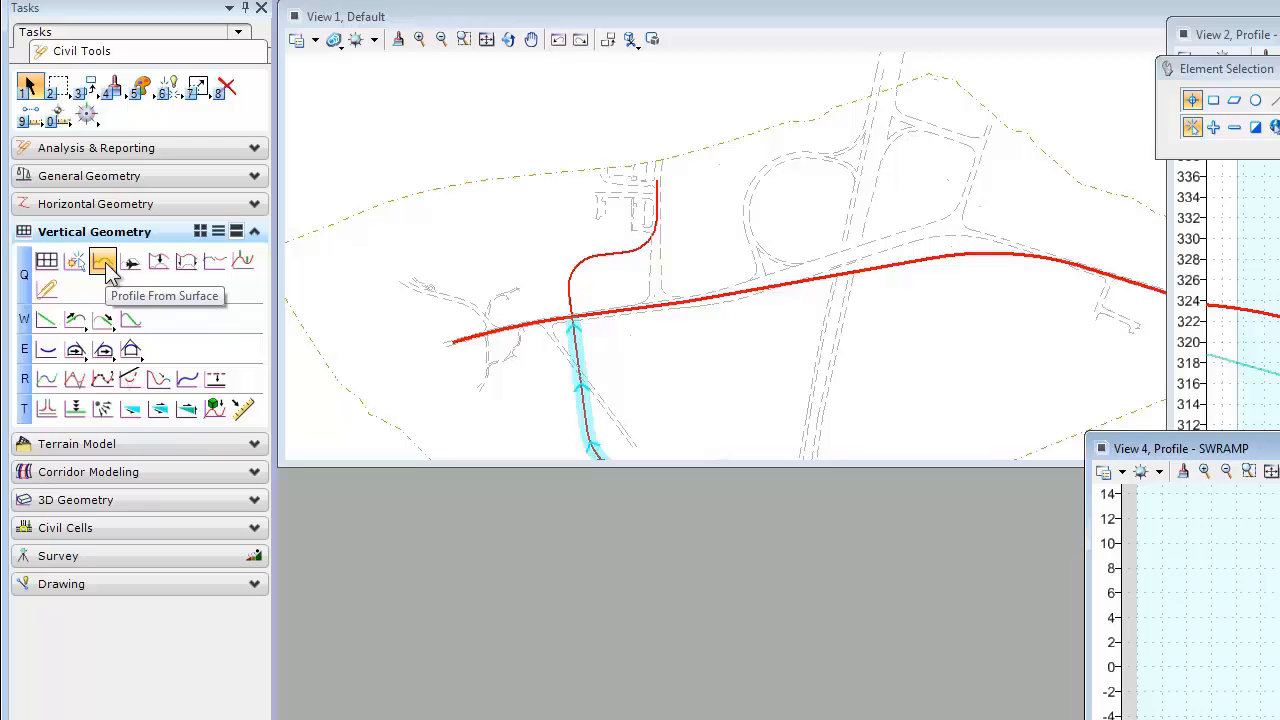
Start a Profile From Surface named SWRamp for the SWRAMP alignment, using only the terrain model as reference surface
click(104, 264)
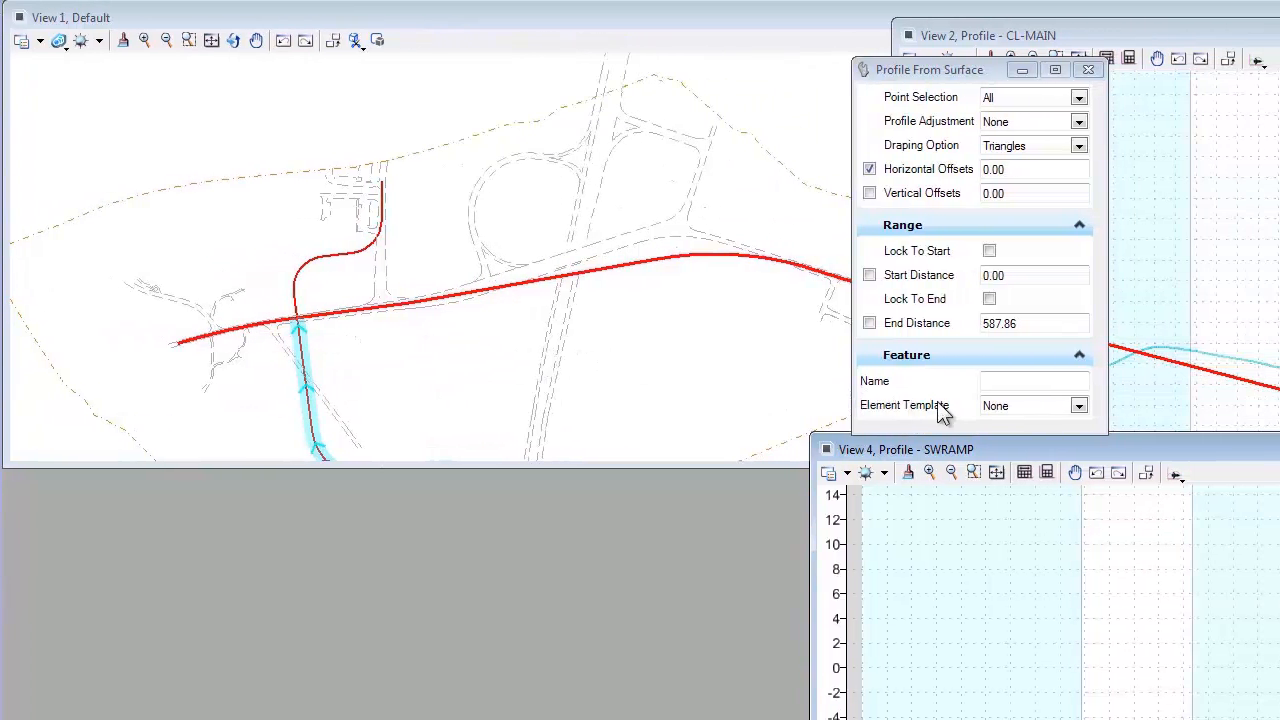
click(1031, 383)
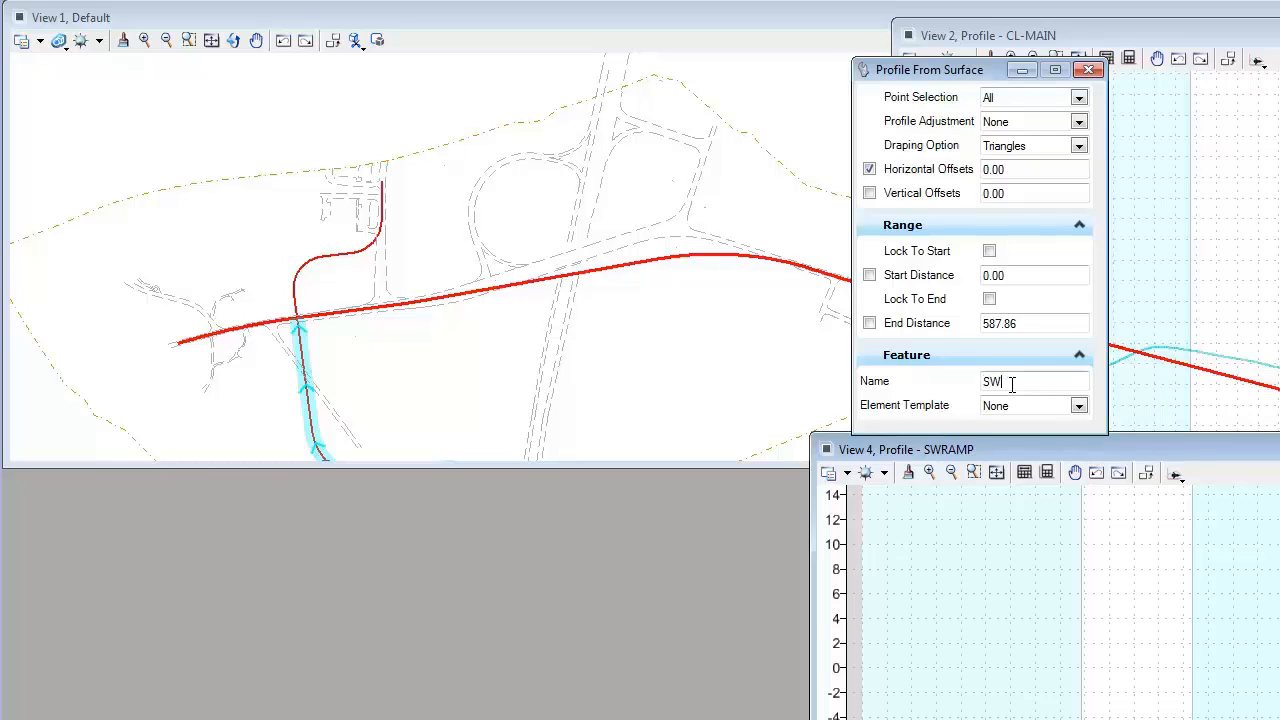
text(SWRamp)
key(Tab)
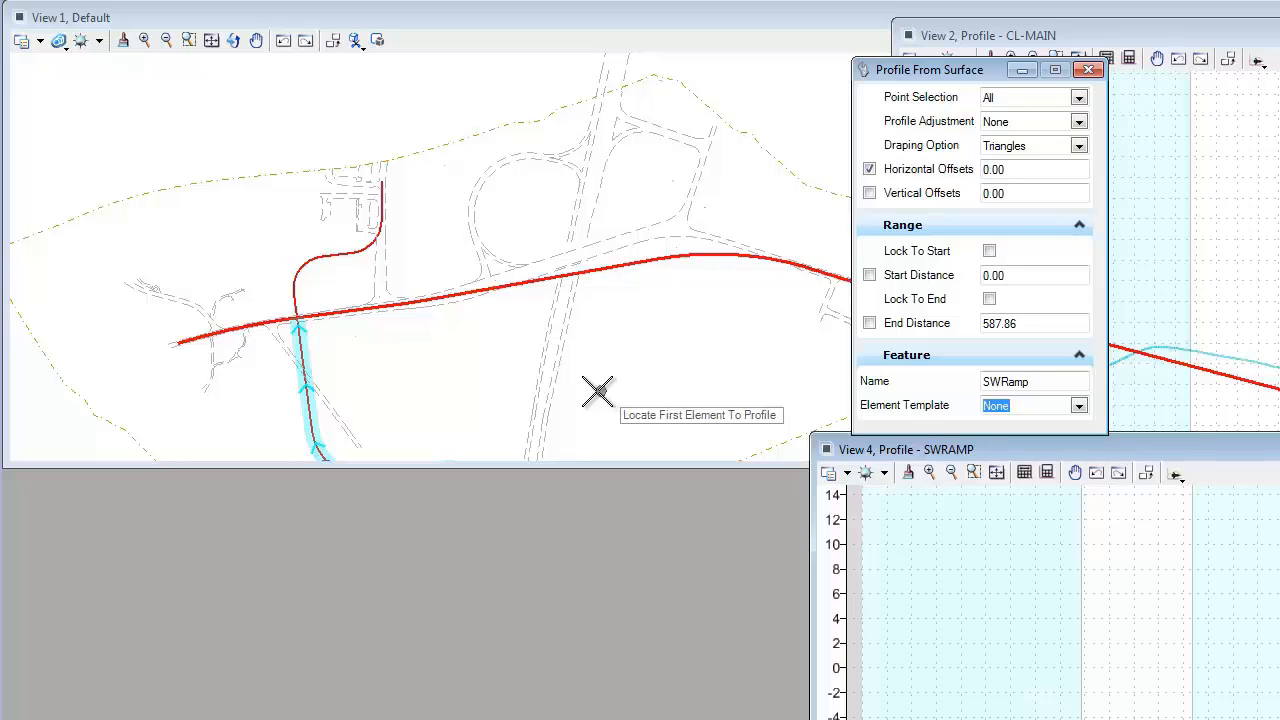
click(308, 423)
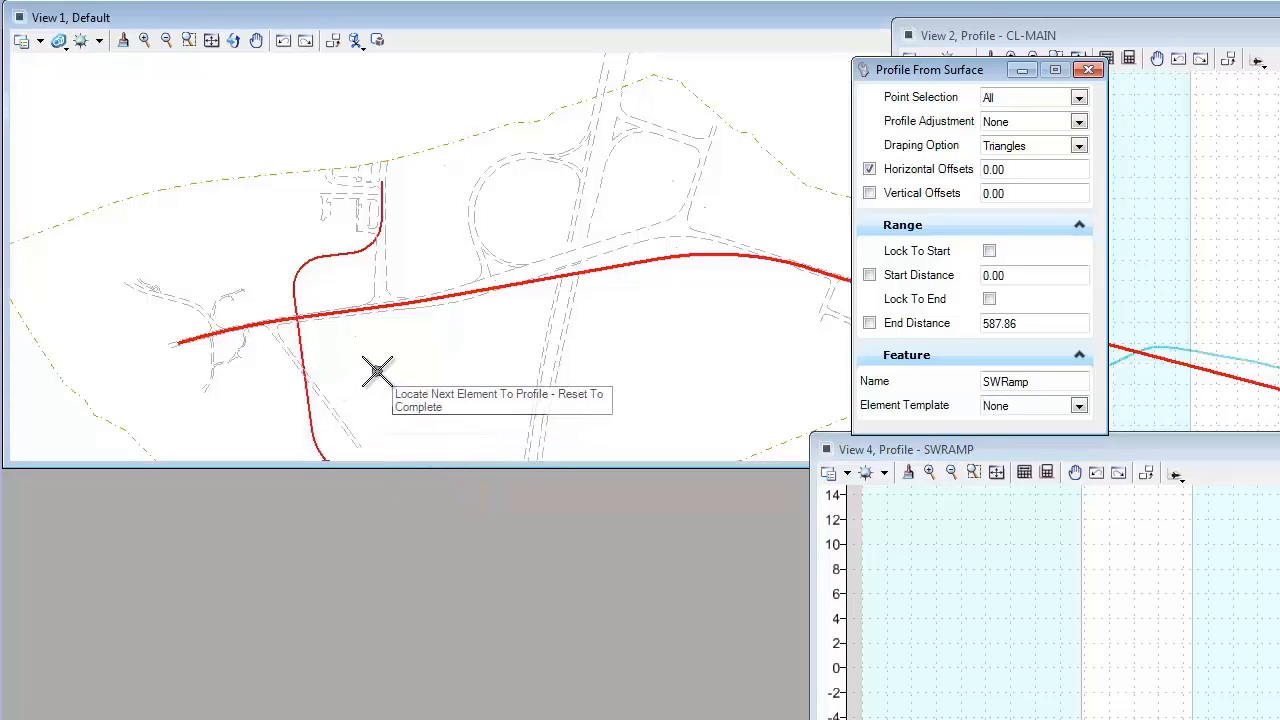
right_click(377, 372)
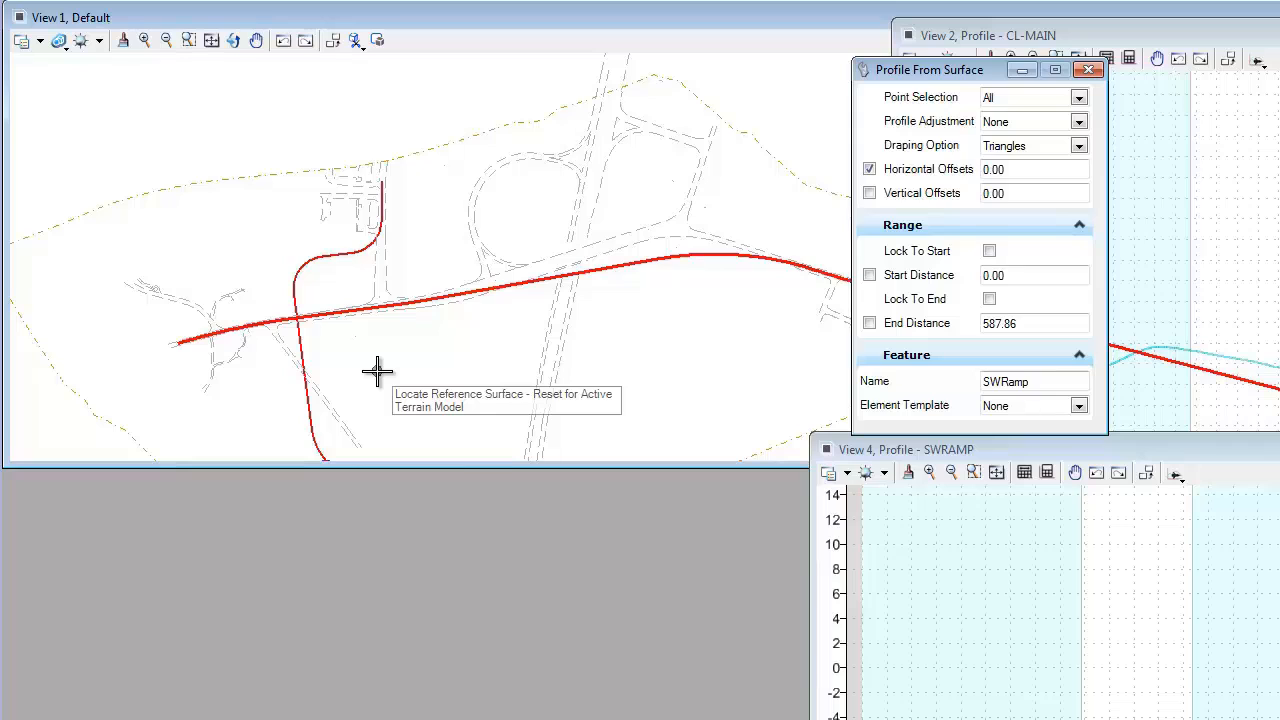
click(125, 429)
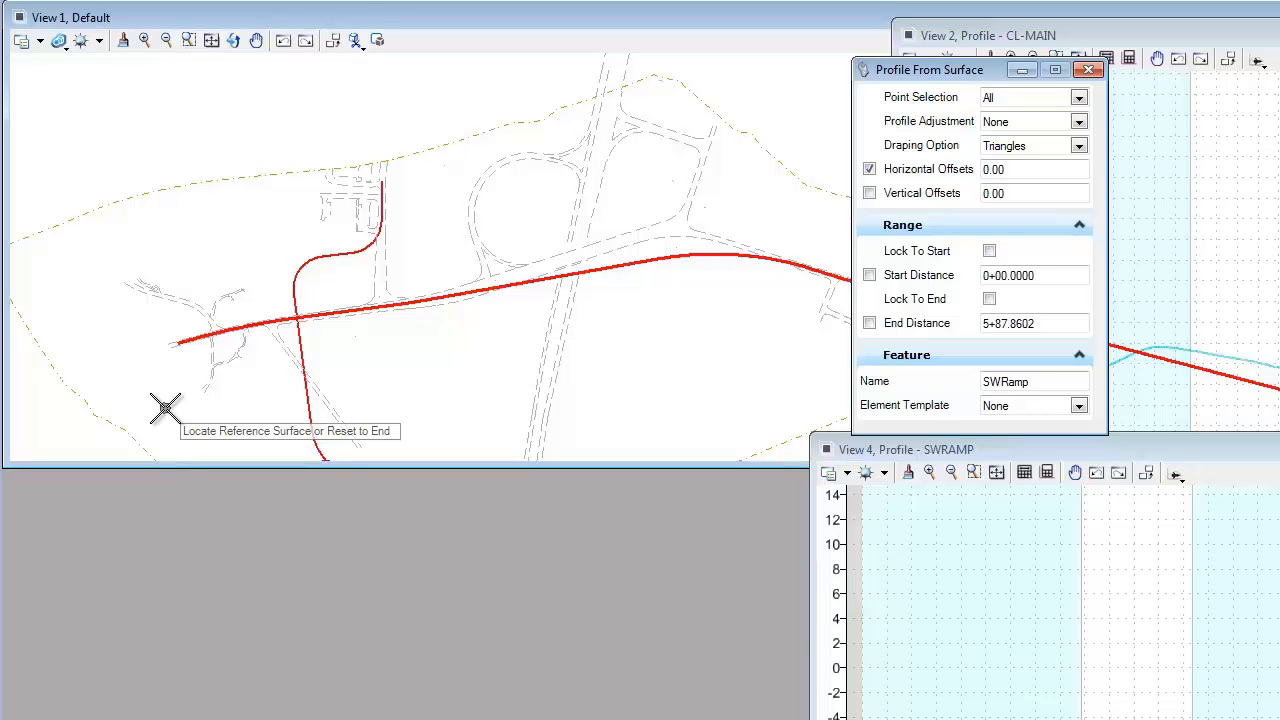
right_click(165, 408)
Create the surface profile over the full range 0+00 to 5+87.86 with all points, Triangles draping and zero horizontal offset, and fit it in View 4
middle_drag(192, 395, 131, 283)
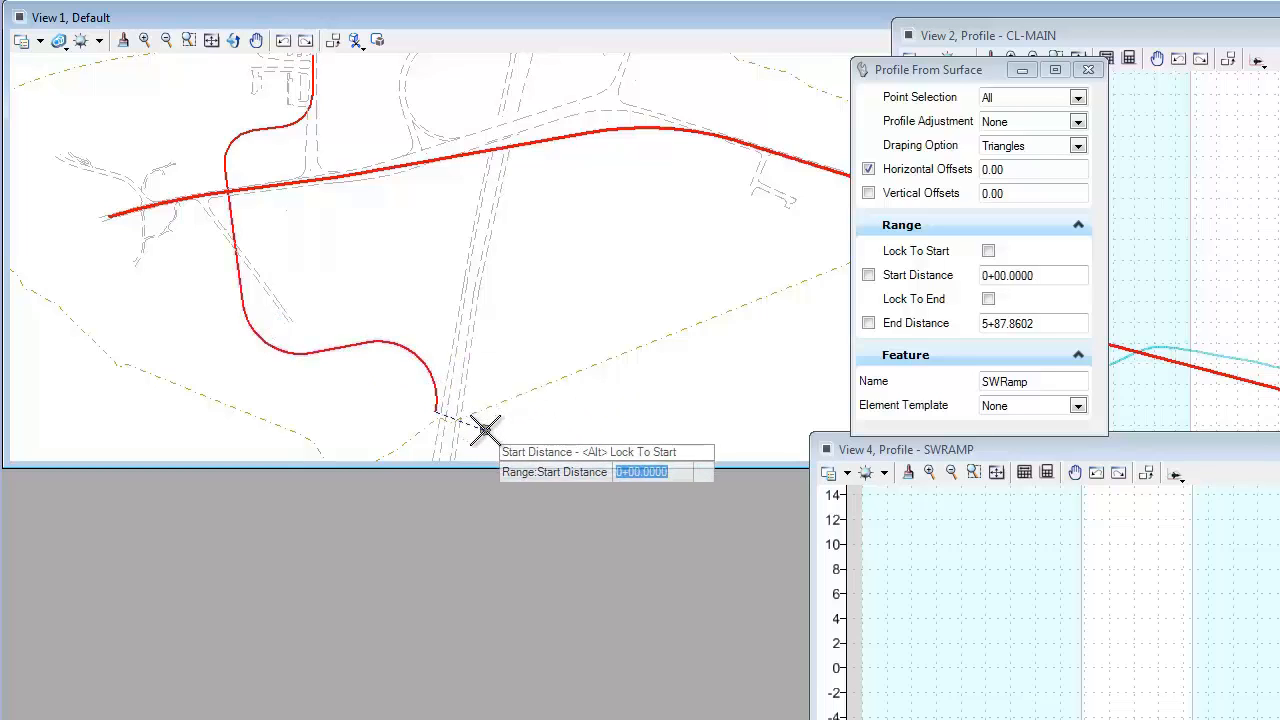
click(485, 428)
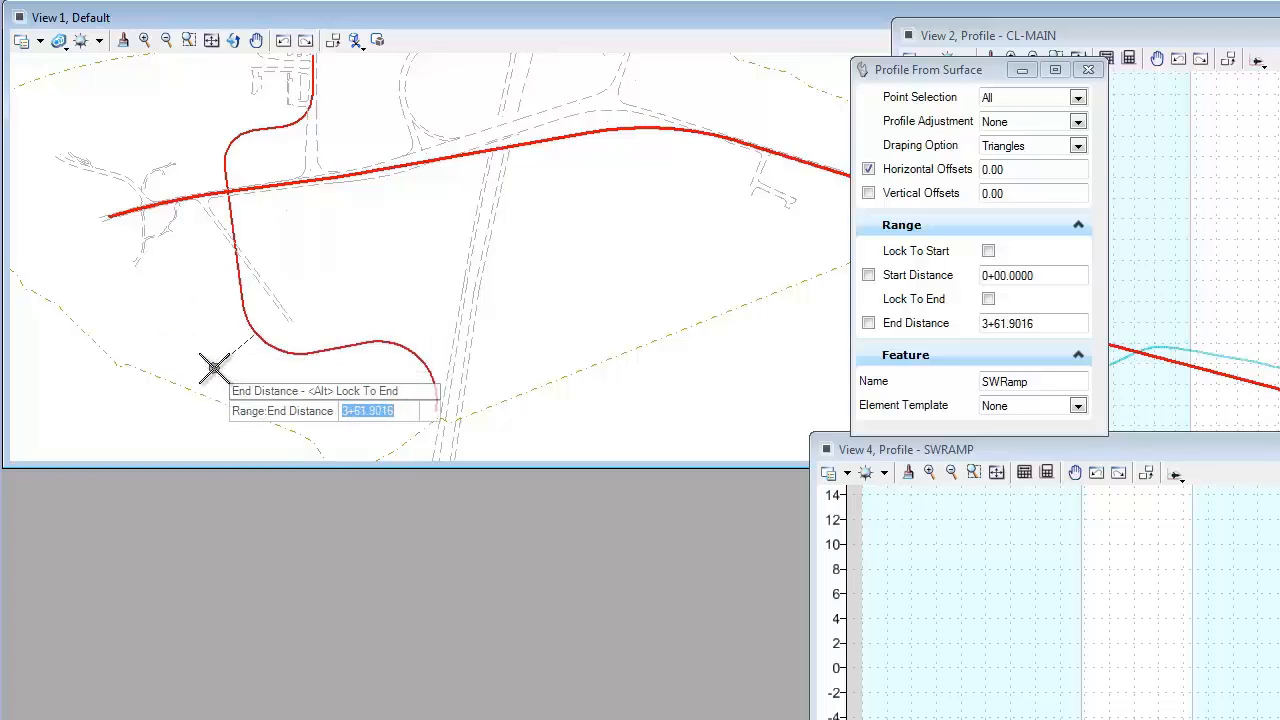
click(129, 137)
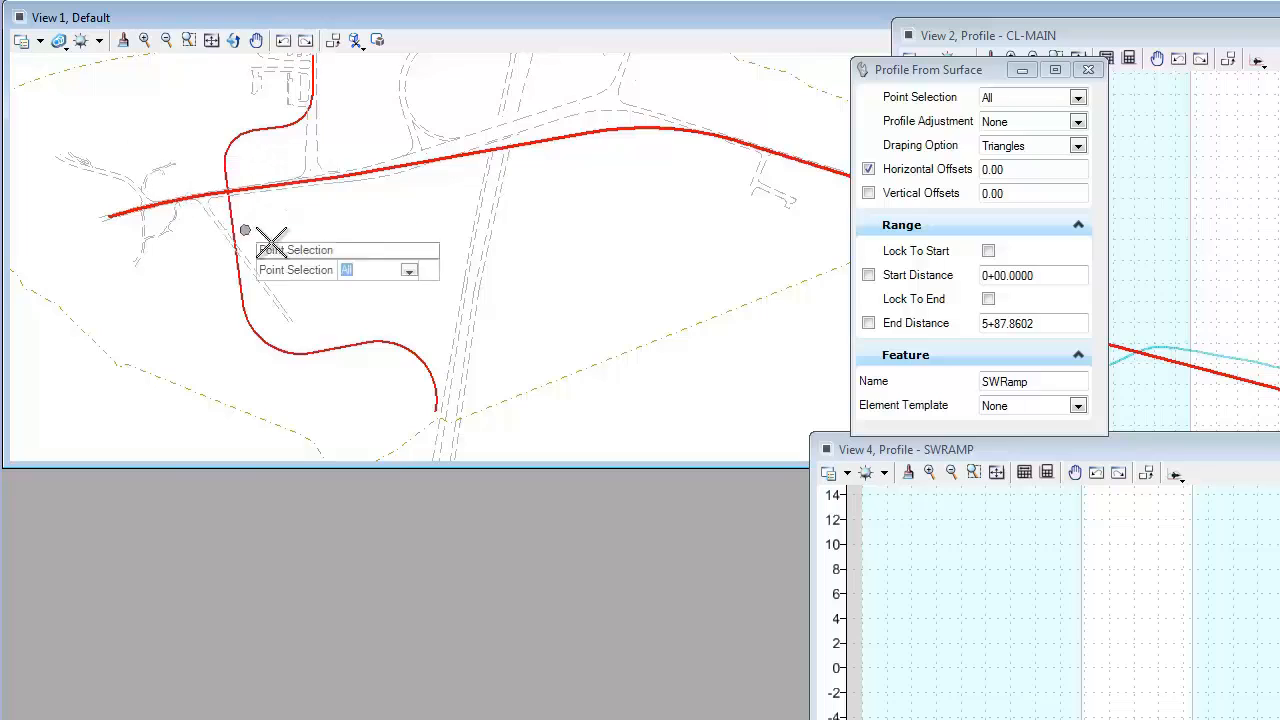
click(554, 289)
click(551, 297)
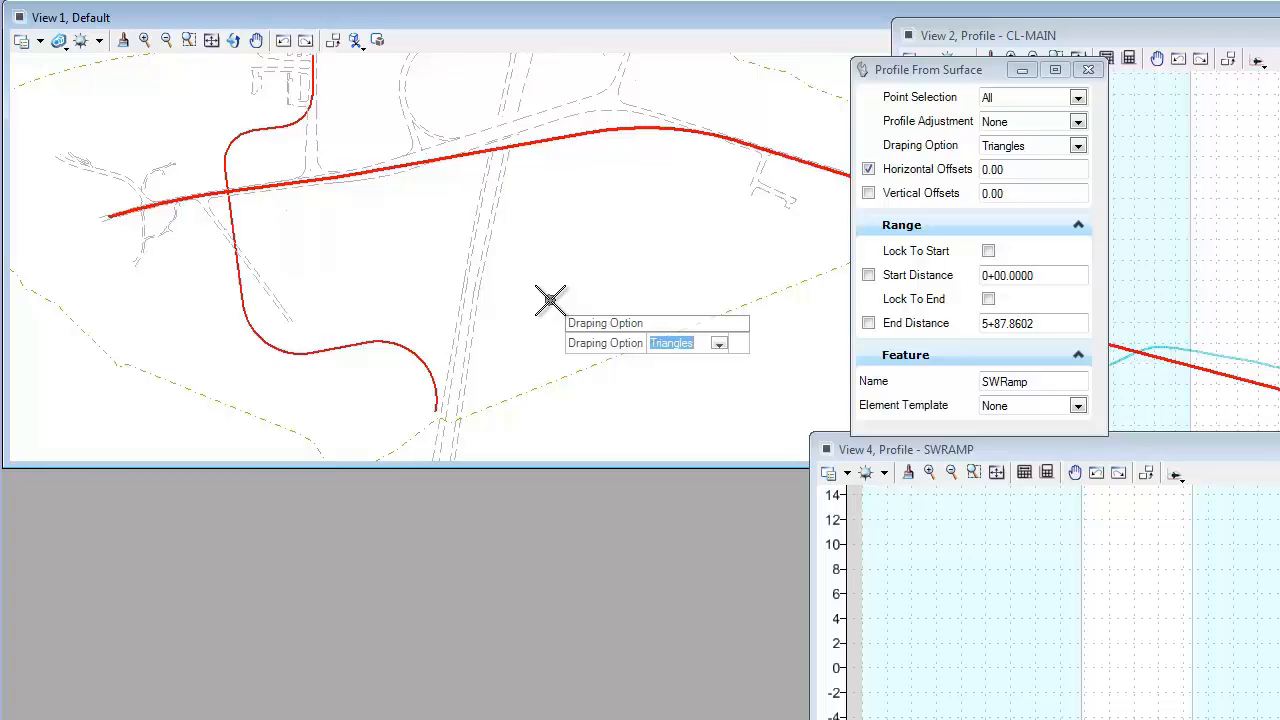
click(550, 296)
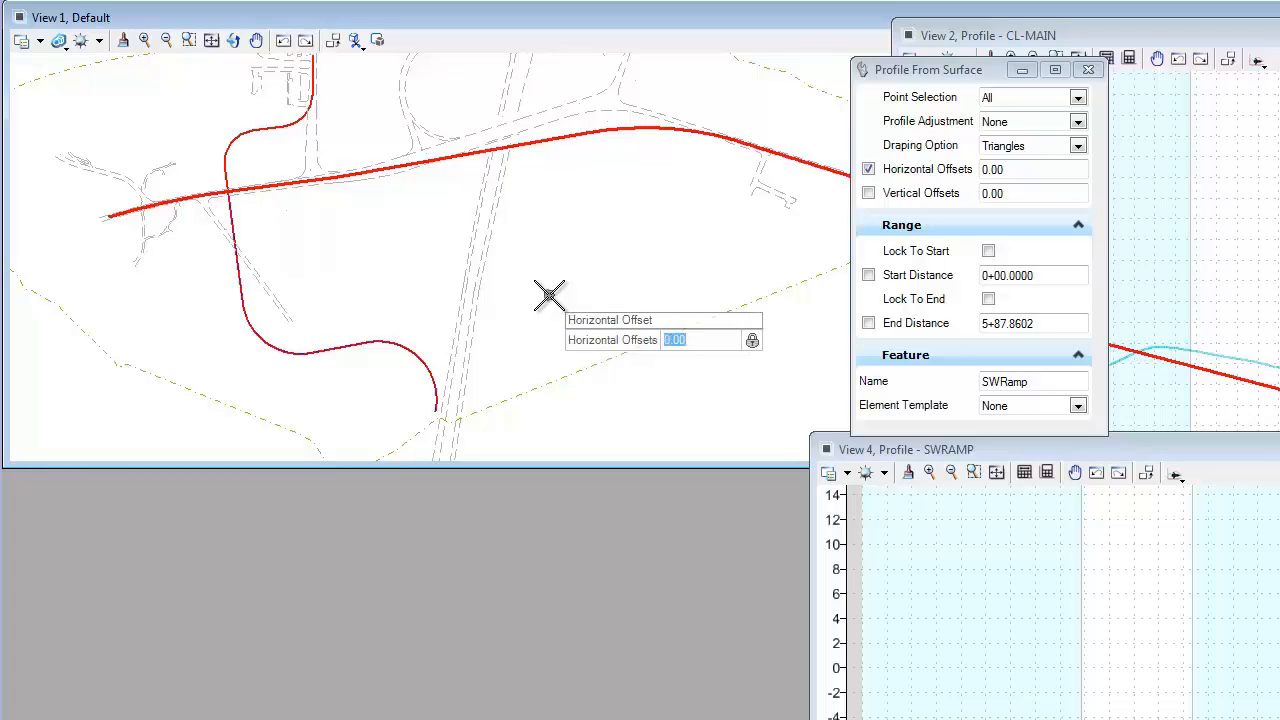
click(549, 295)
click(547, 288)
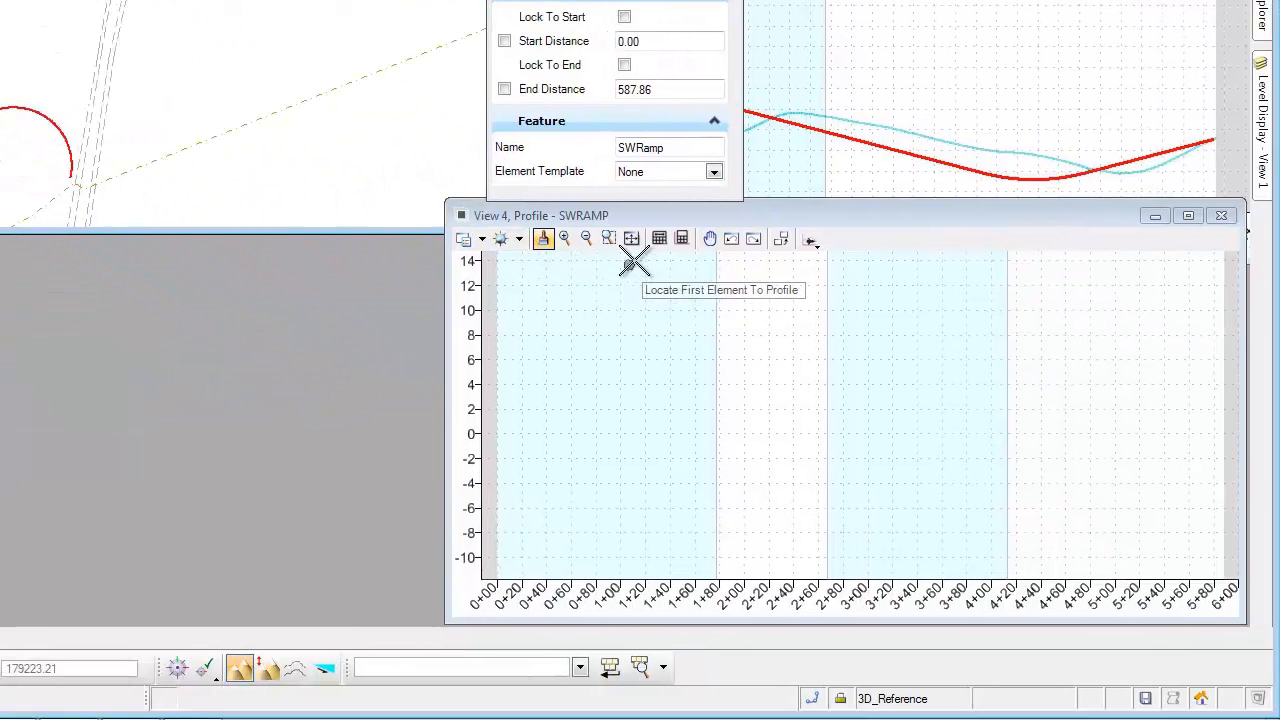
click(701, 283)
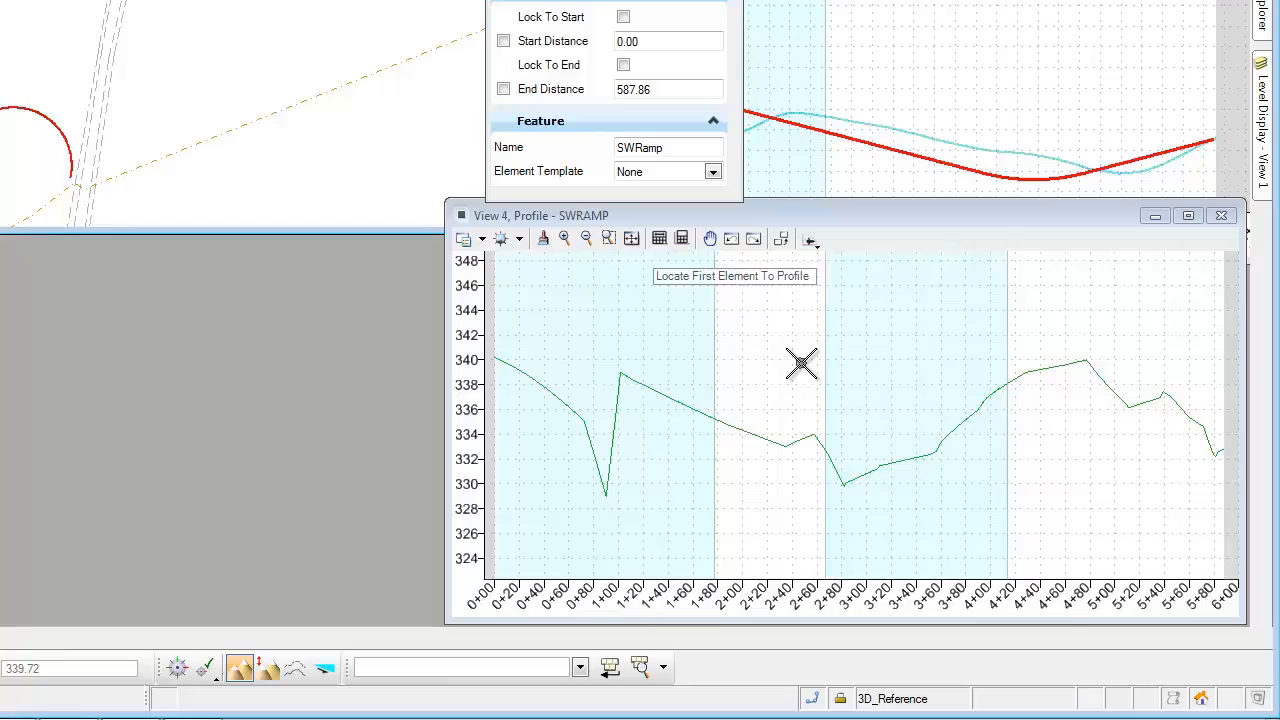
key(Escape)
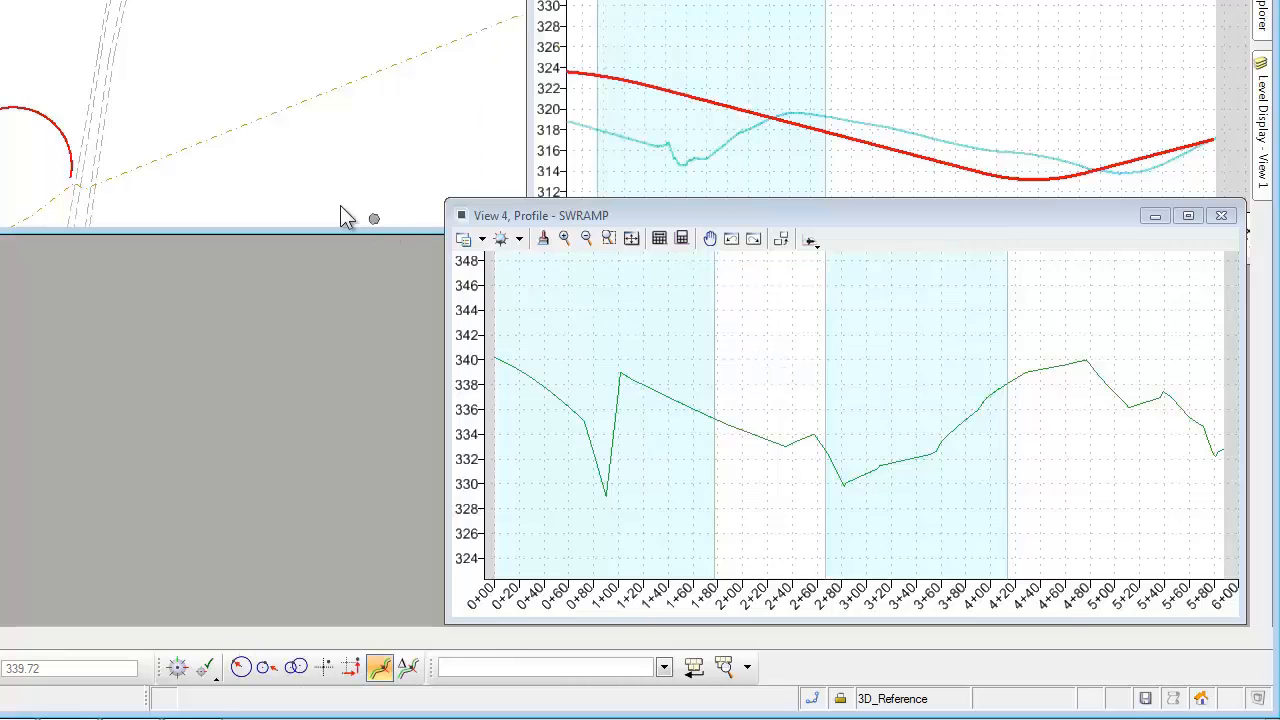
Set the 2vertical_workshop terrain model in the plan view as the active terrain model and deselect it
scroll(265, 151, down, 3)
scroll(265, 151, up, 3)
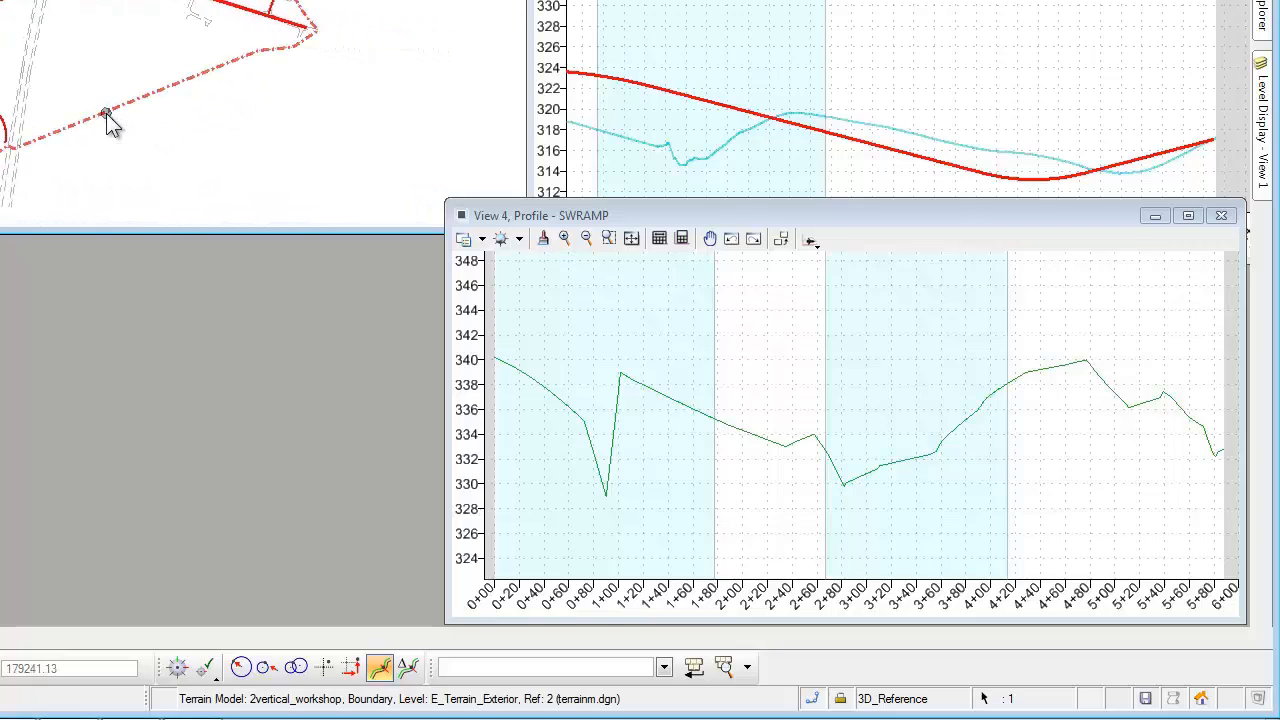
click(113, 119)
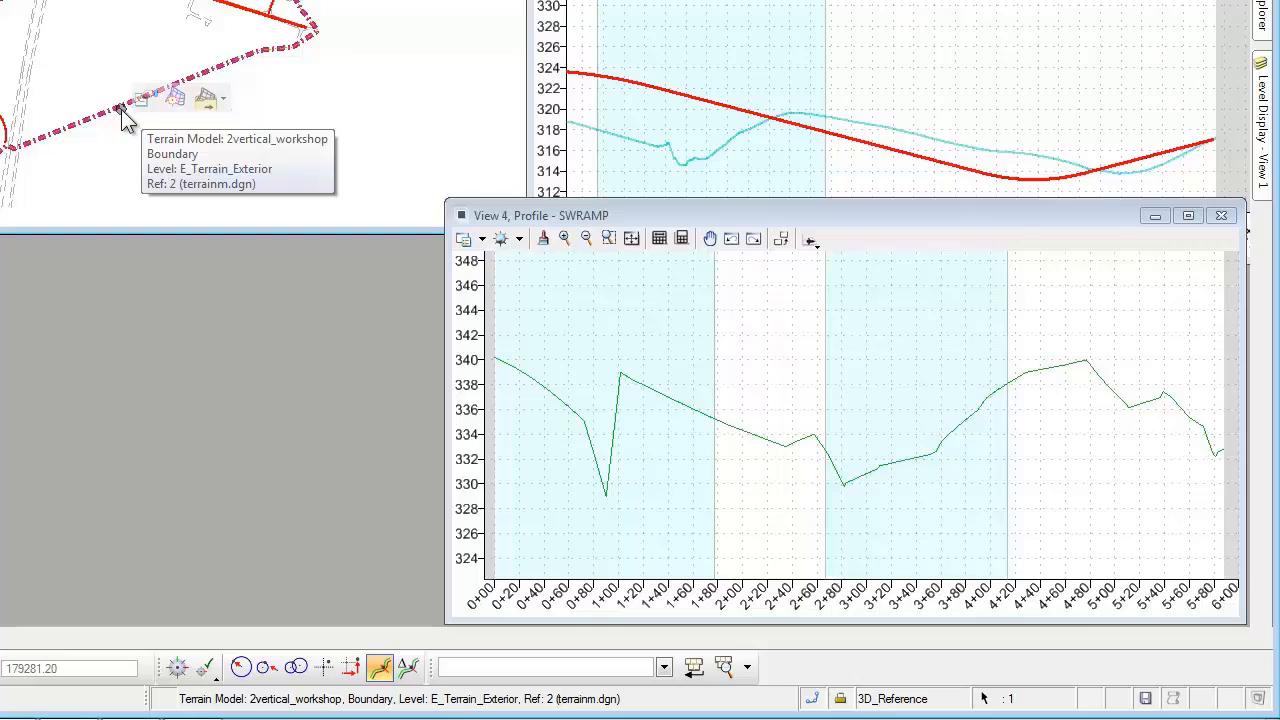
mouse_move(121, 109)
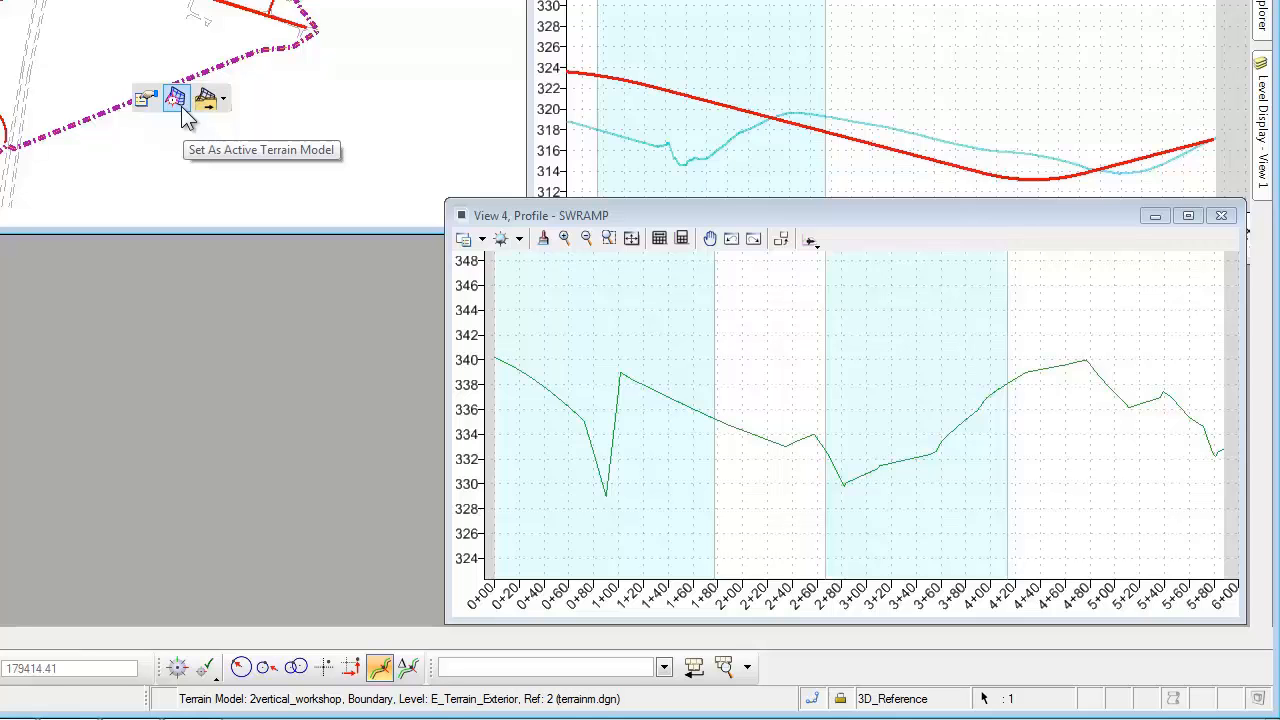
click(182, 107)
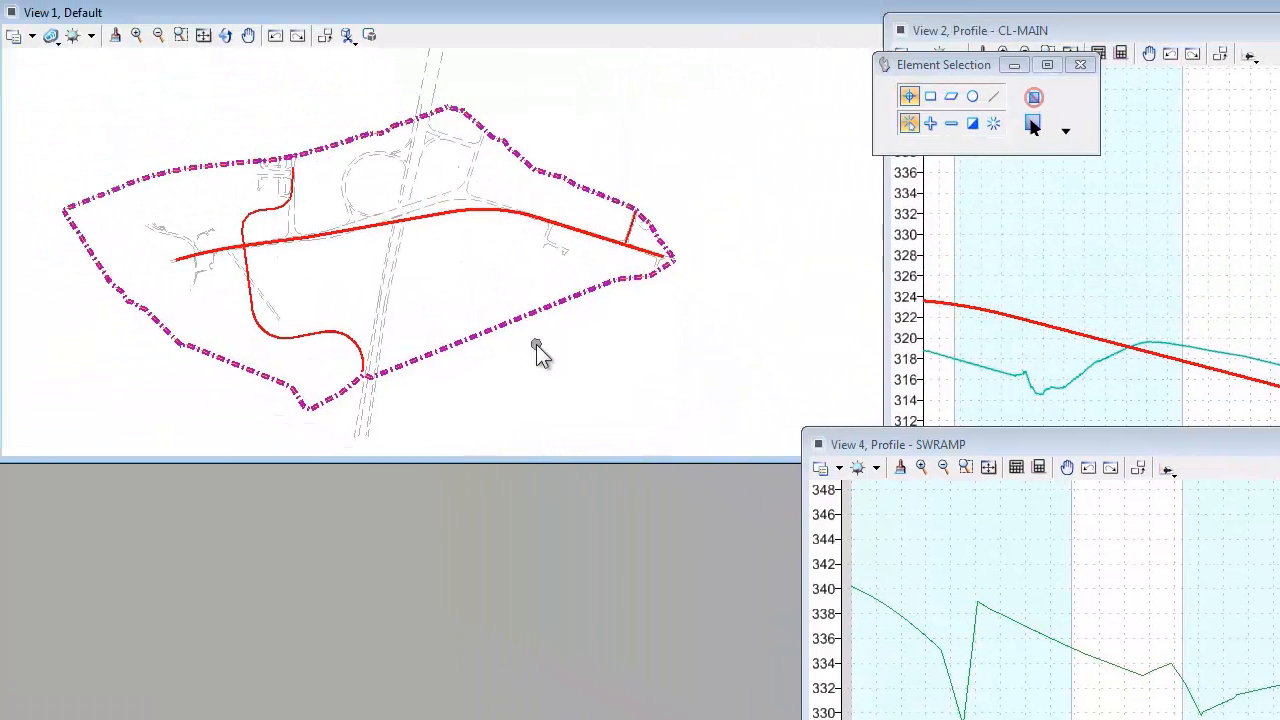
click(550, 357)
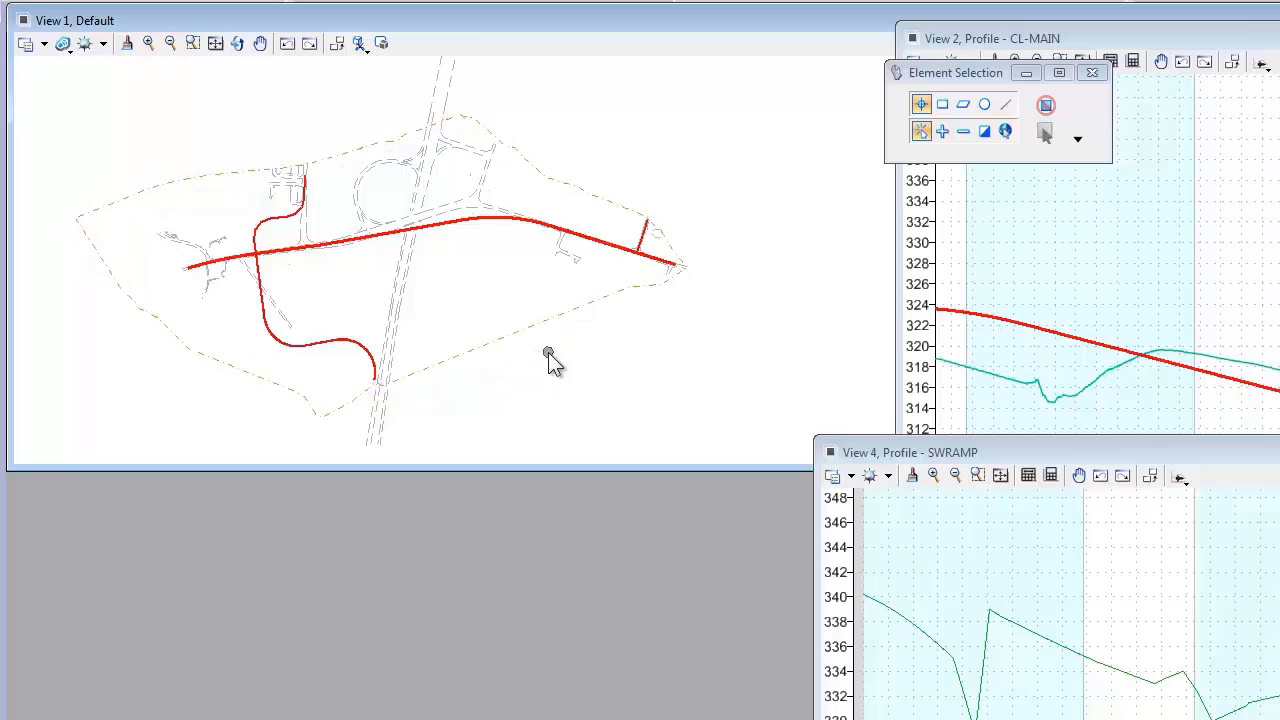
Open the profile model of the WESTRD alignment in View 3
scroll(283, 234, up, 5)
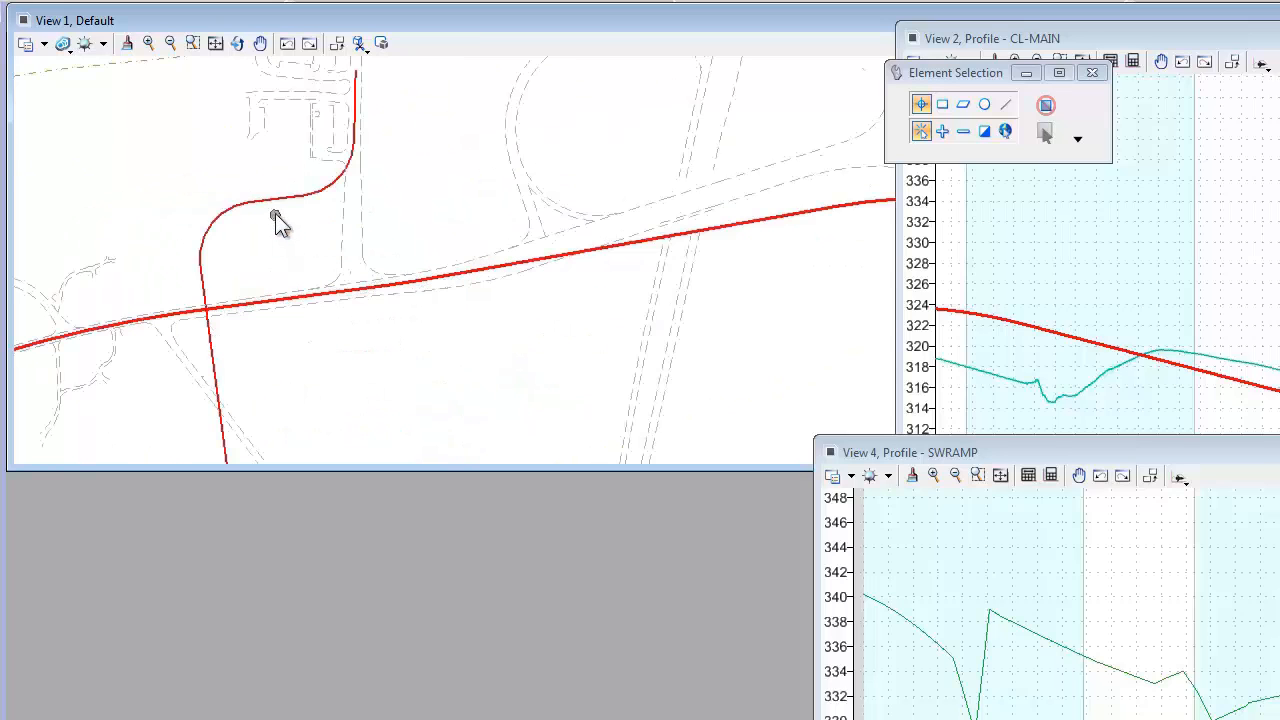
click(276, 201)
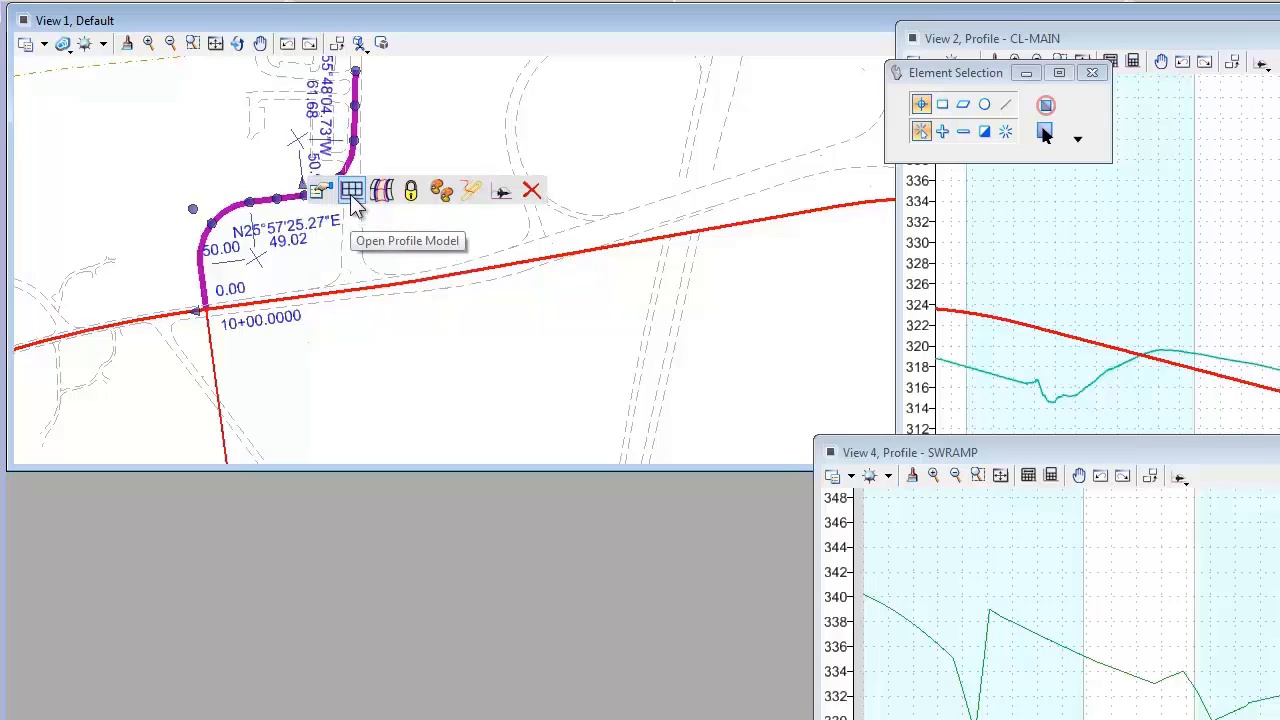
click(352, 192)
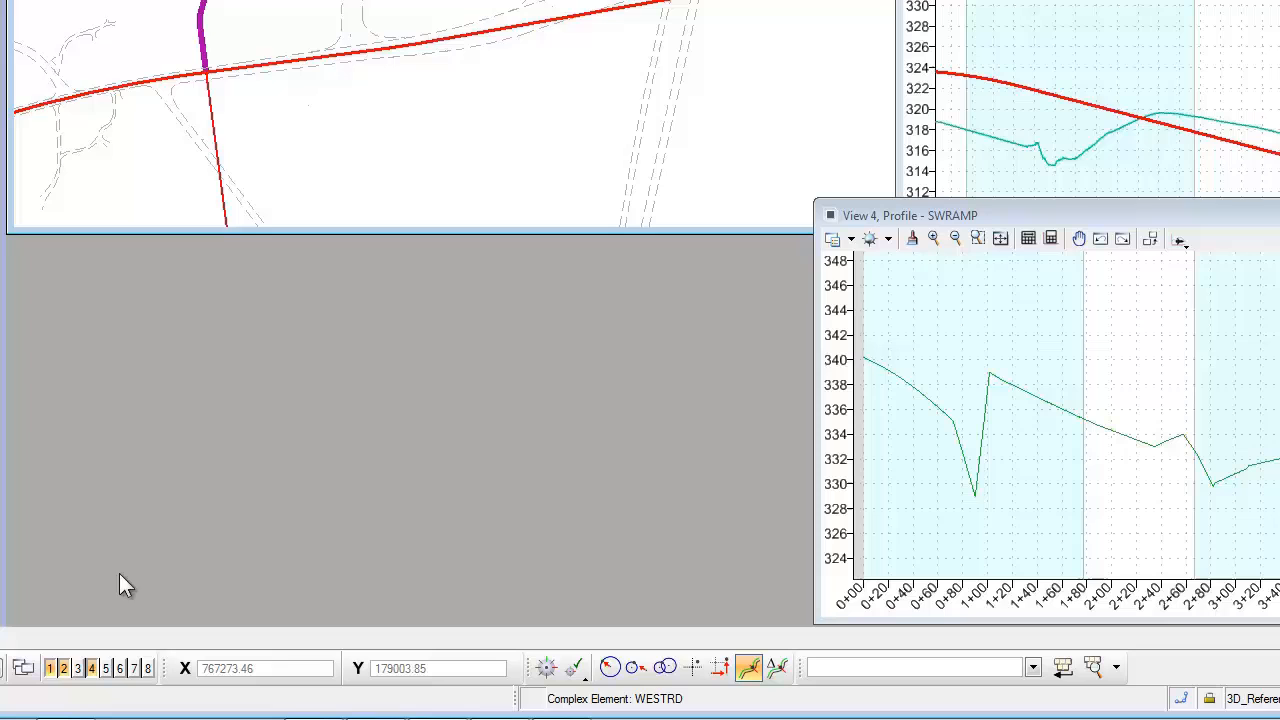
click(77, 668)
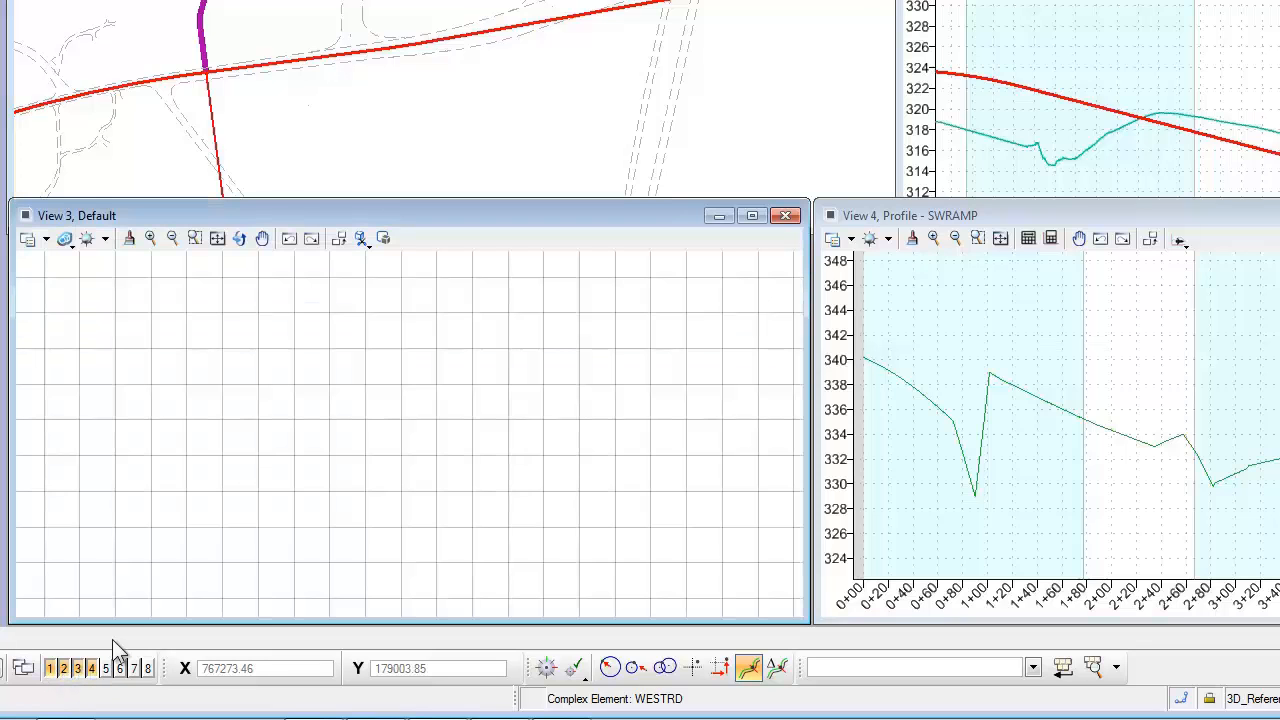
click(243, 409)
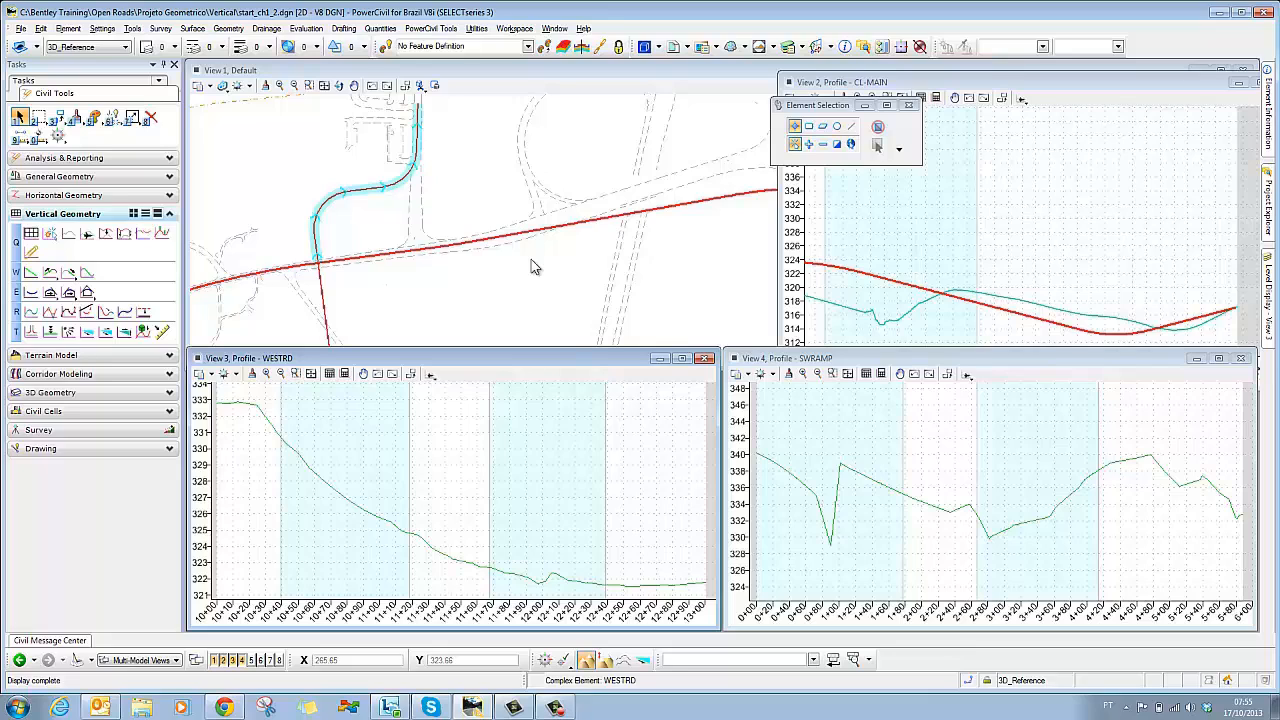
Tile the four open views and fit the CL-MAIN, SWRAMP and WESTRD profiles in their views
click(554, 28)
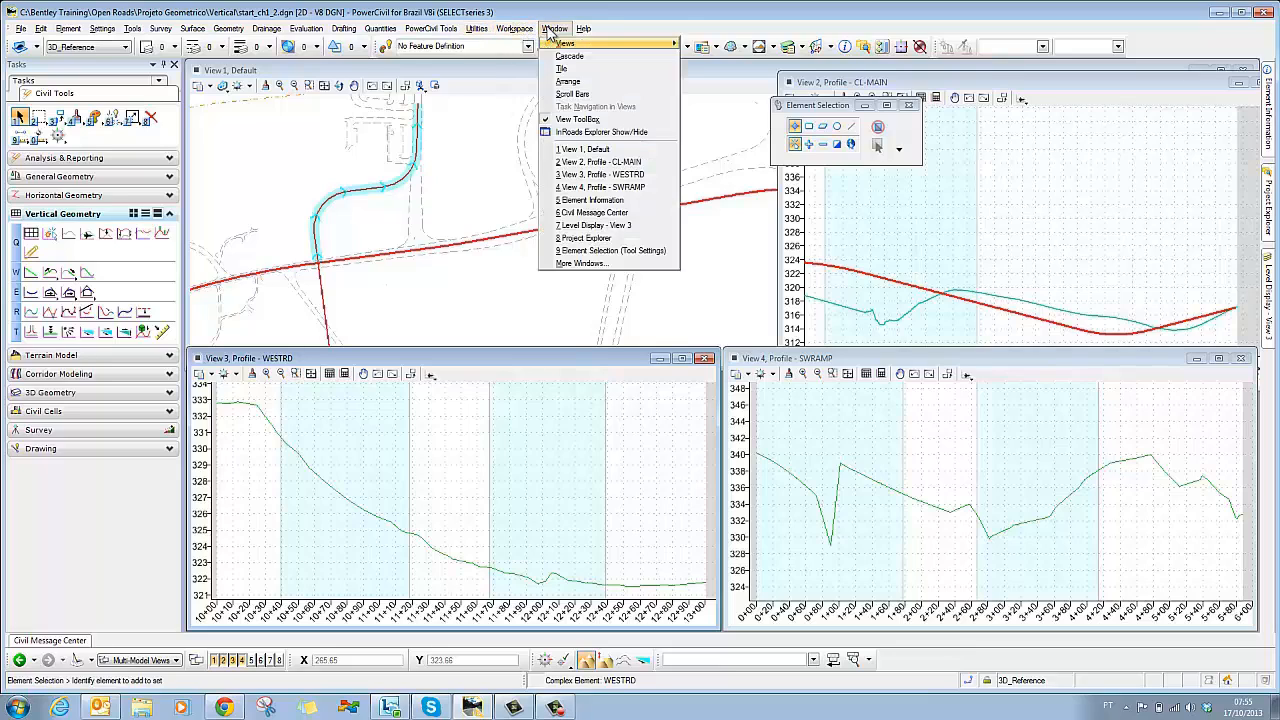
click(558, 76)
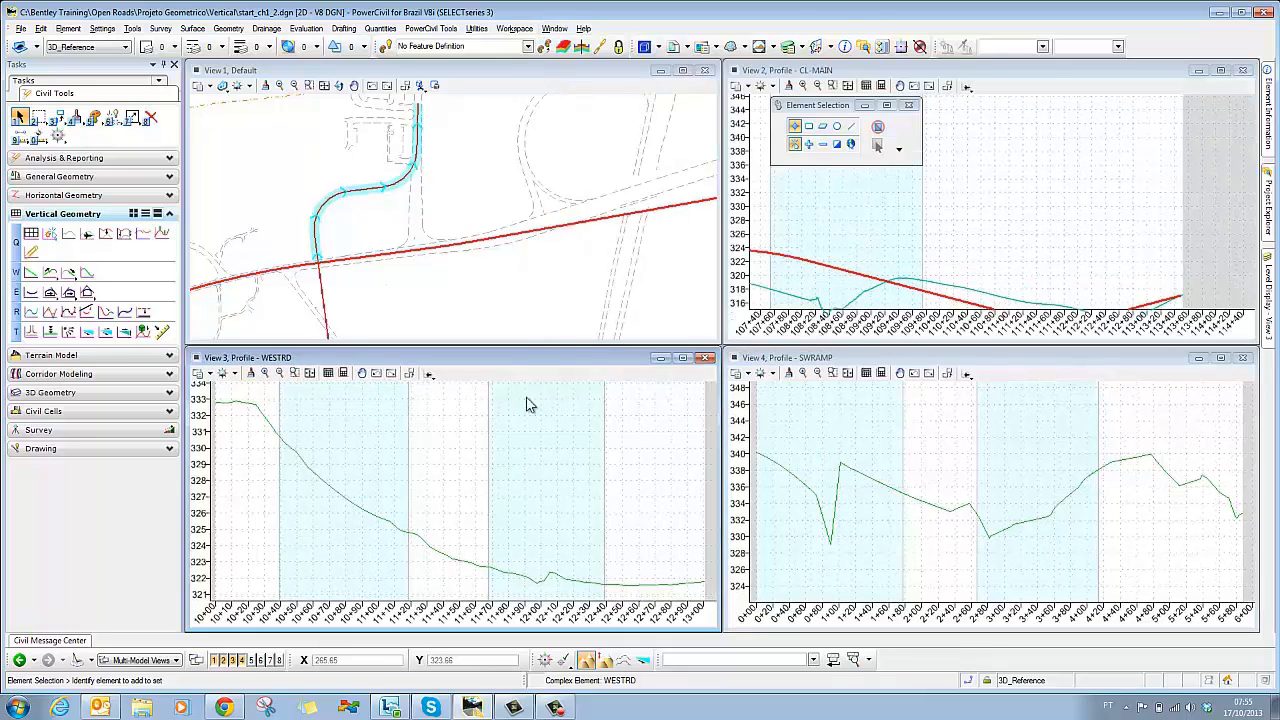
middle_click(911, 213)
middle_click(911, 213)
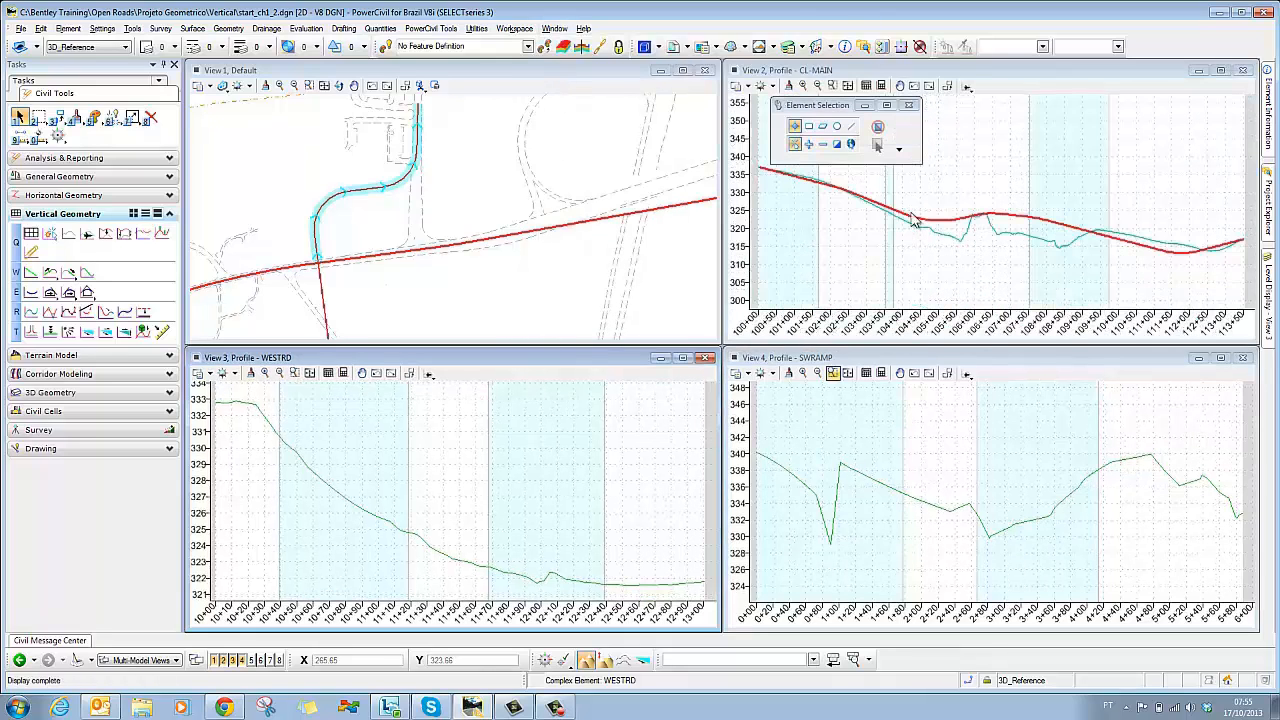
middle_click(931, 433)
middle_click(931, 433)
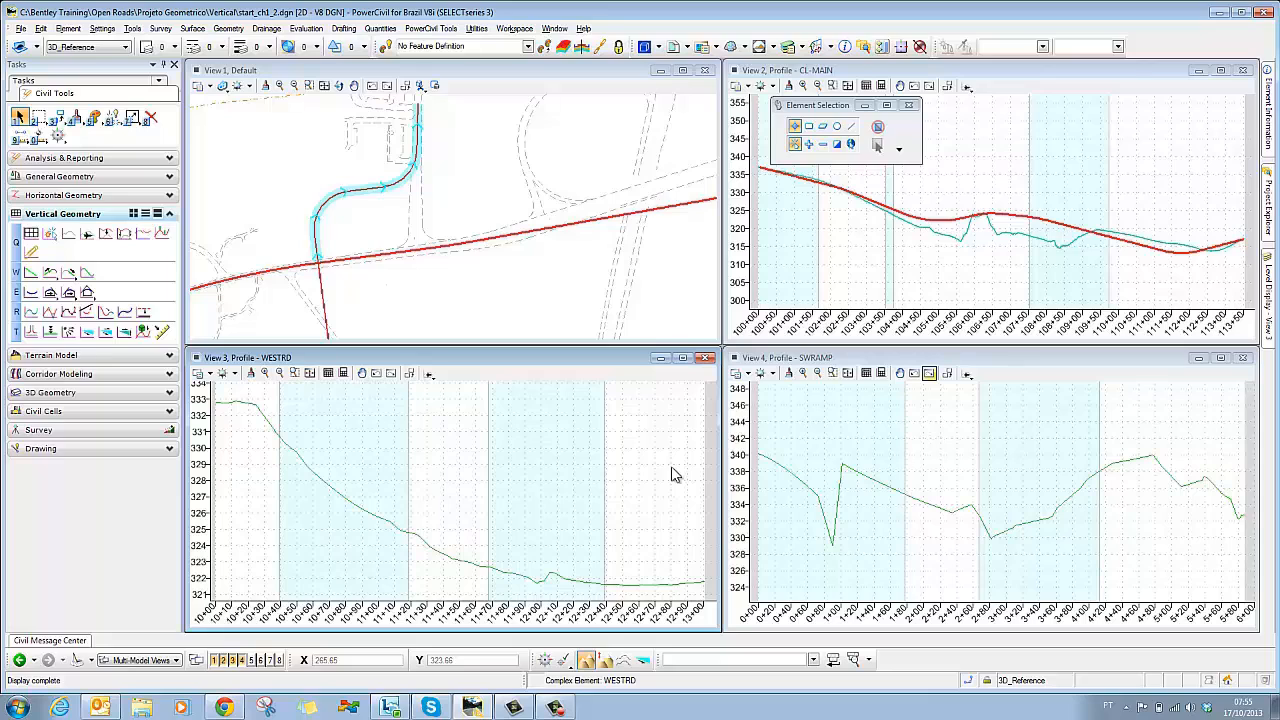
middle_click(514, 471)
middle_click(514, 471)
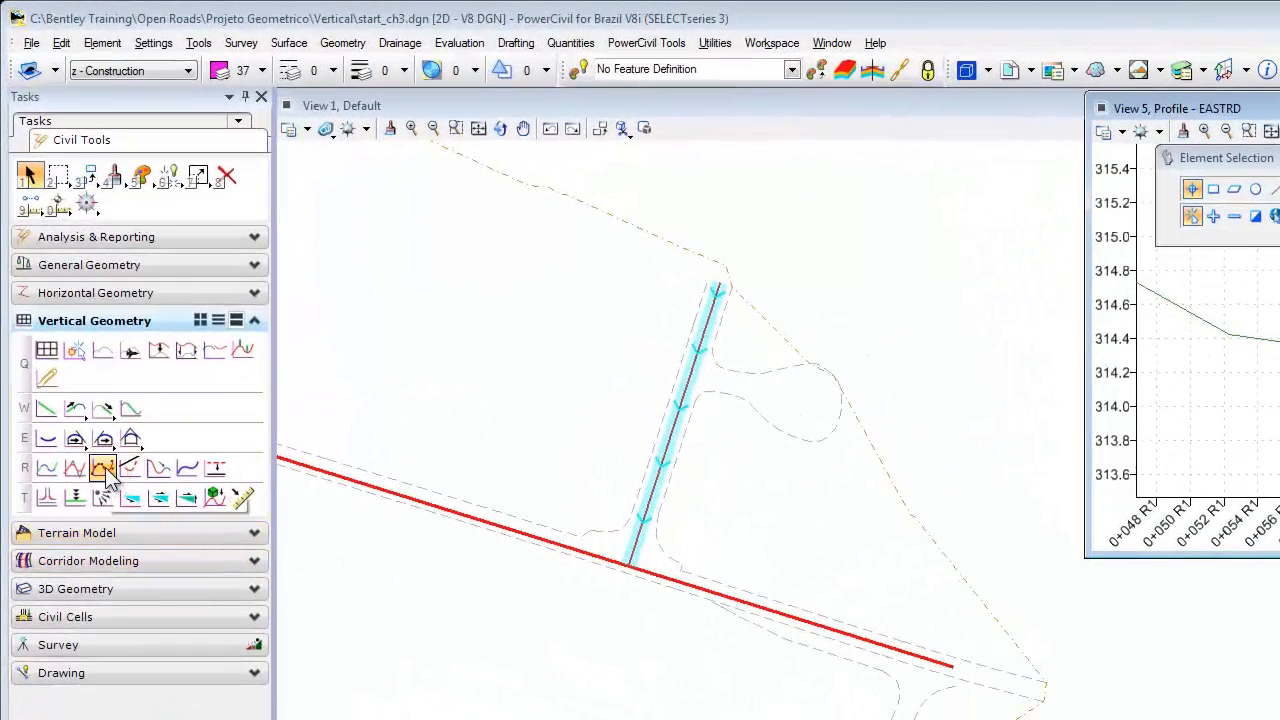
Start a best-fit profile as a complex element and name it Acesso 1 - Vert
click(103, 470)
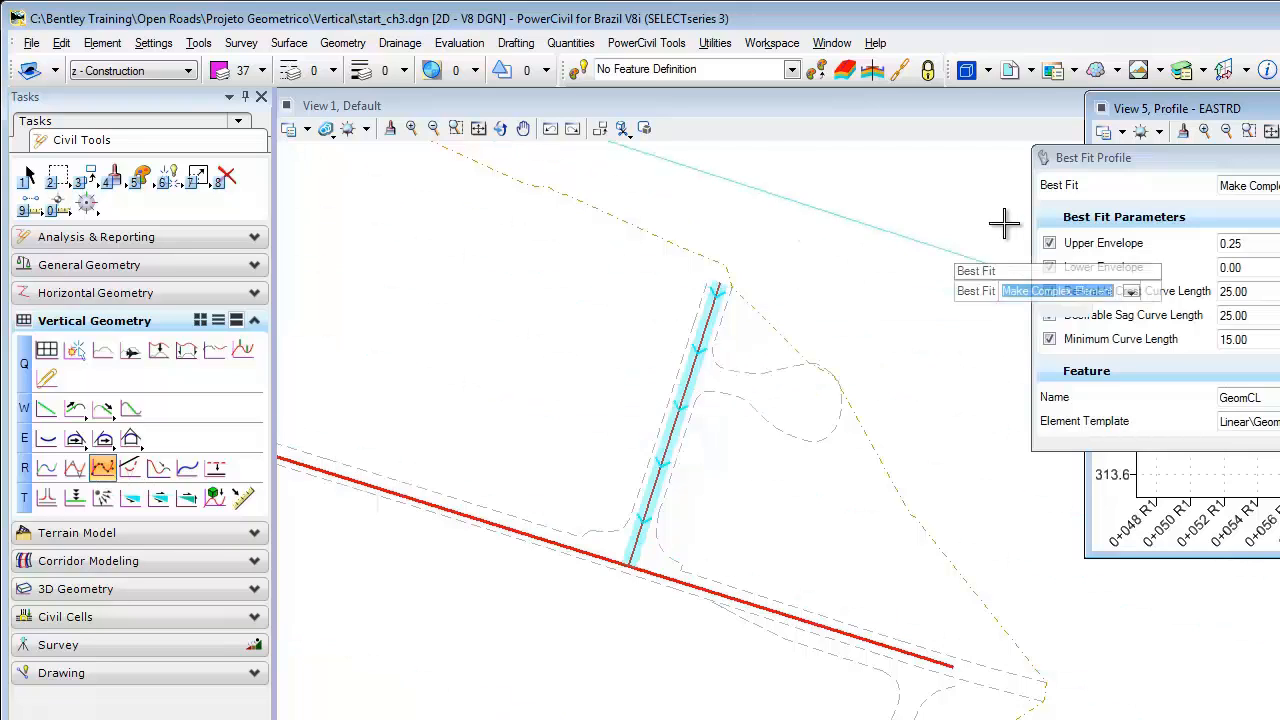
drag(1155, 162, 860, 176)
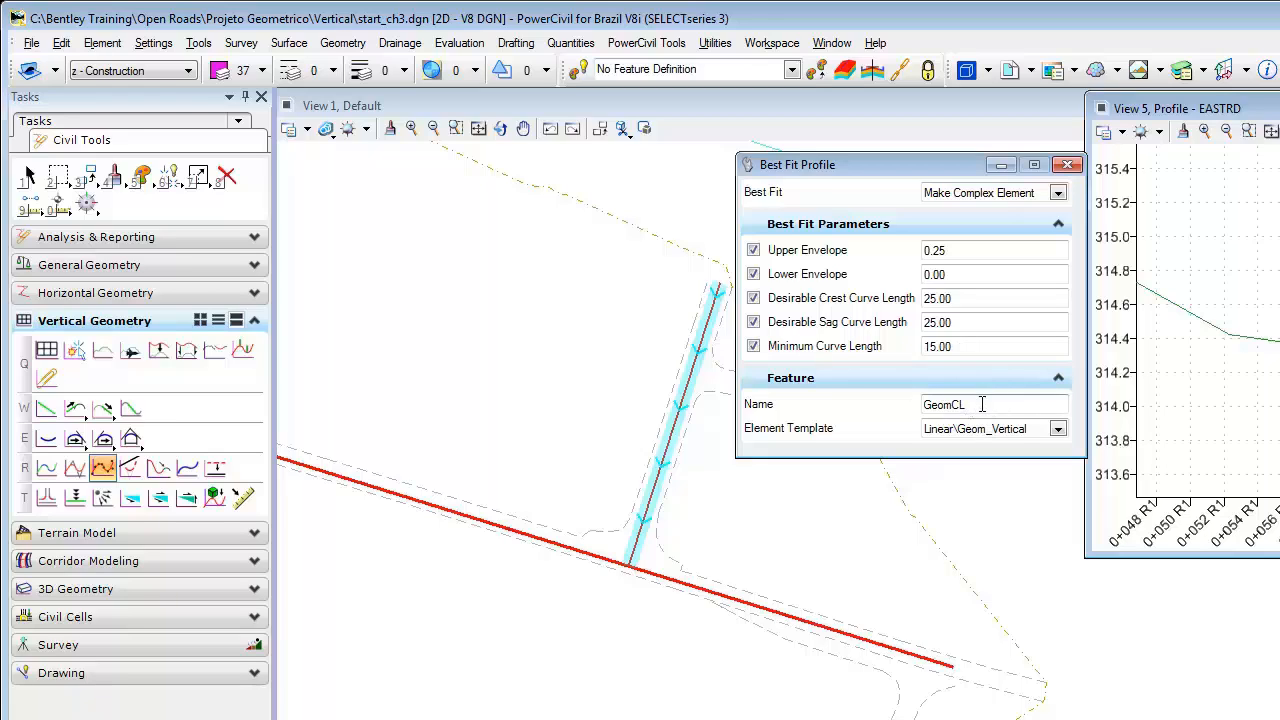
drag(985, 407, 909, 402)
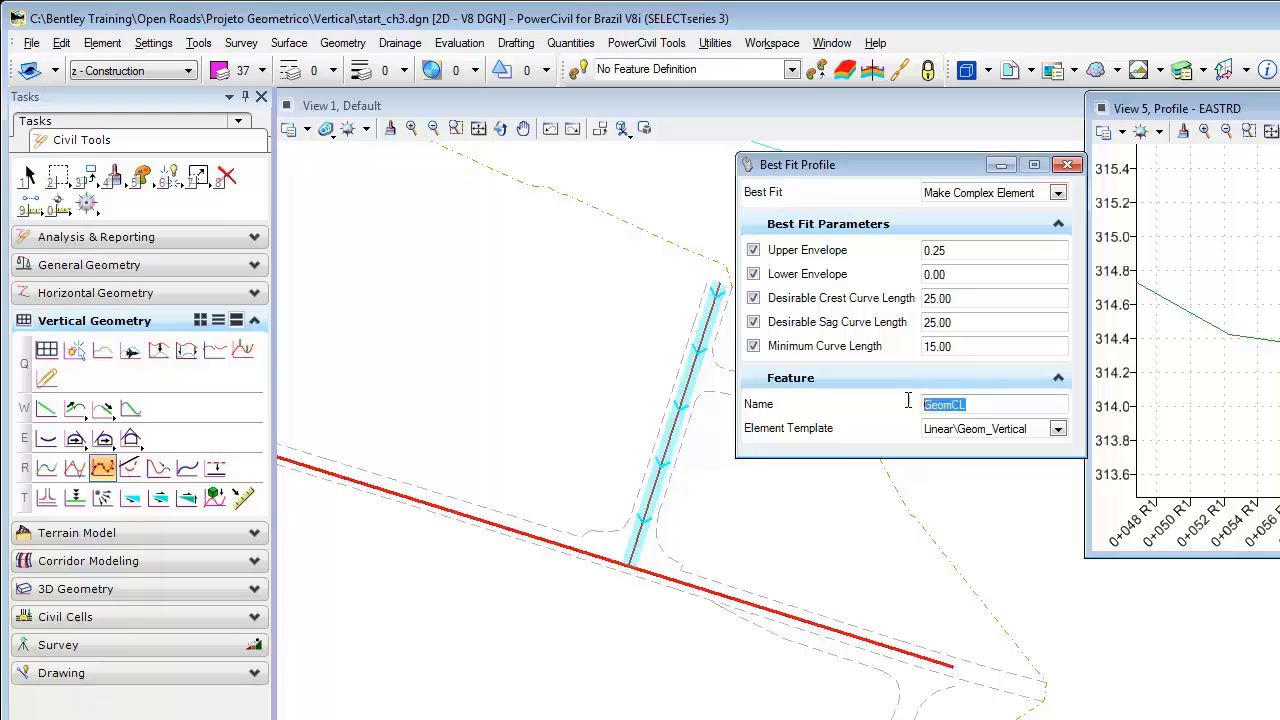
text(Acesso 1 - Vert)
key(Tab)
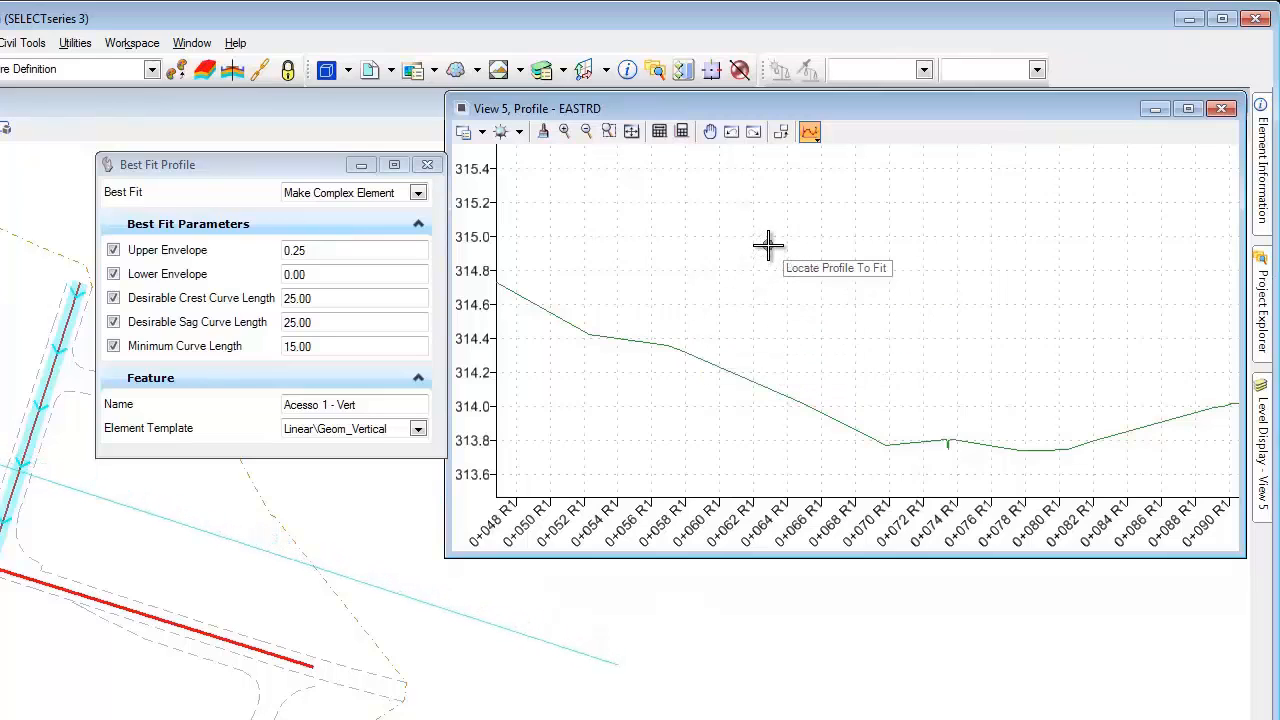
Fit the EASTRD ground profile with a 0.25 upper and 0.00 lower envelope, 25.00 desirable crest and sag lengths and 15.00 minimum curve length
click(680, 351)
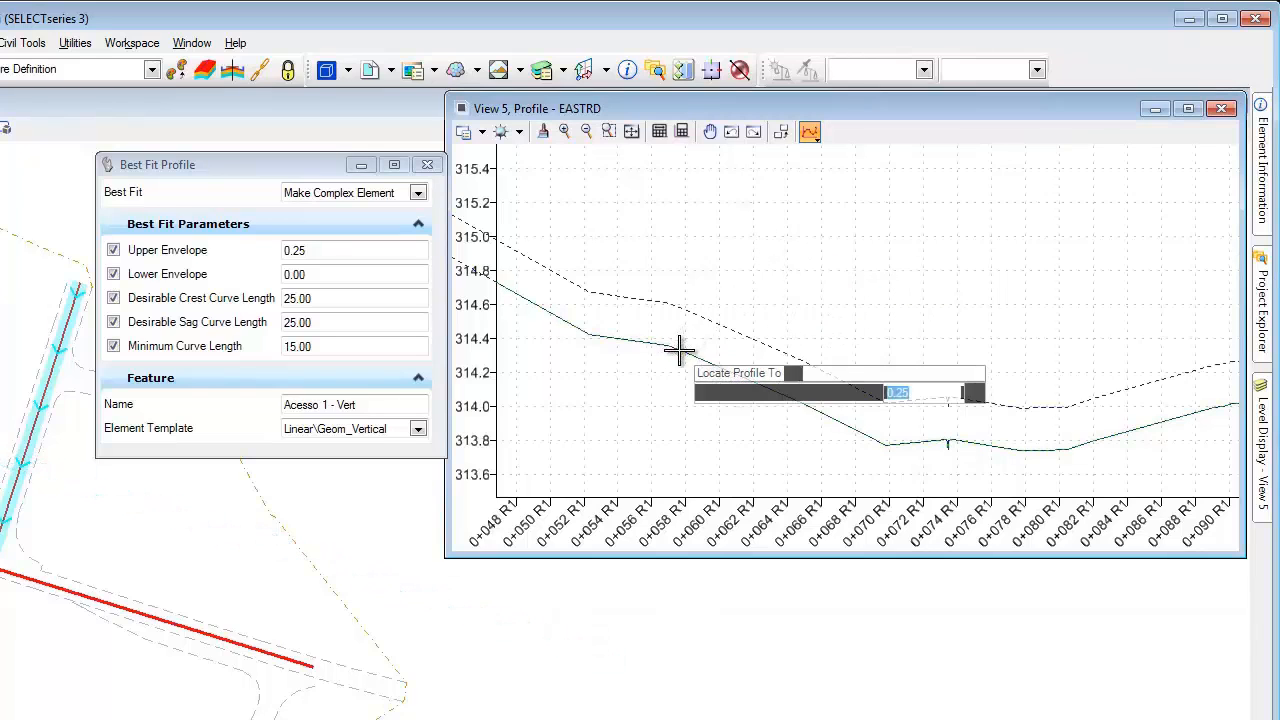
click(780, 276)
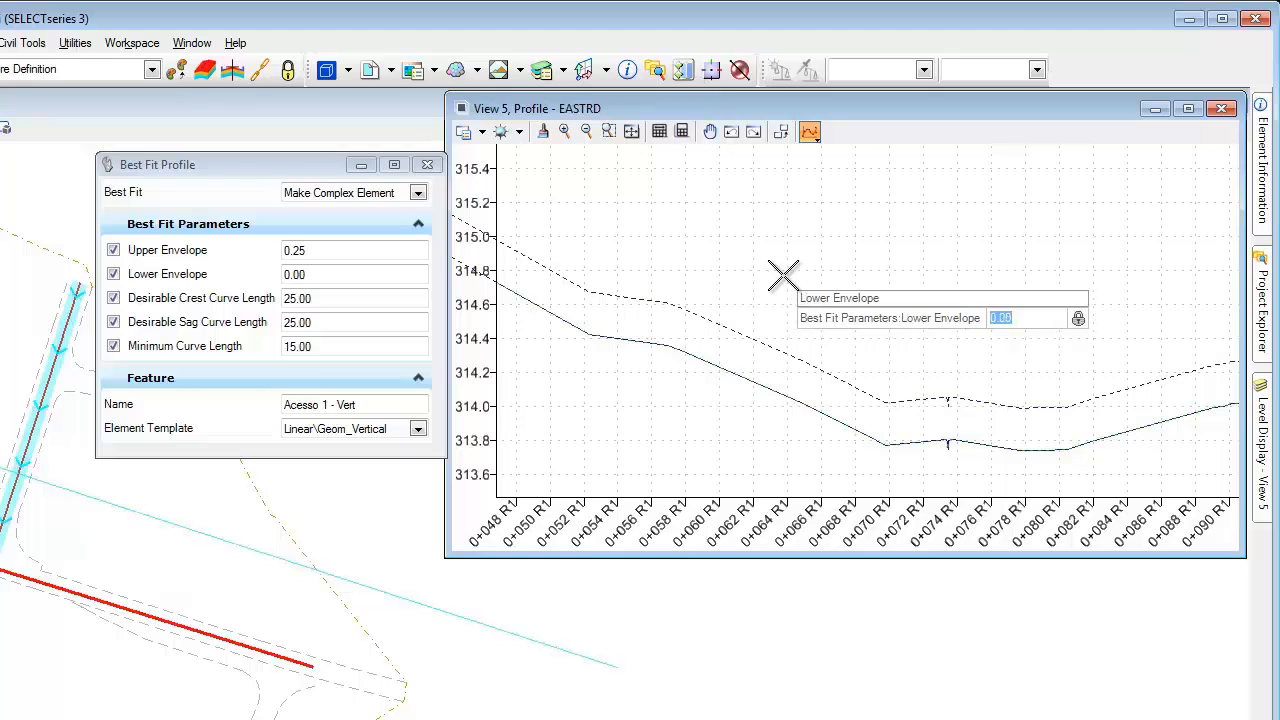
click(788, 274)
click(781, 276)
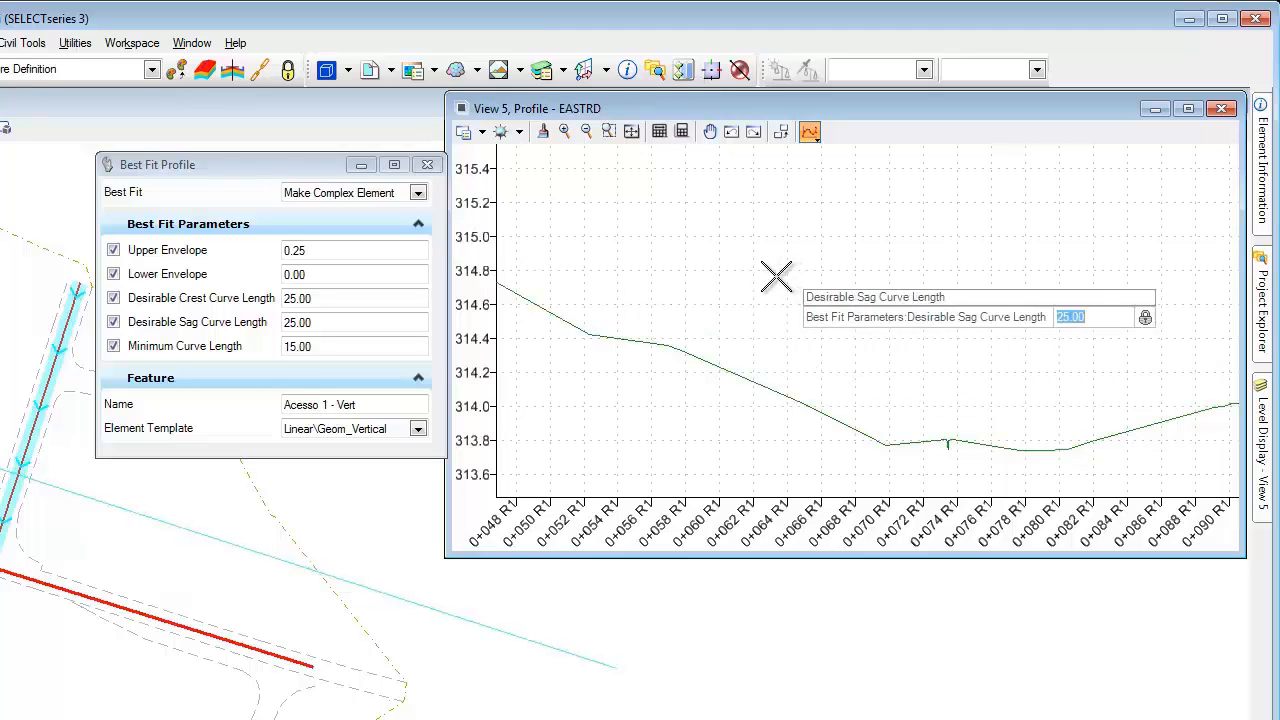
click(768, 278)
click(769, 279)
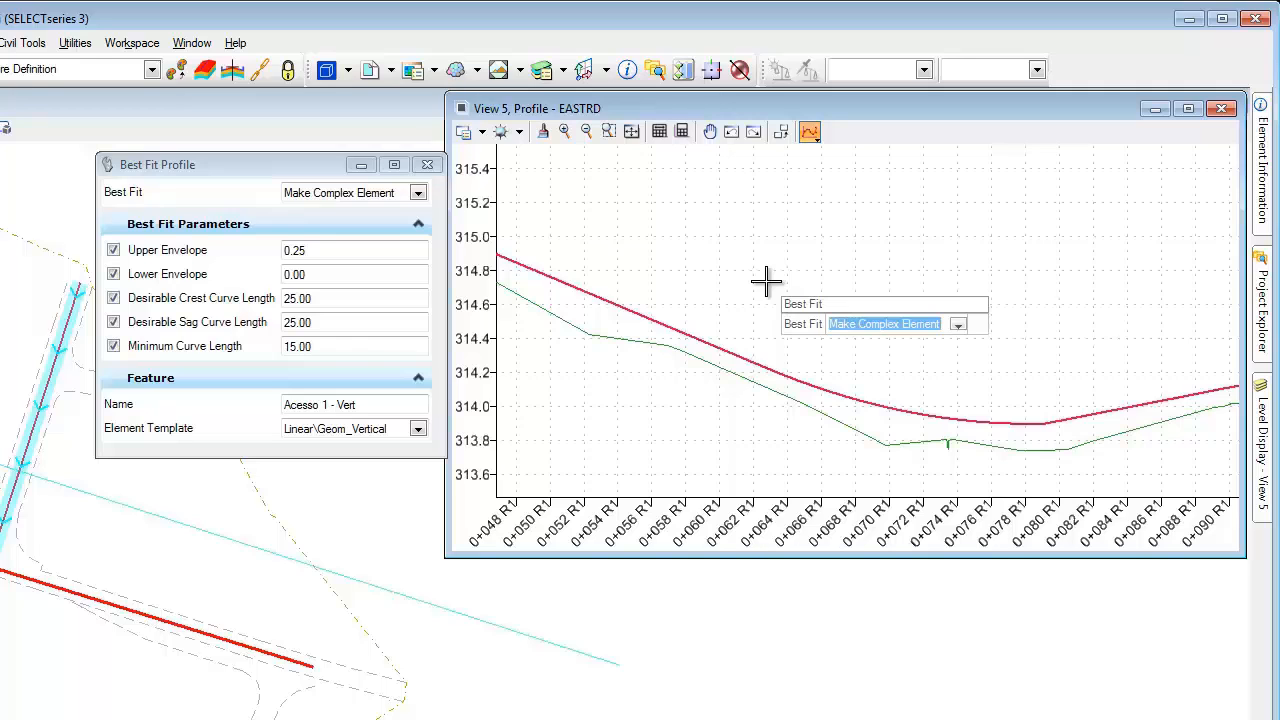
click(765, 281)
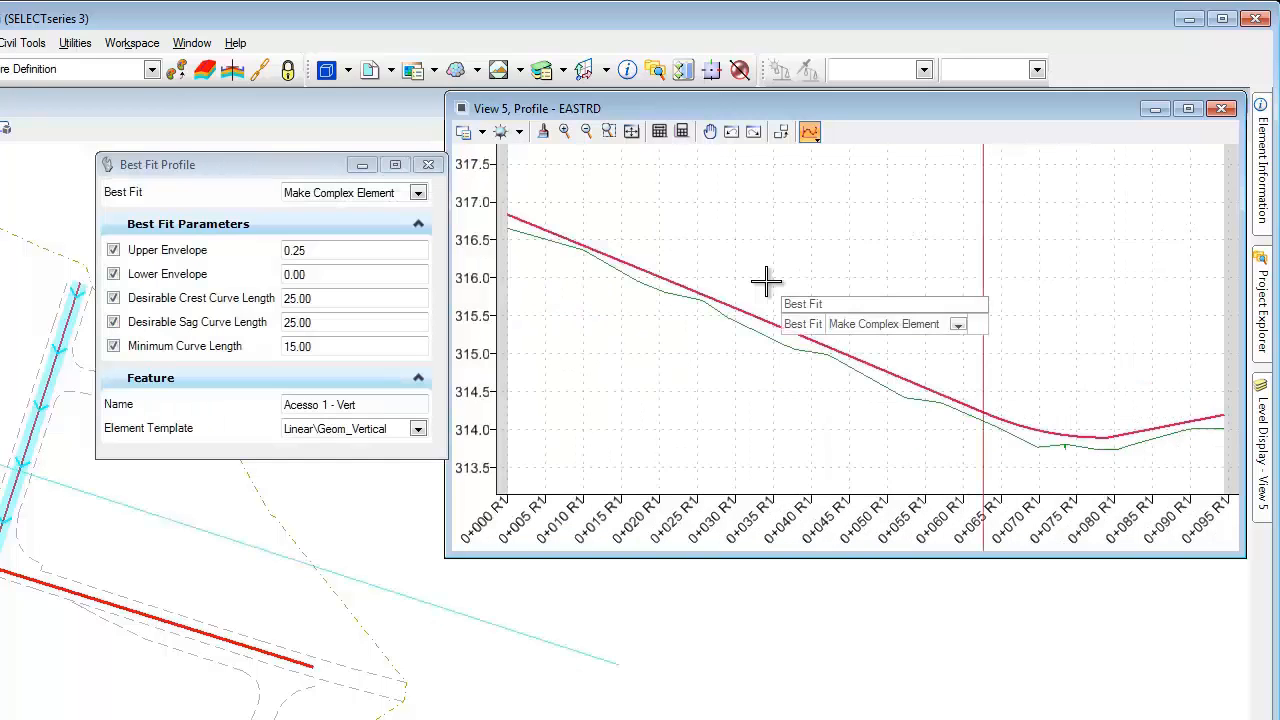
click(831, 266)
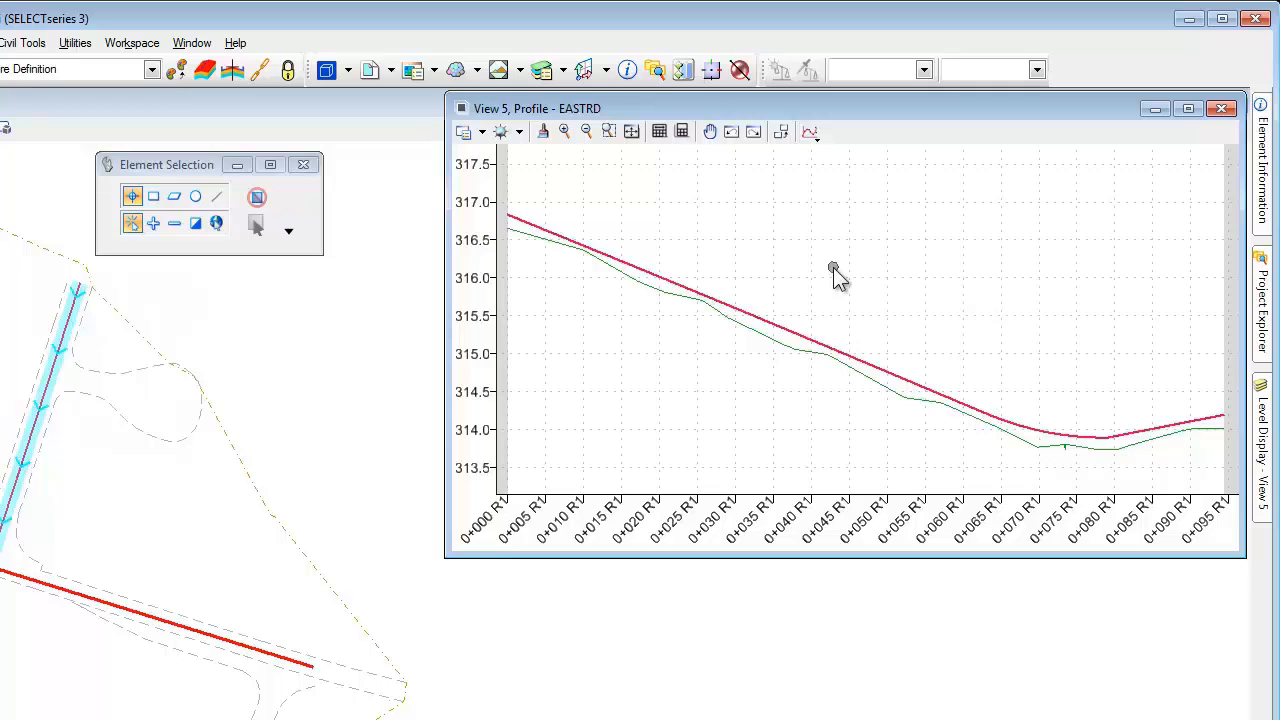
Select the best-fit profile in the EASTRD view and examine its element information
click(791, 329)
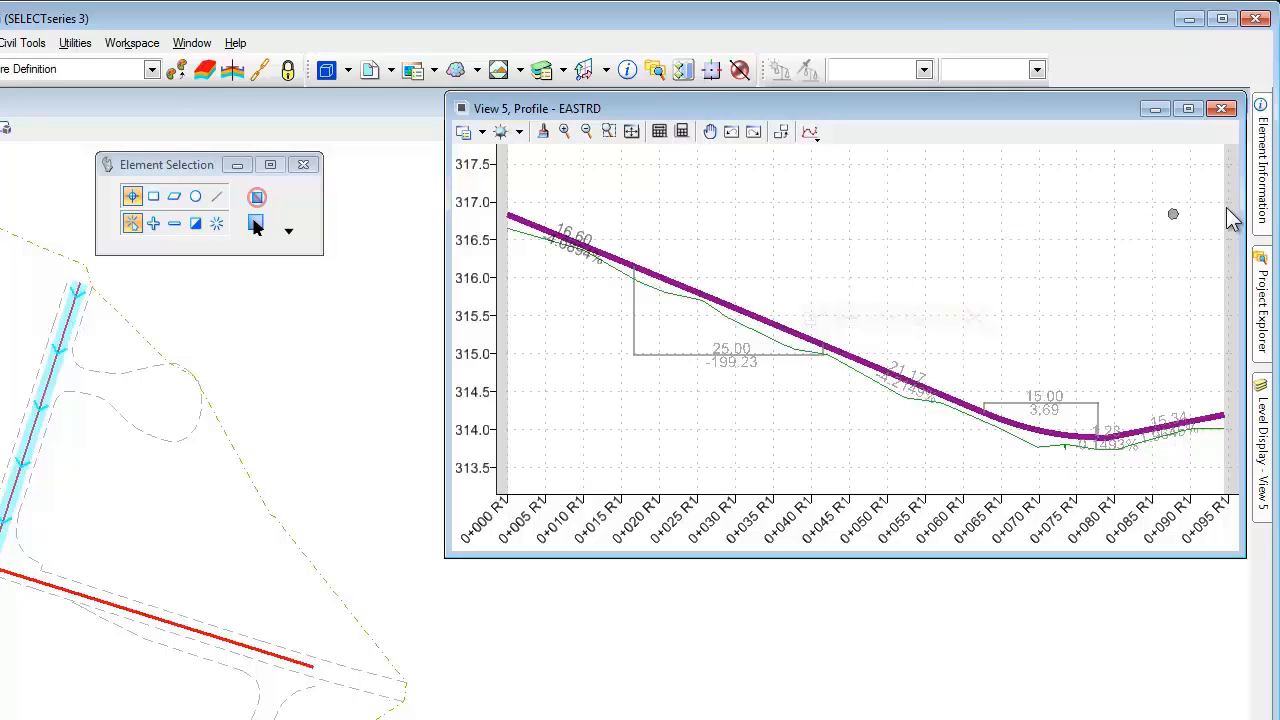
mouse_move(1258, 195)
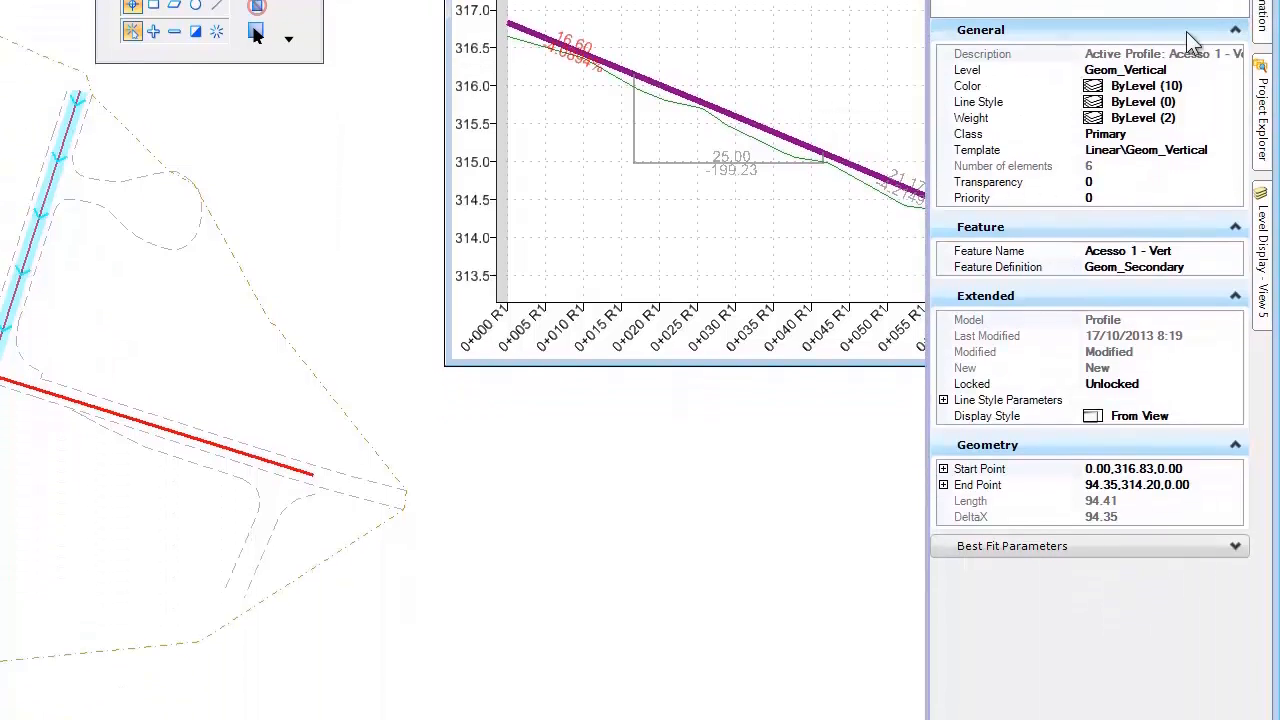
click(1094, 419)
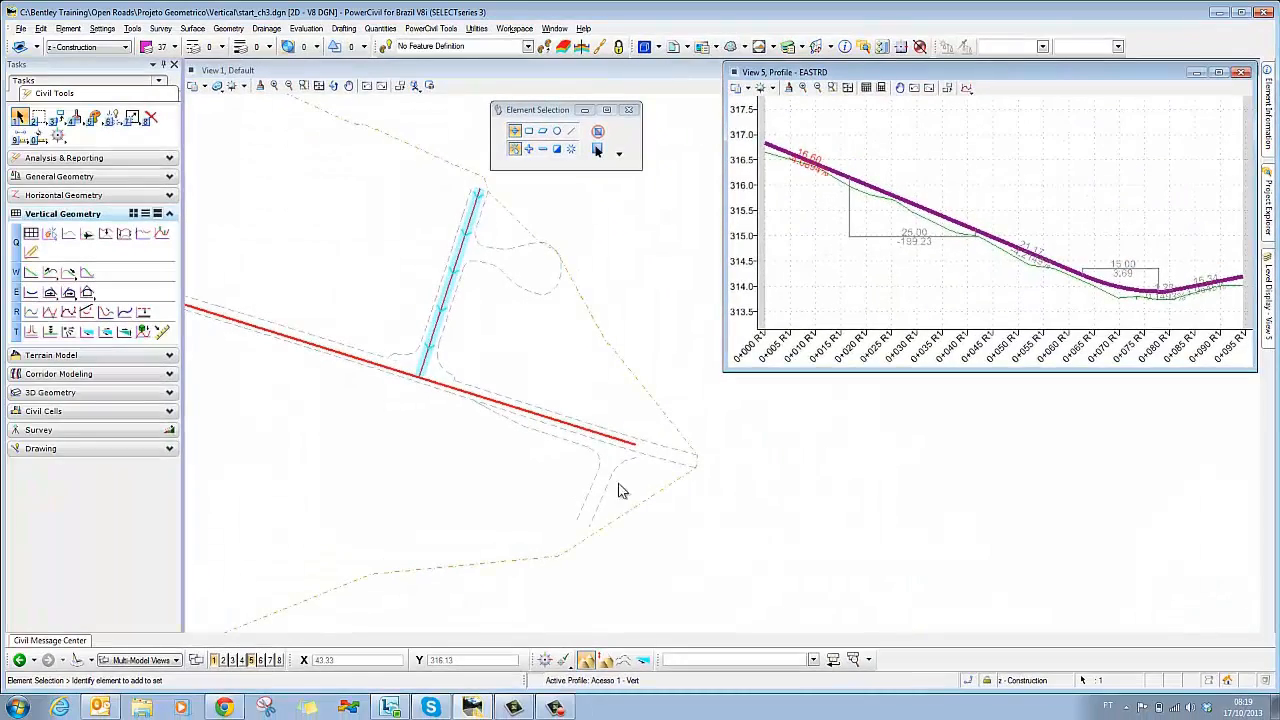
Open View 8 with the CL-MAIN profile and activate the 70 kph UK DMRB TD 9-93 design standard
click(279, 661)
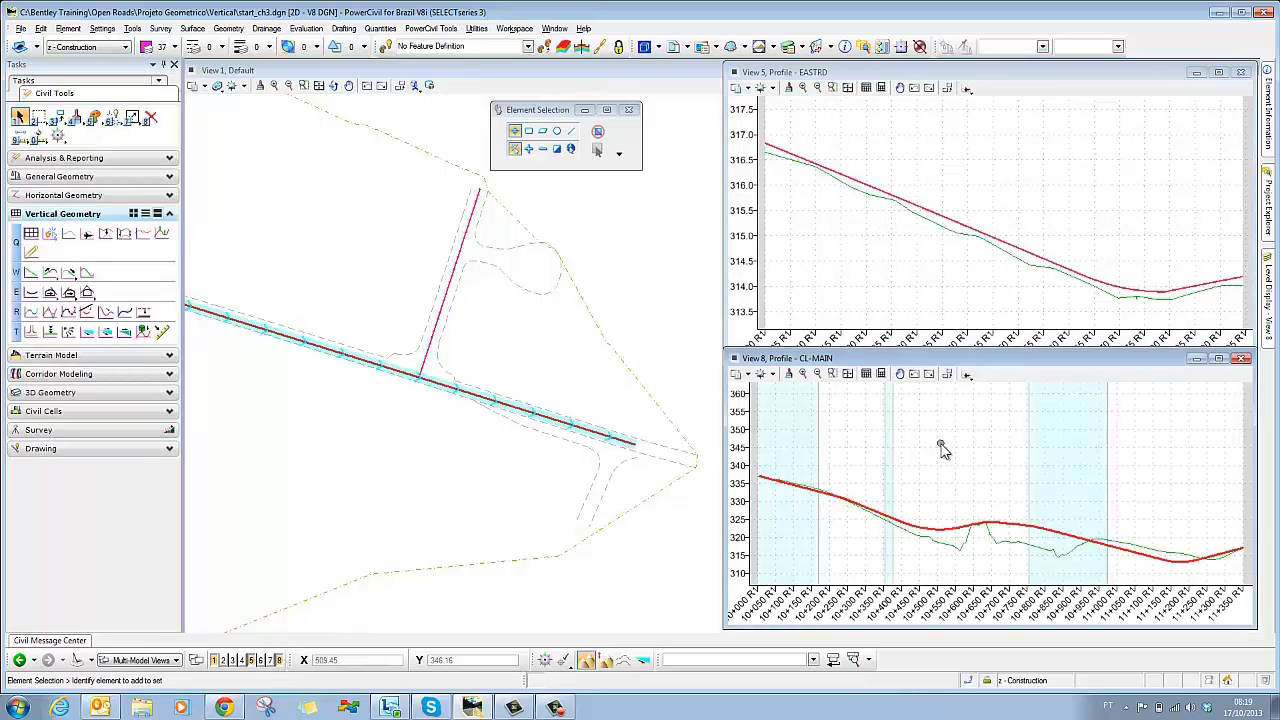
click(832, 373)
click(1042, 48)
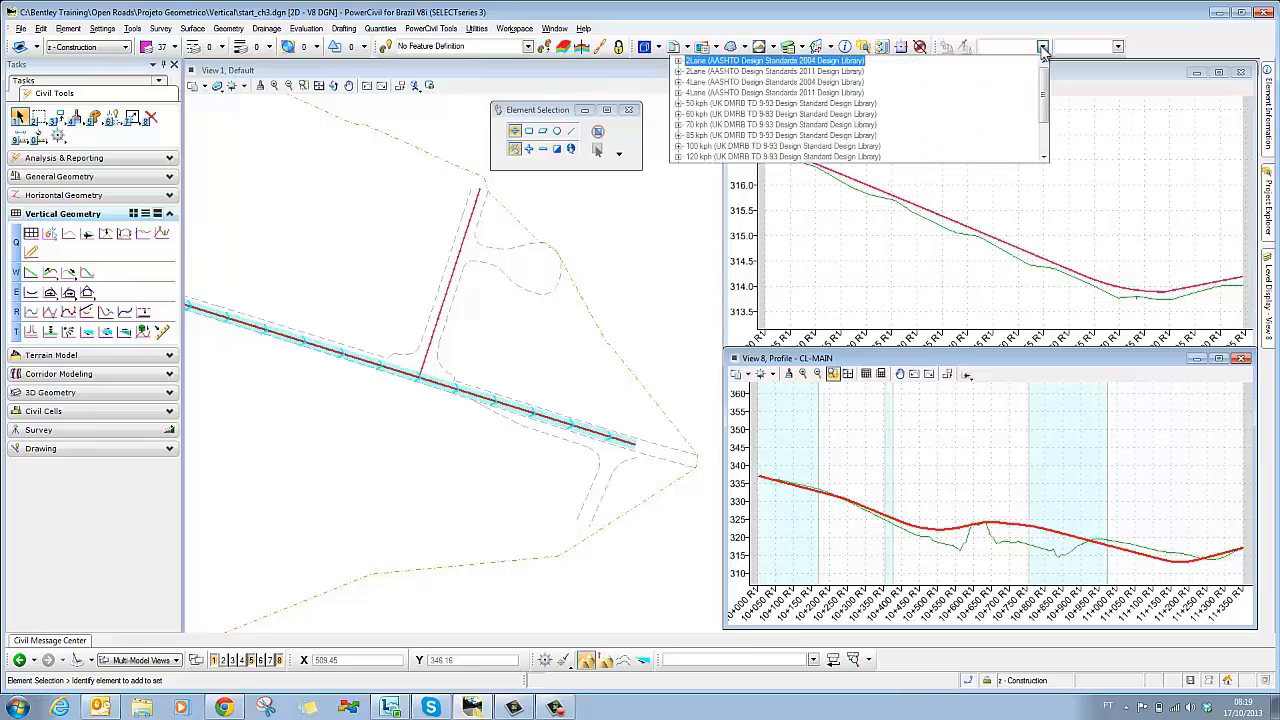
click(704, 125)
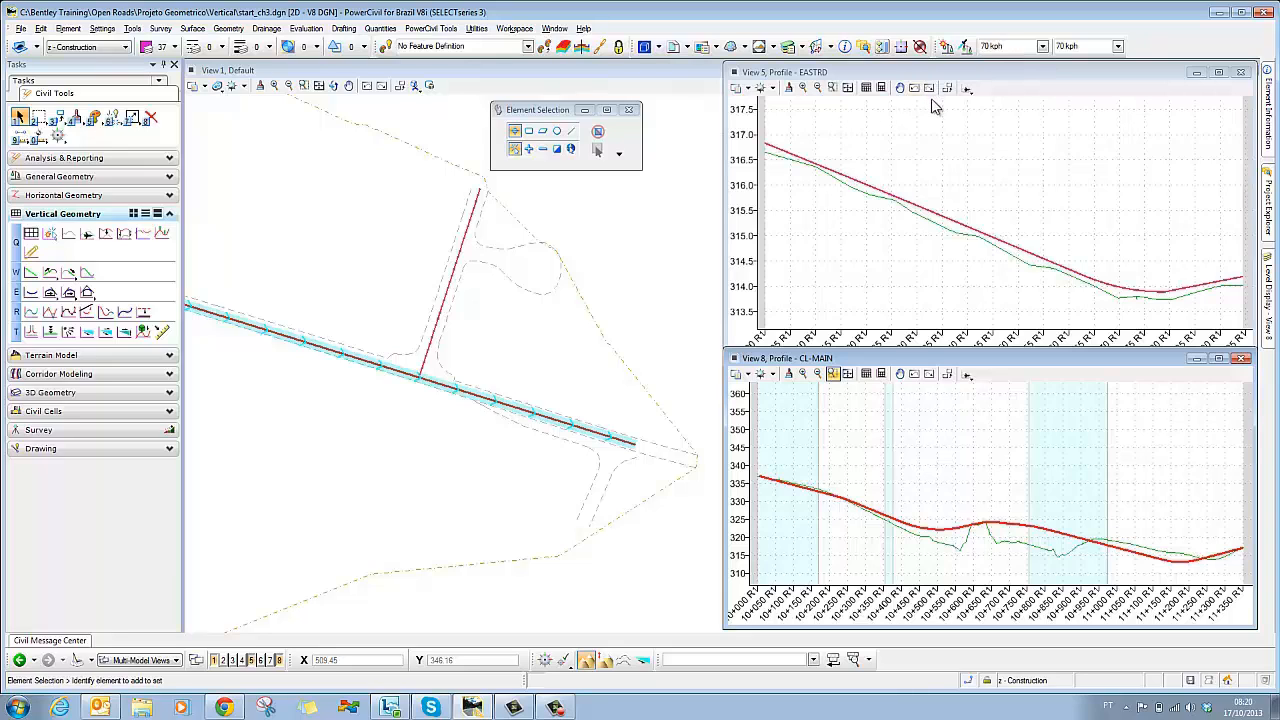
click(966, 48)
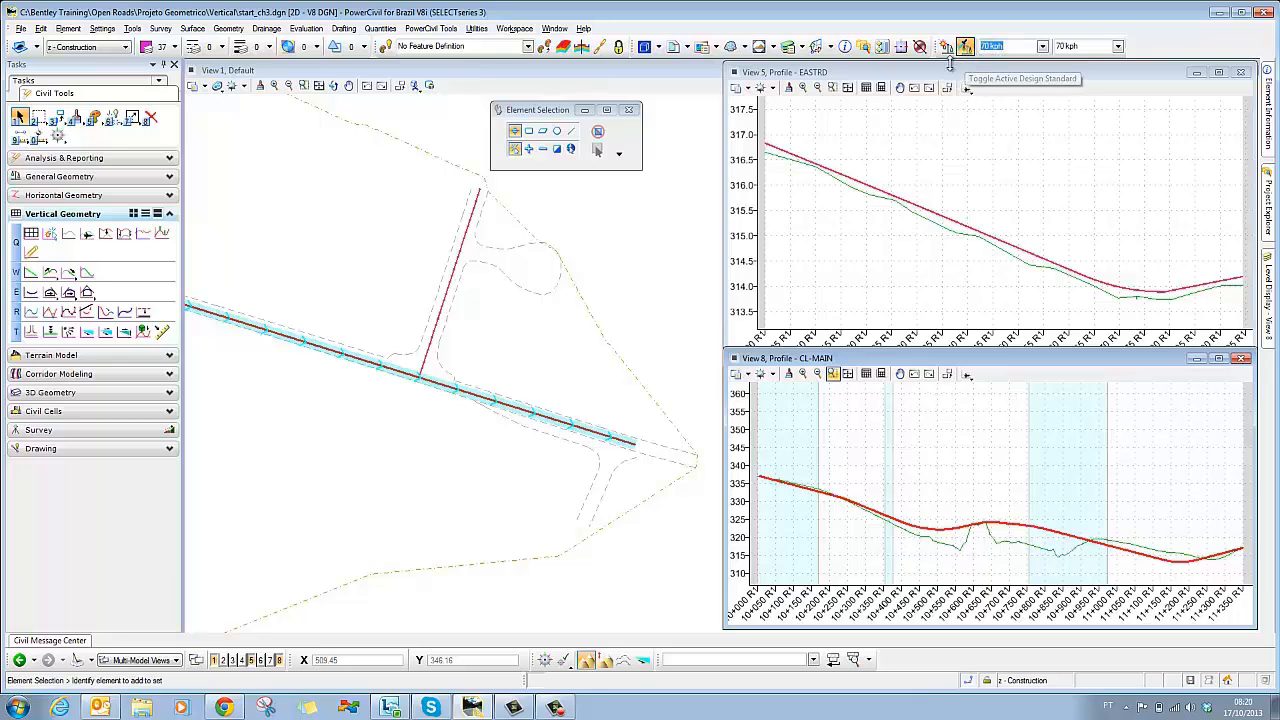
Assign the 70 kph design standard to the CL-MAIN vertical profile, inspect the flagged crest curve and fit View 8
click(945, 47)
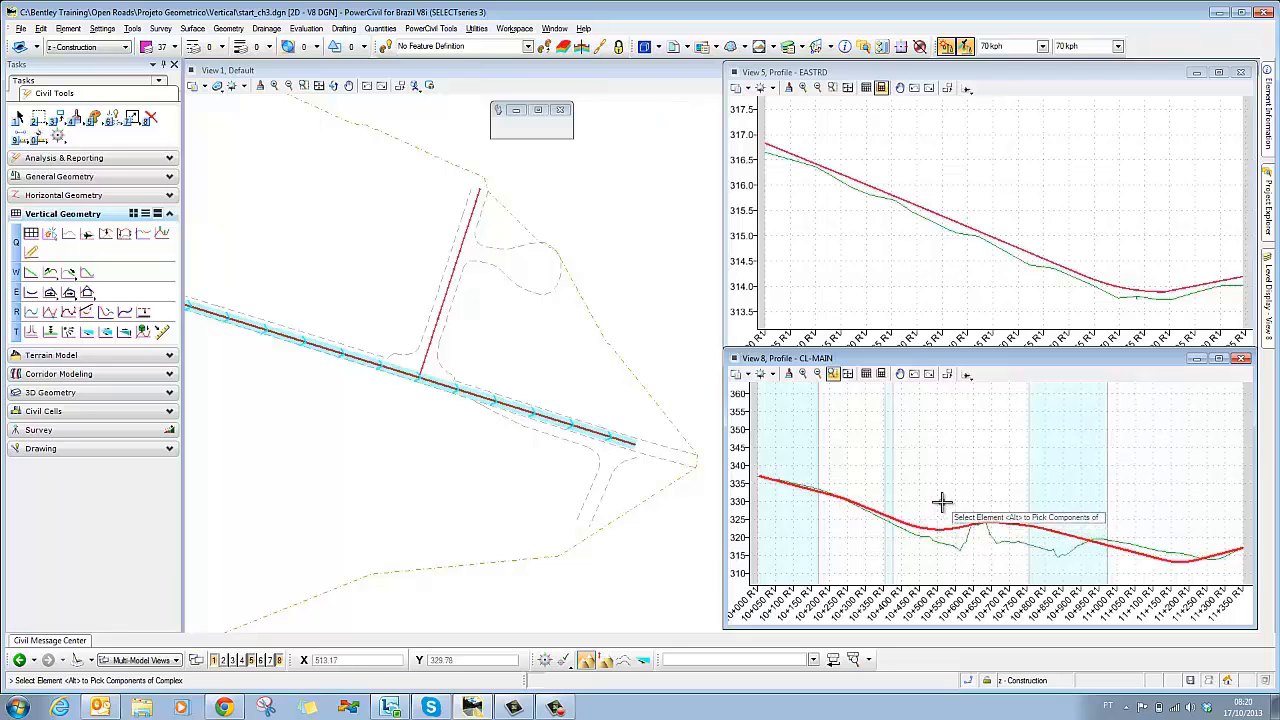
scroll(995, 532, up, 4)
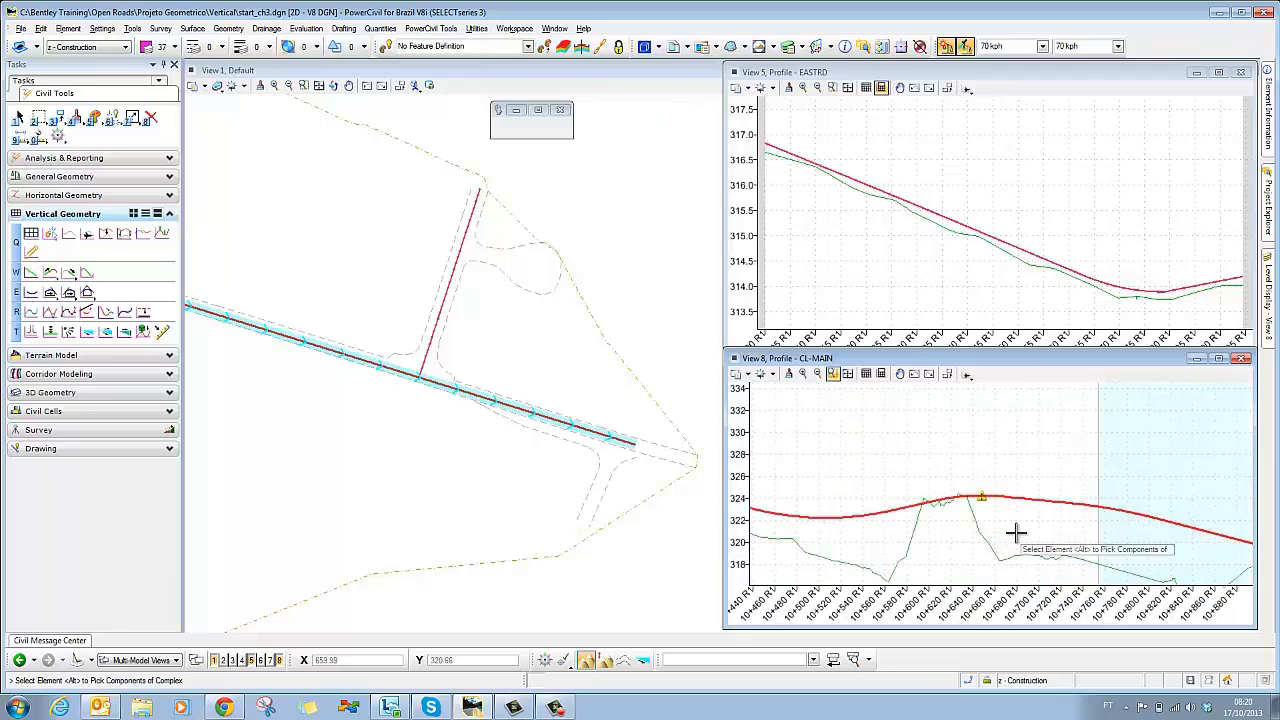
scroll(984, 516, up, 2)
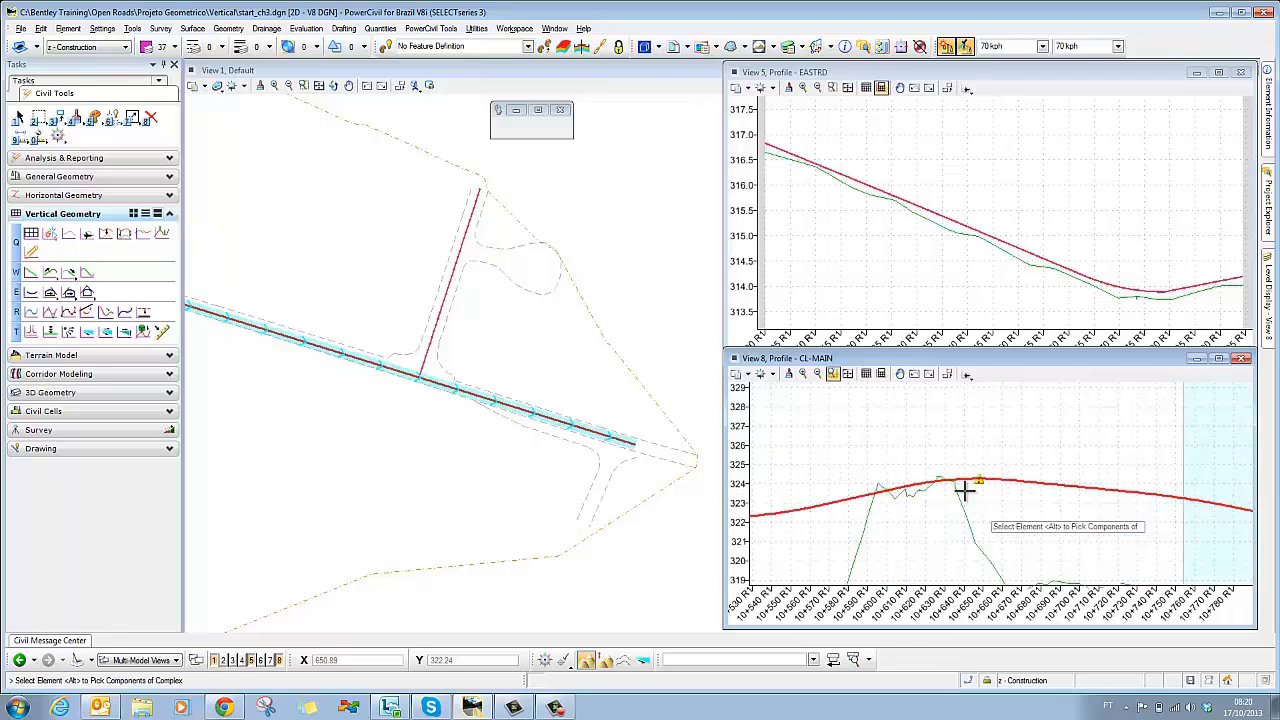
click(847, 375)
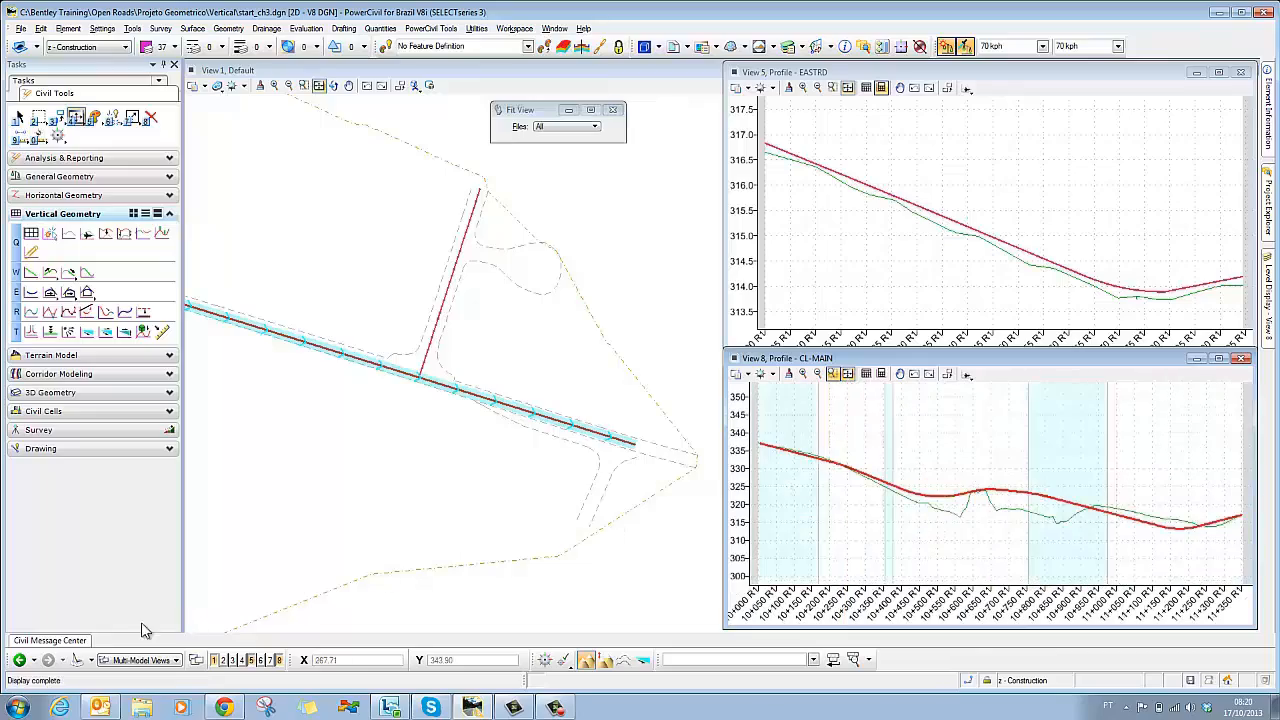
Filter the Civil Message Center to show only errors and check the sag curve's design standard error
click(70, 640)
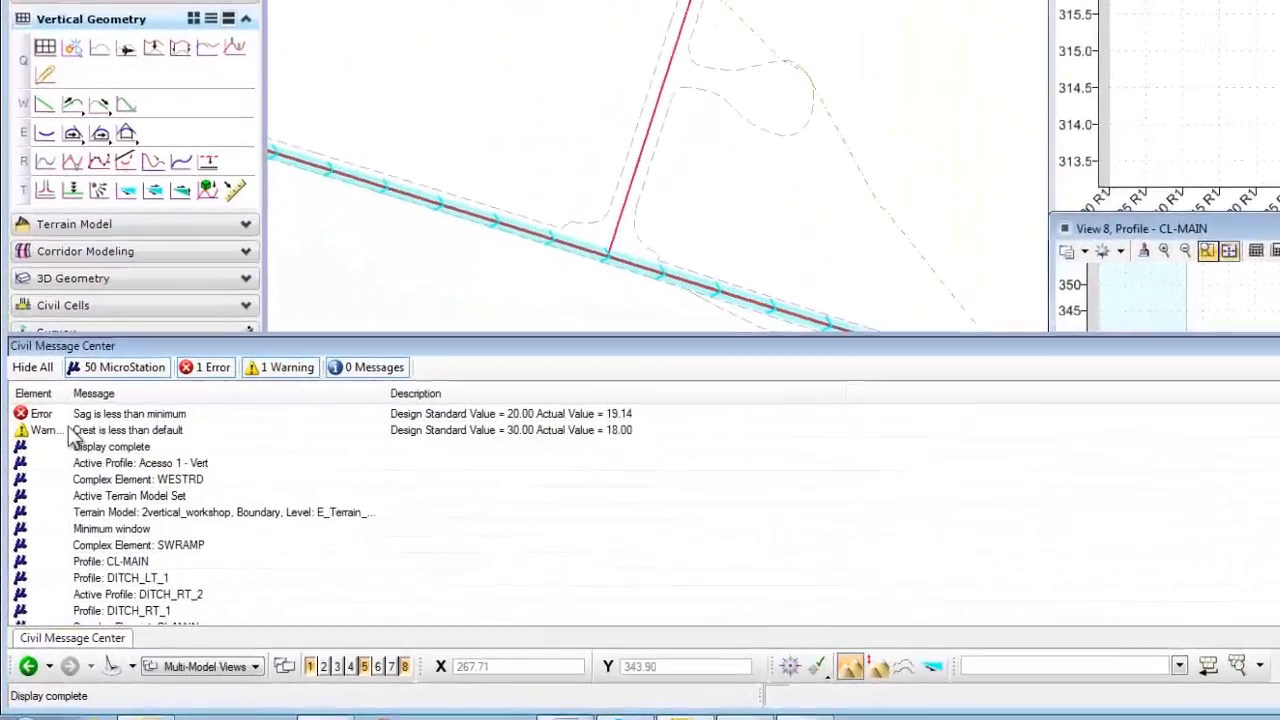
click(32, 367)
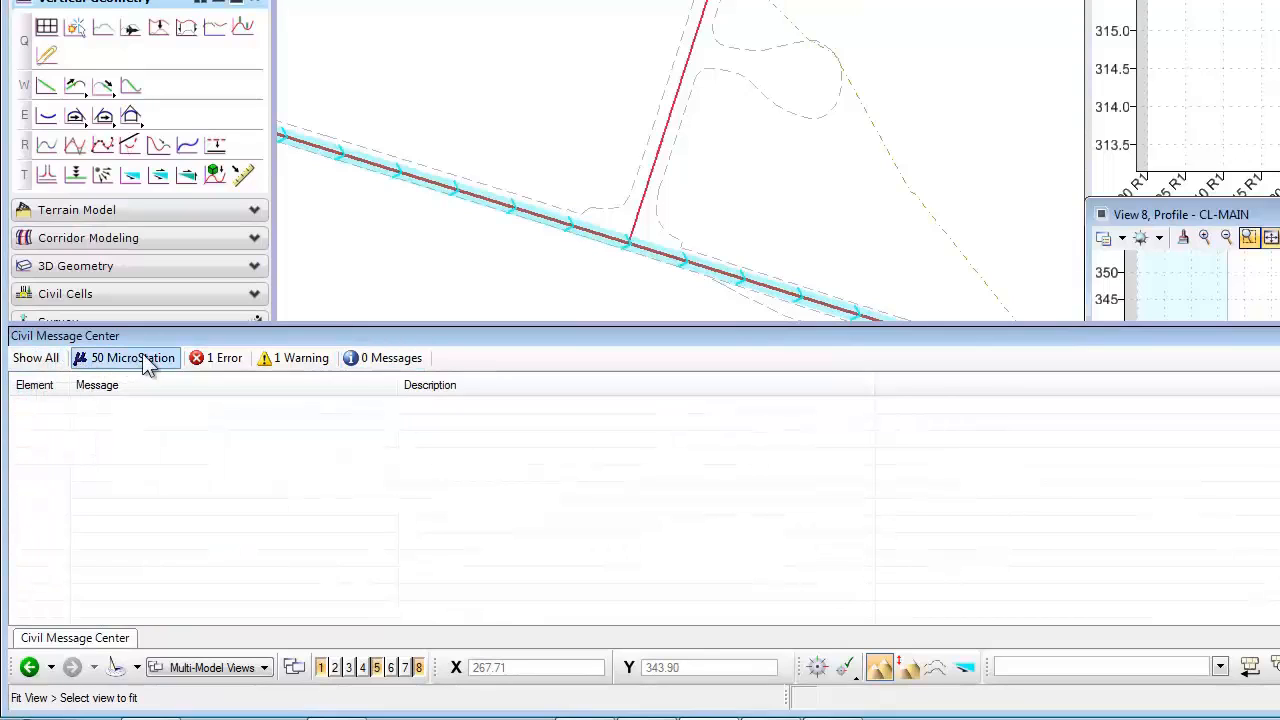
click(229, 362)
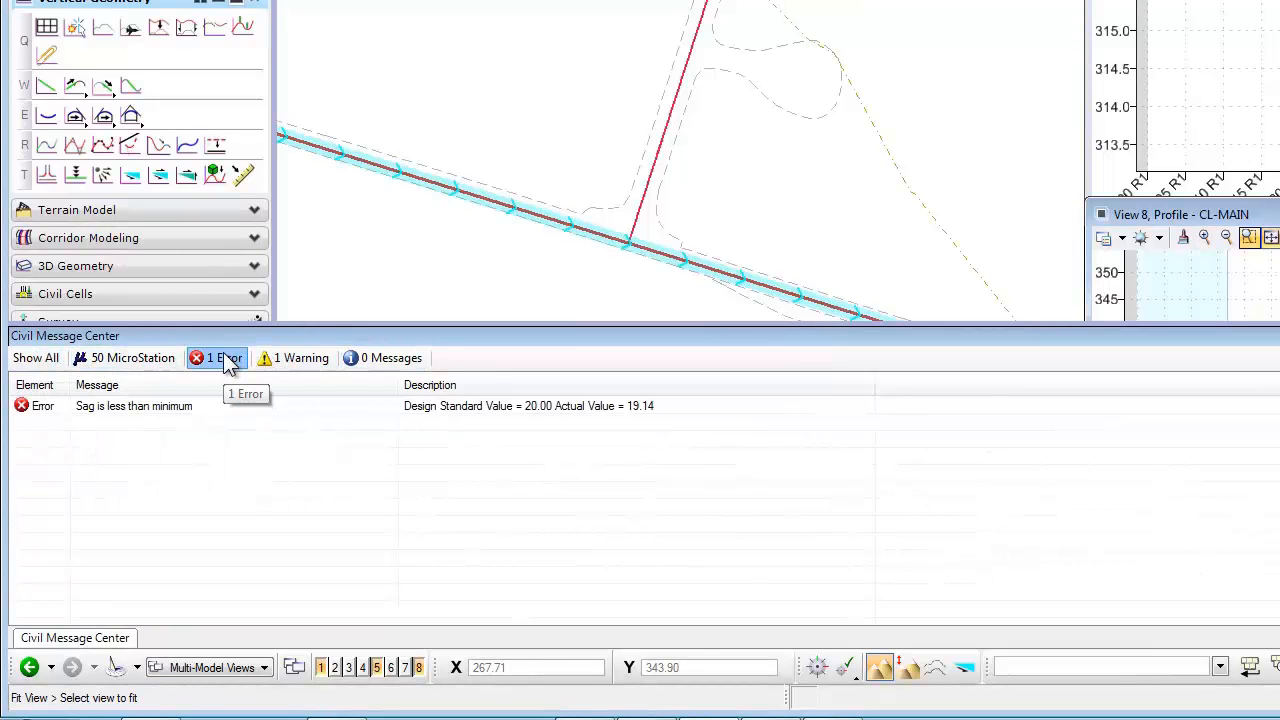
click(506, 418)
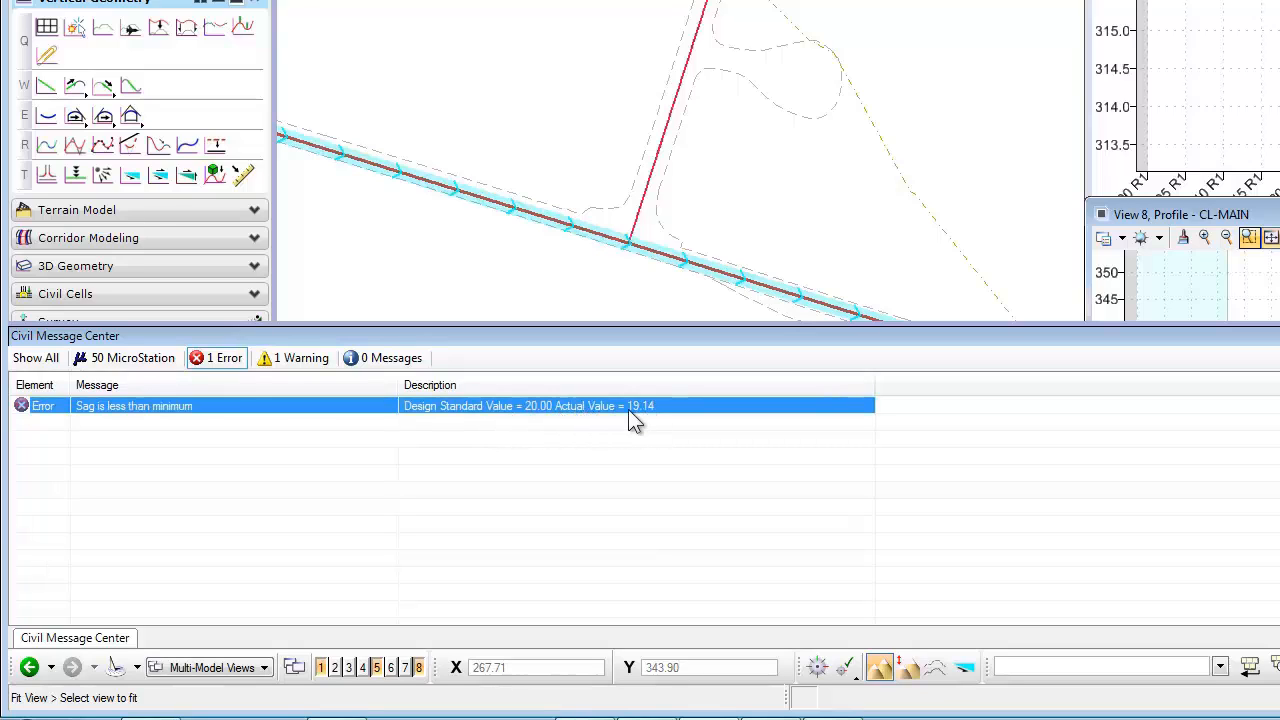
Include warnings in the Civil Message Center and zoom to the curve flagged by the crest warning
click(322, 364)
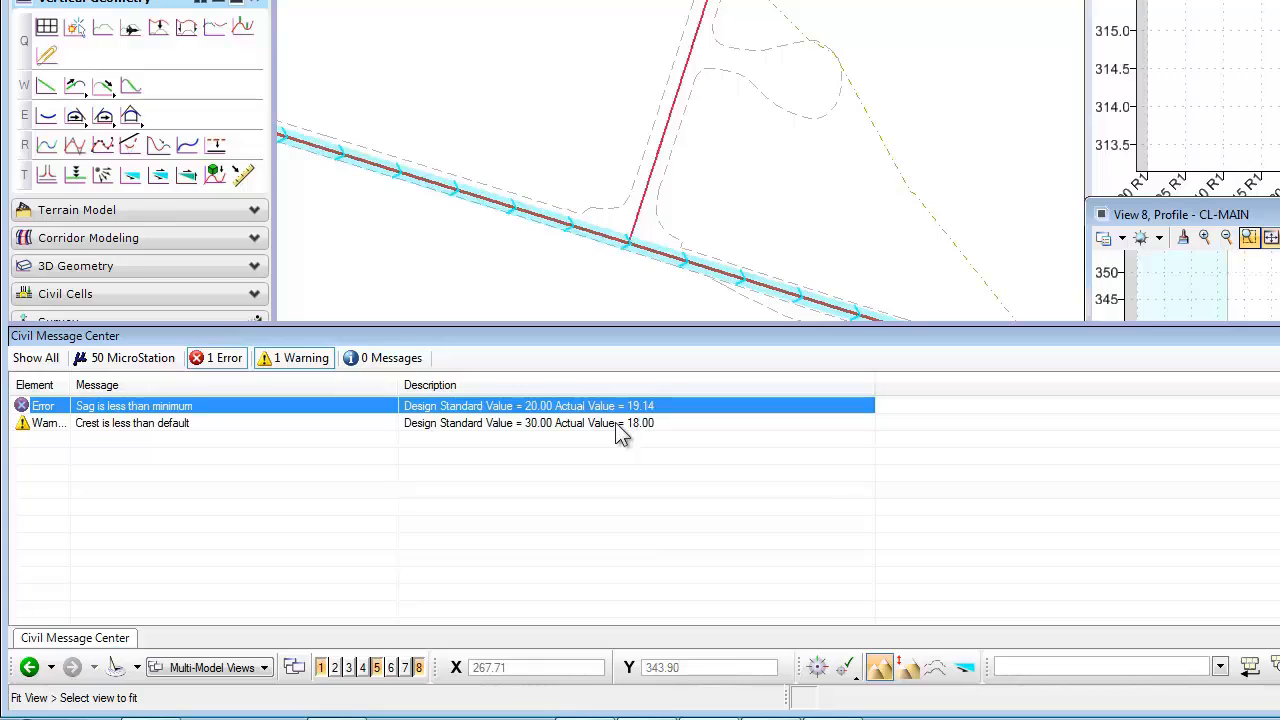
click(617, 424)
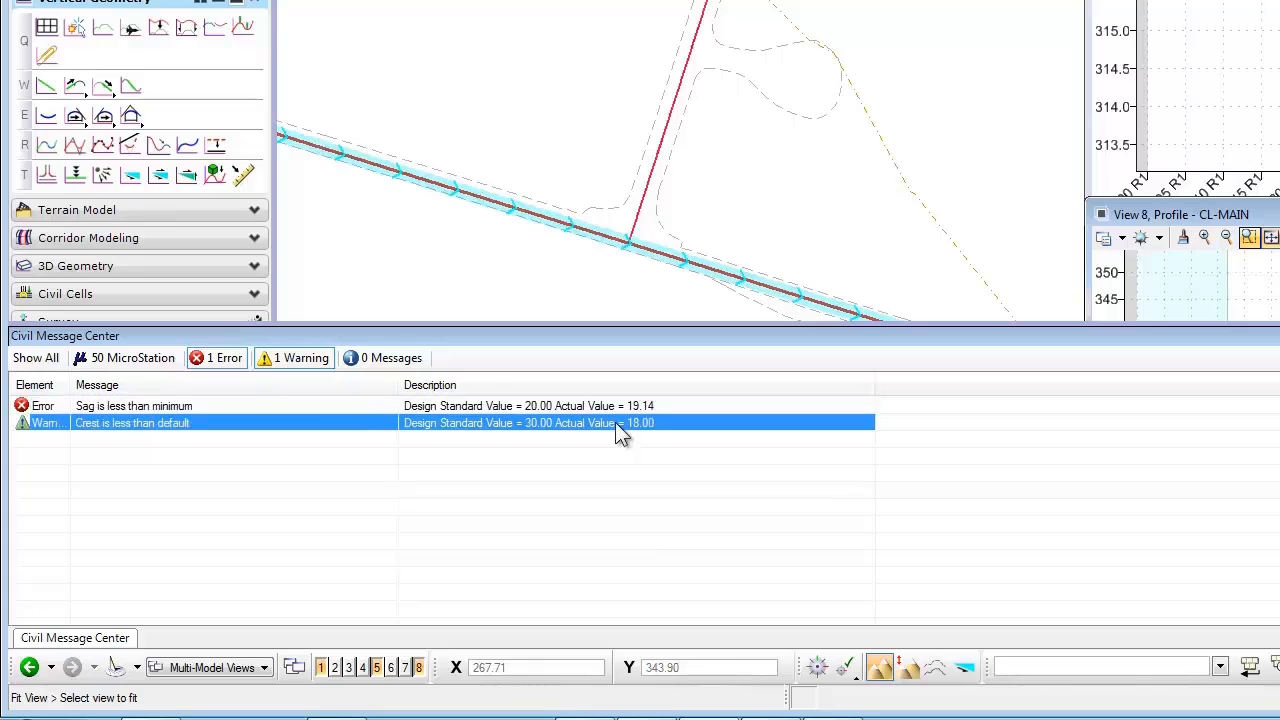
right_click(513, 423)
click(566, 437)
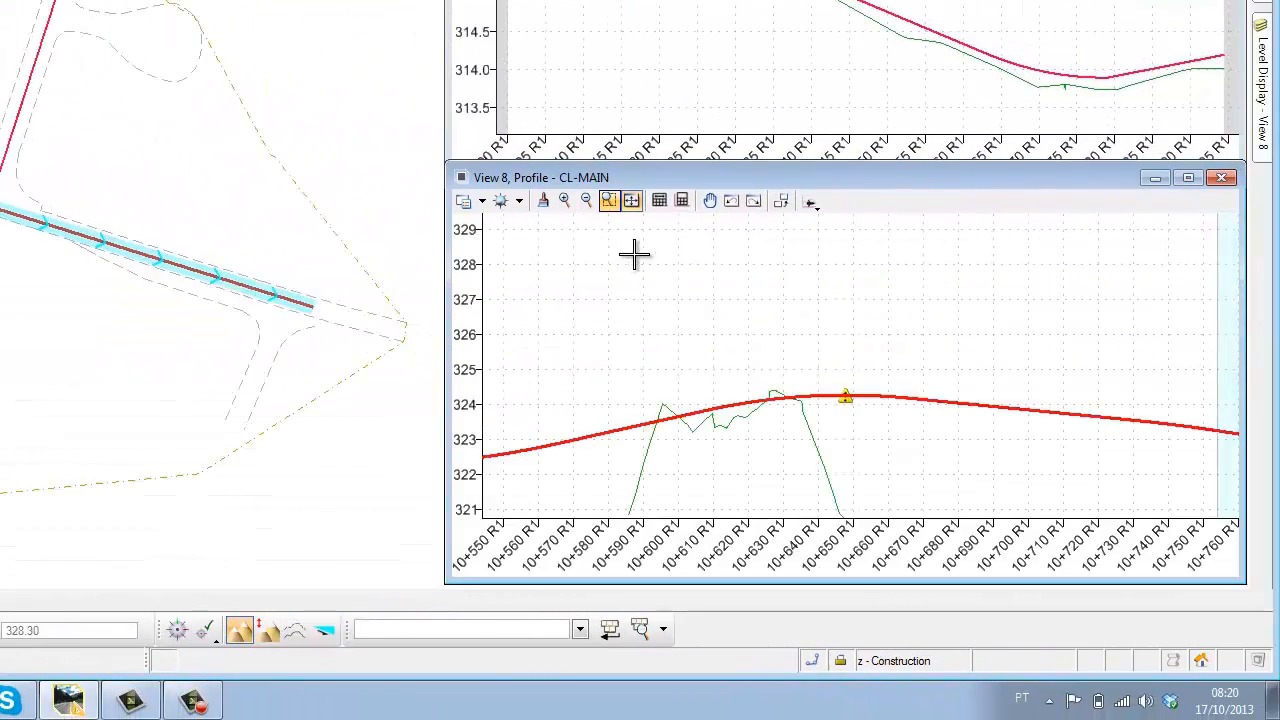
Select the CL-MAIN vertical profile and set the flagged crest curve's curve parameter to 31
right_click(857, 437)
right_click(857, 437)
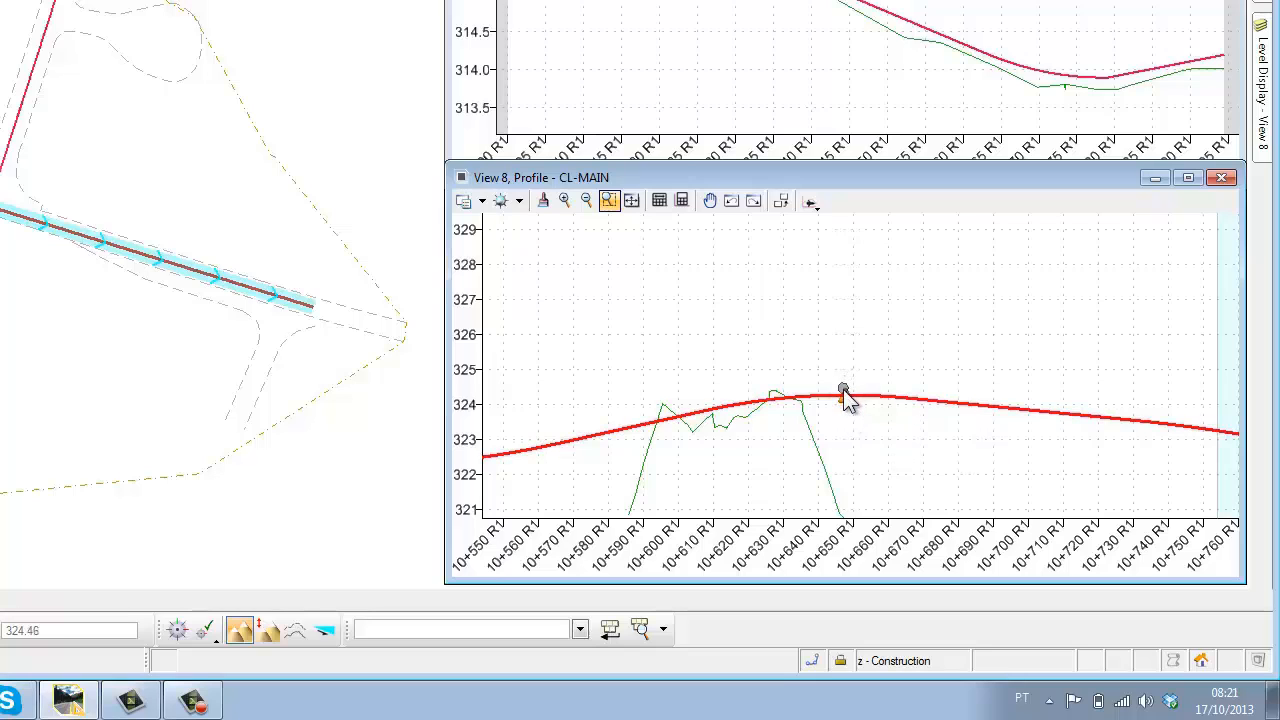
mouse_move(845, 398)
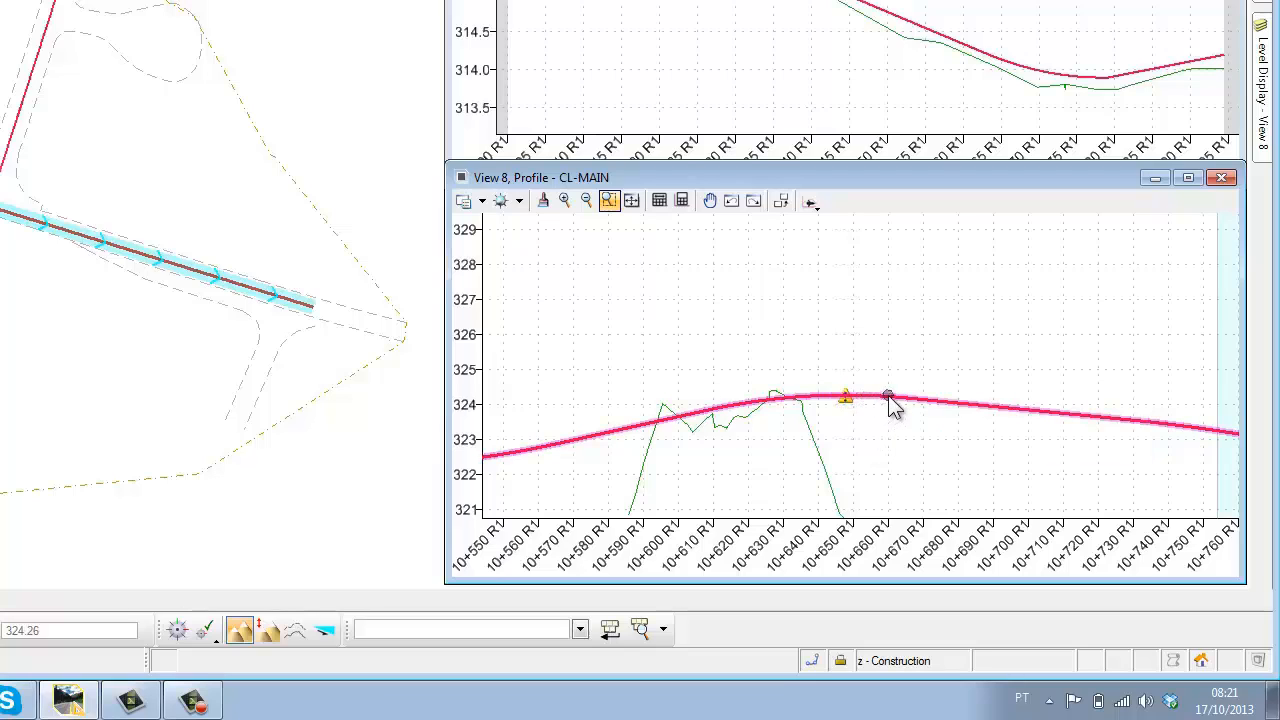
click(893, 405)
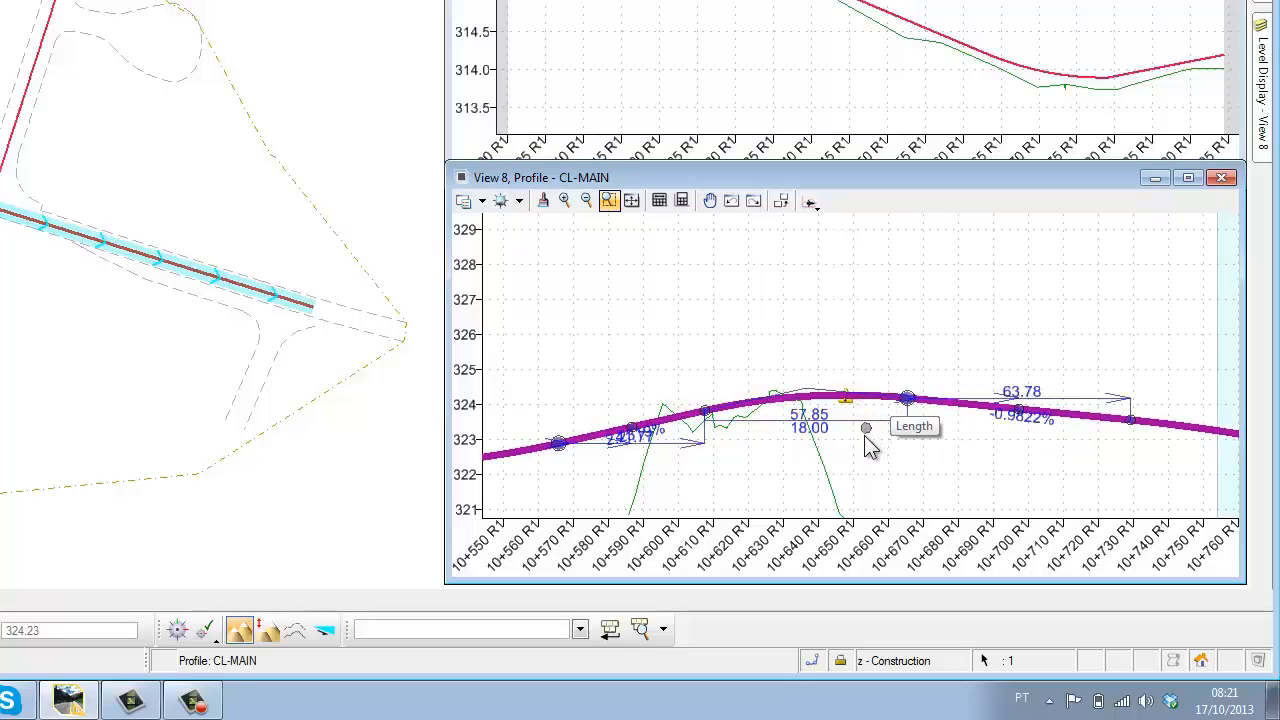
click(863, 437)
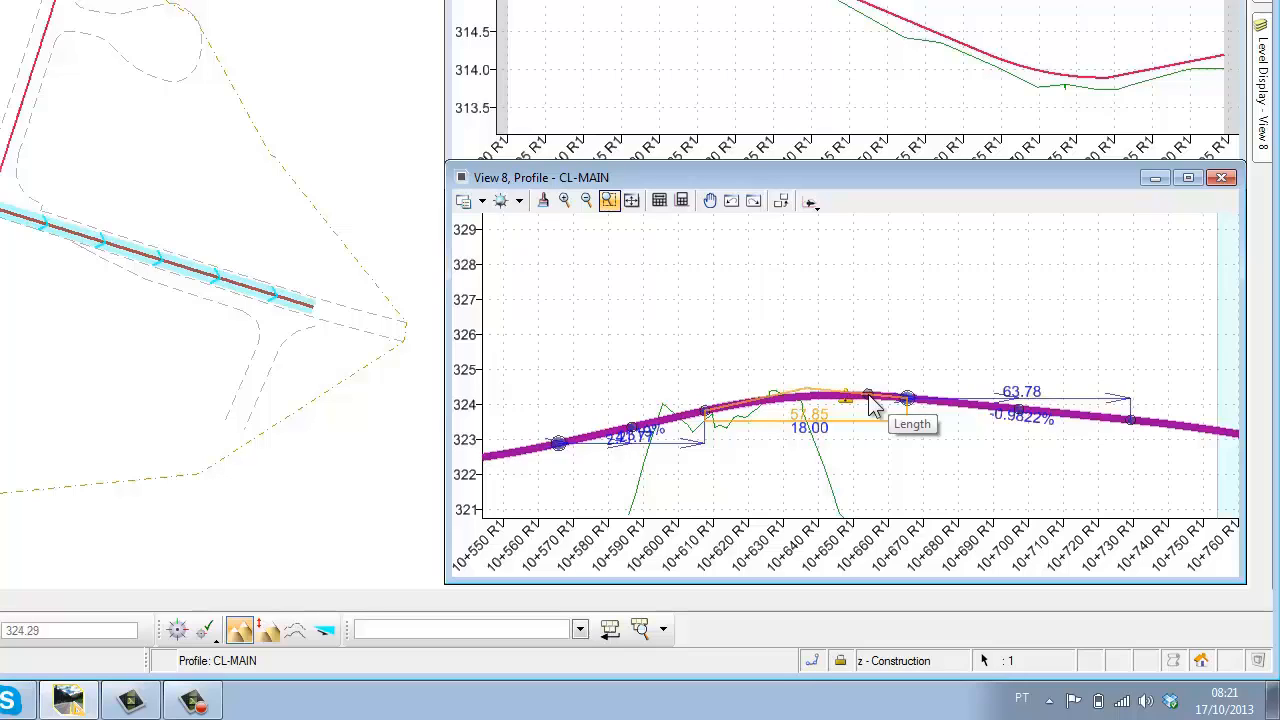
click(872, 405)
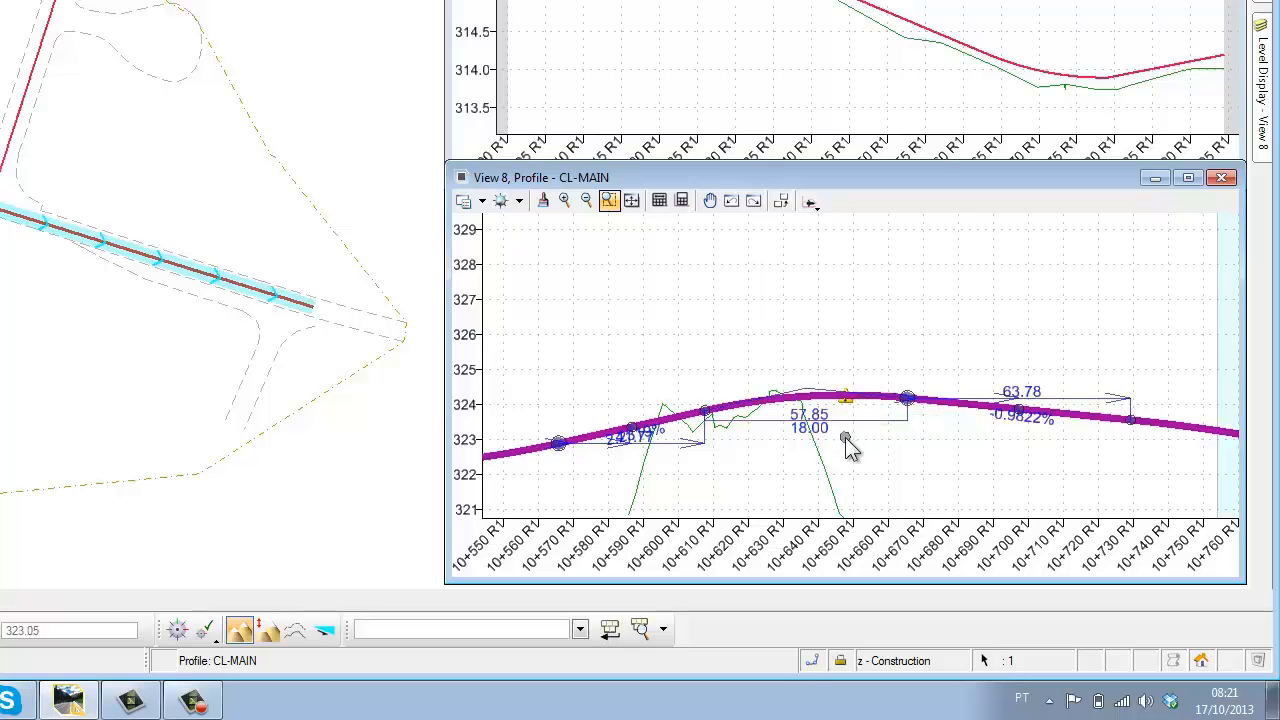
click(811, 427)
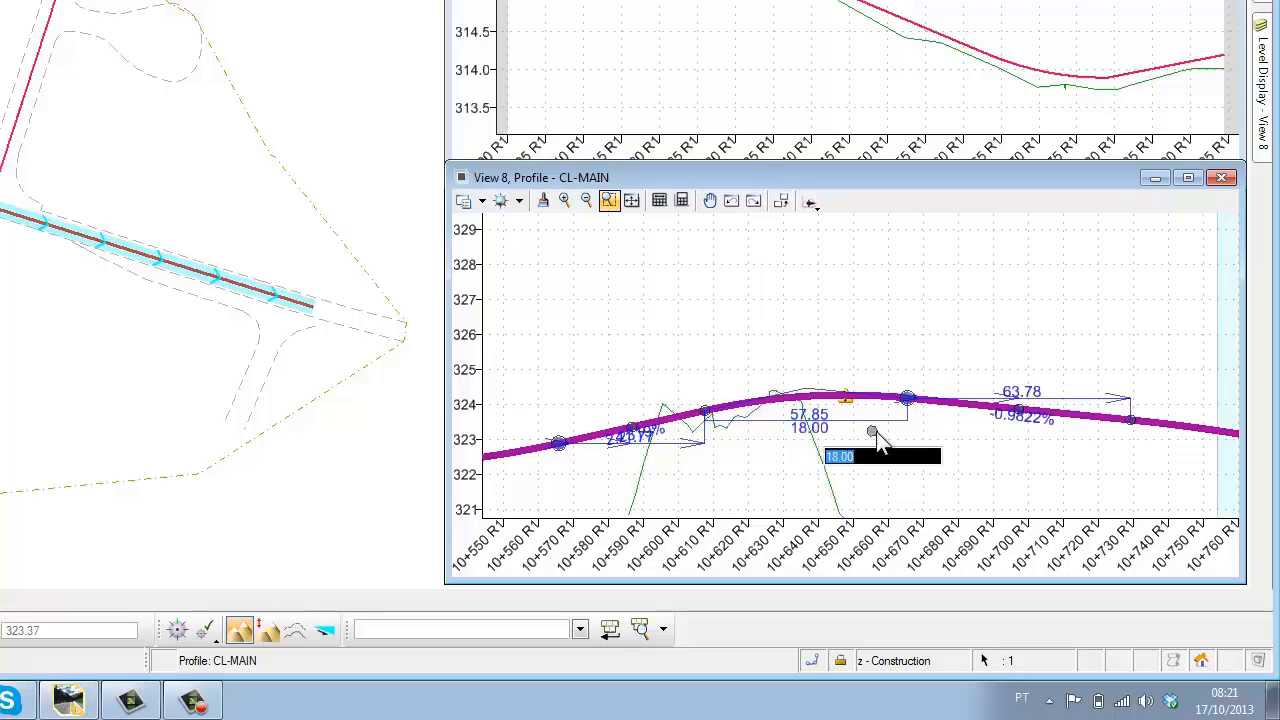
text(31)
key(Return)
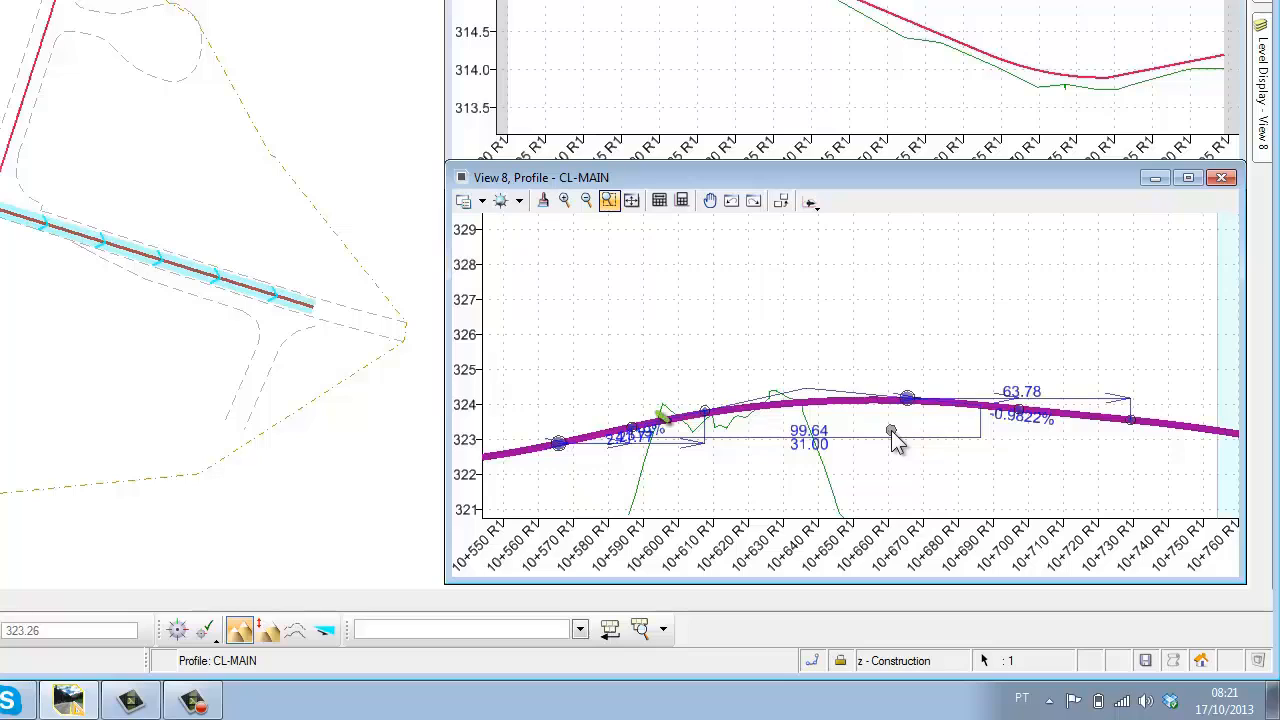
click(889, 462)
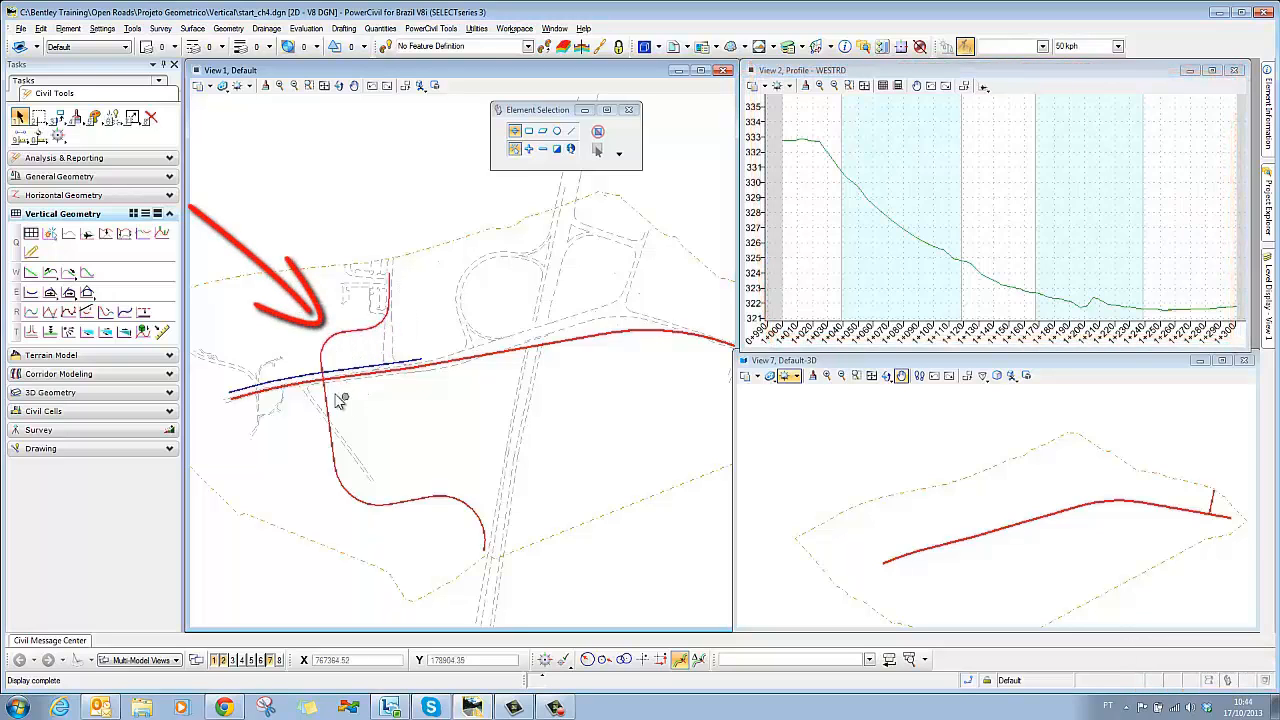
Create a profile for the blue edge element by a -2.00% slope from the main centreline, using all points and no profile adjustment
scroll(333, 378, up, 2)
scroll(334, 398, up, 1)
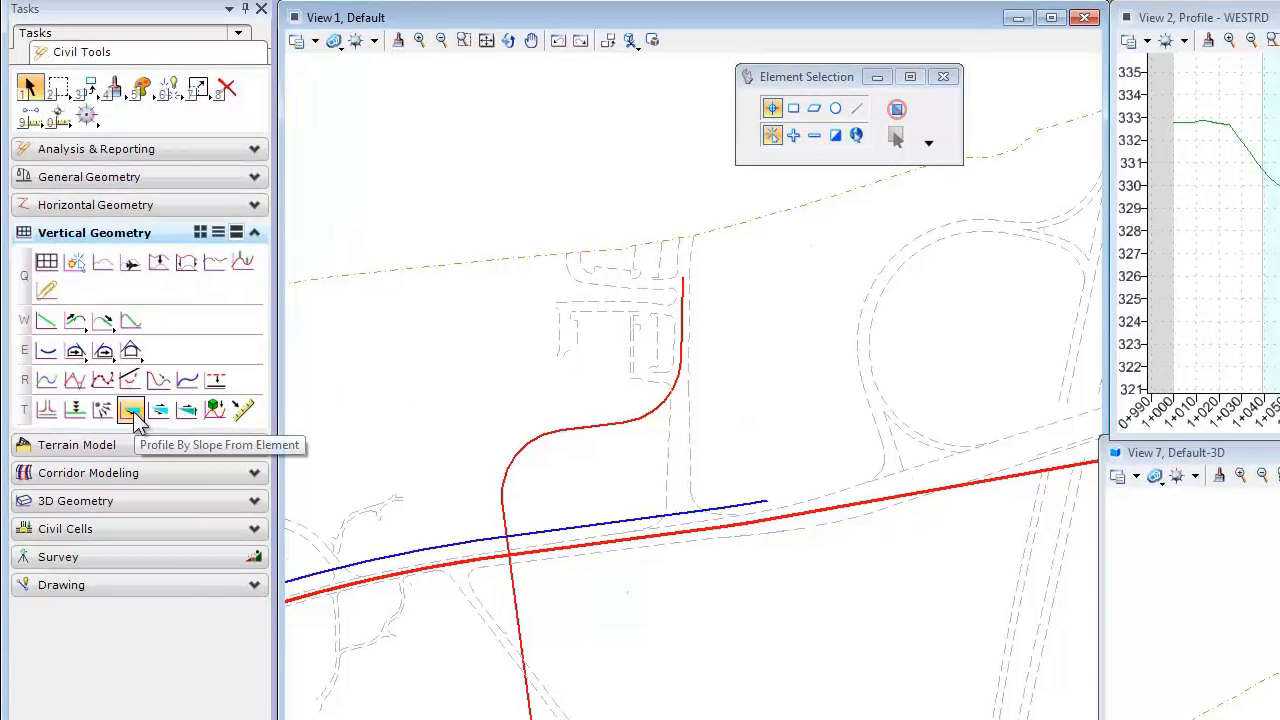
click(133, 411)
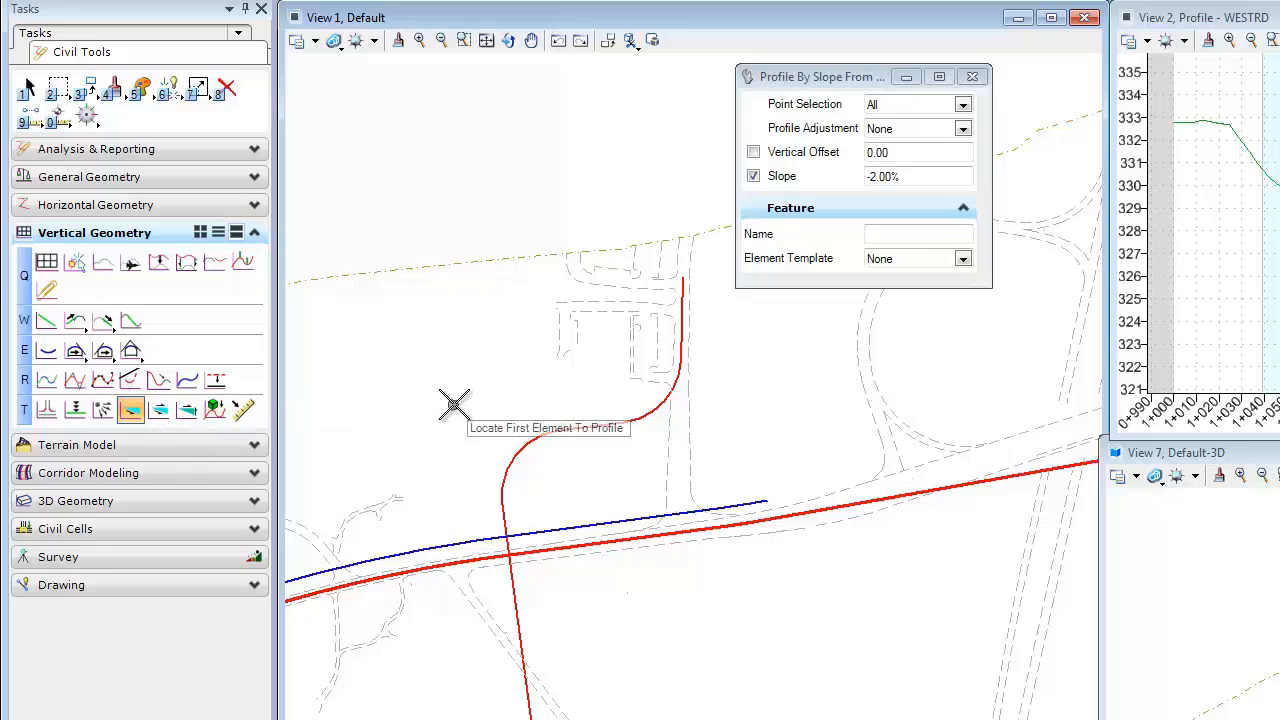
click(437, 543)
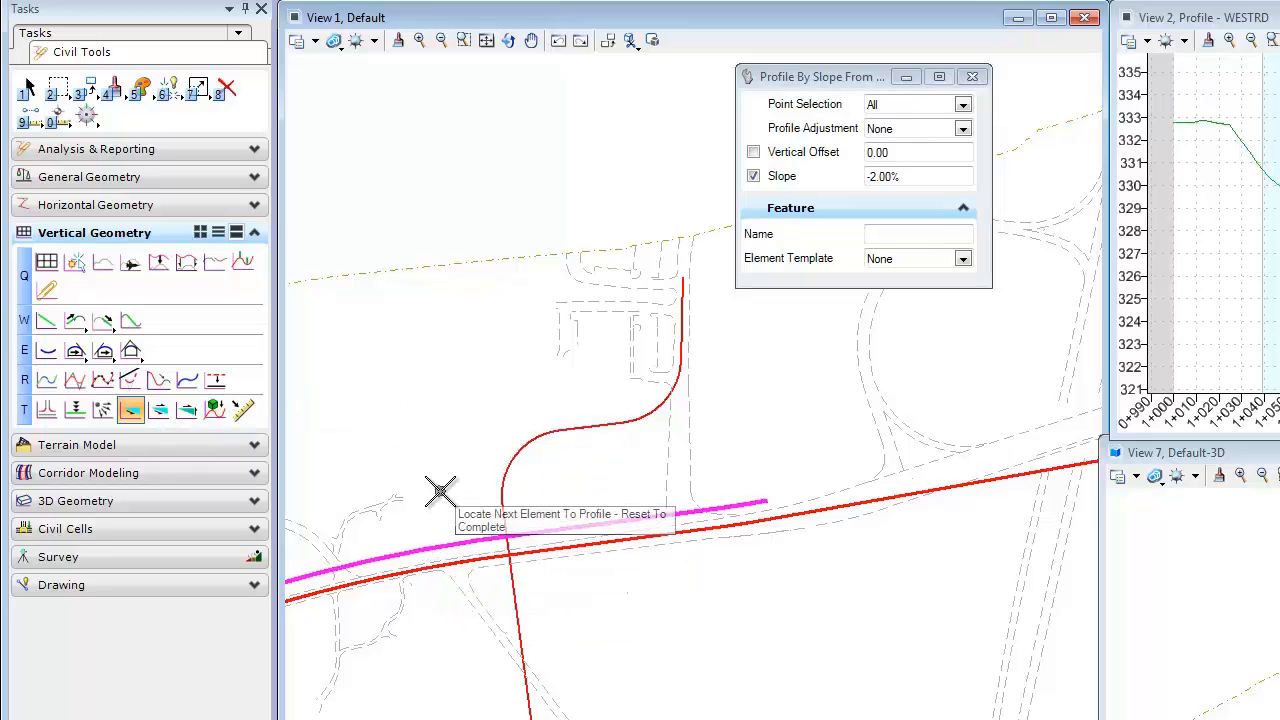
right_click(440, 492)
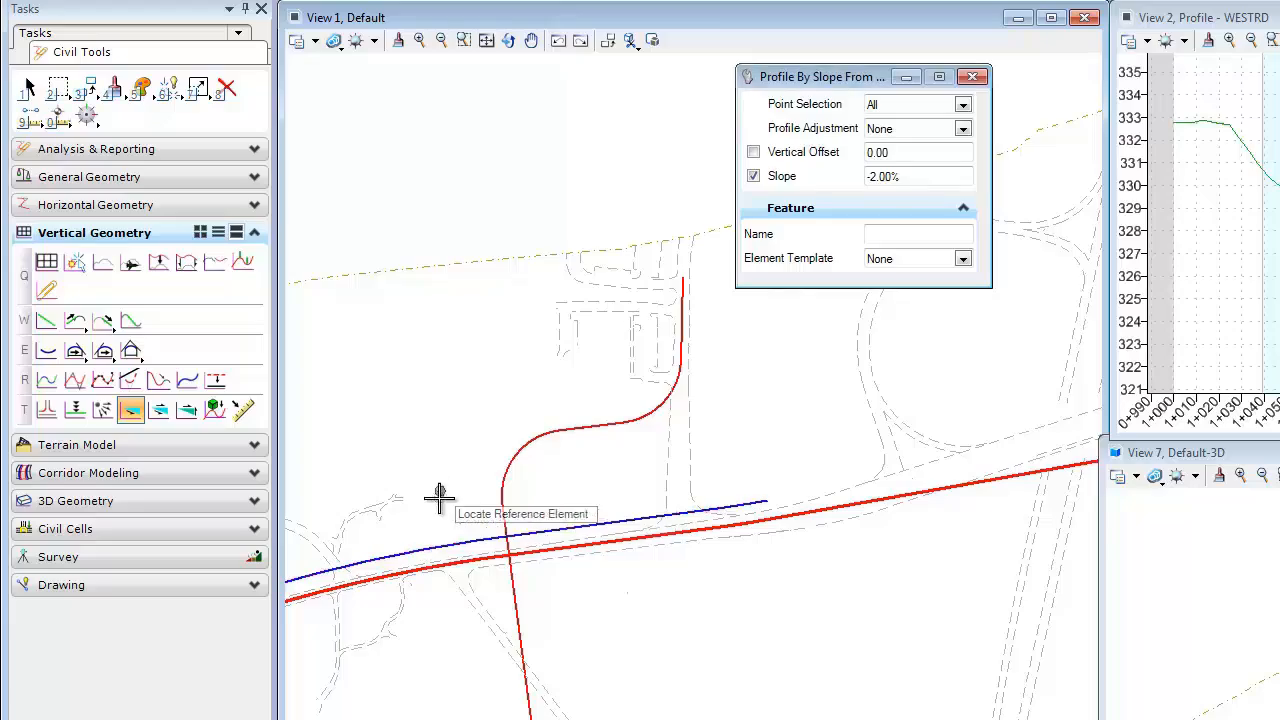
click(430, 570)
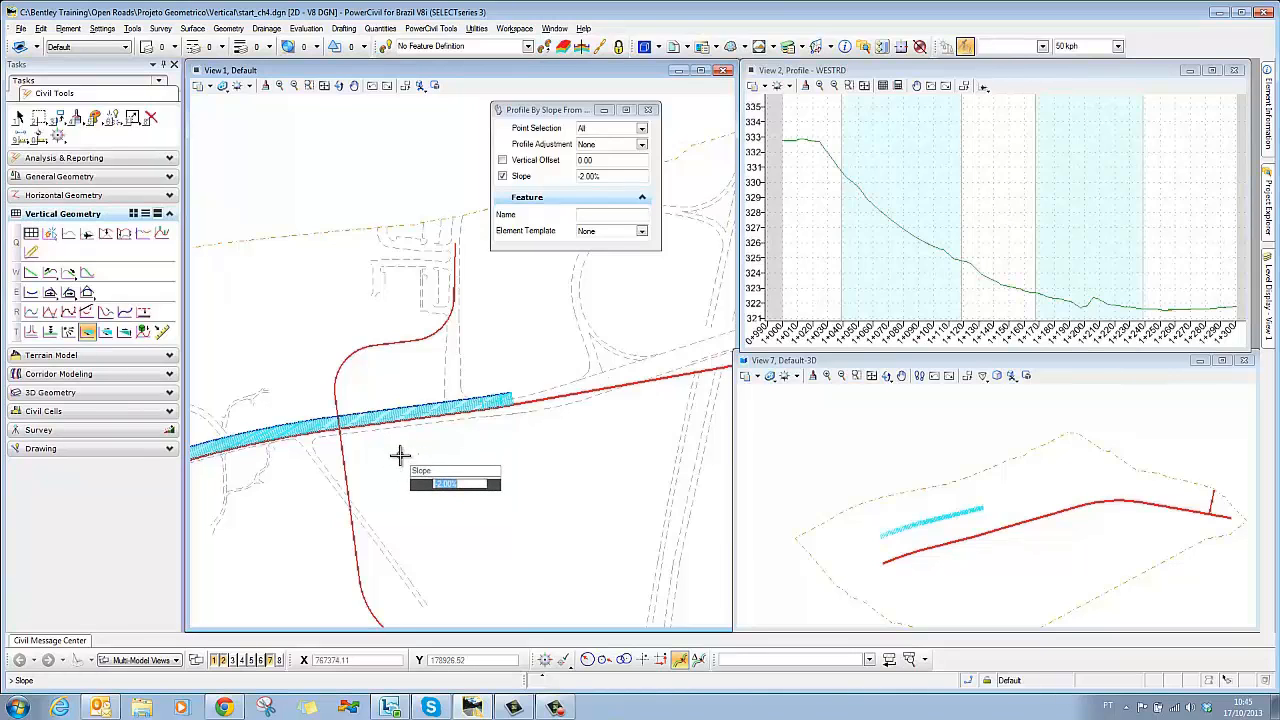
click(400, 455)
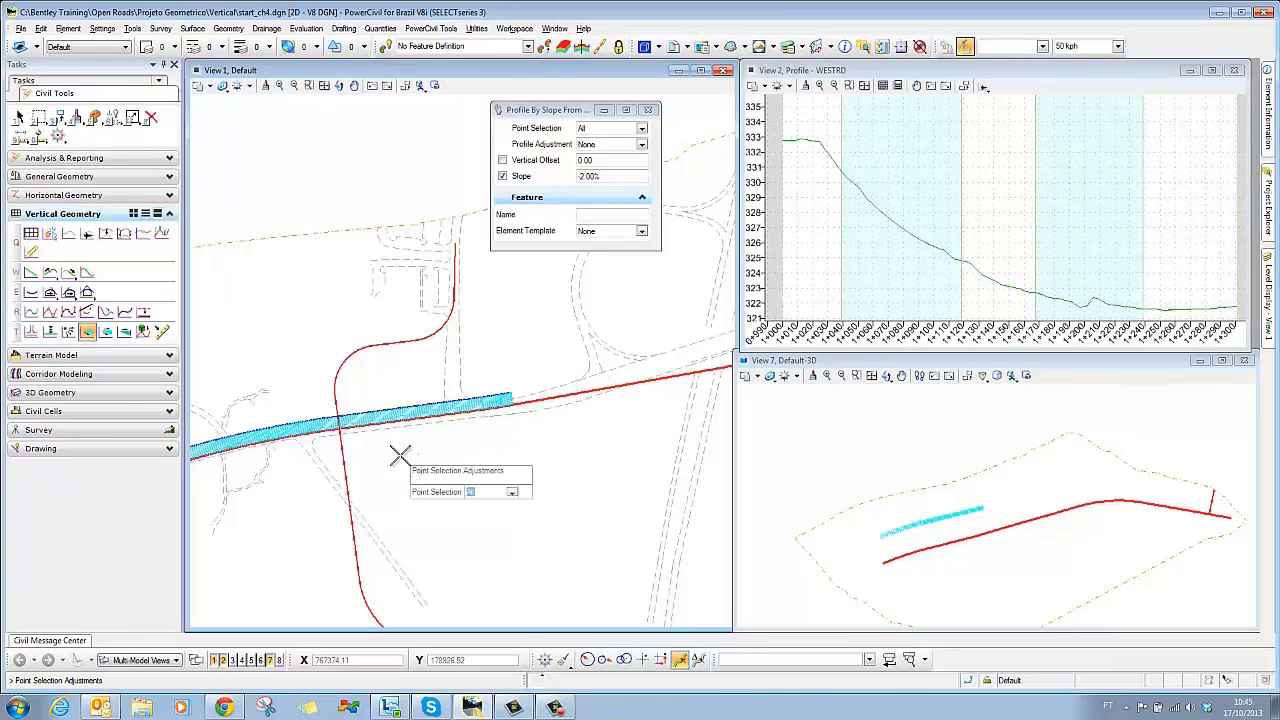
click(400, 455)
click(400, 455)
click(400, 455)
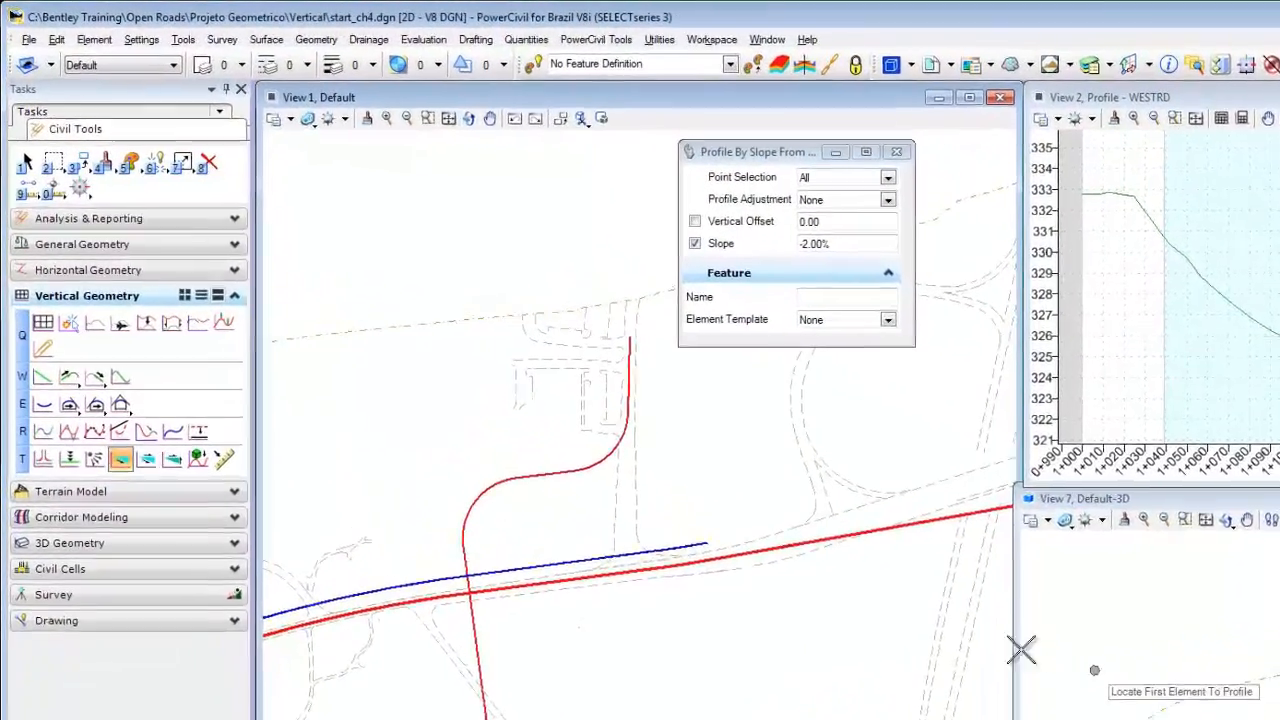
Show the points where the main centreline and the blue edge element cross WESTRD in the WESTRD profile view
click(227, 325)
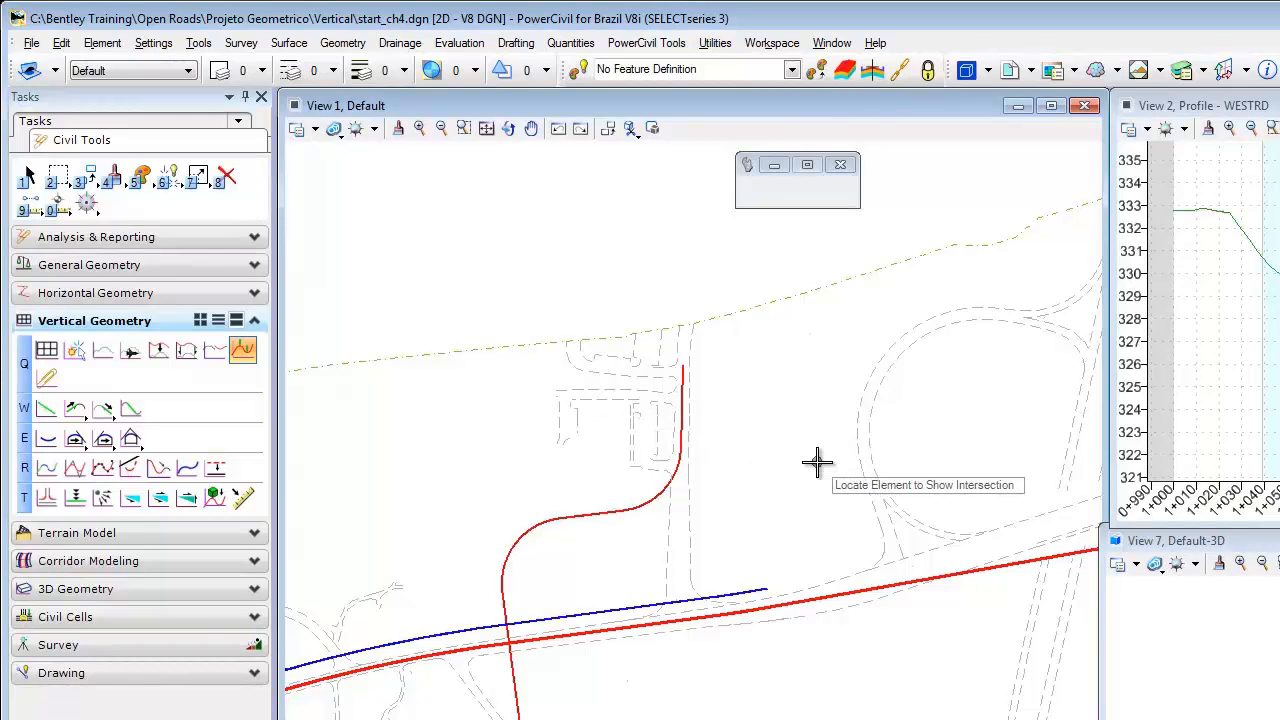
click(570, 518)
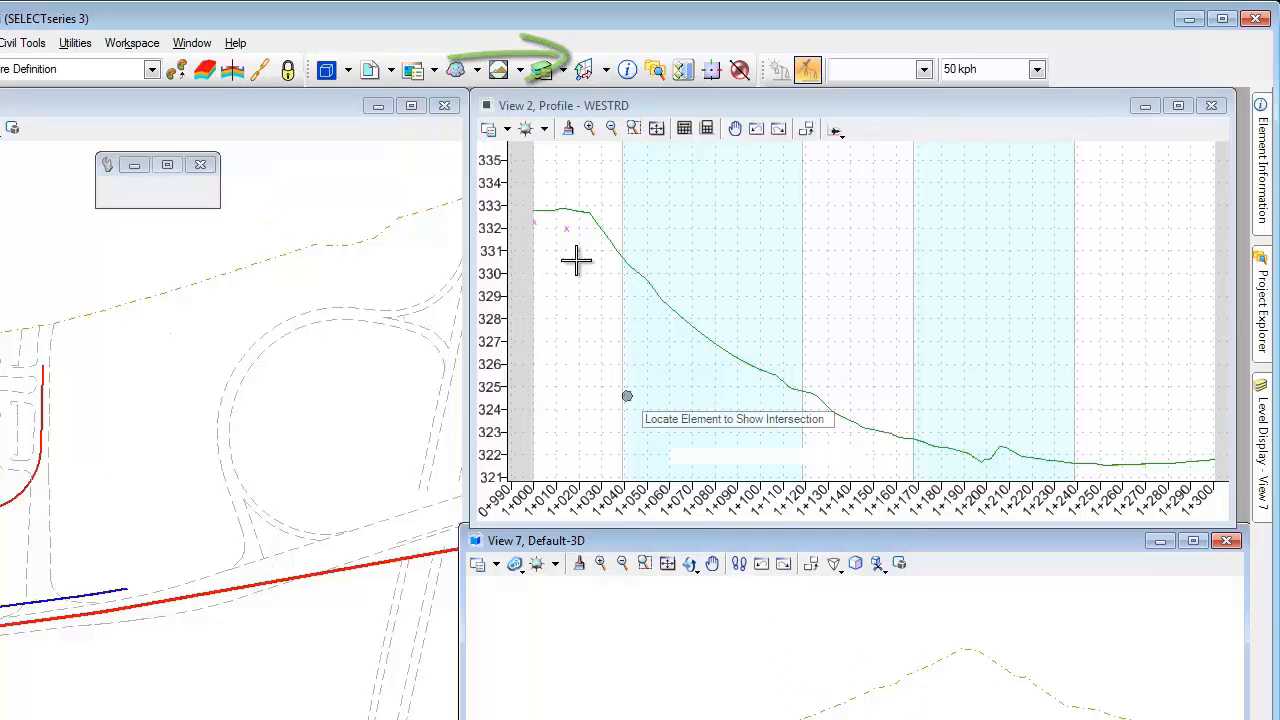
Draw a profile line named West Road Vert between the two intersection points near the start of the WESTRD profile
scroll(540, 220, up, 2)
middle_drag(632, 288, 663, 334)
scroll(660, 334, up, 2)
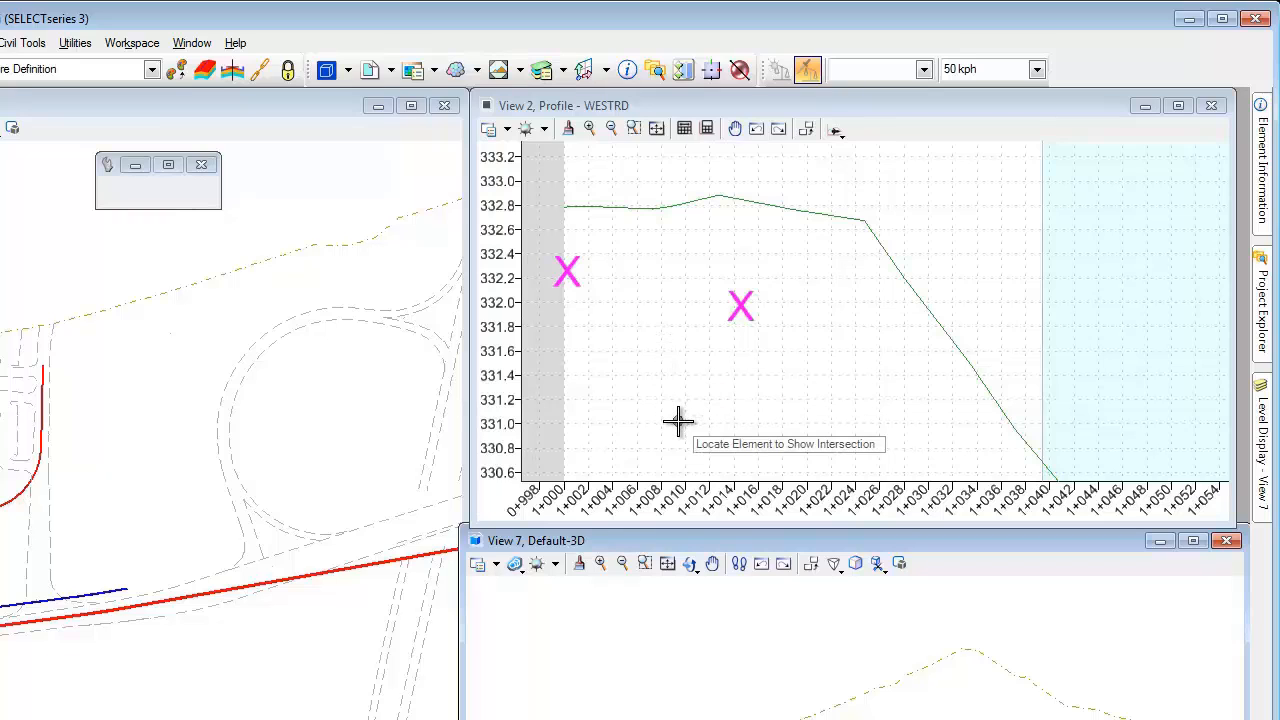
click(838, 131)
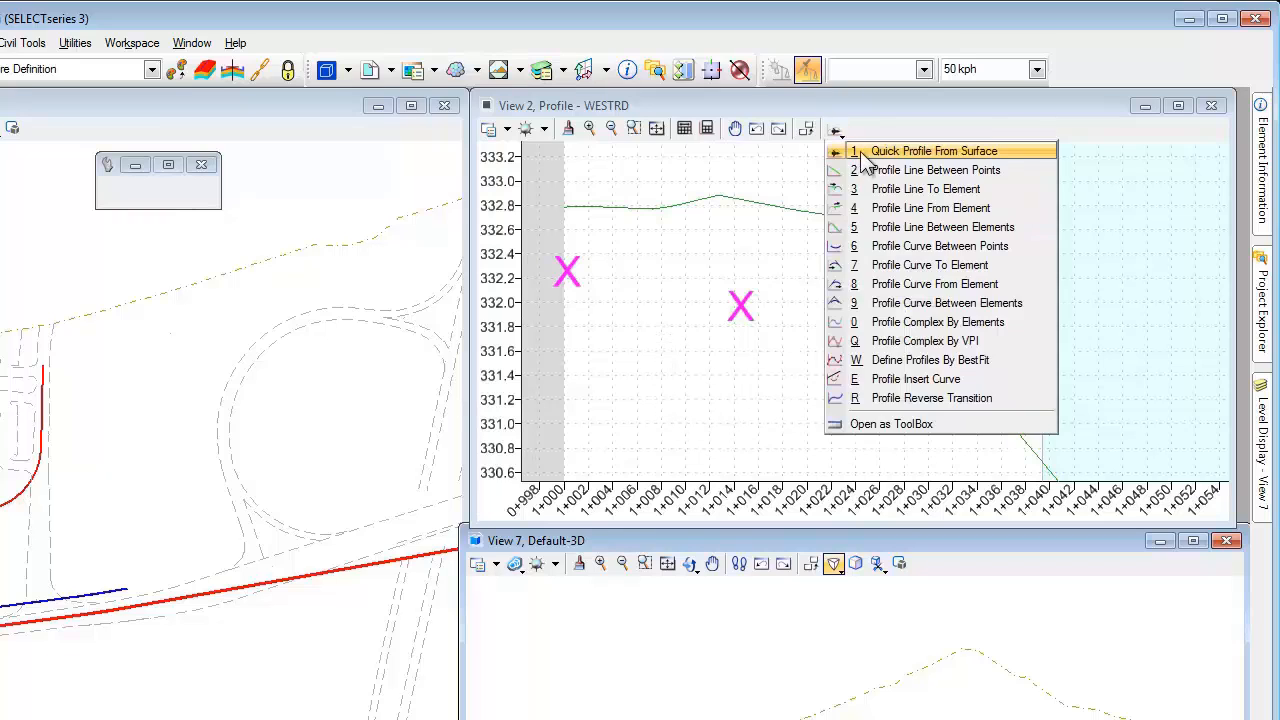
click(916, 172)
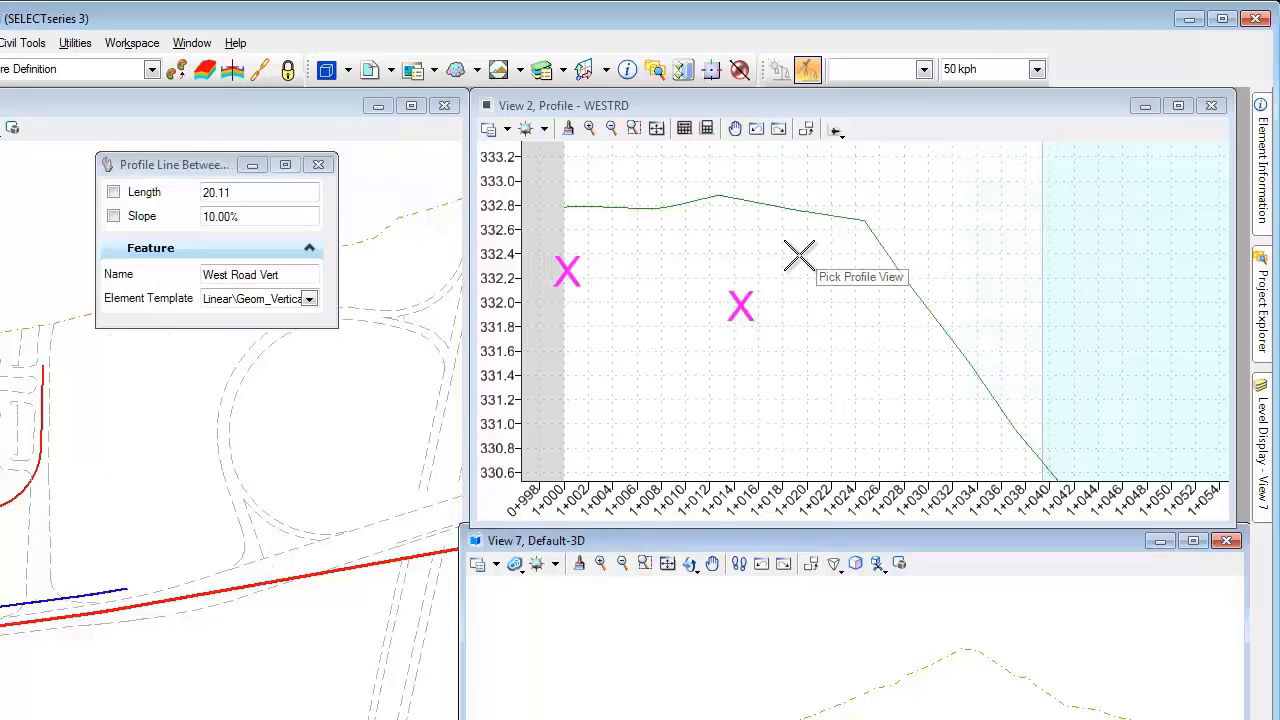
click(566, 271)
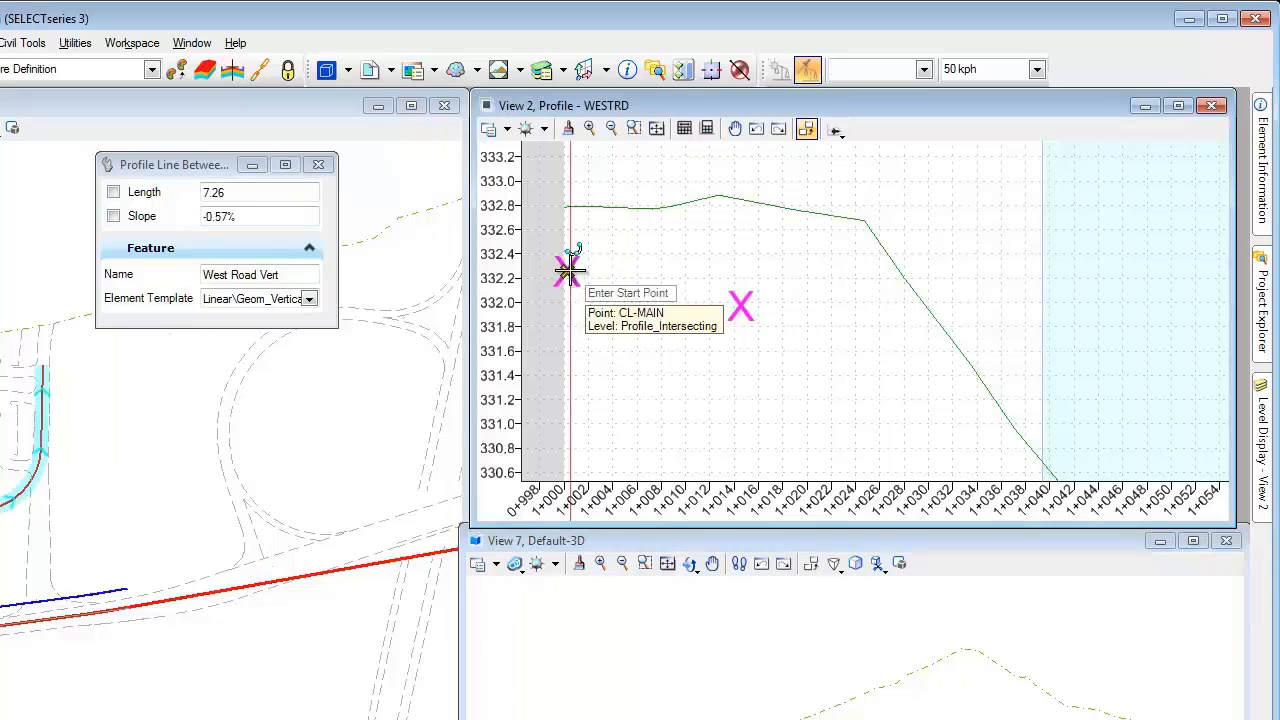
click(566, 271)
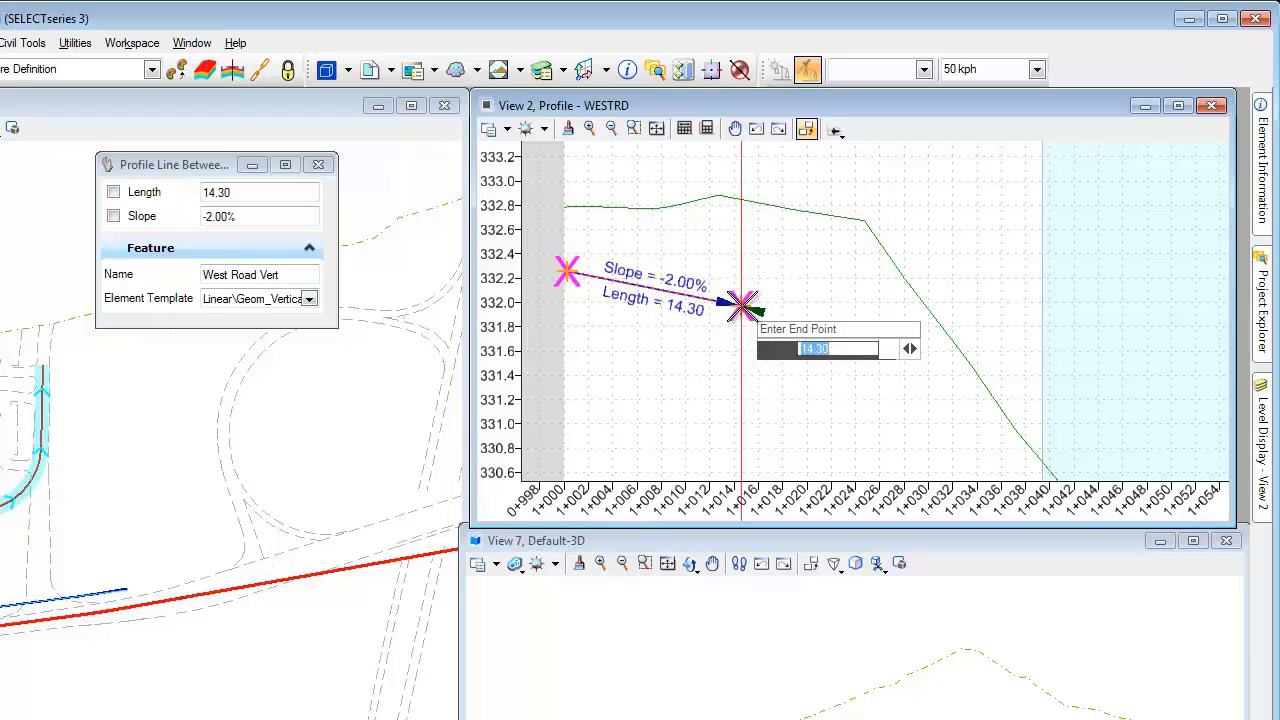
click(740, 306)
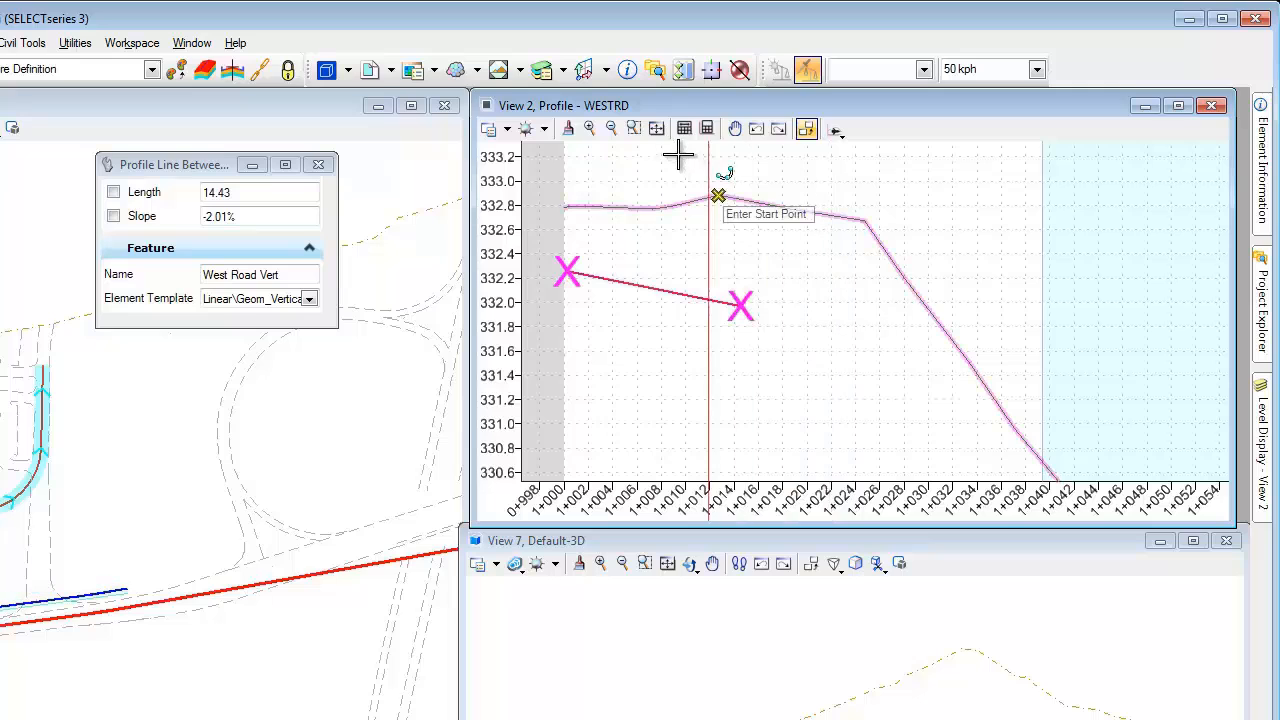
Draw a second West Road Vert profile line on the WESTRD profile from ground level at station 1+280.00 to station 1+206.00
click(657, 130)
click(635, 129)
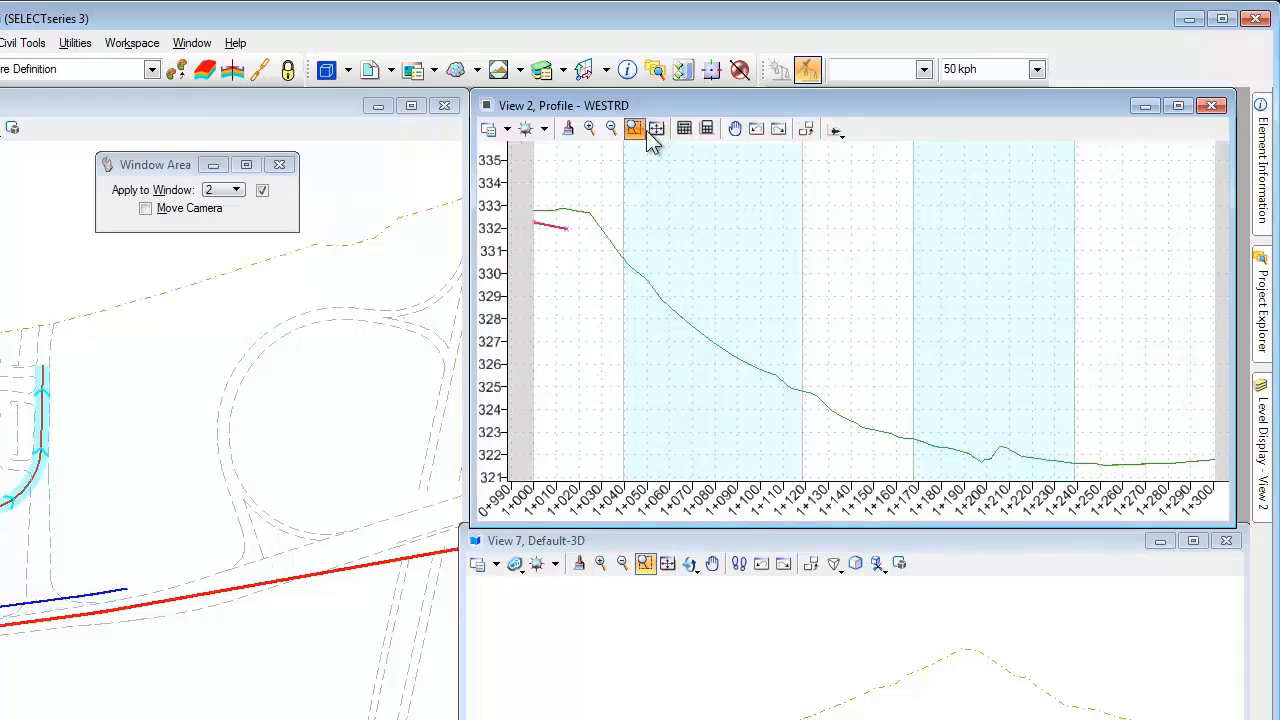
click(1057, 400)
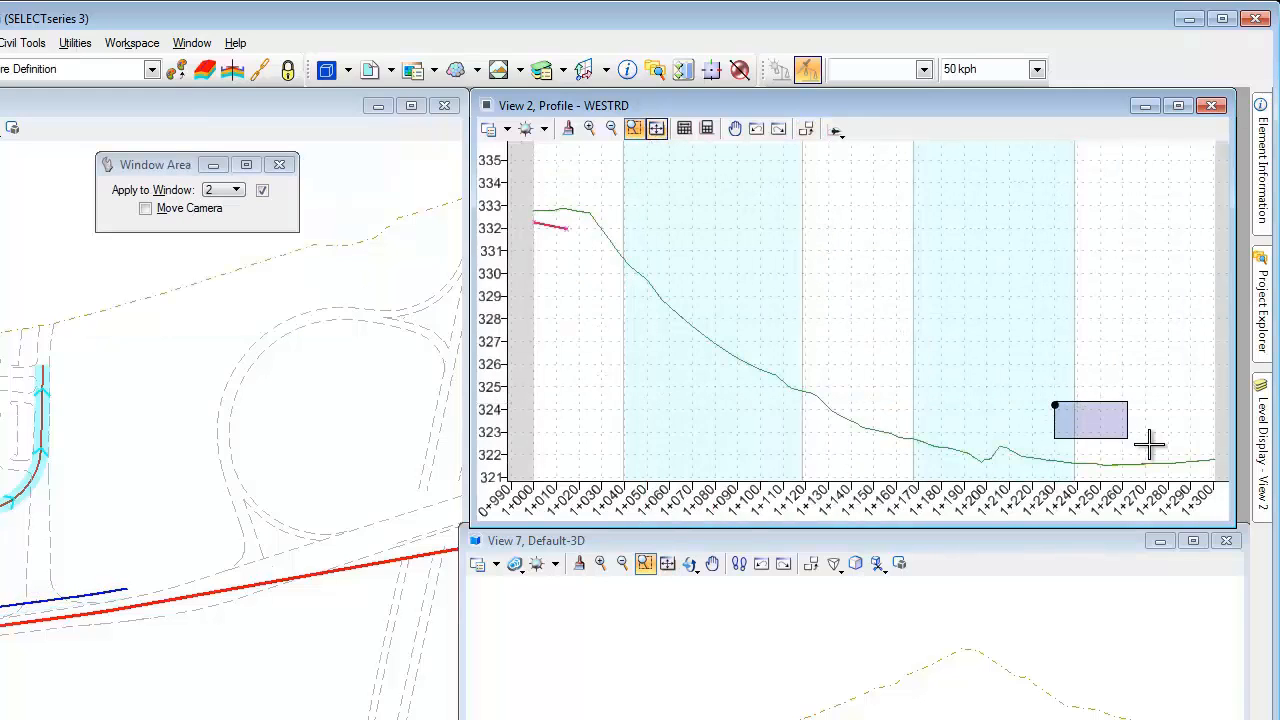
click(1213, 485)
right_click(1172, 453)
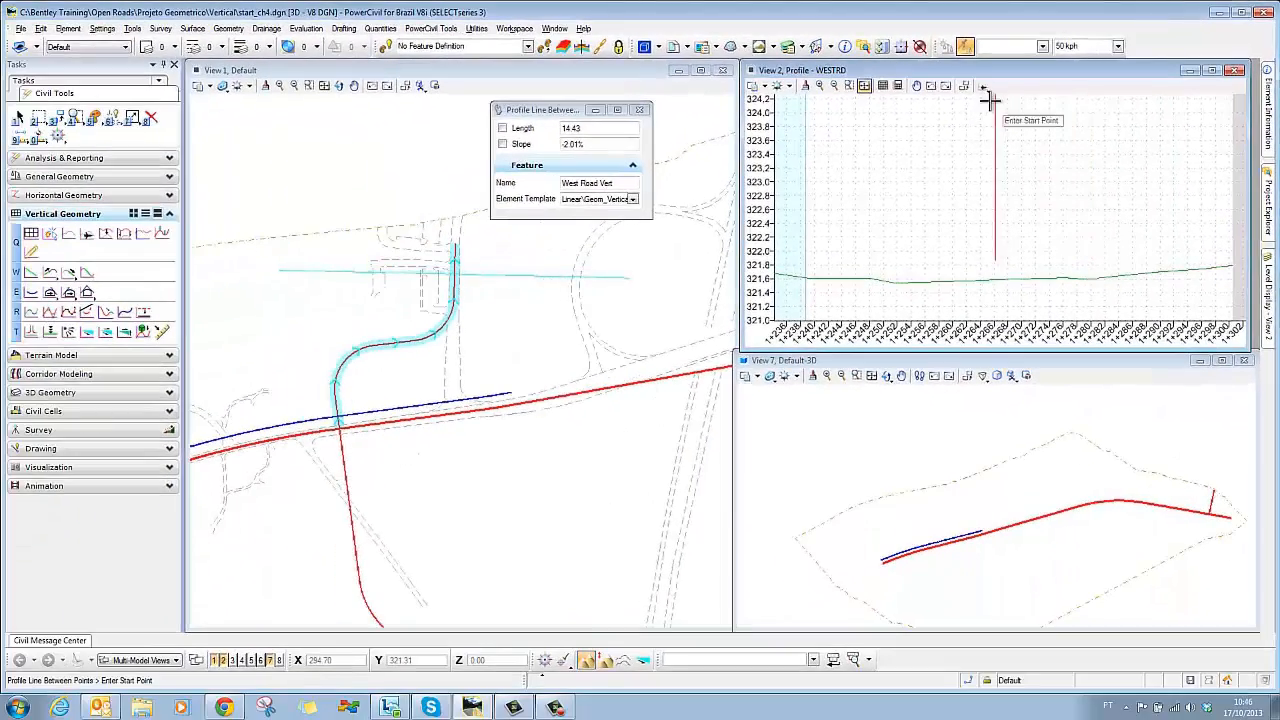
click(914, 106)
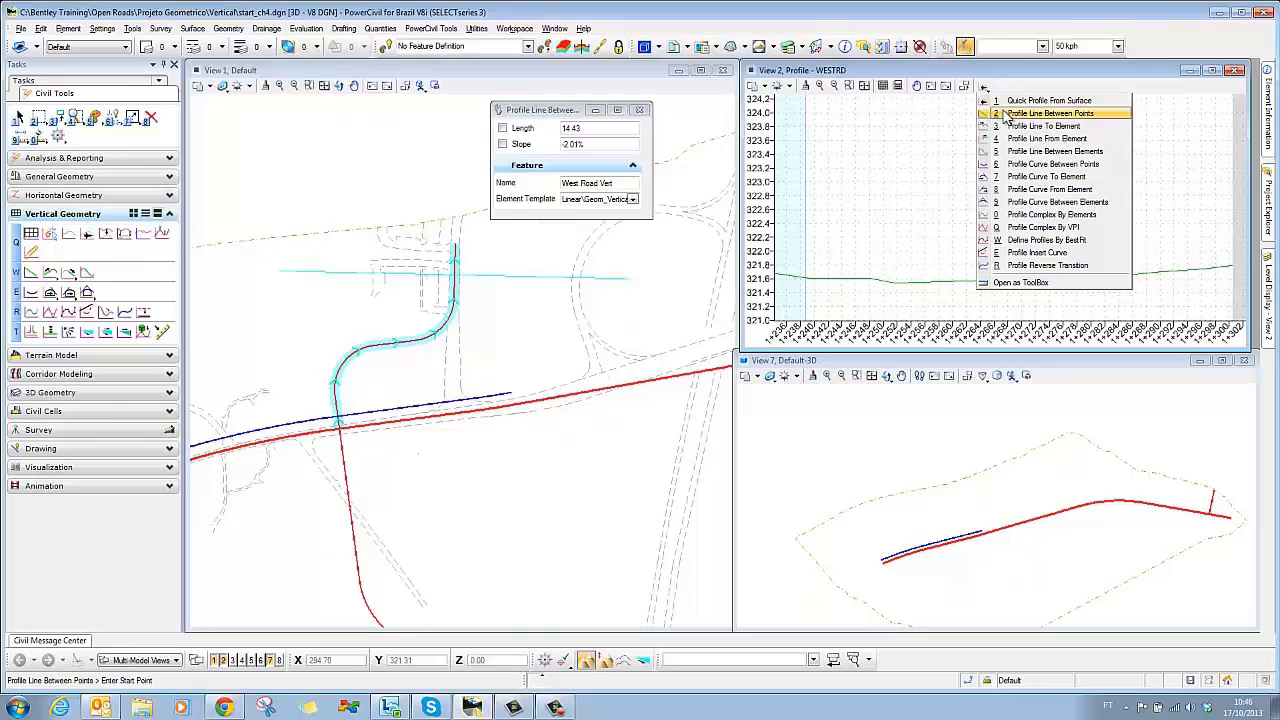
click(1003, 115)
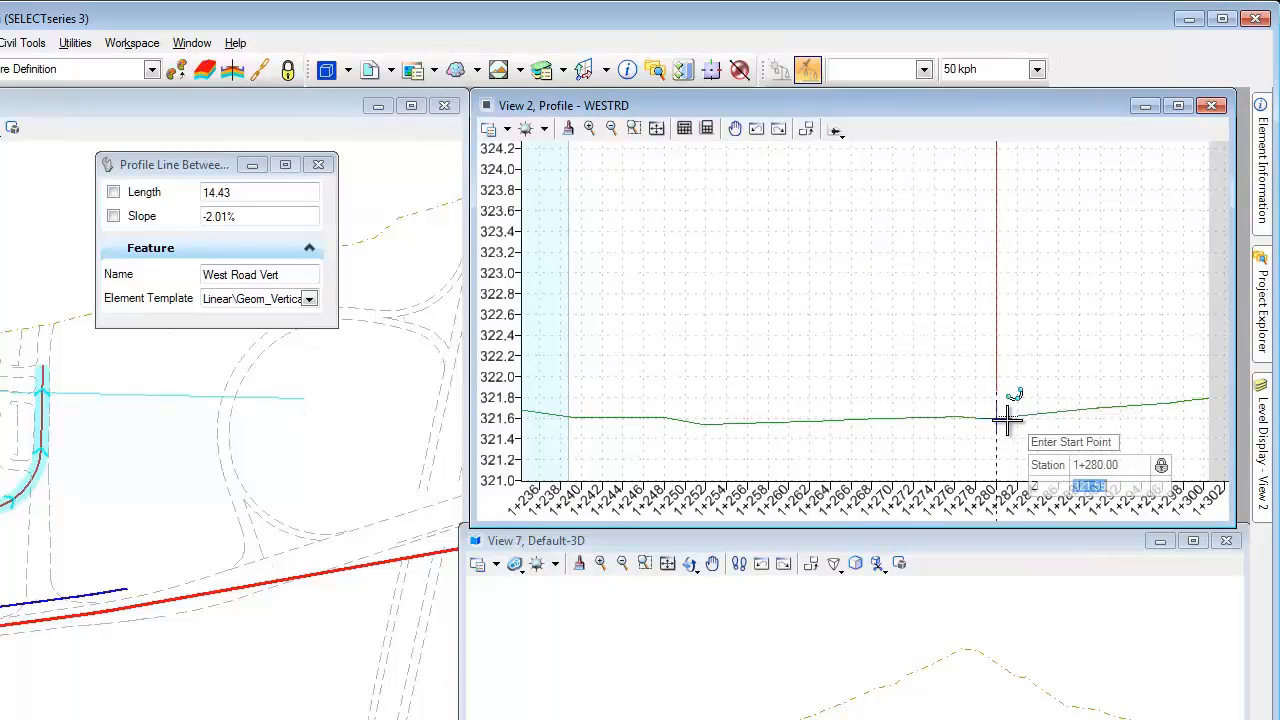
click(996, 418)
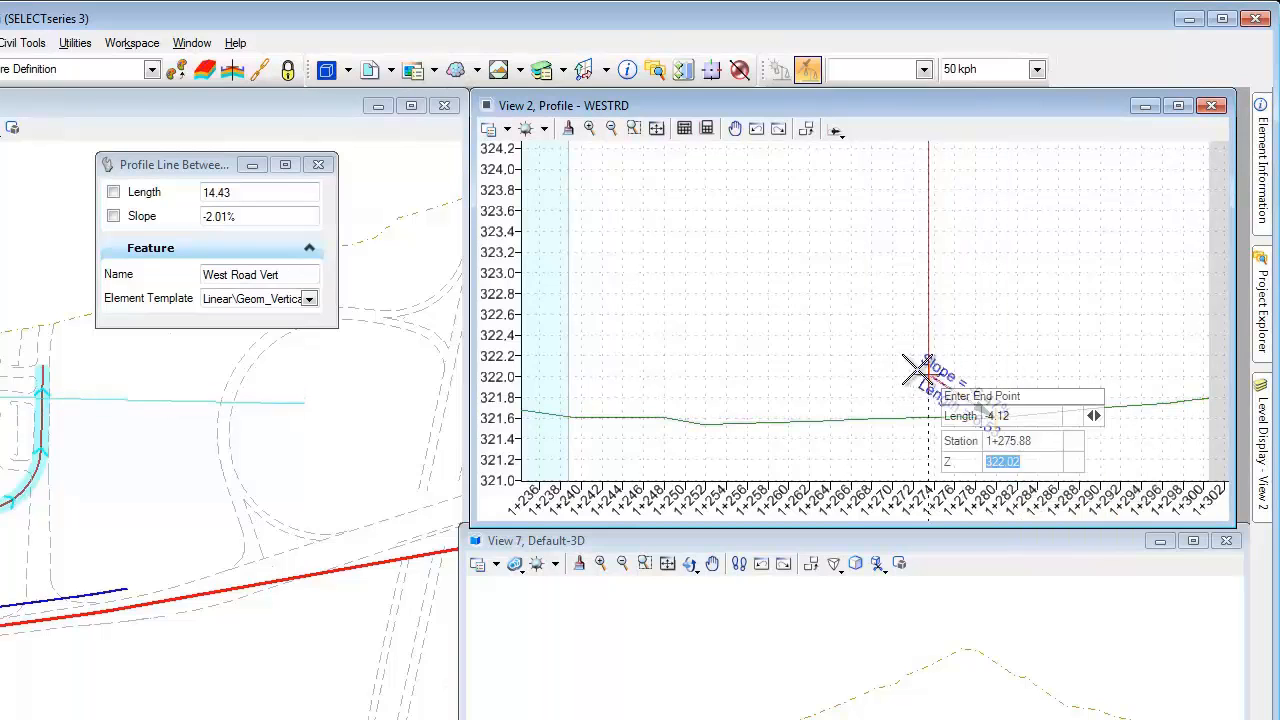
scroll(870, 355, down, 2)
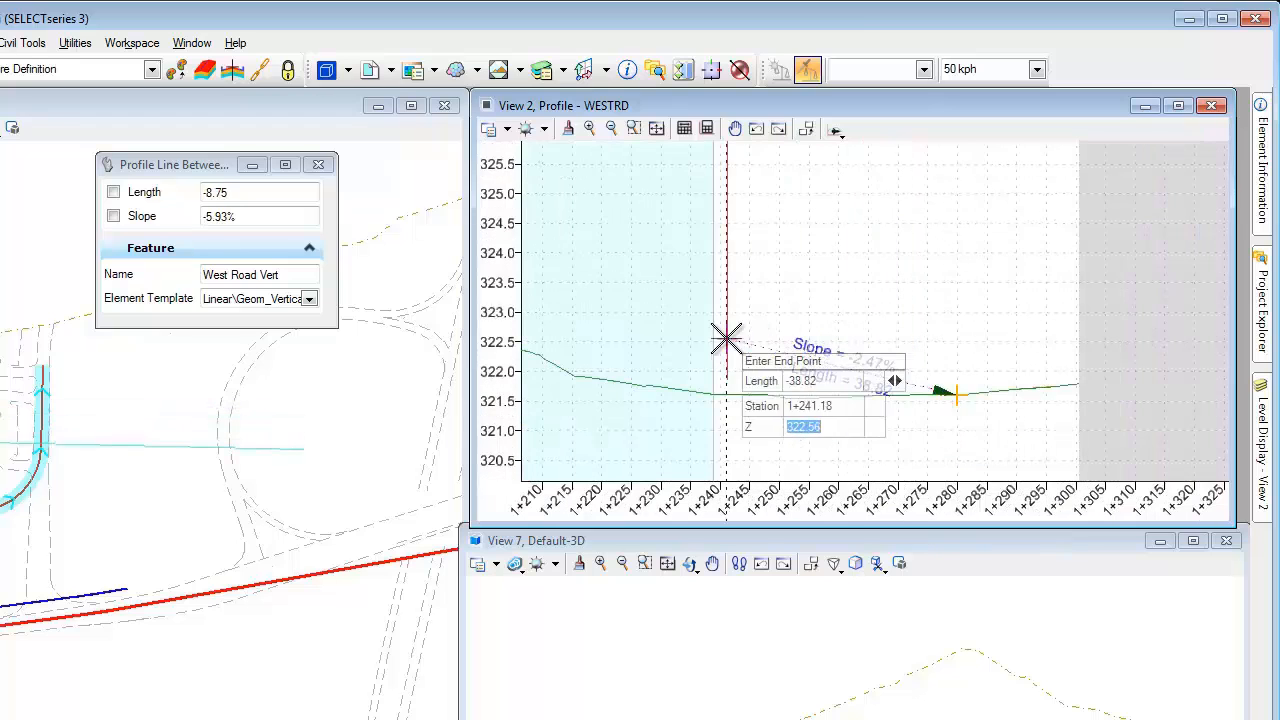
middle_drag(723, 337, 894, 366)
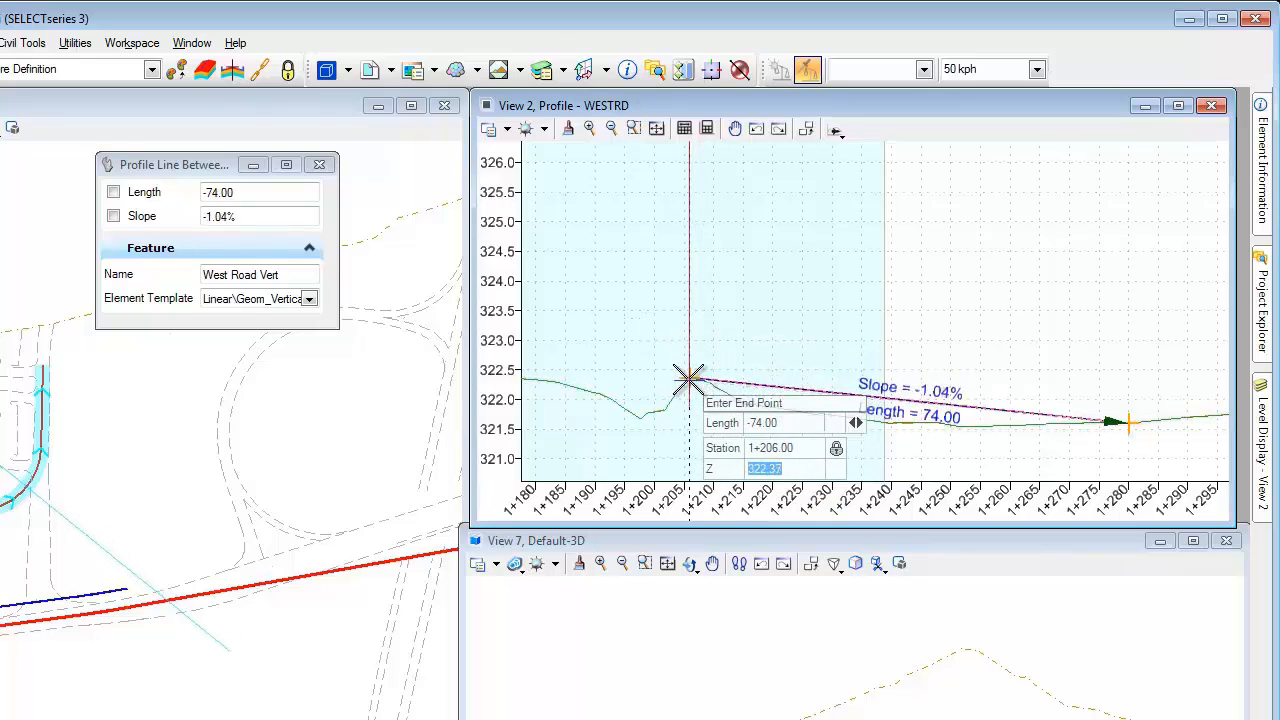
click(688, 380)
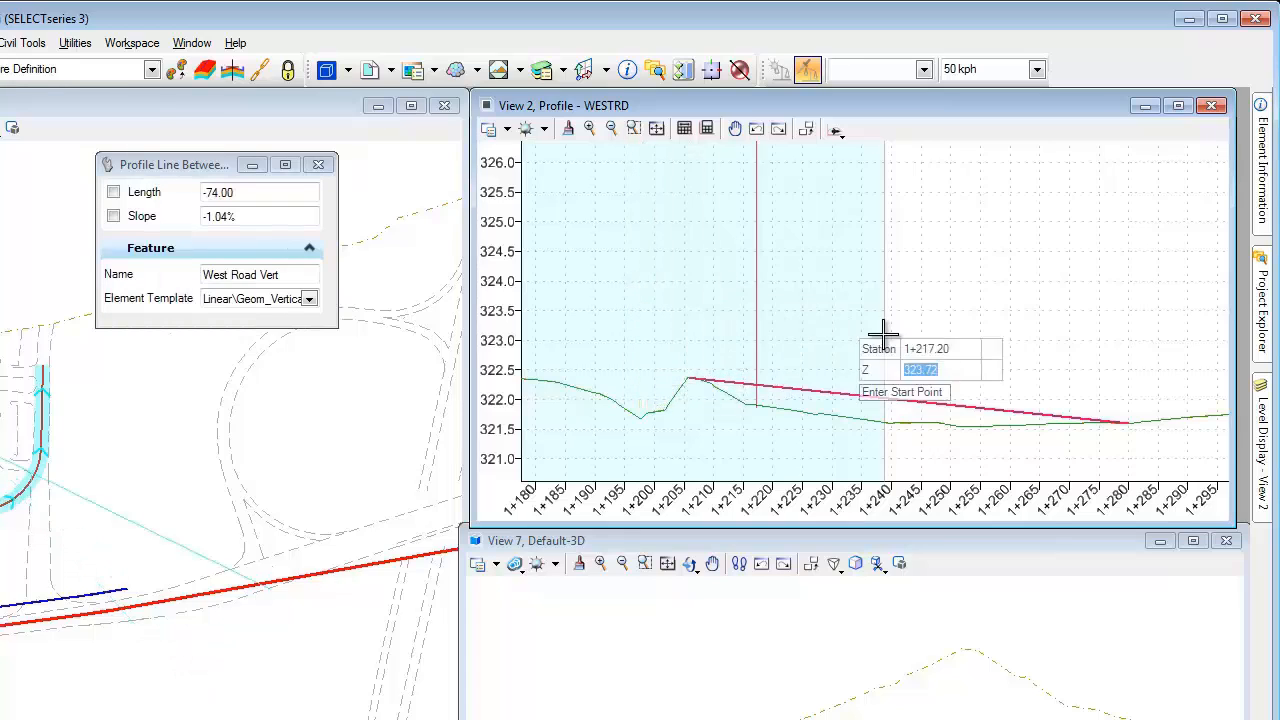
Fit the WESTRD profile view and activate the 50 kph UK DMRB TD 9-93 design standard
middle_drag(1072, 369, 792, 363)
scroll(889, 400, up, 2)
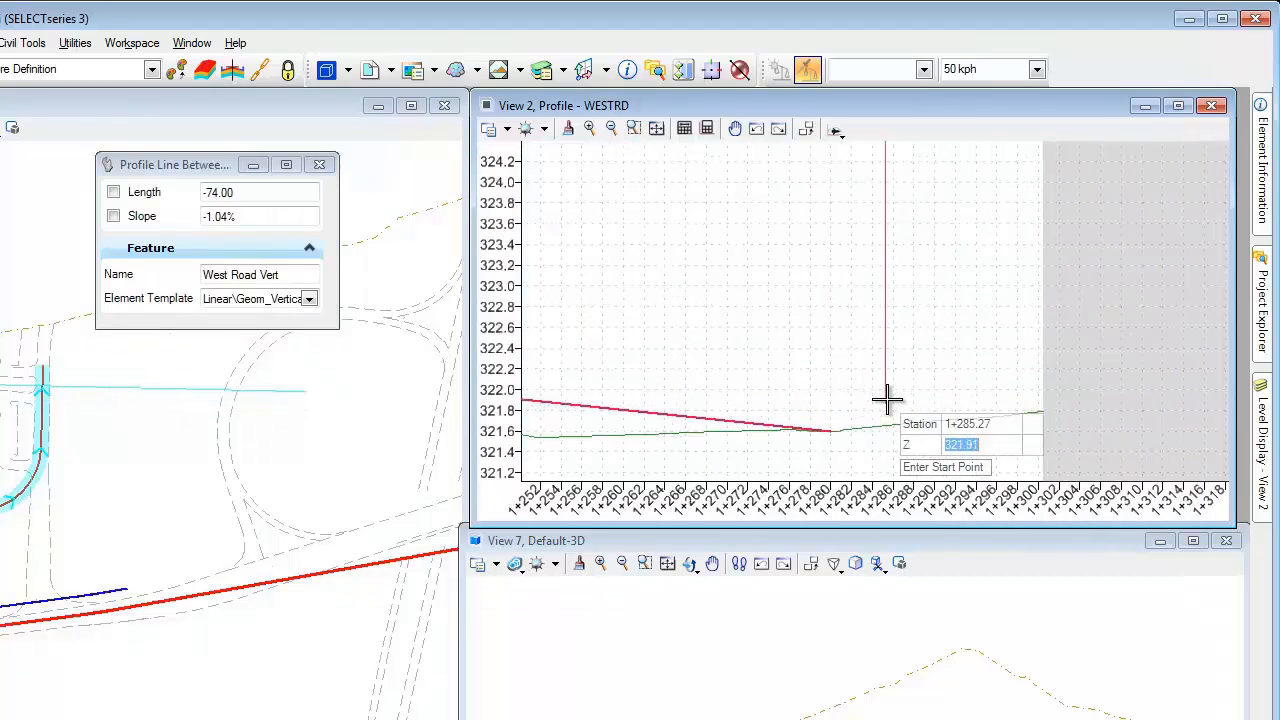
middle_drag(906, 406, 815, 380)
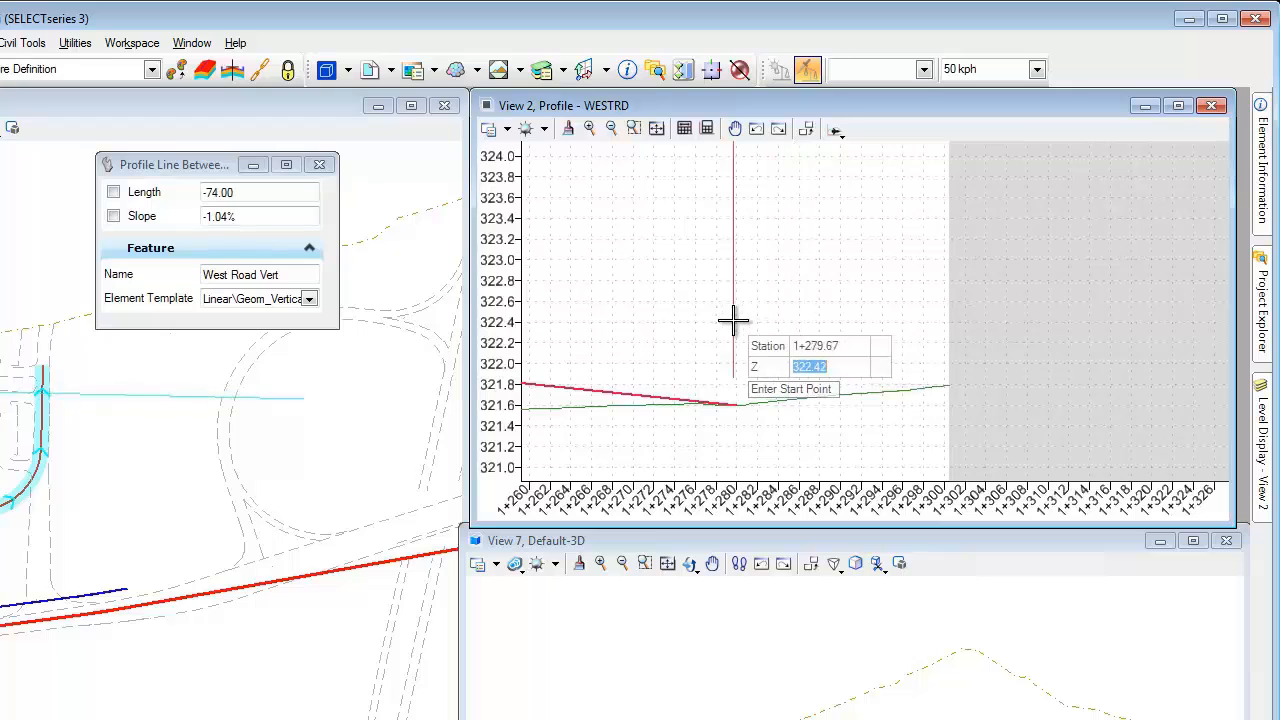
click(656, 128)
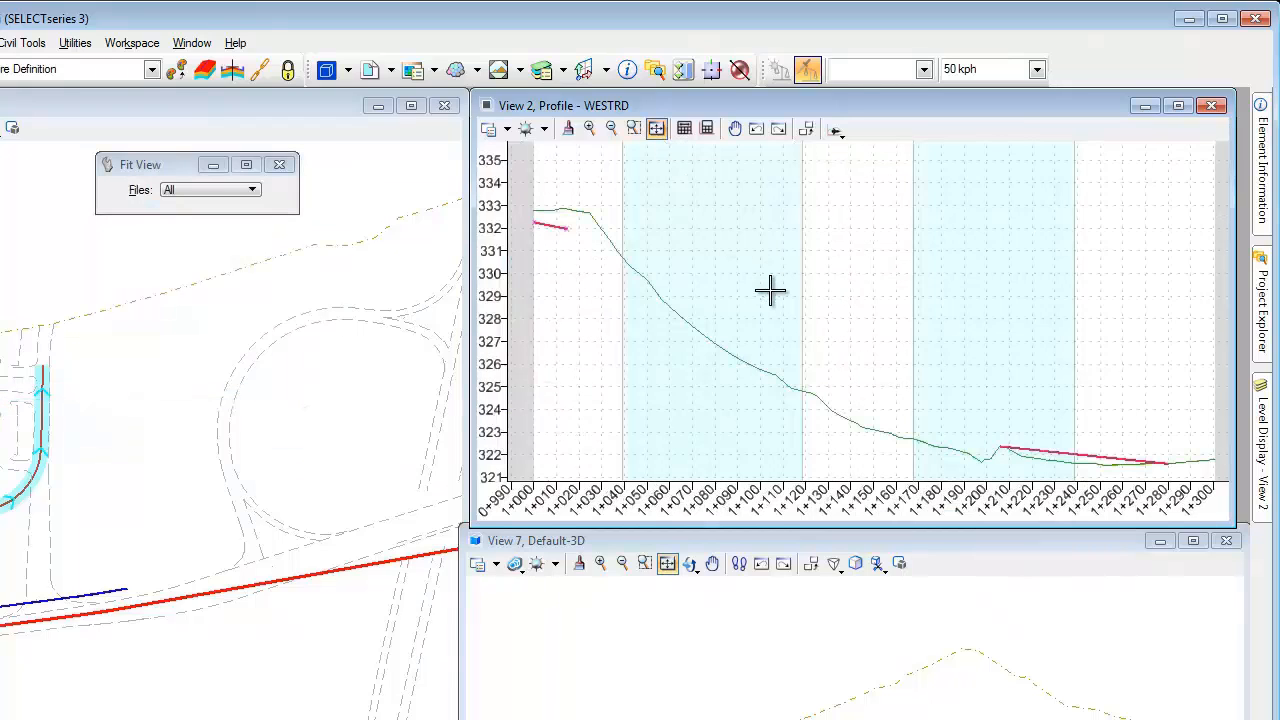
click(923, 70)
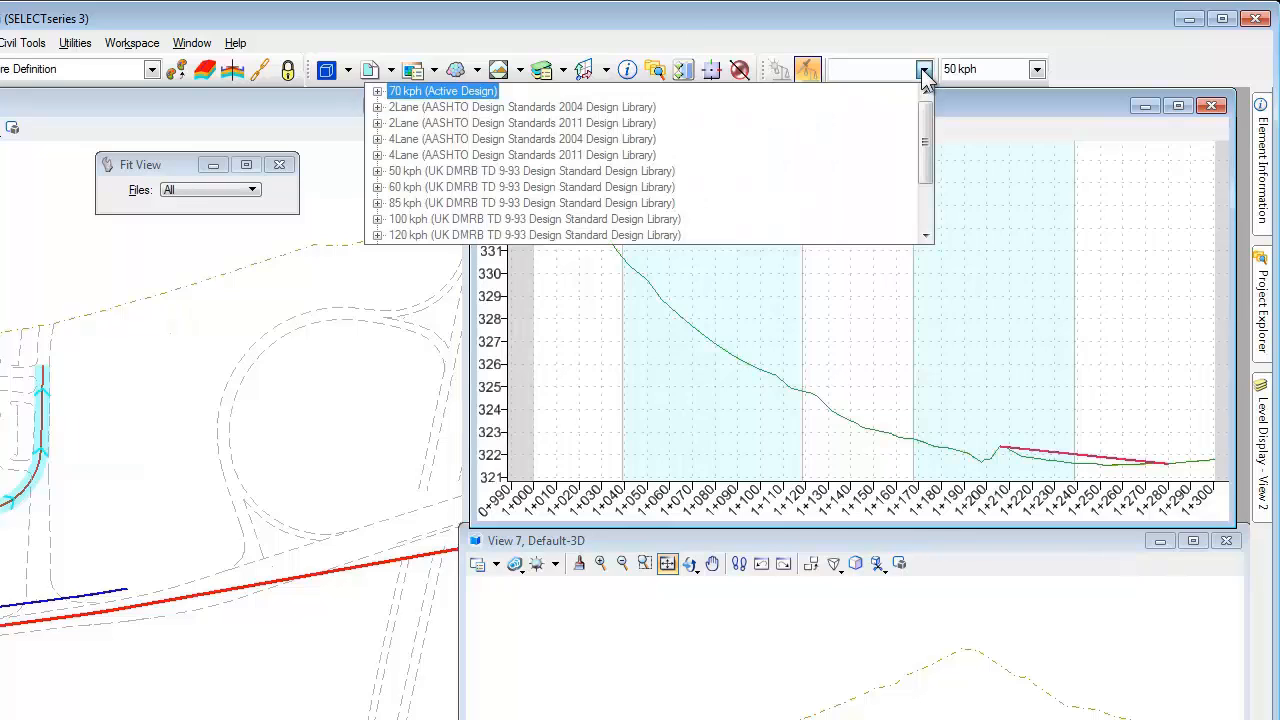
click(408, 172)
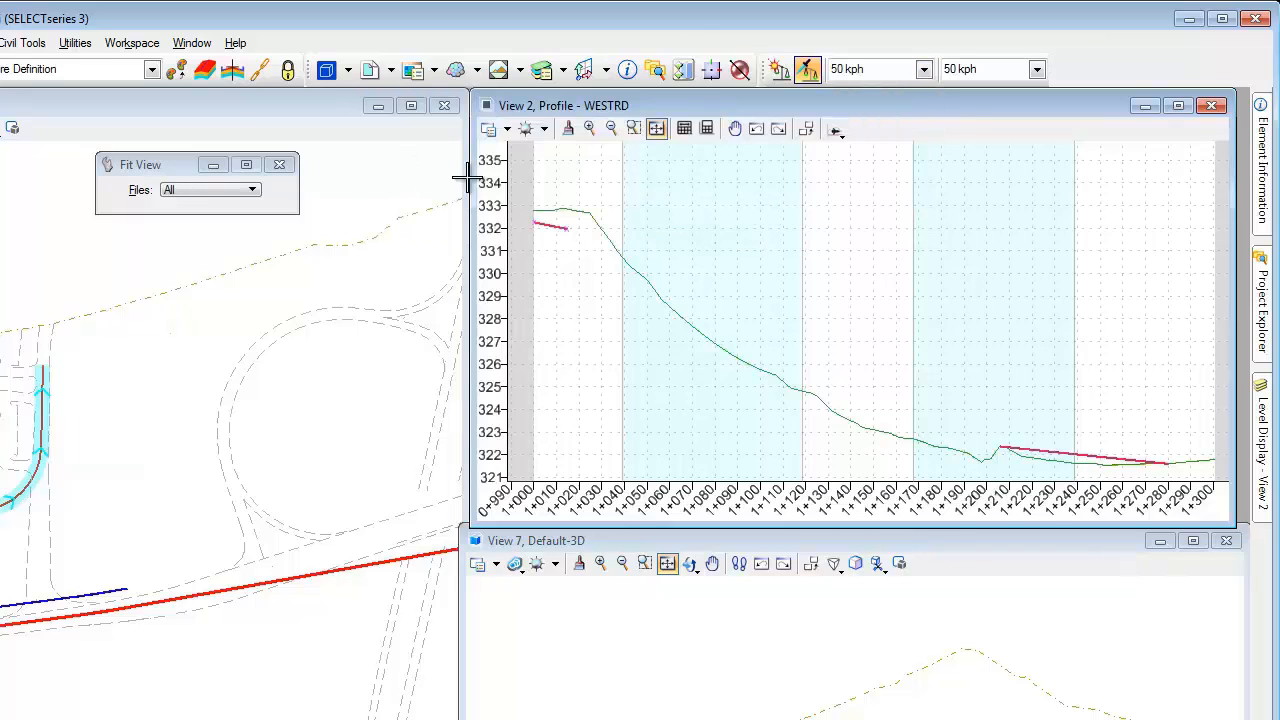
click(809, 65)
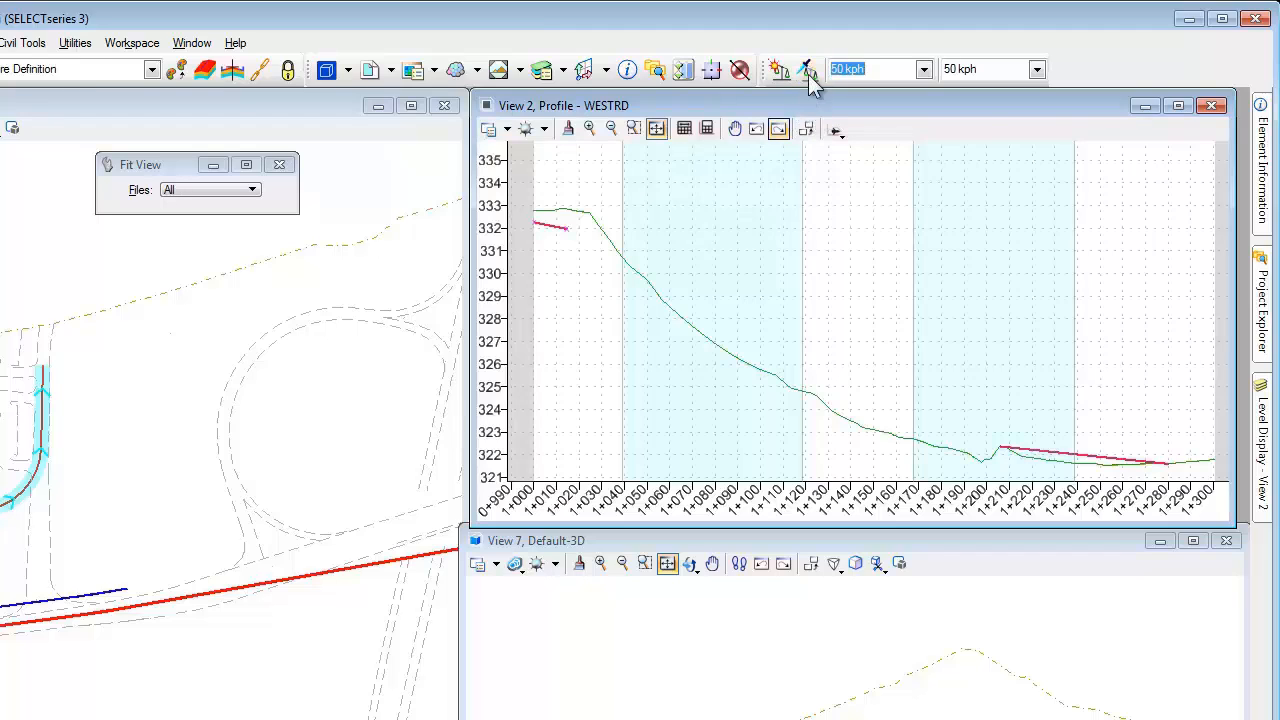
click(808, 68)
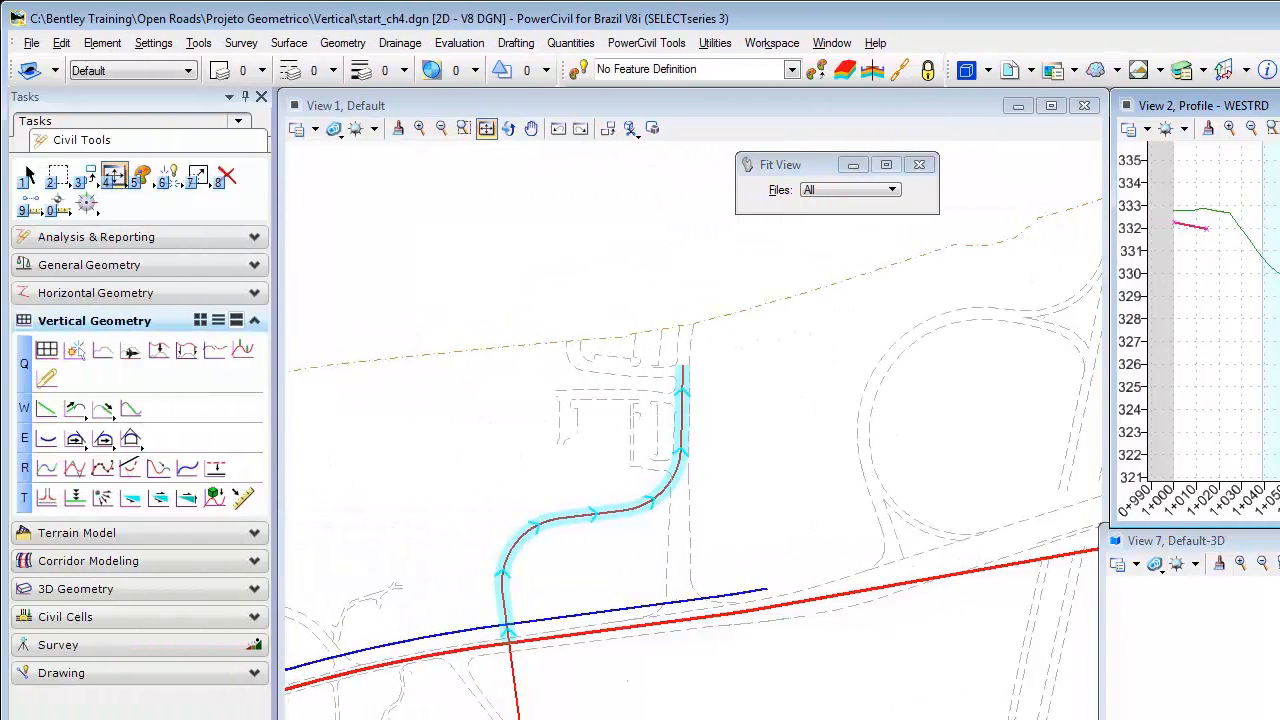
Join the two West Road Vert lines with a reverse transition named Greide Acesso Oeste, using zero offsets, curve parameters 10.00 and 9.00, and both ends trimmed
click(190, 472)
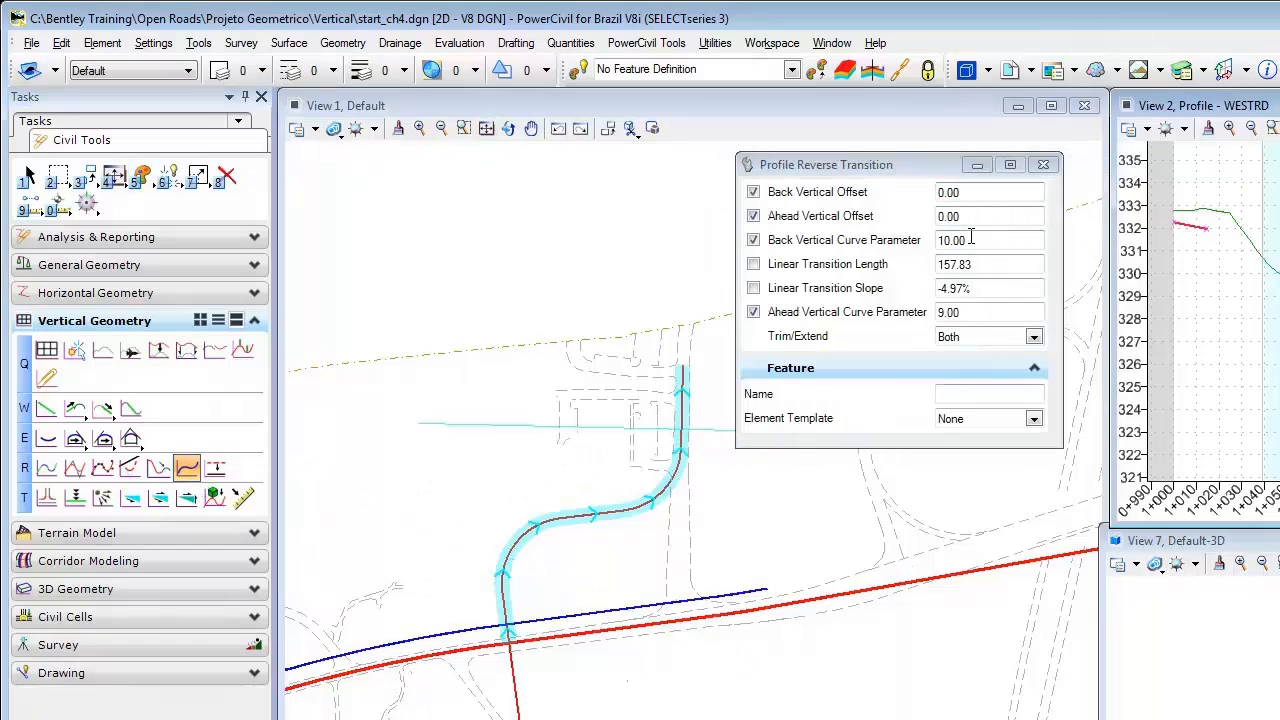
click(979, 399)
text(Greide Acesso Oeste)
key(Tab)
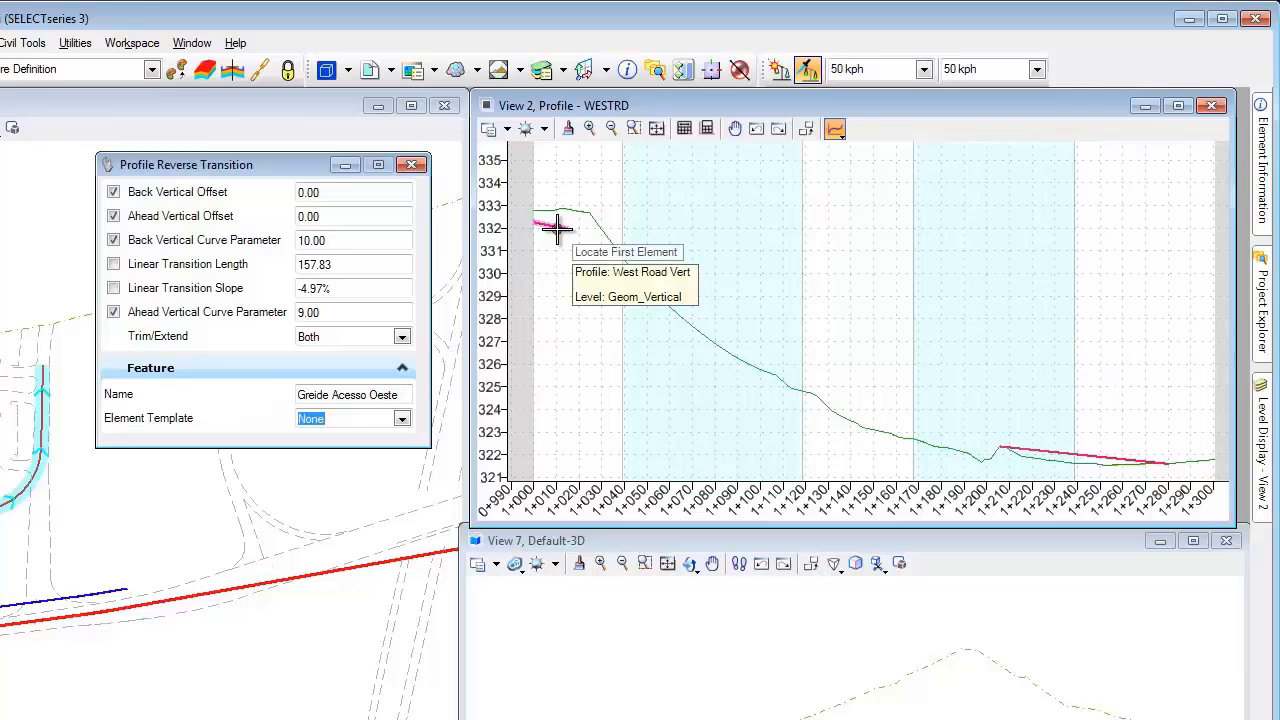
click(561, 229)
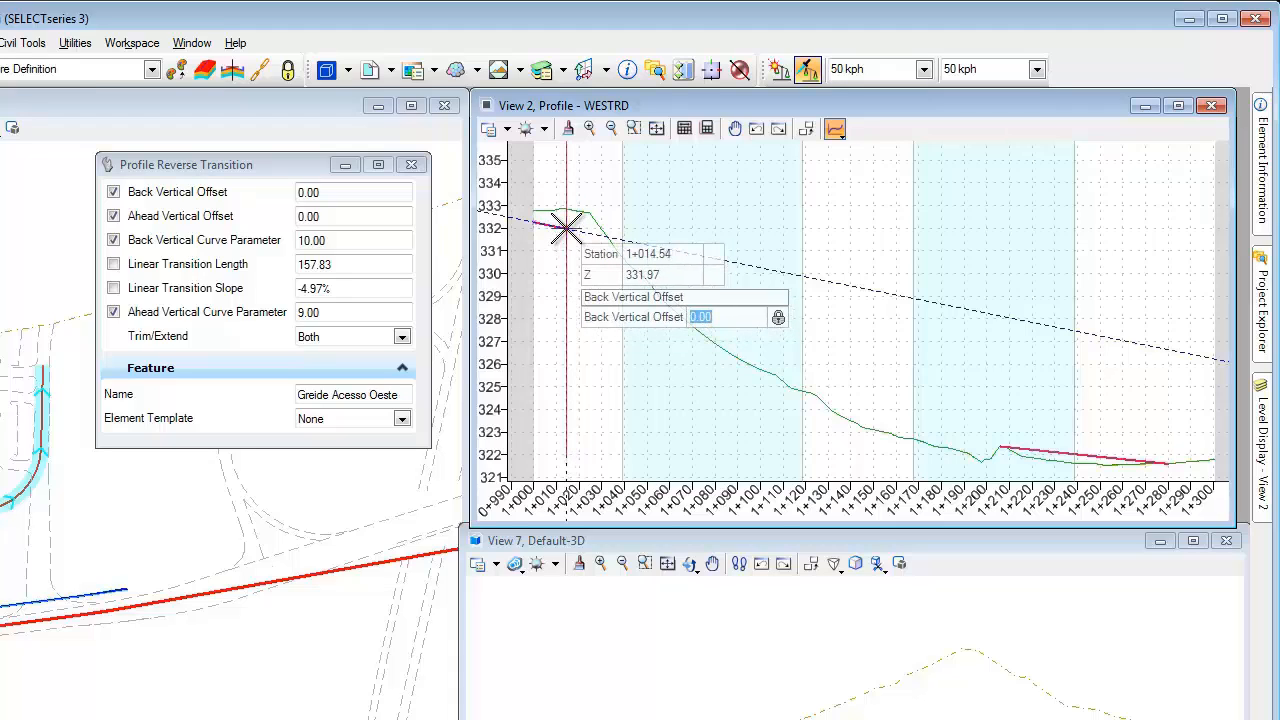
click(566, 227)
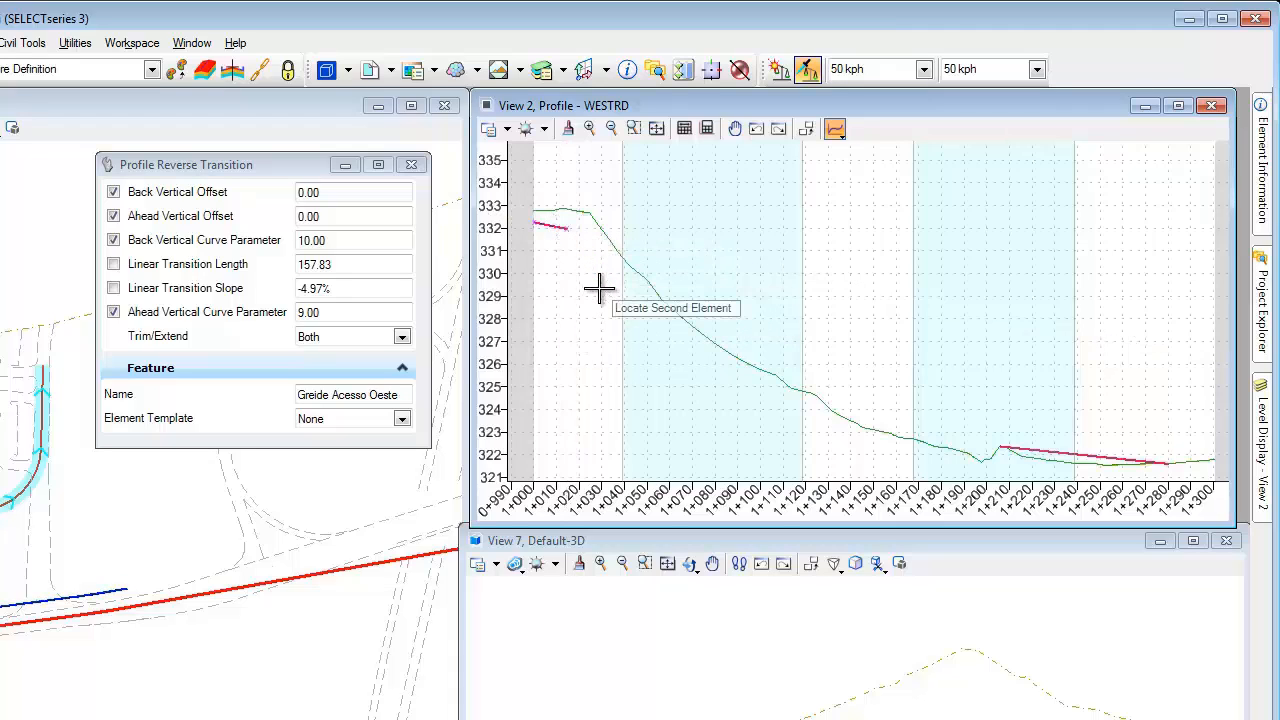
click(1037, 450)
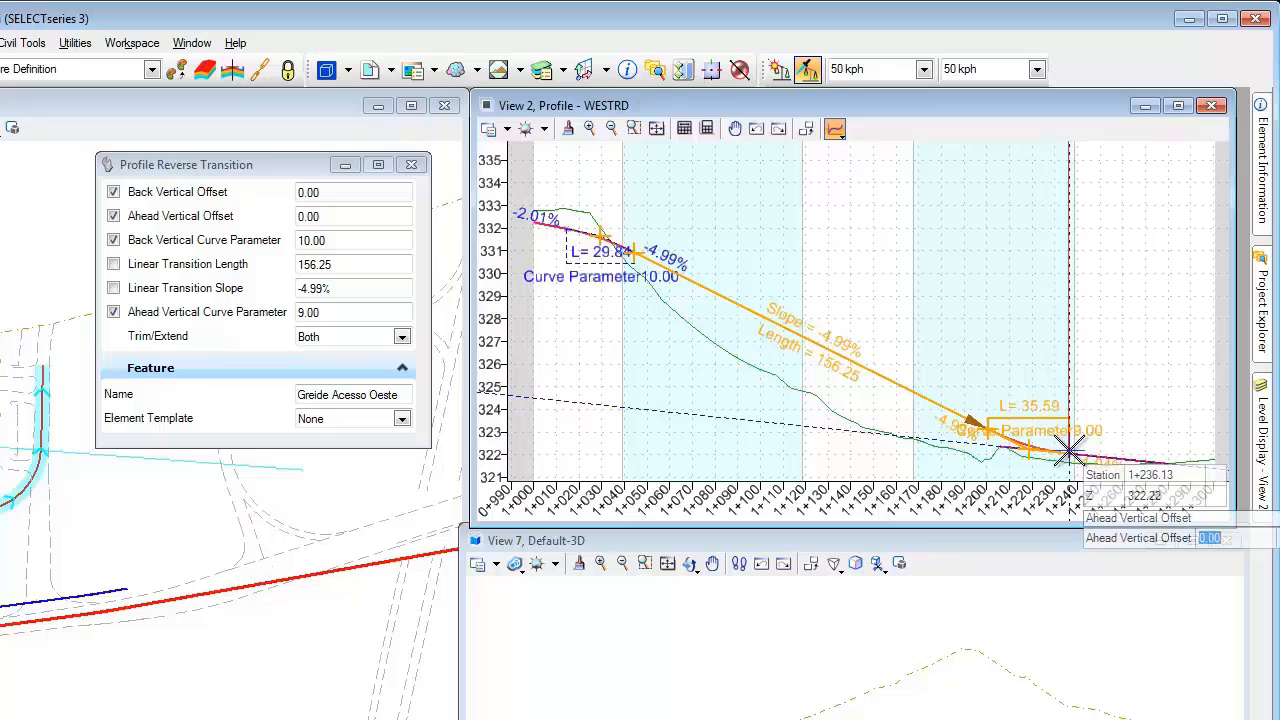
click(1068, 450)
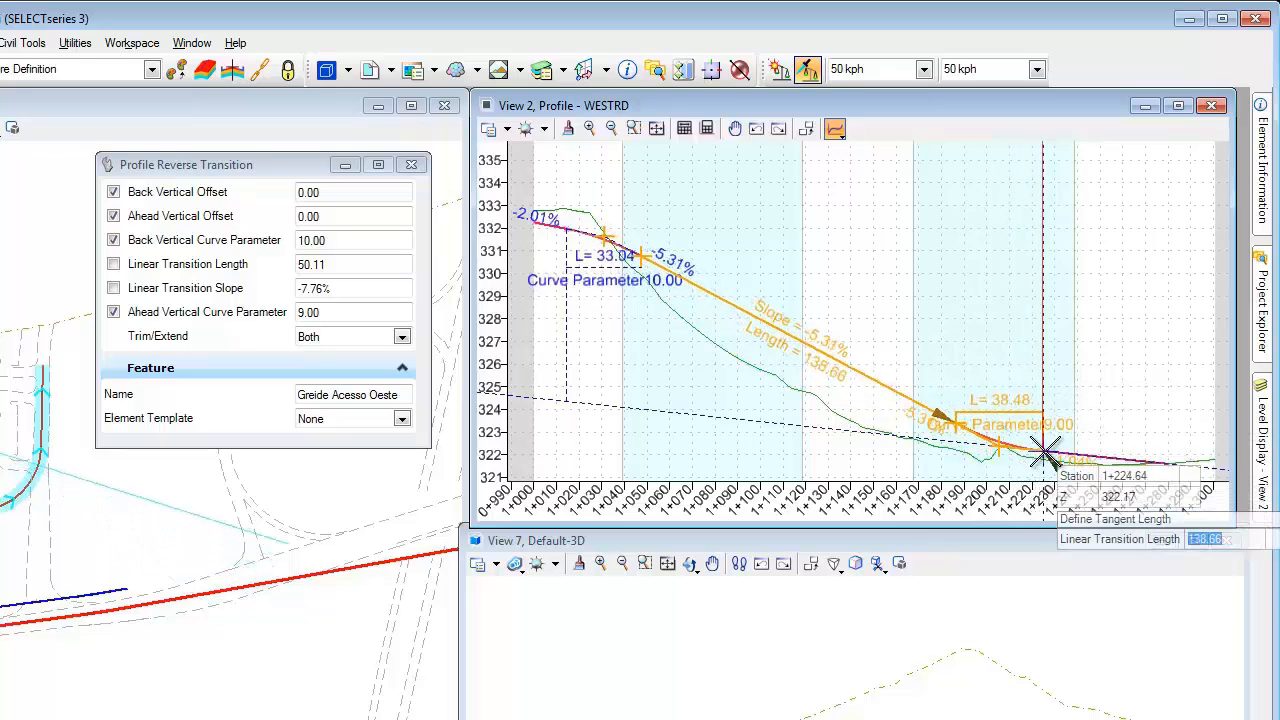
click(1045, 455)
click(1045, 455)
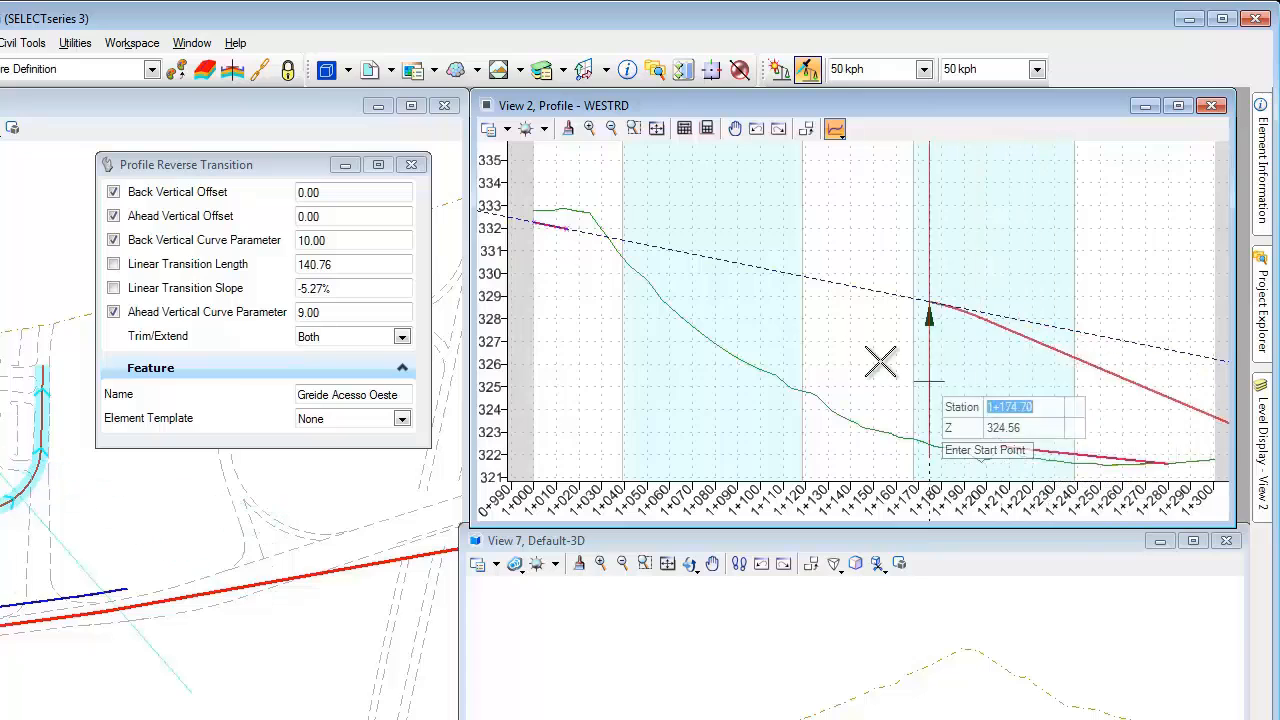
click(567, 230)
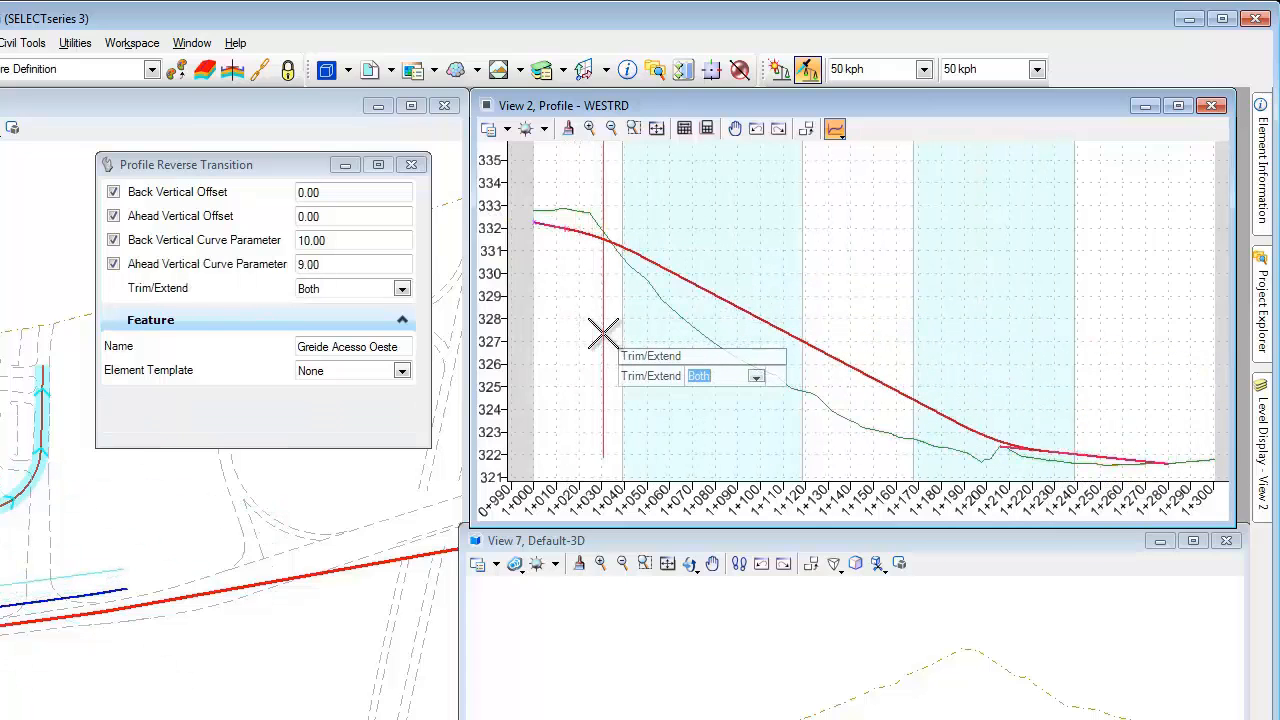
click(603, 335)
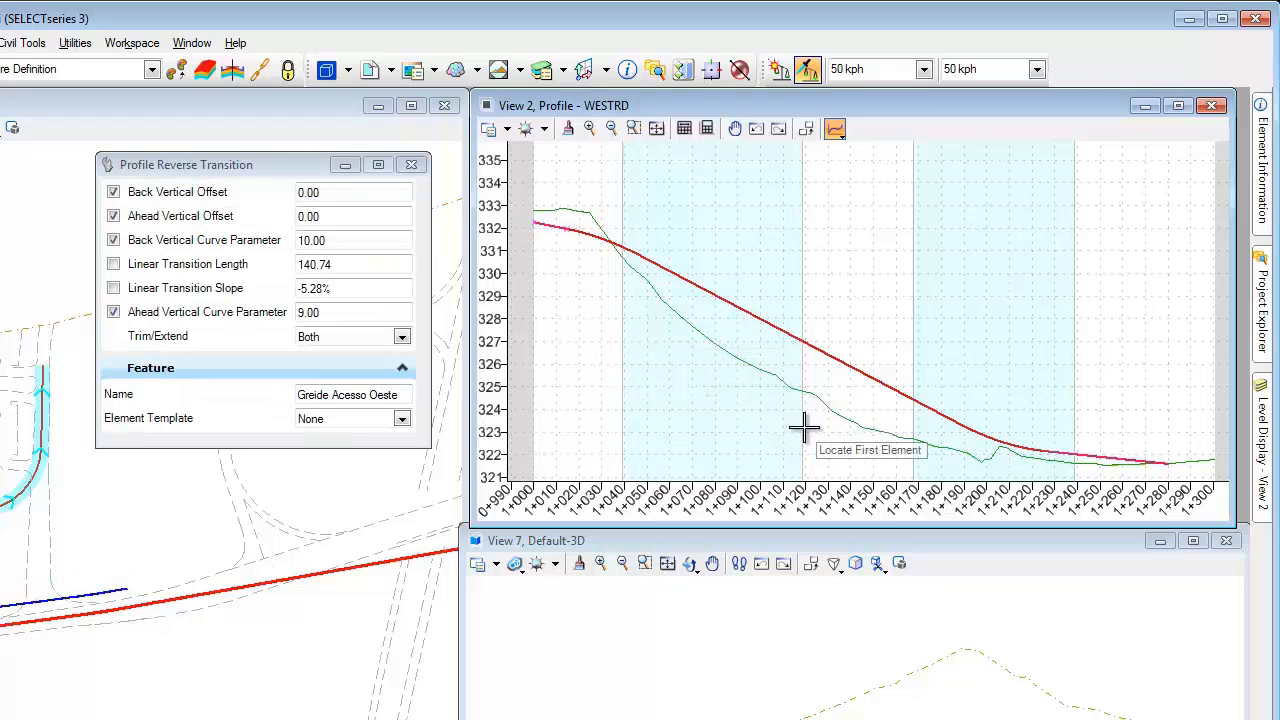
Draw a West Road Vert profile line from the existing grade's end at station 1+280.00 to the end of the WESTRD ground profile
middle_drag(1118, 368, 843, 380)
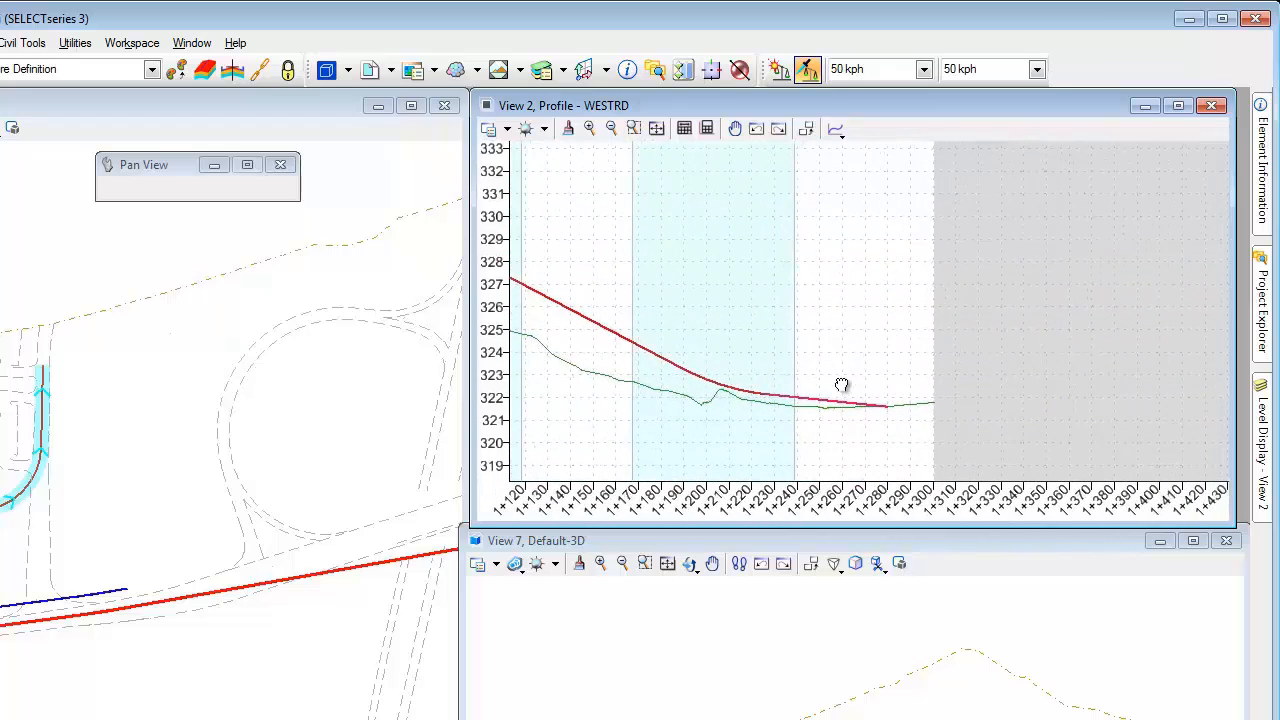
scroll(903, 400, up, 4)
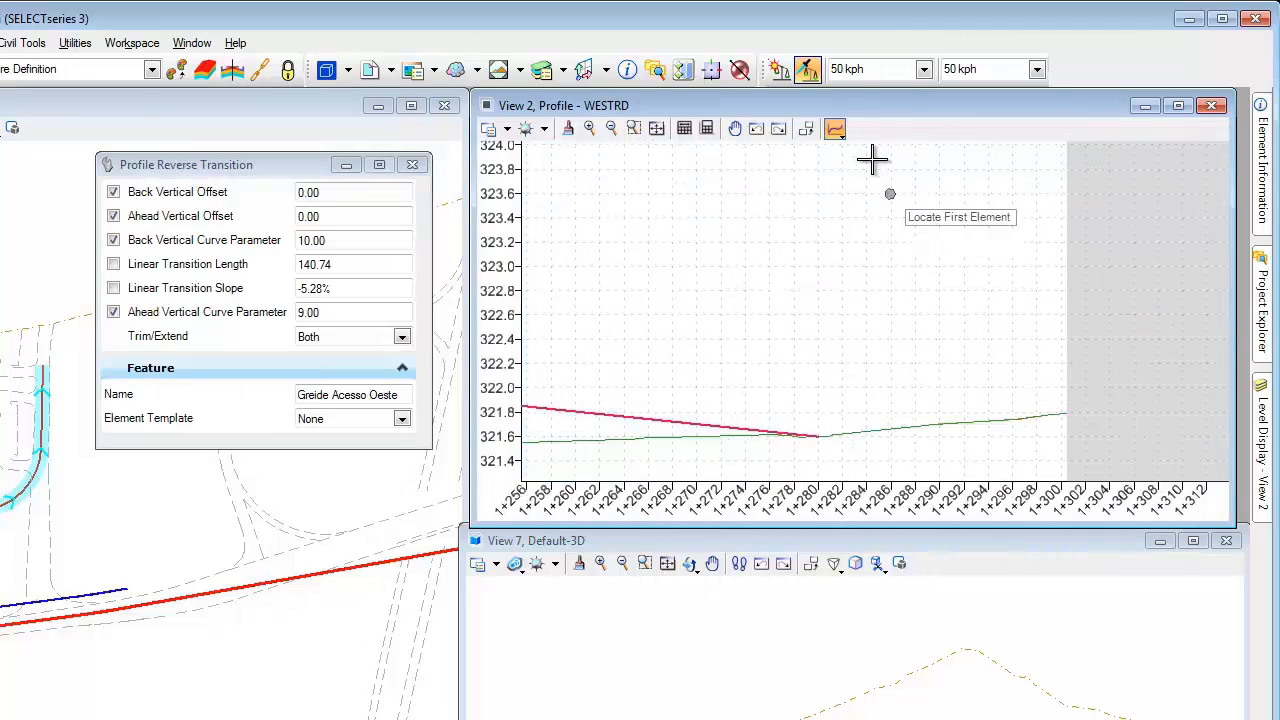
click(836, 129)
click(891, 172)
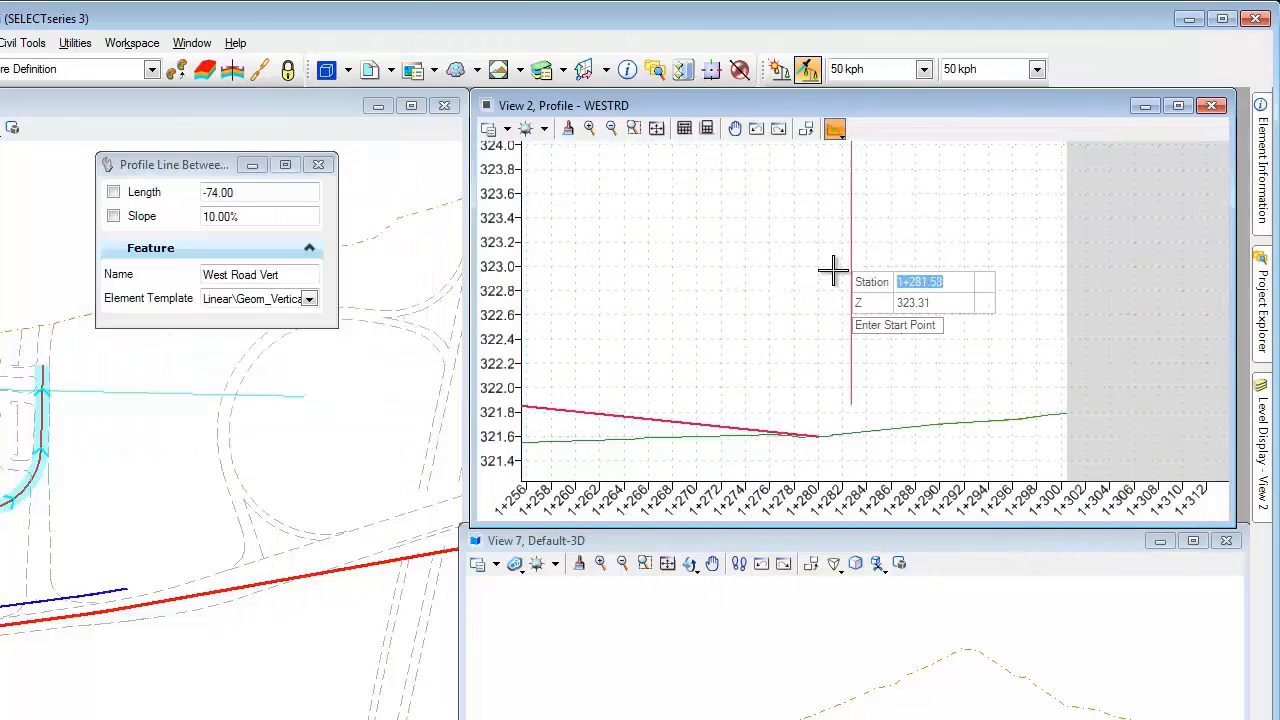
click(817, 435)
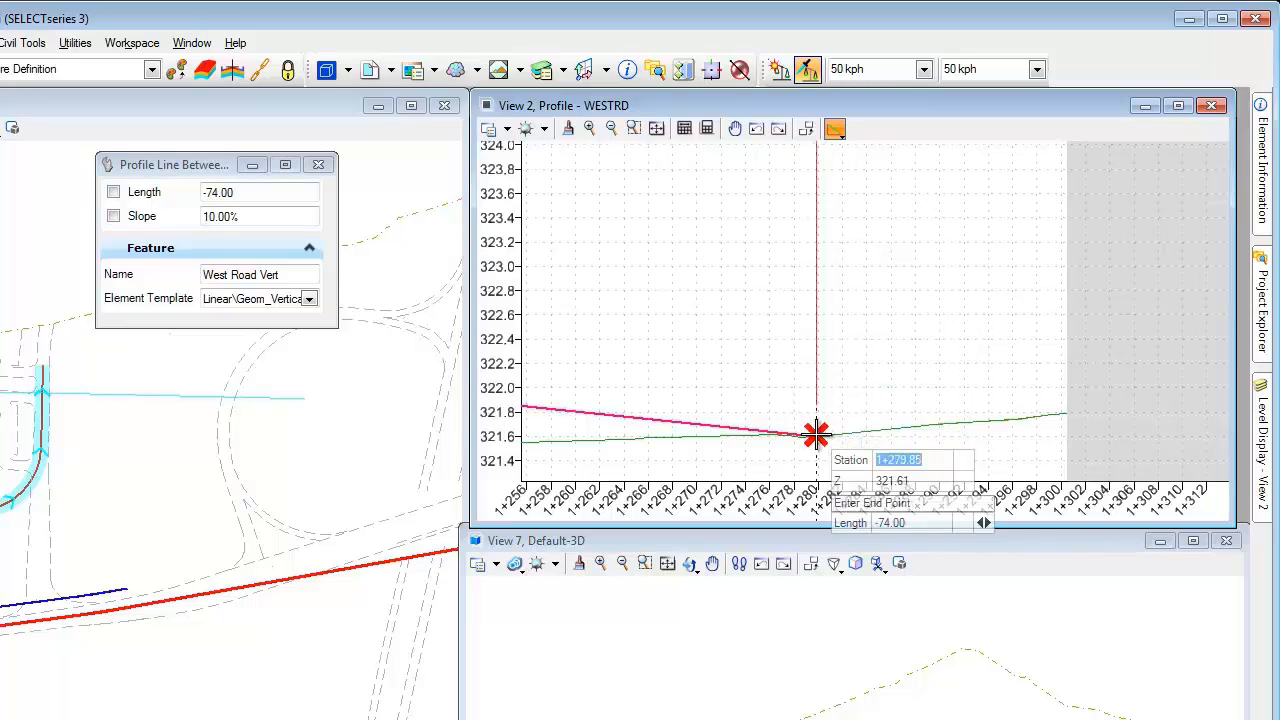
right_click(878, 401)
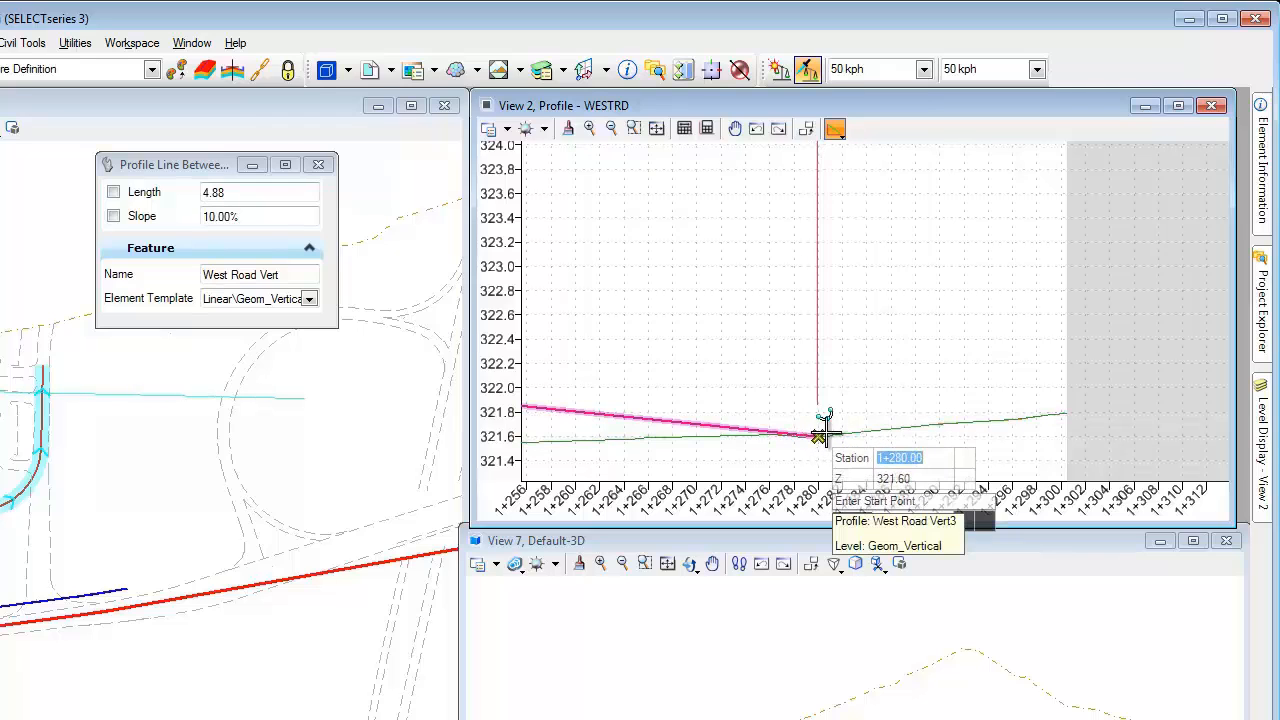
click(817, 435)
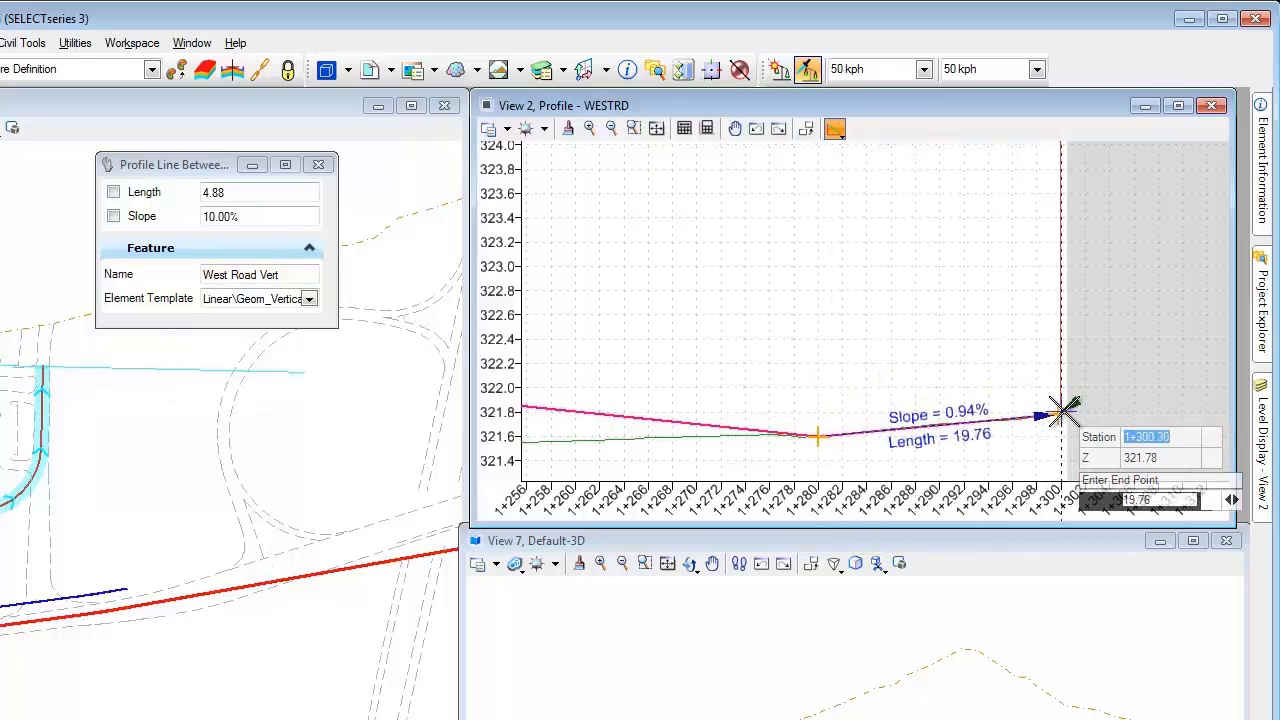
click(1064, 412)
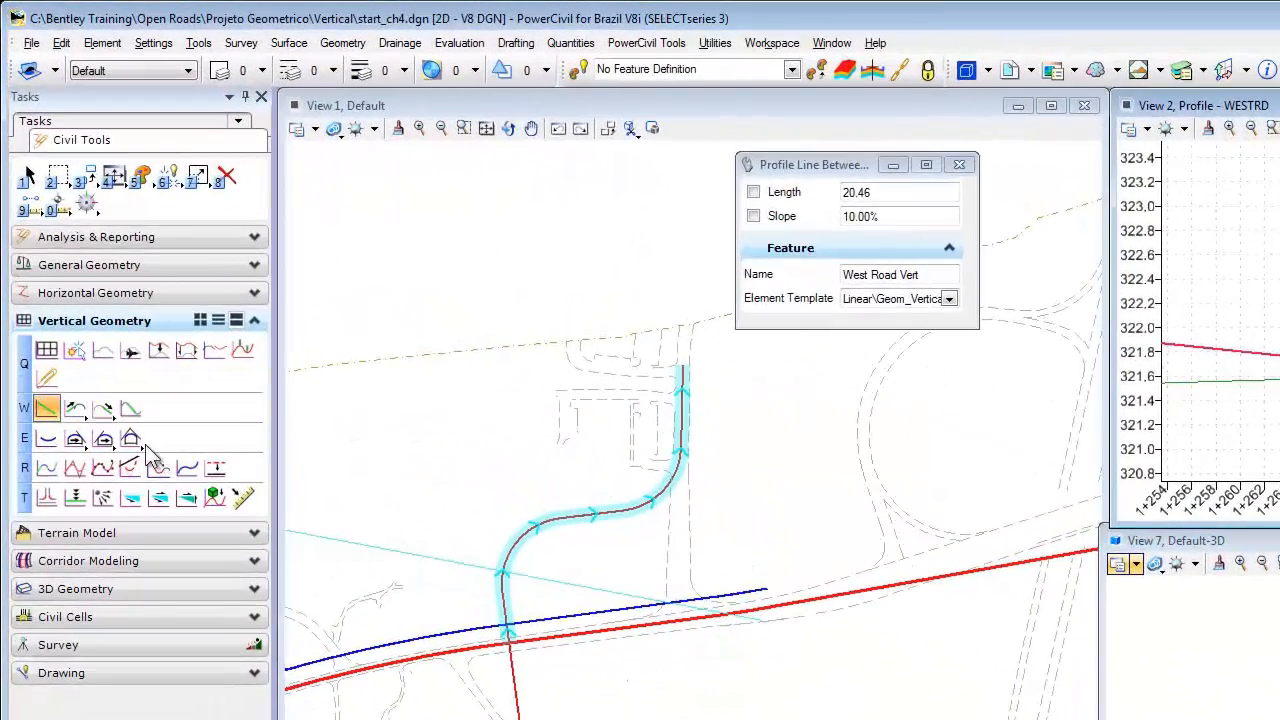
Insert a parabola with vertical curve parameter 9.00 between the two grades meeting at station 1+280.00, trimming both
click(130, 438)
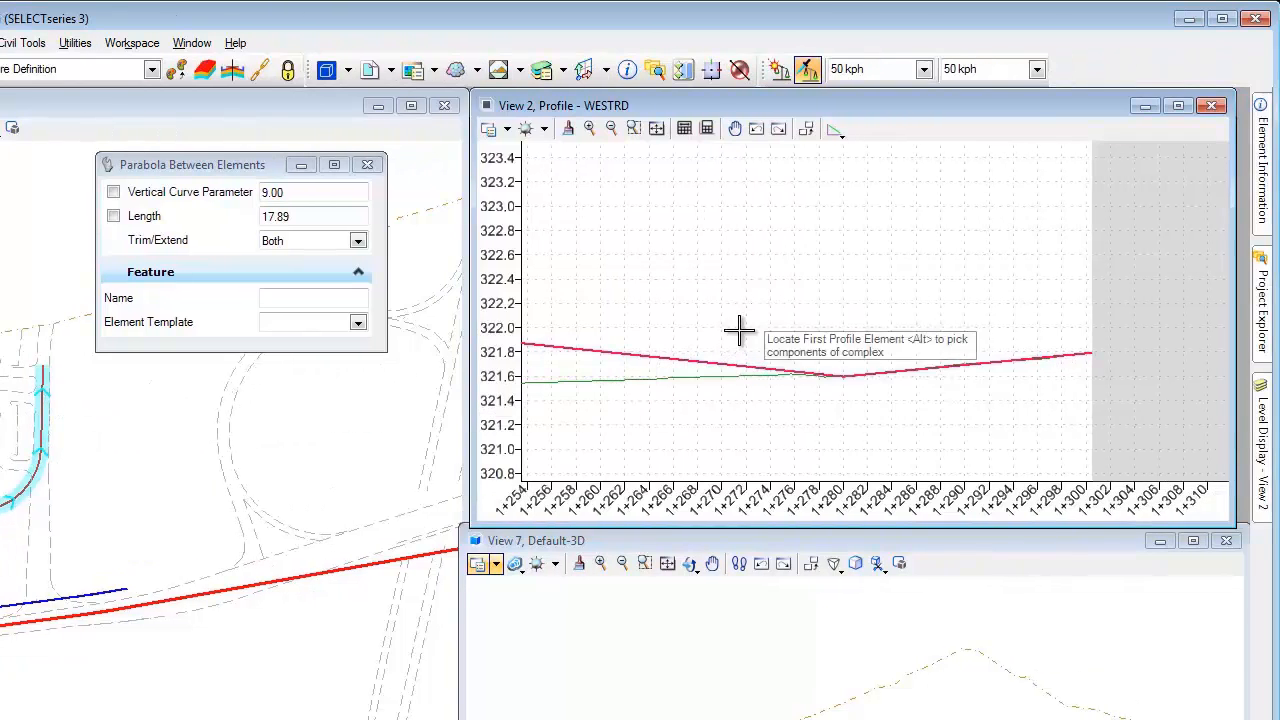
click(712, 362)
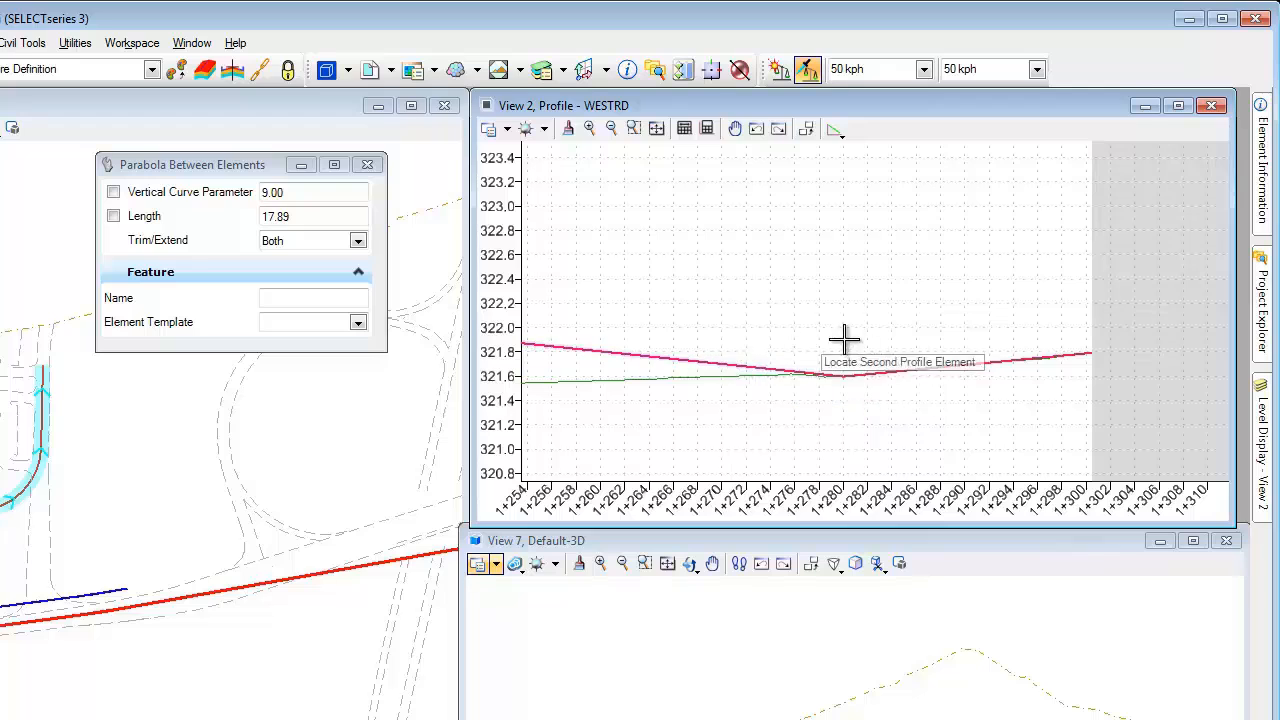
click(924, 368)
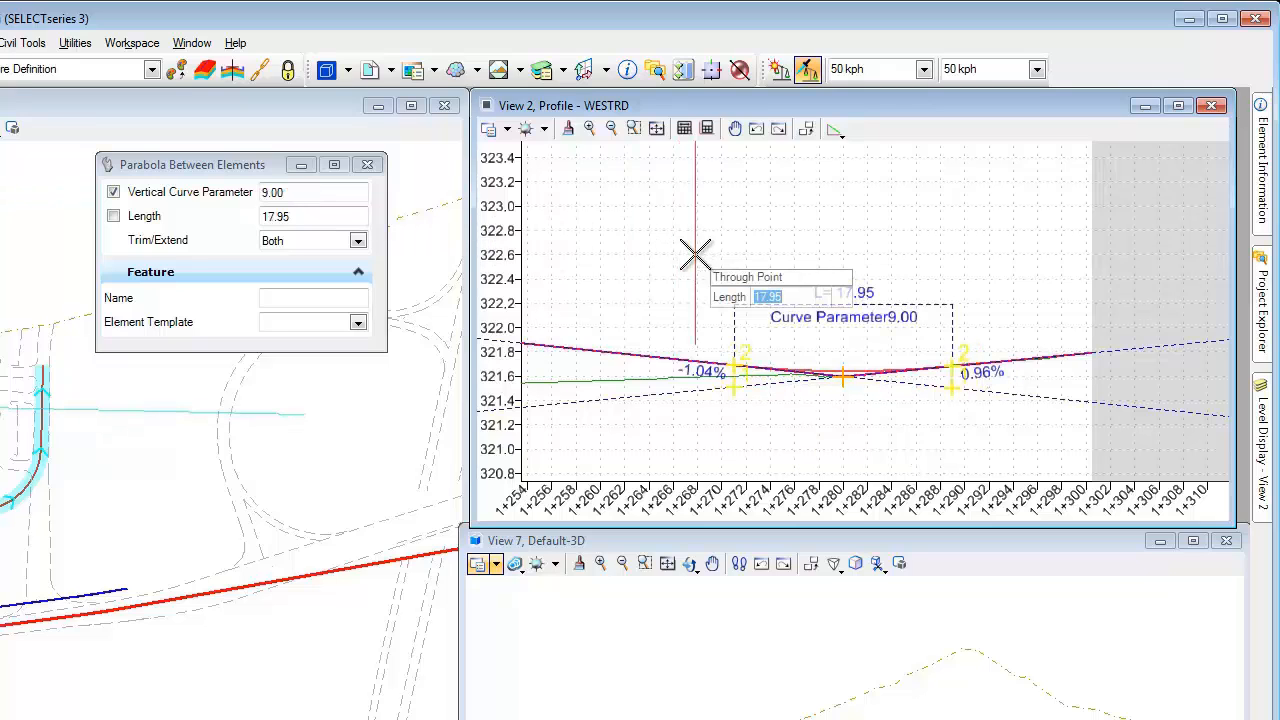
click(941, 244)
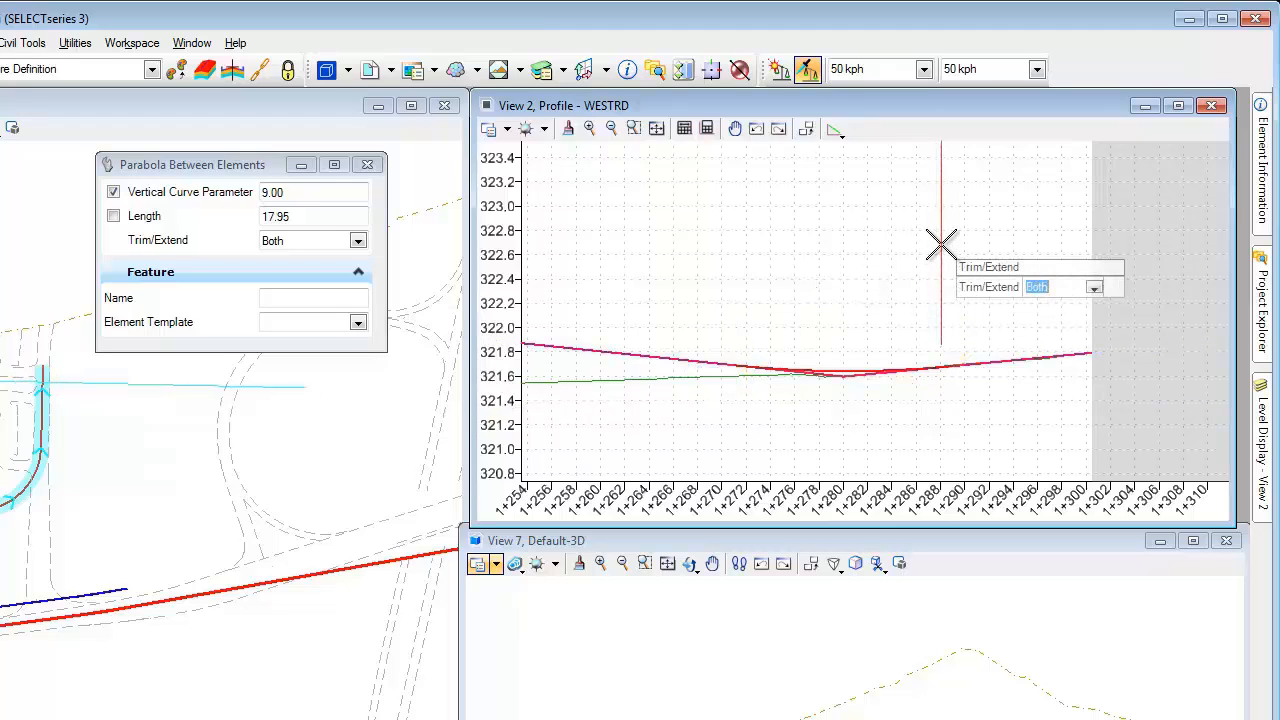
click(941, 244)
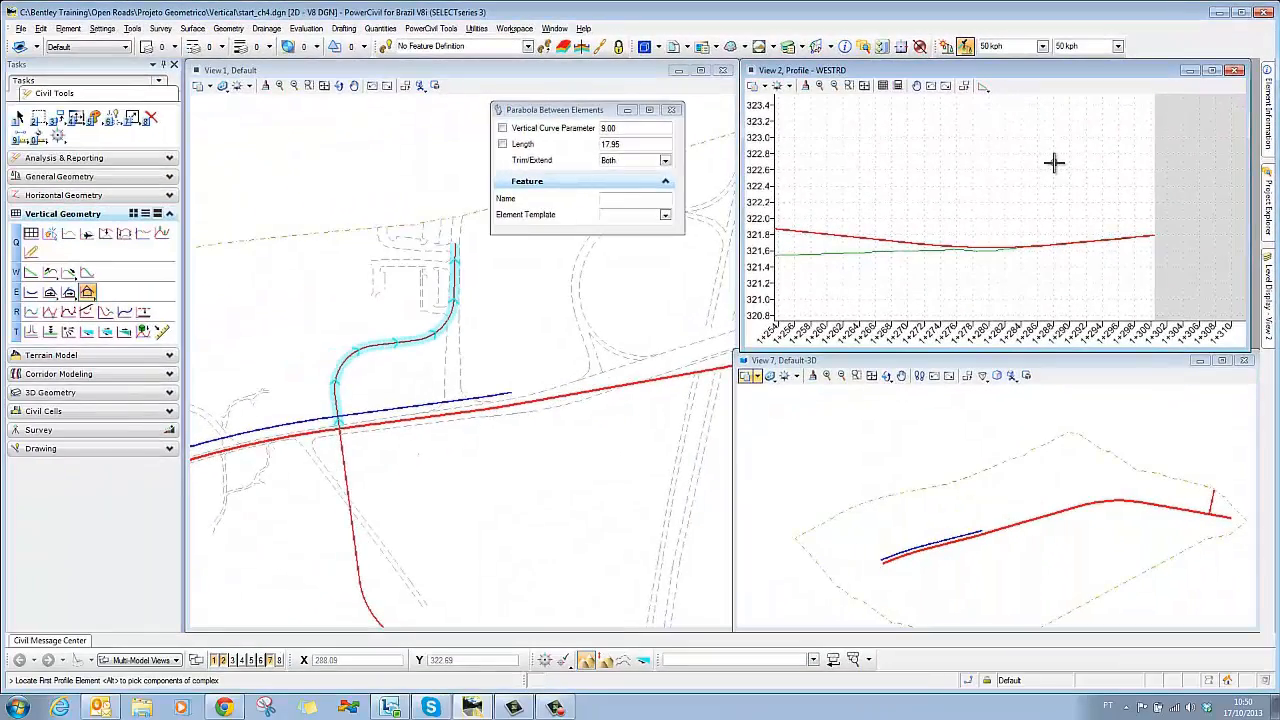
Combine the WESTRD profile pieces automatically into a complex element named Greide Acesso Oeste and select the resulting profile
click(864, 86)
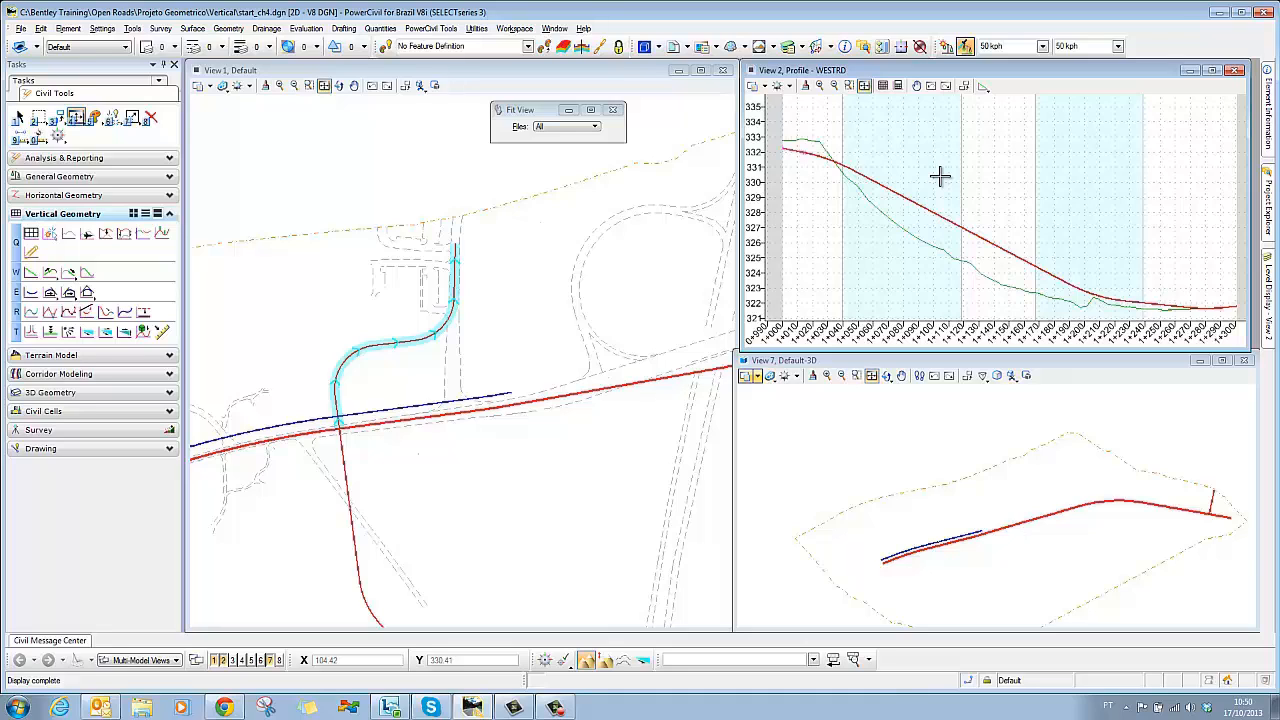
click(32, 313)
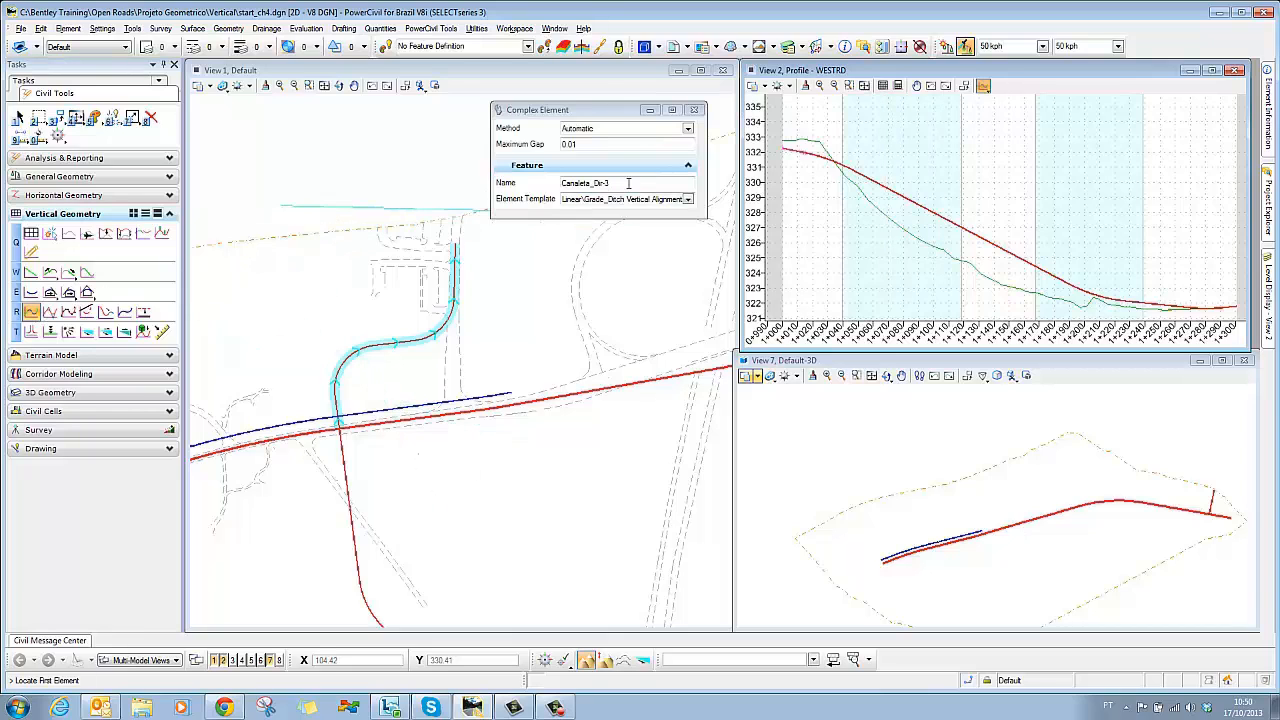
drag(628, 183, 552, 183)
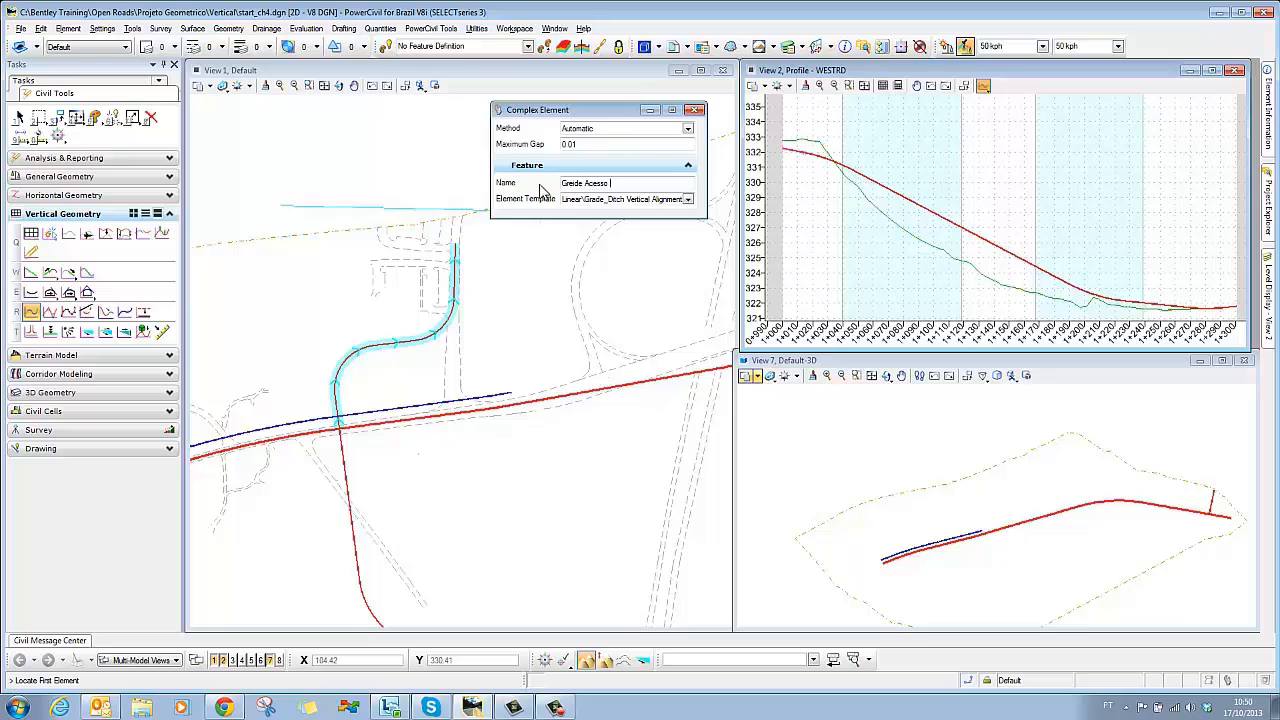
key(Tab)
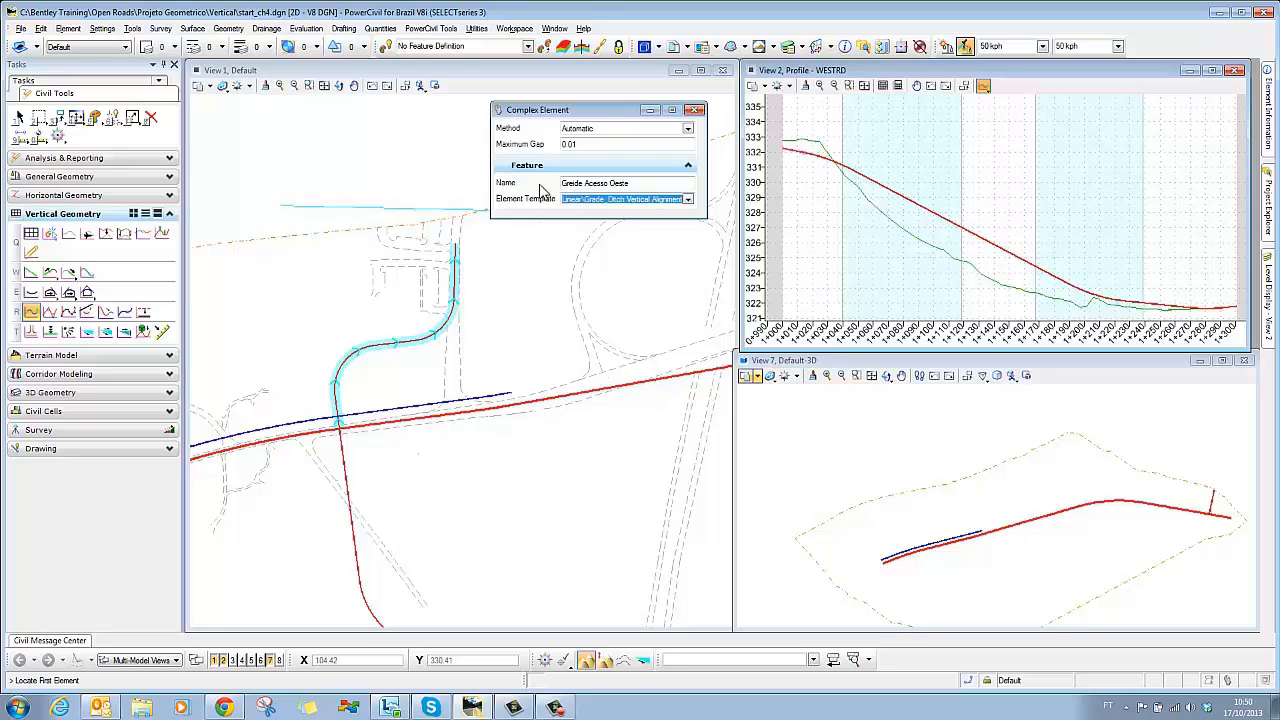
click(791, 150)
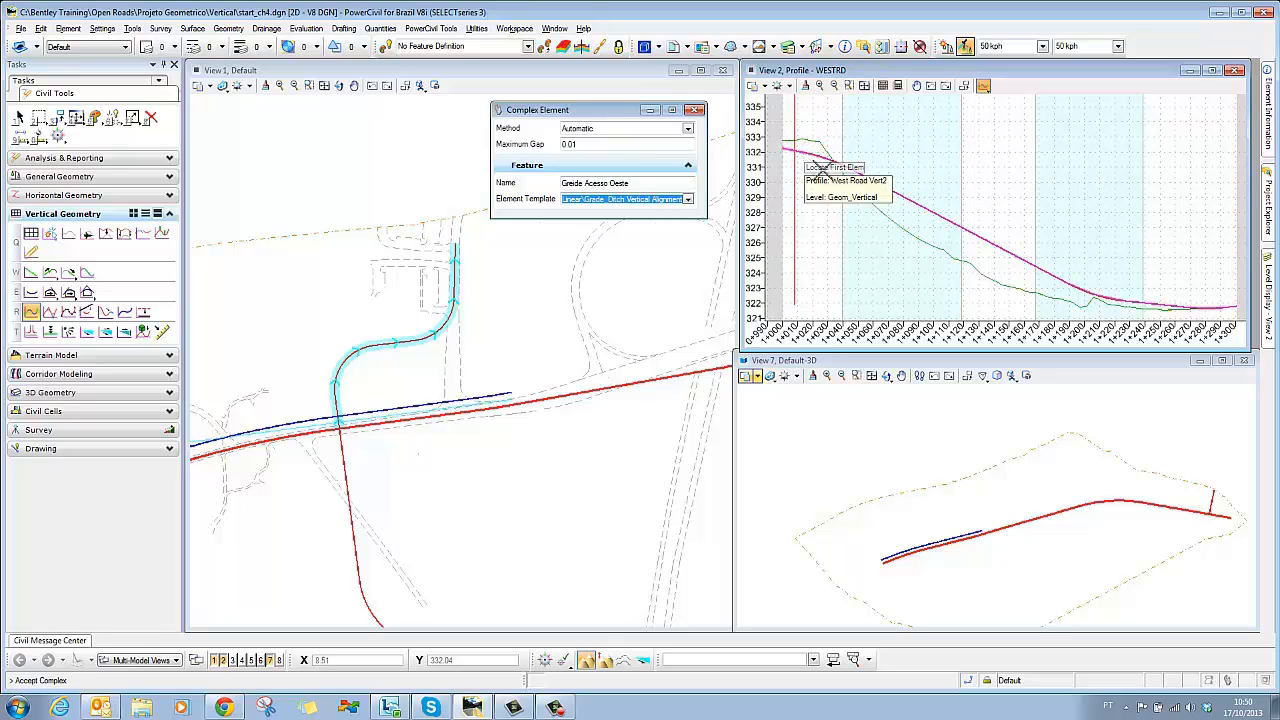
click(889, 252)
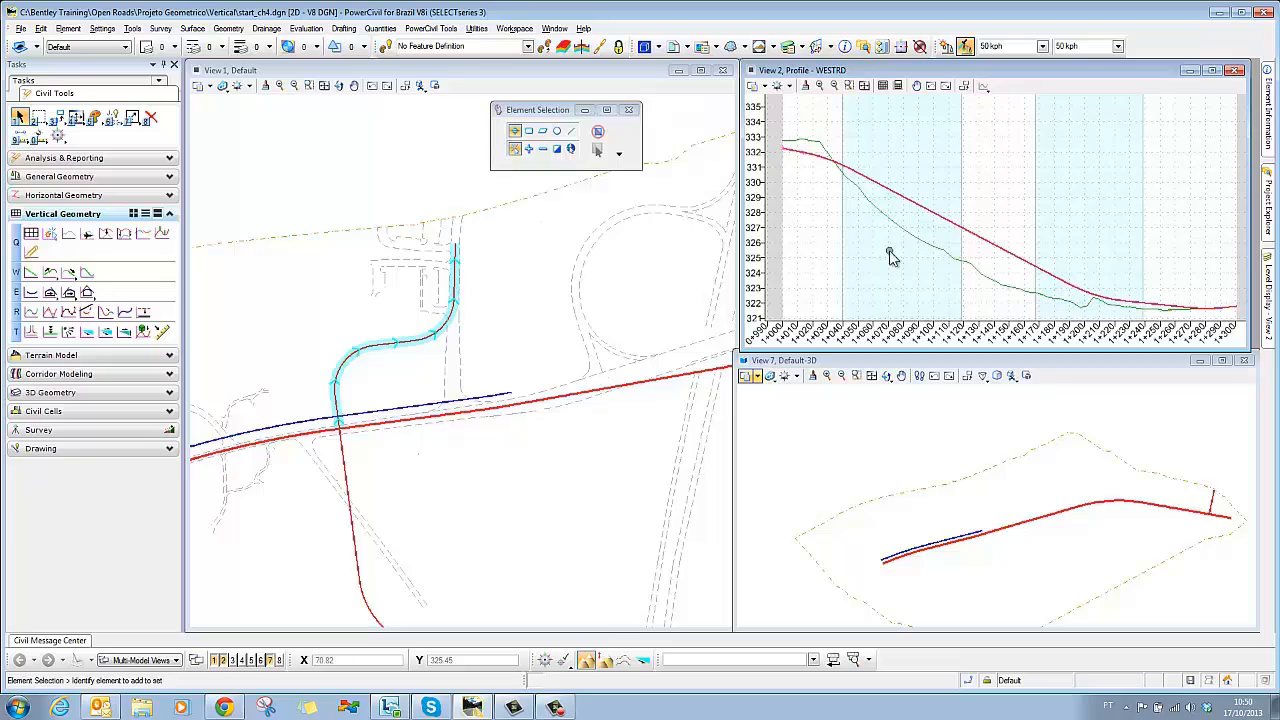
click(914, 206)
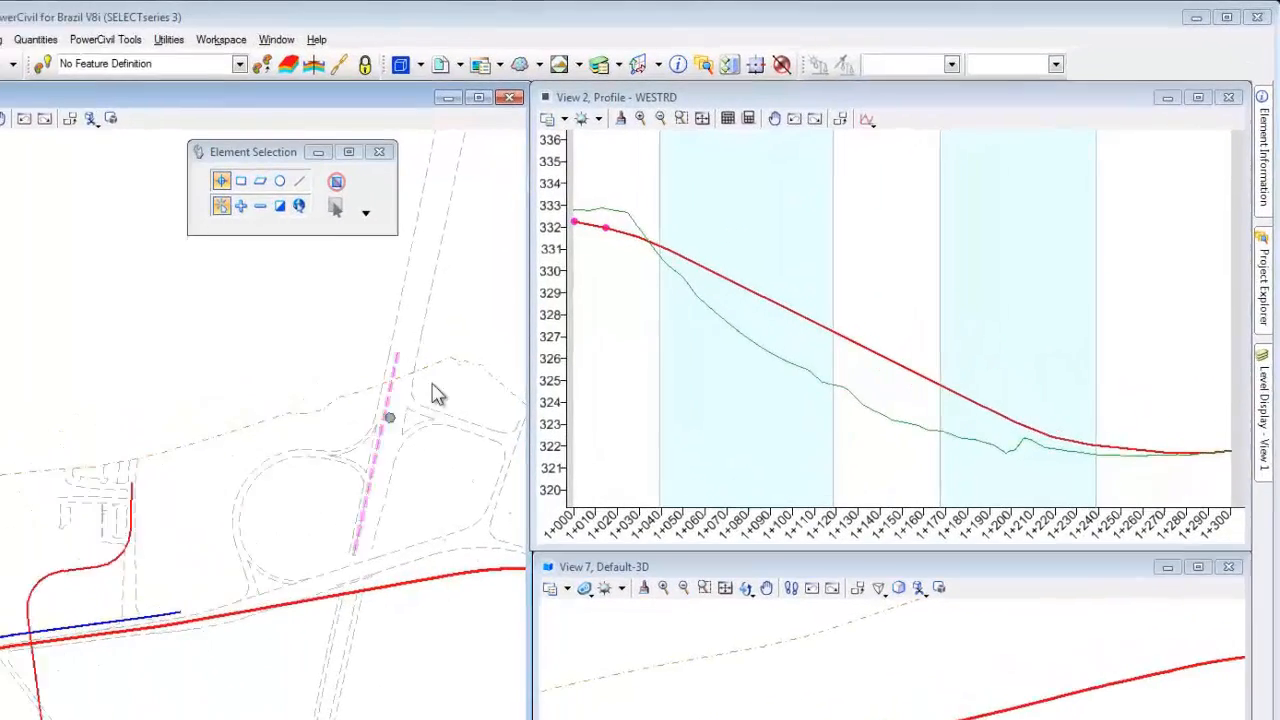
Choose the 50 kph active design standard and turn on its use for new geometry
click(931, 69)
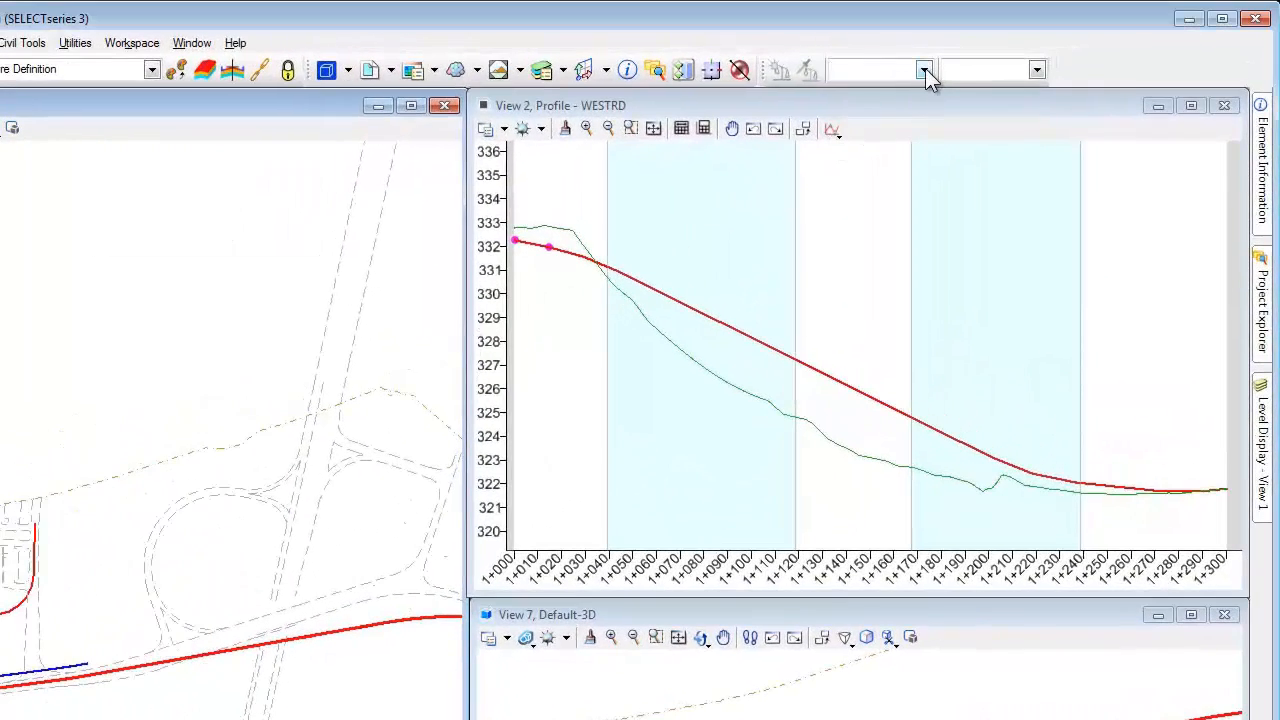
click(924, 70)
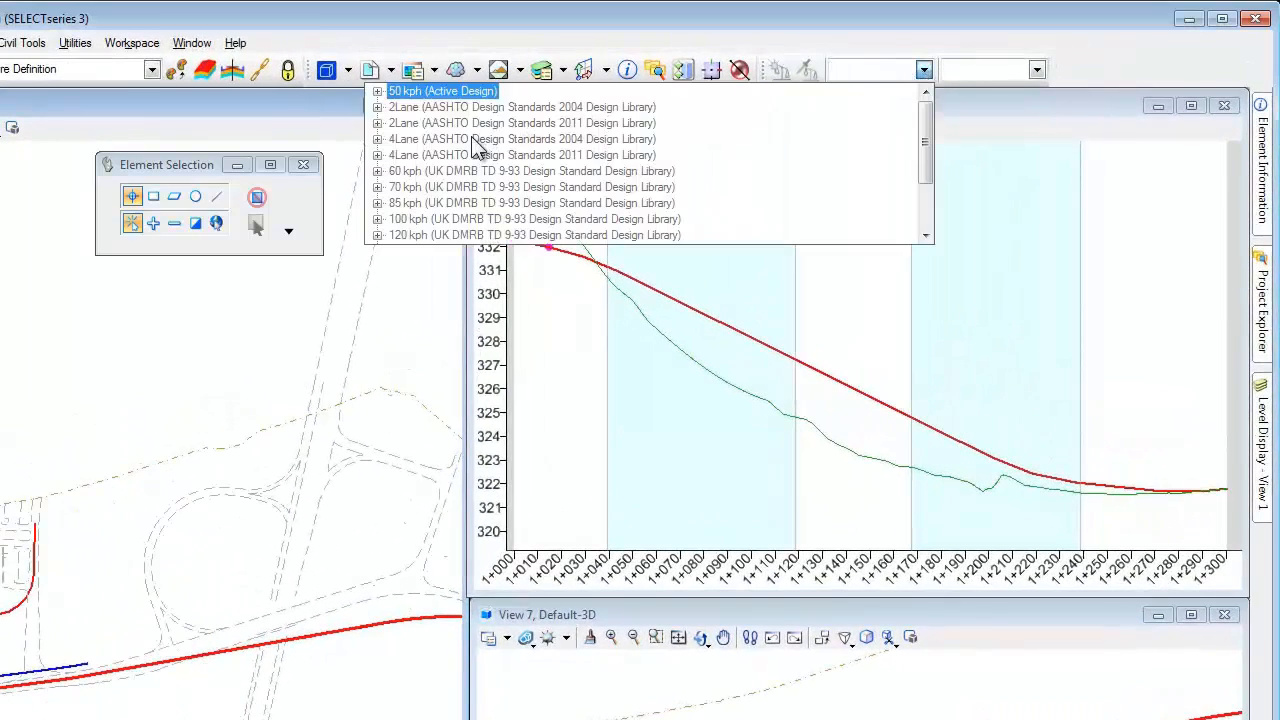
click(410, 92)
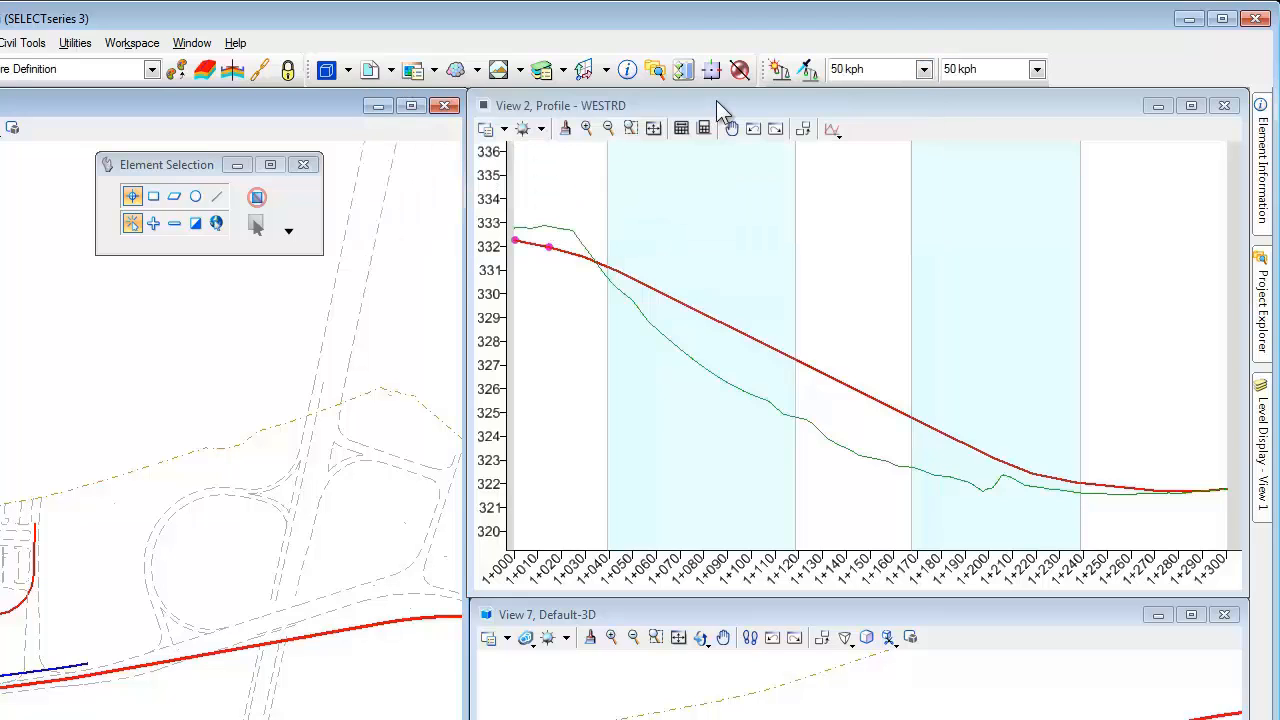
click(810, 70)
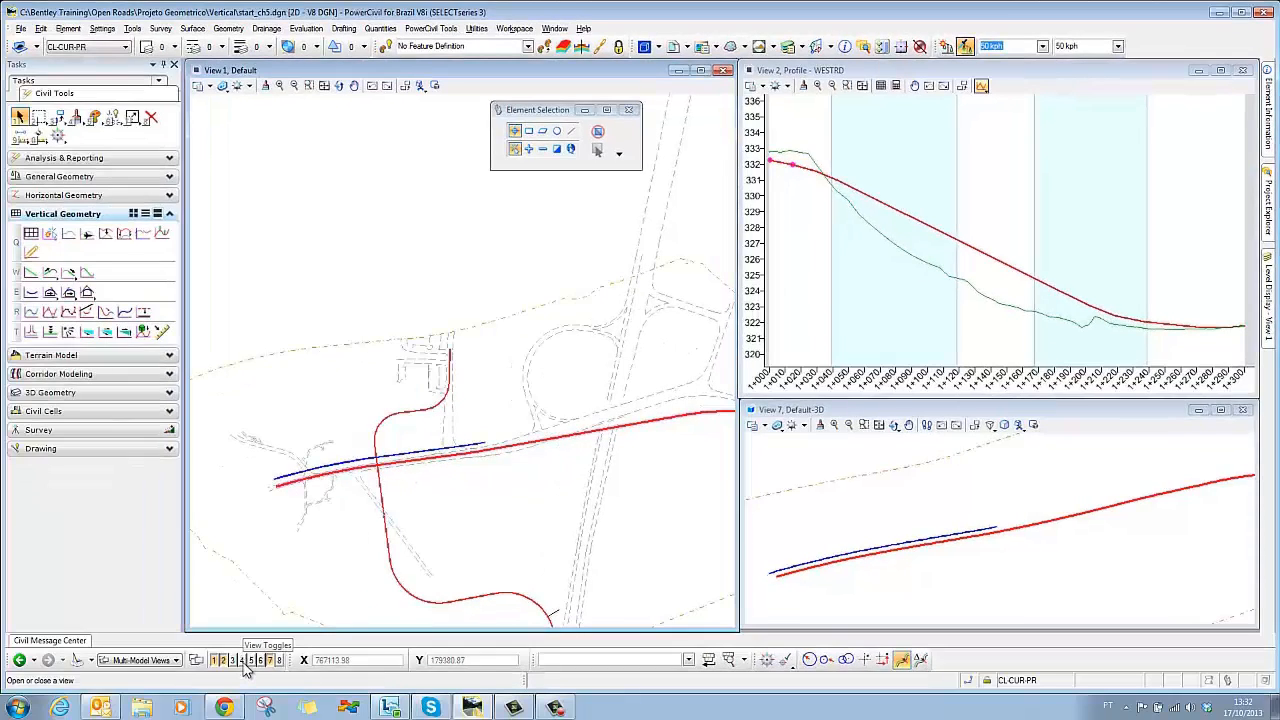
Open the SWRAMP profile in View 4, widen its window across the workspace and fit the profile
click(241, 660)
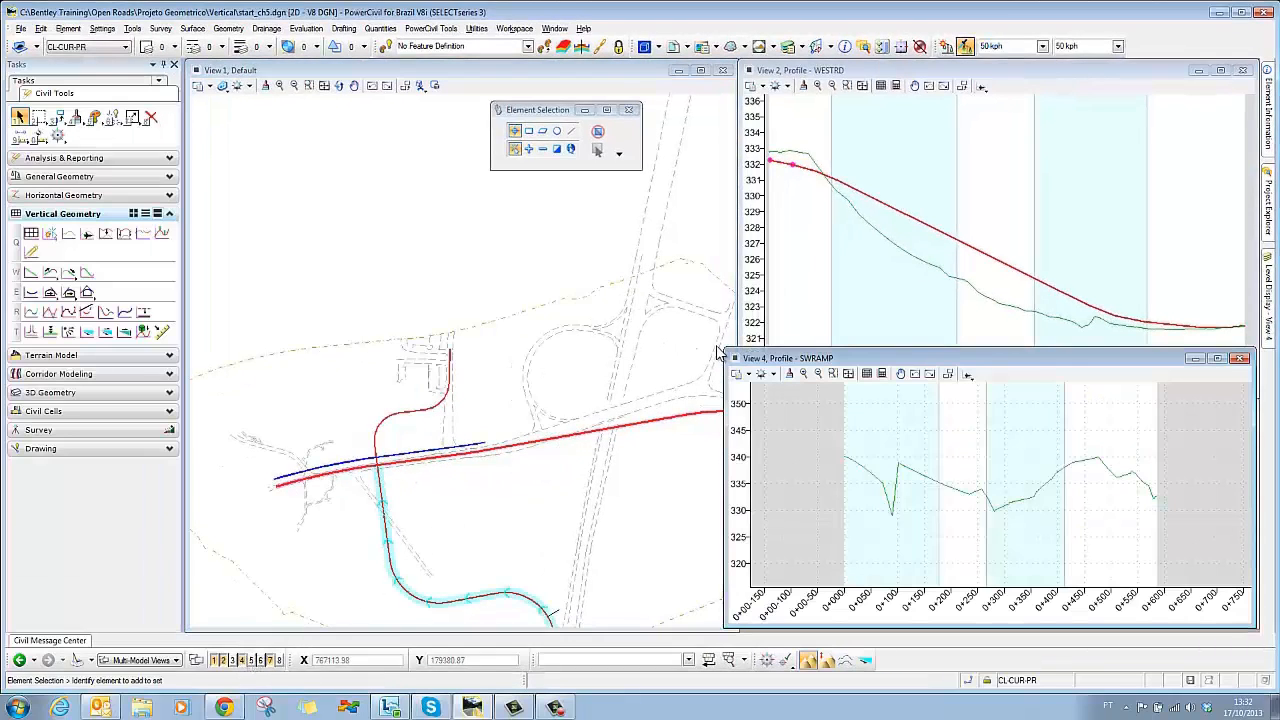
drag(725, 352, 190, 336)
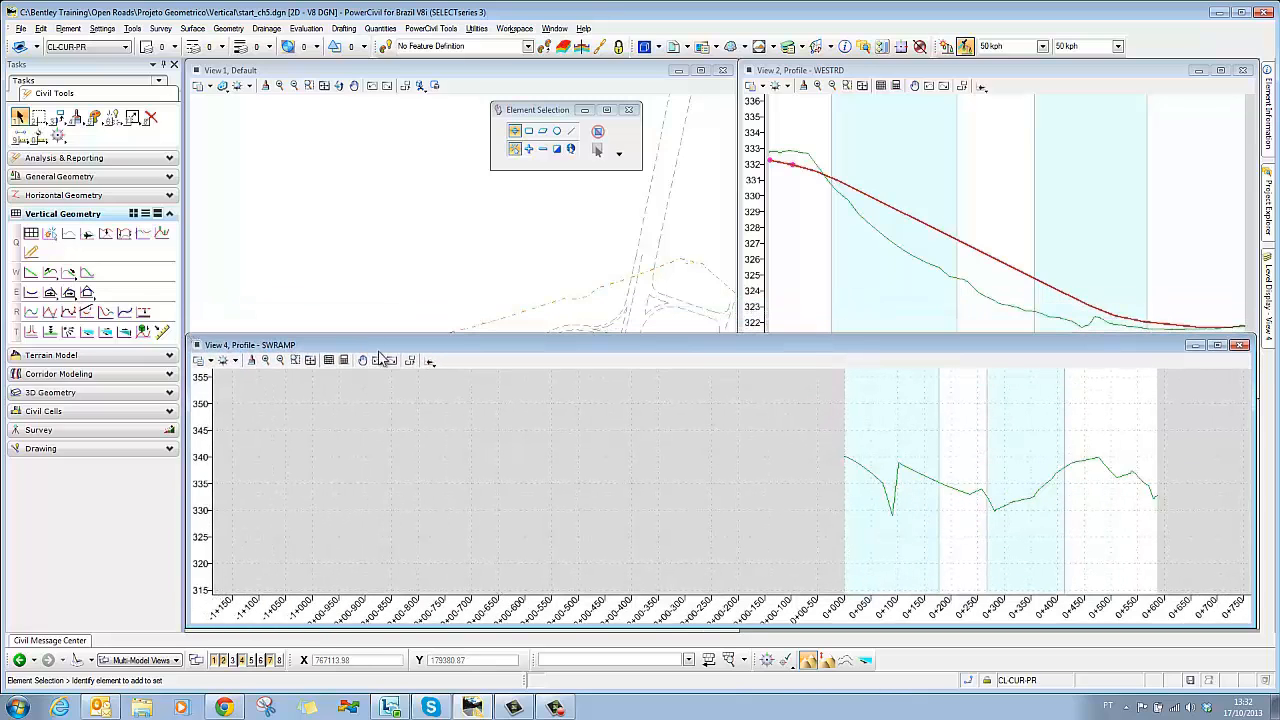
click(310, 360)
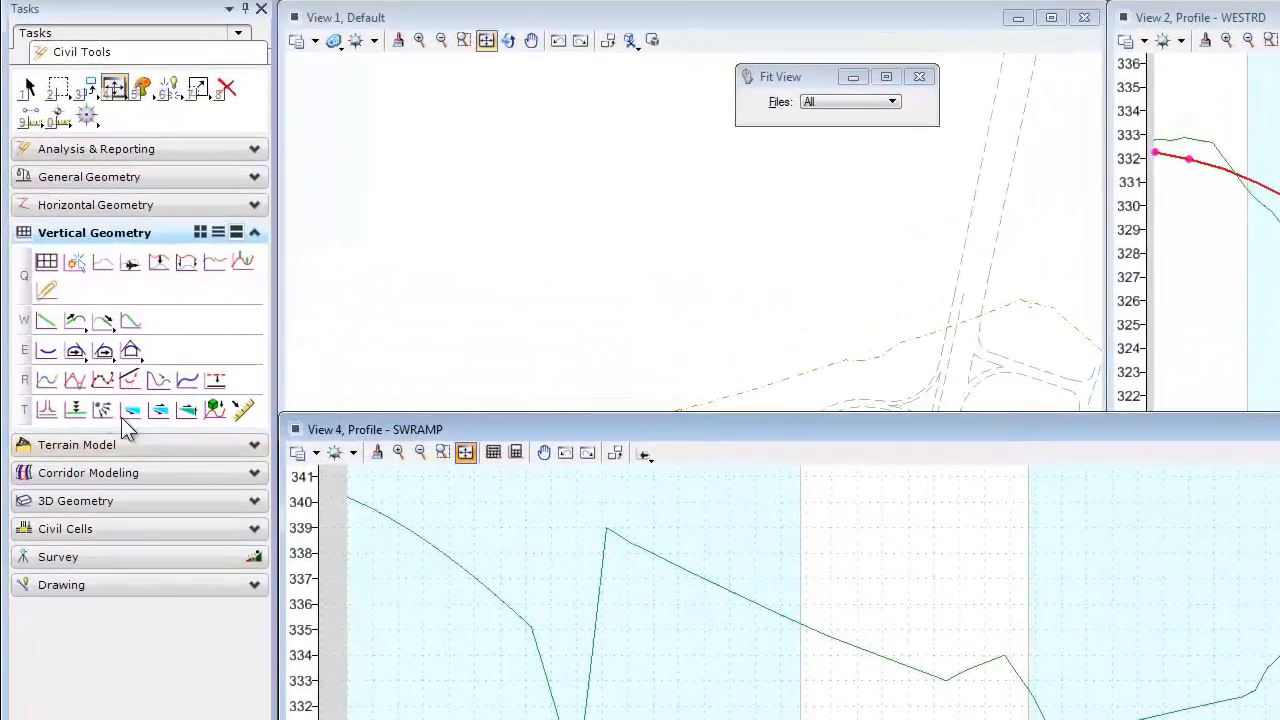
Start a complex profile by PI in SWRAMP, enable Civil AccuDraw on a floating toolbar, and place the first PI at the ground line's start
click(74, 380)
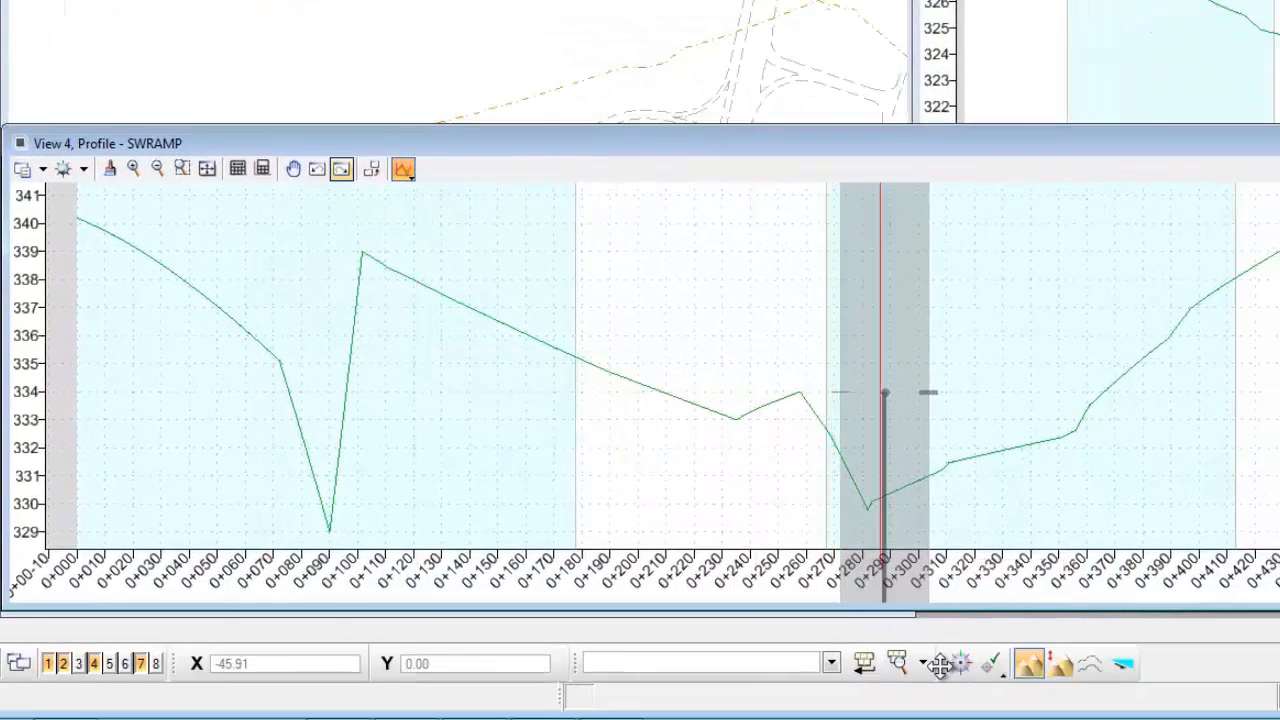
drag(940, 665, 123, 35)
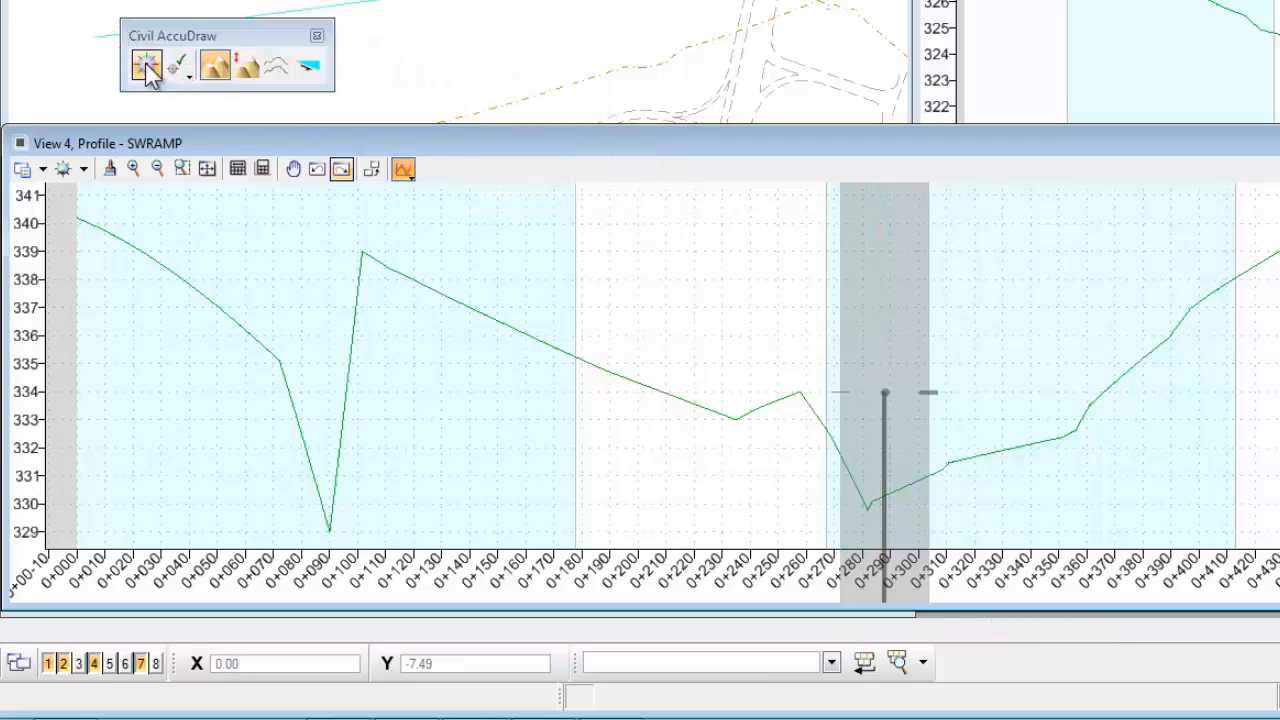
click(146, 66)
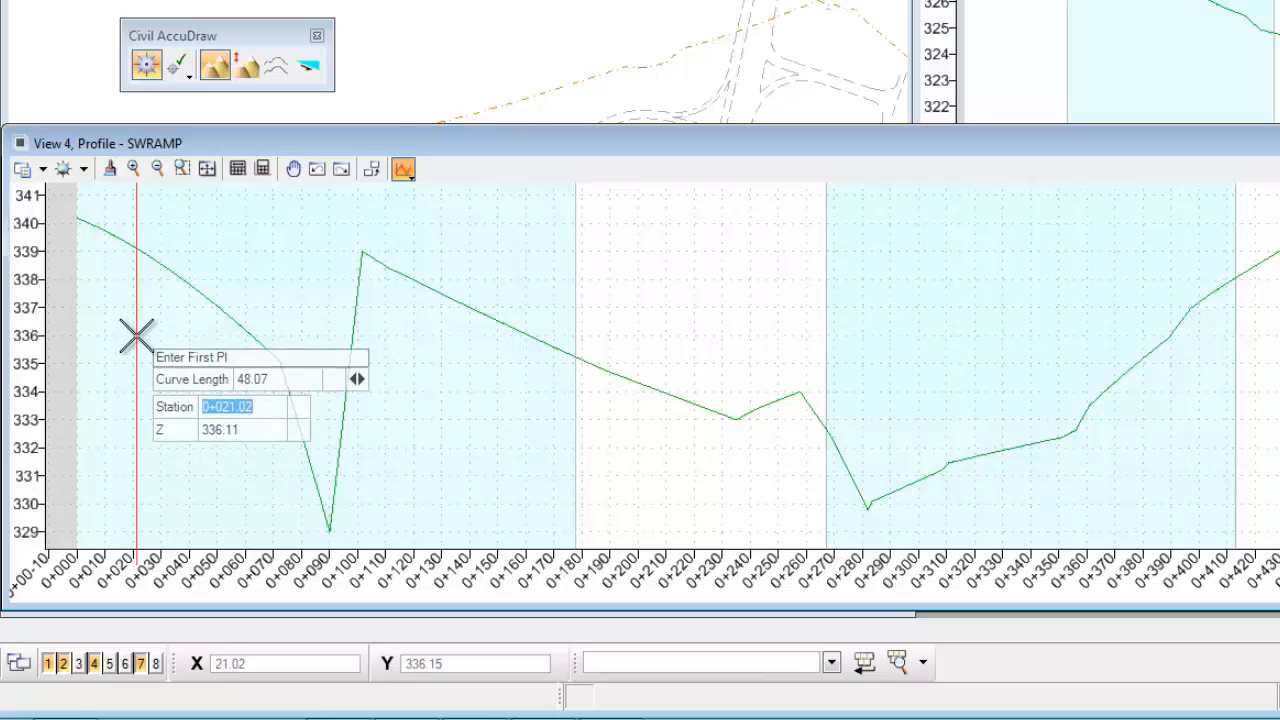
click(76, 218)
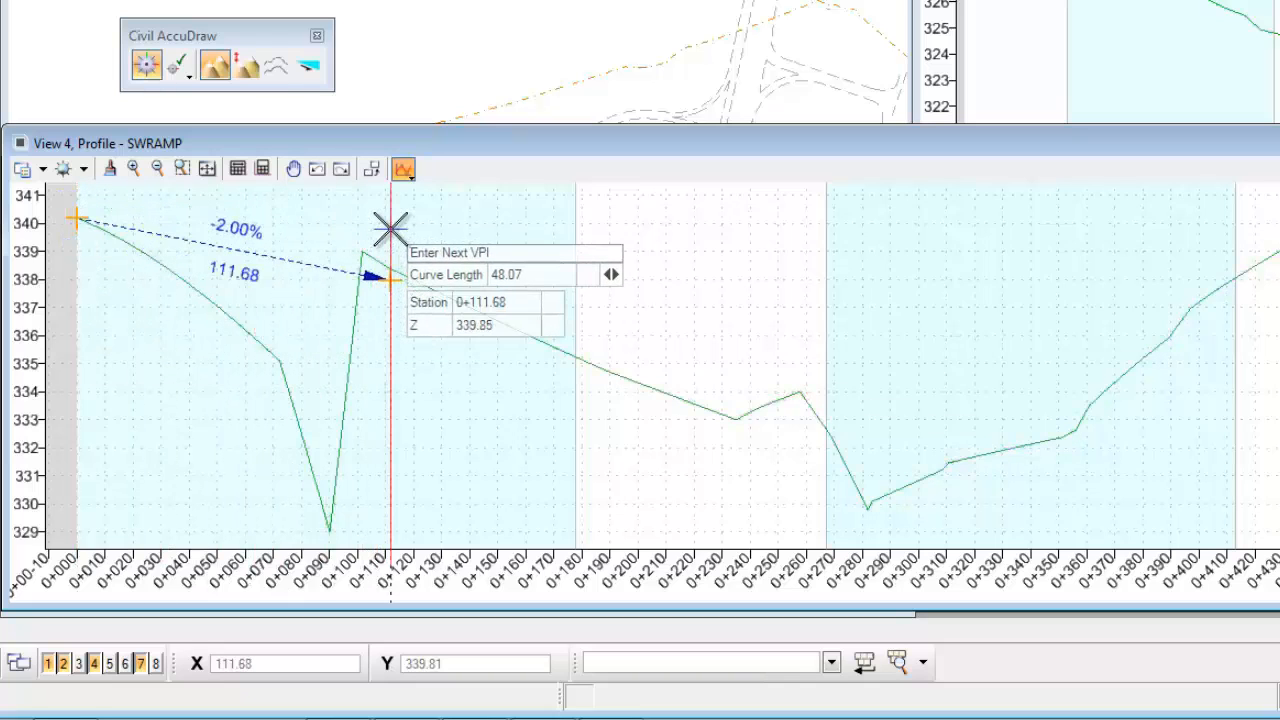
Place the next VPI at station 0+100.00 with a slope of -2.00%
key(Home)
key(Right)
key(Right)
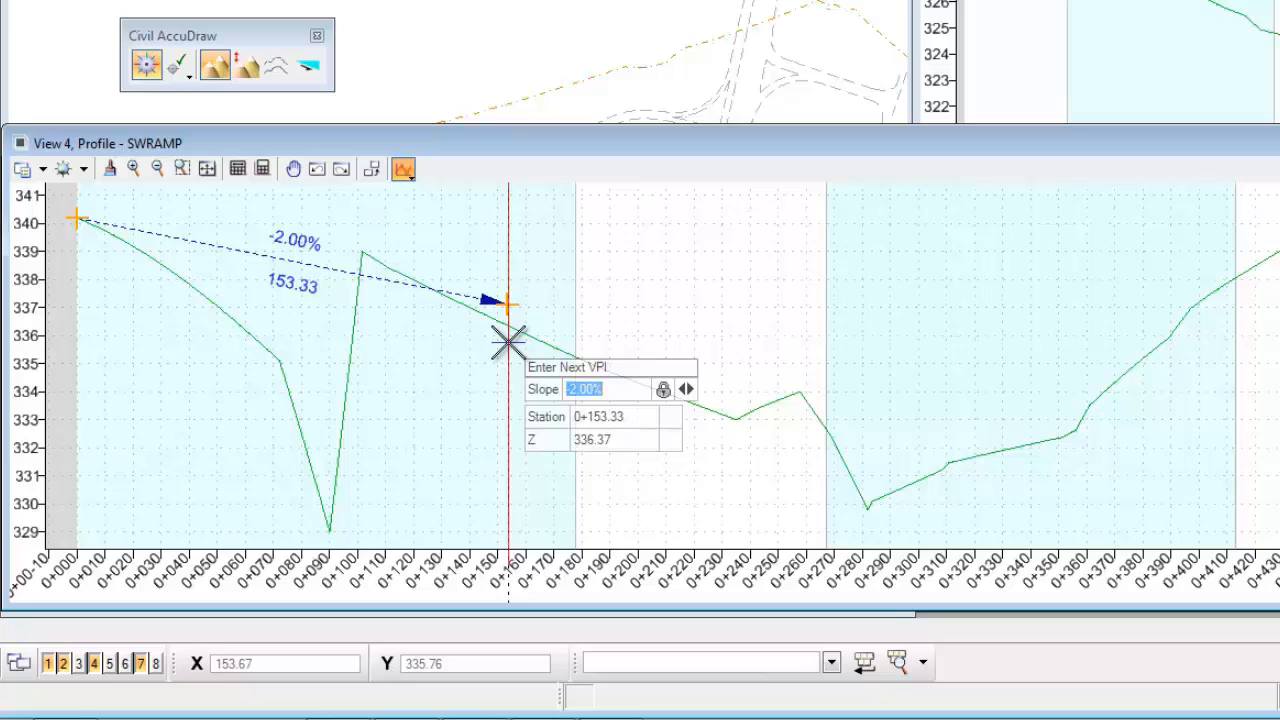
key(End)
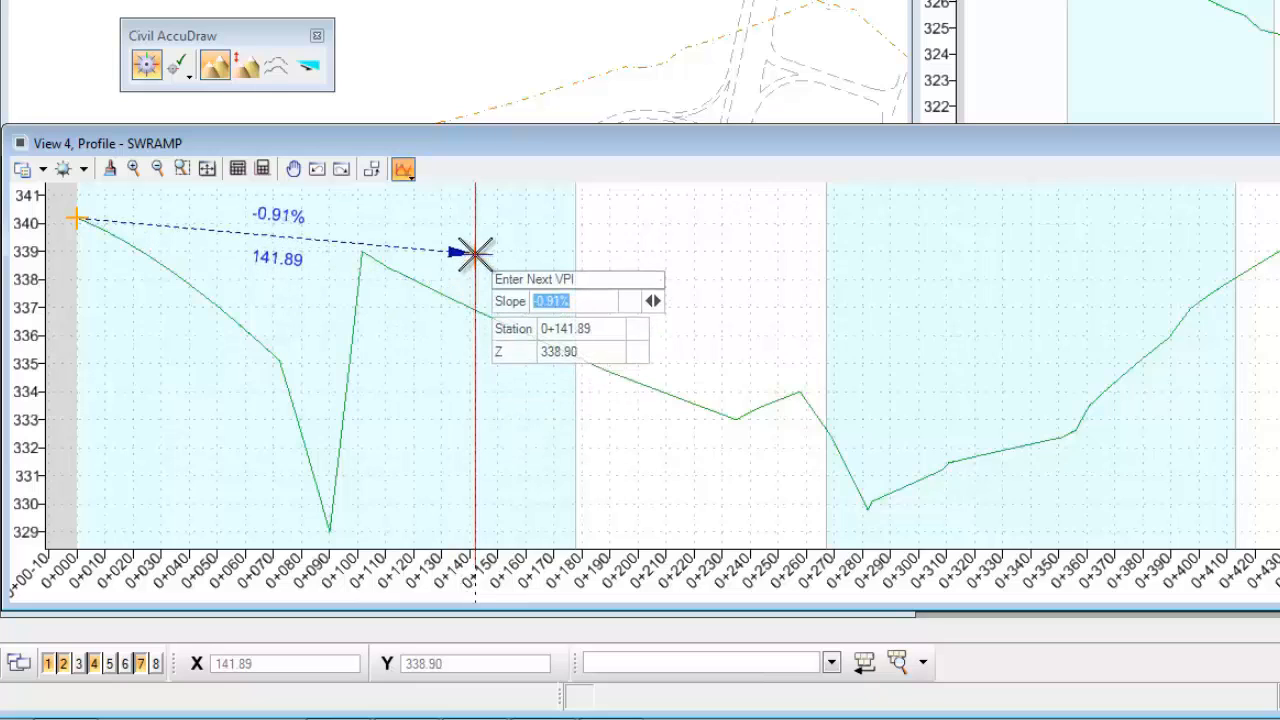
key(Tab)
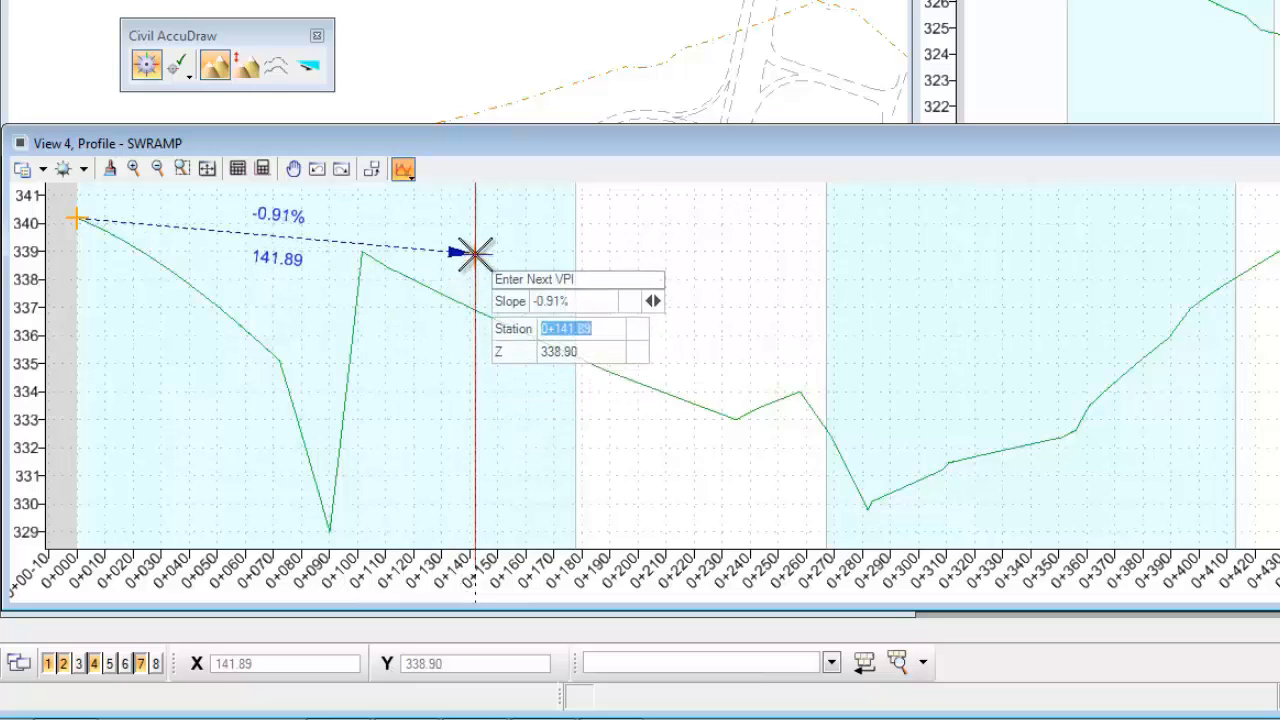
text(10)
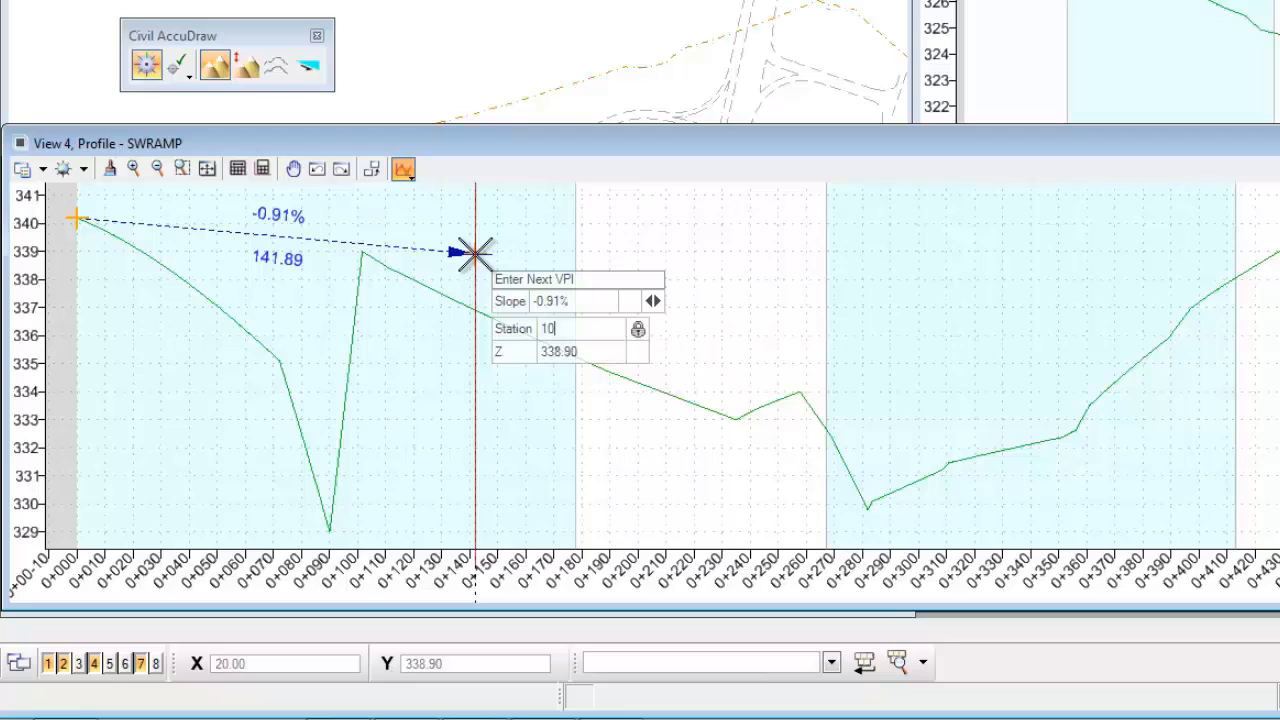
text(0)
key(Tab)
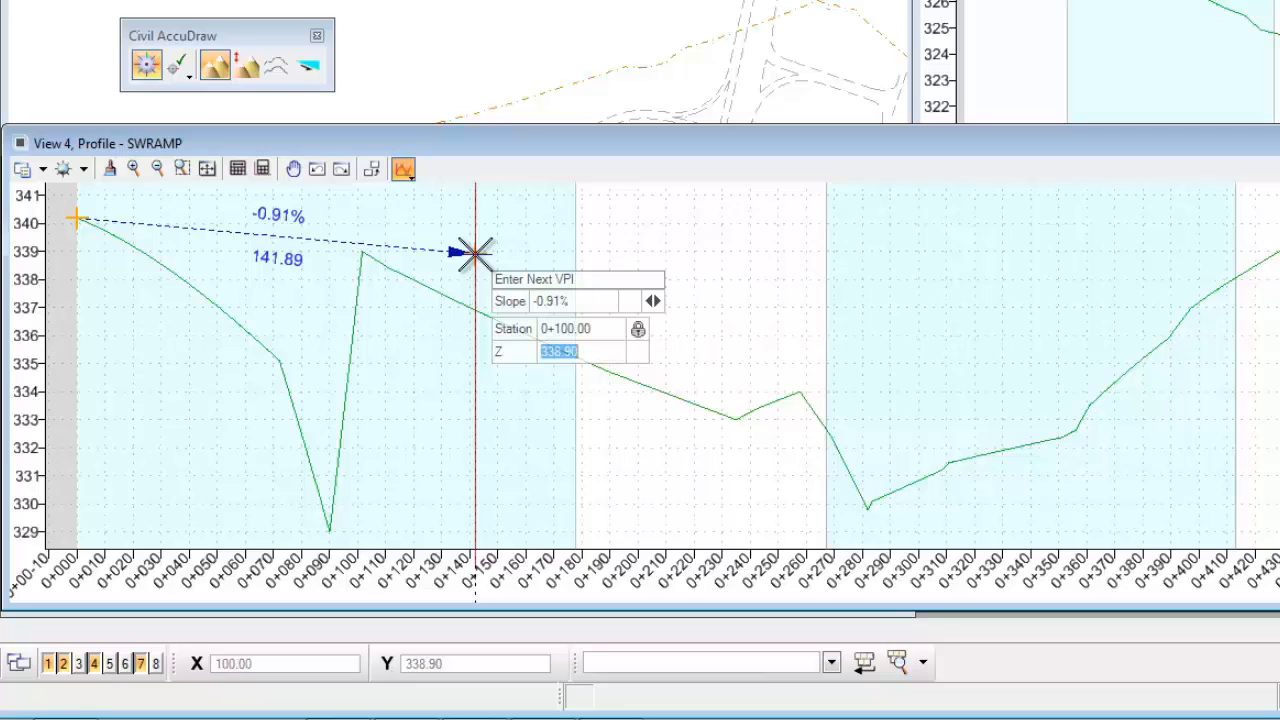
key(shift+Tab)
key(shift+Tab)
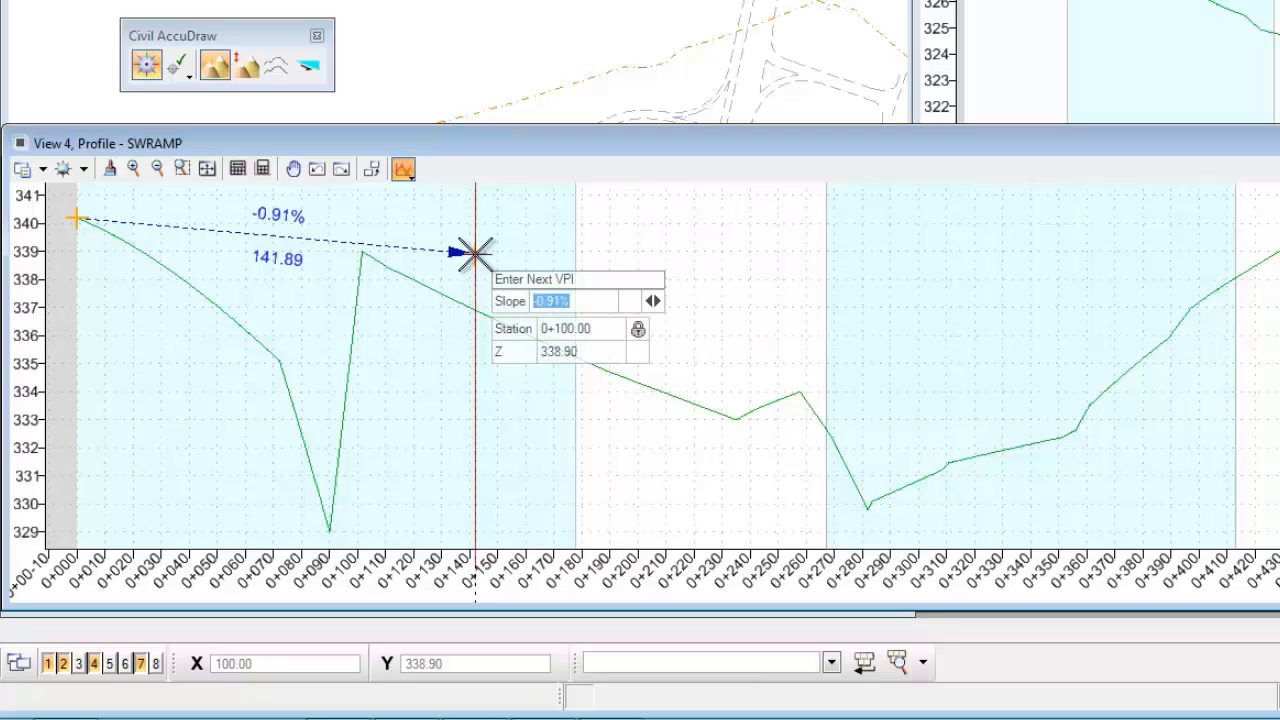
text(-2)
key(Tab)
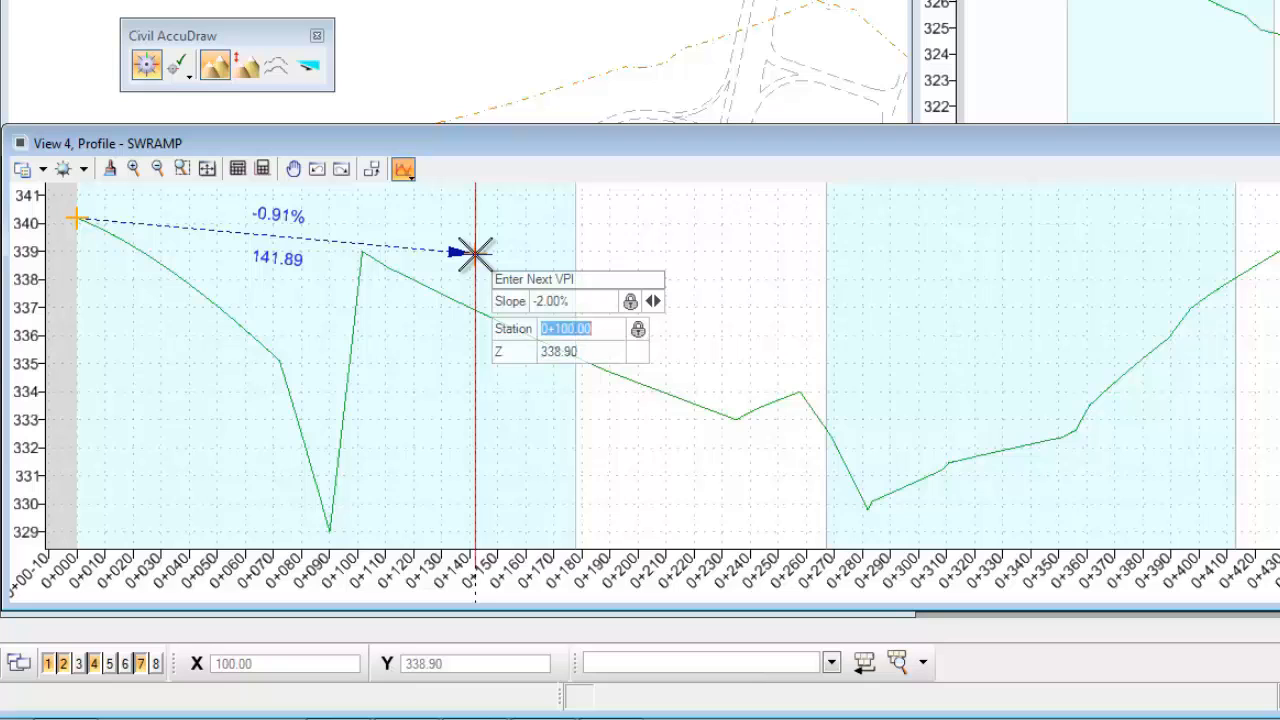
click(420, 335)
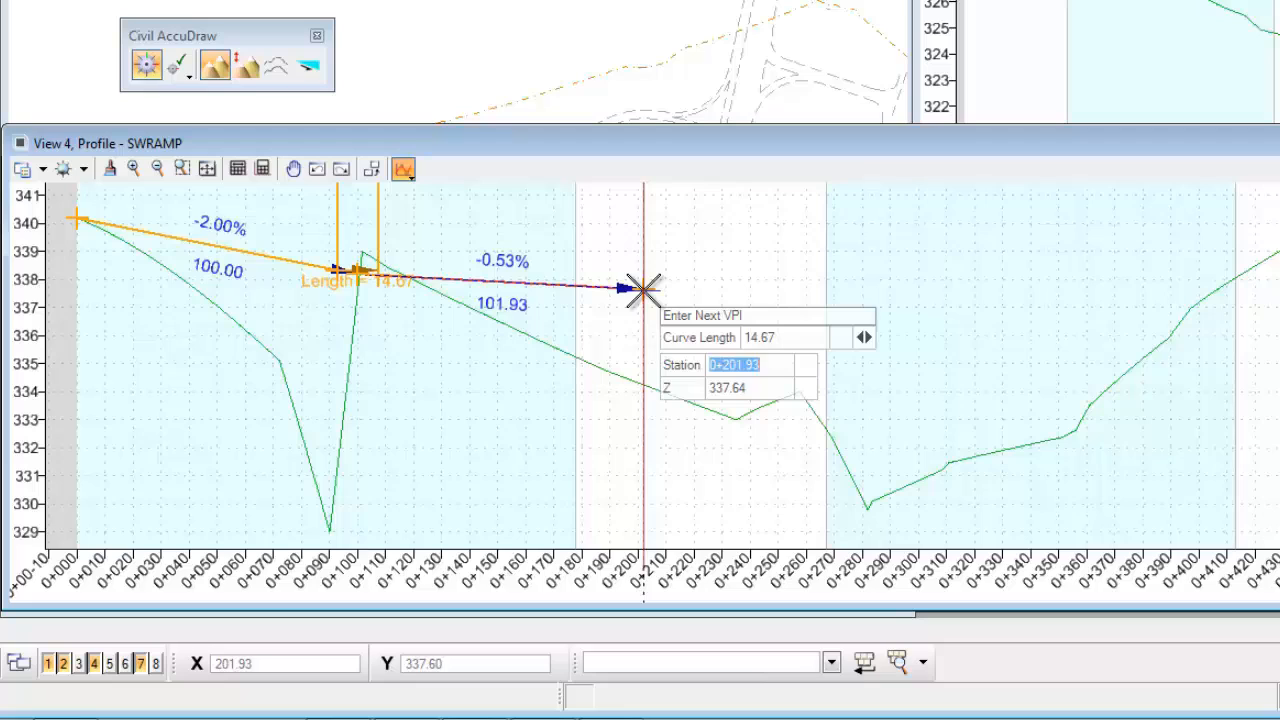
Place the next VPI at station 0+220.00 and elevation 334.00, with no vertical curve at station 0+100.00
text(220)
key(Tab)
text(3)
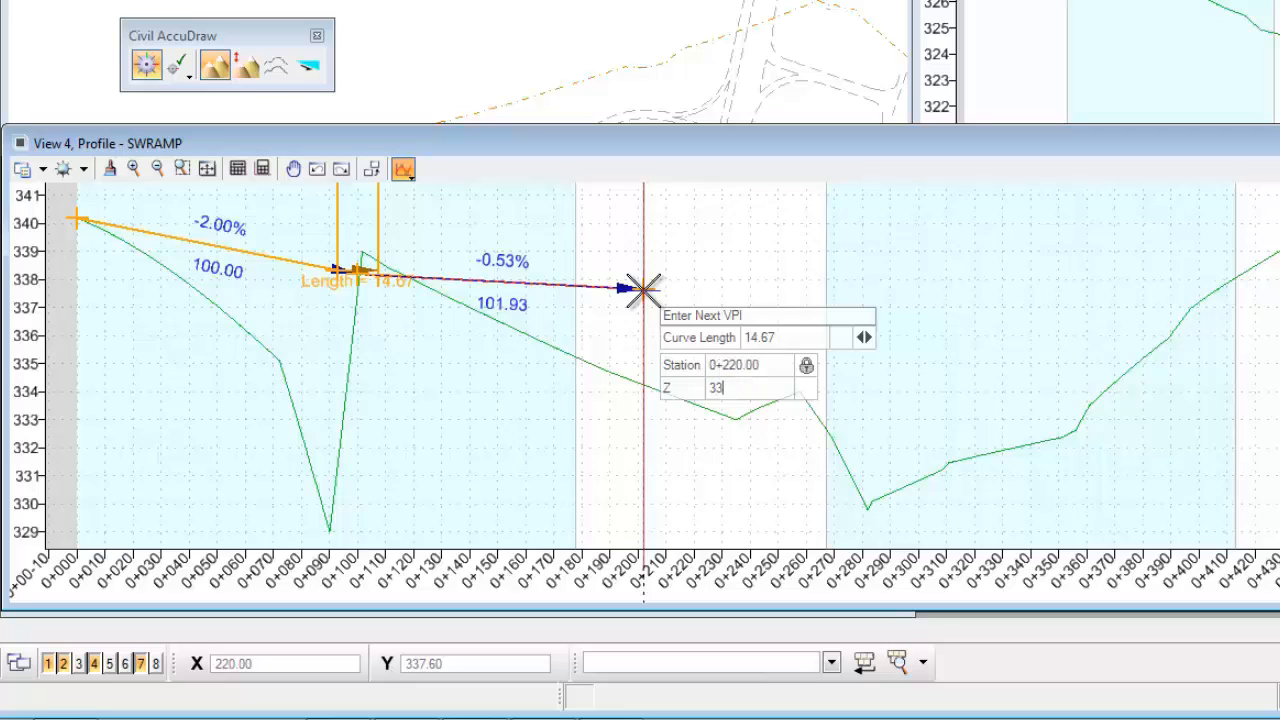
key(Tab)
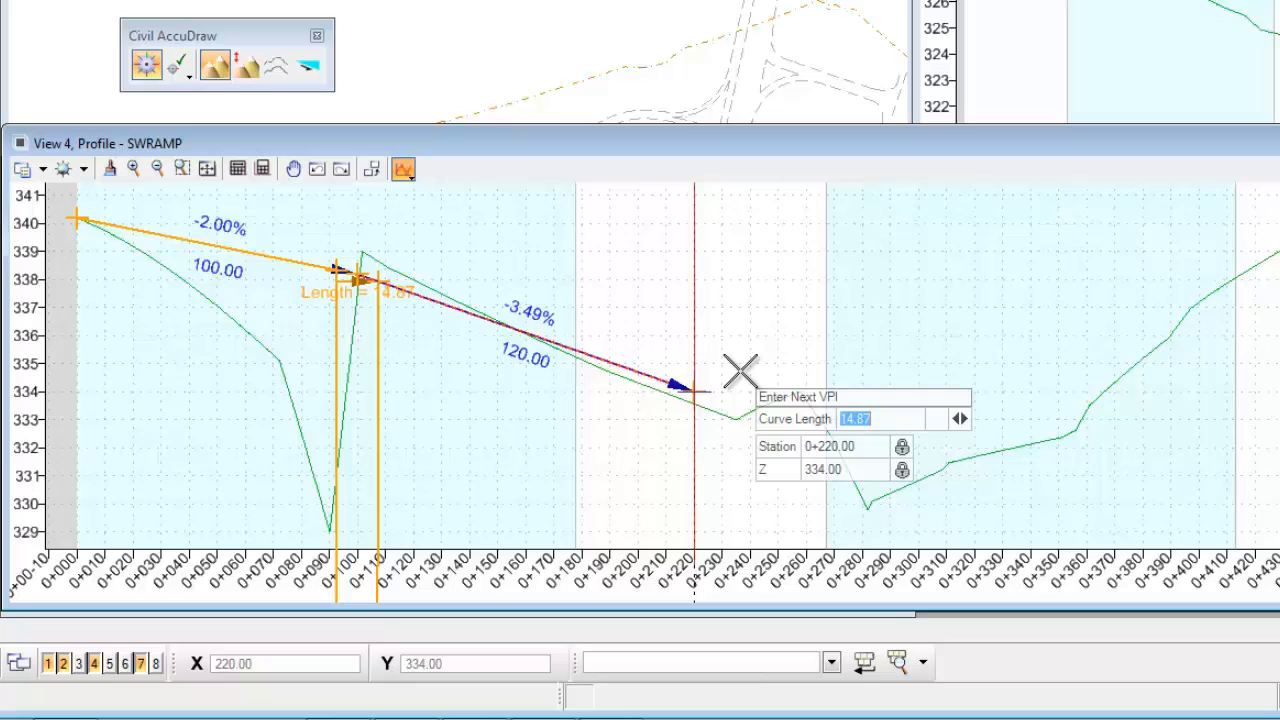
key(Right)
key(Right)
key(Right)
key(Right)
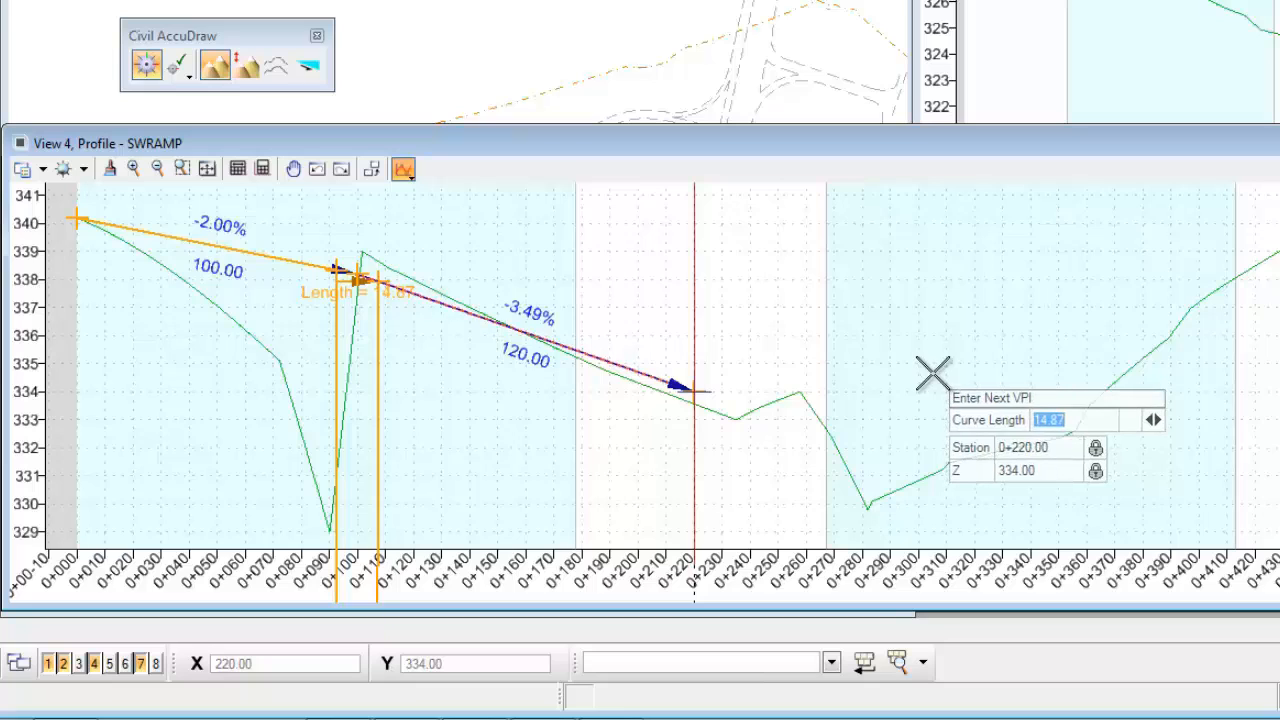
key(Right)
key(Right)
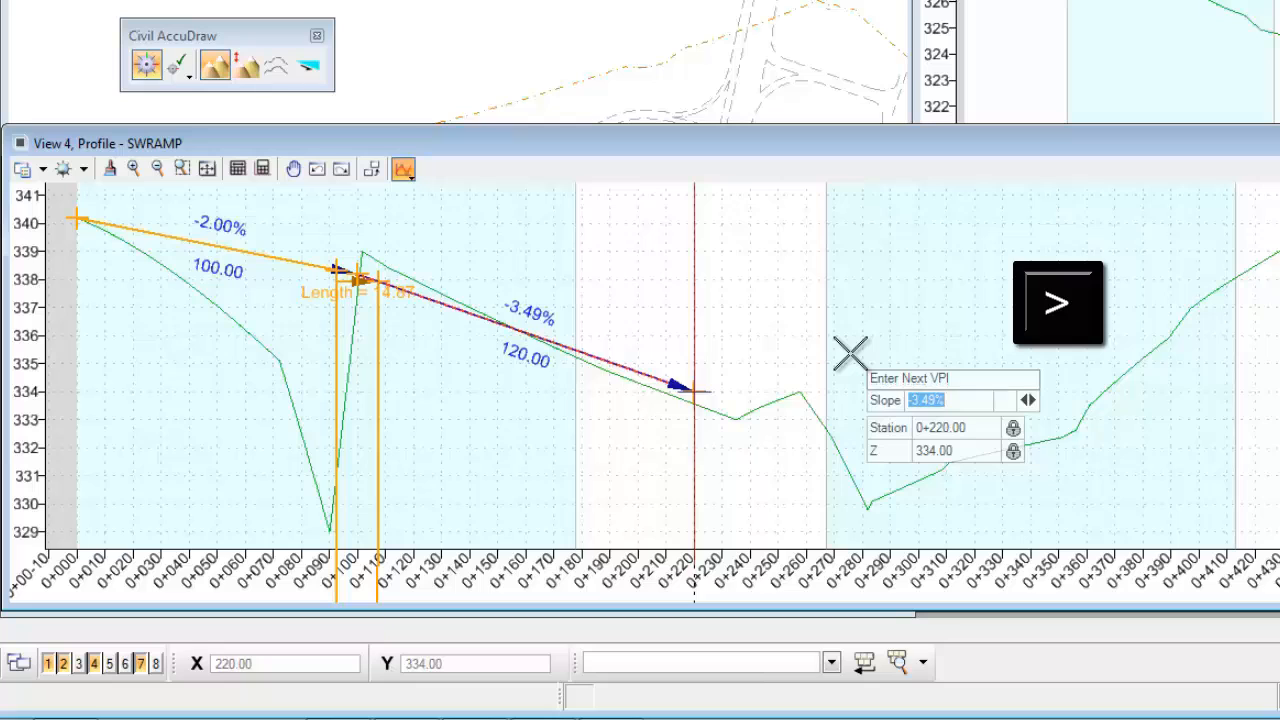
key(Right)
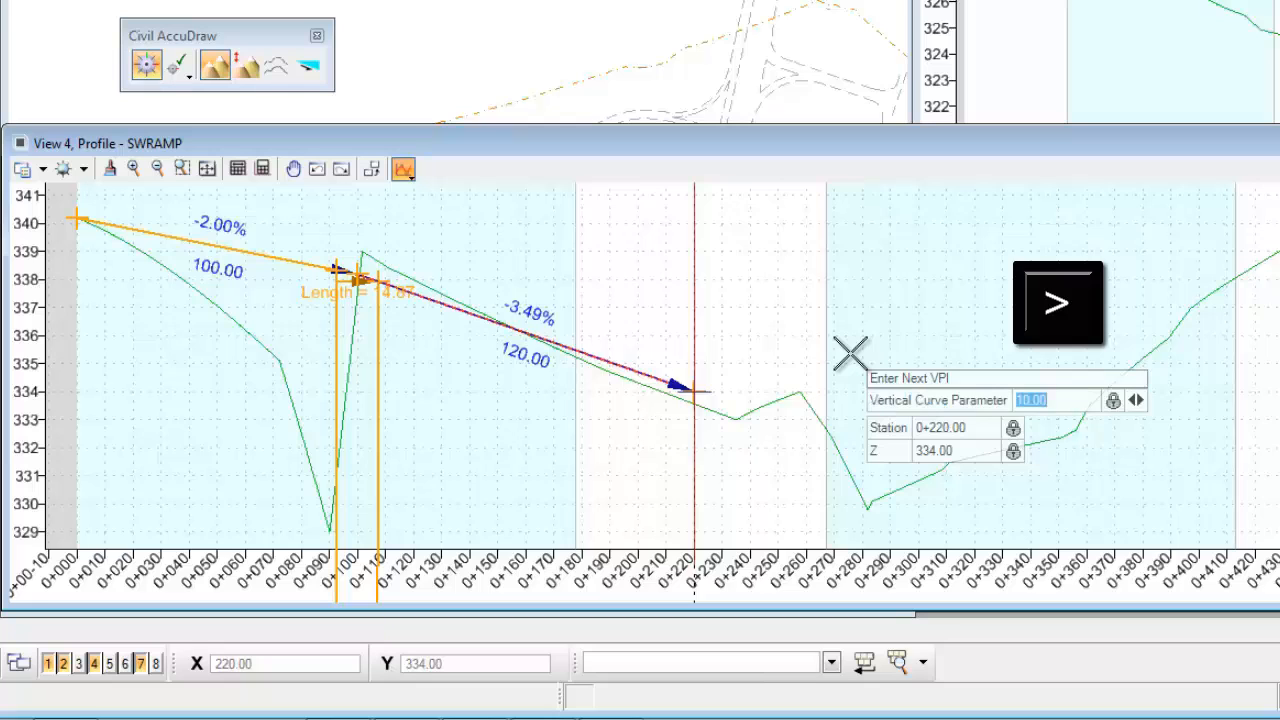
text(8)
key(Return)
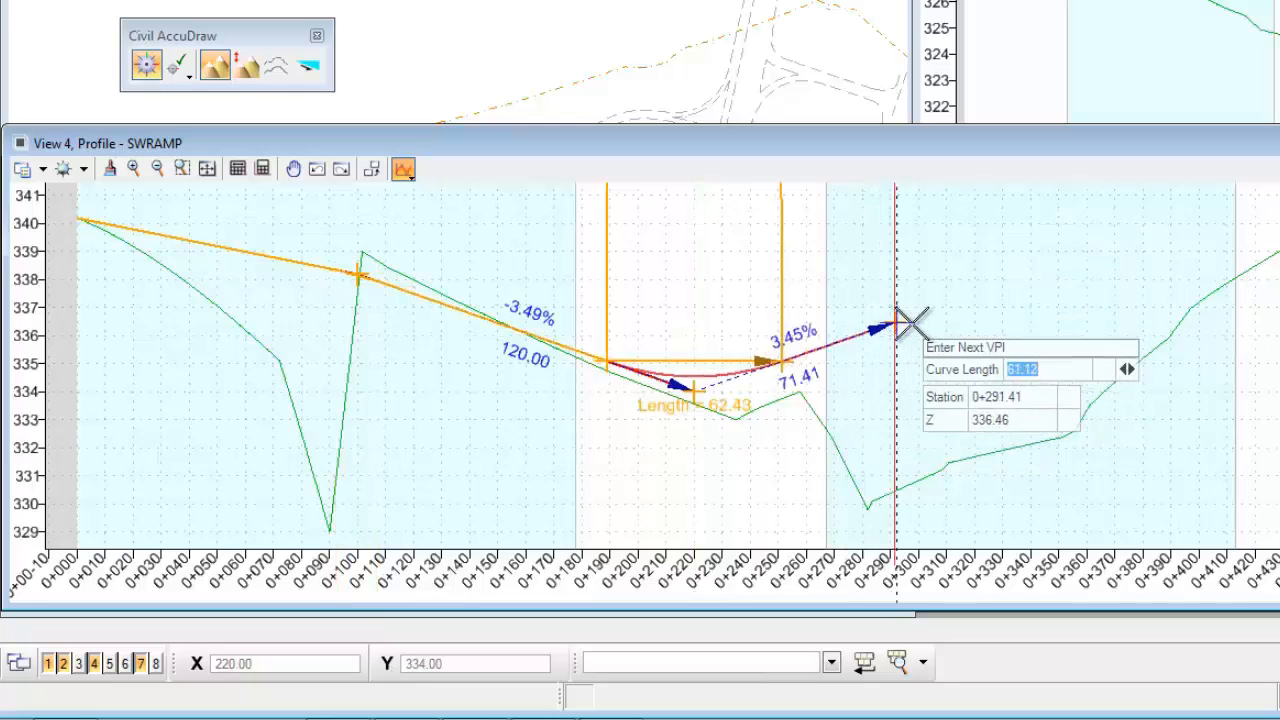
Place the next VPI at station 0+340.00 with a slope of 1.50%
text(00)
key(Tab)
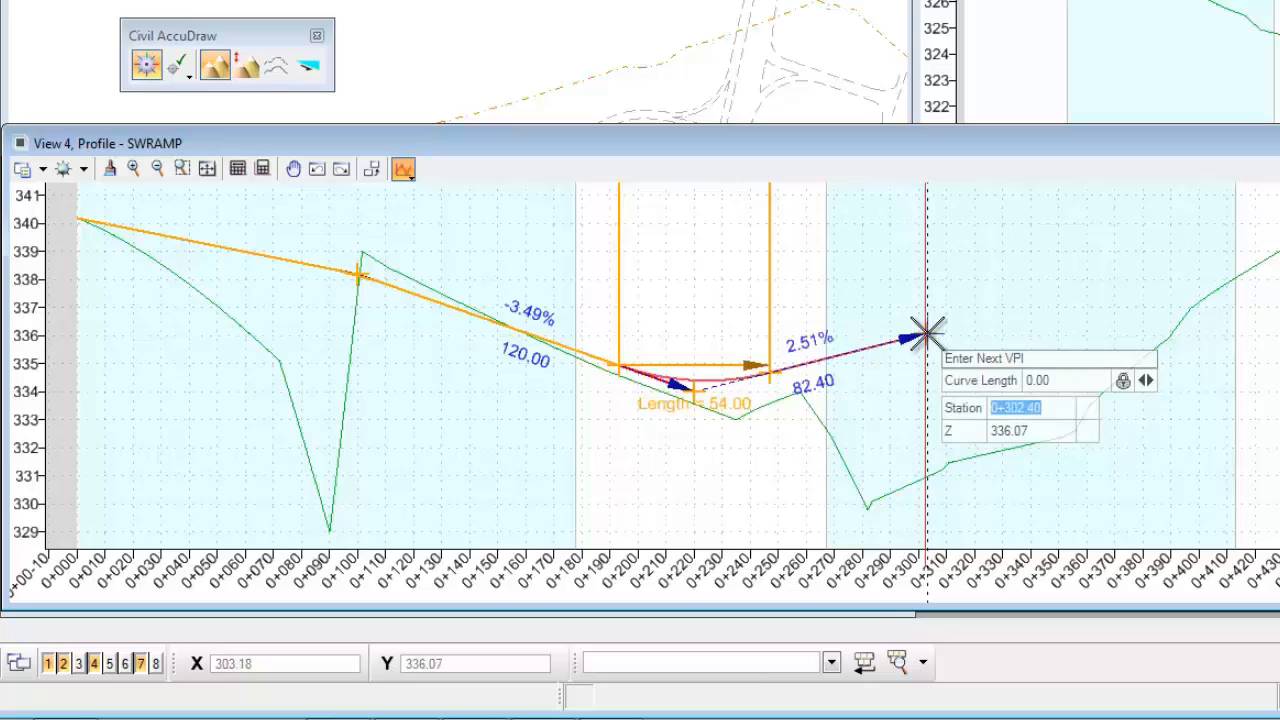
text(3)
key(Tab)
key(Tab)
key(Tab)
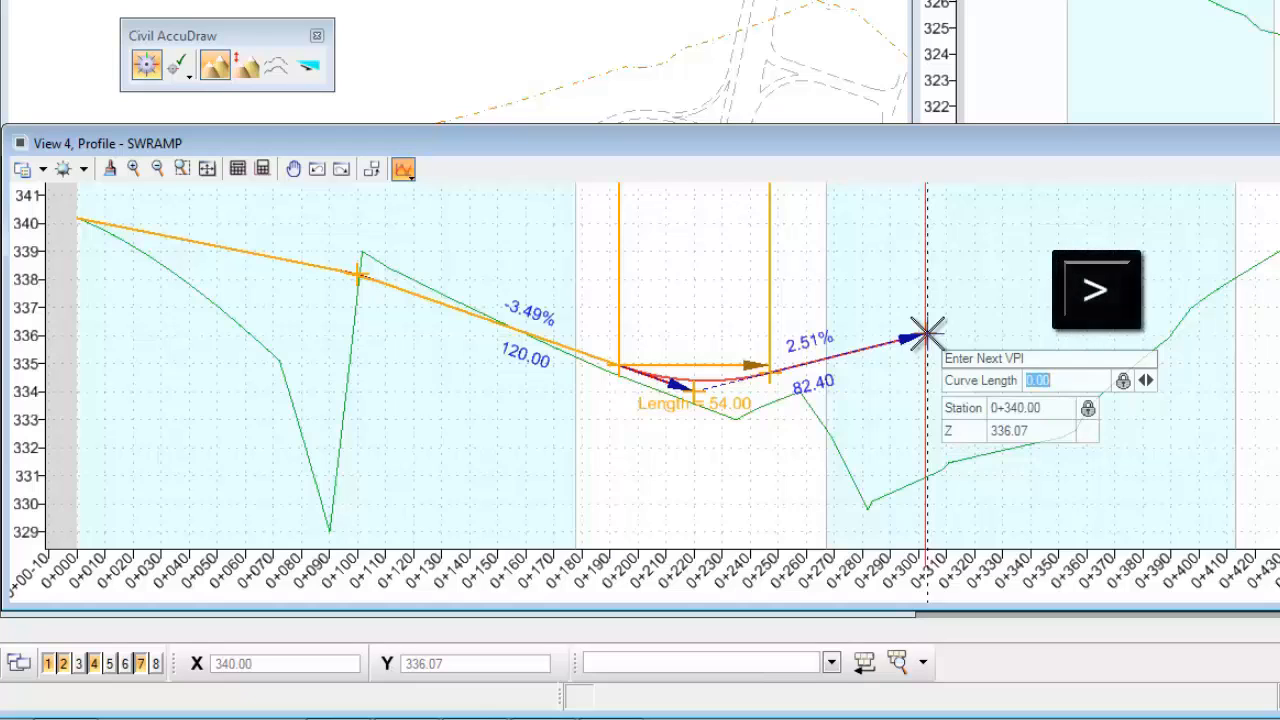
key(End)
key(Right)
key(Right)
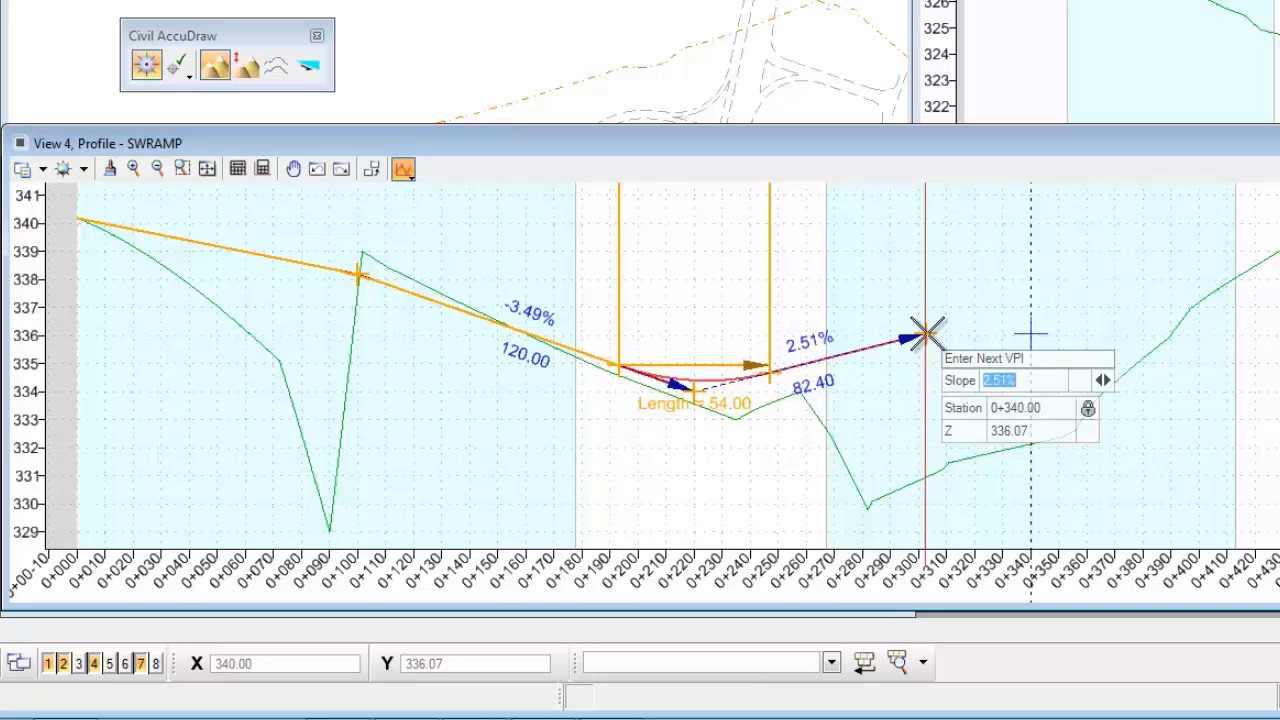
text(-)
text(1.5)
key(Tab)
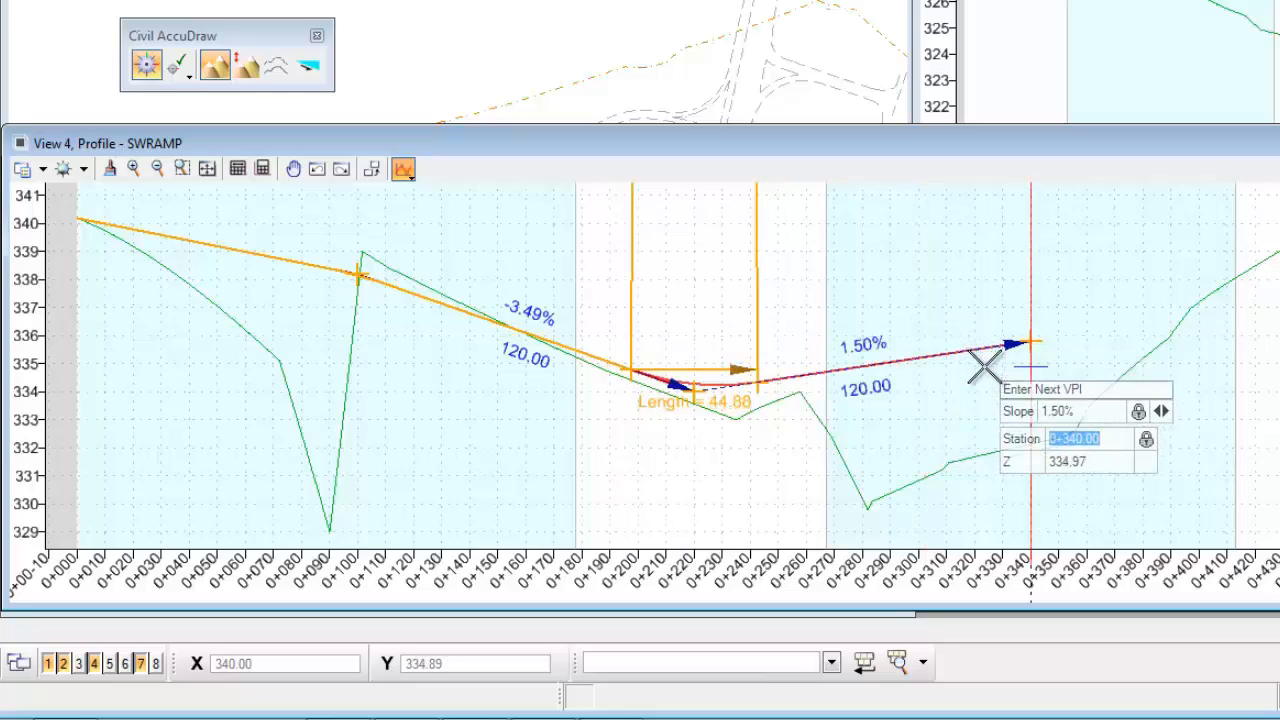
click(983, 366)
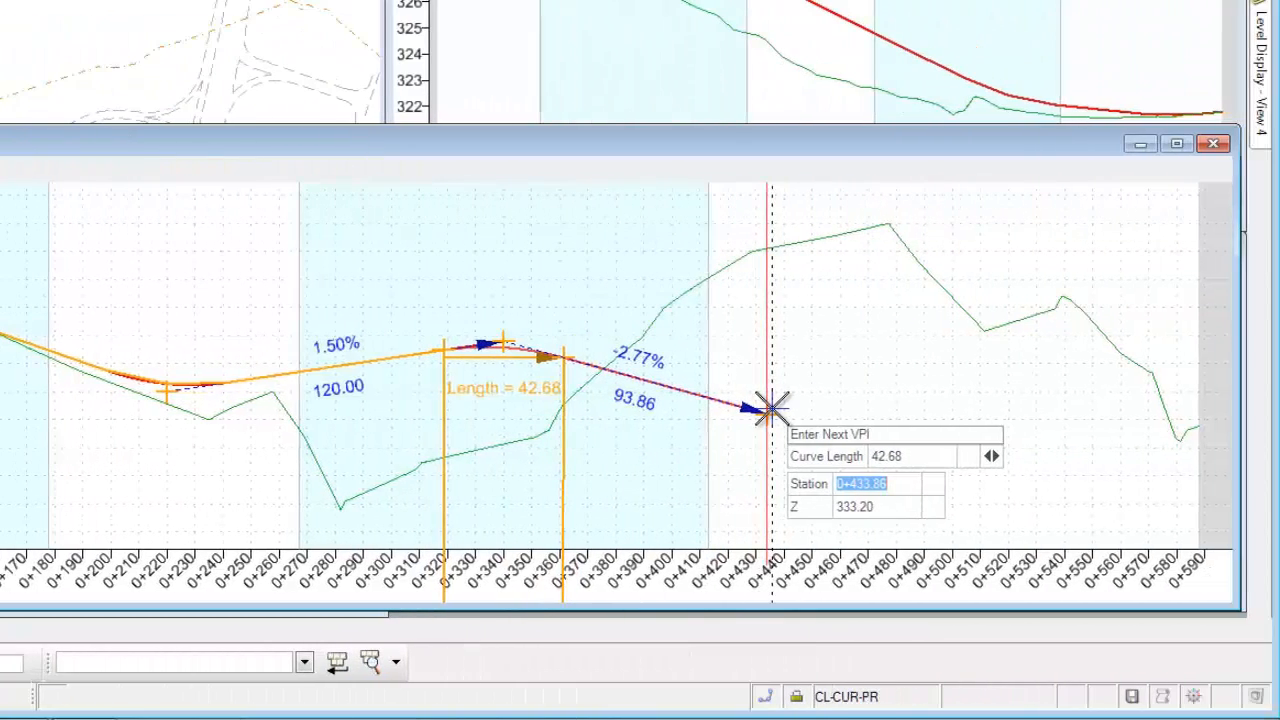
Place the next VPI at station 0+540.00 and elevation 331.28
text(540)
key(Tab)
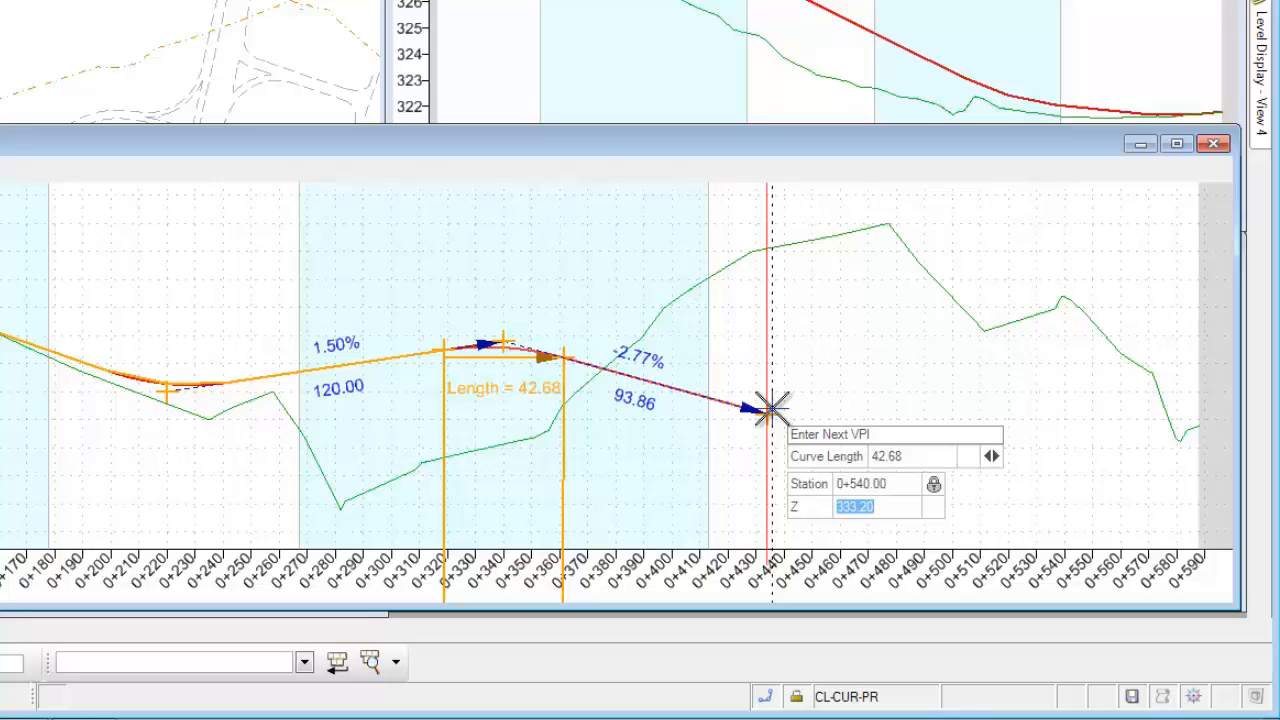
text(331.28)
key(Tab)
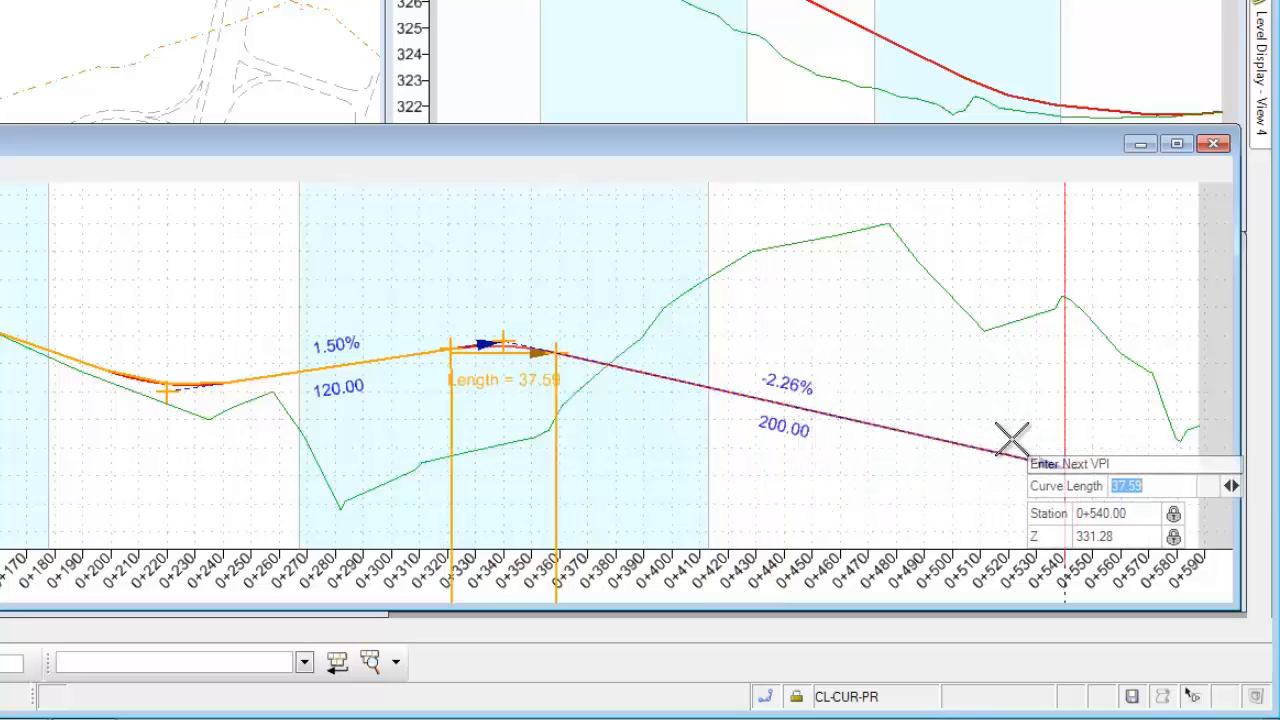
click(995, 435)
Place the last VPI on the existing ground line at station 0+583.57, elevation 332.62, and finish the profile
middle_drag(1140, 451, 918, 457)
scroll(977, 443, up, 5)
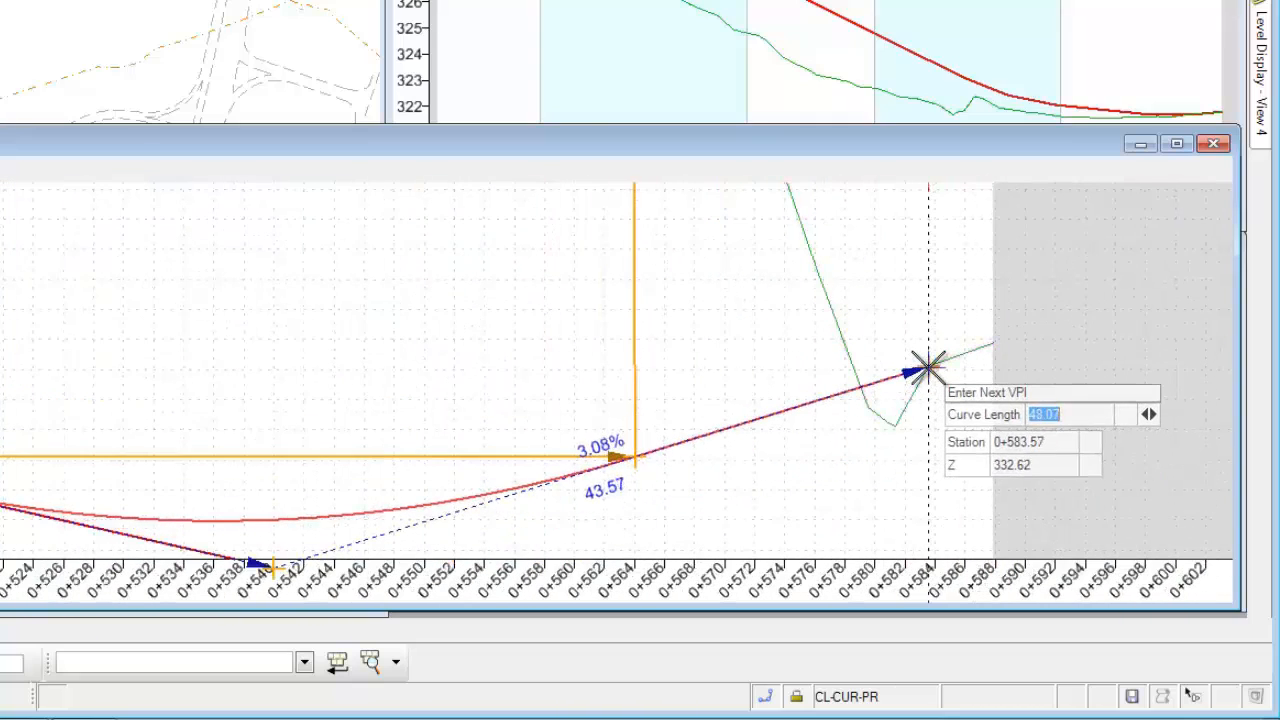
click(928, 367)
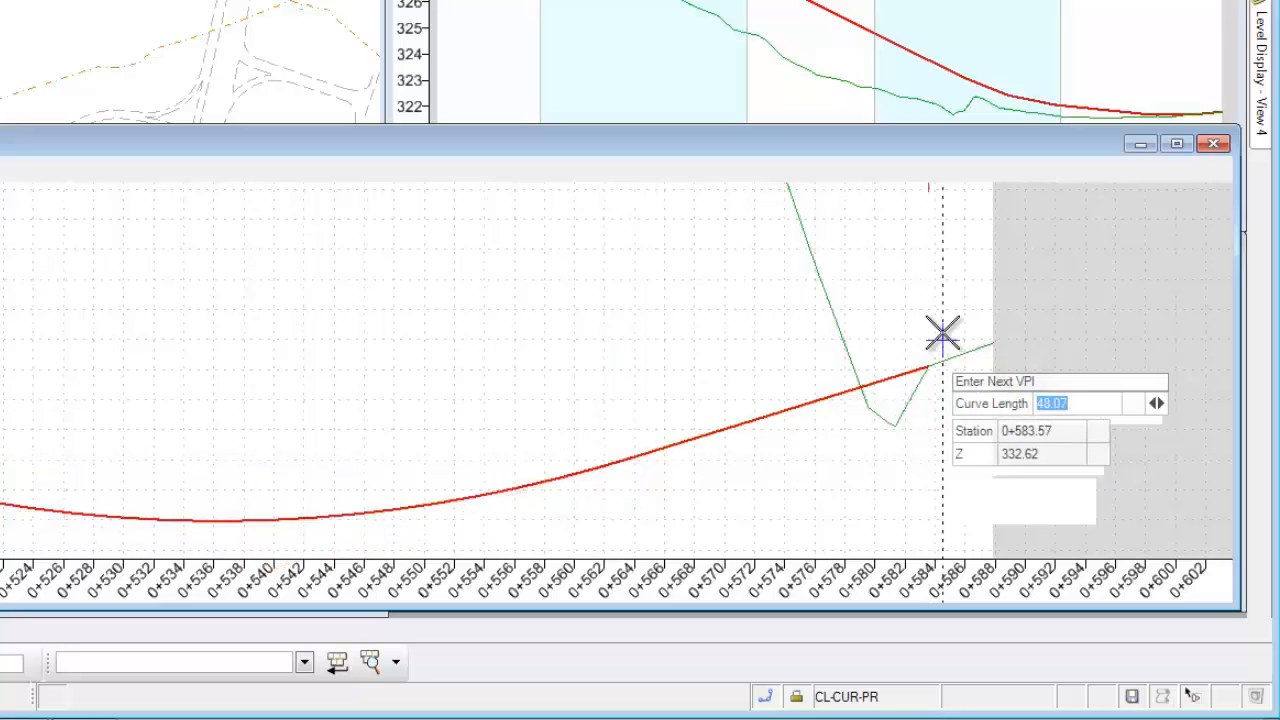
right_click(948, 309)
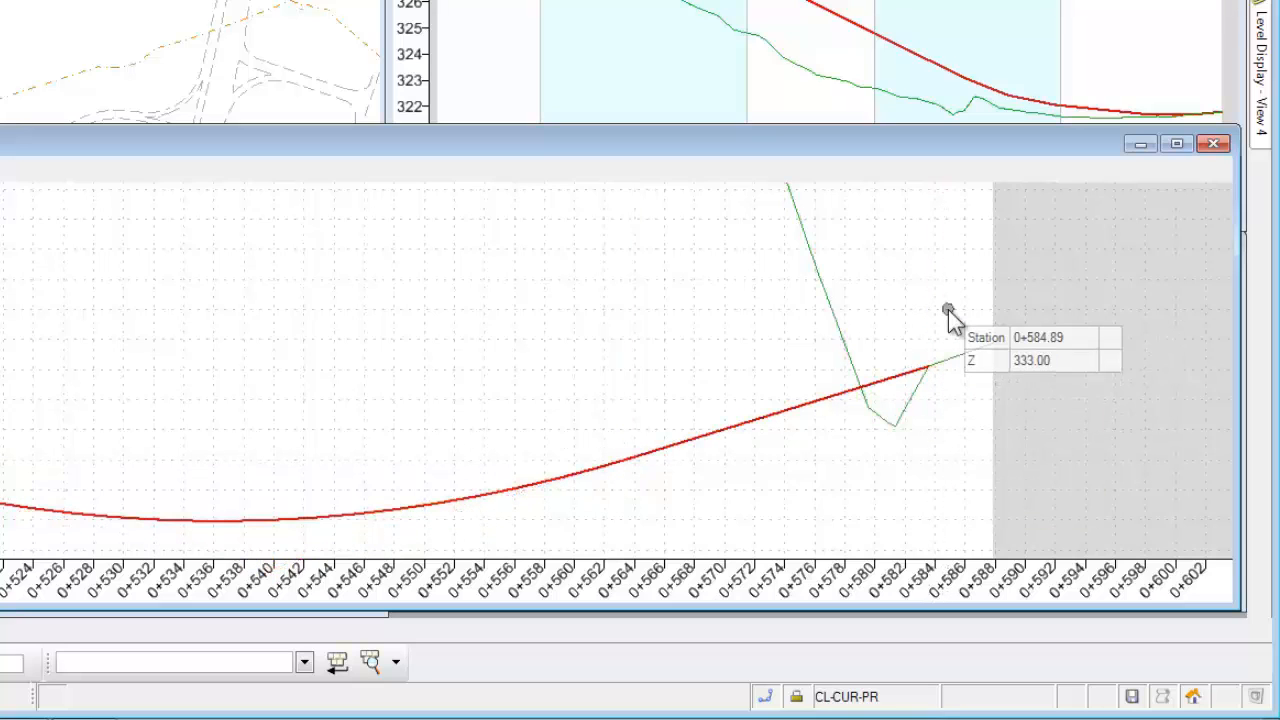
Fit the whole SWRAMP profile in its view, select the new profile to check its slopes and curves, and deselect it
middle_click(948, 309)
middle_click(948, 309)
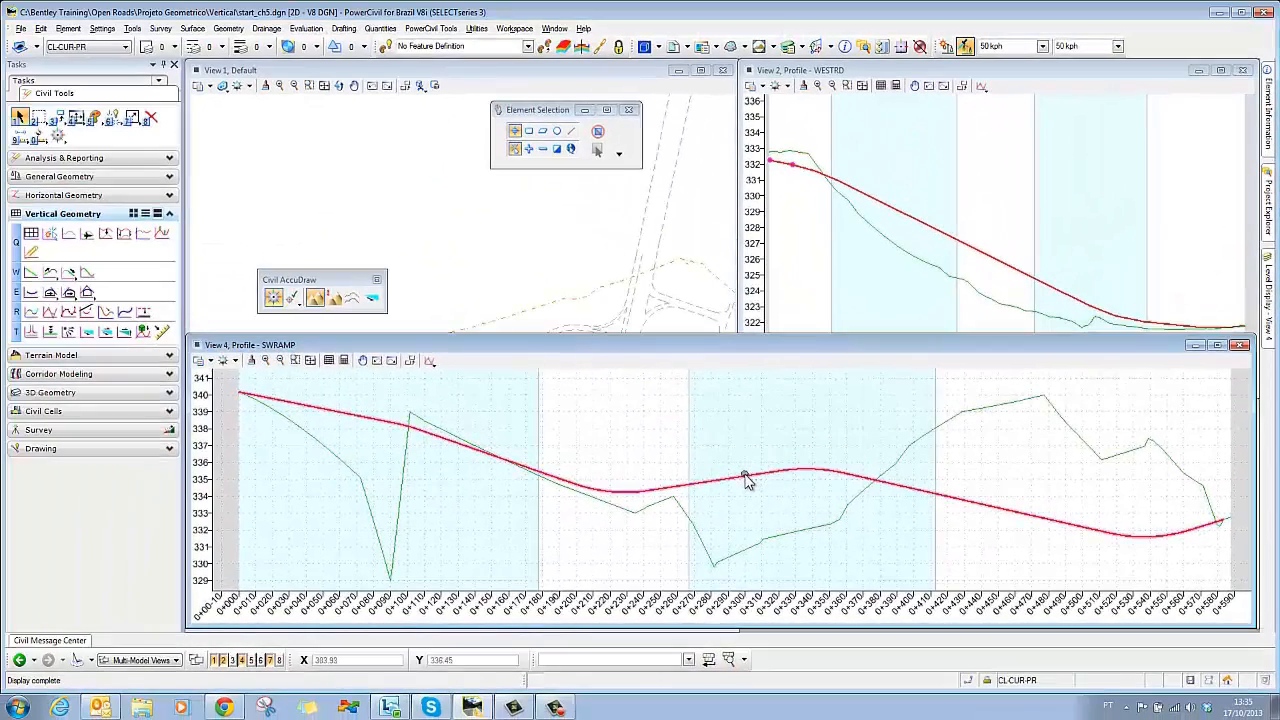
click(745, 492)
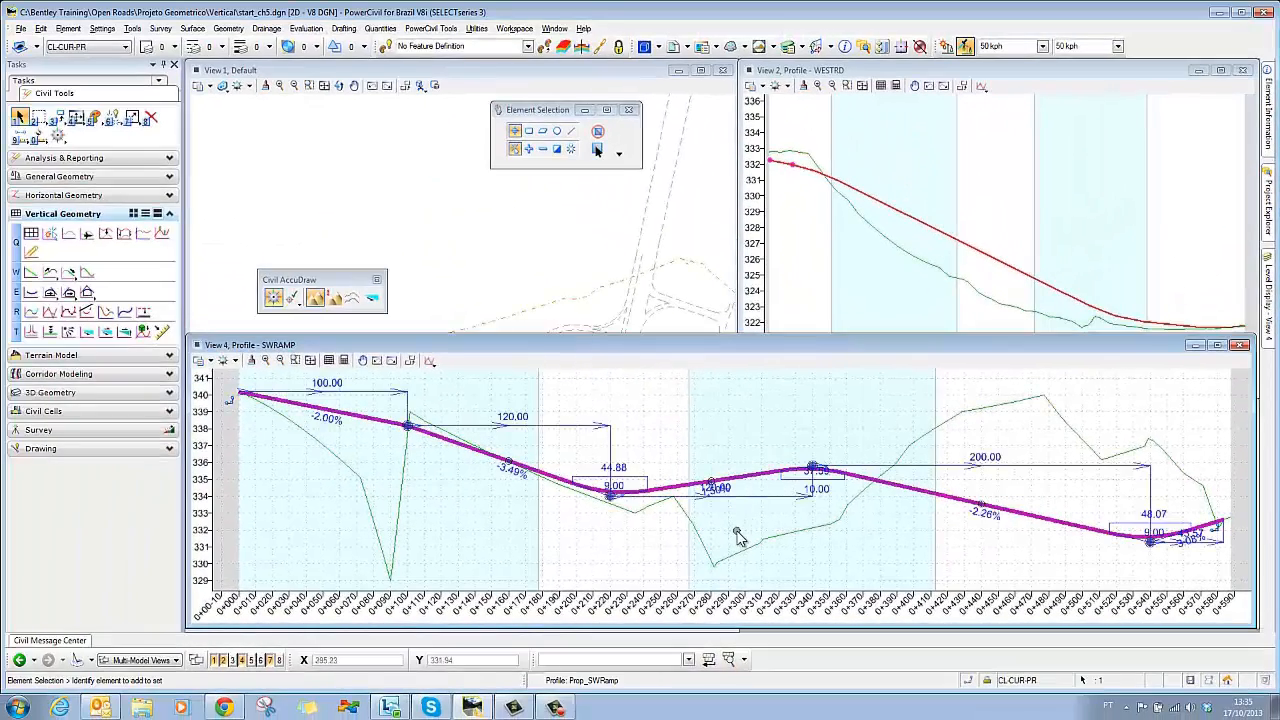
click(737, 537)
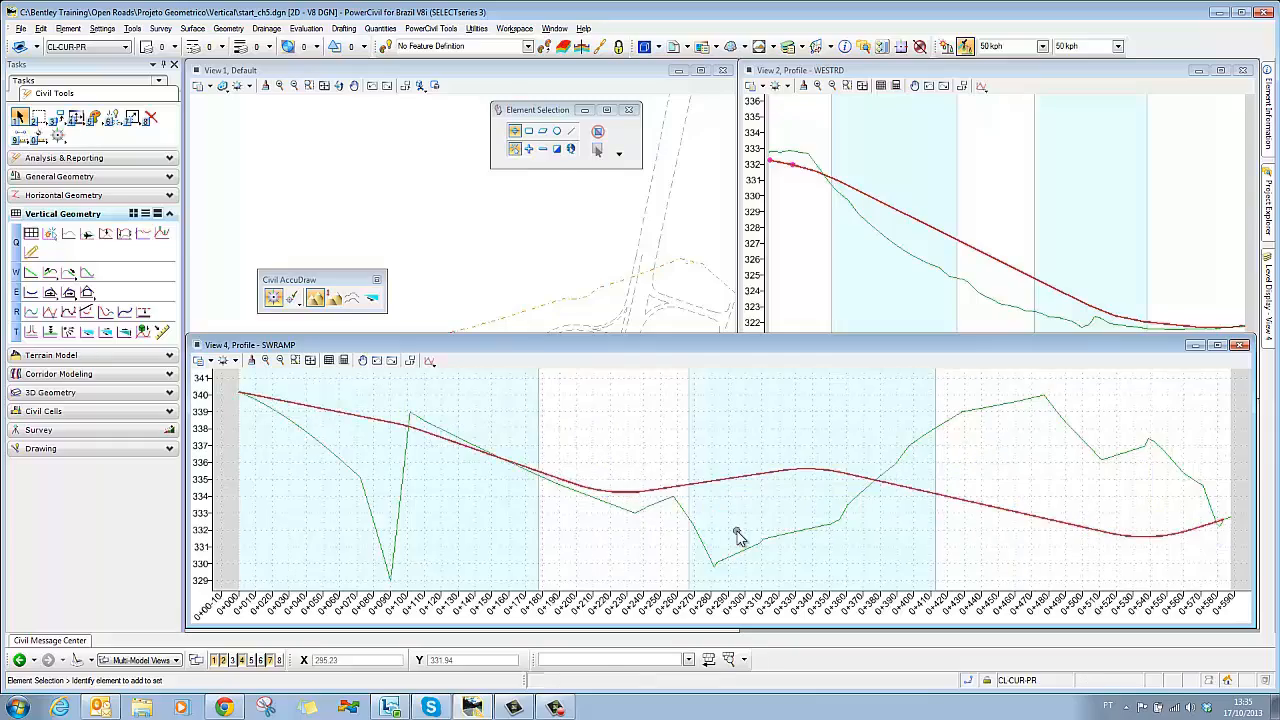